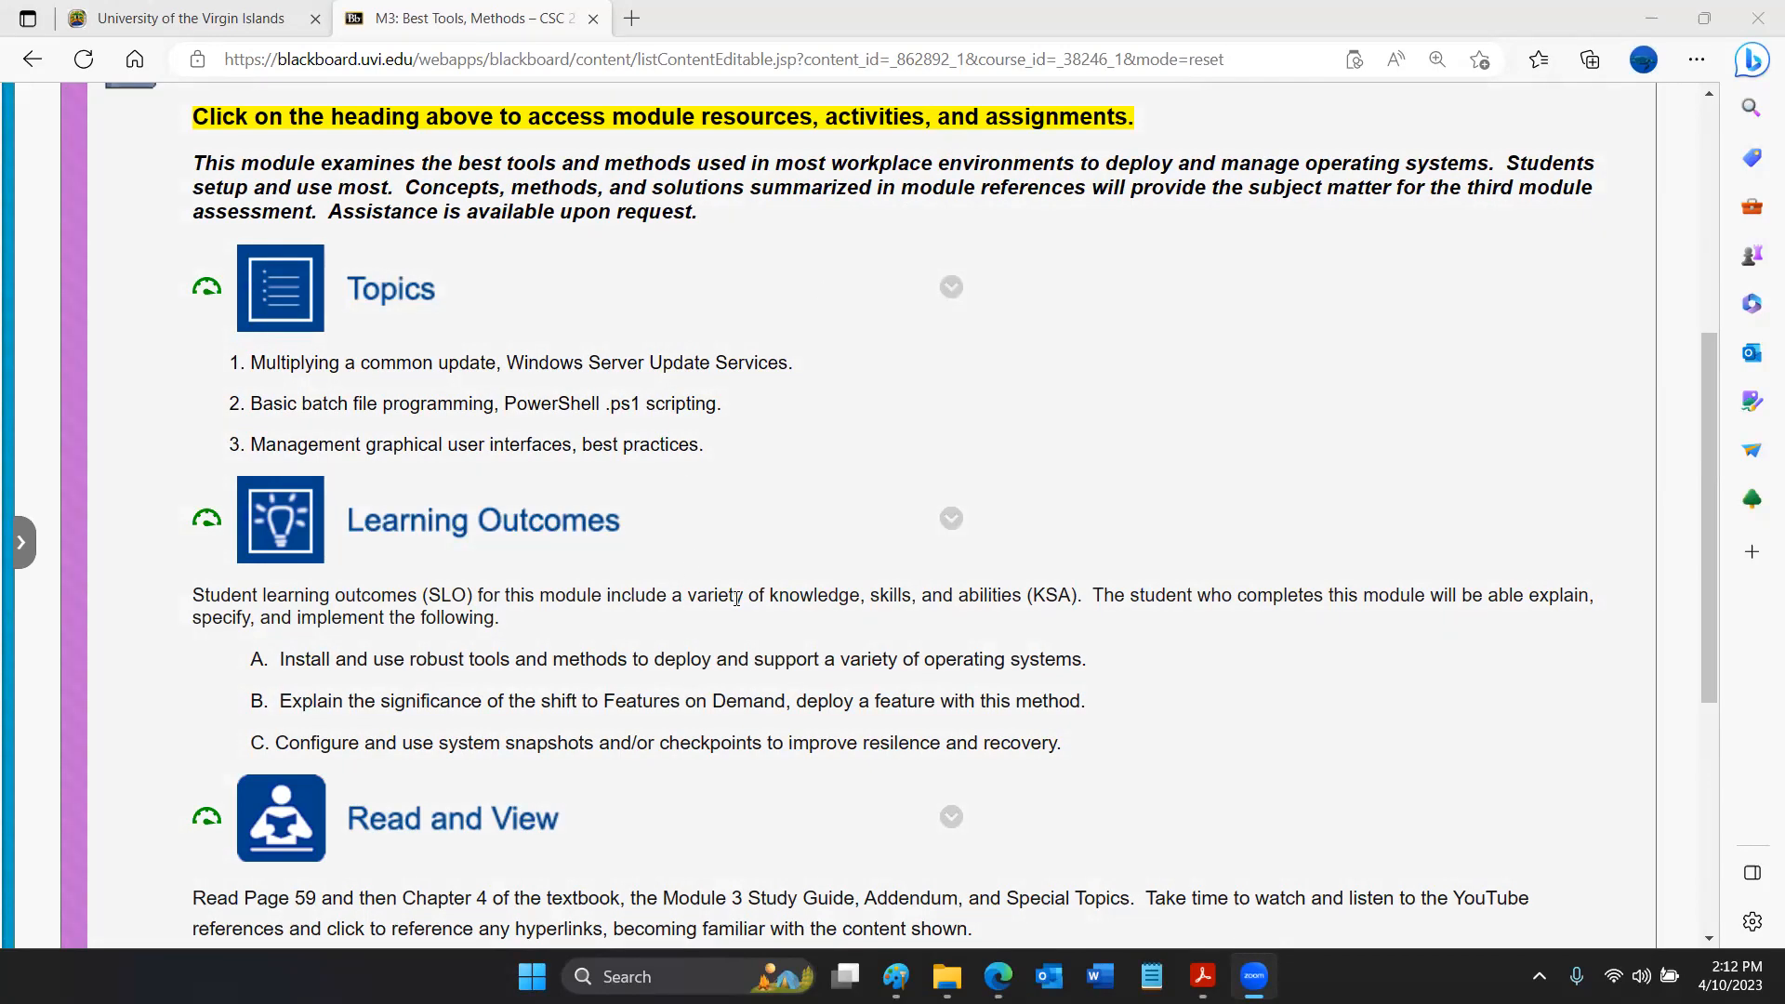
- Switch to Paint, paste the updated participants-list capture into 24-10 Apr.jpg, and minimize the window
{"action": "scroll", "coordinate": [736, 597], "scroll_direction": "up", "scroll_amount": 1}
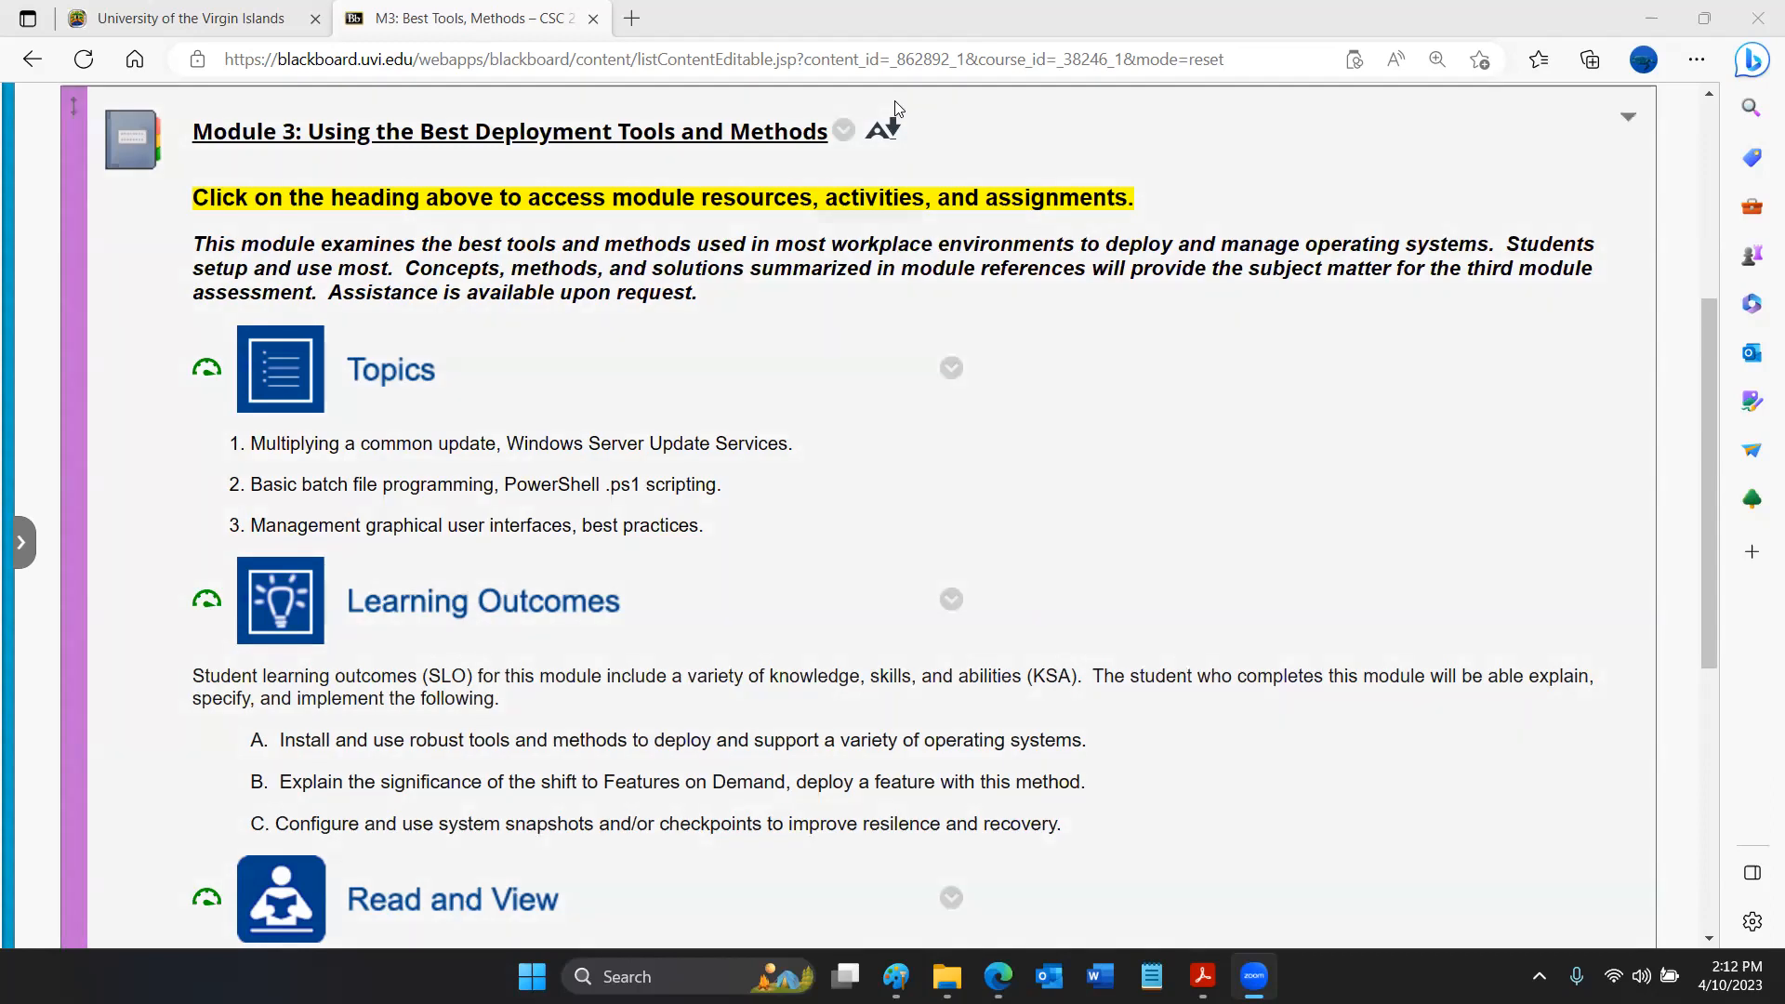
{"action": "left_click", "coordinate": [896, 976]}
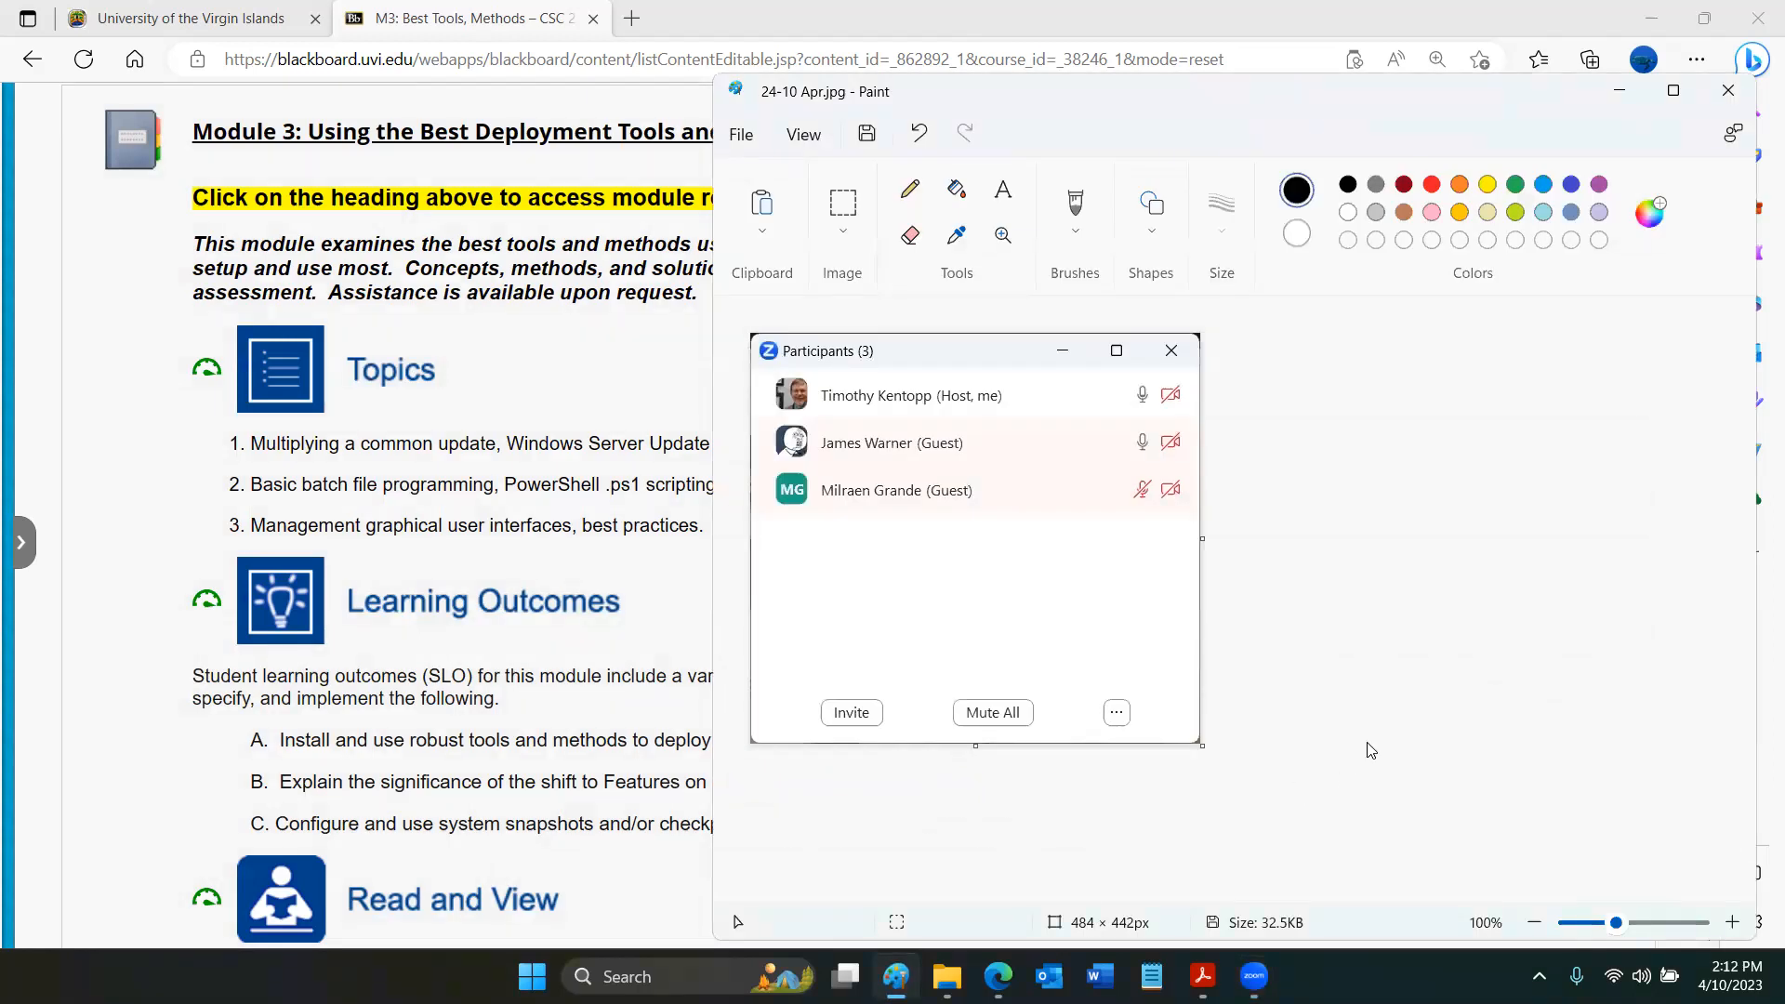
{"action": "key", "text": "ctrl+v"}
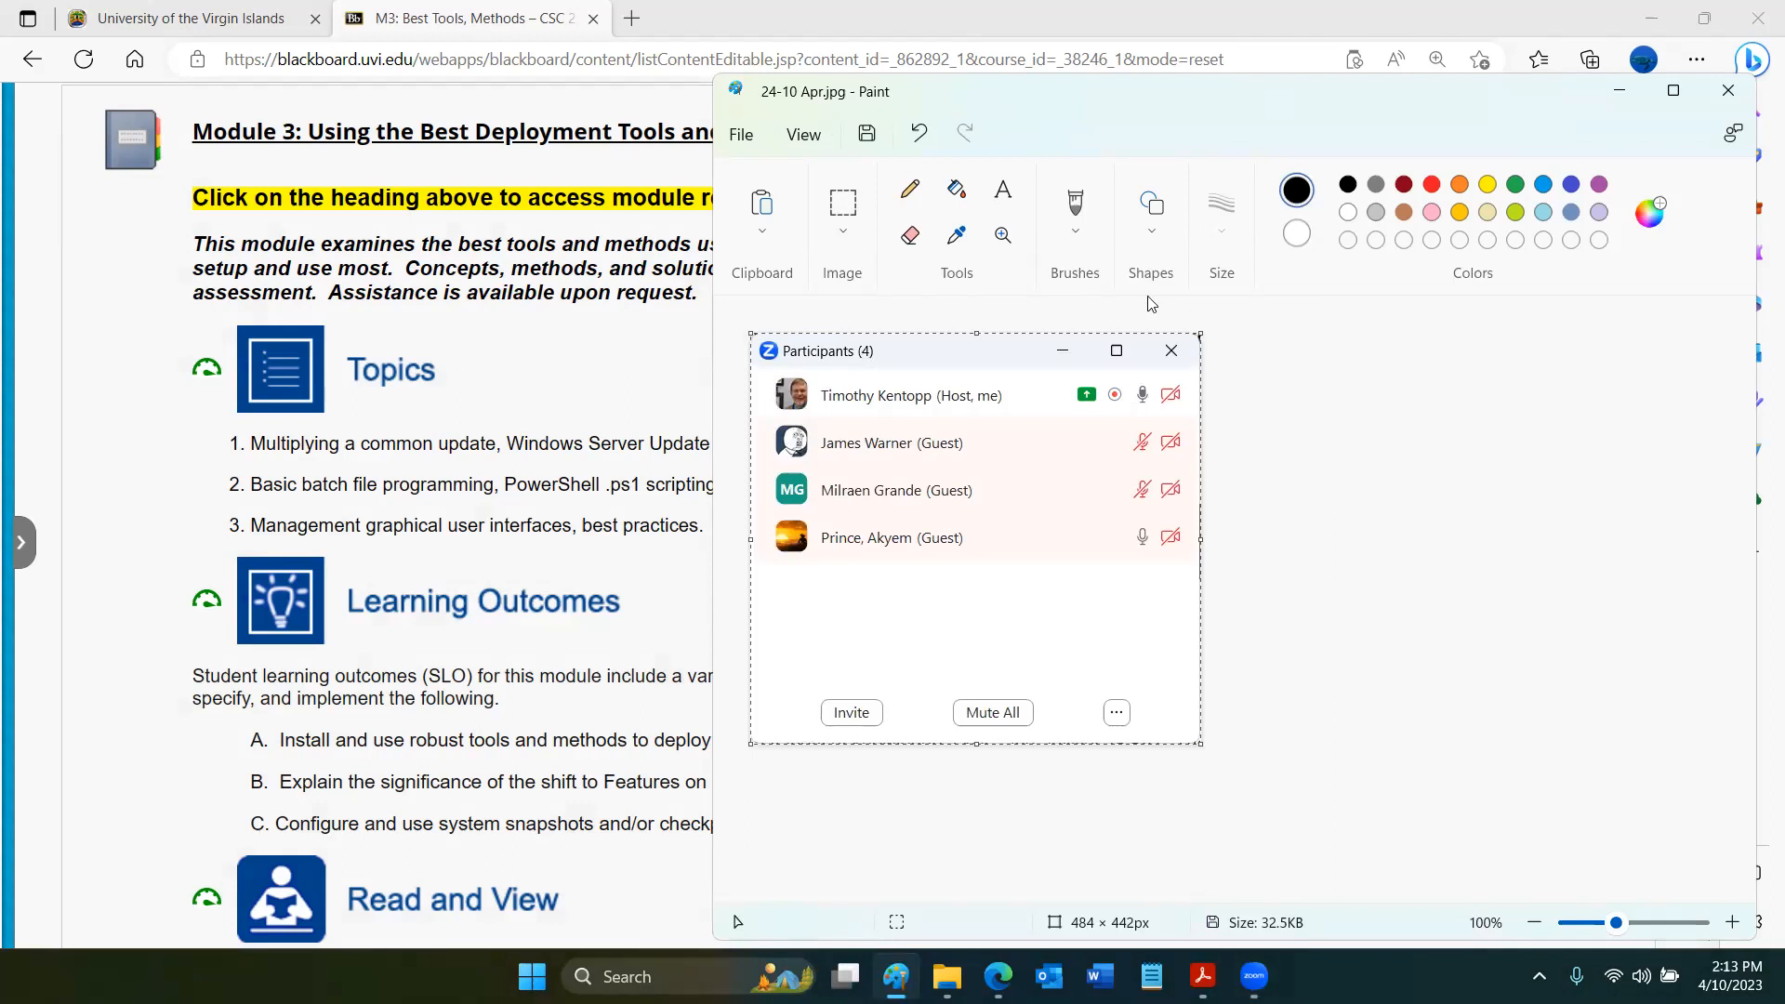
{"action": "left_click", "coordinate": [1626, 97]}
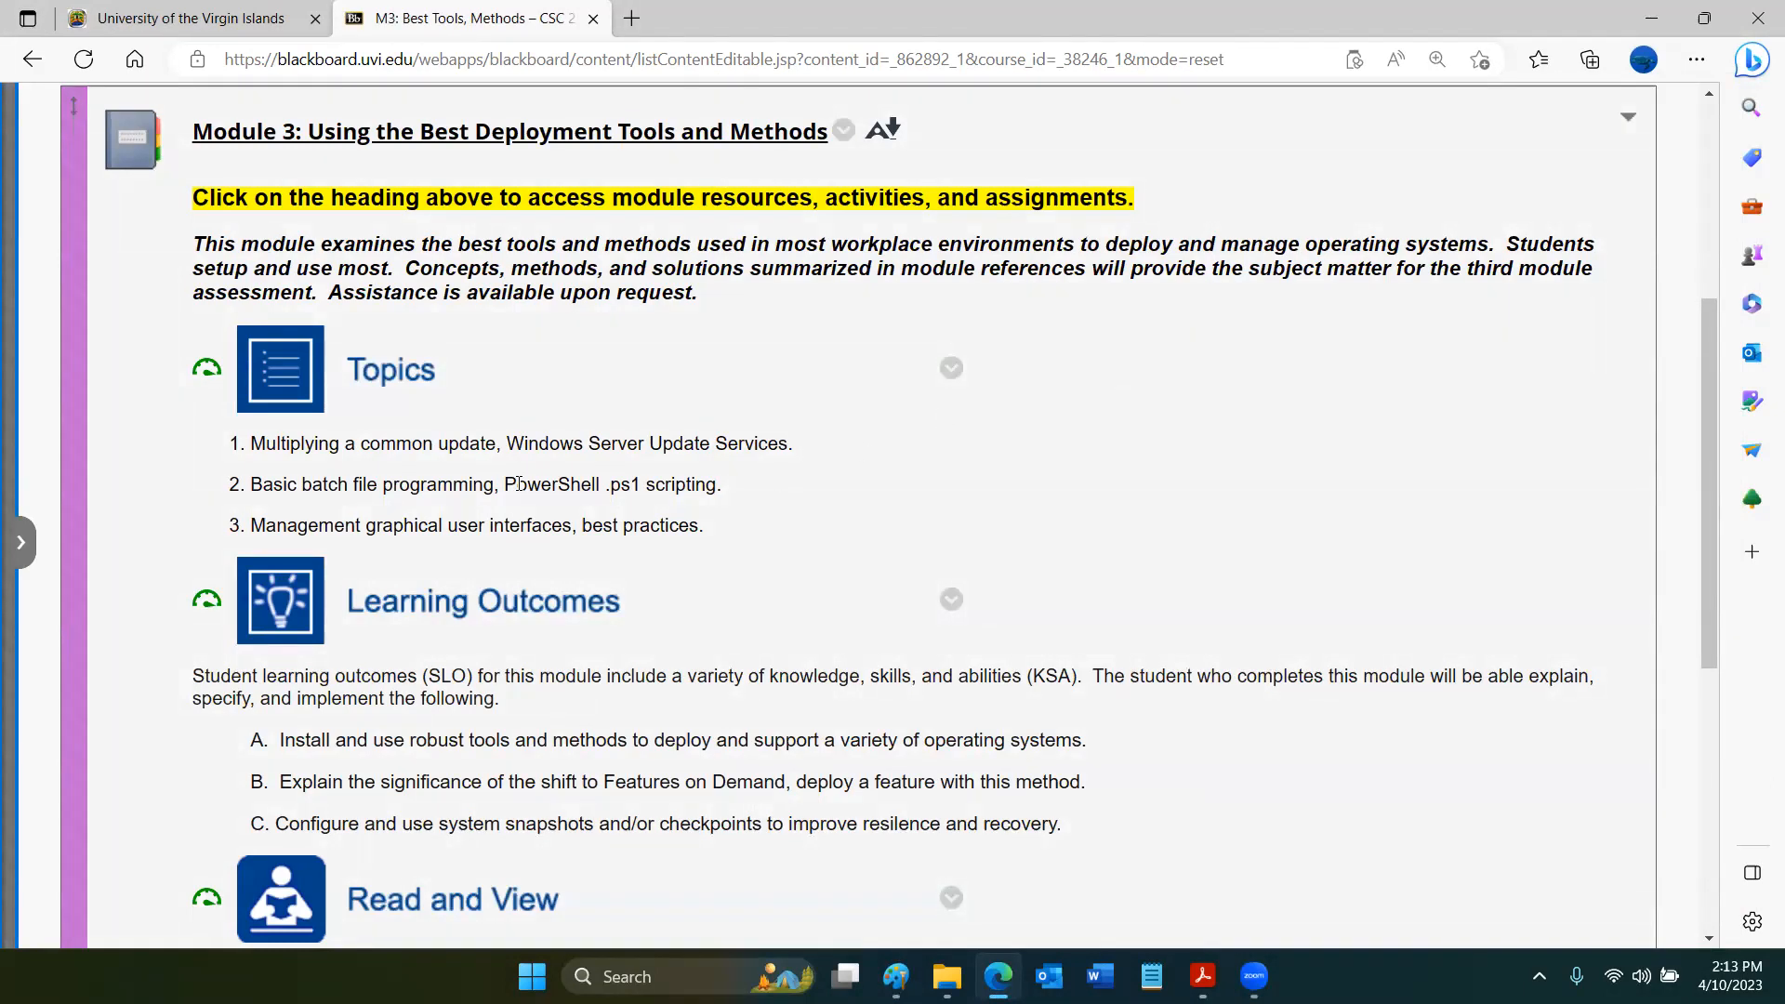
- Reveal the course menu and open the Module 3: Using the Best Deployment Tools and Methods content from M3: Best Tools, Methods
{"action": "scroll", "coordinate": [518, 483], "scroll_direction": "down", "scroll_amount": 2}
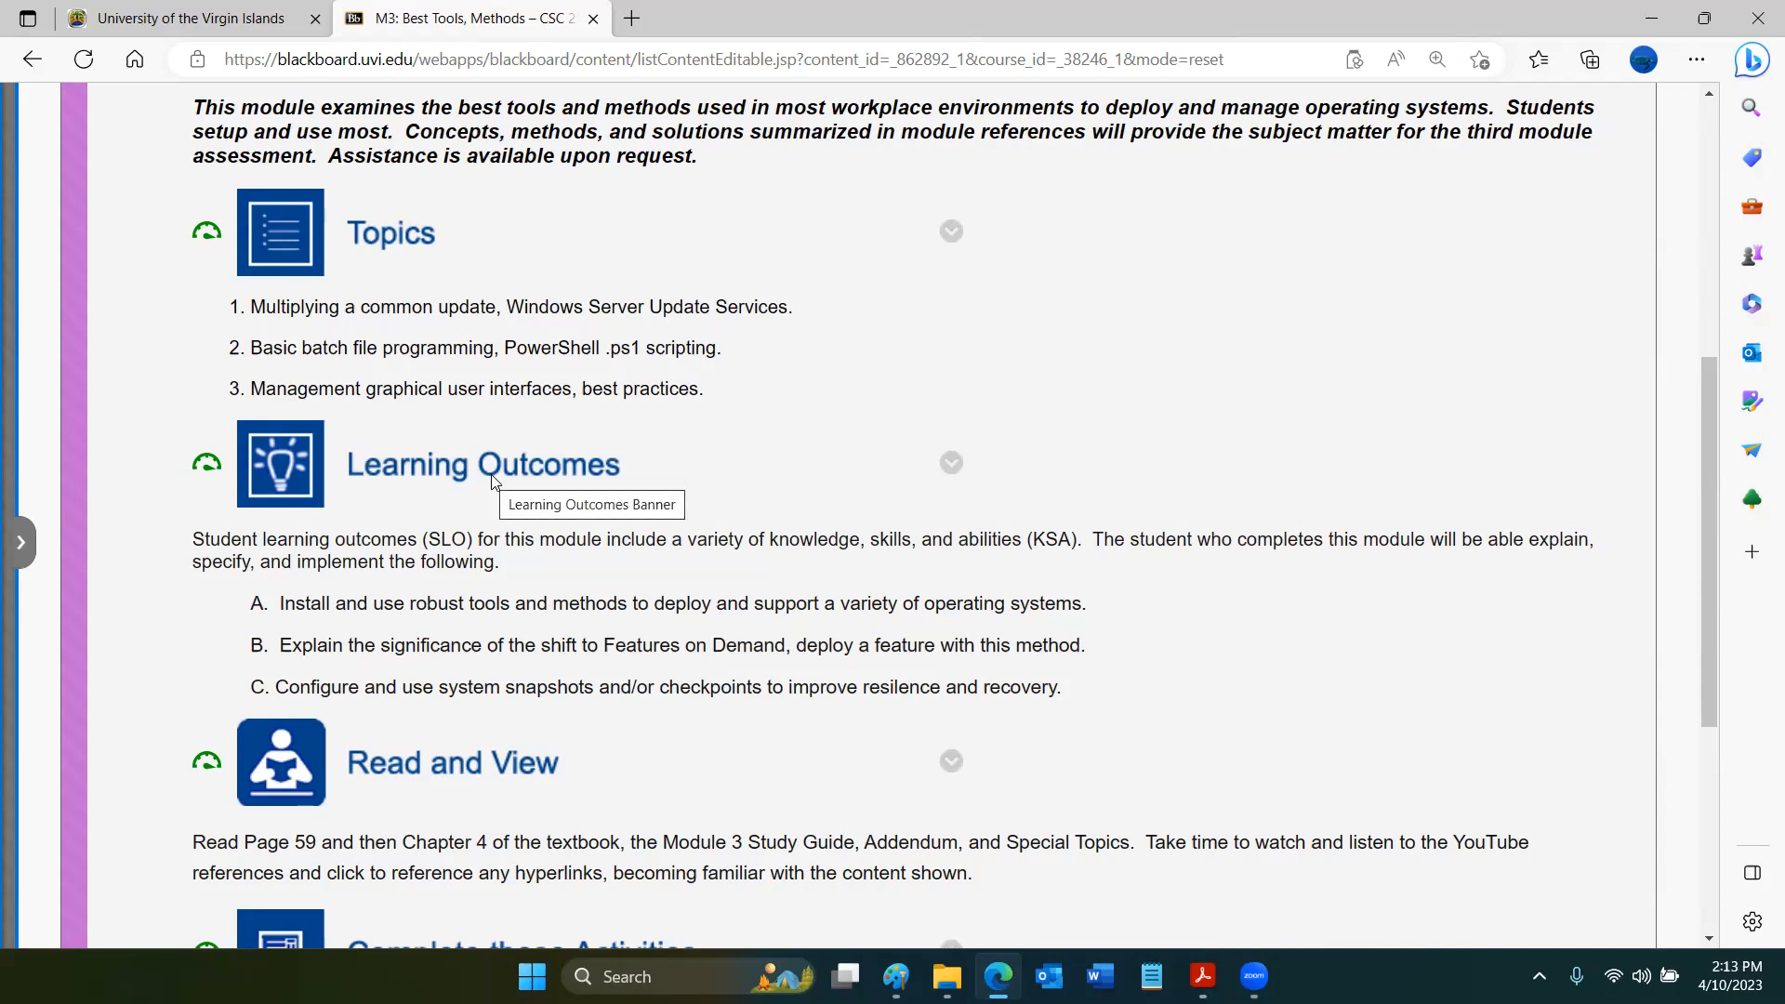
{"action": "left_click", "coordinate": [23, 543]}
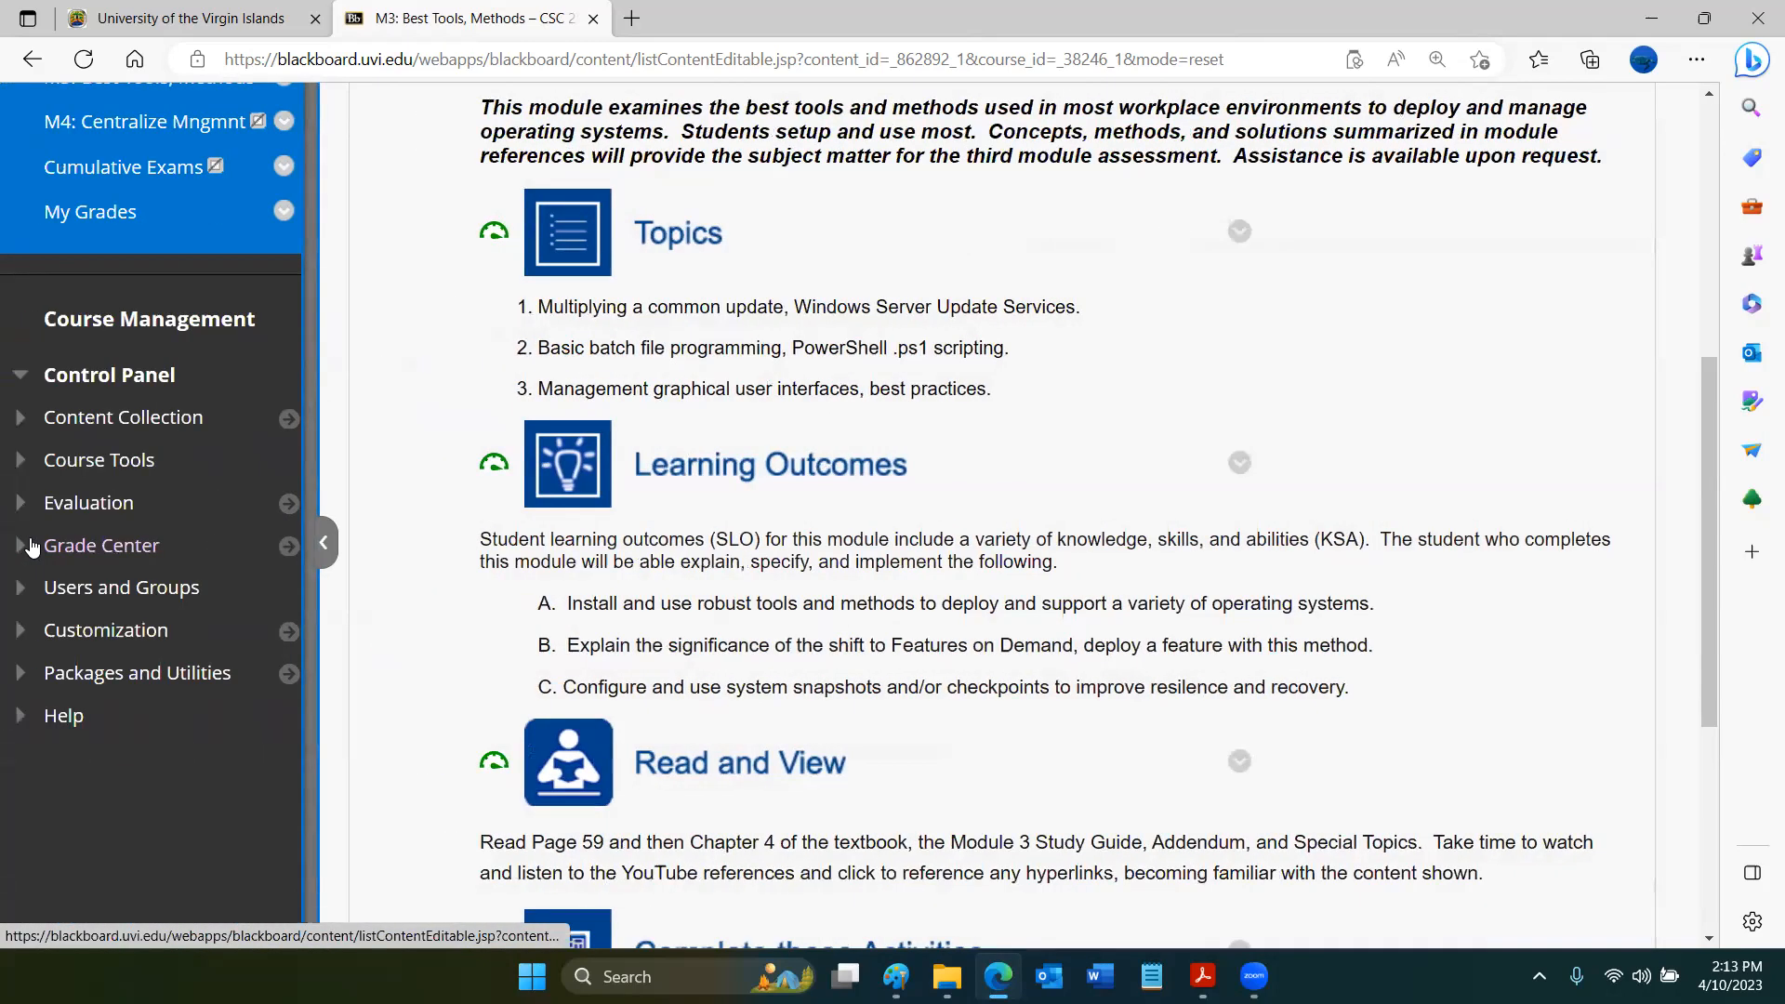
{"action": "scroll", "coordinate": [30, 546], "scroll_direction": "up", "scroll_amount": 4}
{"action": "left_click", "coordinate": [103, 374]}
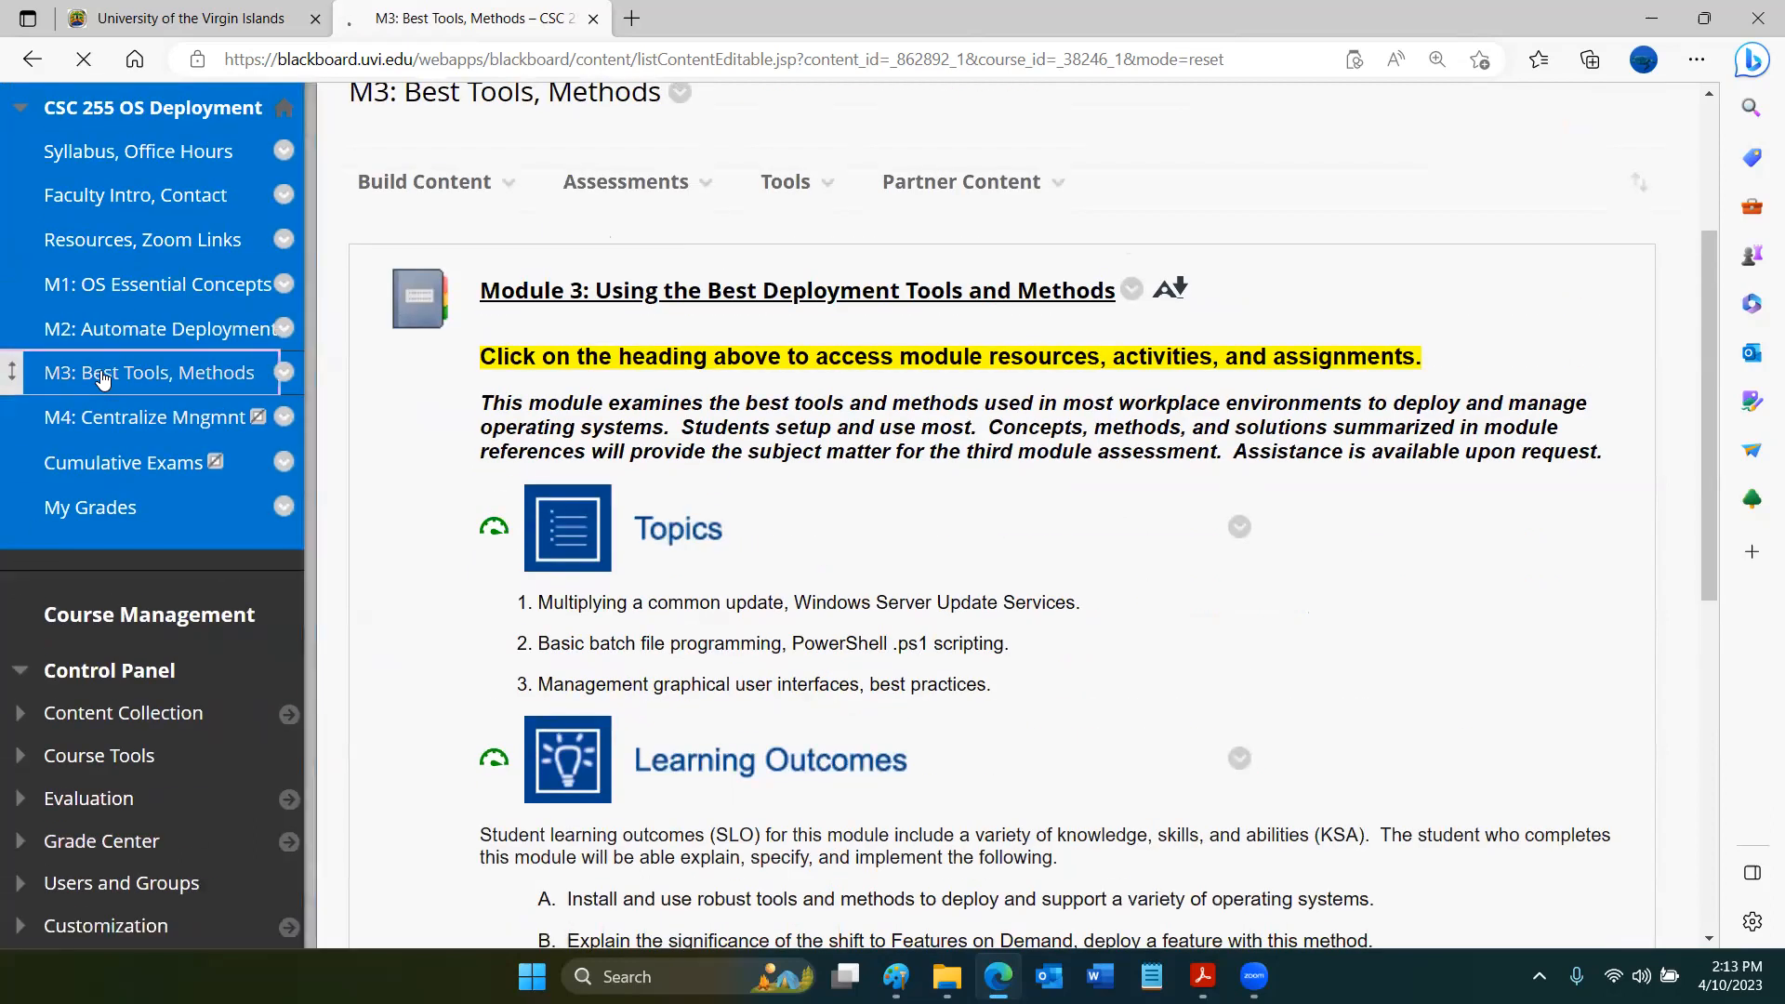
{"action": "left_click", "coordinate": [510, 591]}
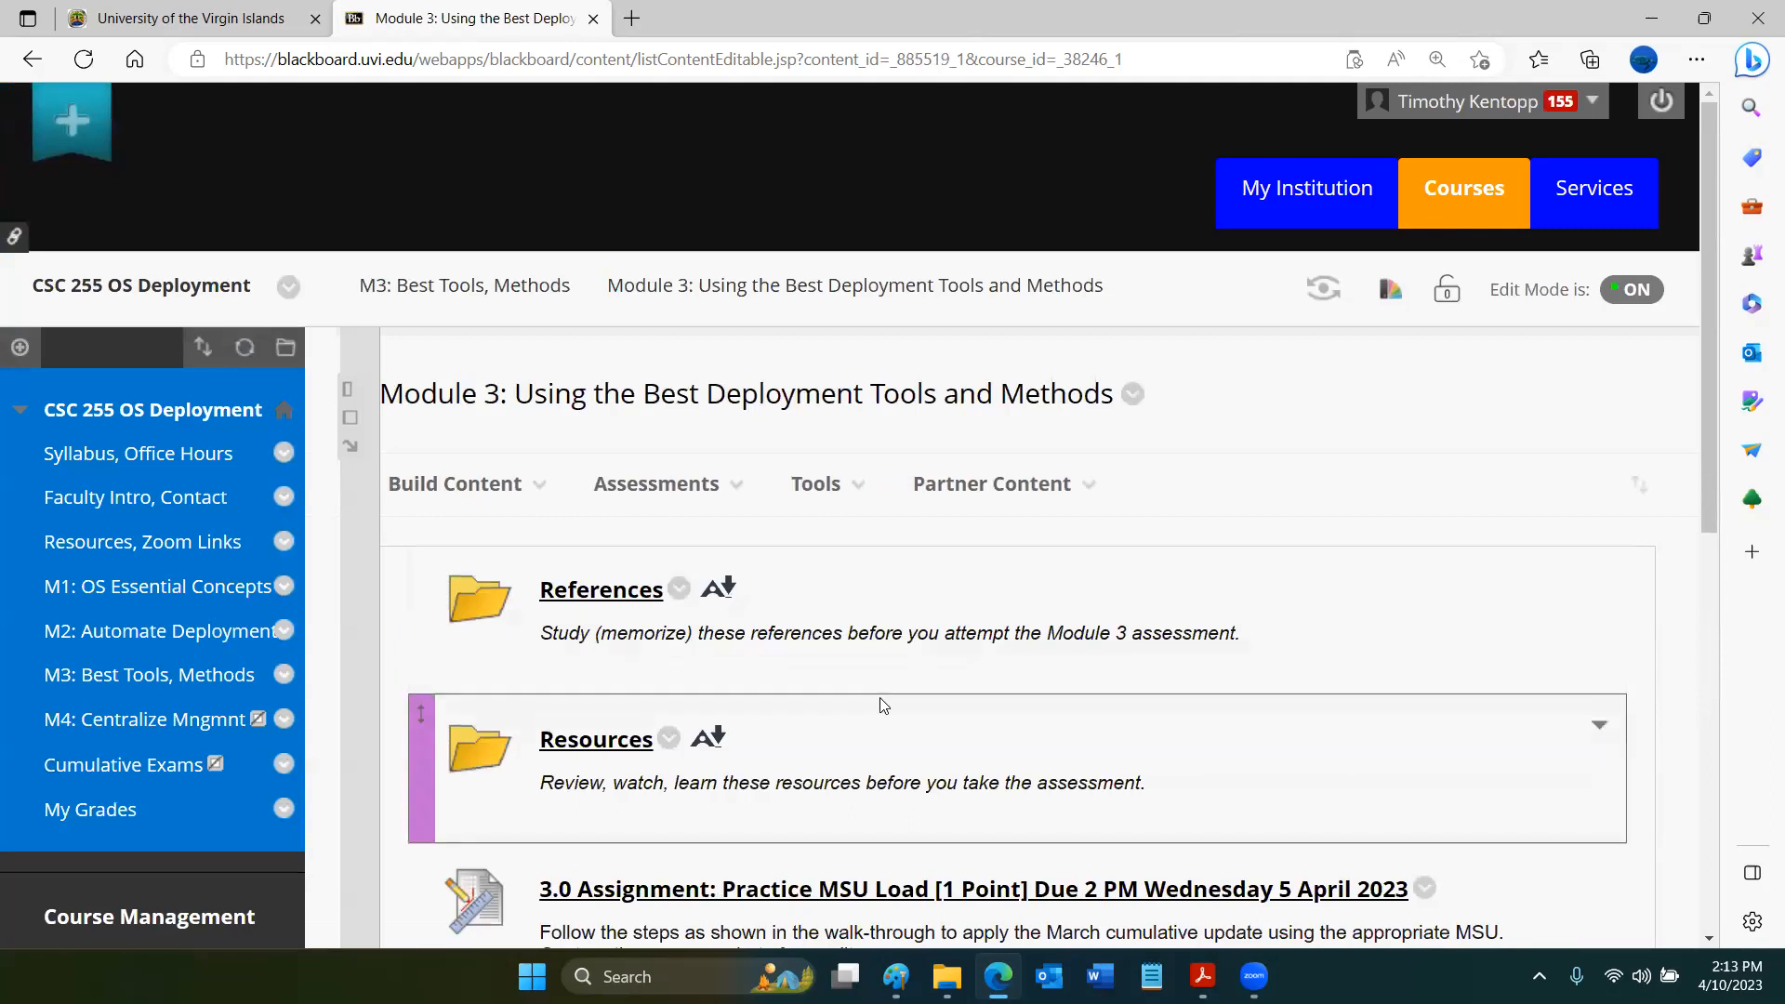
- Review the 3.0 and 3.1 assignments, and open the 3.2 Assignment: Feature Install, Removal Using PowerShell folder to read its requirements
{"action": "scroll", "coordinate": [882, 706], "scroll_direction": "down", "scroll_amount": 7}
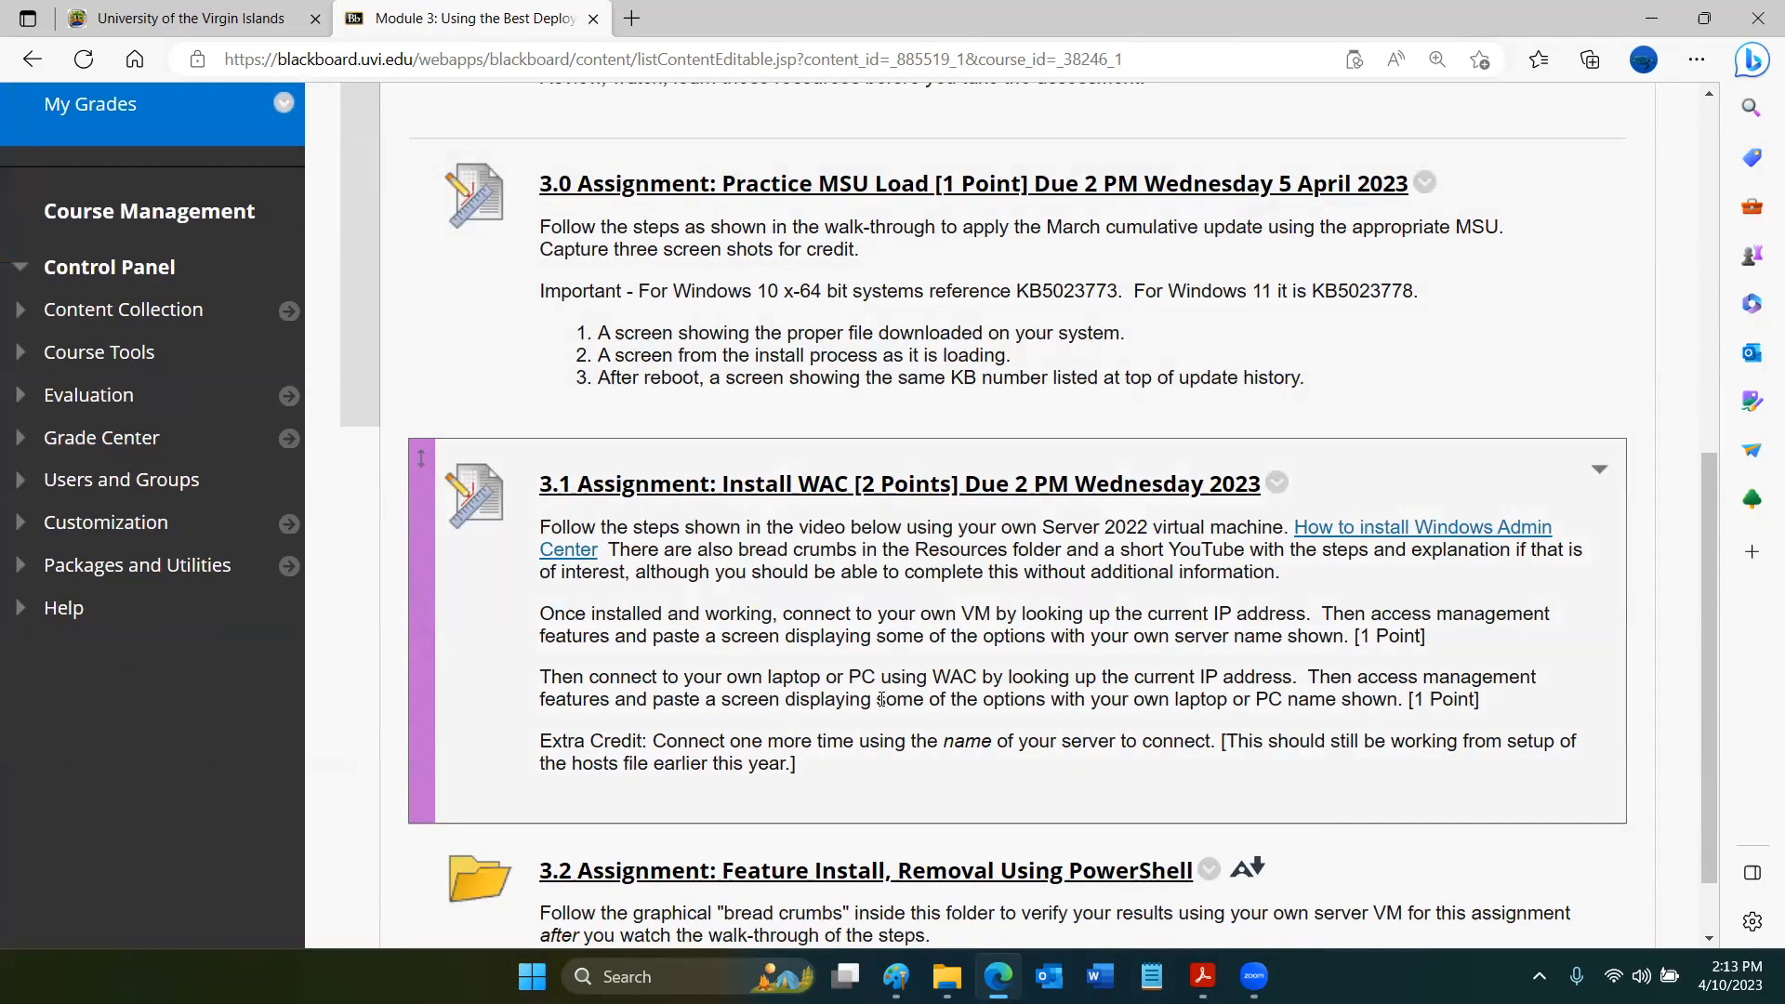
{"action": "scroll", "coordinate": [880, 699], "scroll_direction": "down", "scroll_amount": 1}
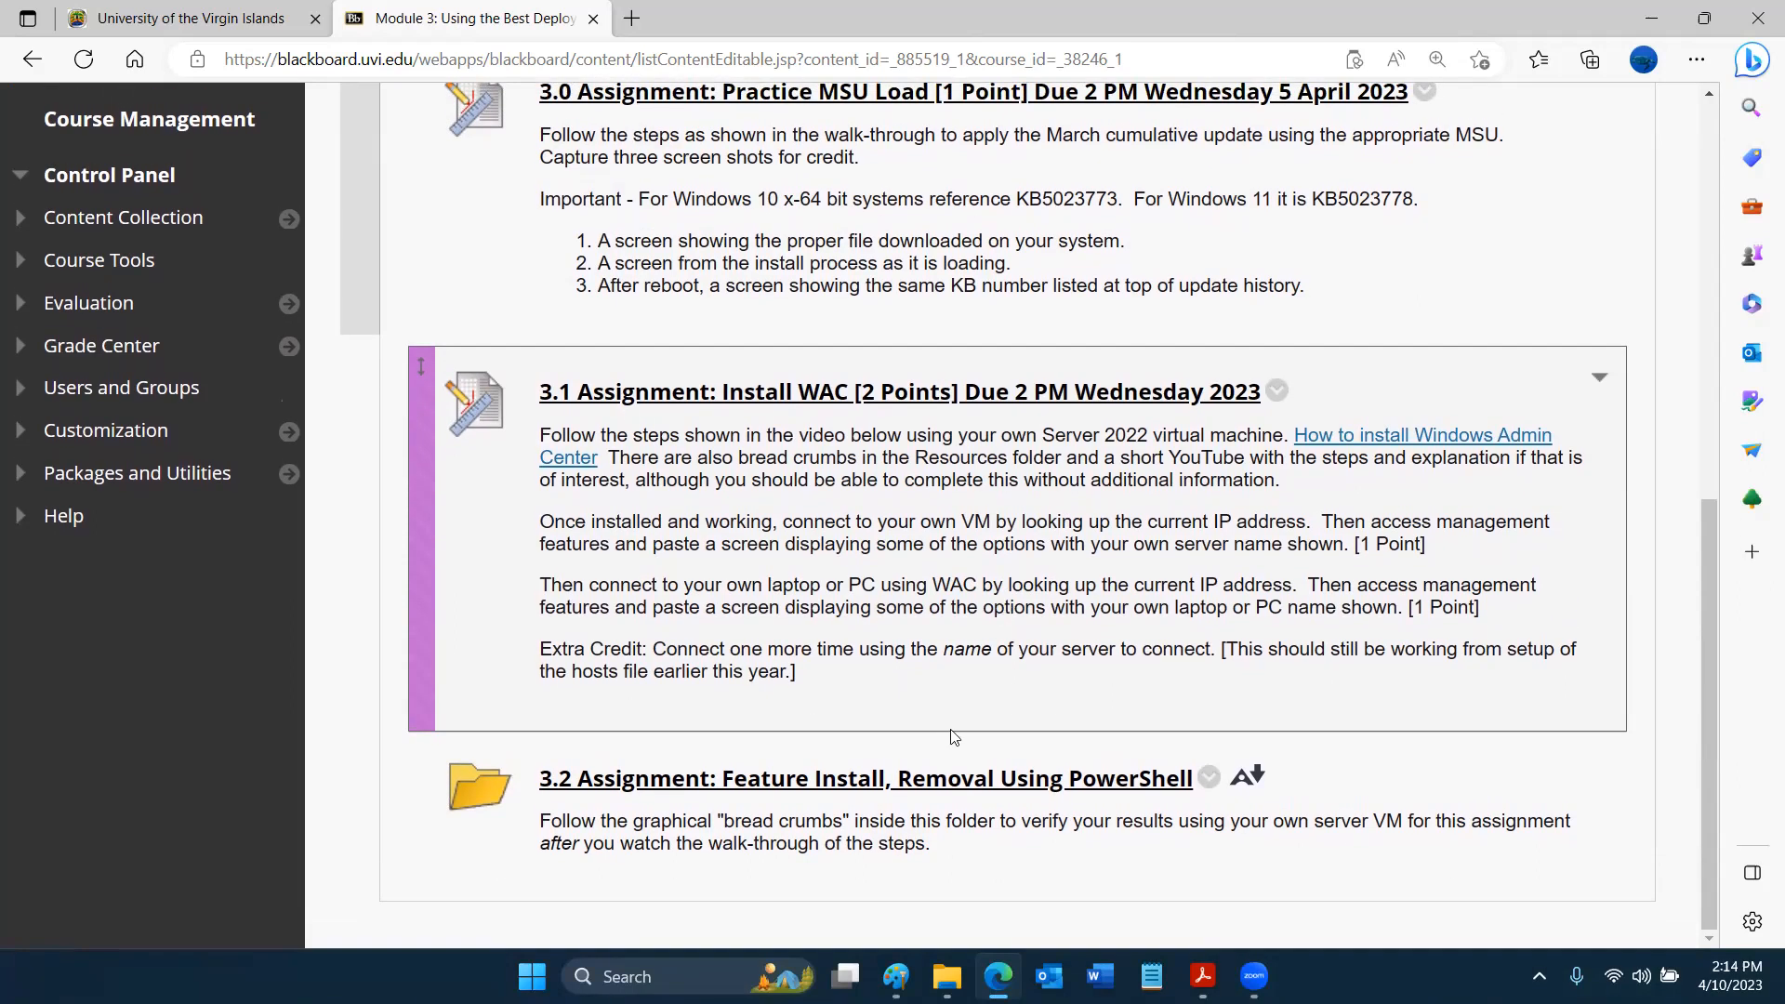
{"action": "left_click", "coordinate": [911, 779]}
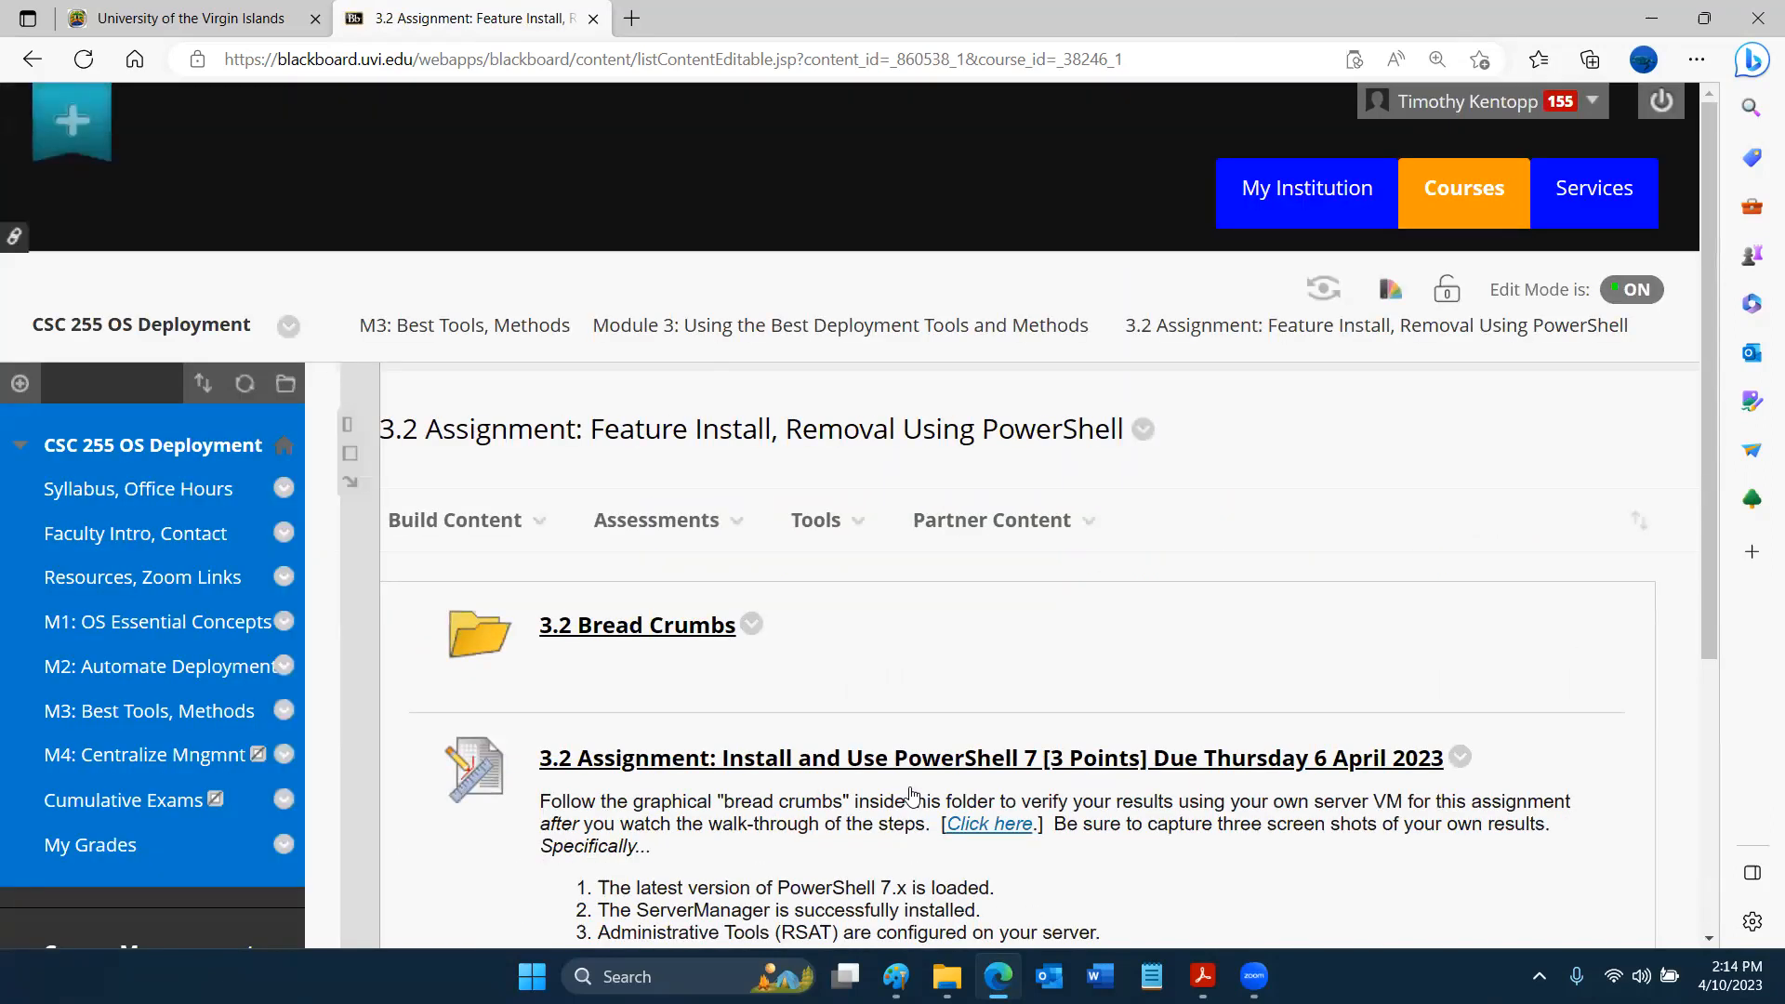
{"action": "scroll", "coordinate": [911, 795], "scroll_direction": "down", "scroll_amount": 2}
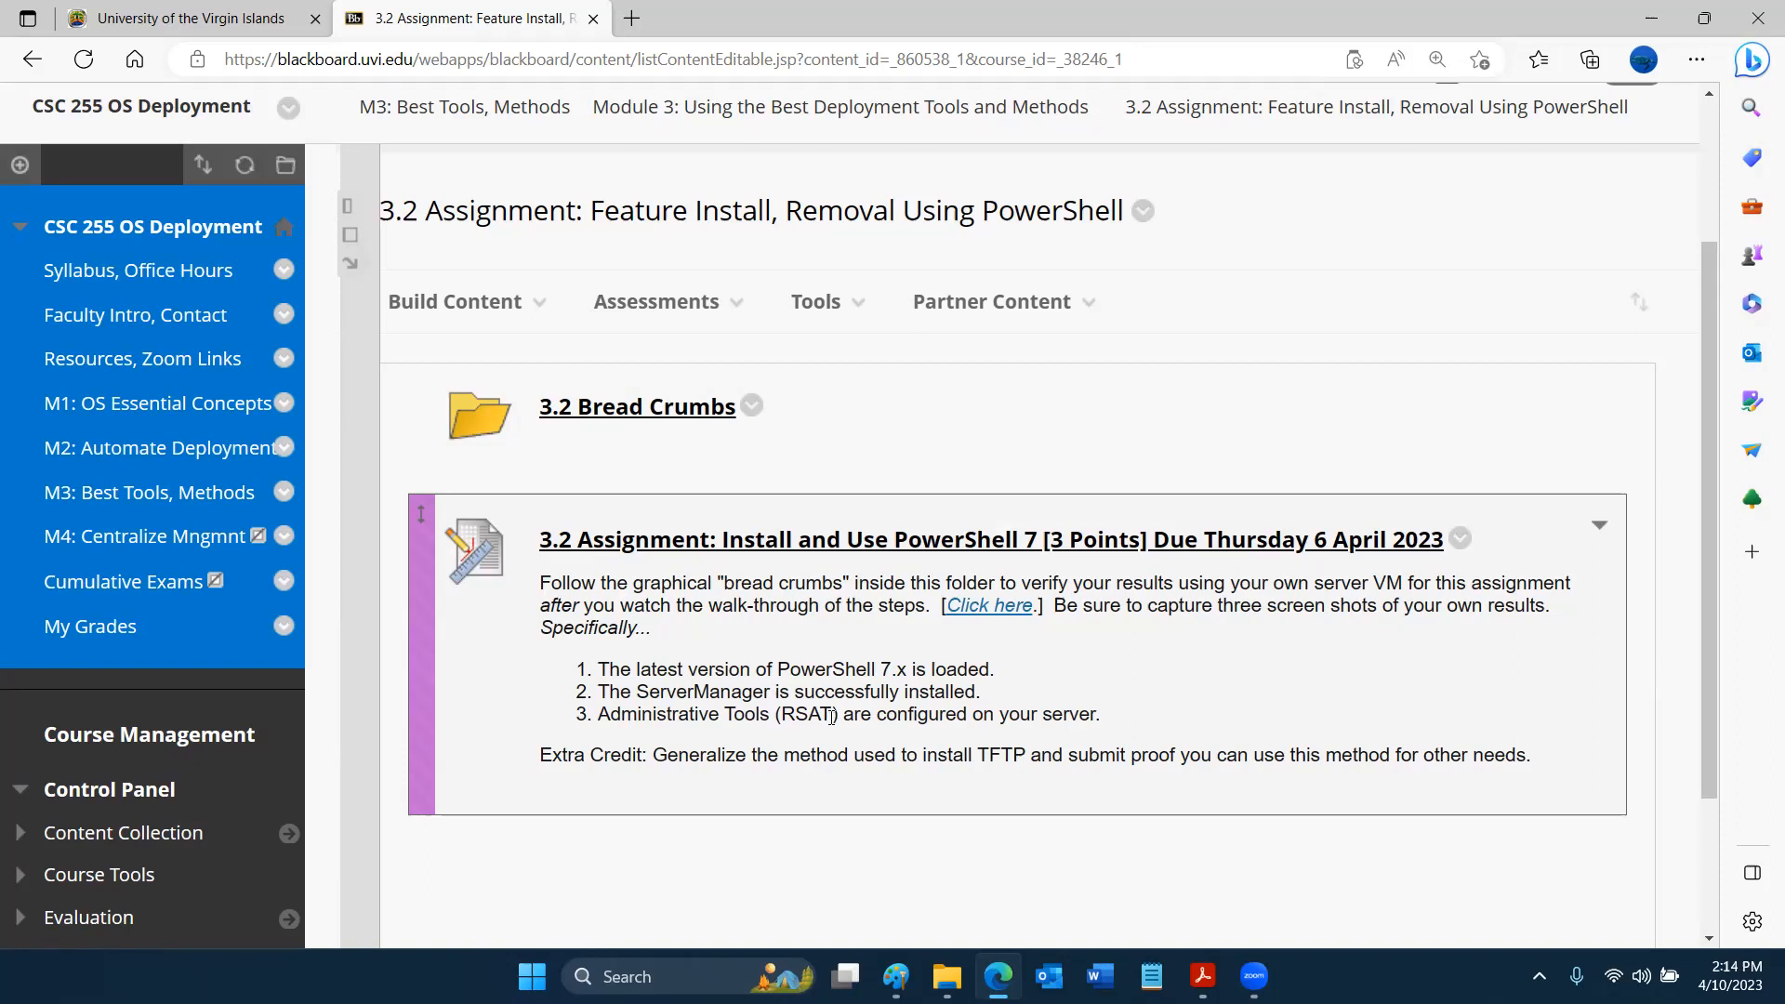
- Go back to the Module 3: Using the Best Deployment Tools and Methods content and look over its assignment list again
{"action": "left_click", "coordinate": [256, 503]}
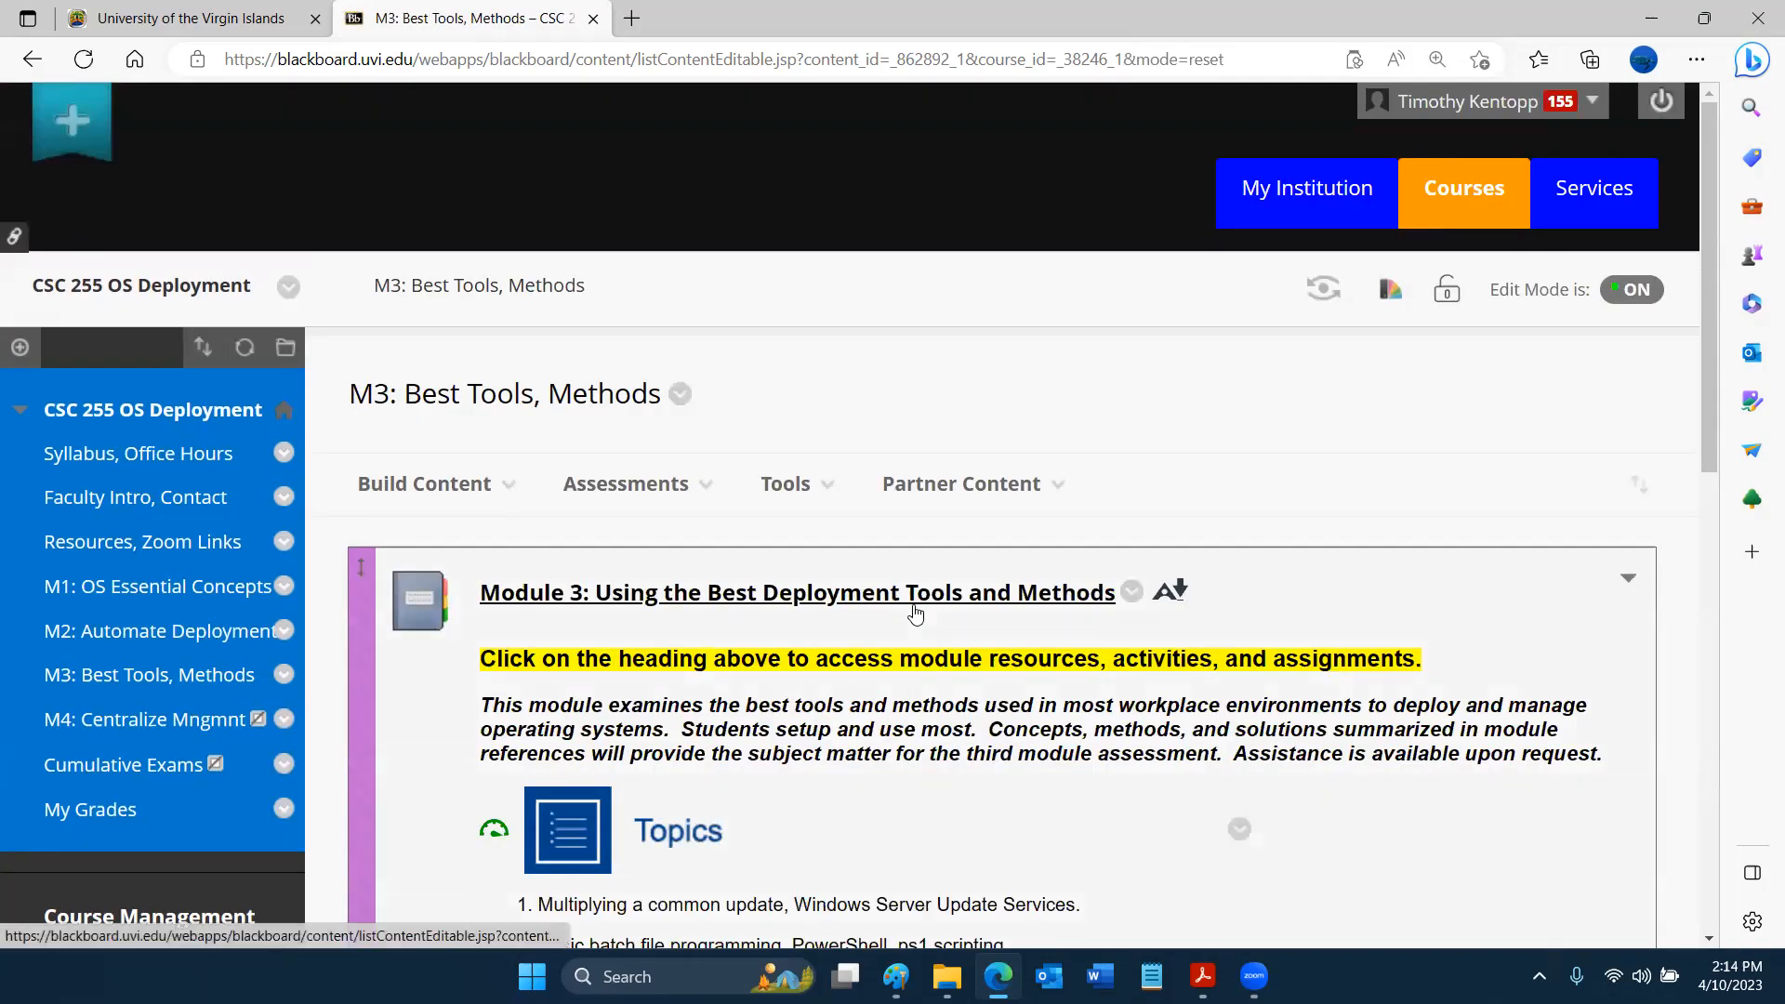
{"action": "left_click", "coordinate": [916, 611]}
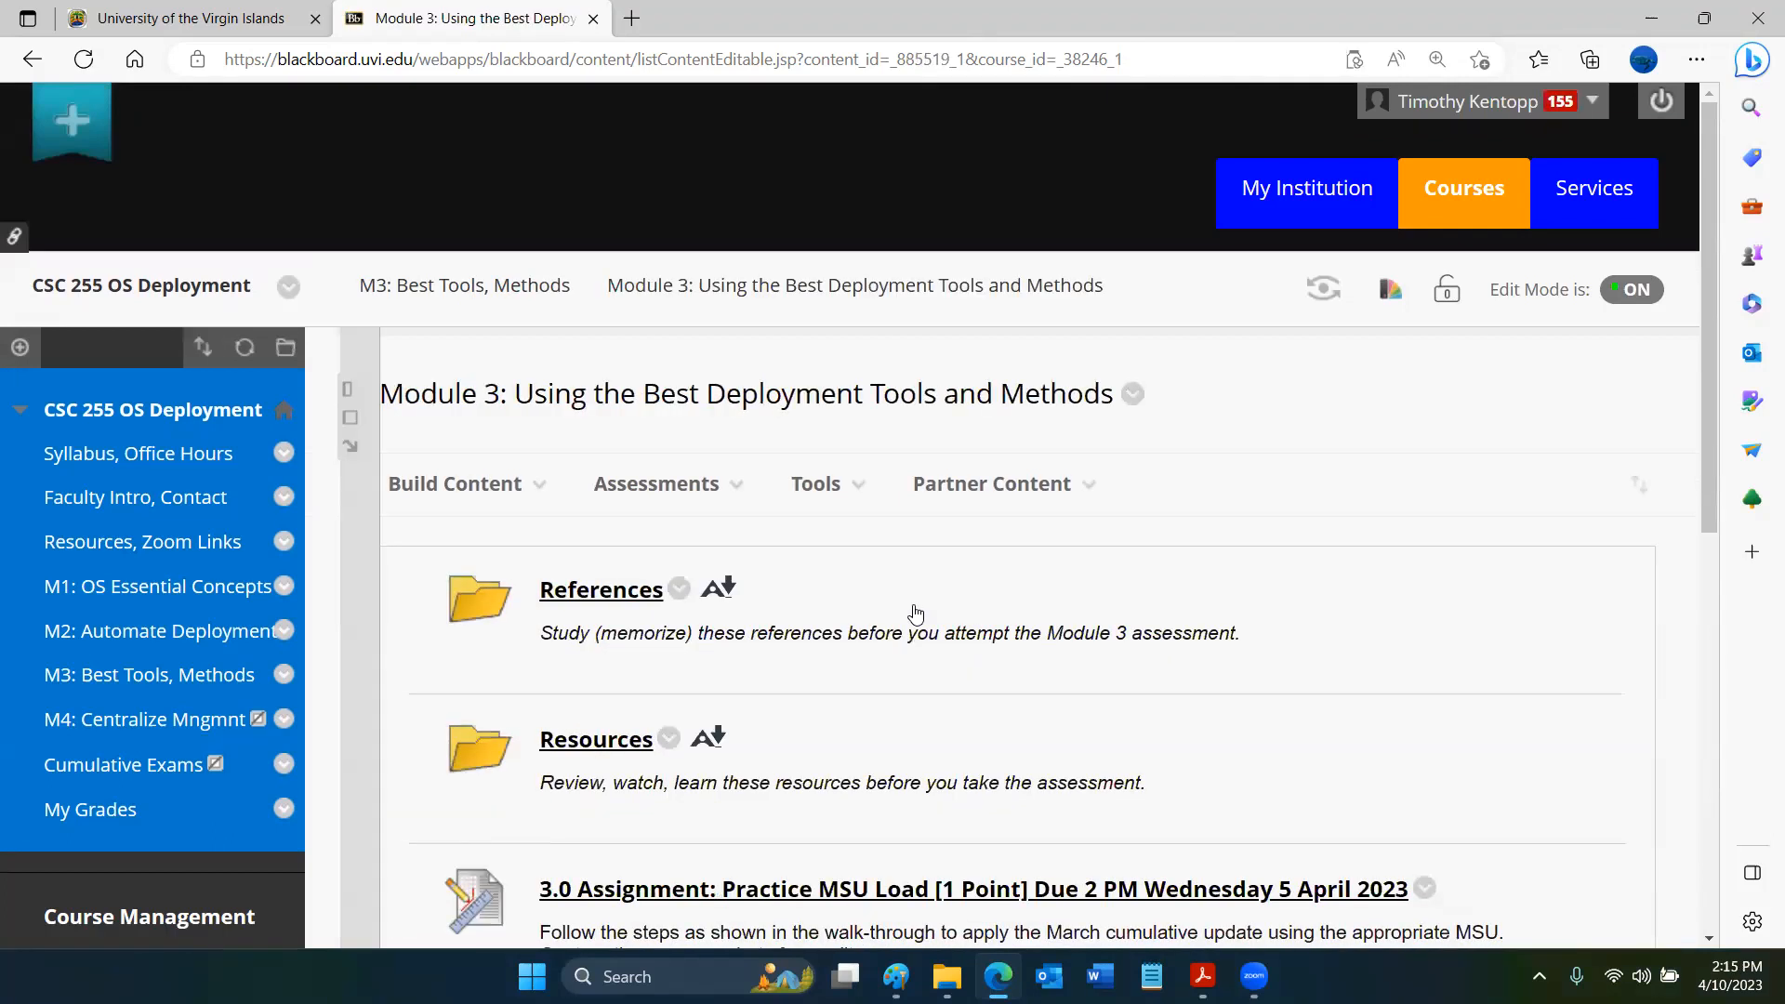
{"action": "scroll", "coordinate": [916, 613], "scroll_direction": "down", "scroll_amount": 8}
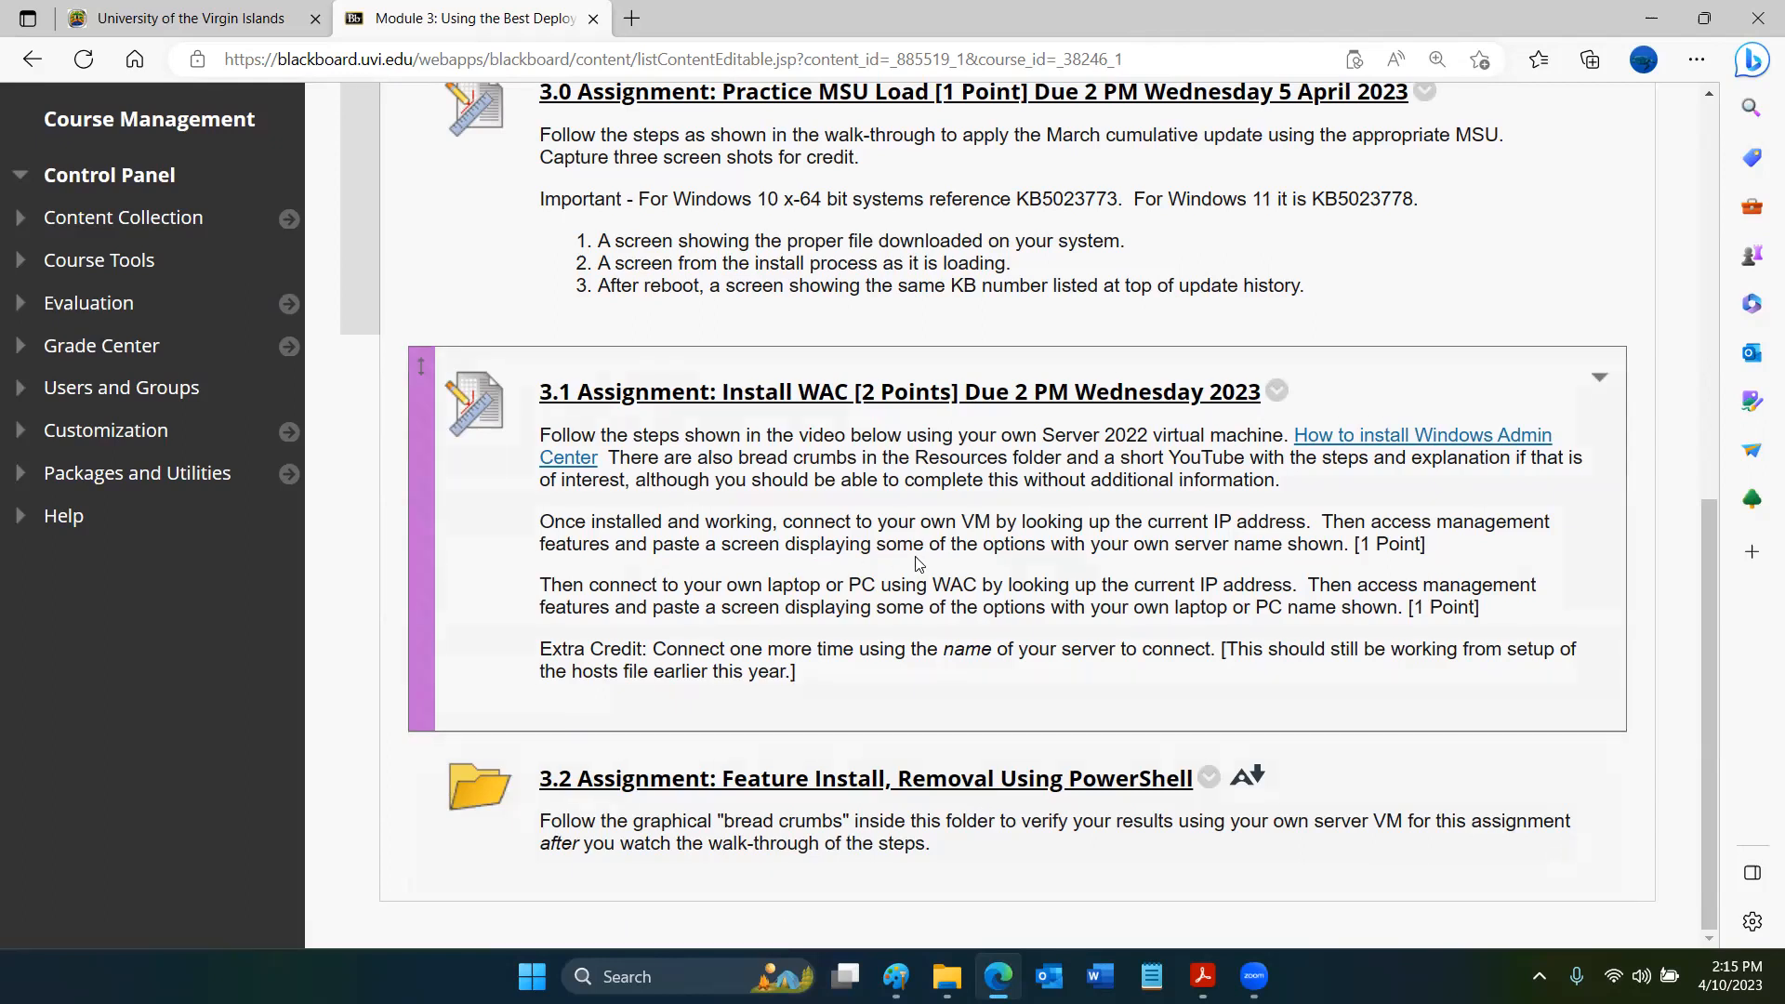
{"action": "scroll", "coordinate": [916, 563], "scroll_direction": "up", "scroll_amount": 7}
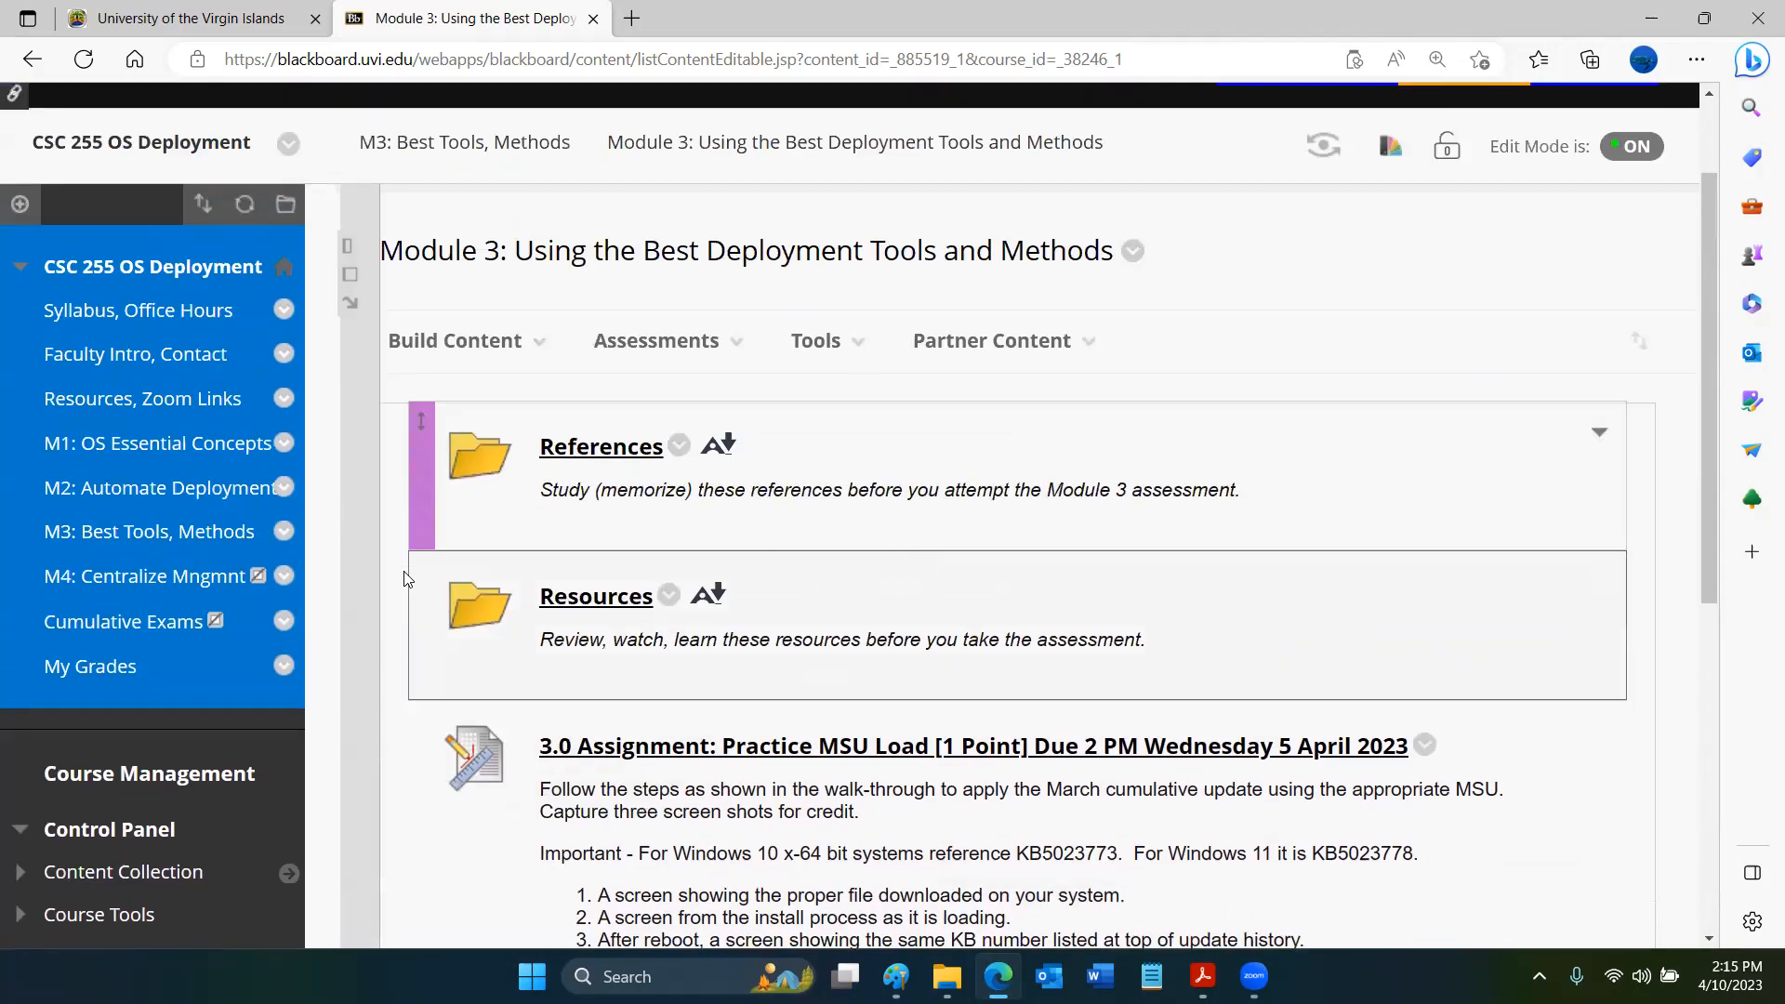
- Return to the M3: Best Tools, Methods page and hide the course menu to view the topics and learning outcomes
{"action": "left_click", "coordinate": [231, 545]}
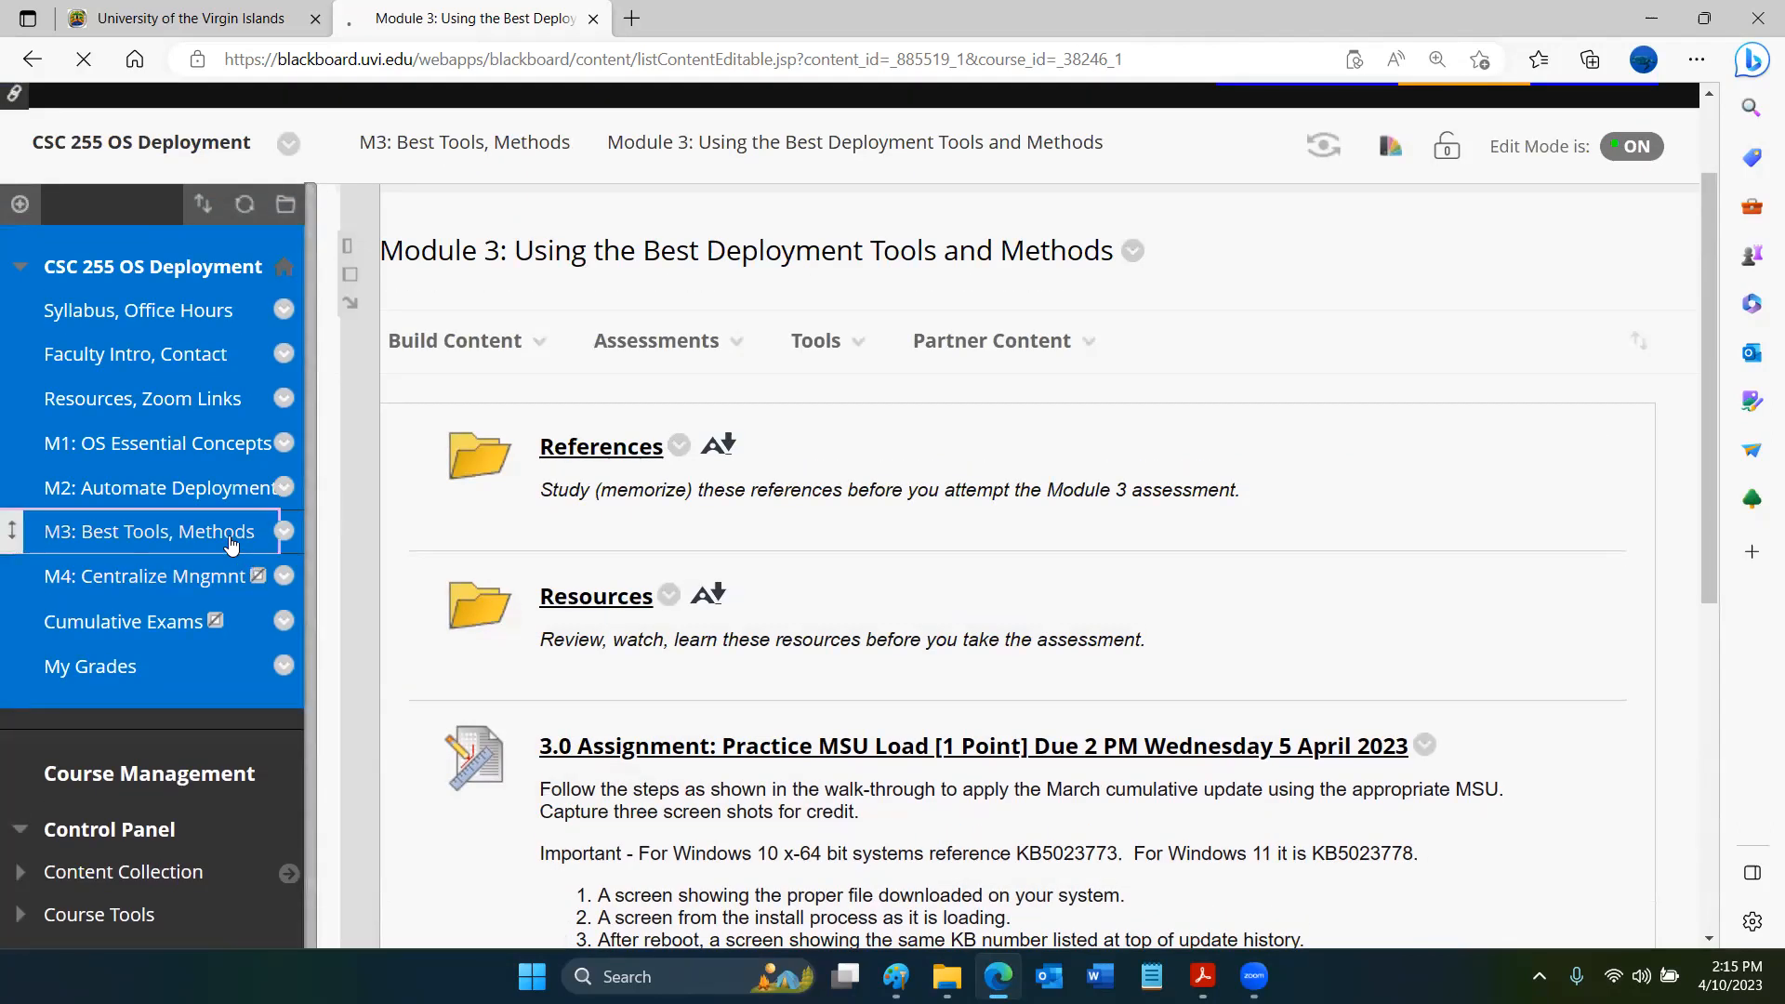
{"action": "scroll", "coordinate": [688, 668], "scroll_direction": "down", "scroll_amount": 5}
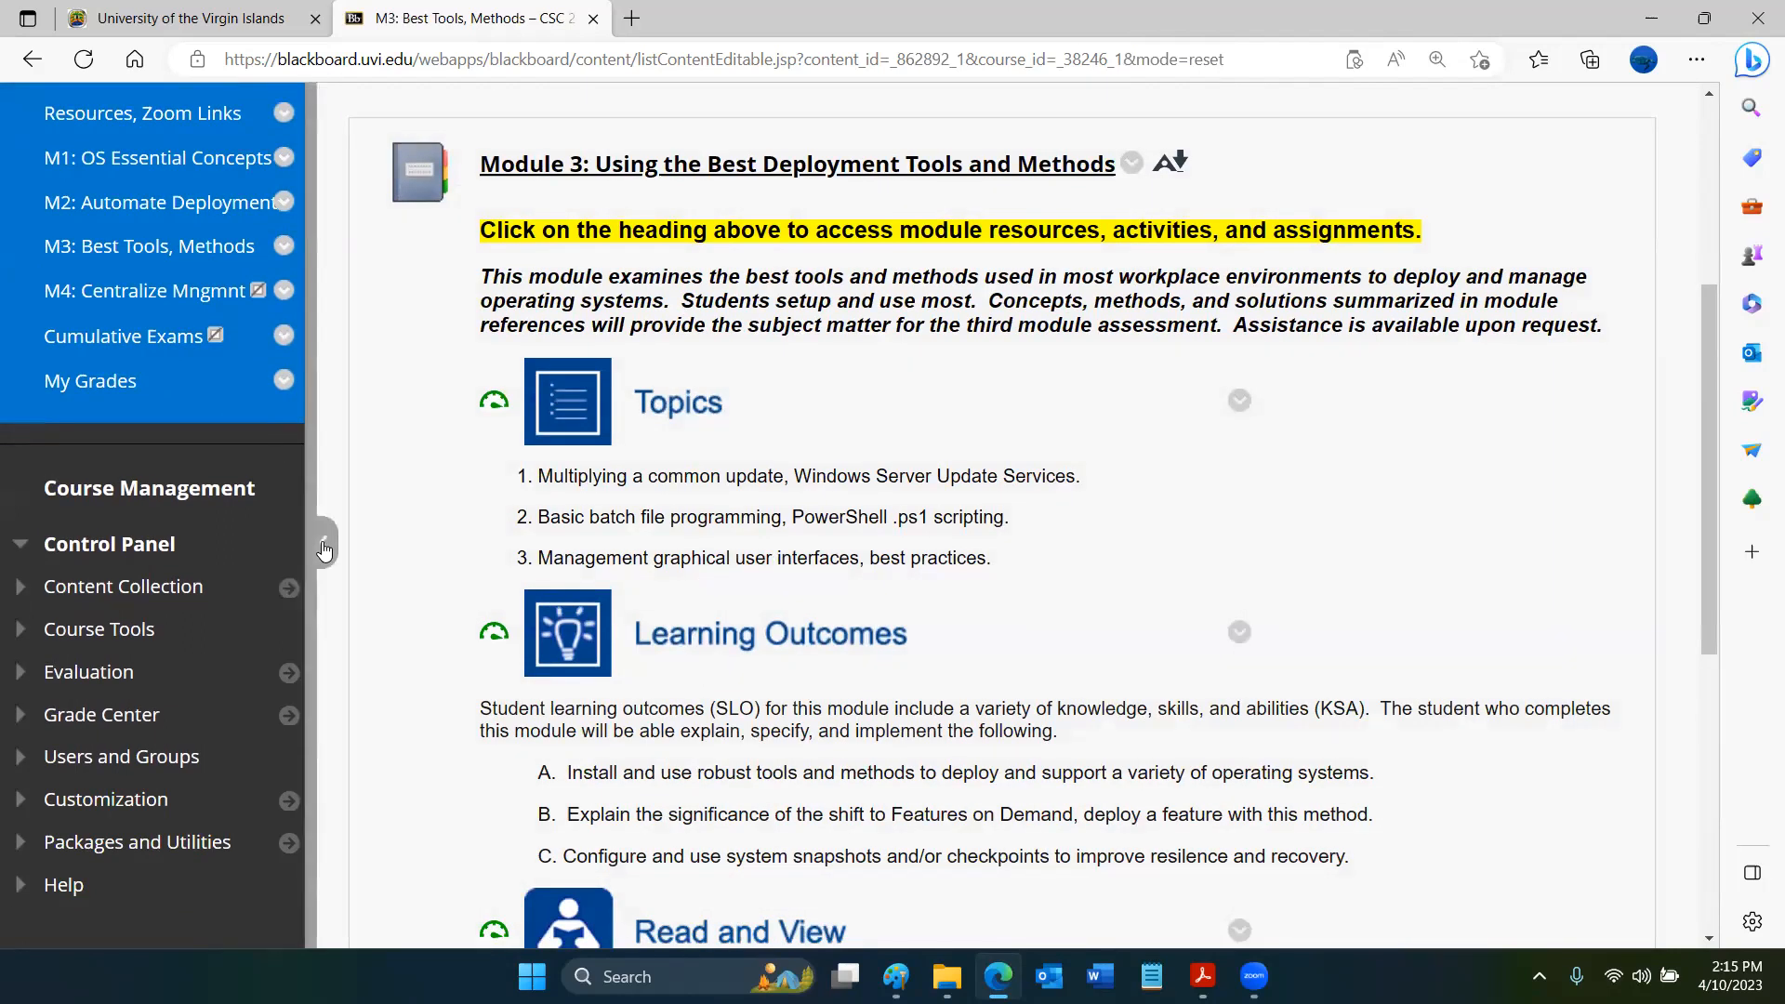
{"action": "left_click", "coordinate": [319, 542]}
{"action": "scroll", "coordinate": [962, 799], "scroll_direction": "down", "scroll_amount": 2}
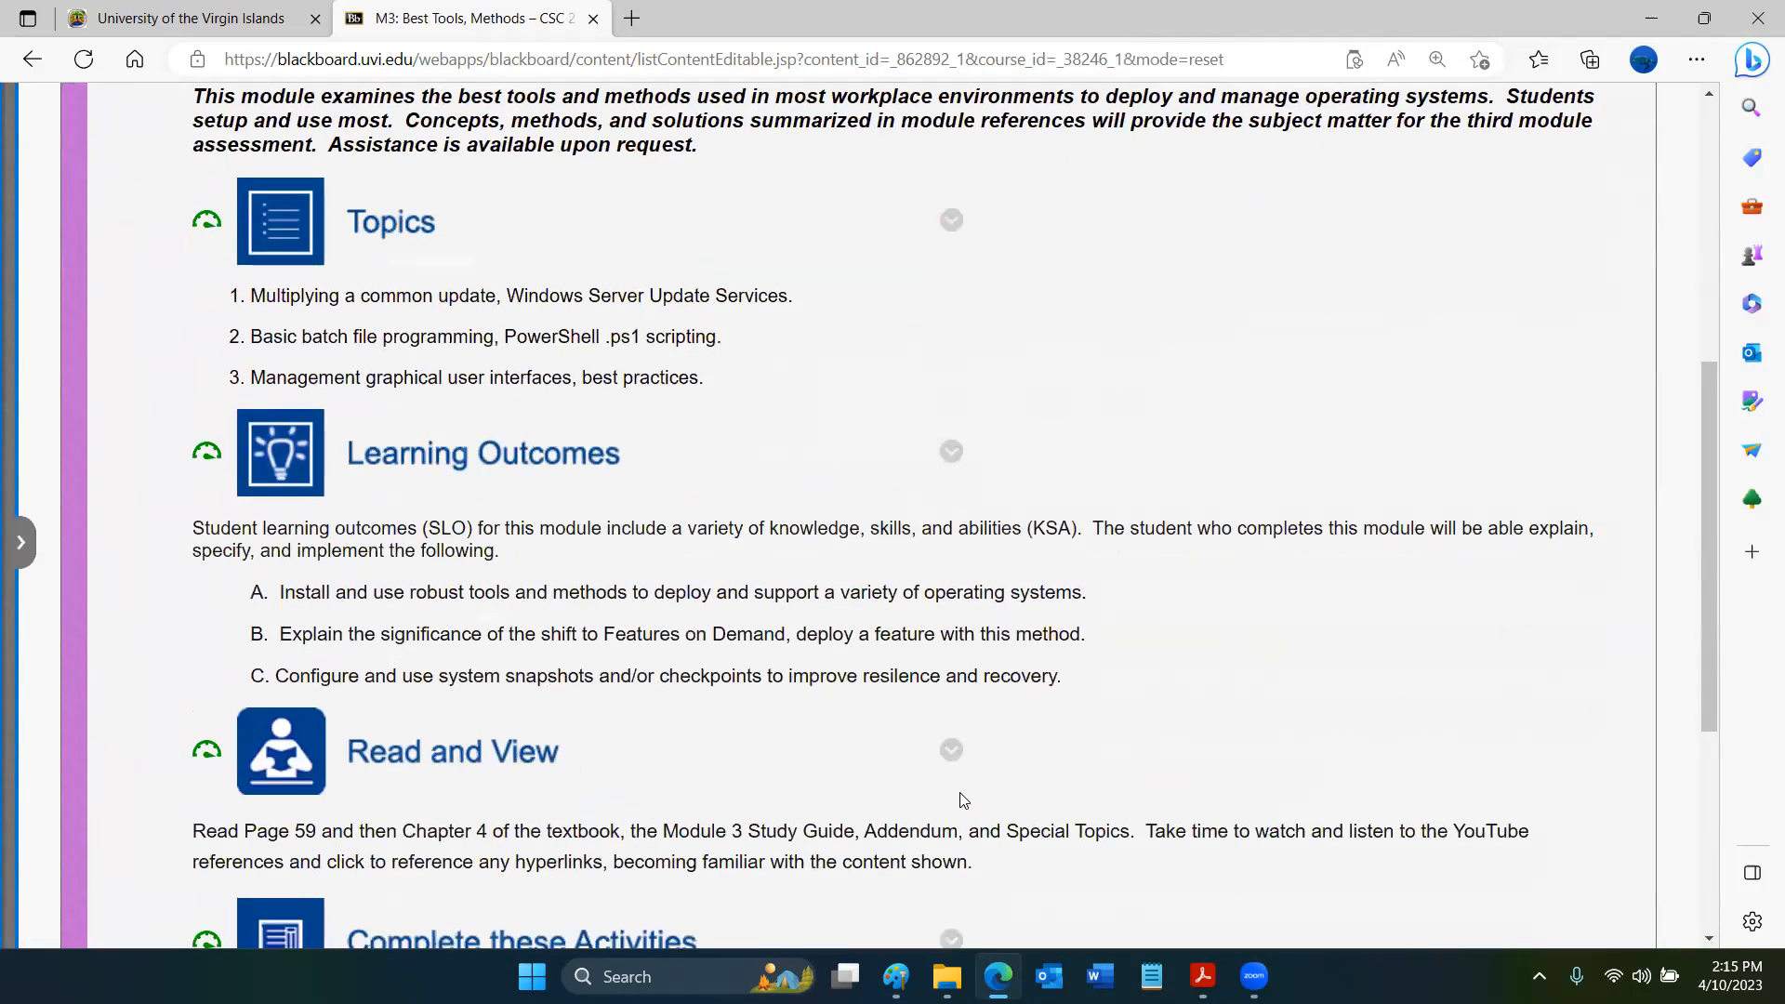
- Highlight learning outcome C, its words "snapshots" and "checkpoints", and the phrase "Features on Demand" in outcome B
{"action": "left_click_drag", "start_coordinate": [277, 673], "coordinate": [1026, 658]}
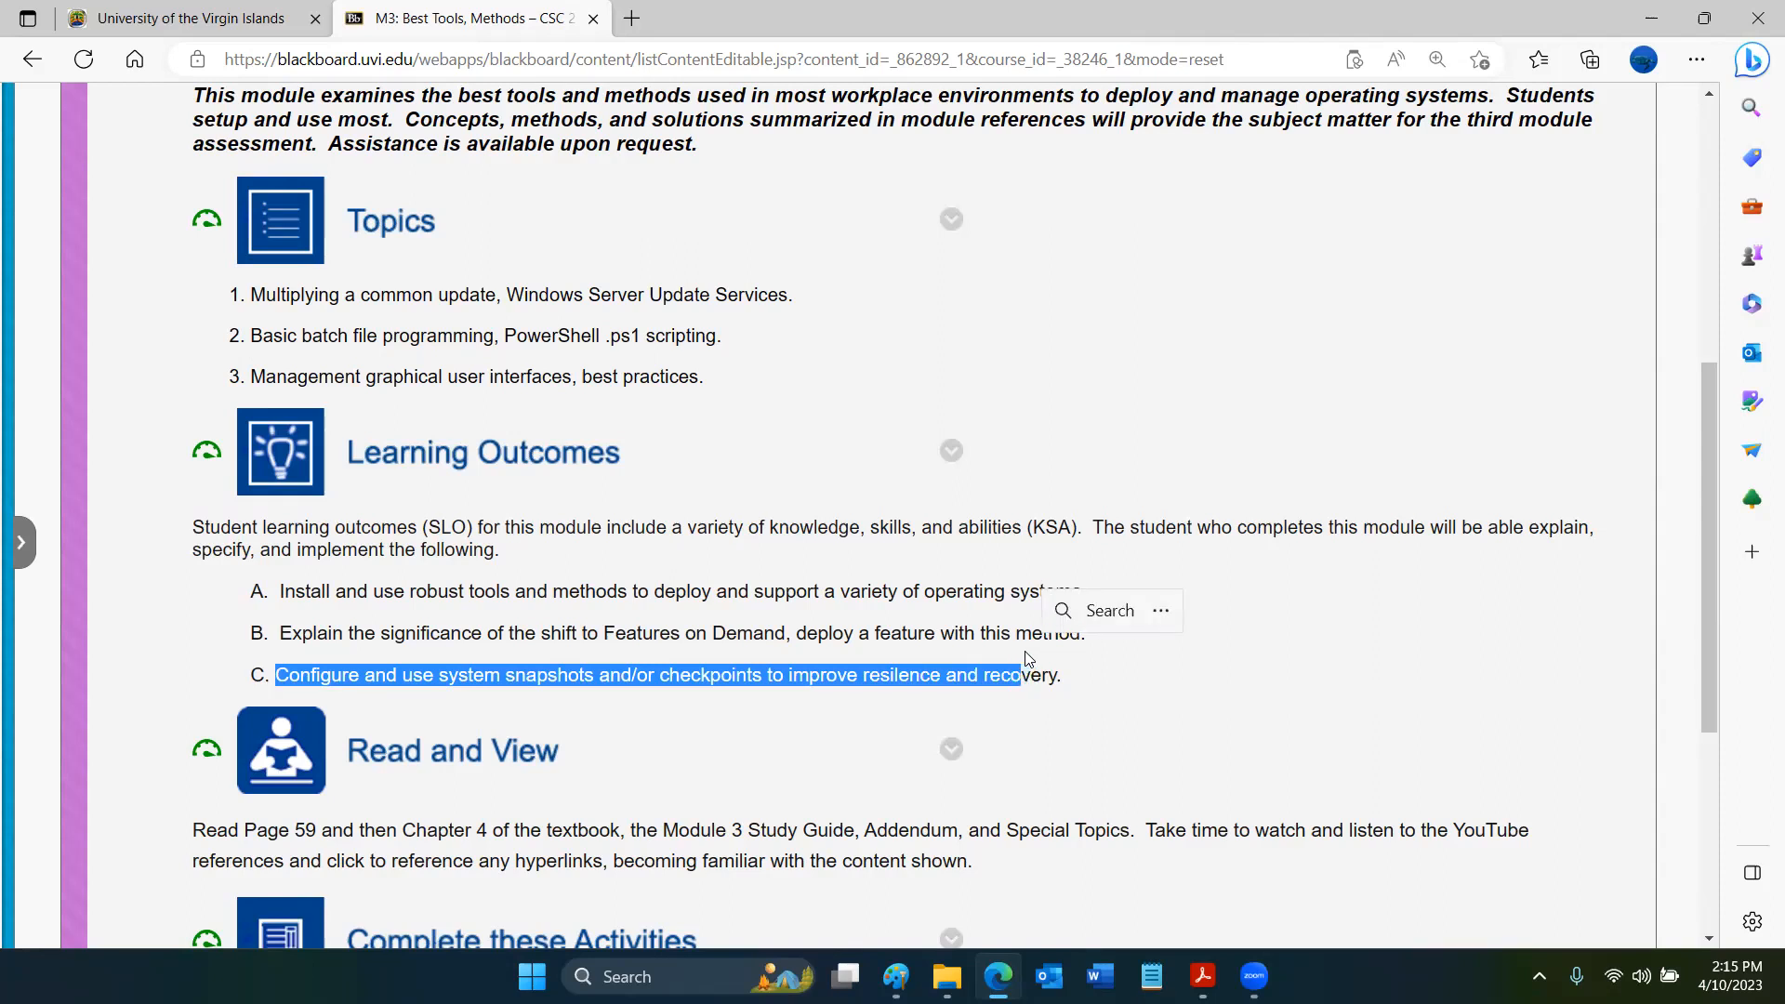
{"action": "double_click", "coordinate": [526, 676]}
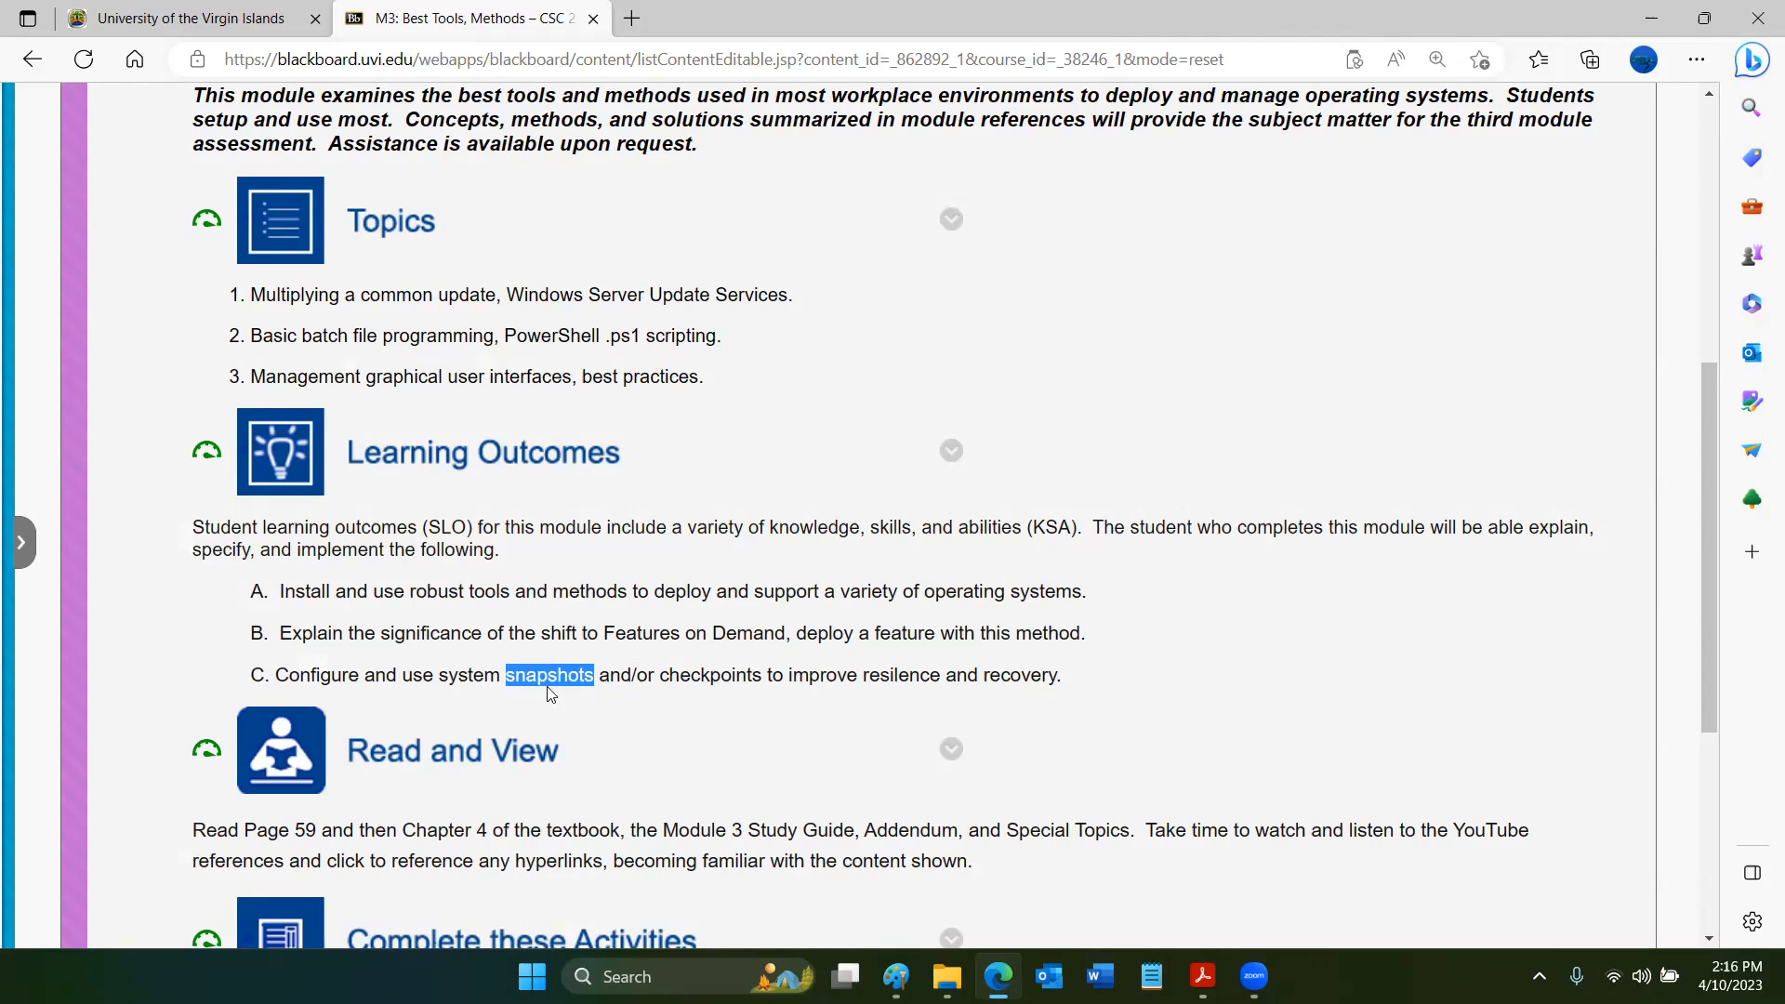
{"action": "double_click", "coordinate": [683, 677]}
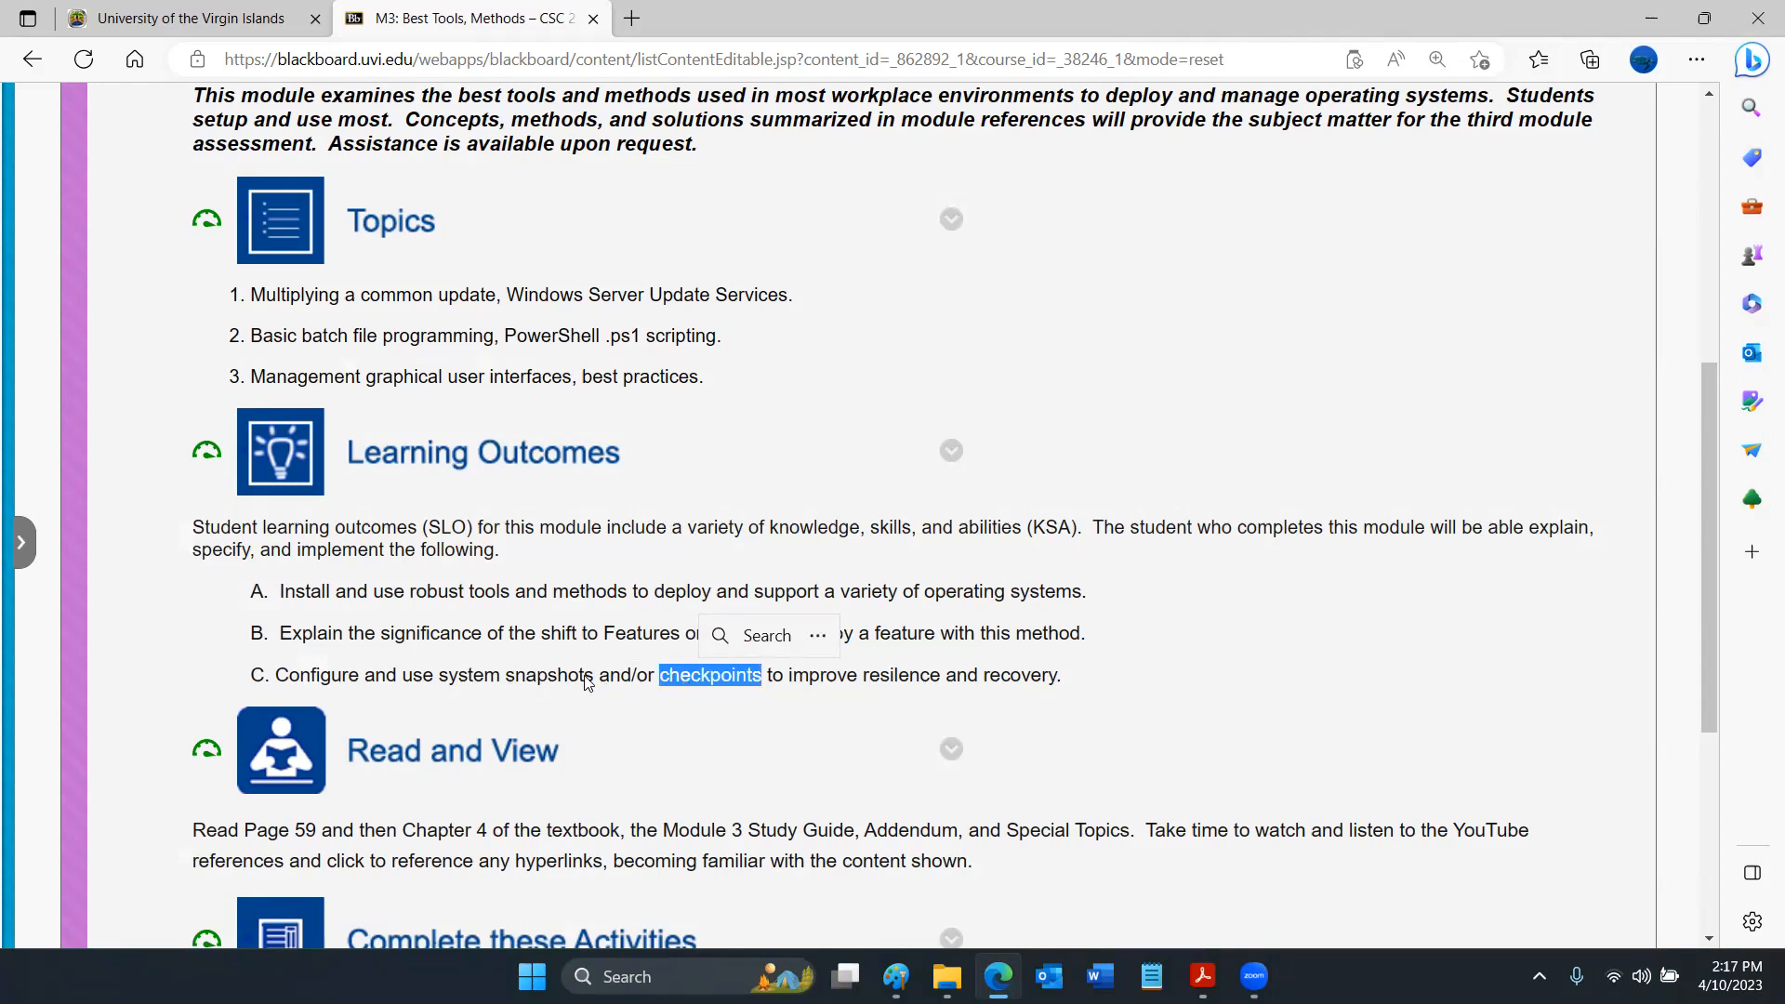
{"action": "left_click", "coordinate": [593, 628]}
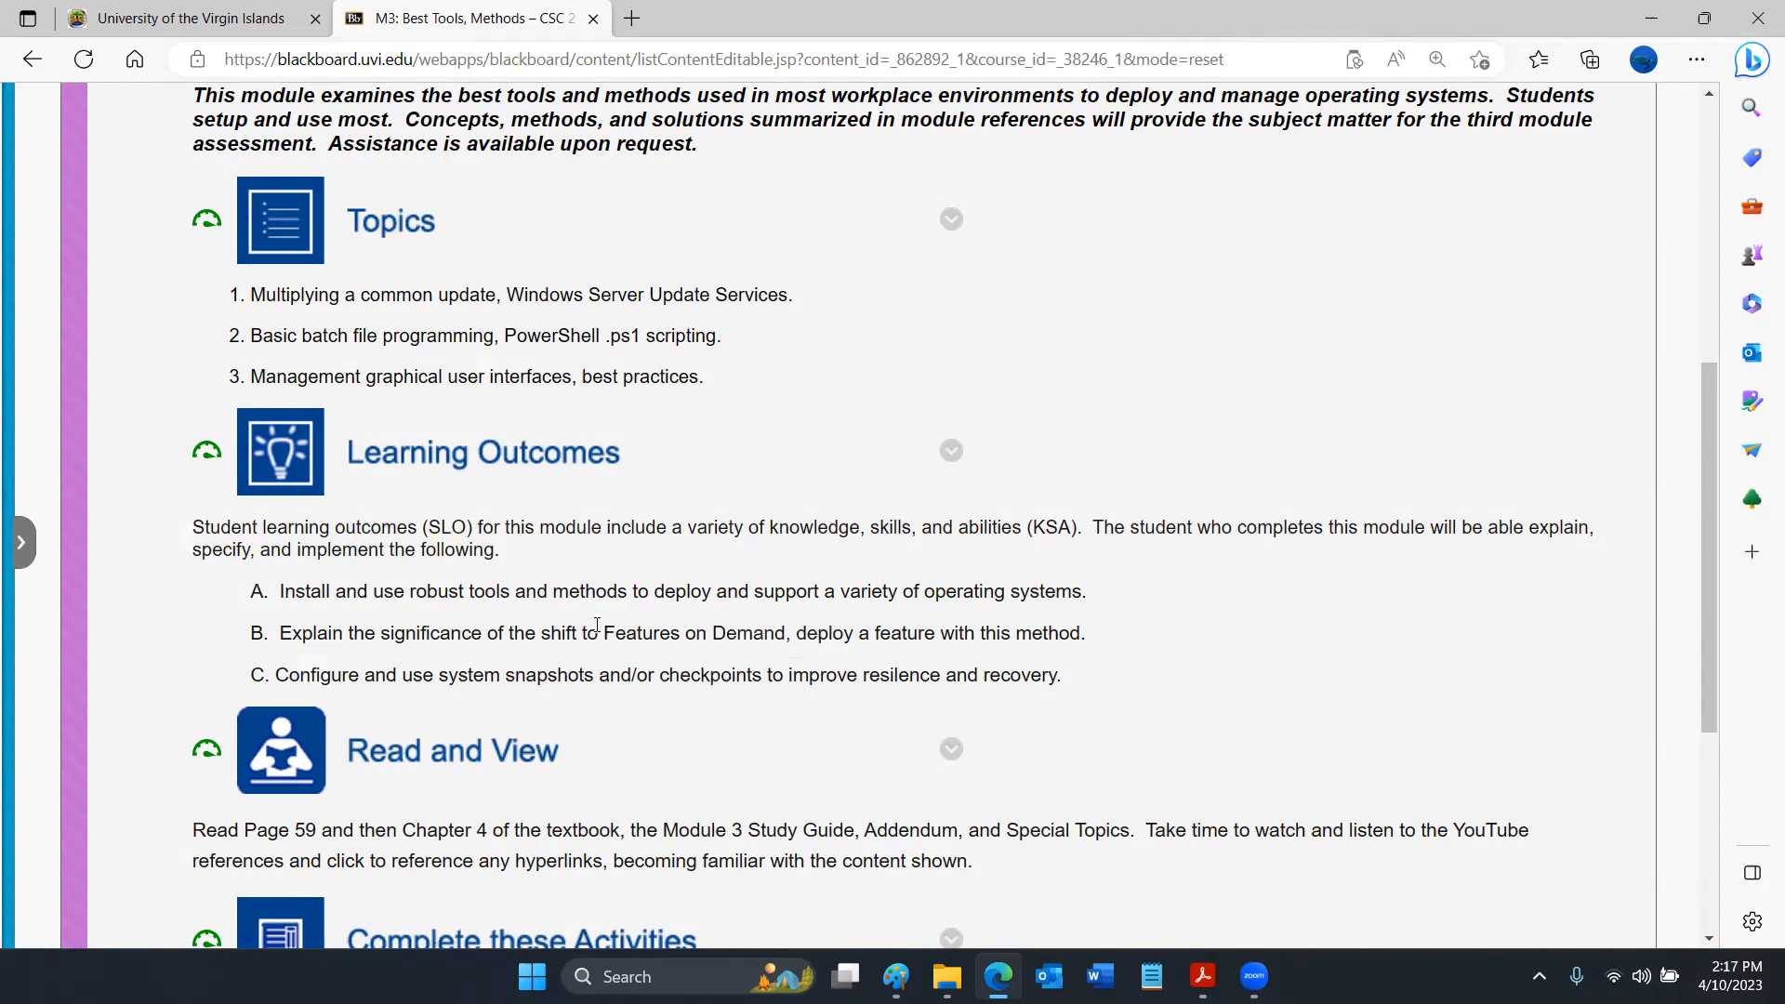
{"action": "left_click_drag", "start_coordinate": [605, 632], "coordinate": [796, 628]}
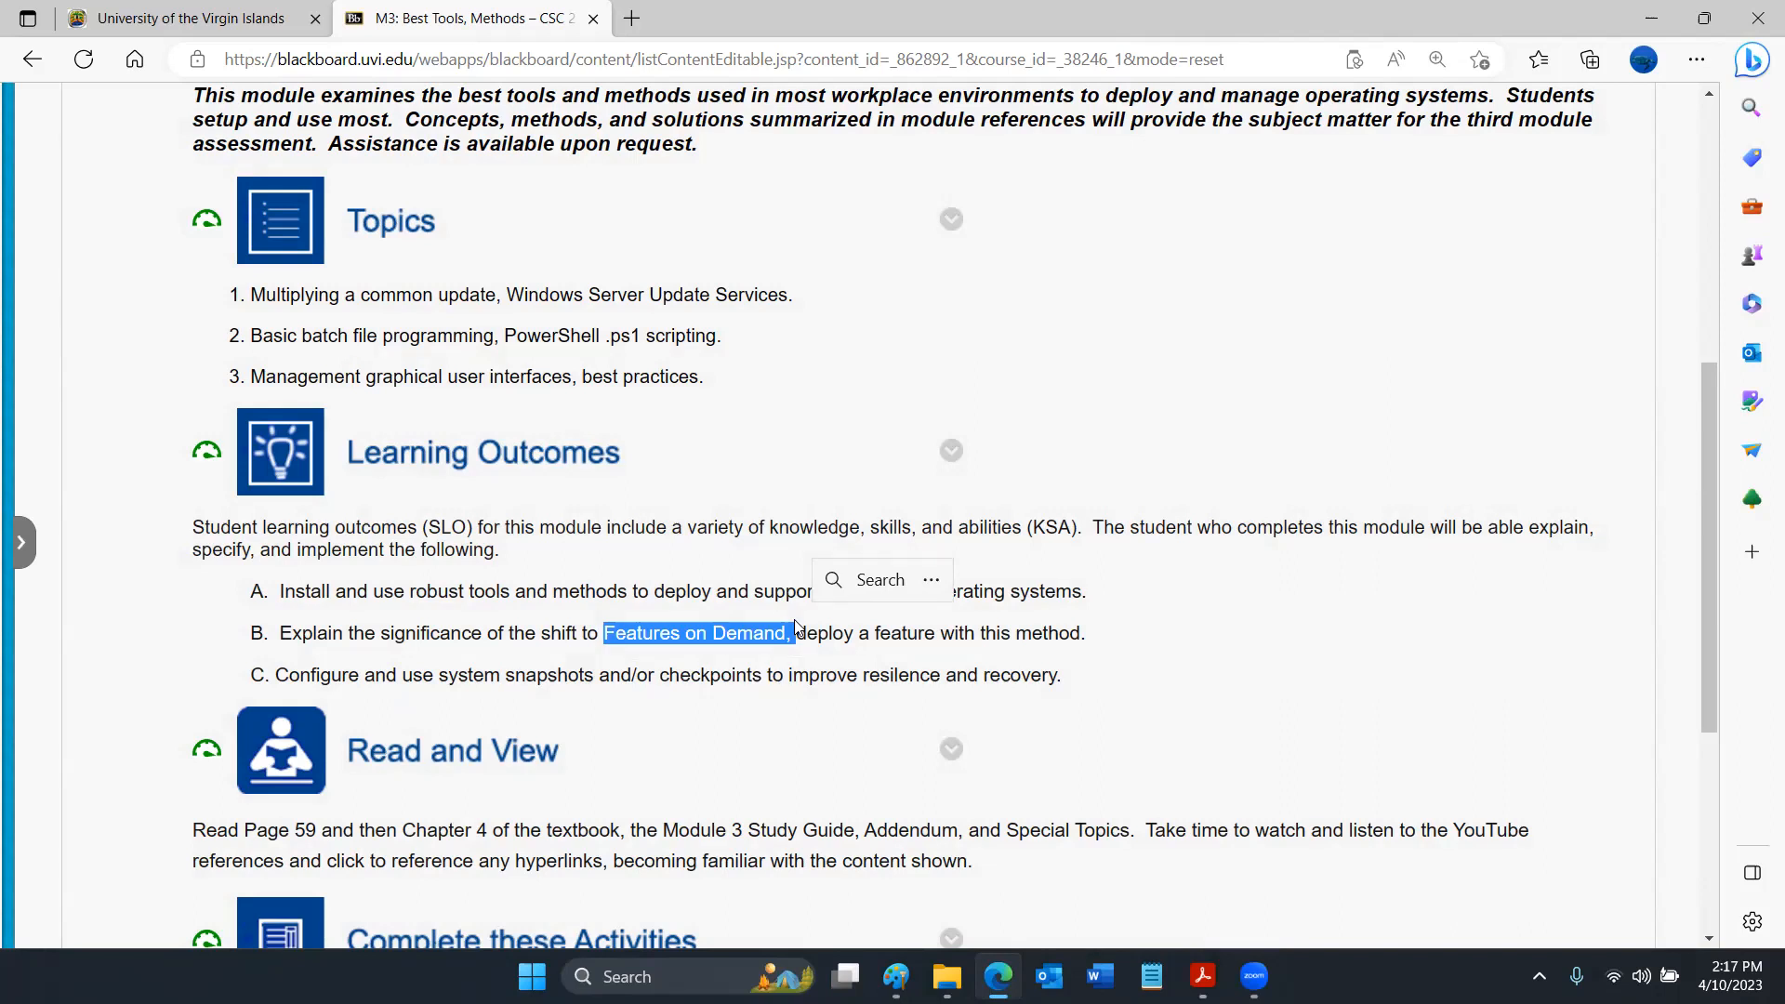
- Reopen the Module 3 content and its 3.2 Assignment folder to view the Install and Use PowerShell 7 instructions
{"action": "scroll", "coordinate": [795, 623], "scroll_direction": "up", "scroll_amount": 2}
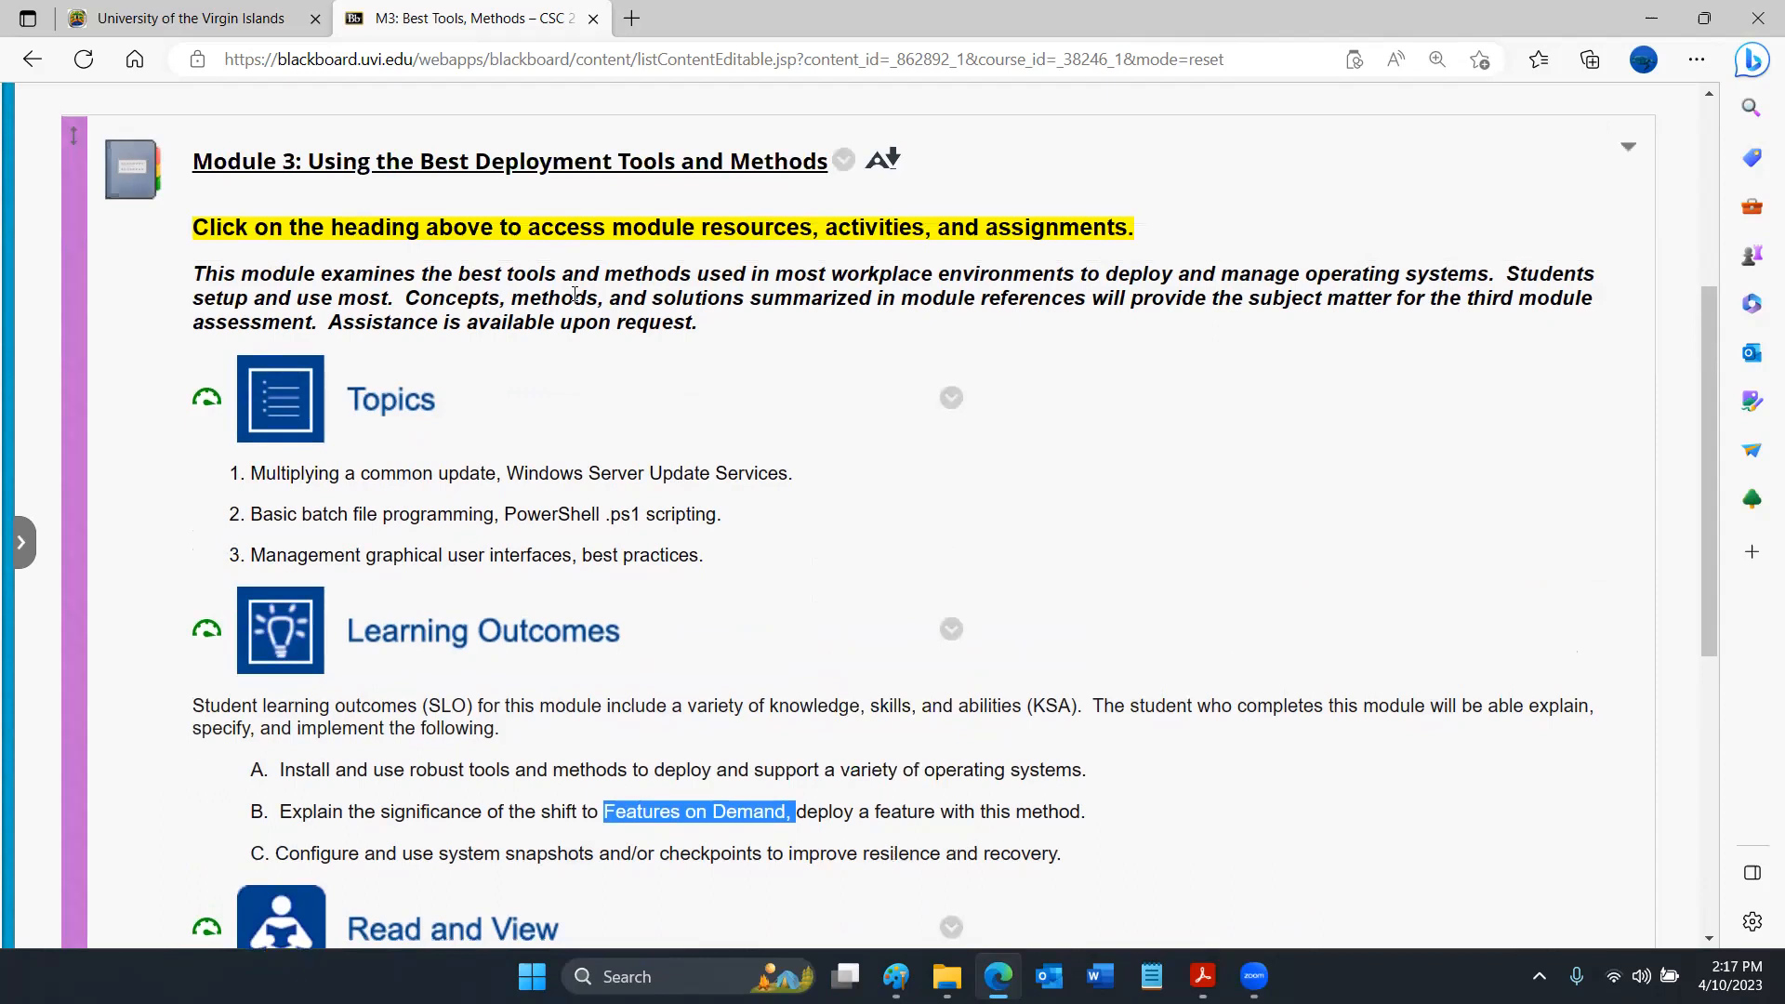
{"action": "left_click", "coordinate": [591, 176]}
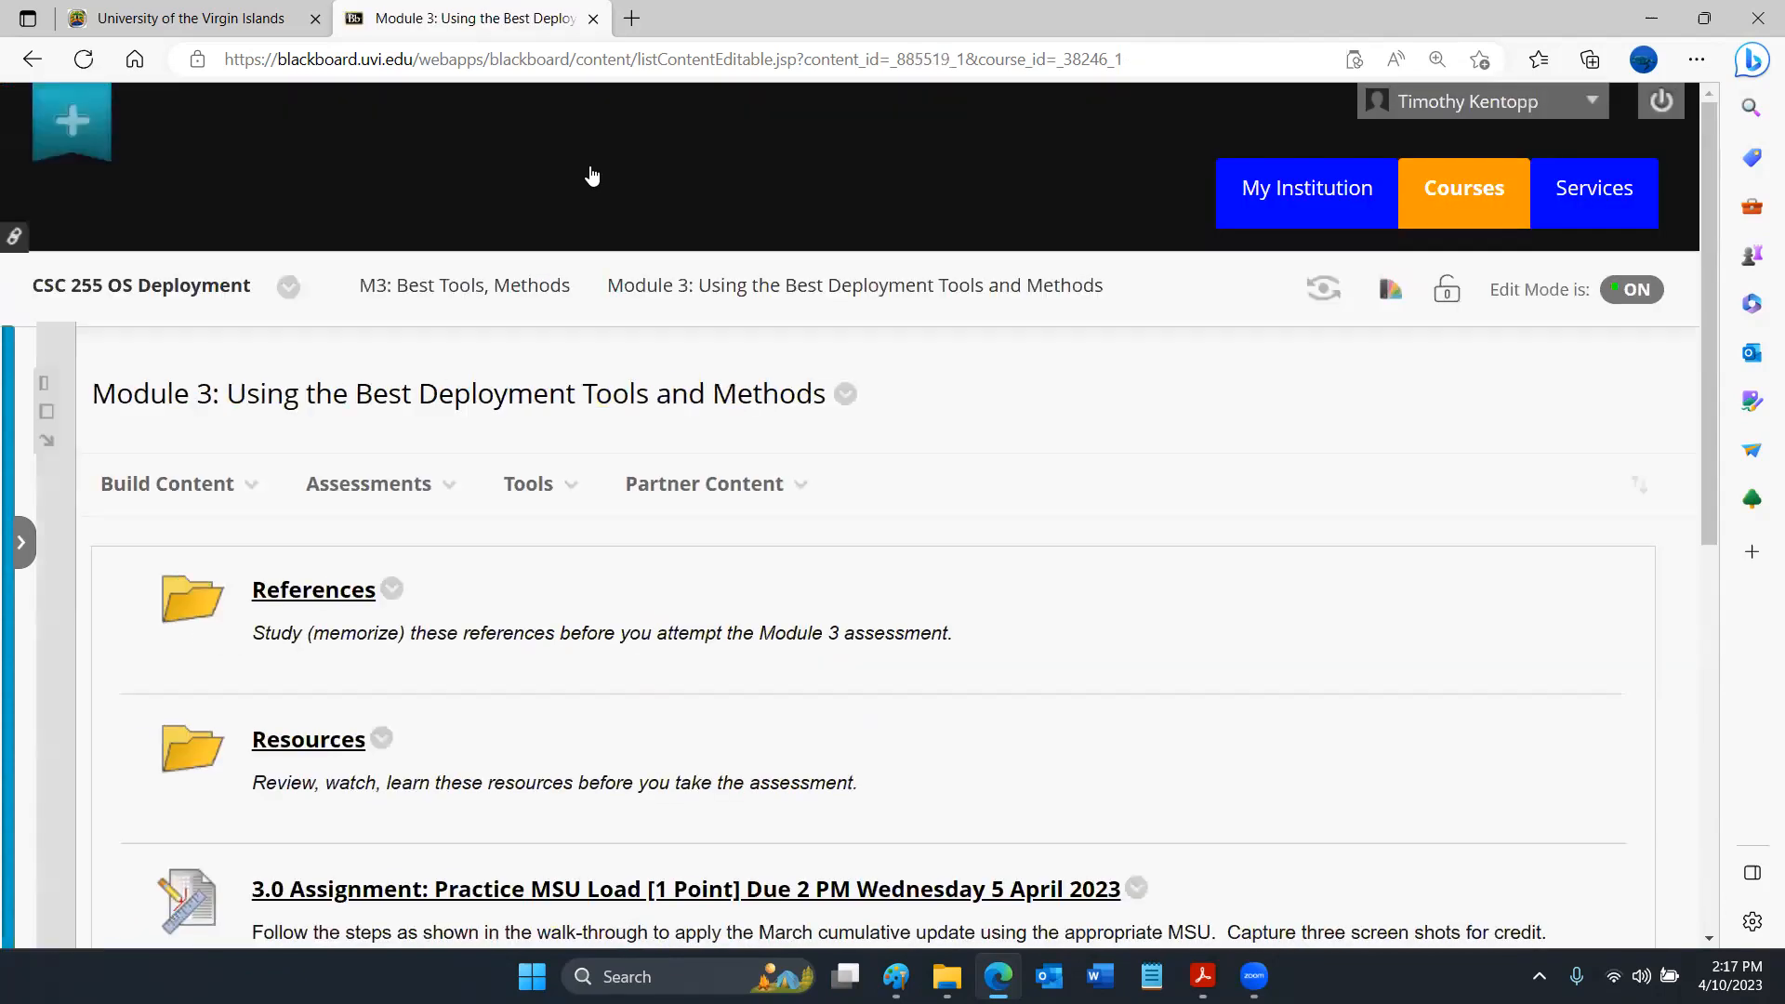
{"action": "scroll", "coordinate": [946, 695], "scroll_direction": "down", "scroll_amount": 8}
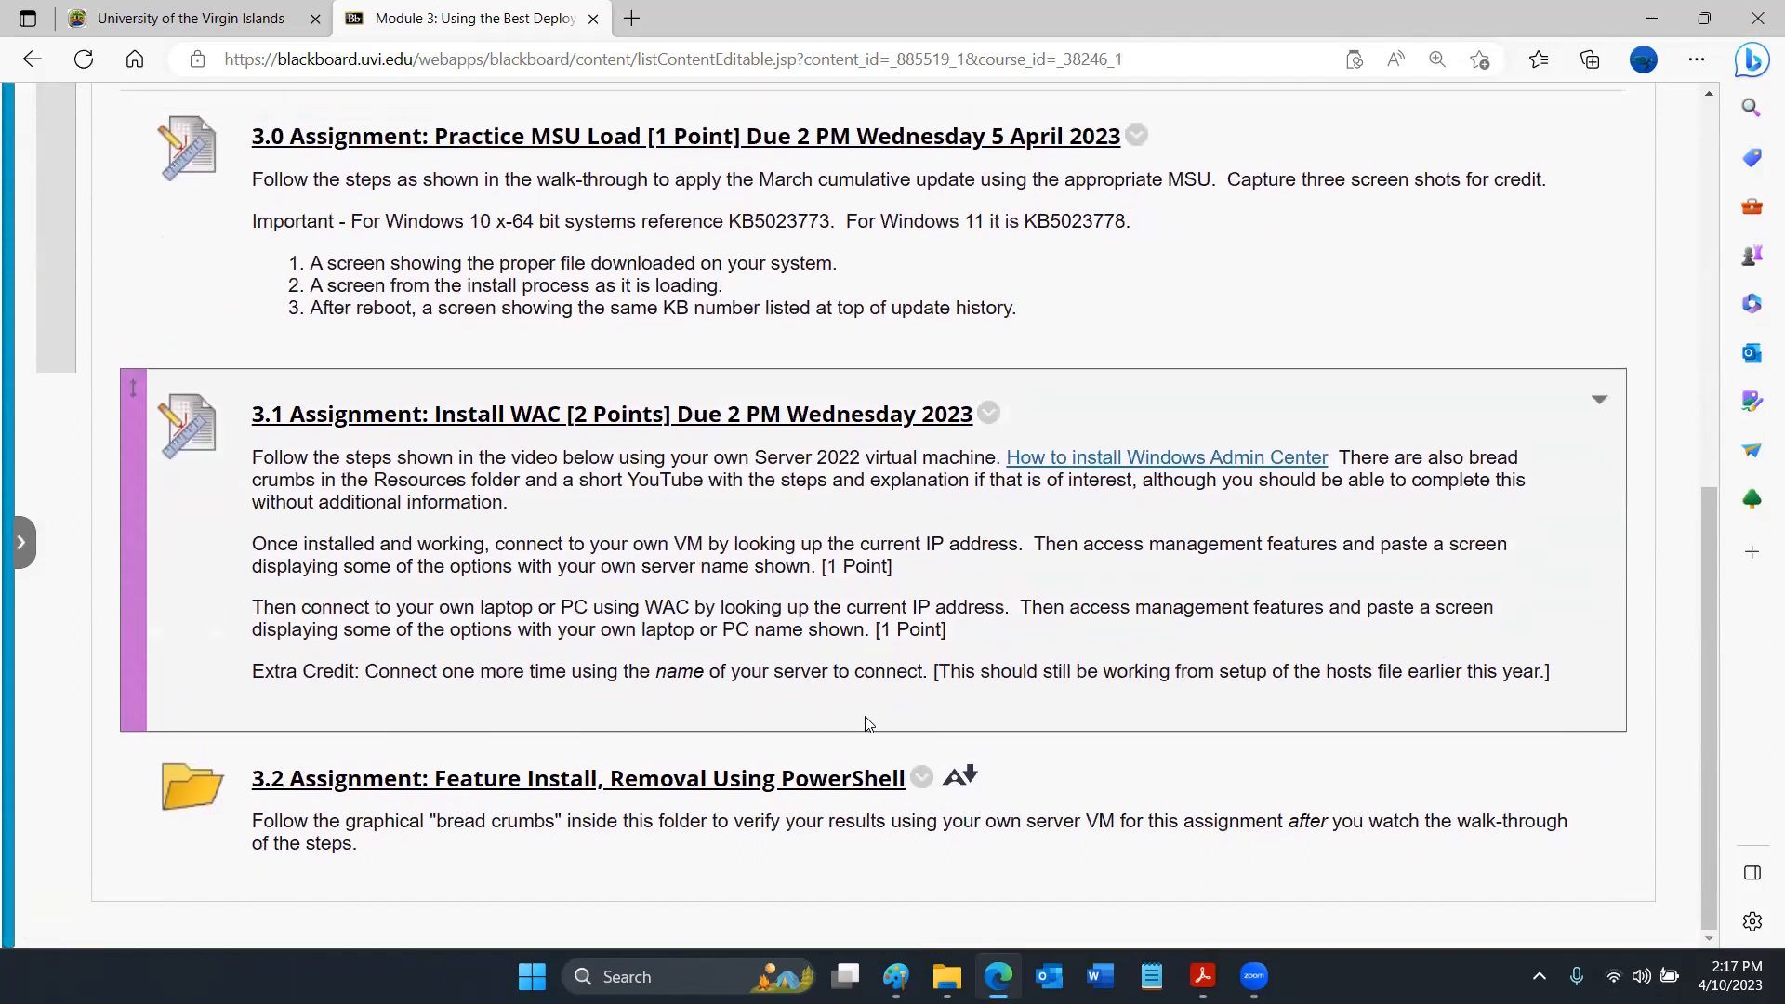
{"action": "left_click", "coordinate": [839, 779]}
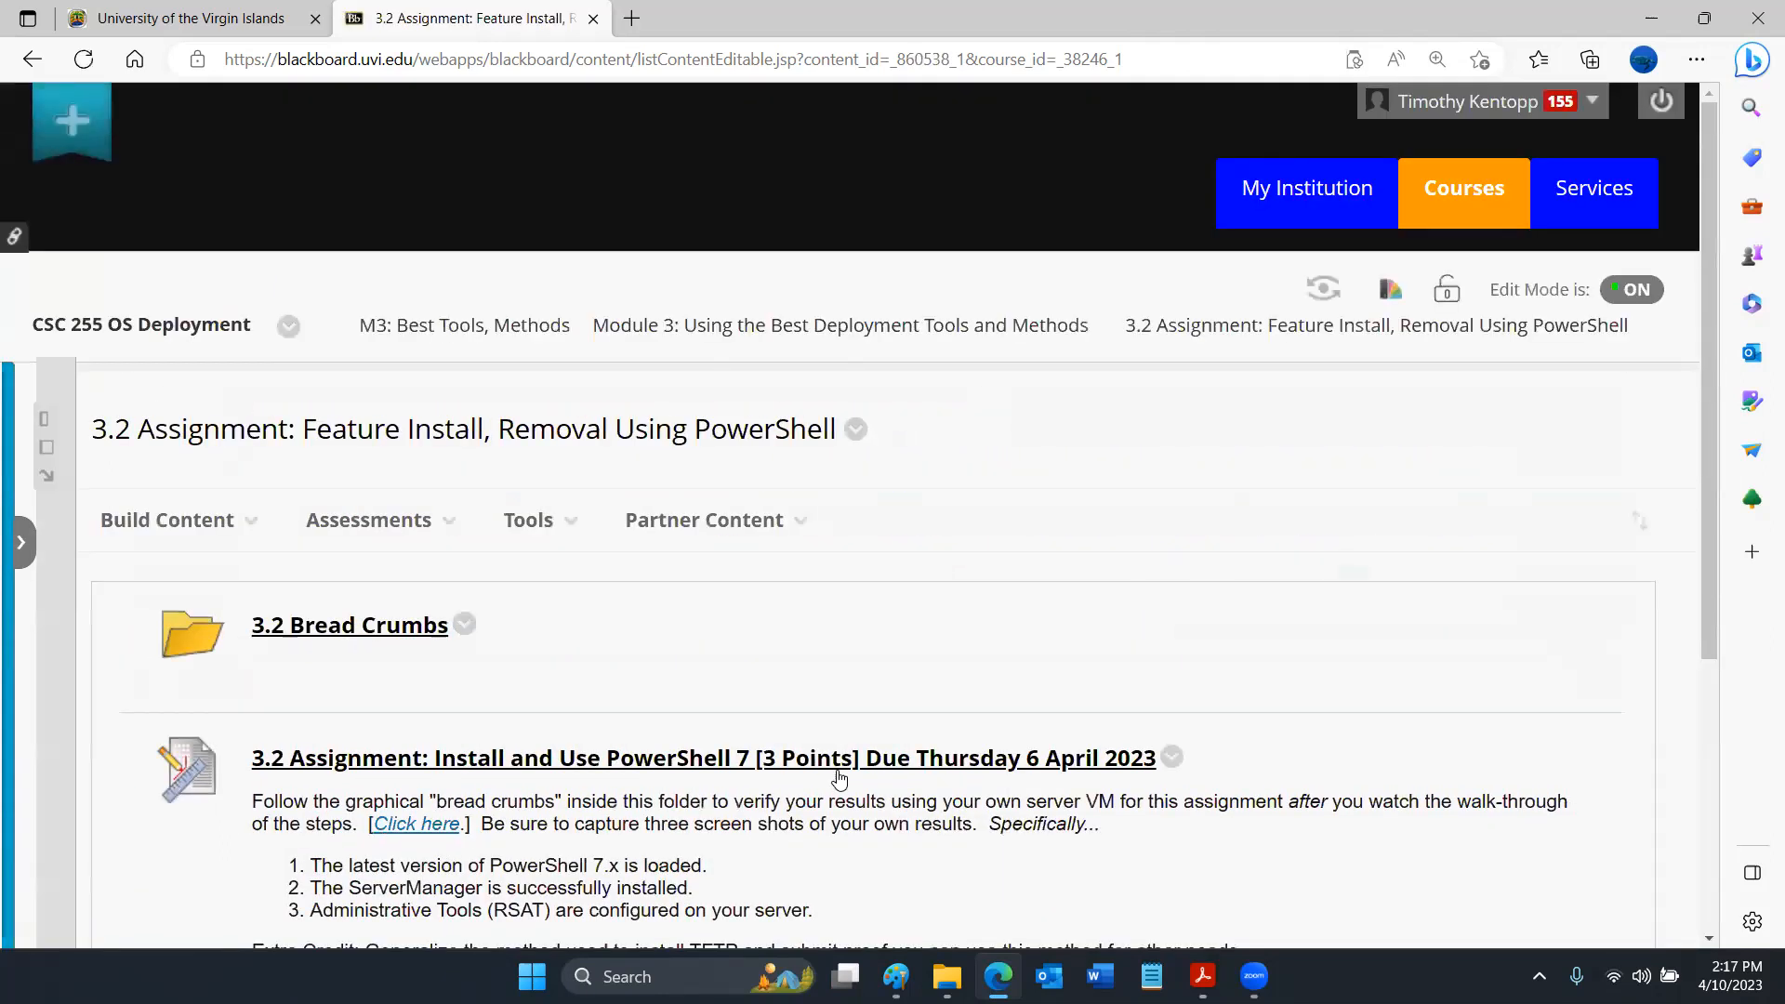
{"action": "scroll", "coordinate": [839, 779], "scroll_direction": "down", "scroll_amount": 1}
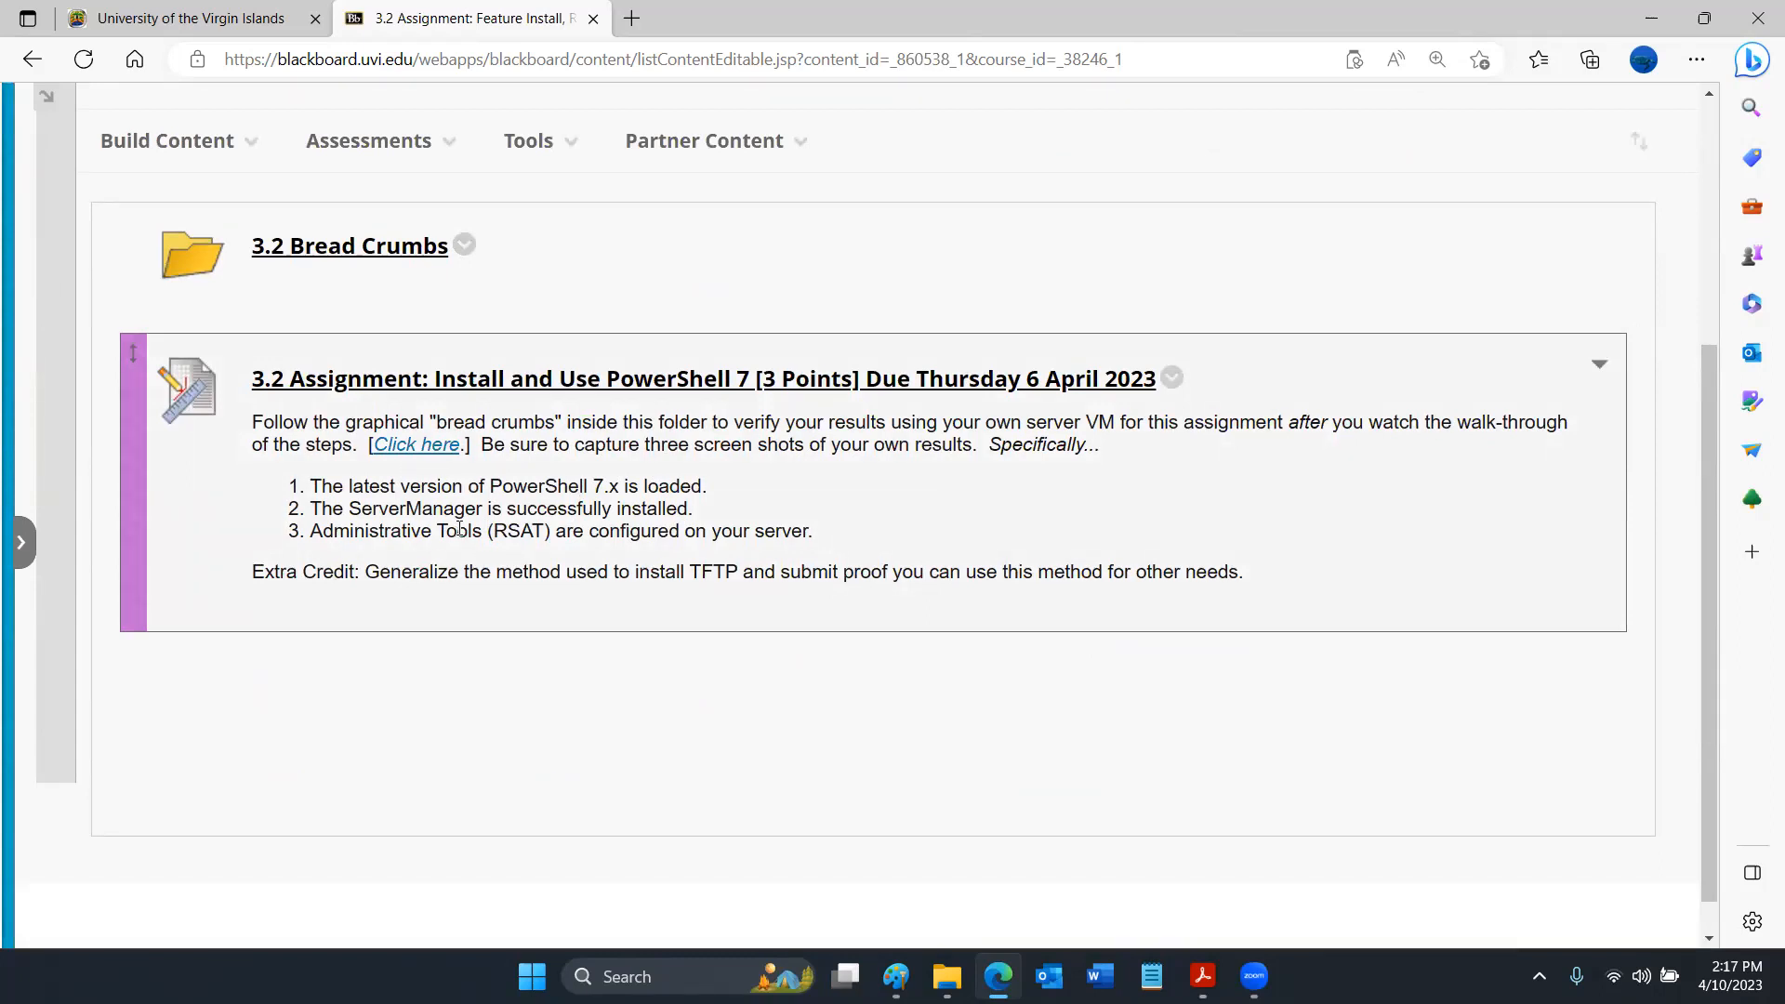
- Open Oracle VM VirtualBox from the desktop, run the Svr2022 machine with Detachable Start, and dismiss its keyboard-capture and mouse-integration notifications
{"action": "left_click", "coordinate": [1777, 974]}
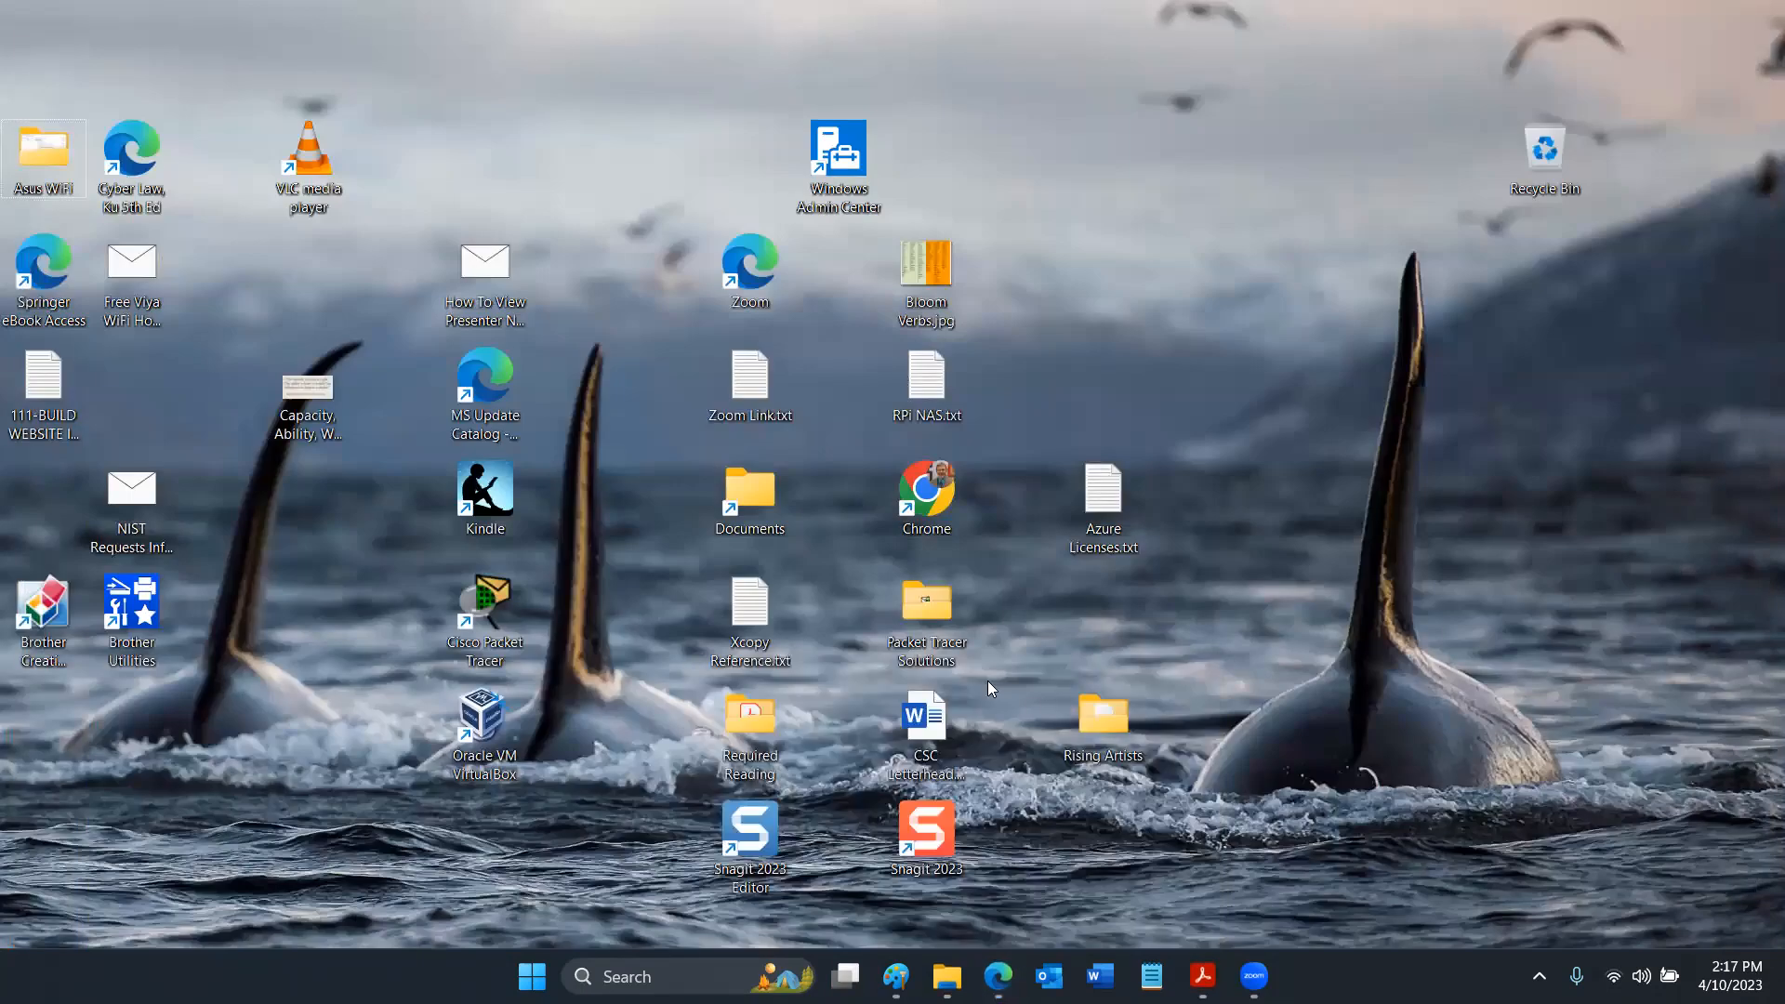
{"action": "double_click", "coordinate": [500, 713]}
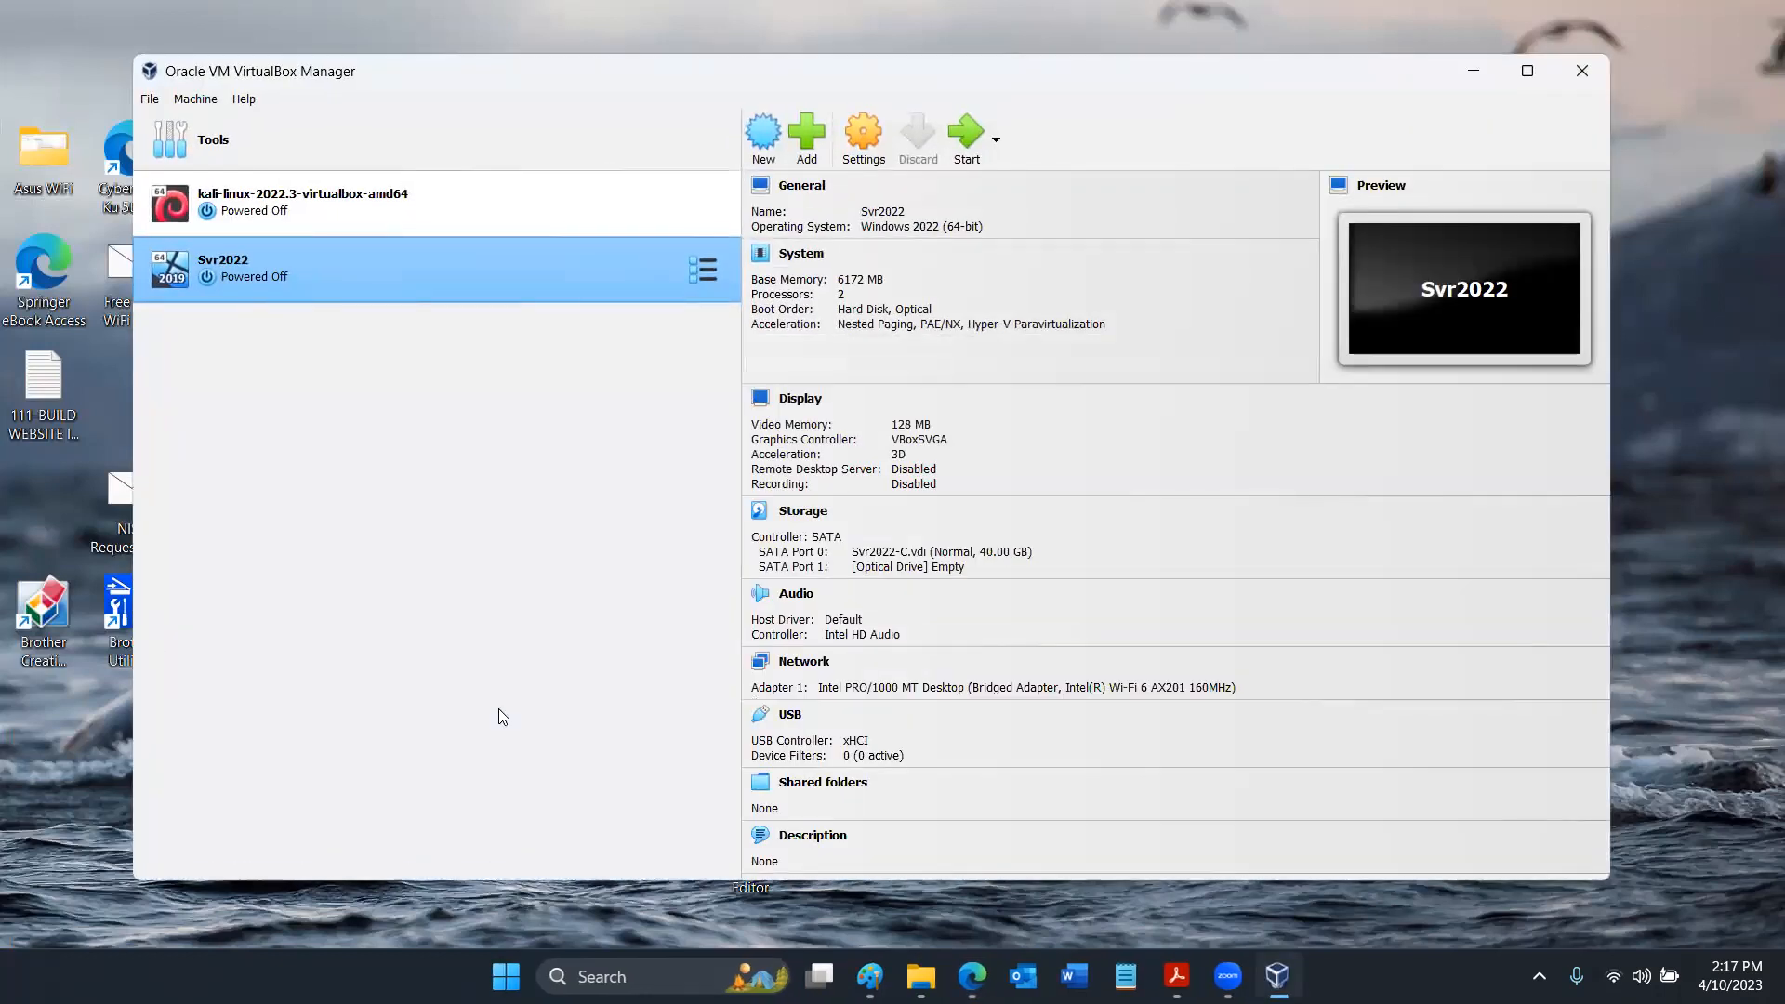
{"action": "left_click", "coordinate": [998, 139]}
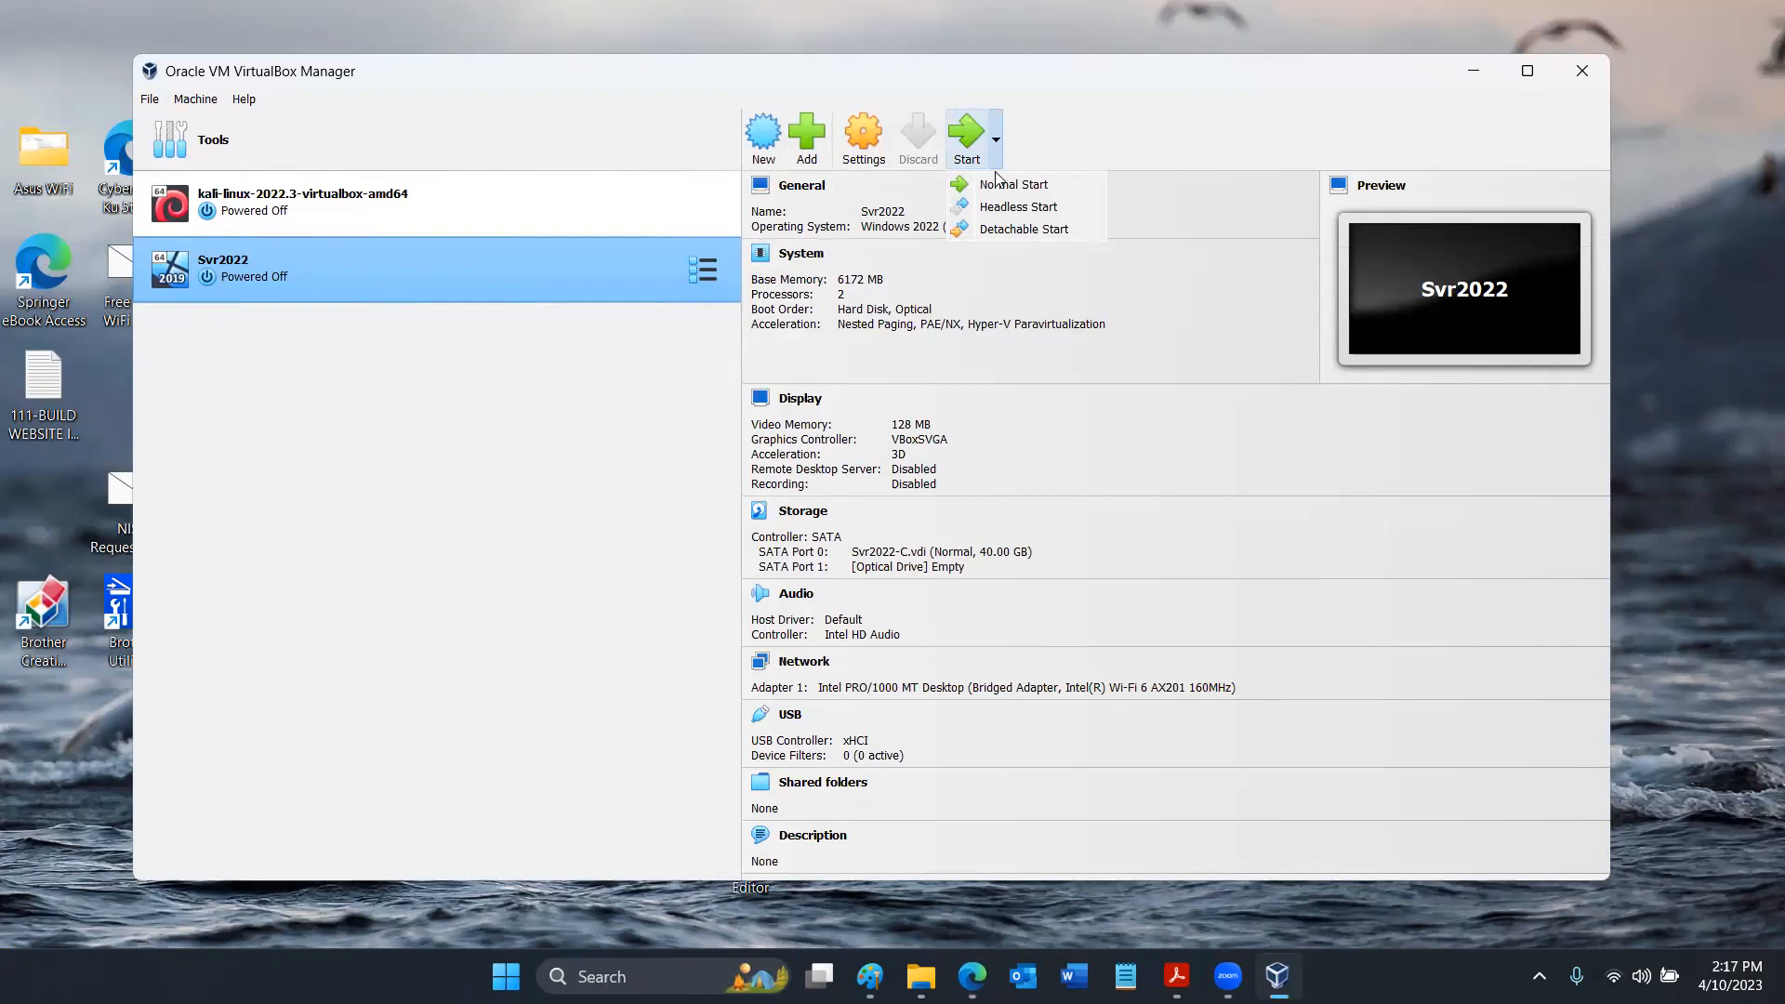
{"action": "left_click", "coordinate": [988, 225]}
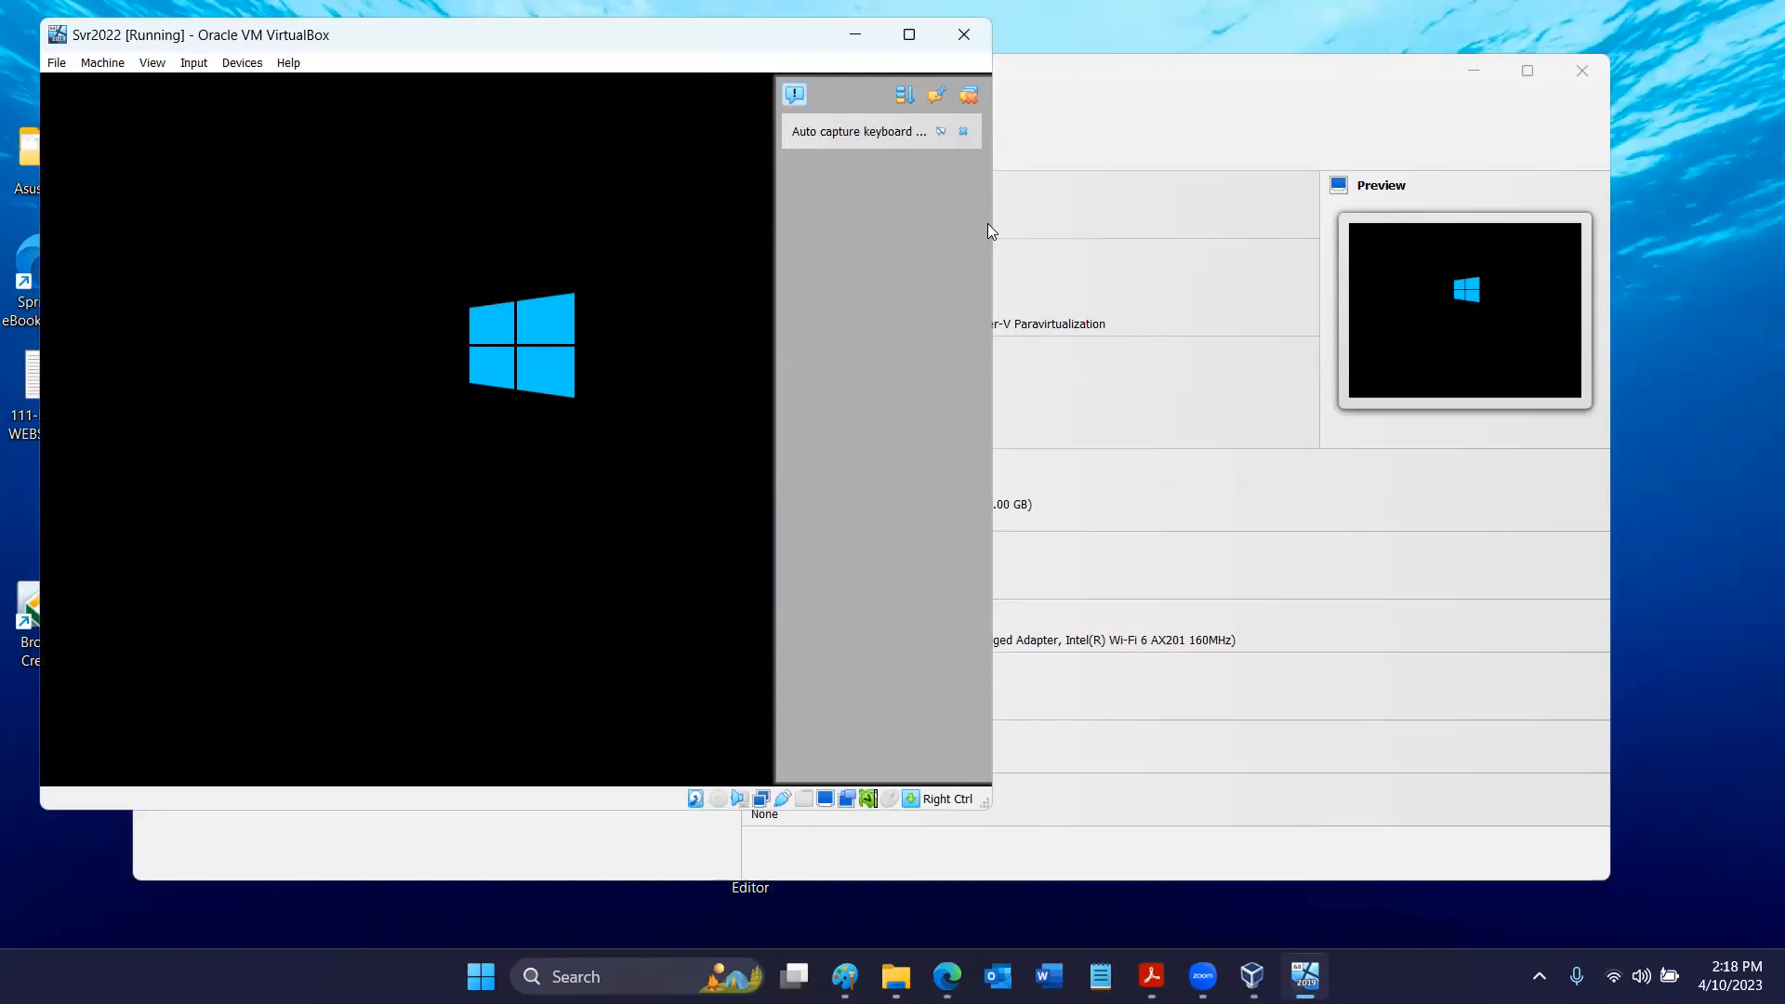
{"action": "left_click", "coordinate": [963, 132]}
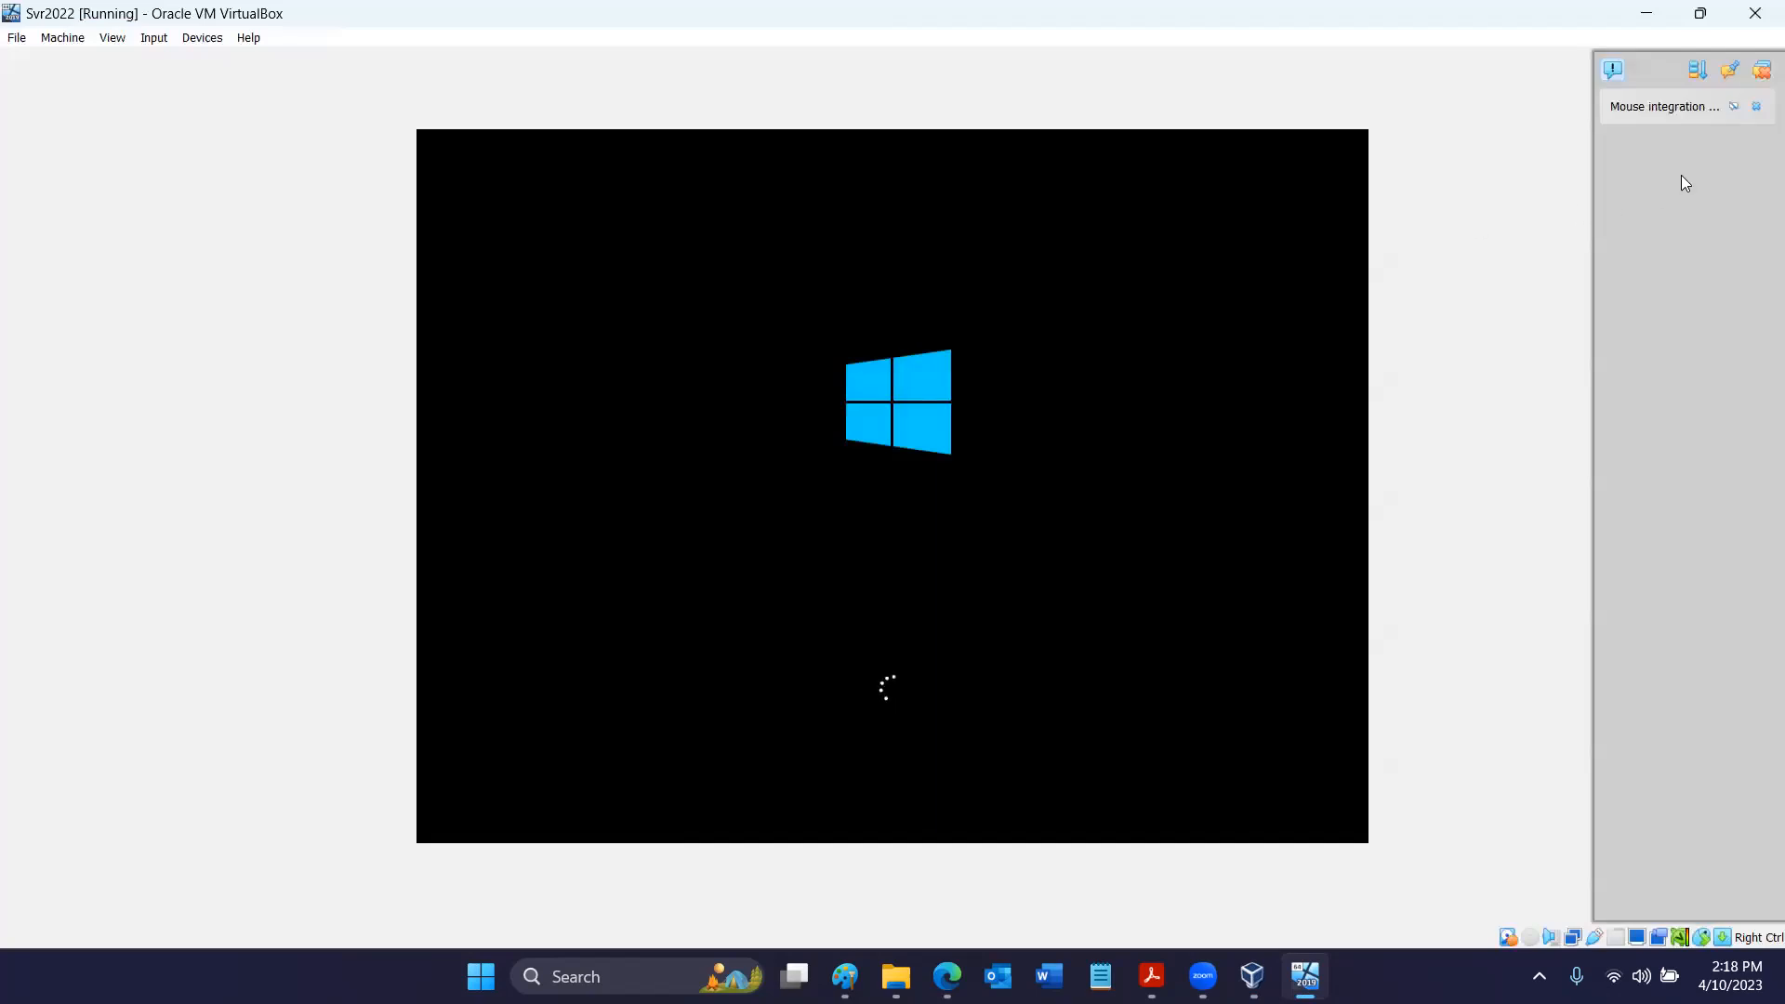
{"action": "left_click", "coordinate": [1757, 108]}
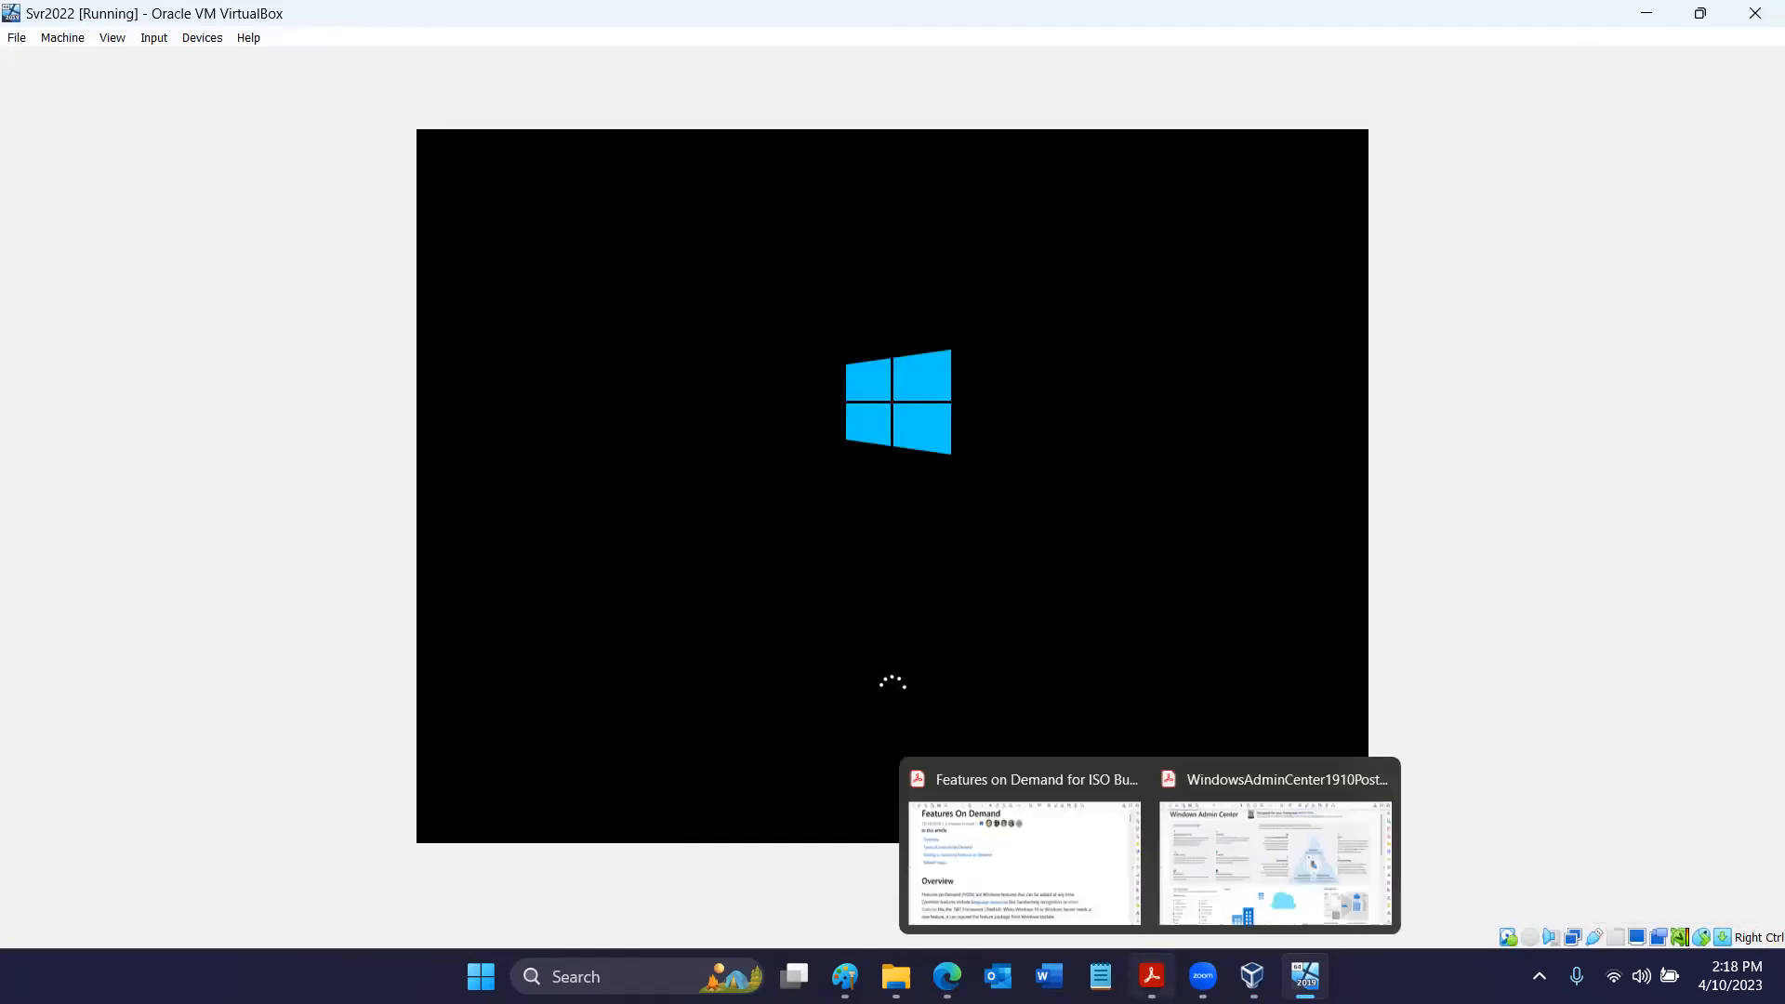
- Switch to Adobe Acrobat Reader with WindowsAdminCenter1910Poster.pdf and detach its tab into a separate window
{"action": "left_click", "coordinate": [1152, 976]}
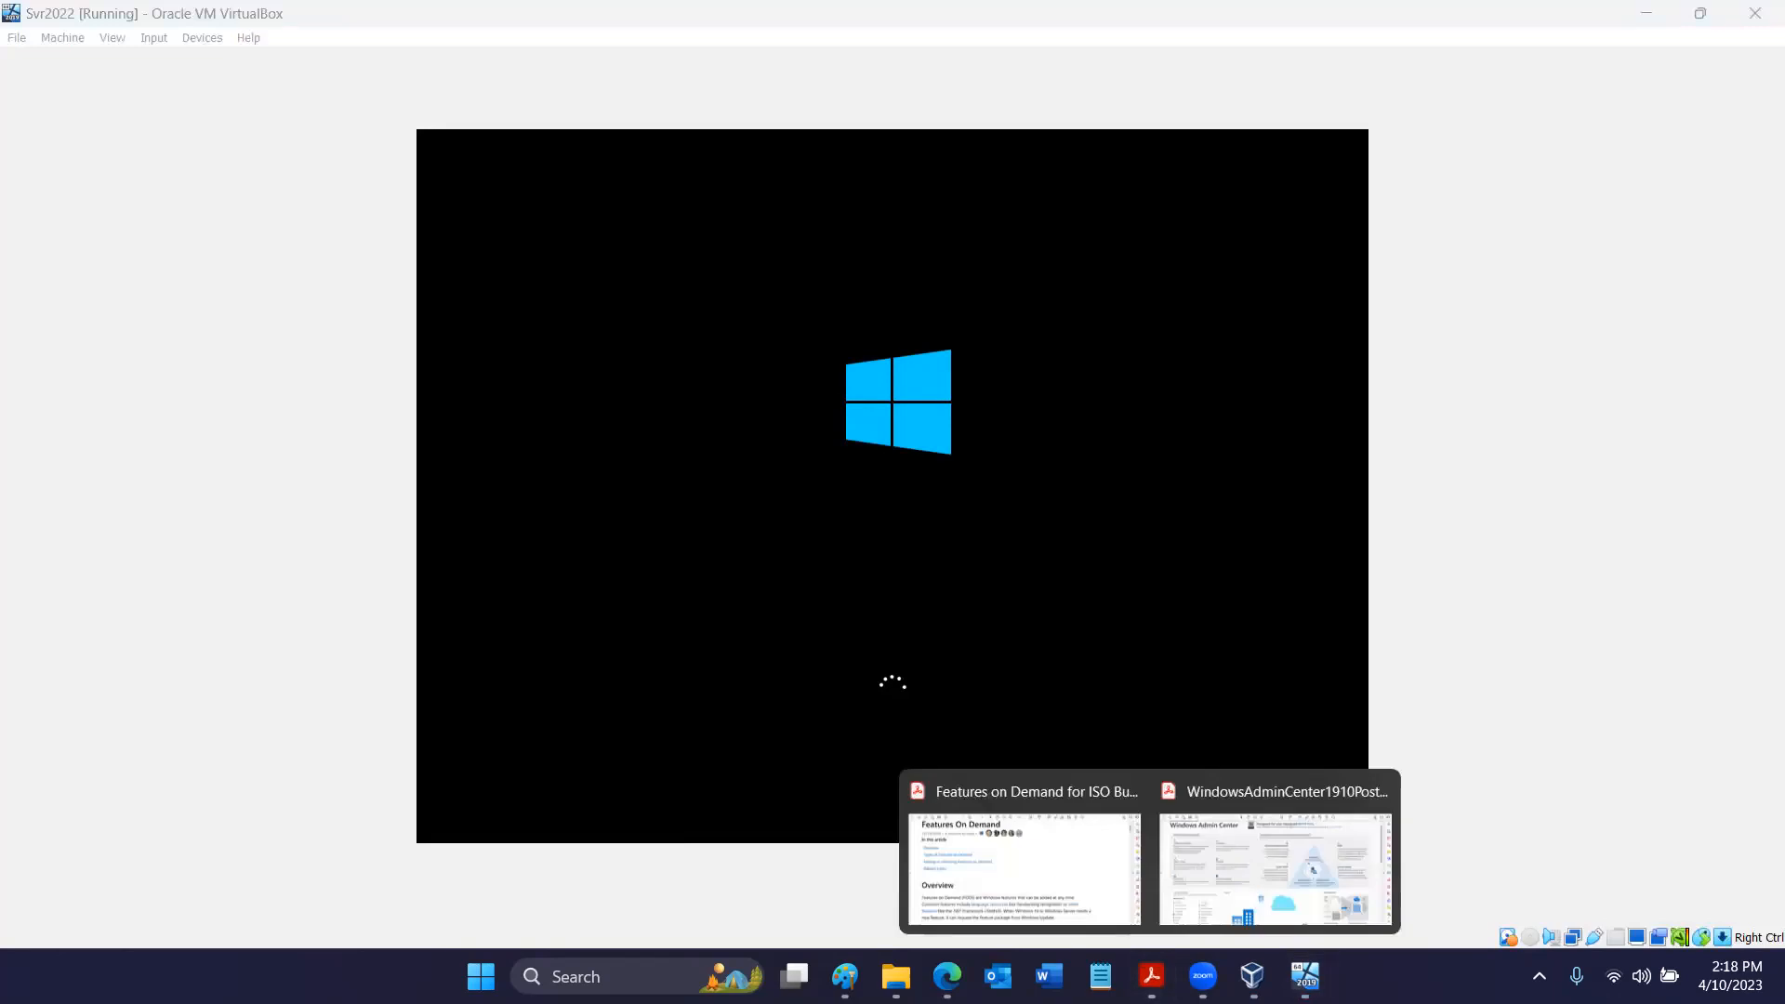
{"action": "left_click", "coordinate": [1208, 868]}
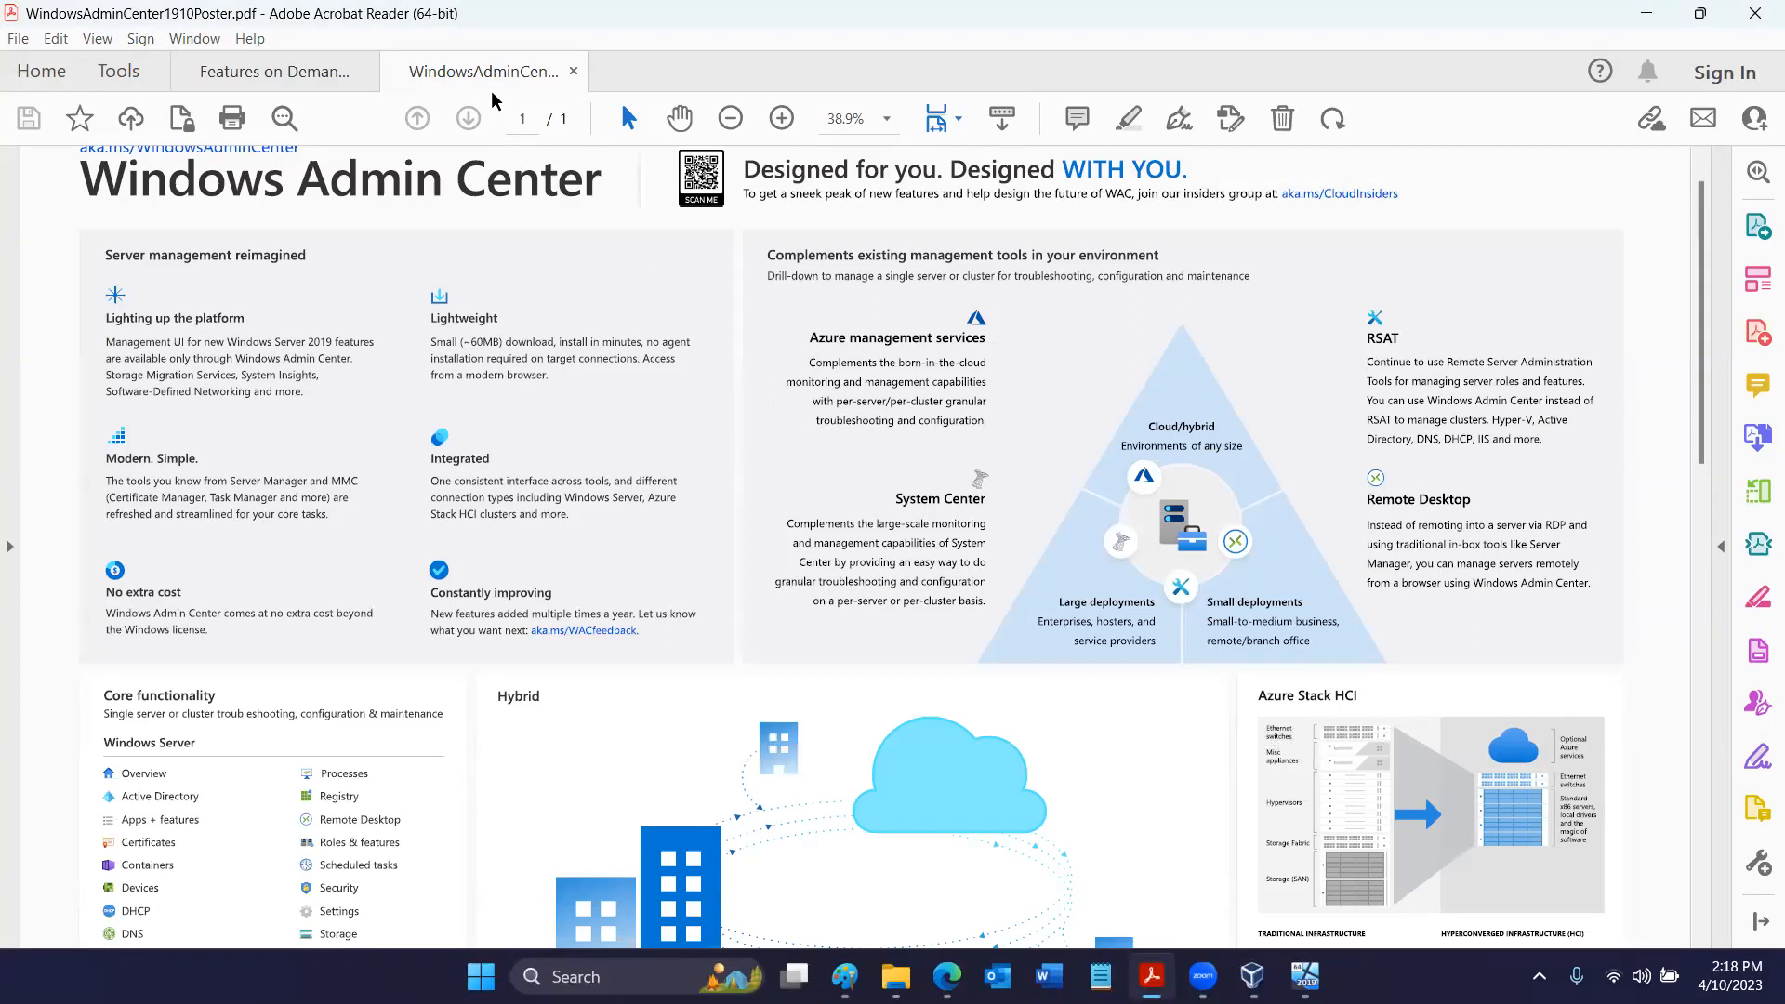
{"action": "left_click_drag", "start_coordinate": [492, 83], "coordinate": [512, 114]}
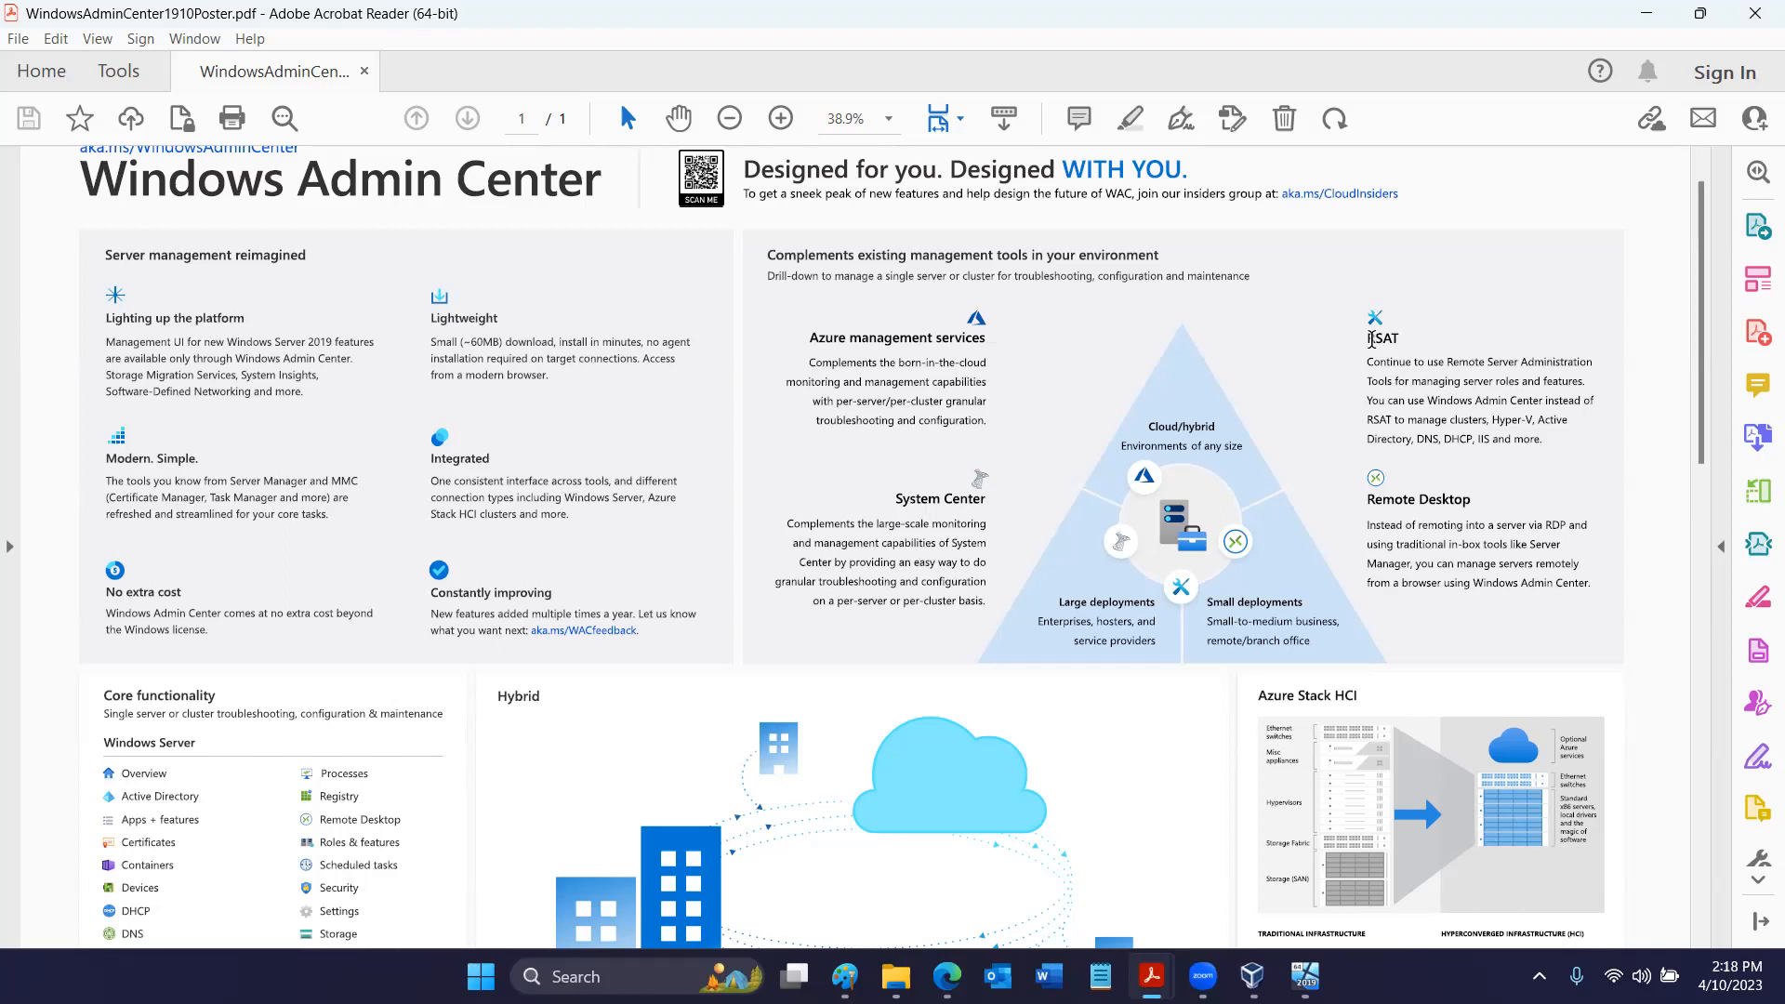
- Enlarge the poster to 66.7% and examine its server management section and the RSAT text under existing management tools
{"action": "left_click", "coordinate": [780, 116]}
{"action": "left_click", "coordinate": [781, 117]}
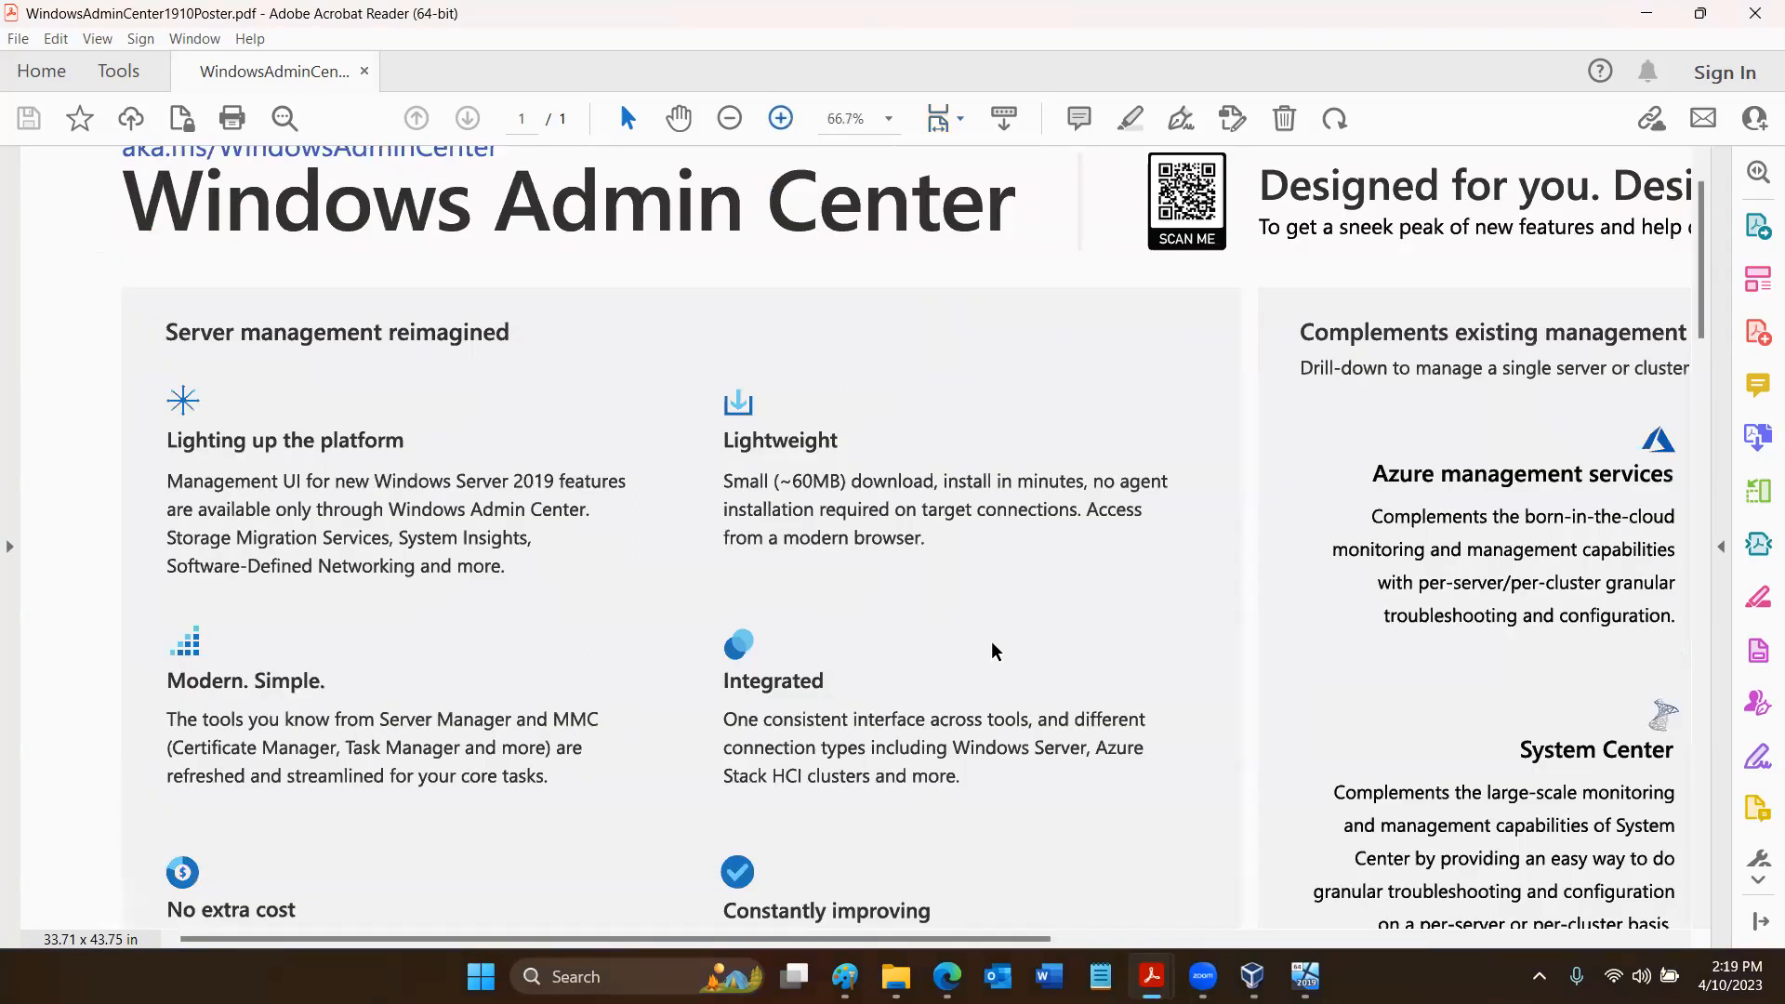
{"action": "left_click", "coordinate": [1236, 939]}
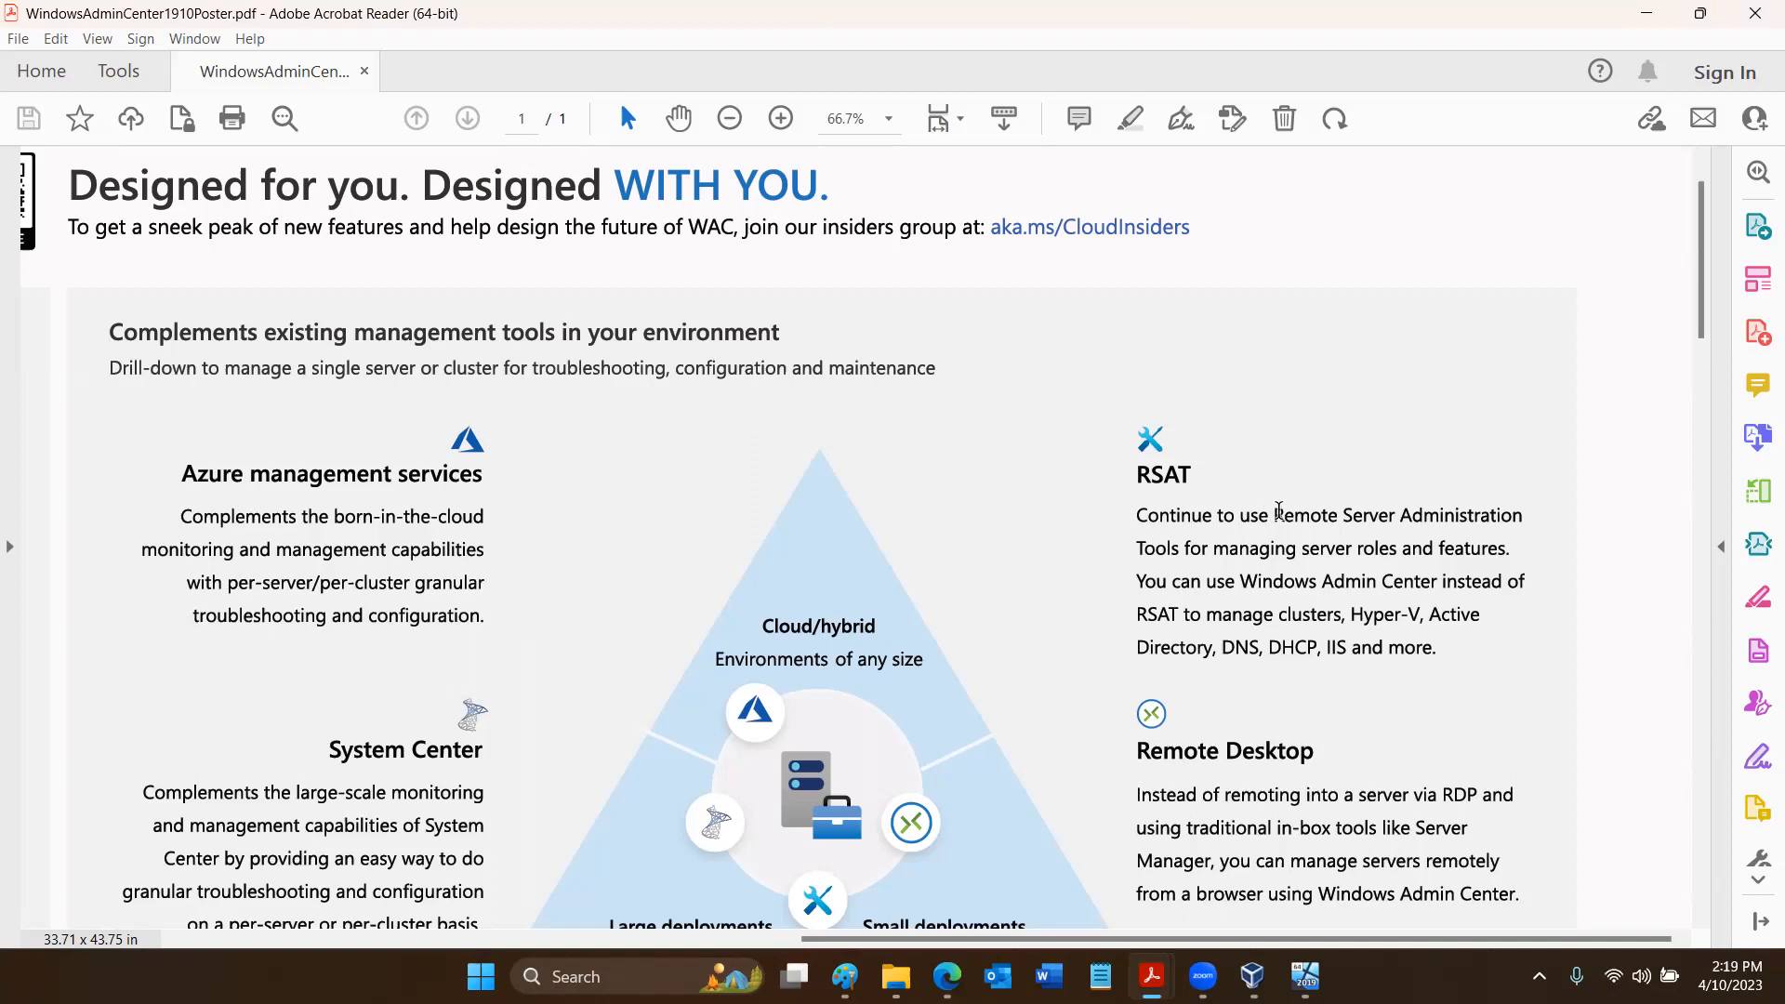
{"action": "right_click", "coordinate": [1278, 510]}
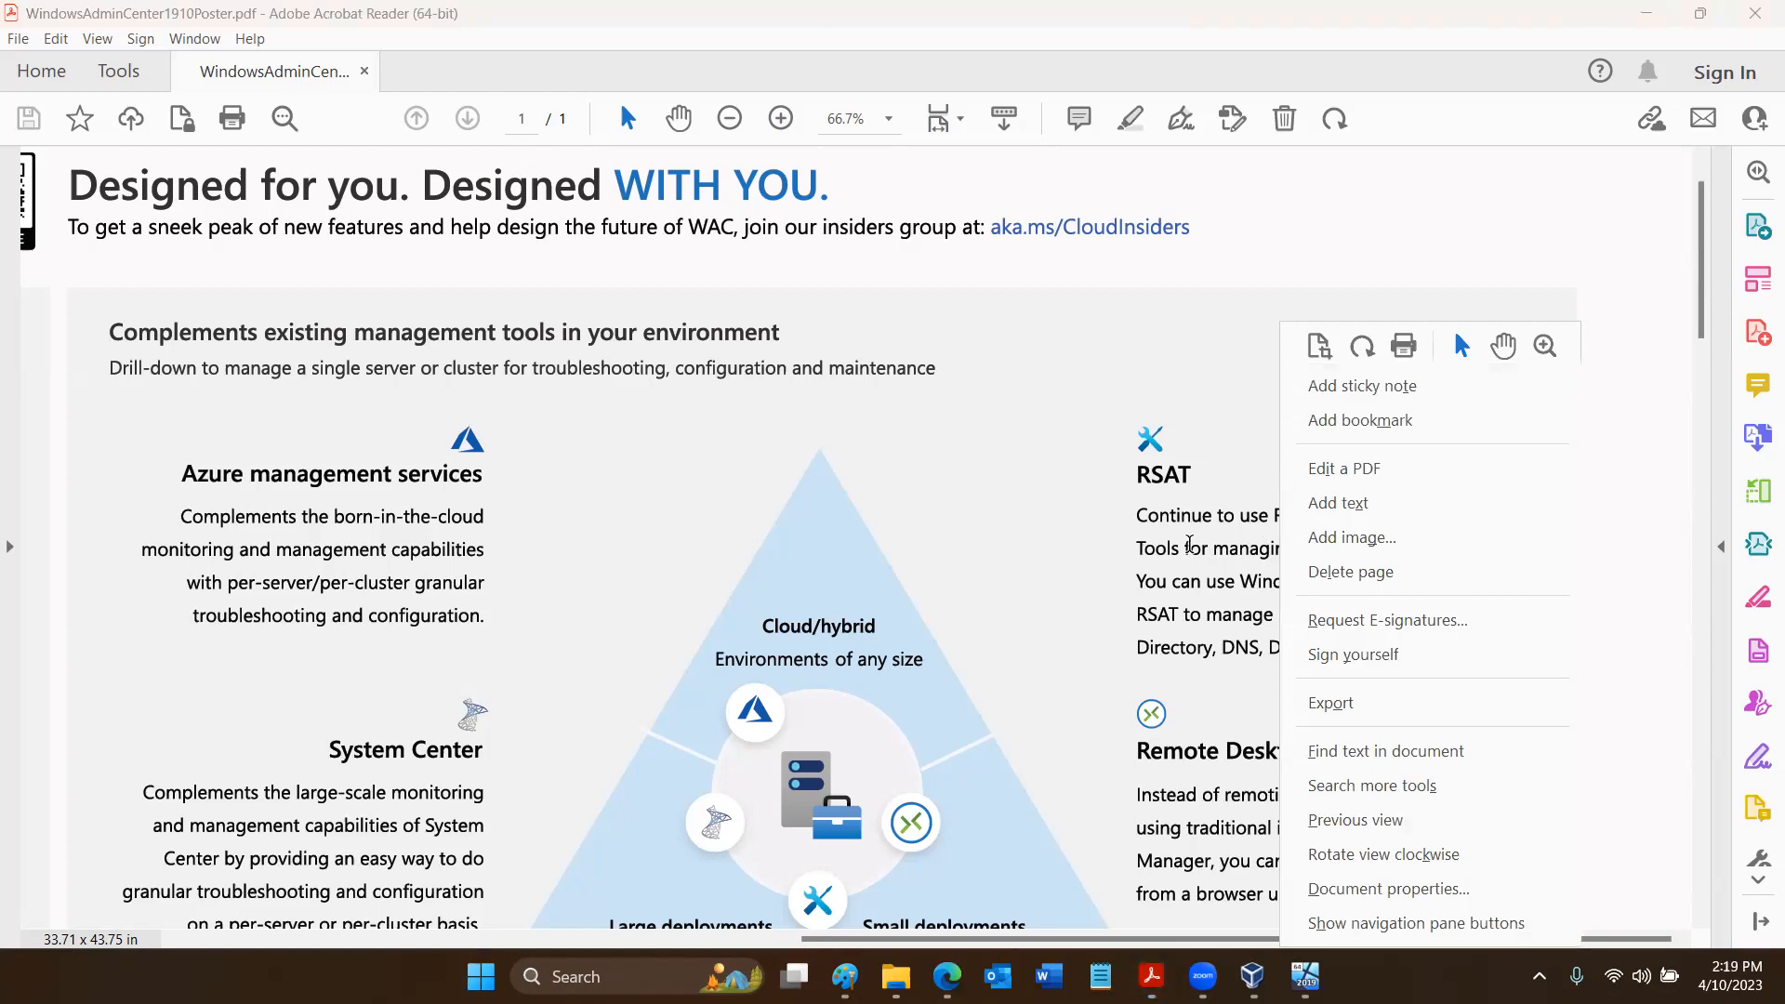
{"action": "left_click", "coordinate": [1188, 545]}
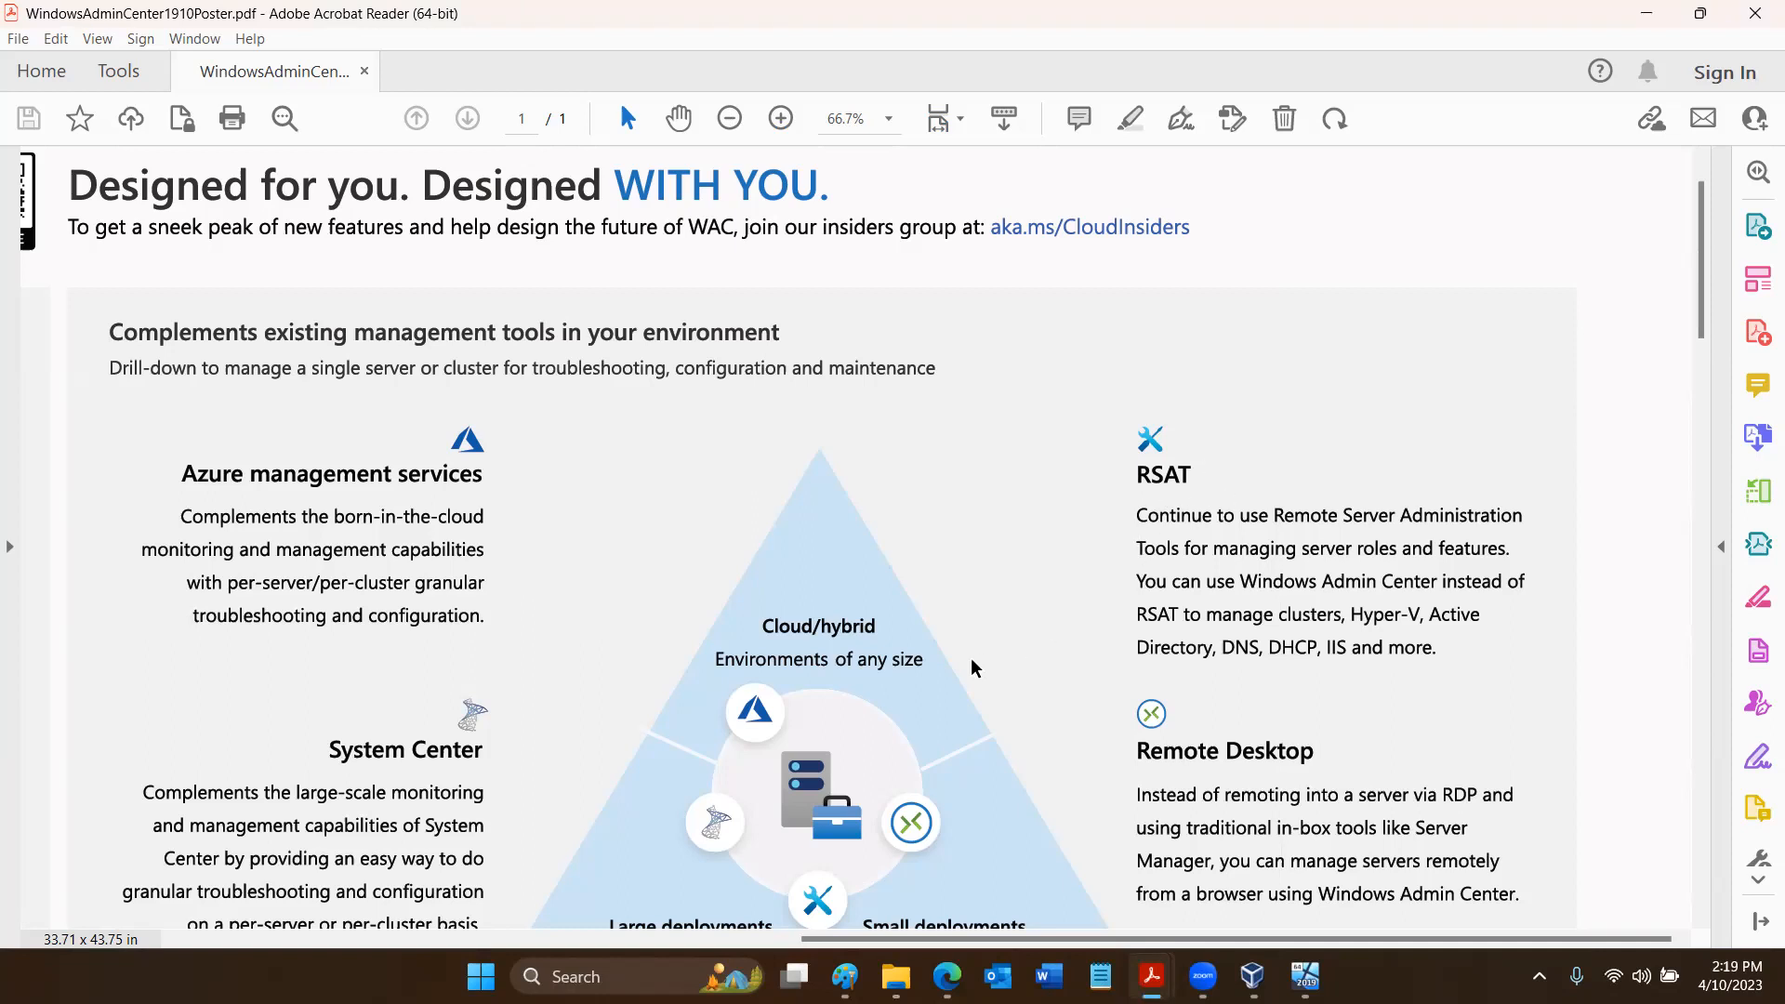
- Examine the poster's Azure Stack HCI and Azure management sections and its Windows Server core functionality list
{"action": "scroll", "coordinate": [973, 667], "scroll_direction": "down", "scroll_amount": 3}
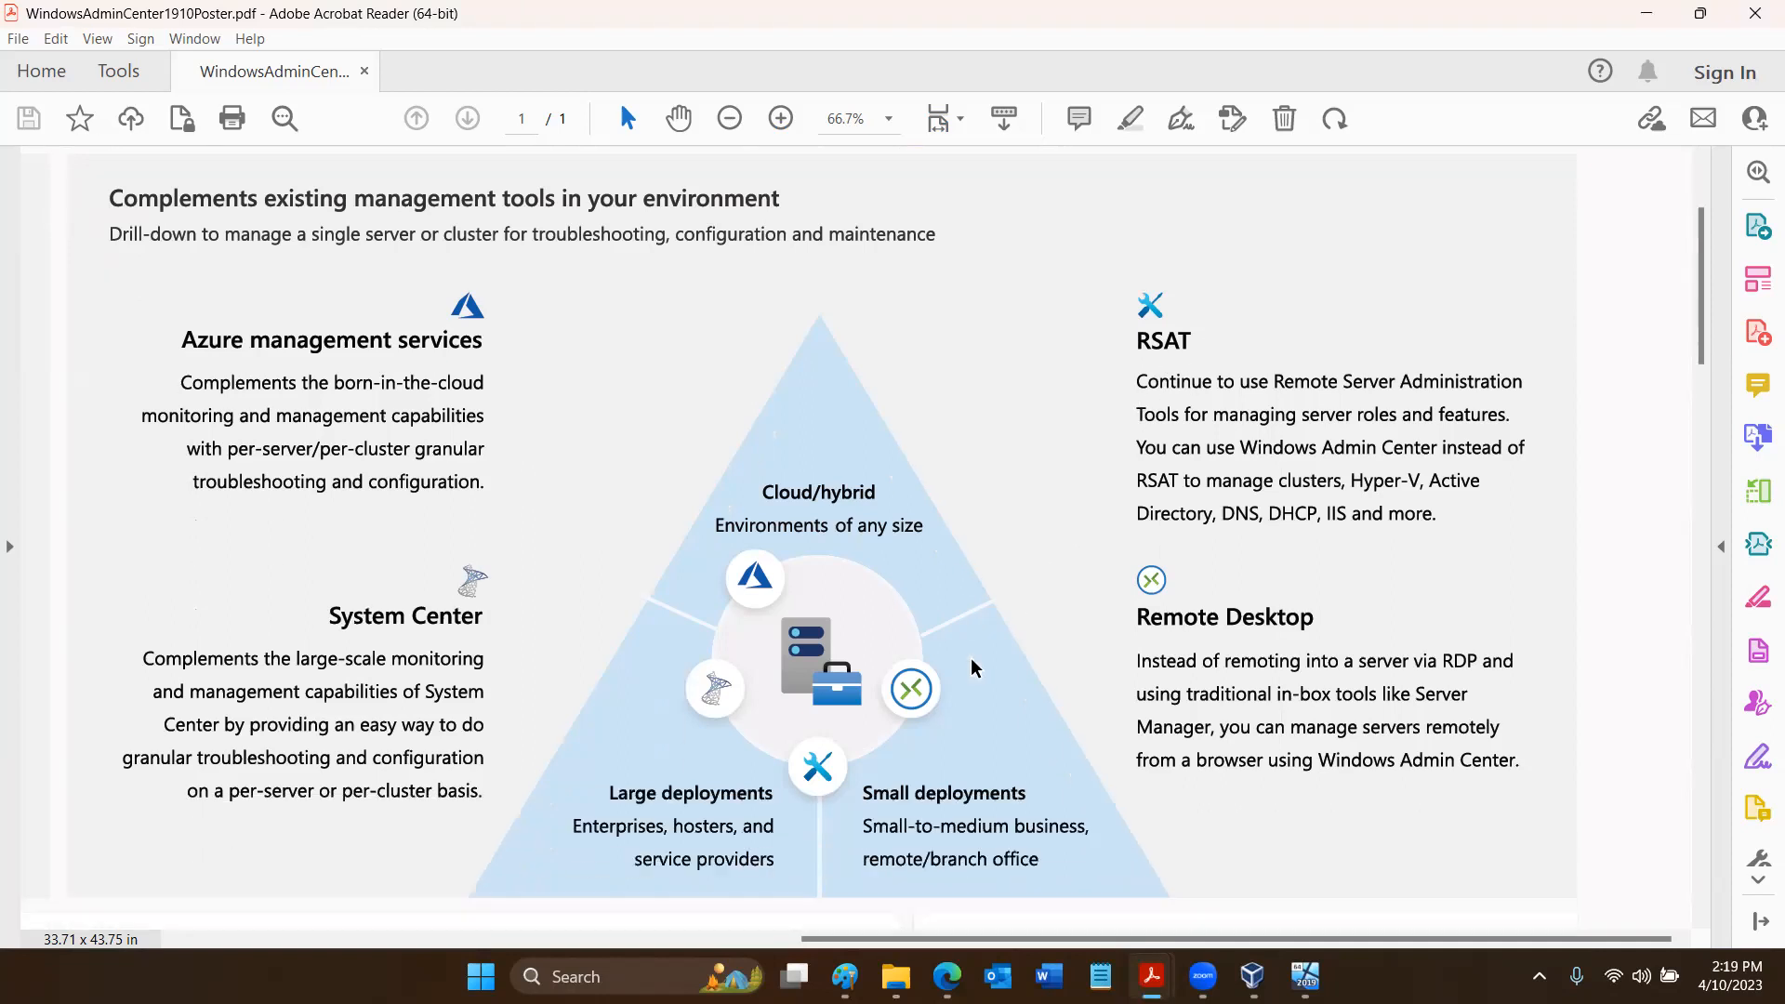
{"action": "scroll", "coordinate": [973, 667], "scroll_direction": "down", "scroll_amount": 3}
{"action": "scroll", "coordinate": [970, 659], "scroll_direction": "down", "scroll_amount": 17}
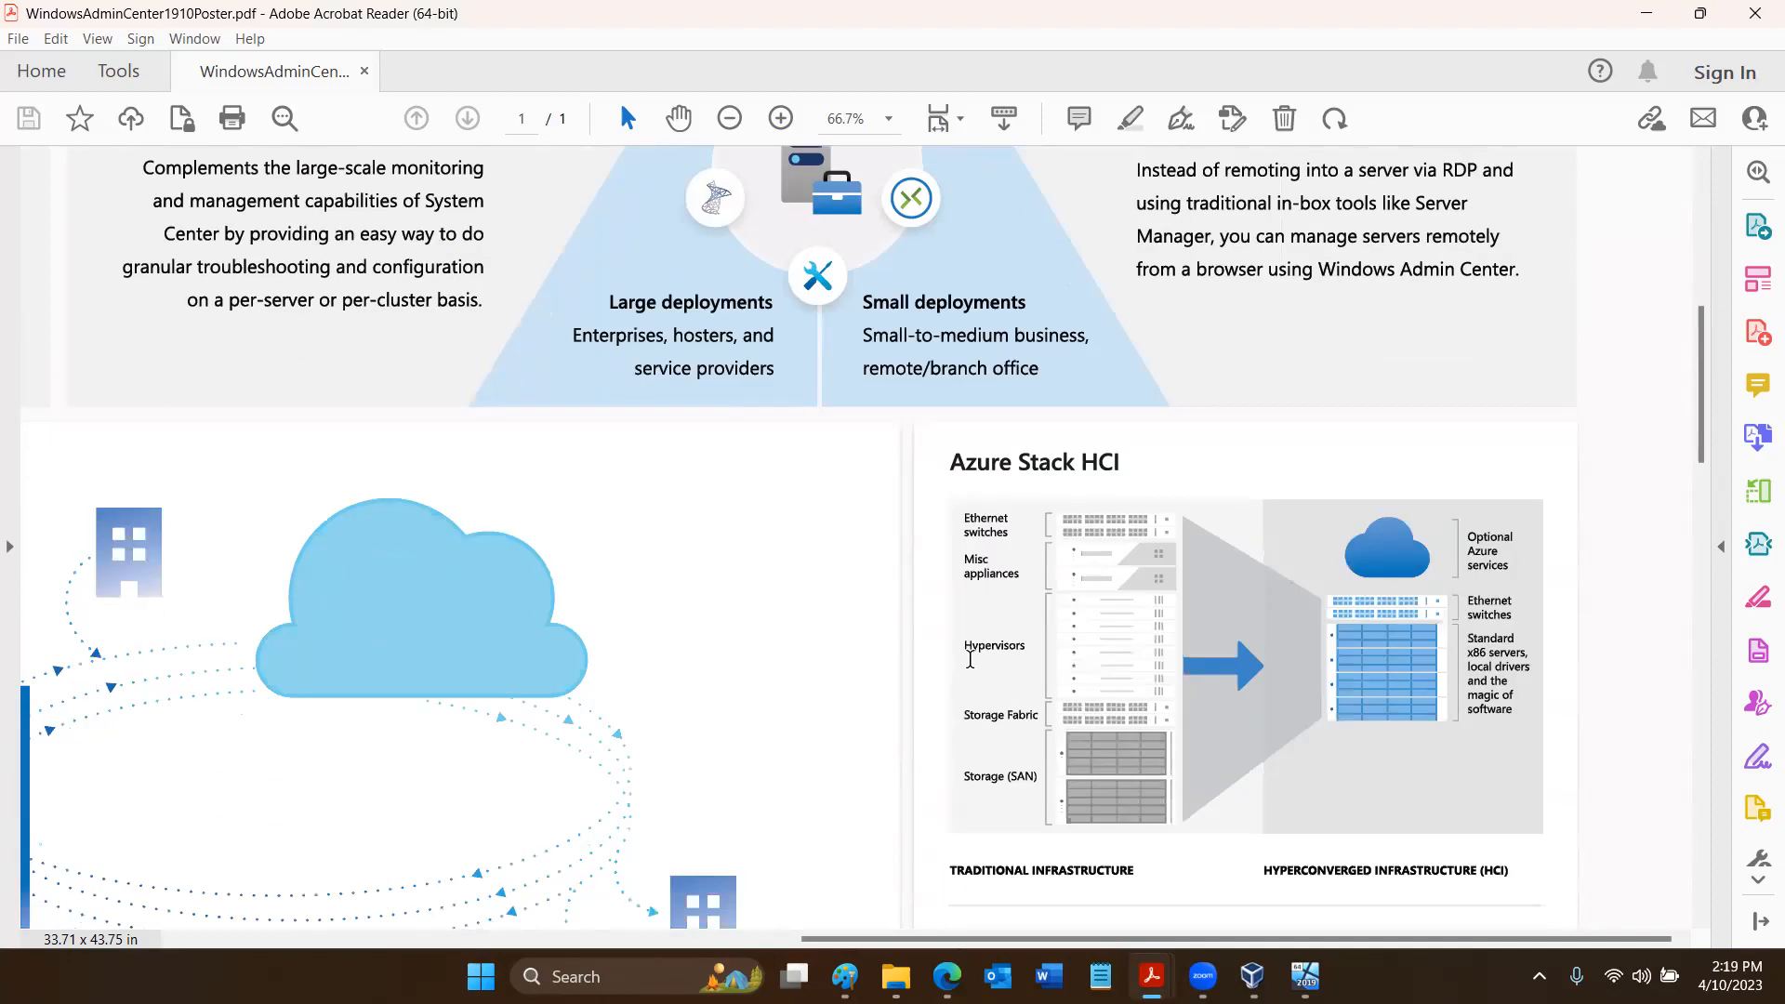
{"action": "scroll", "coordinate": [969, 659], "scroll_direction": "down", "scroll_amount": 4}
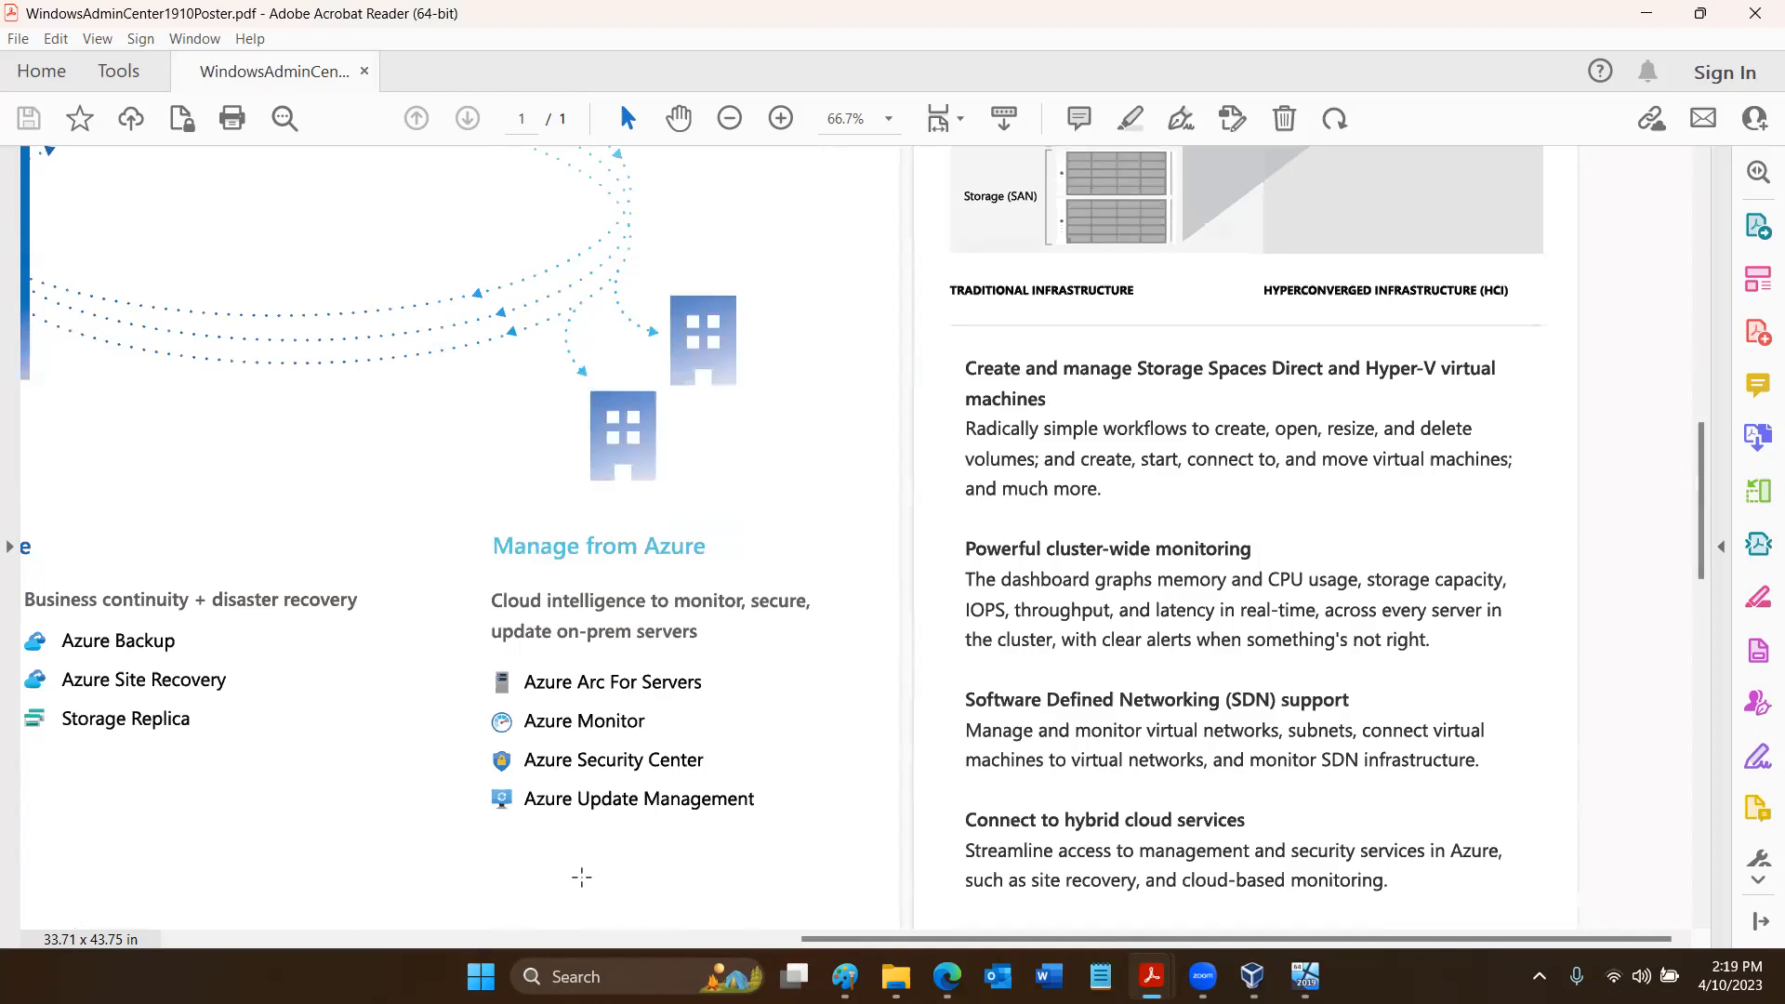
{"action": "left_click", "coordinate": [576, 939]}
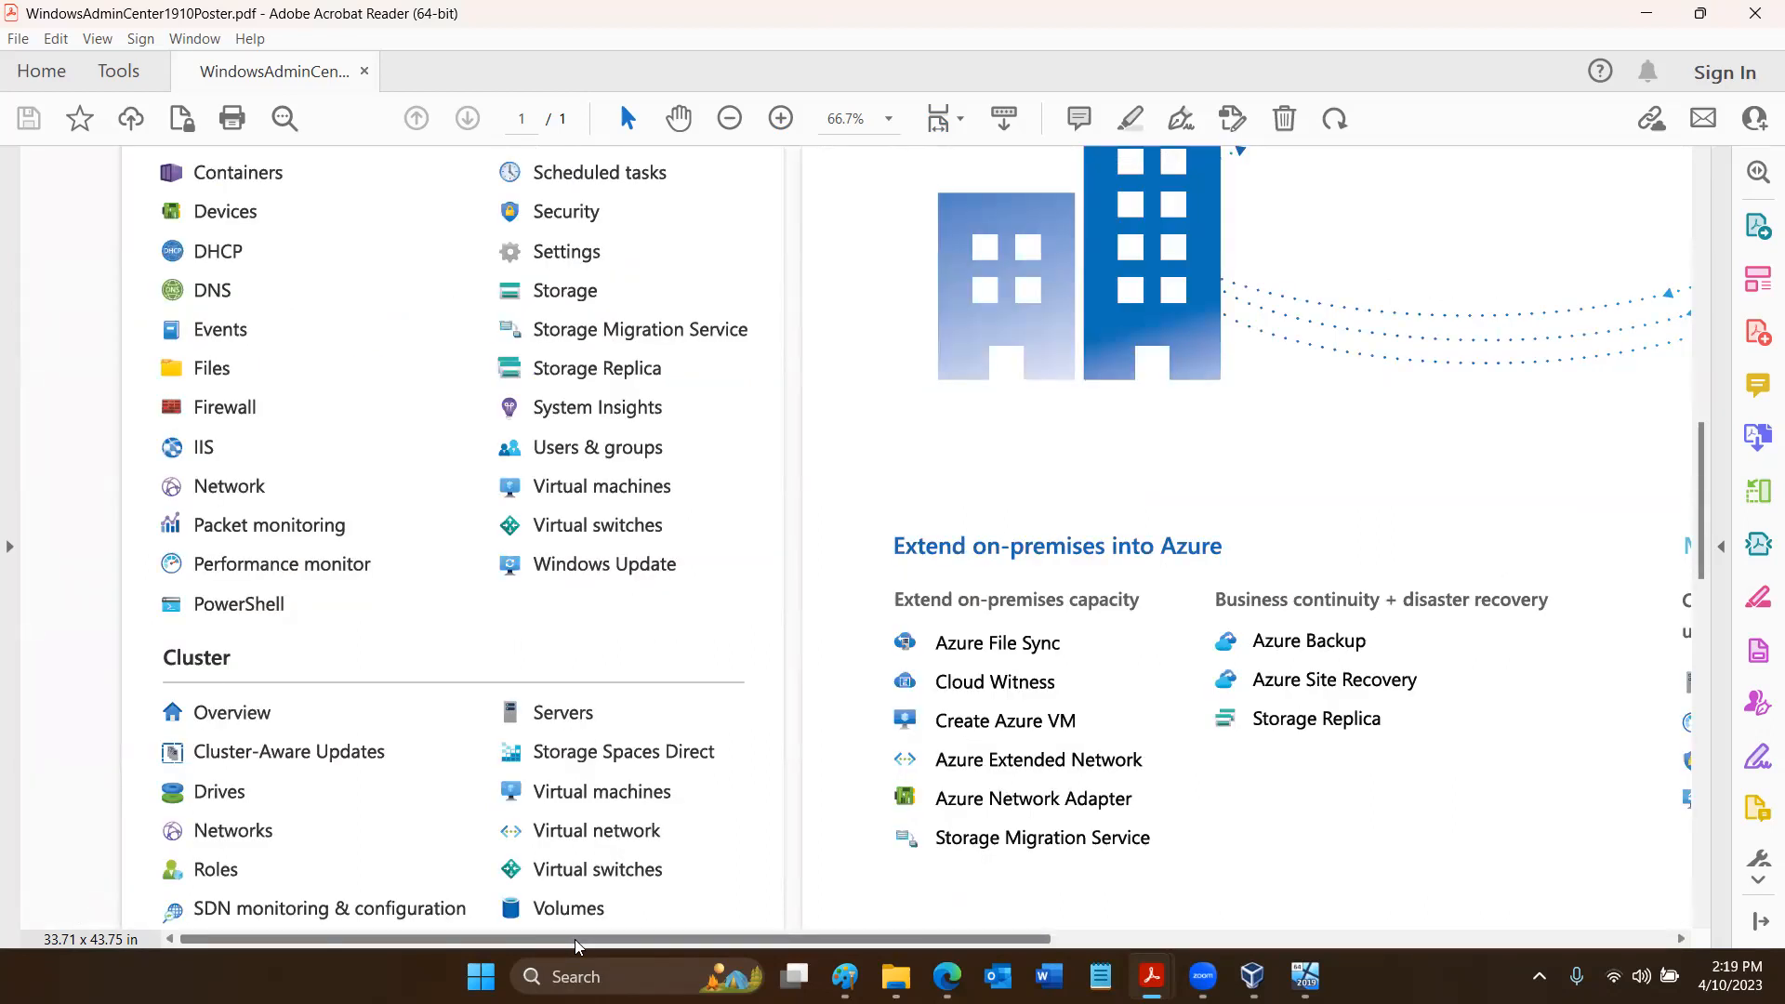
{"action": "scroll", "coordinate": [517, 365], "scroll_direction": "up", "scroll_amount": 4}
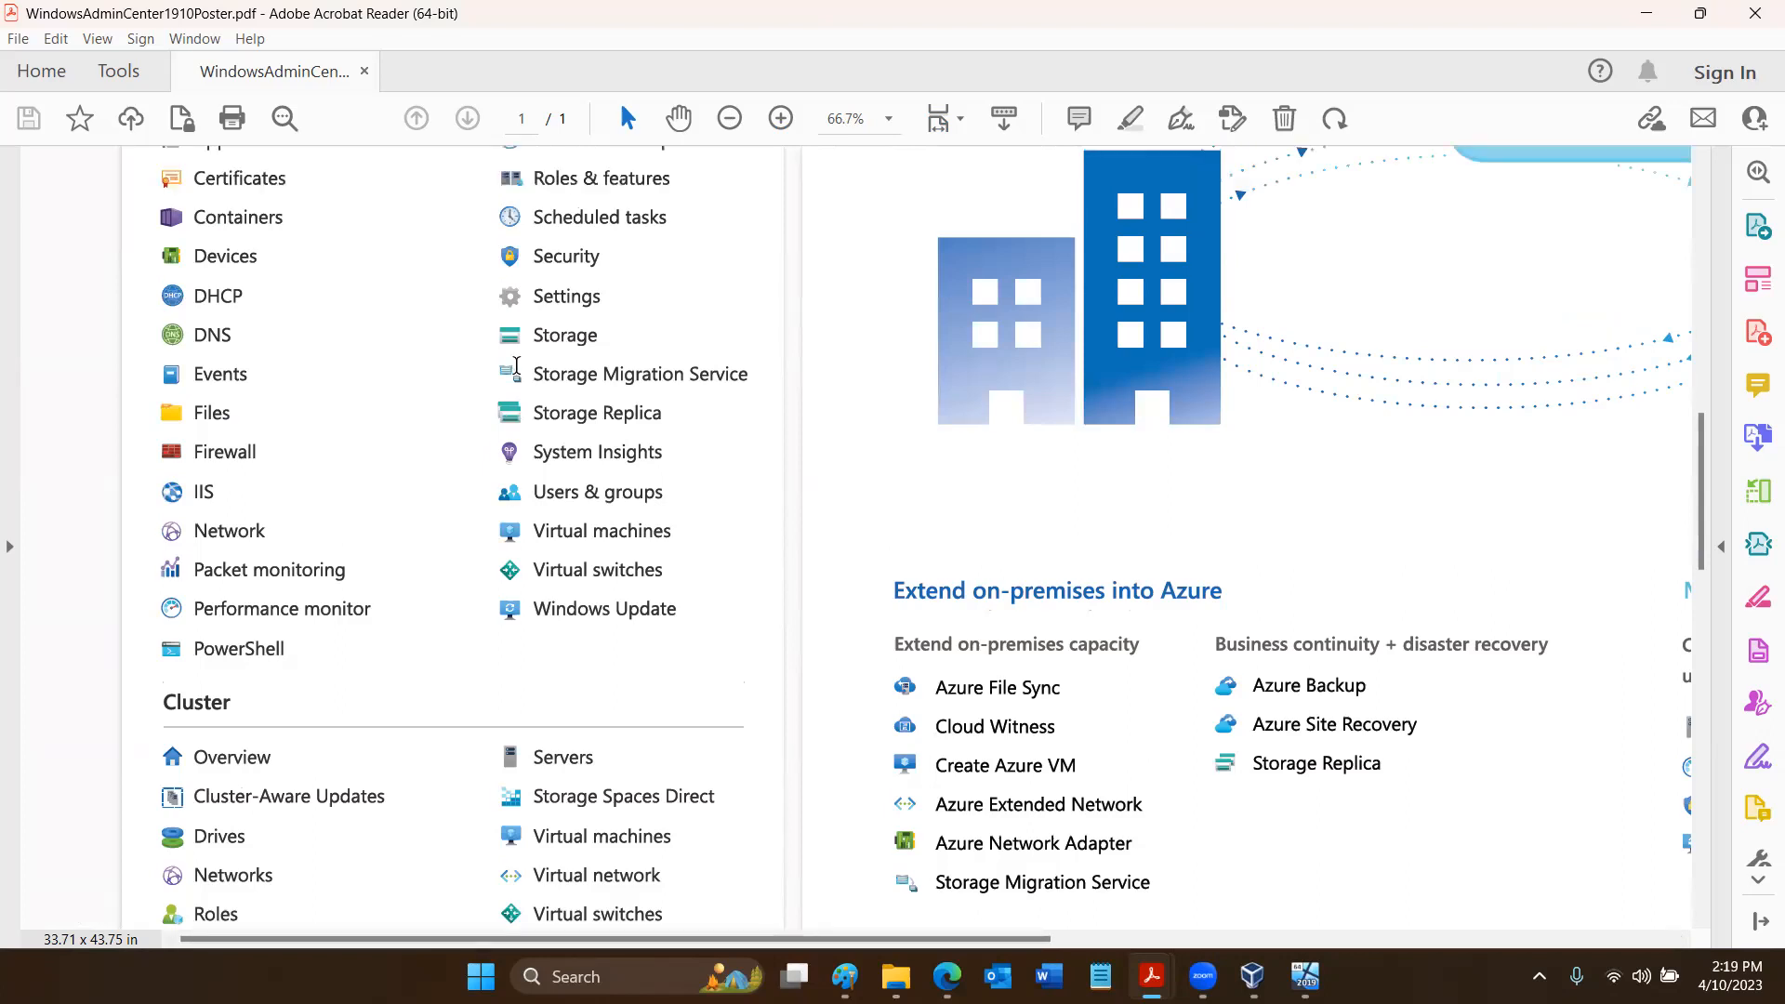
{"action": "scroll", "coordinate": [516, 365], "scroll_direction": "up", "scroll_amount": 1}
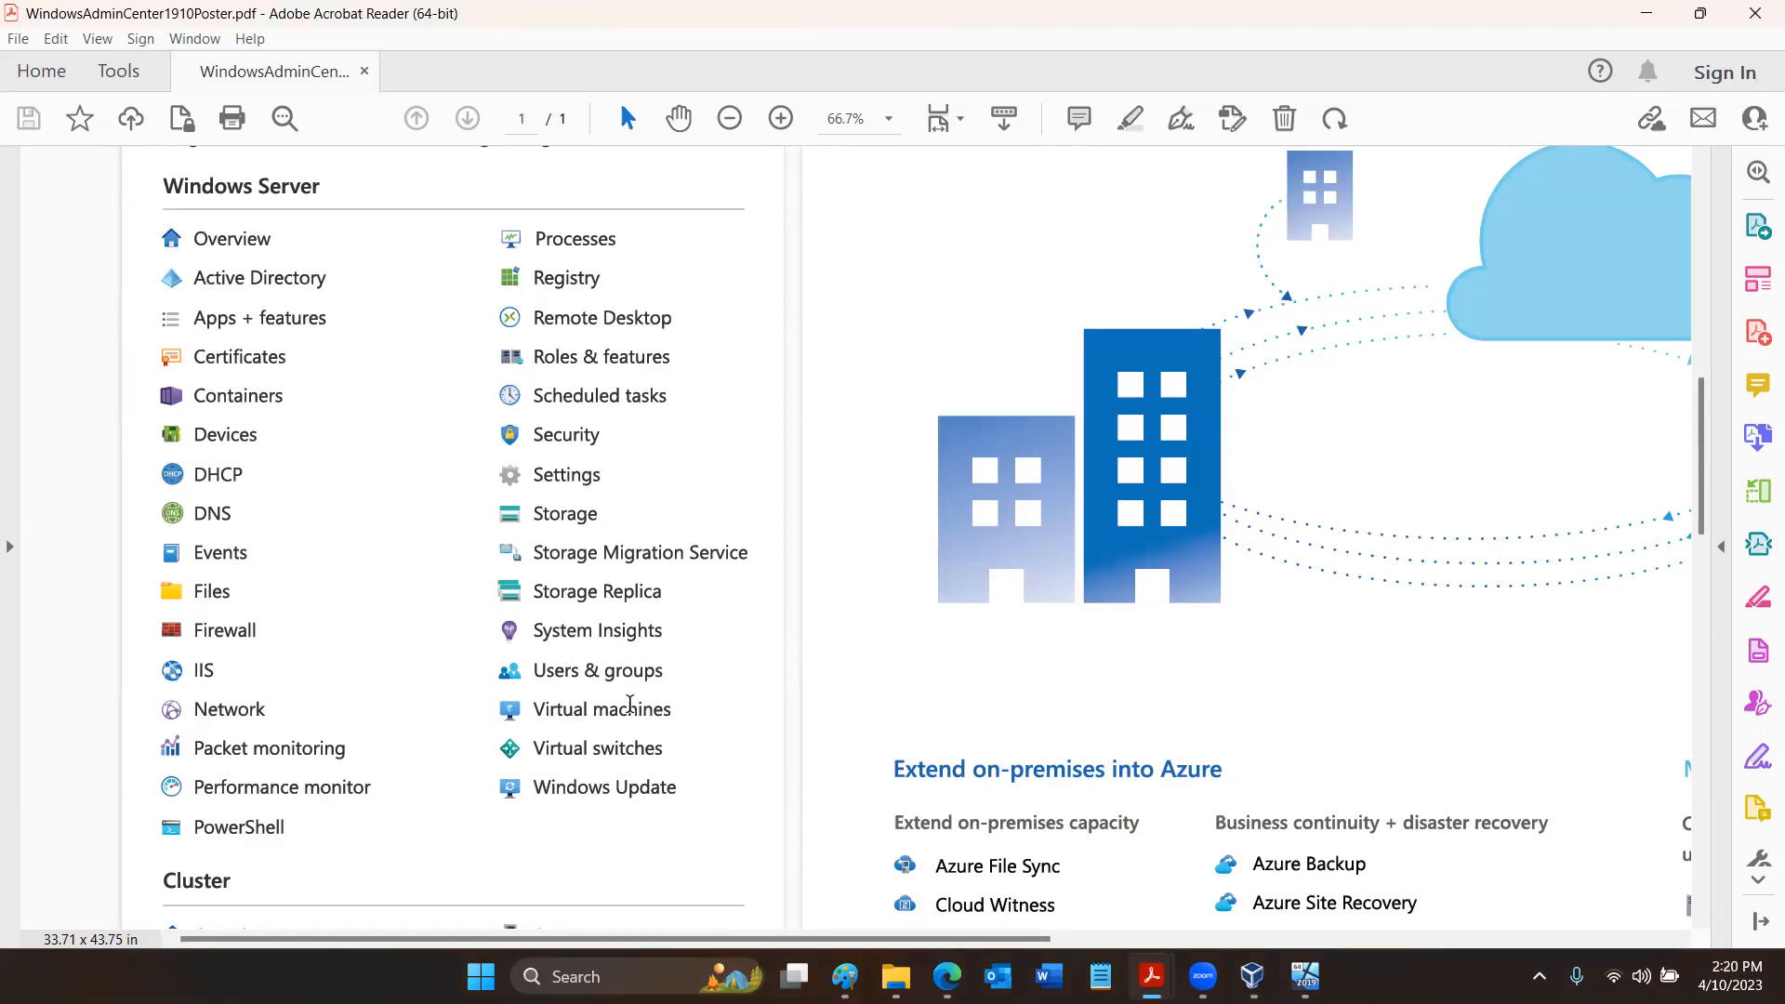
- Switch to the running Svr2022 machine in VirtualBox and send Ctrl-Alt-Del to the guest to reach its sign-in screen
{"action": "left_click", "coordinate": [1252, 976]}
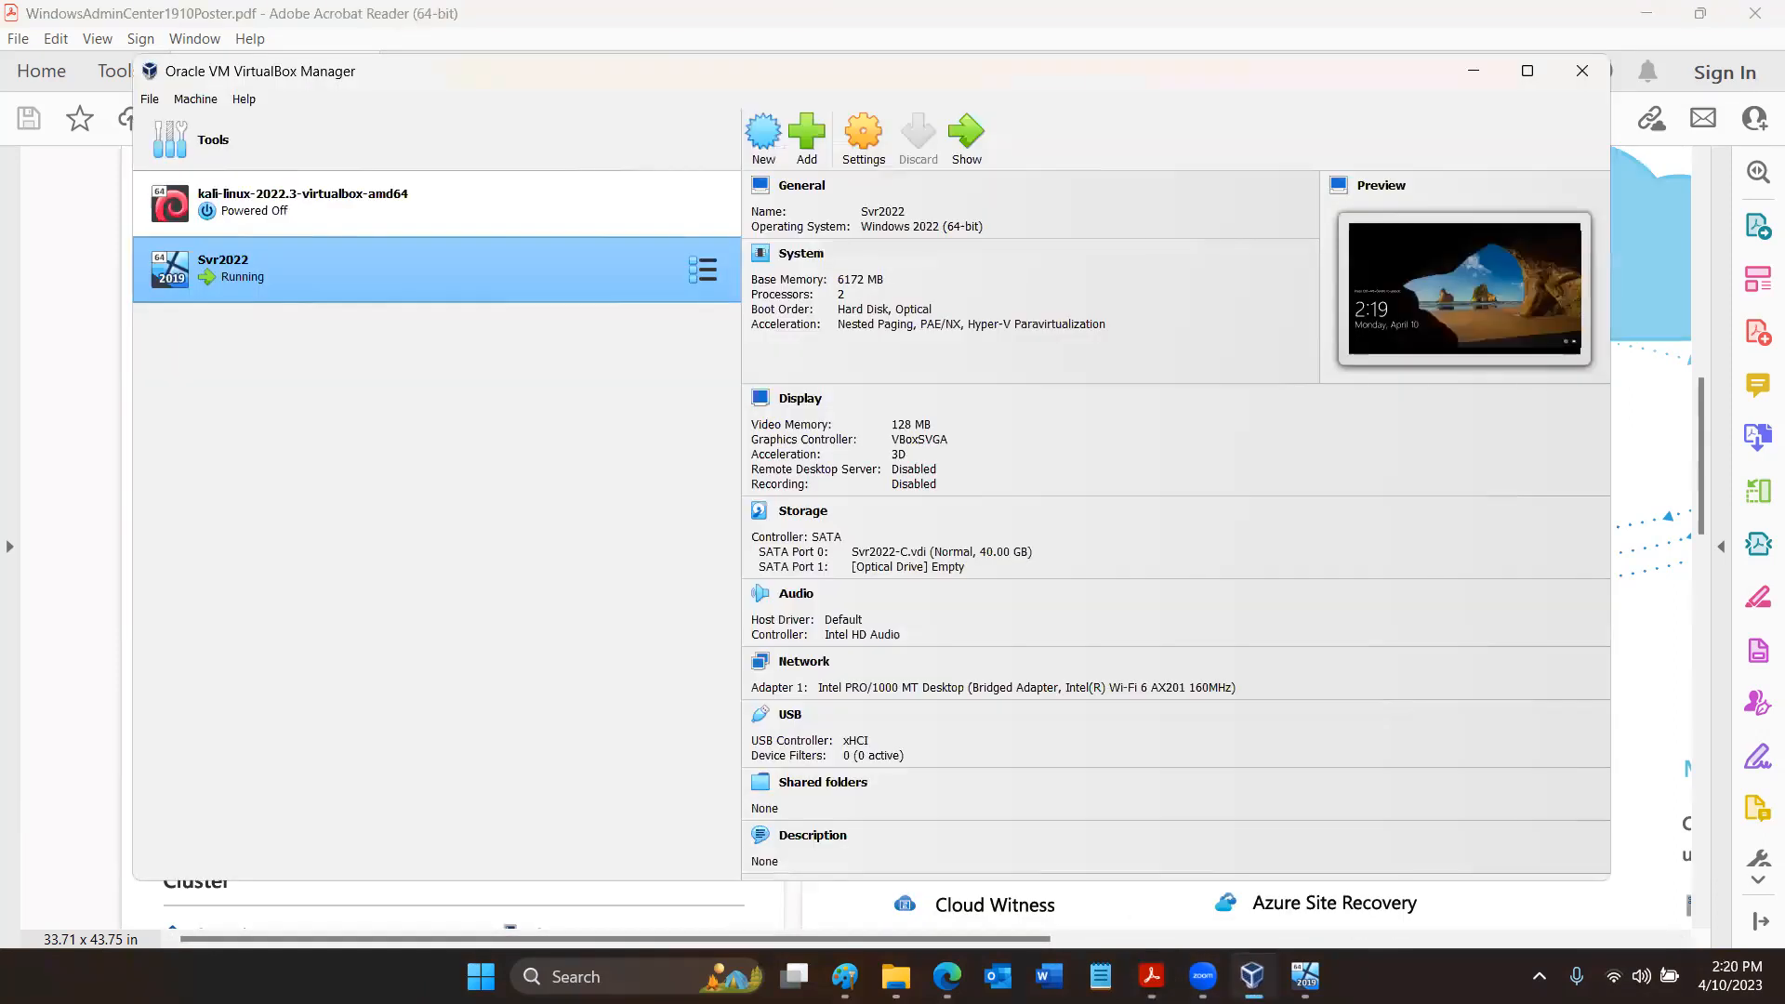
{"action": "left_click", "coordinate": [1305, 976]}
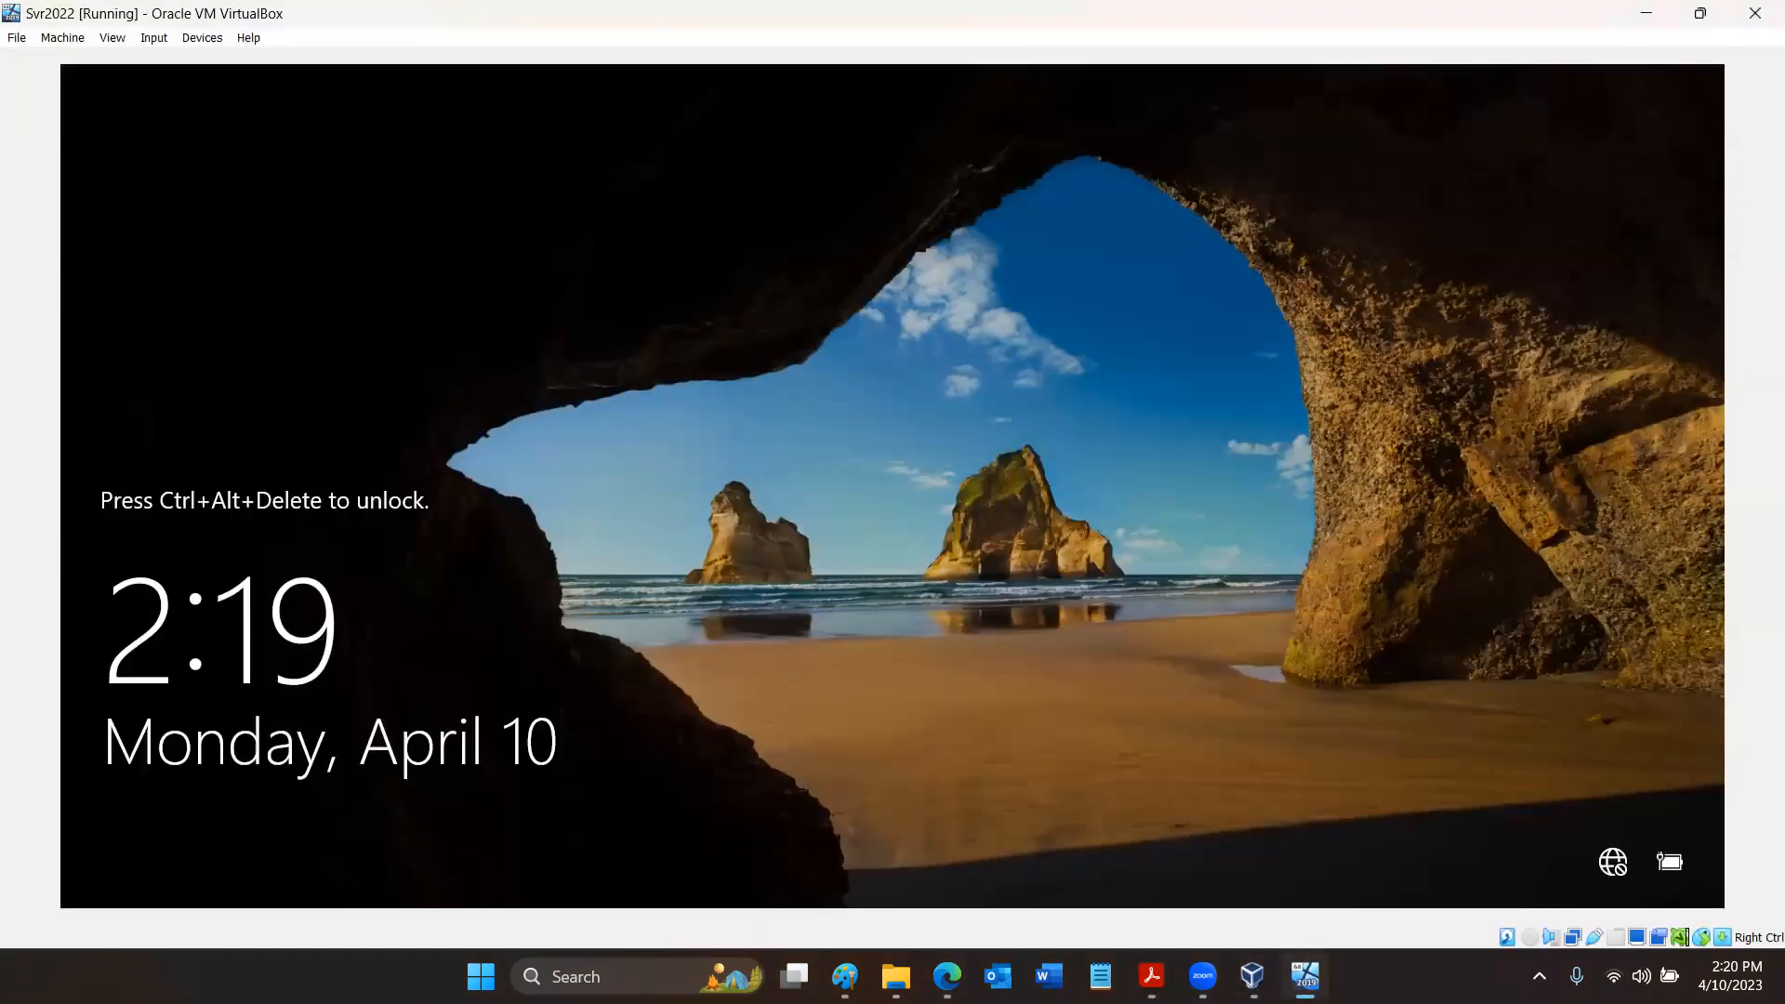
{"action": "left_click", "coordinate": [114, 39]}
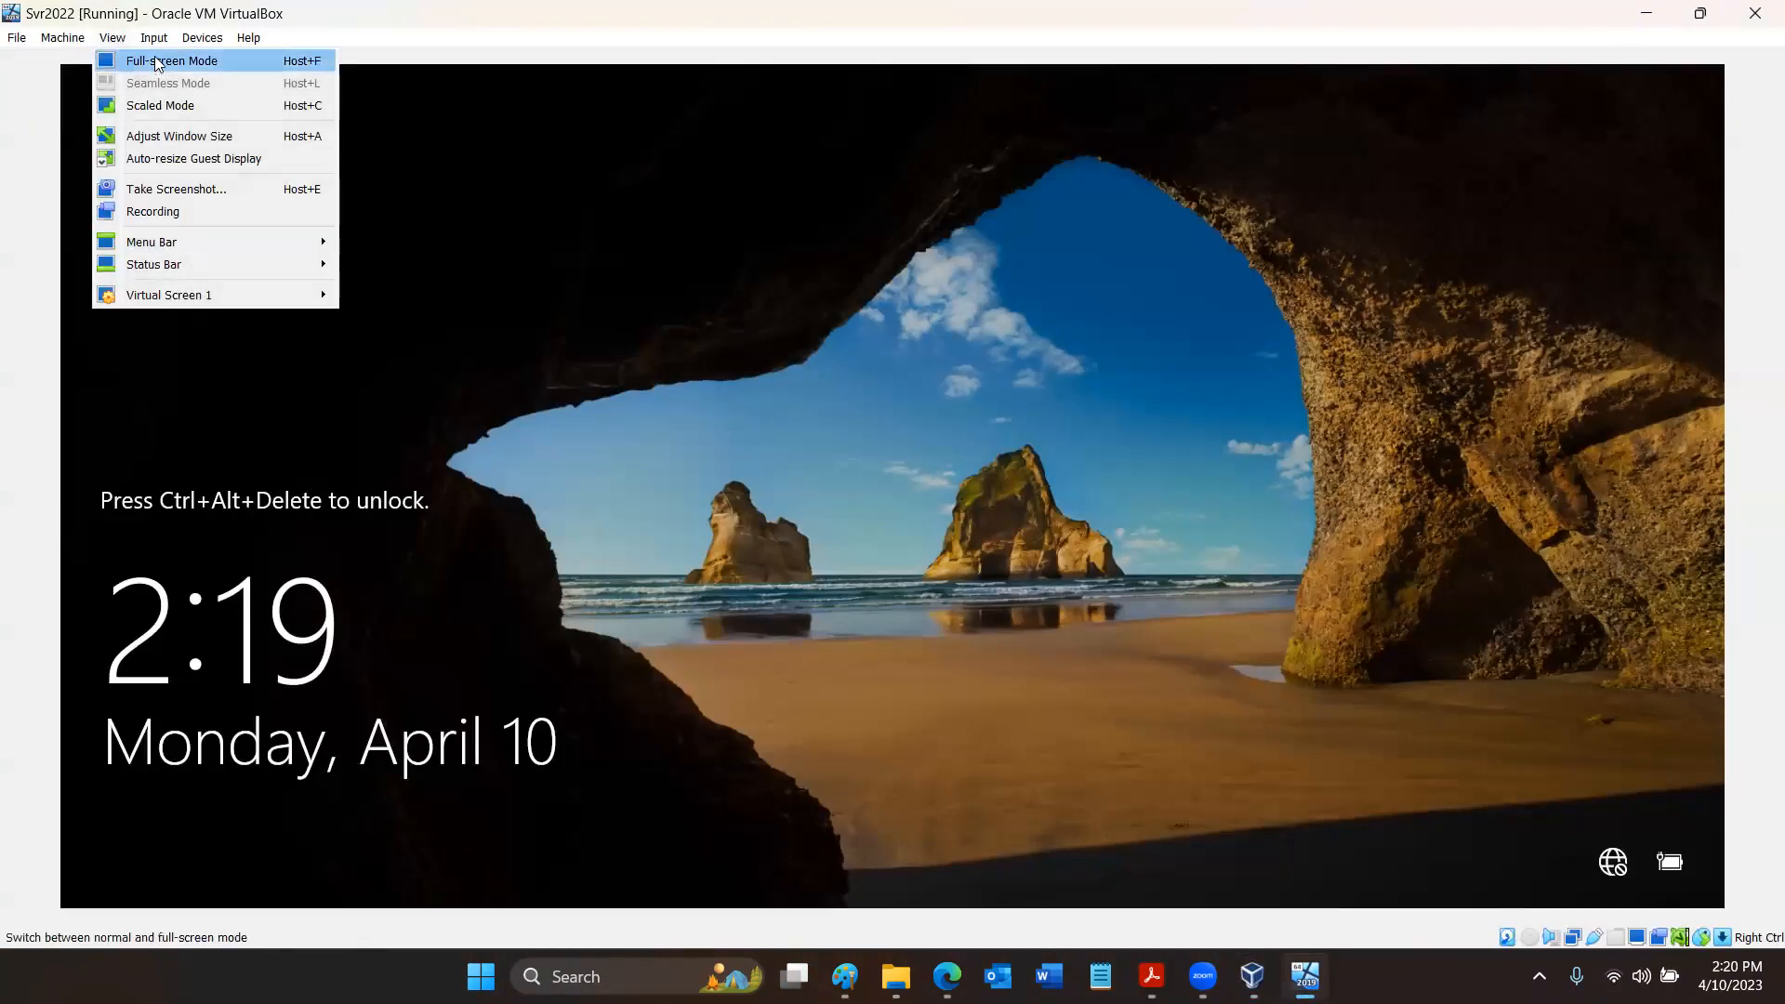
{"action": "mouse_move", "coordinate": [153, 37]}
{"action": "mouse_move", "coordinate": [185, 65]}
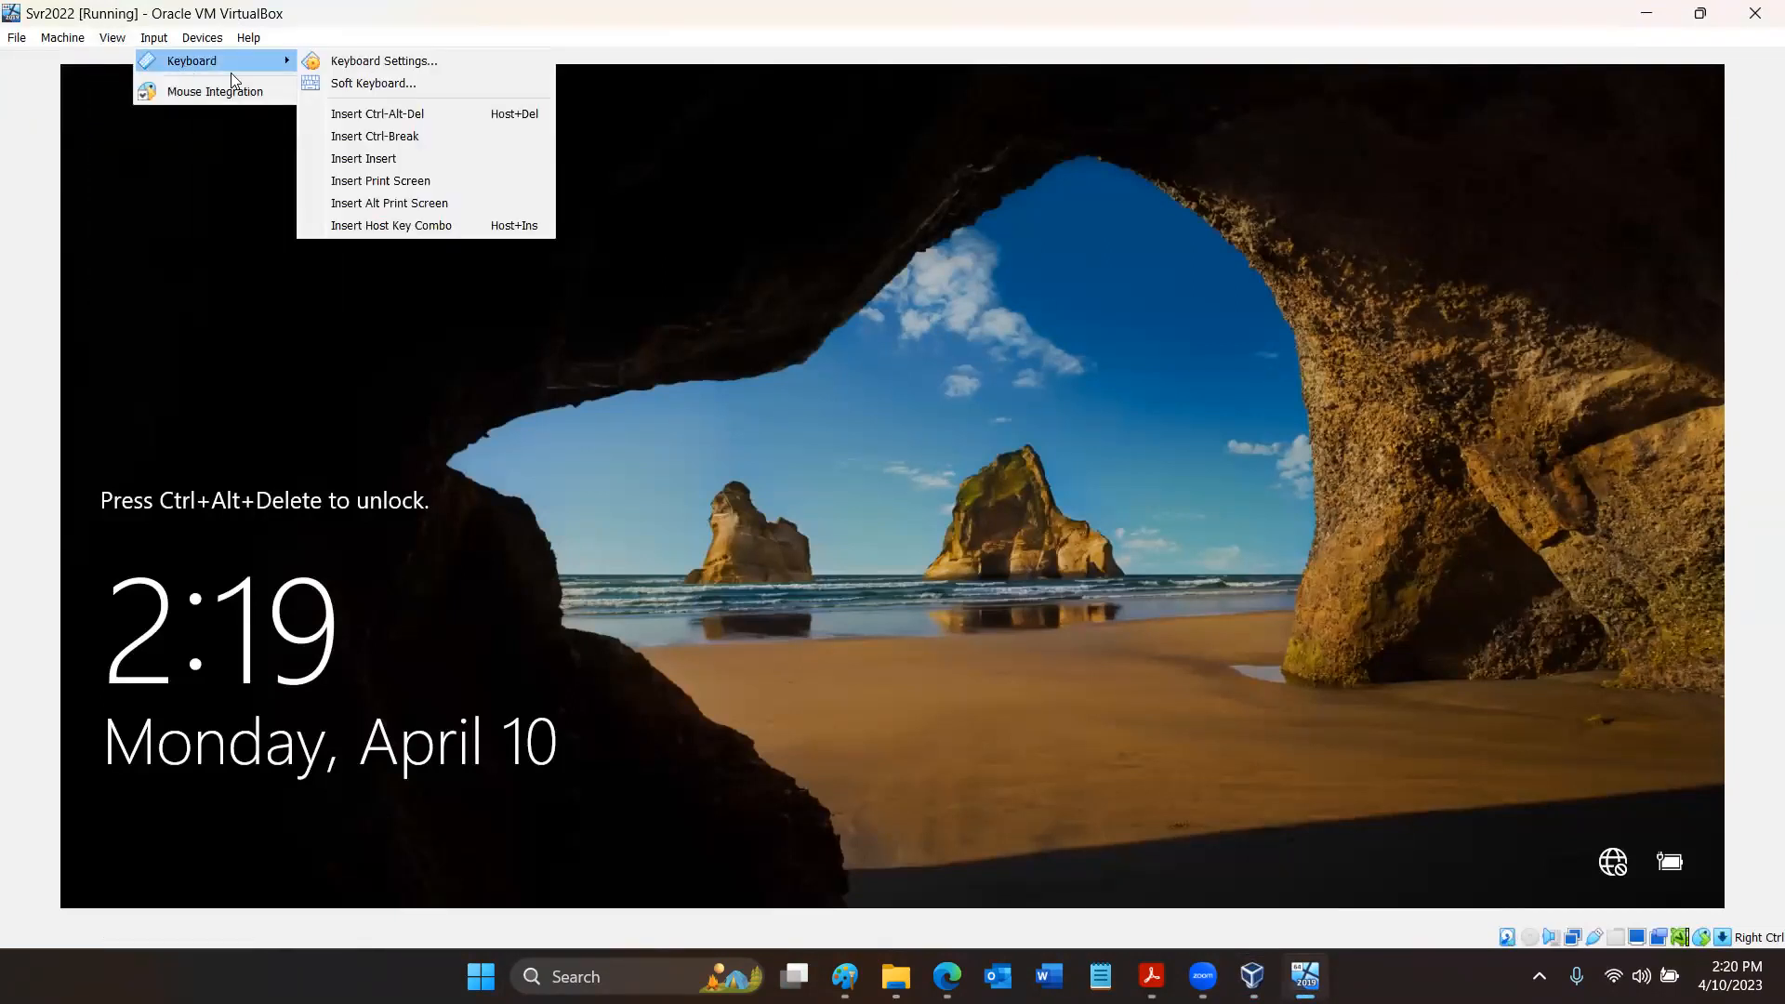
{"action": "left_click", "coordinate": [380, 111]}
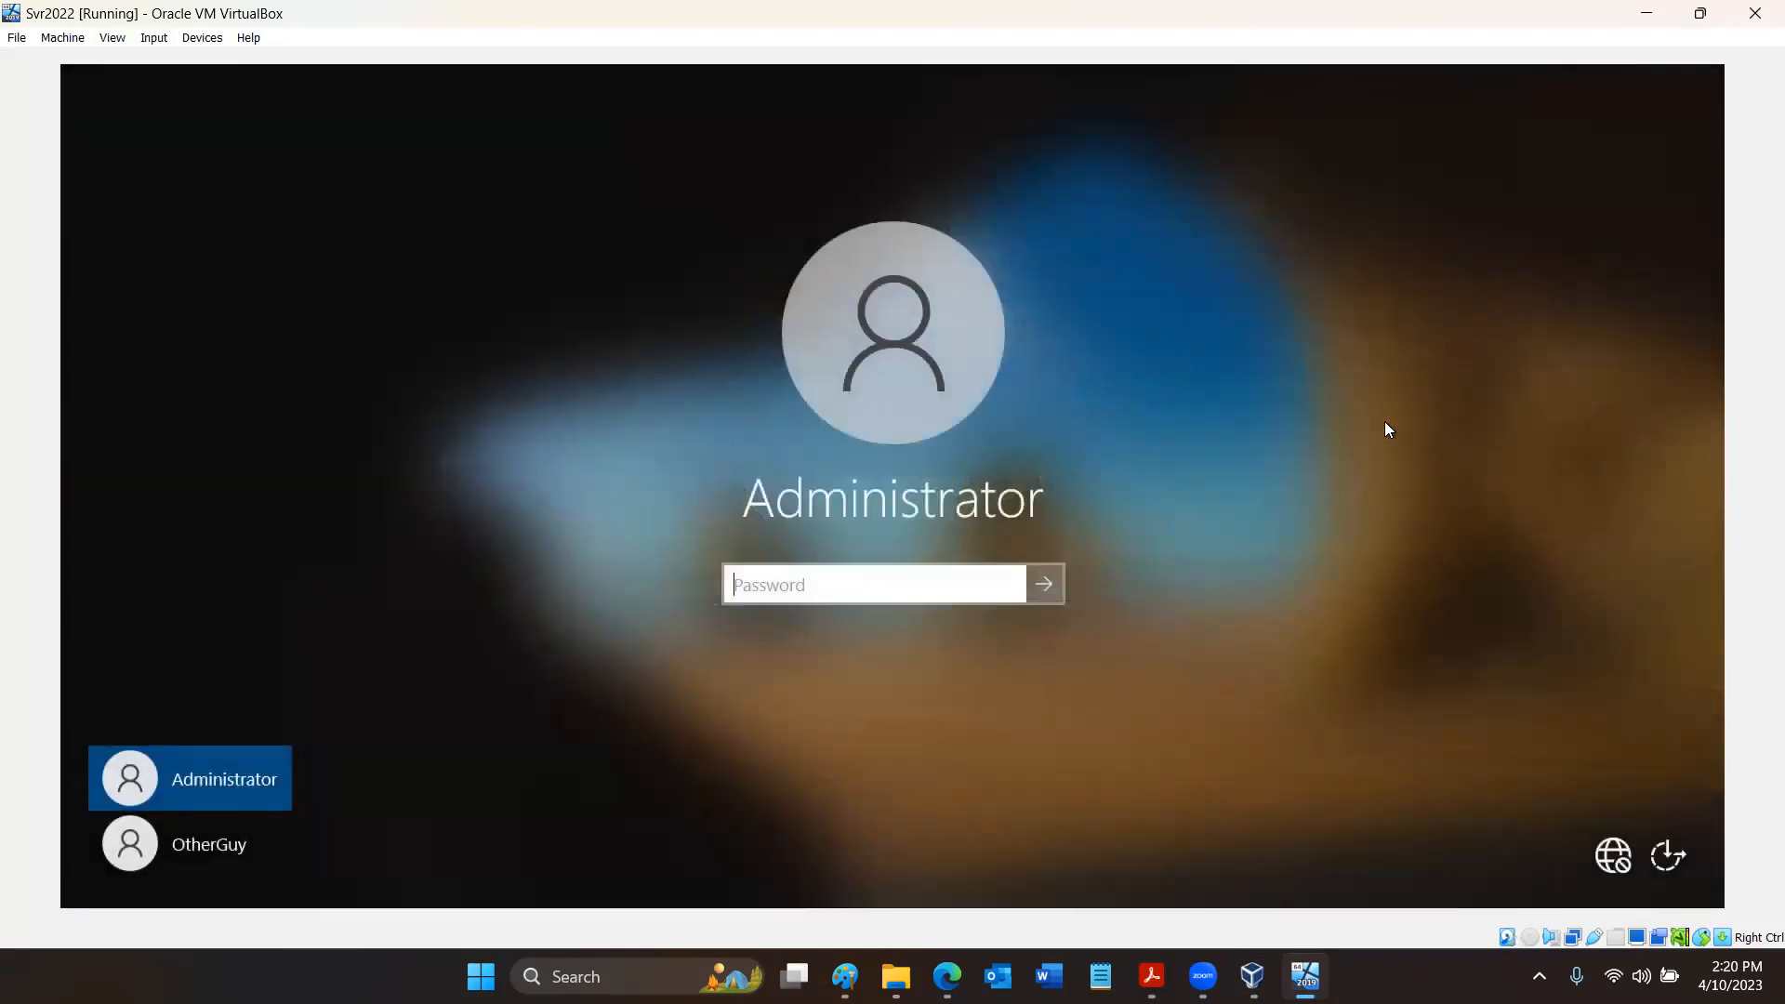
- Sign in to the server as Administrator with the account password
{"action": "type", "text": "•••••••••"}
{"action": "key", "text": "Return"}
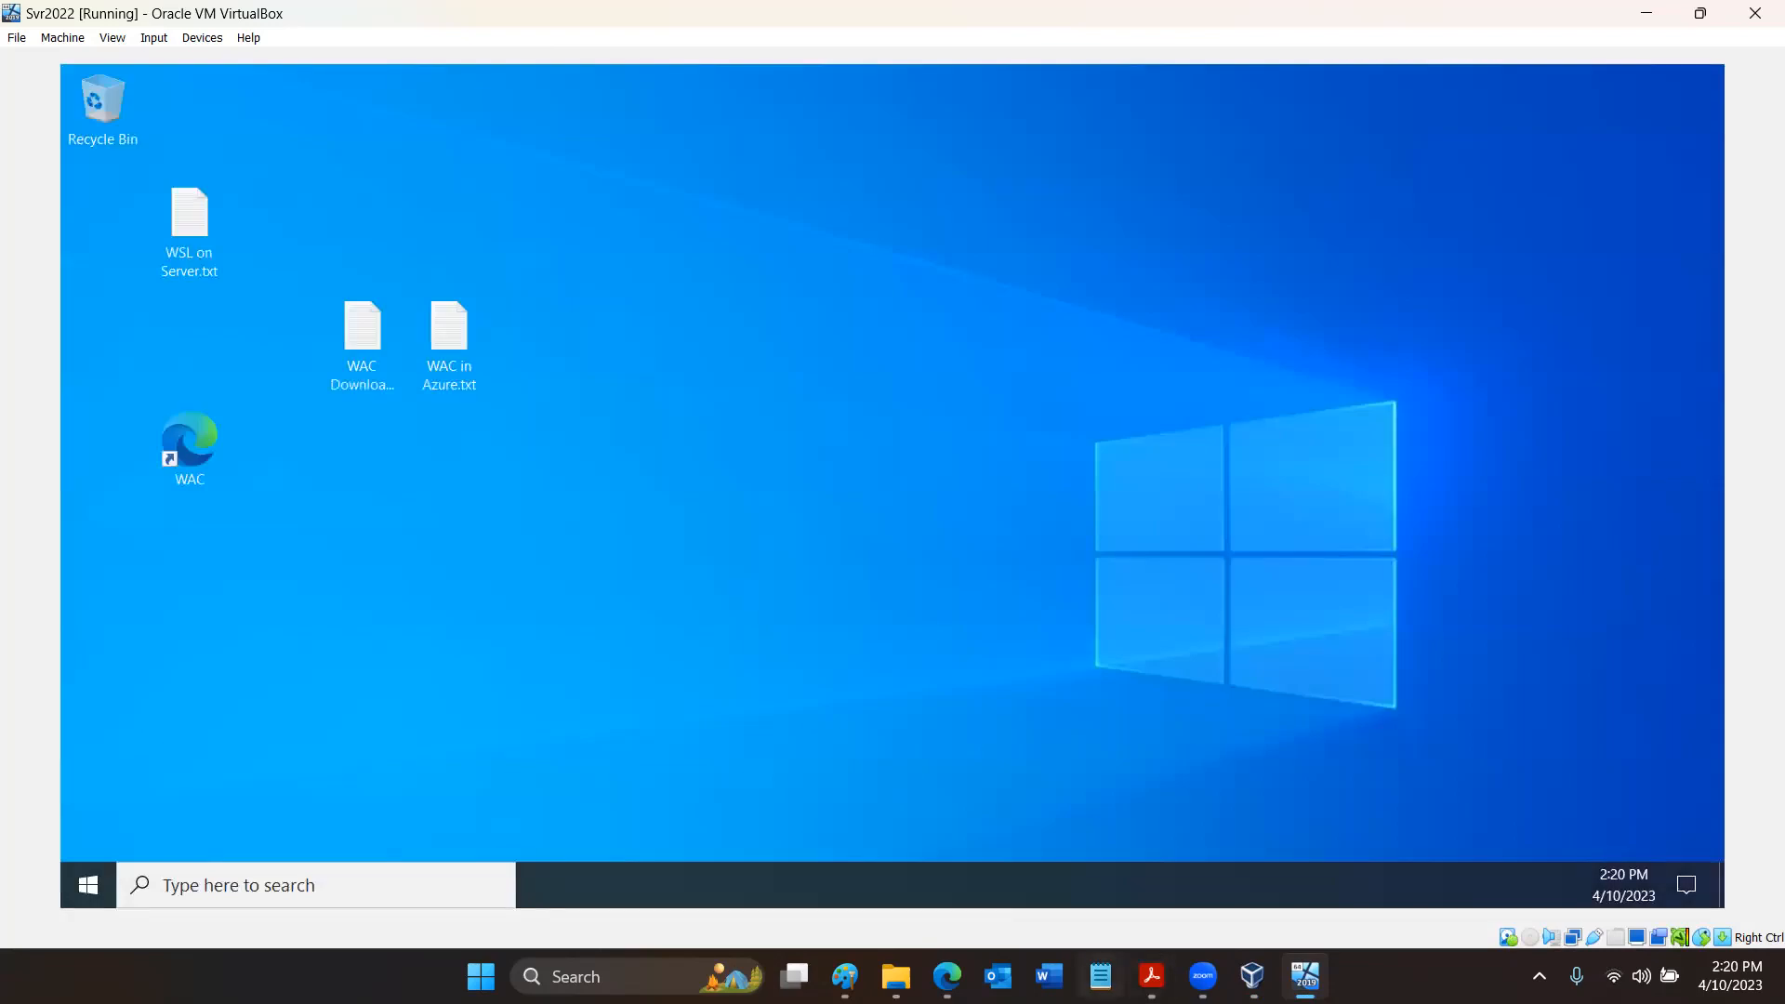
- Return to the Windows Admin Center poster in Acrobat Reader and reread its RSAT and Remote Desktop descriptions
{"action": "mouse_move", "coordinate": [1152, 976]}
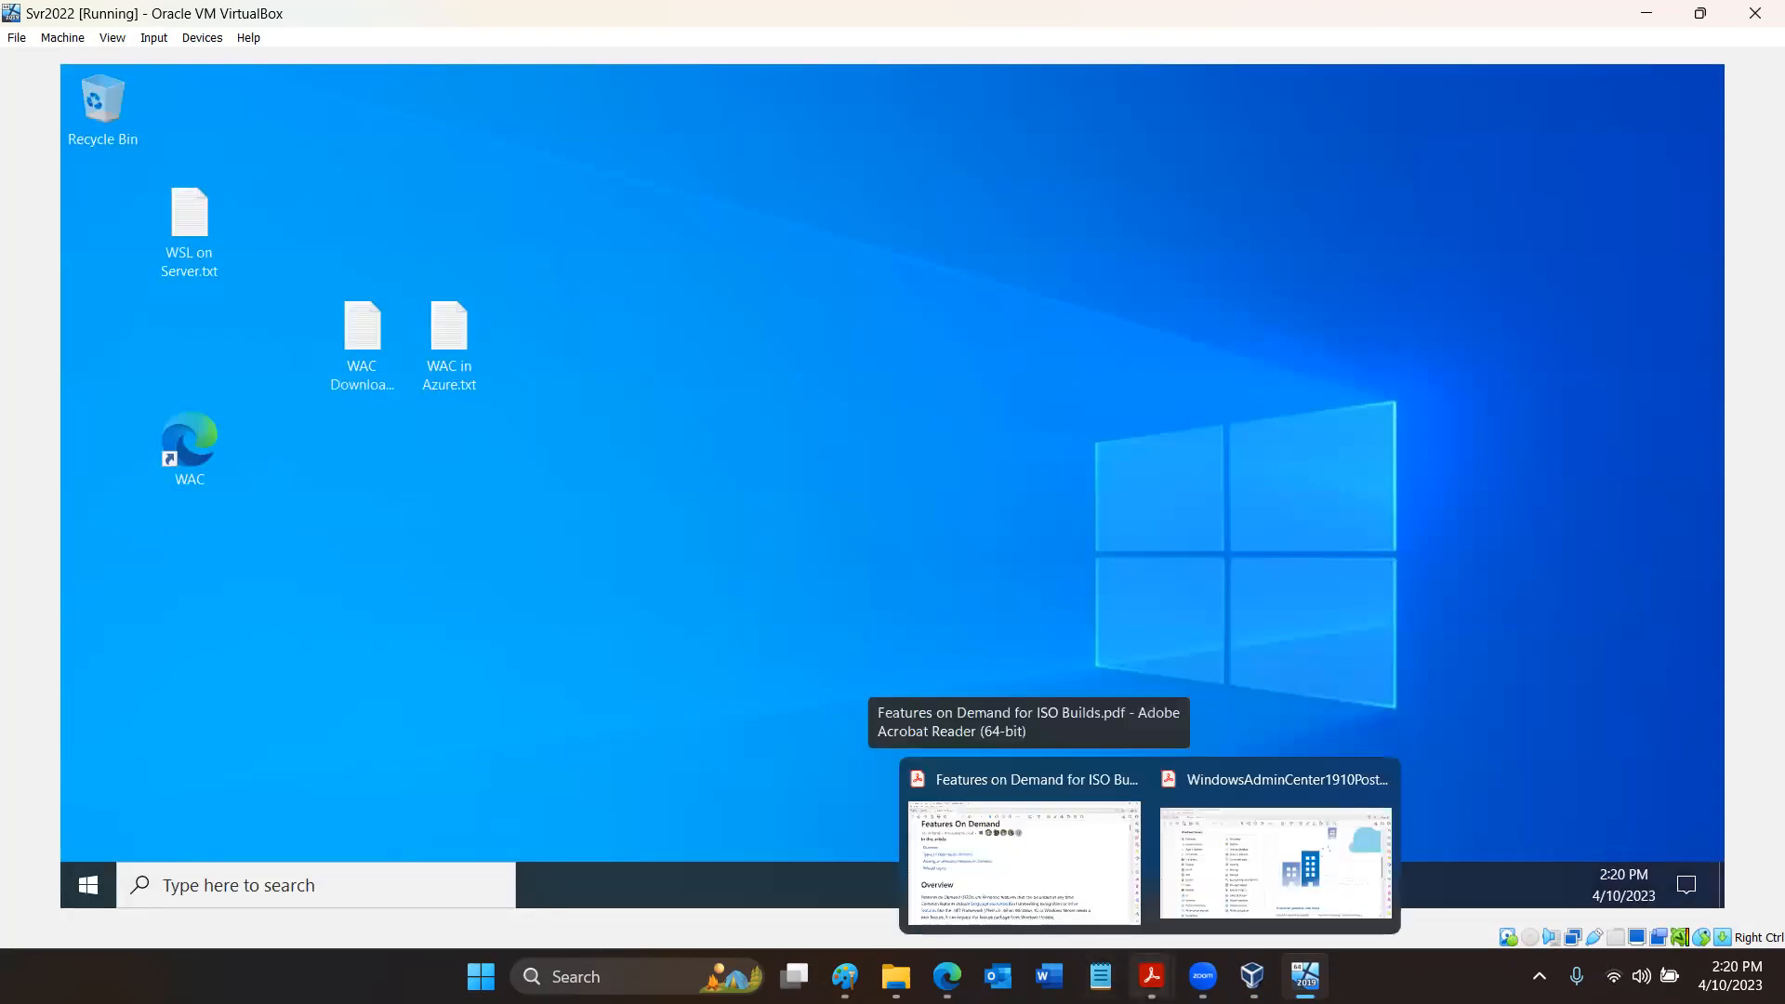
{"action": "left_click", "coordinate": [1210, 890]}
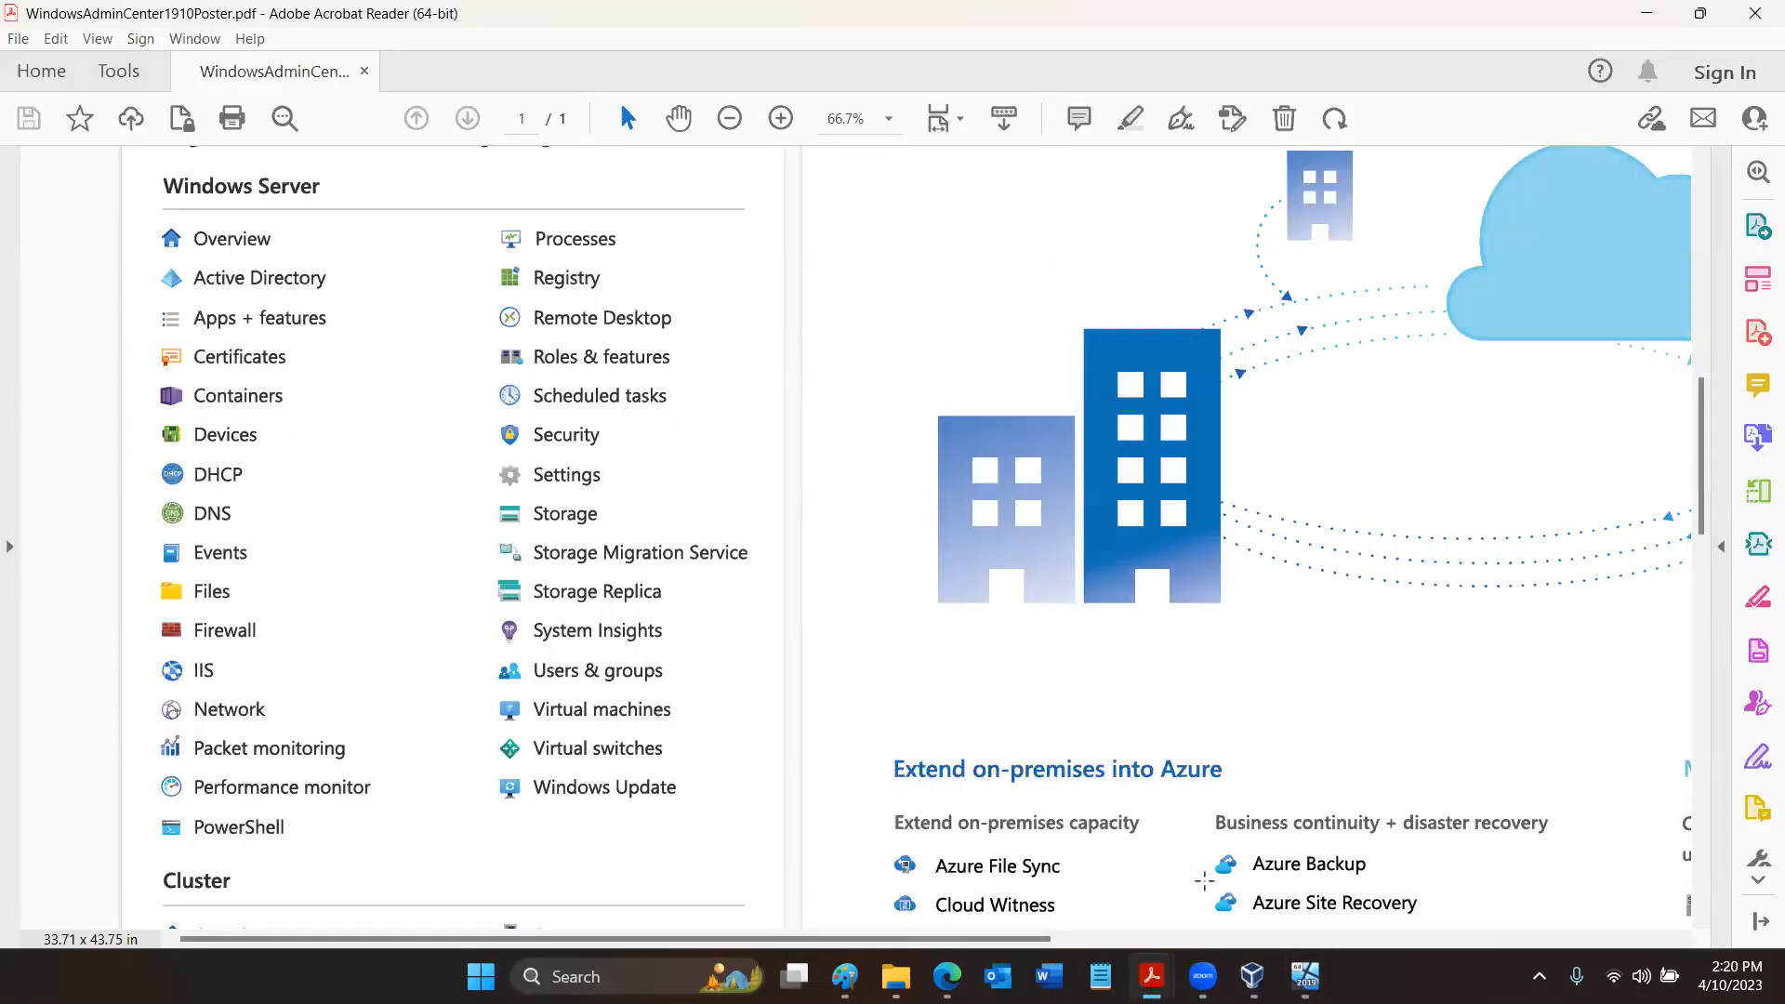
{"action": "left_click", "coordinate": [1375, 939]}
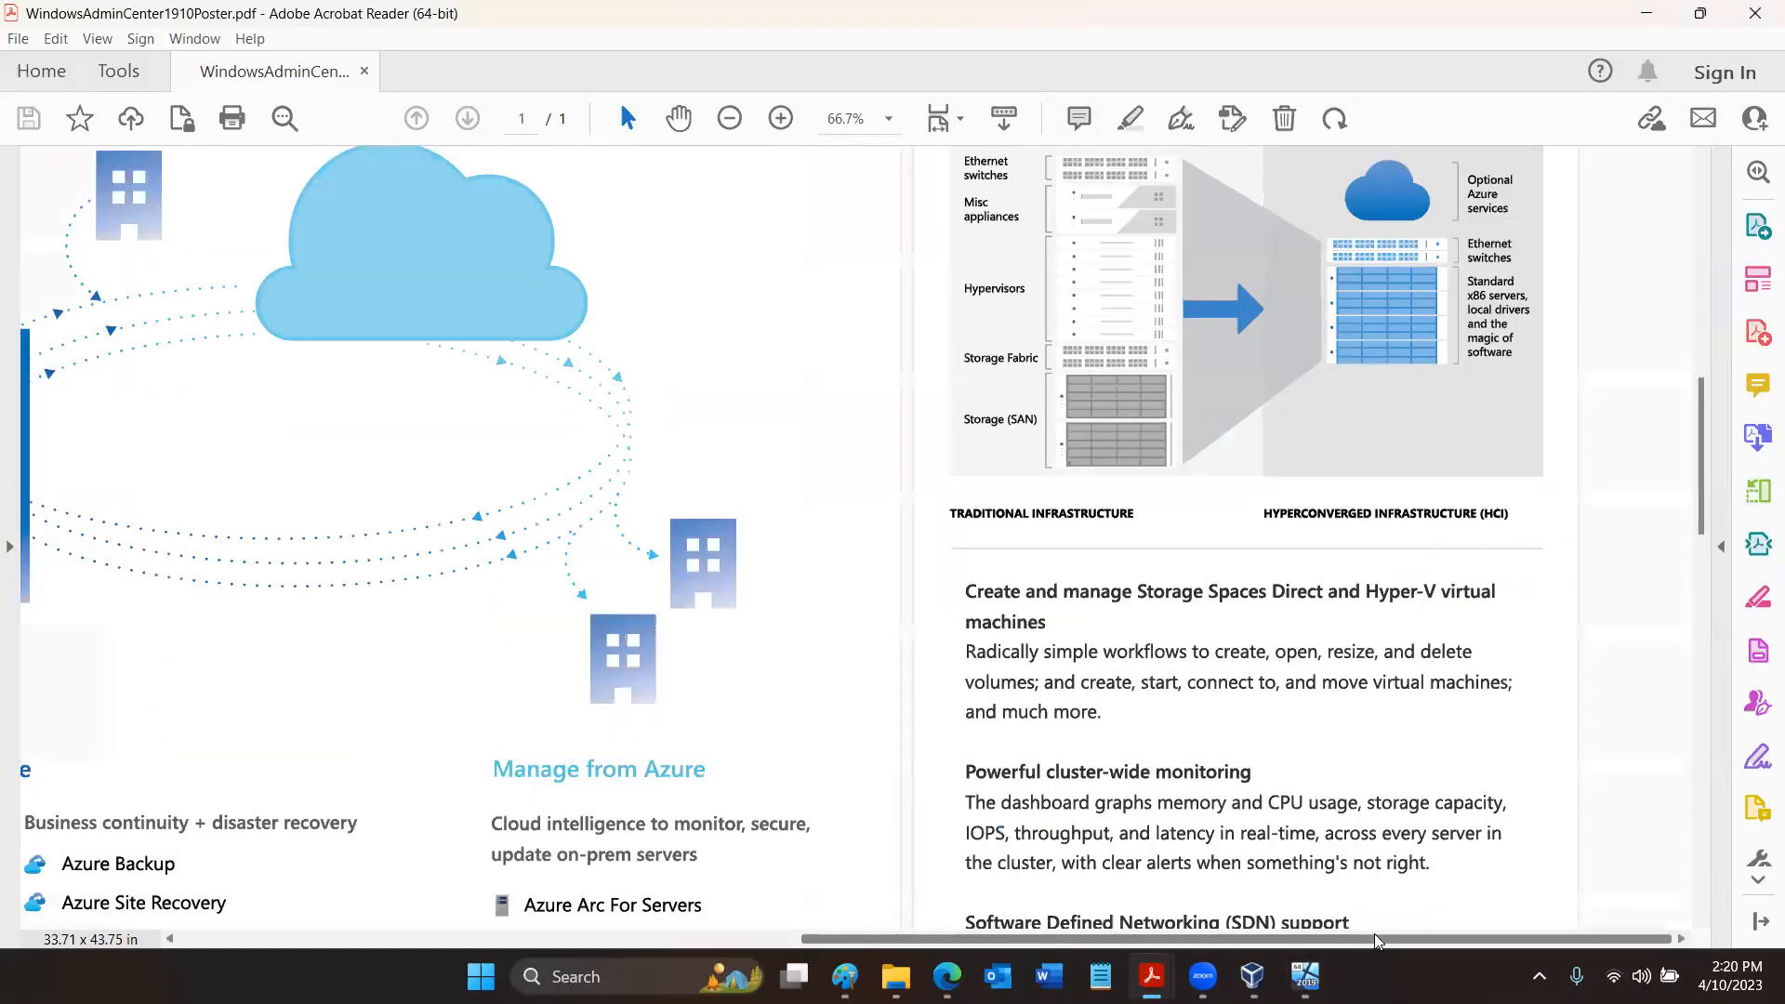
{"action": "scroll", "coordinate": [1372, 595], "scroll_direction": "up", "scroll_amount": 4}
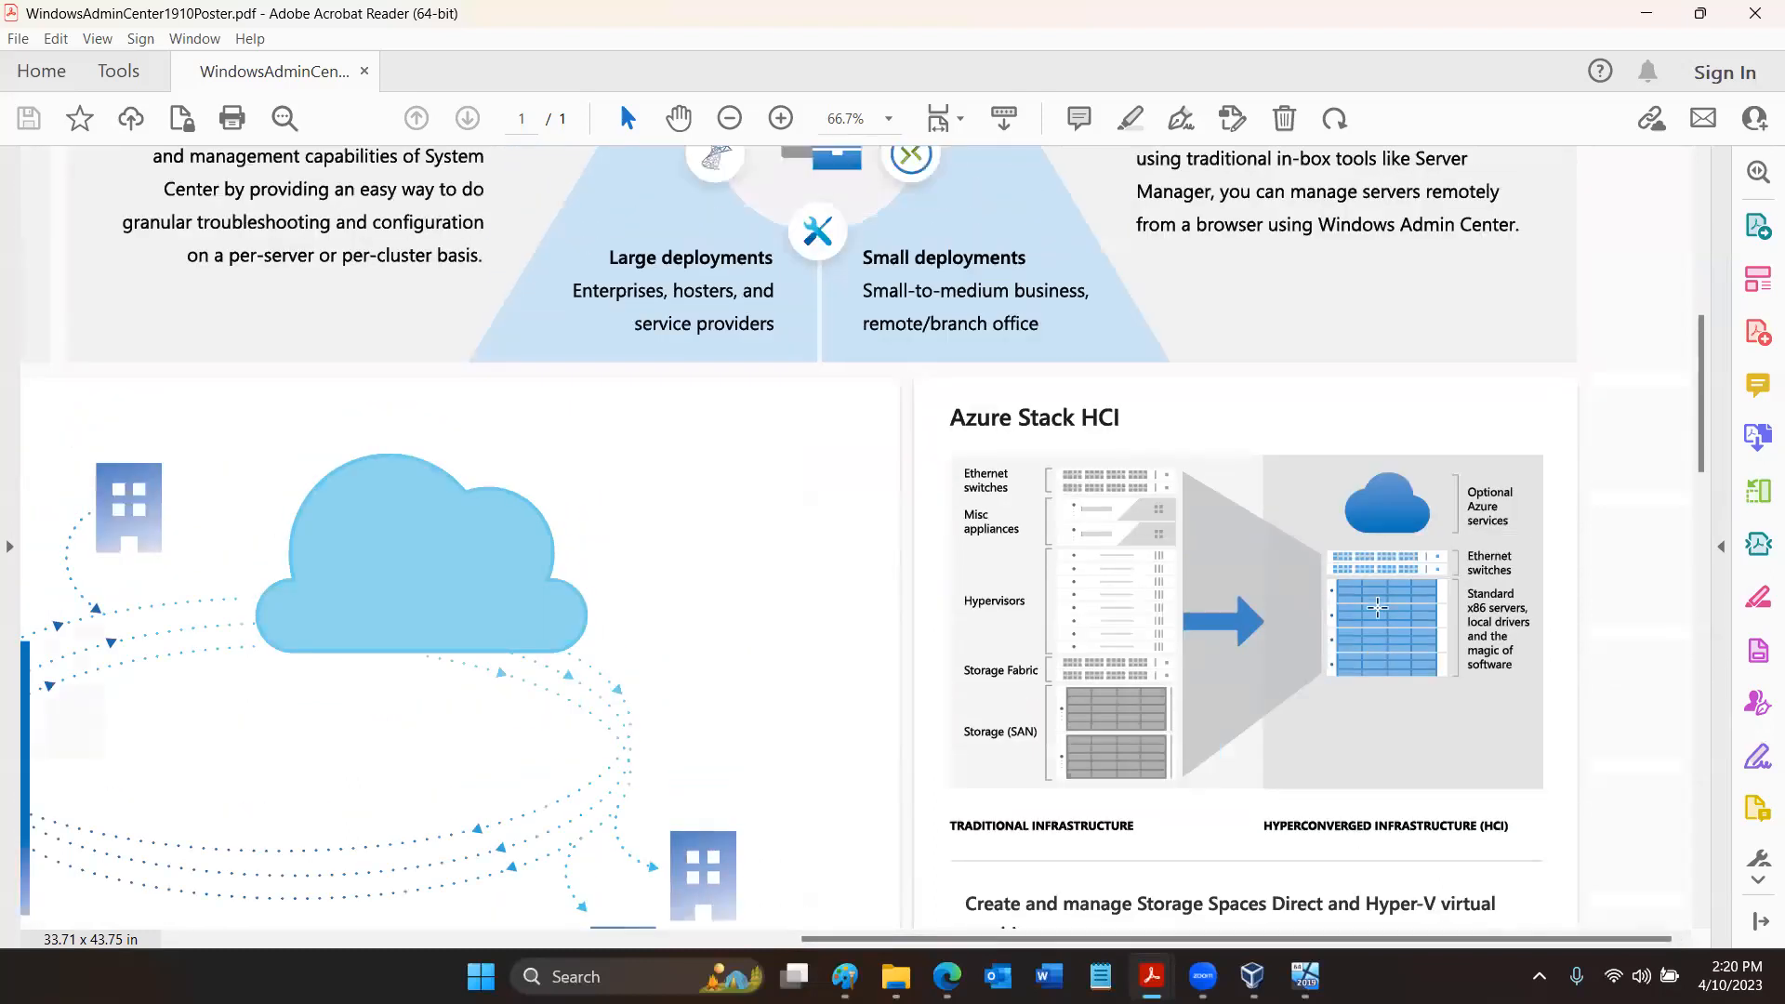
{"action": "scroll", "coordinate": [1376, 607], "scroll_direction": "up", "scroll_amount": 6}
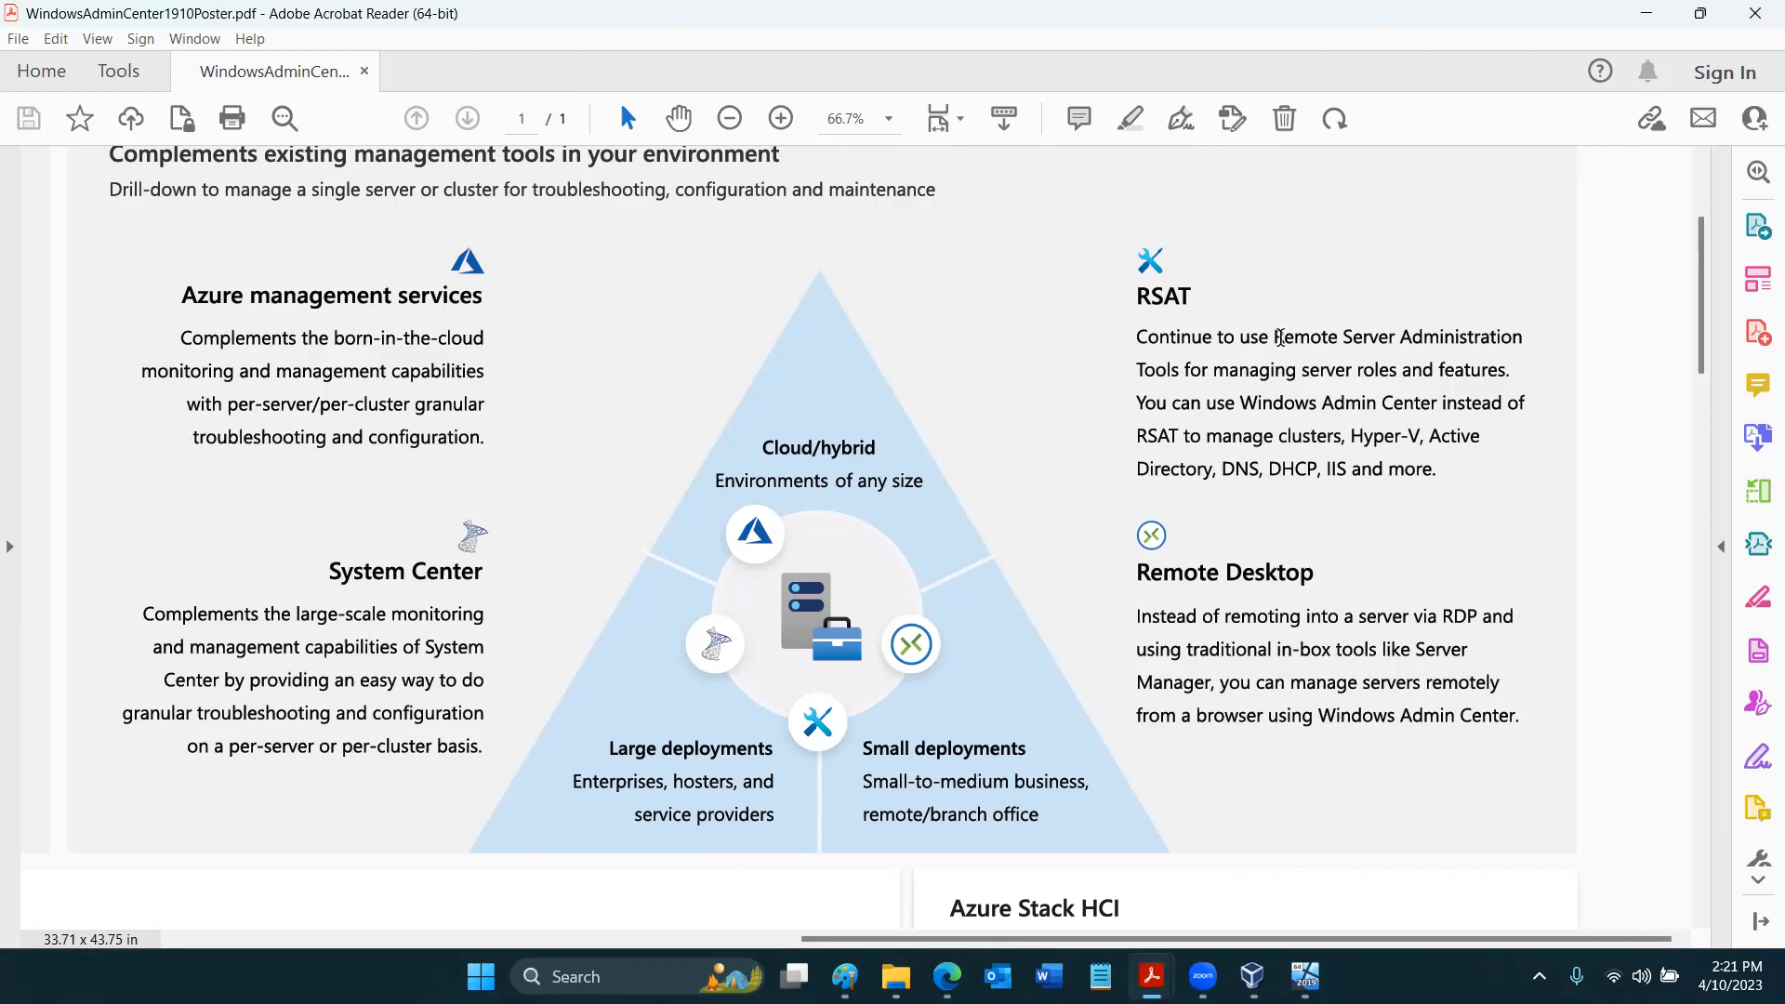
- Return to the Svr2022 machine, open Computer Management from Server Manager, and minimize Server Manager
{"action": "mouse_move", "coordinate": [1304, 975]}
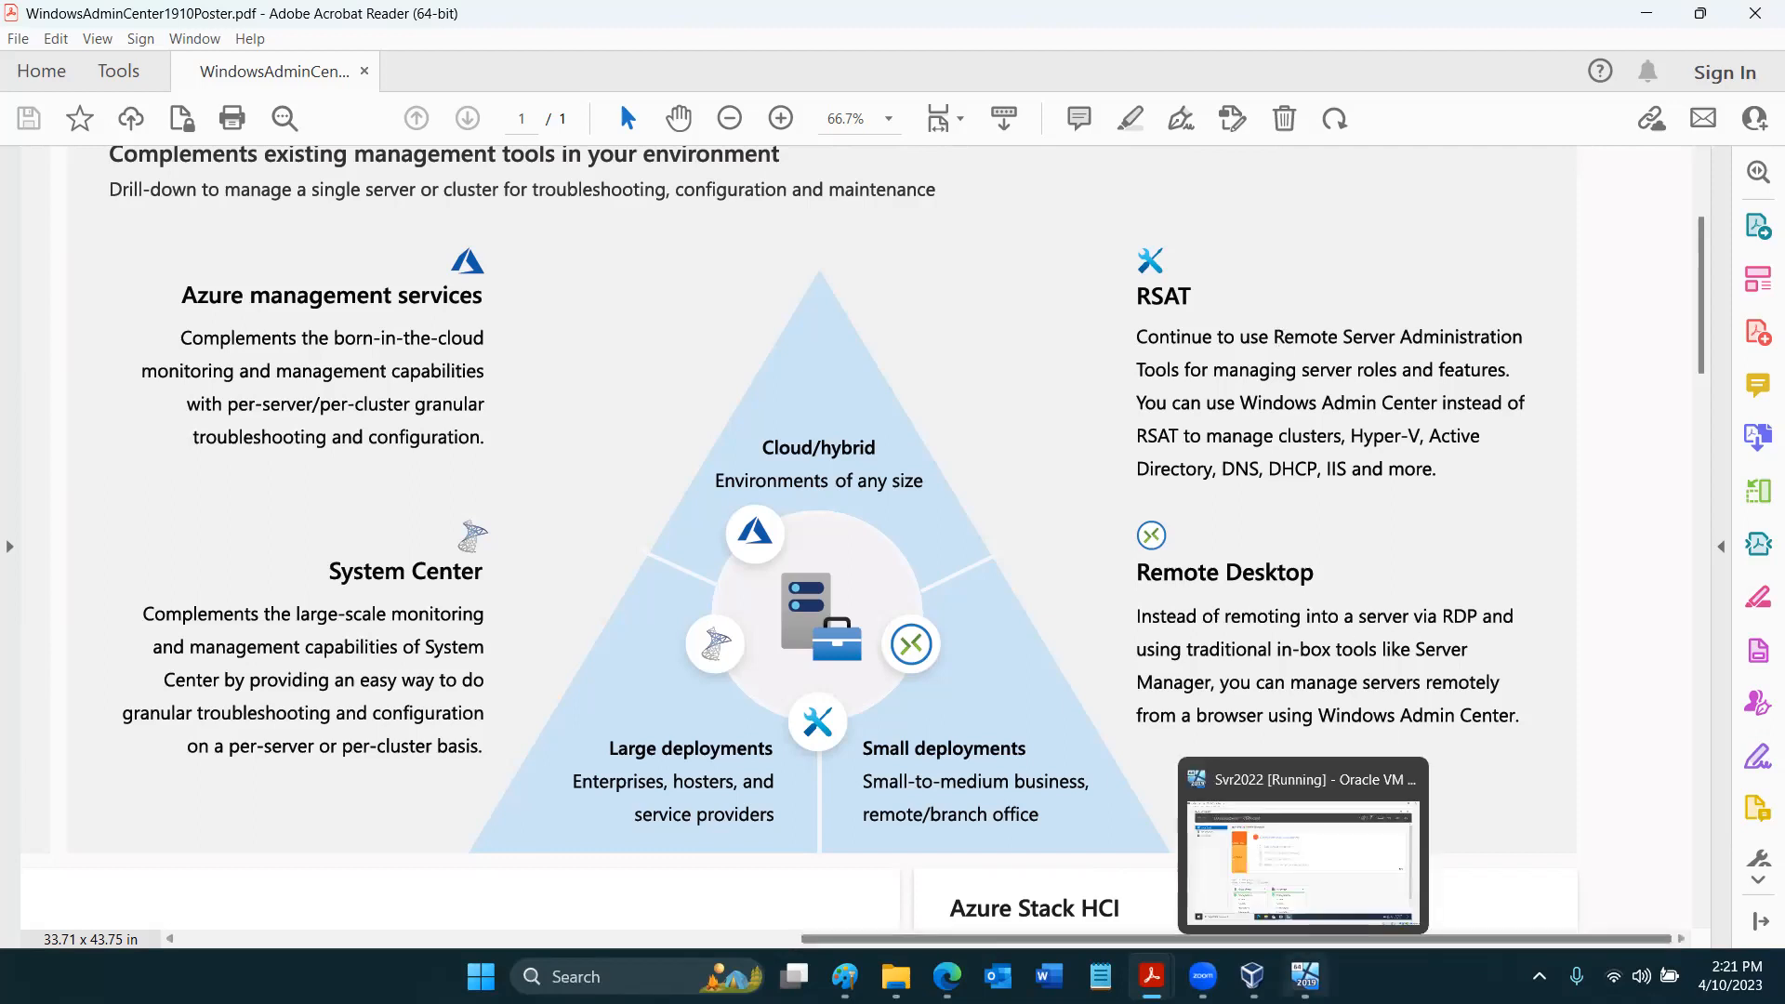
{"action": "left_click", "coordinate": [1302, 859]}
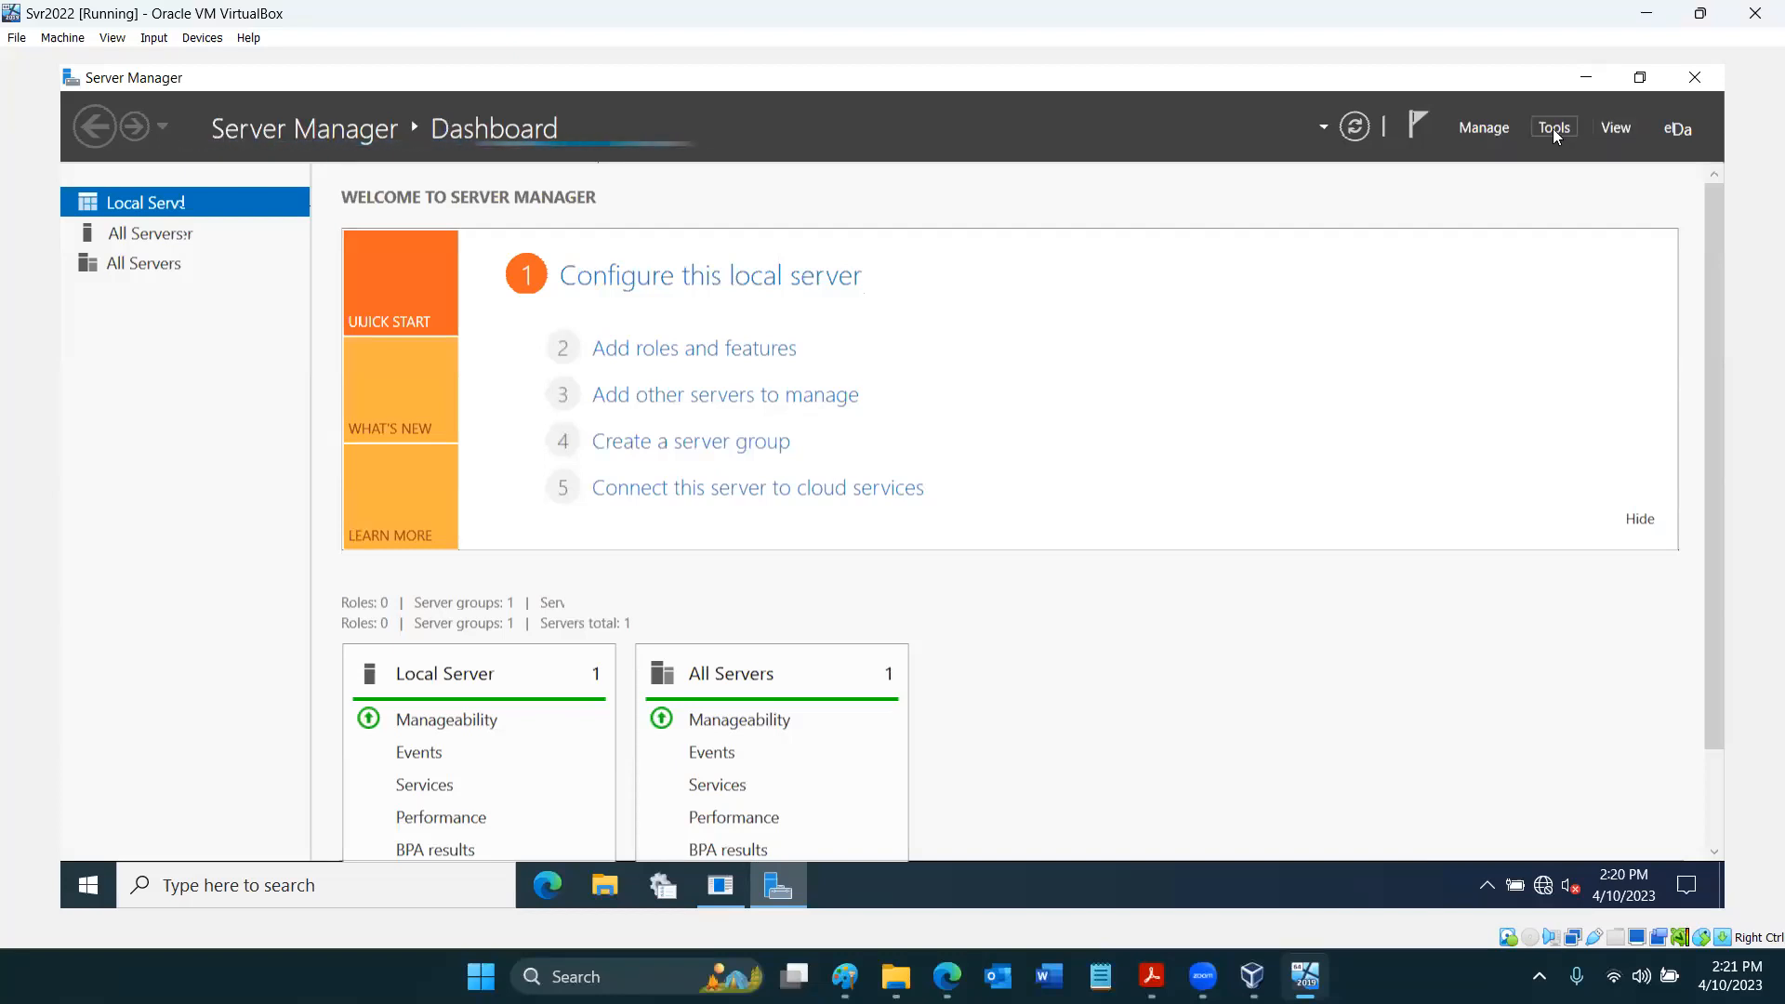
{"action": "left_click", "coordinate": [1553, 130]}
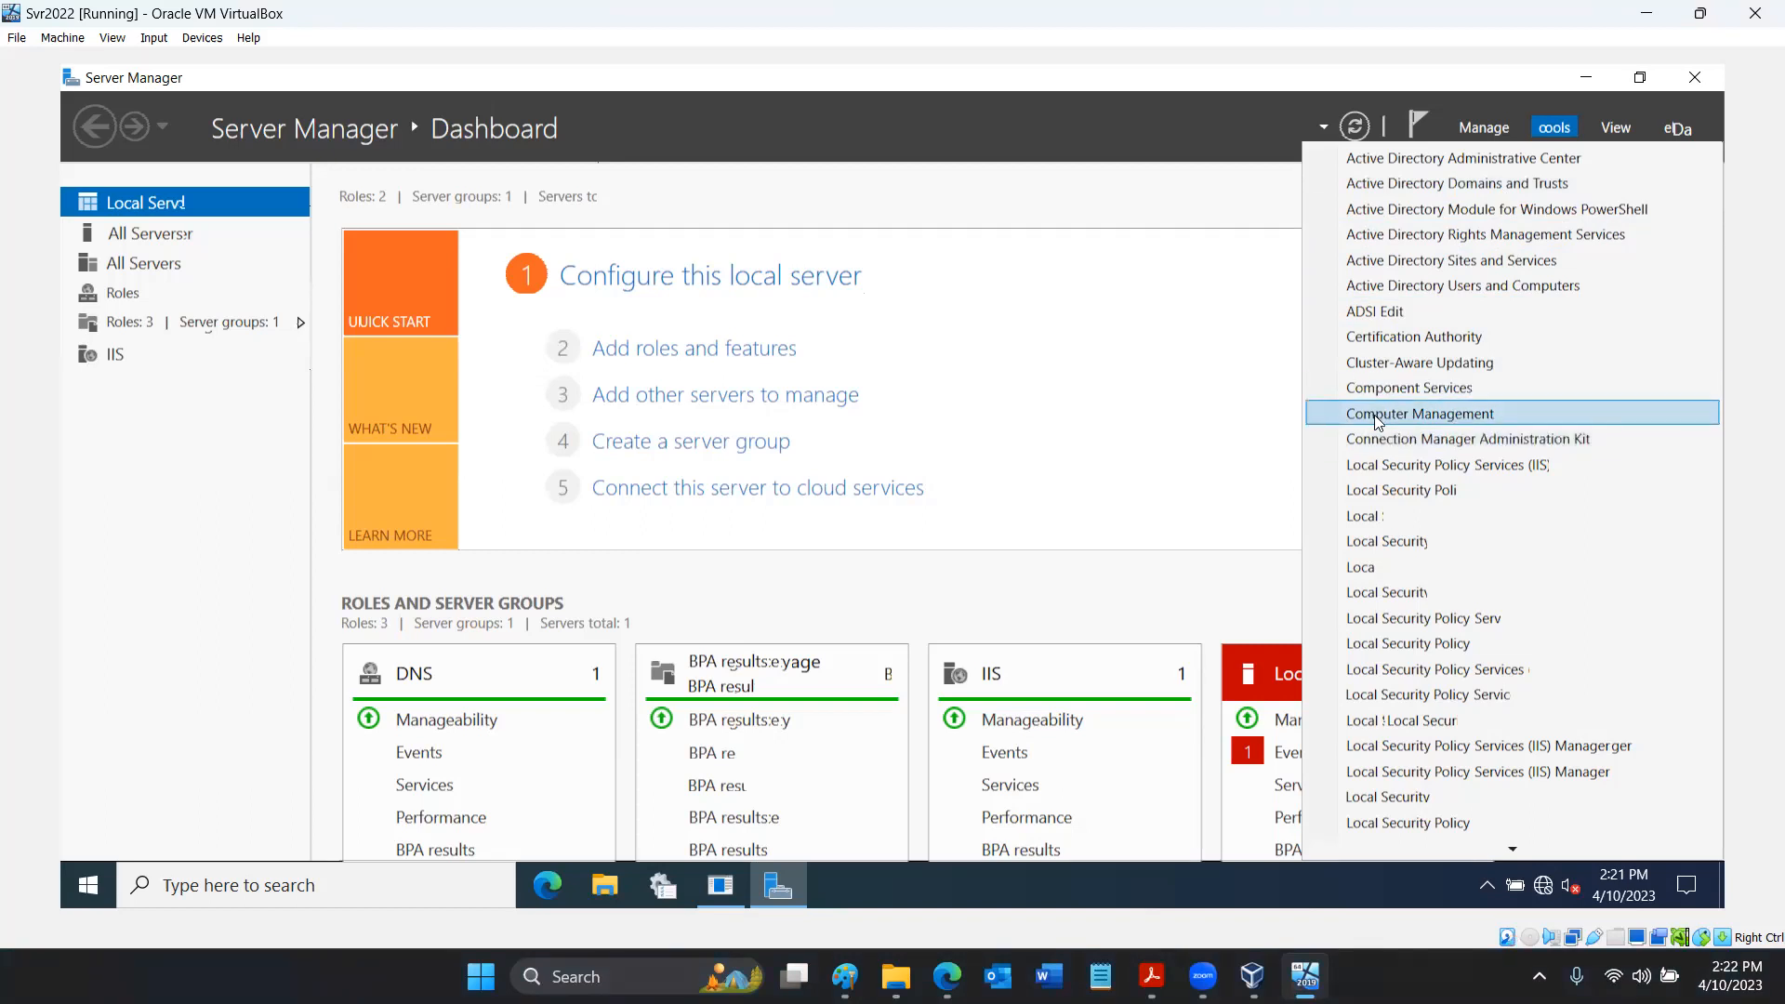
{"action": "left_click", "coordinate": [1407, 415]}
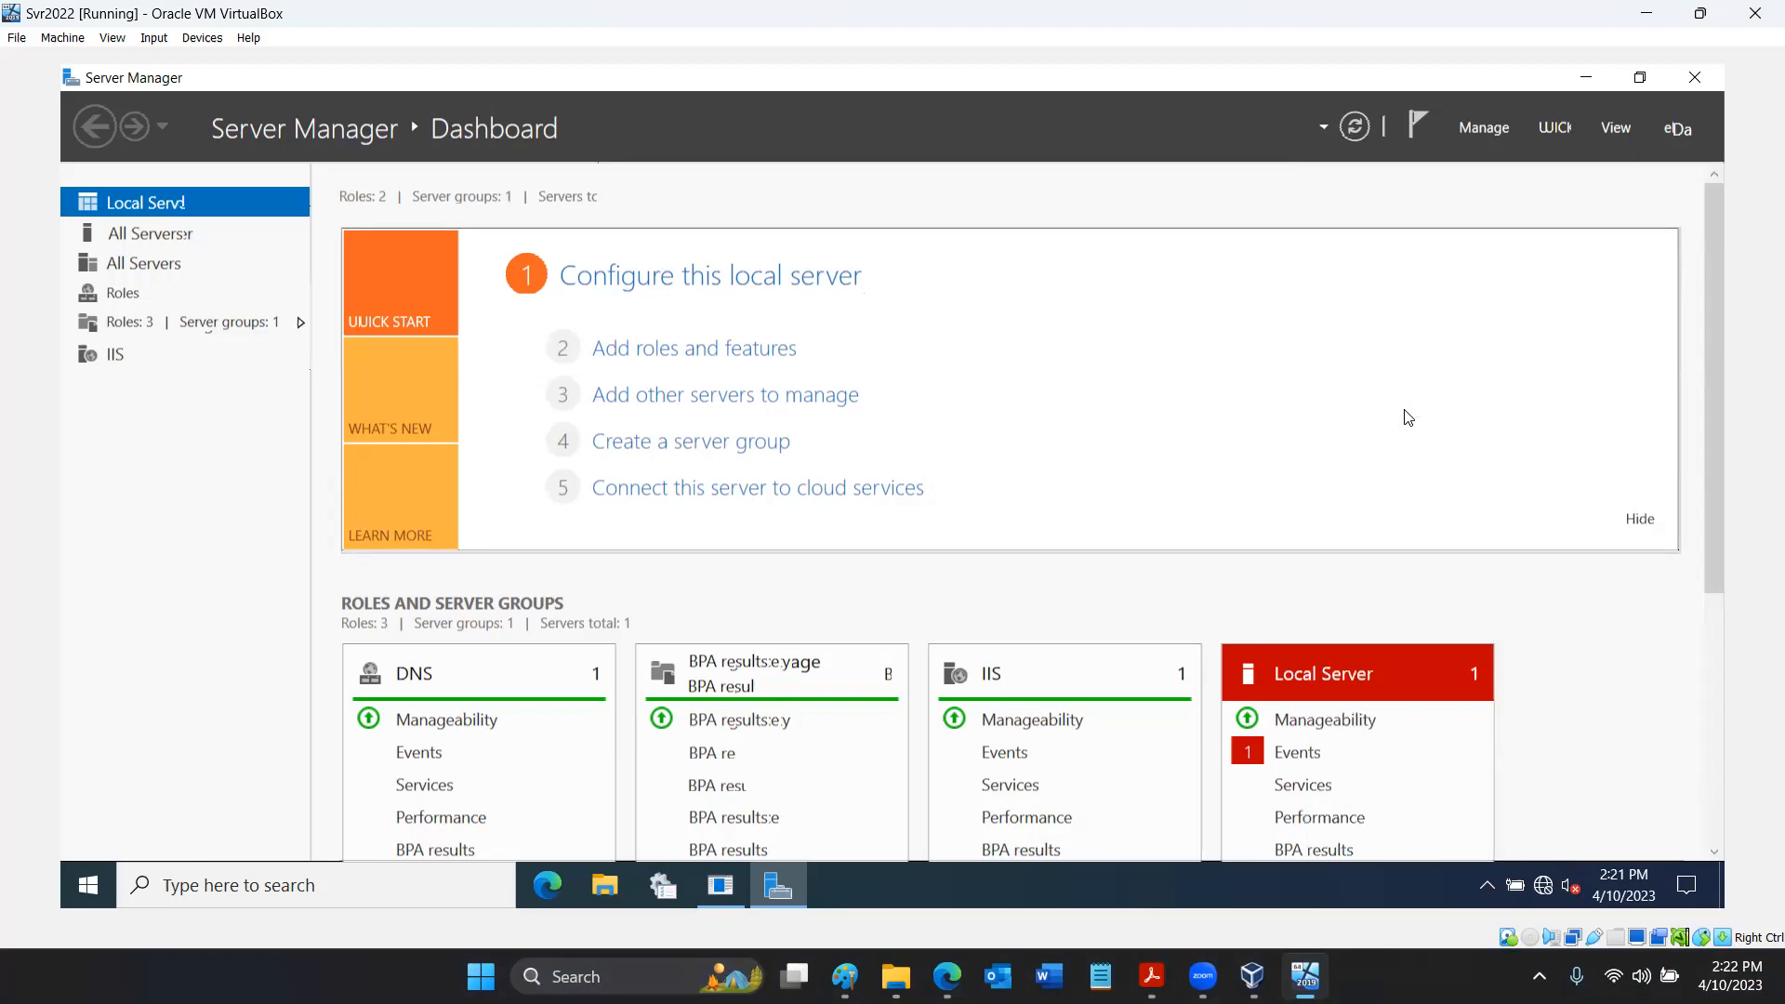
{"action": "left_click", "coordinate": [1576, 92]}
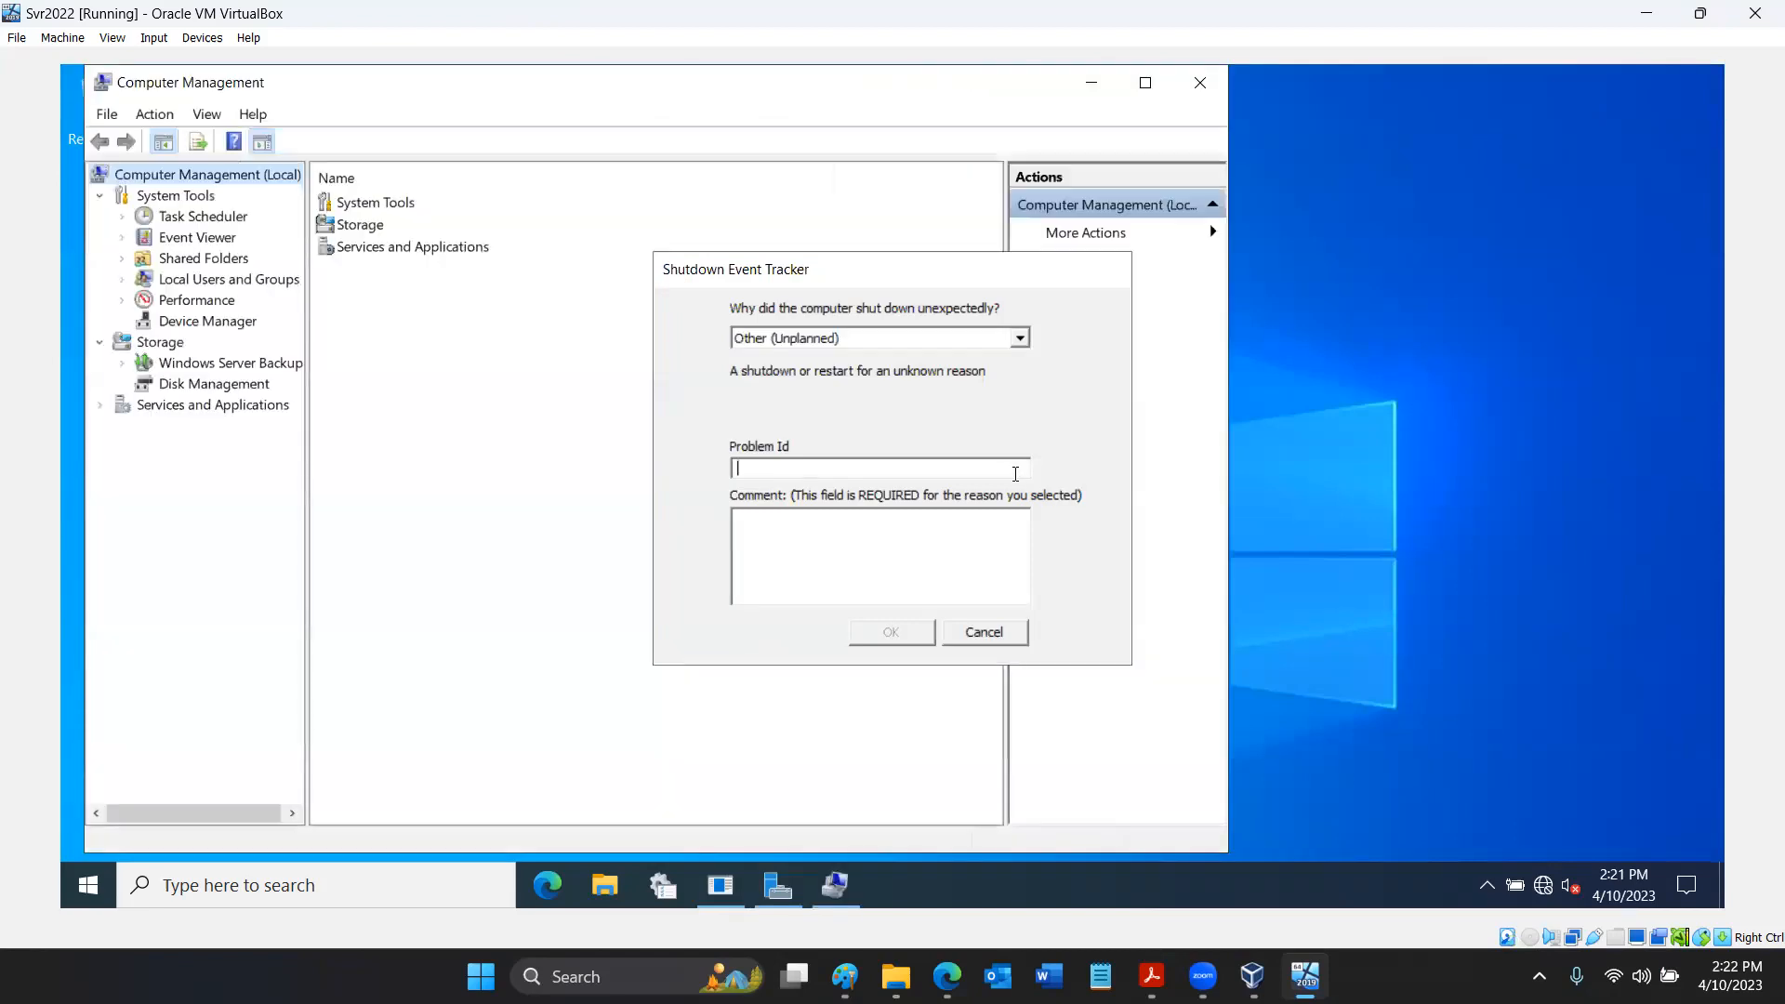
- Submit the Shutdown Event Tracker form with problem ID 001 and the comment "Power off."
{"action": "left_click", "coordinate": [1015, 474]}
{"action": "type", "text": "001"}
{"action": "left_click", "coordinate": [1006, 547]}
{"action": "type", "text": "Power off."}
{"action": "left_click", "coordinate": [925, 635]}
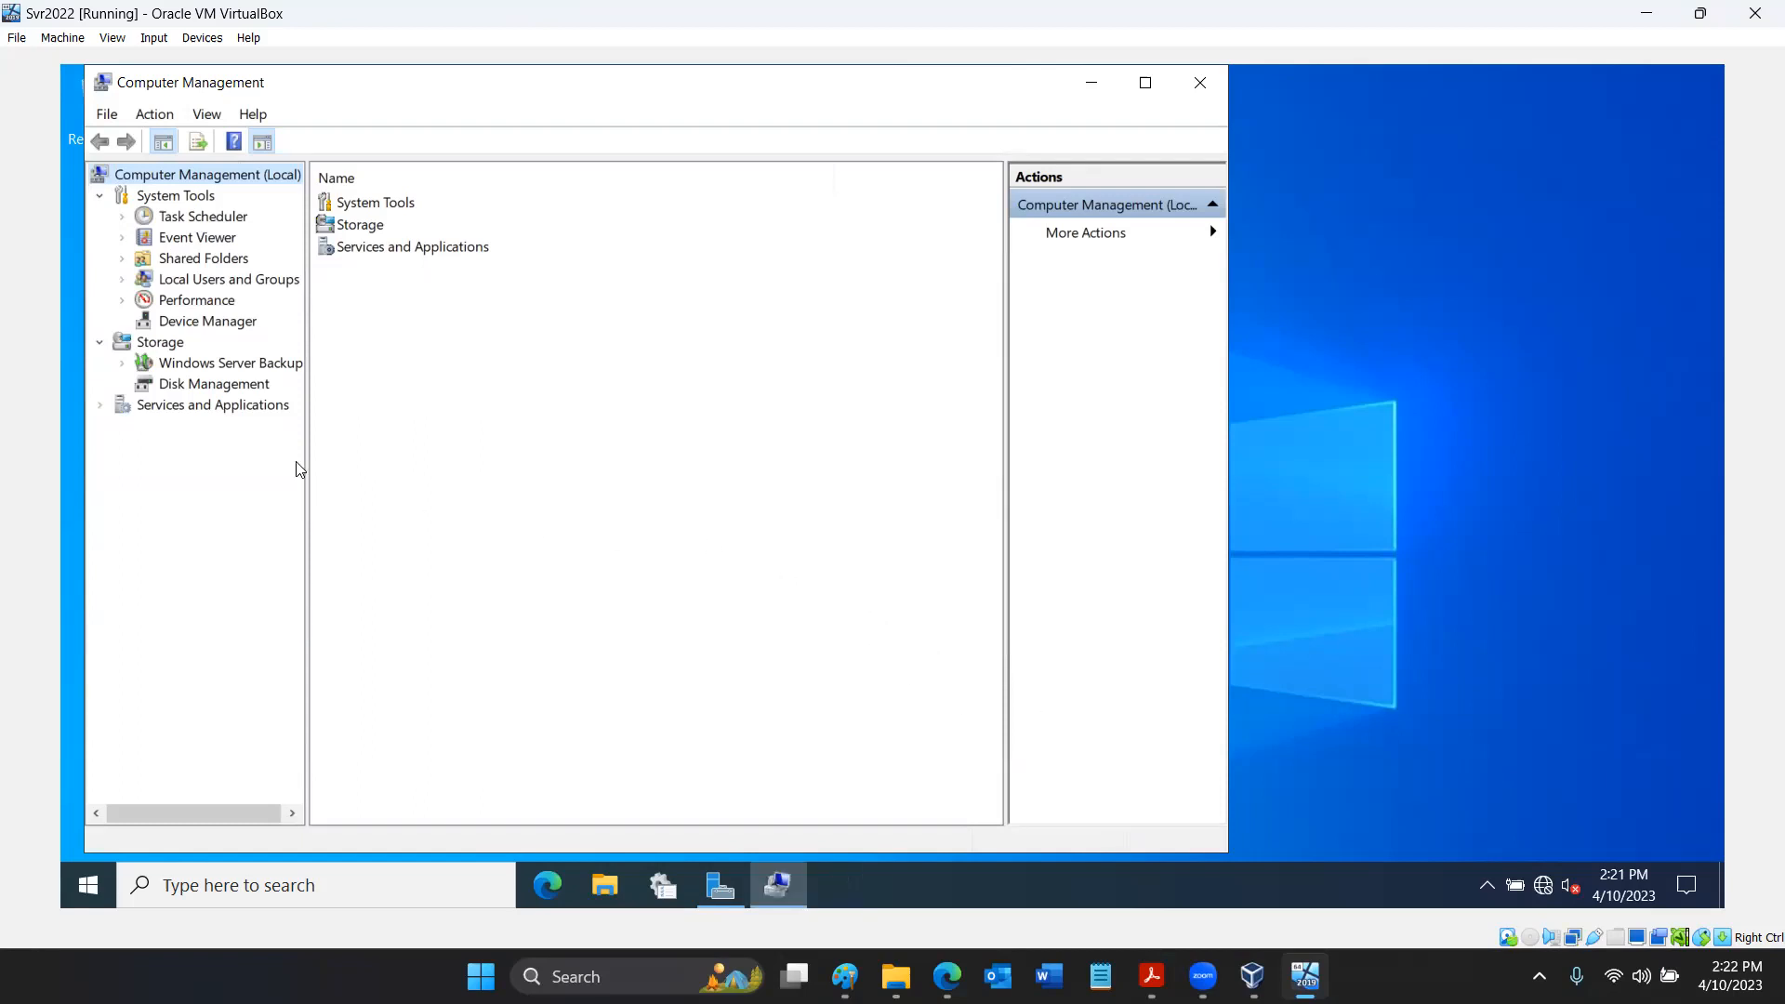
- Expand Local Users and Groups and the Event Viewer's Windows Logs, viewing the Security log and the Groups and Users folders
{"action": "left_click", "coordinate": [122, 280]}
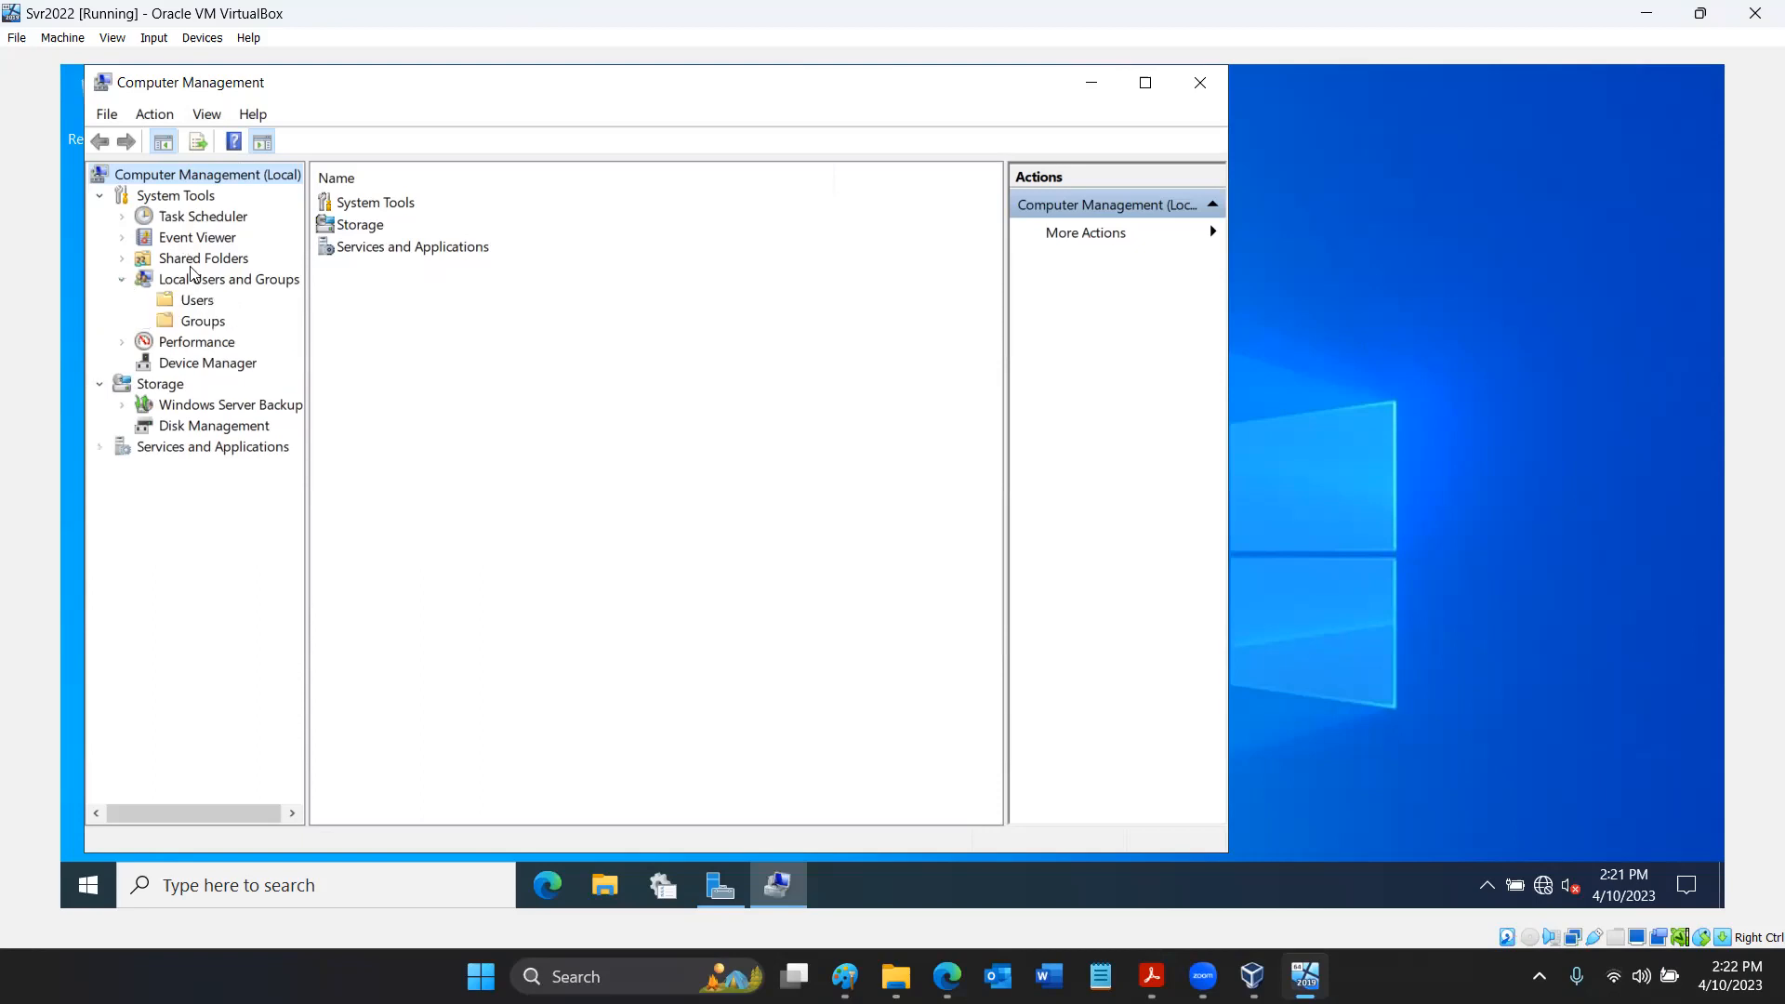
{"action": "left_click", "coordinate": [123, 238]}
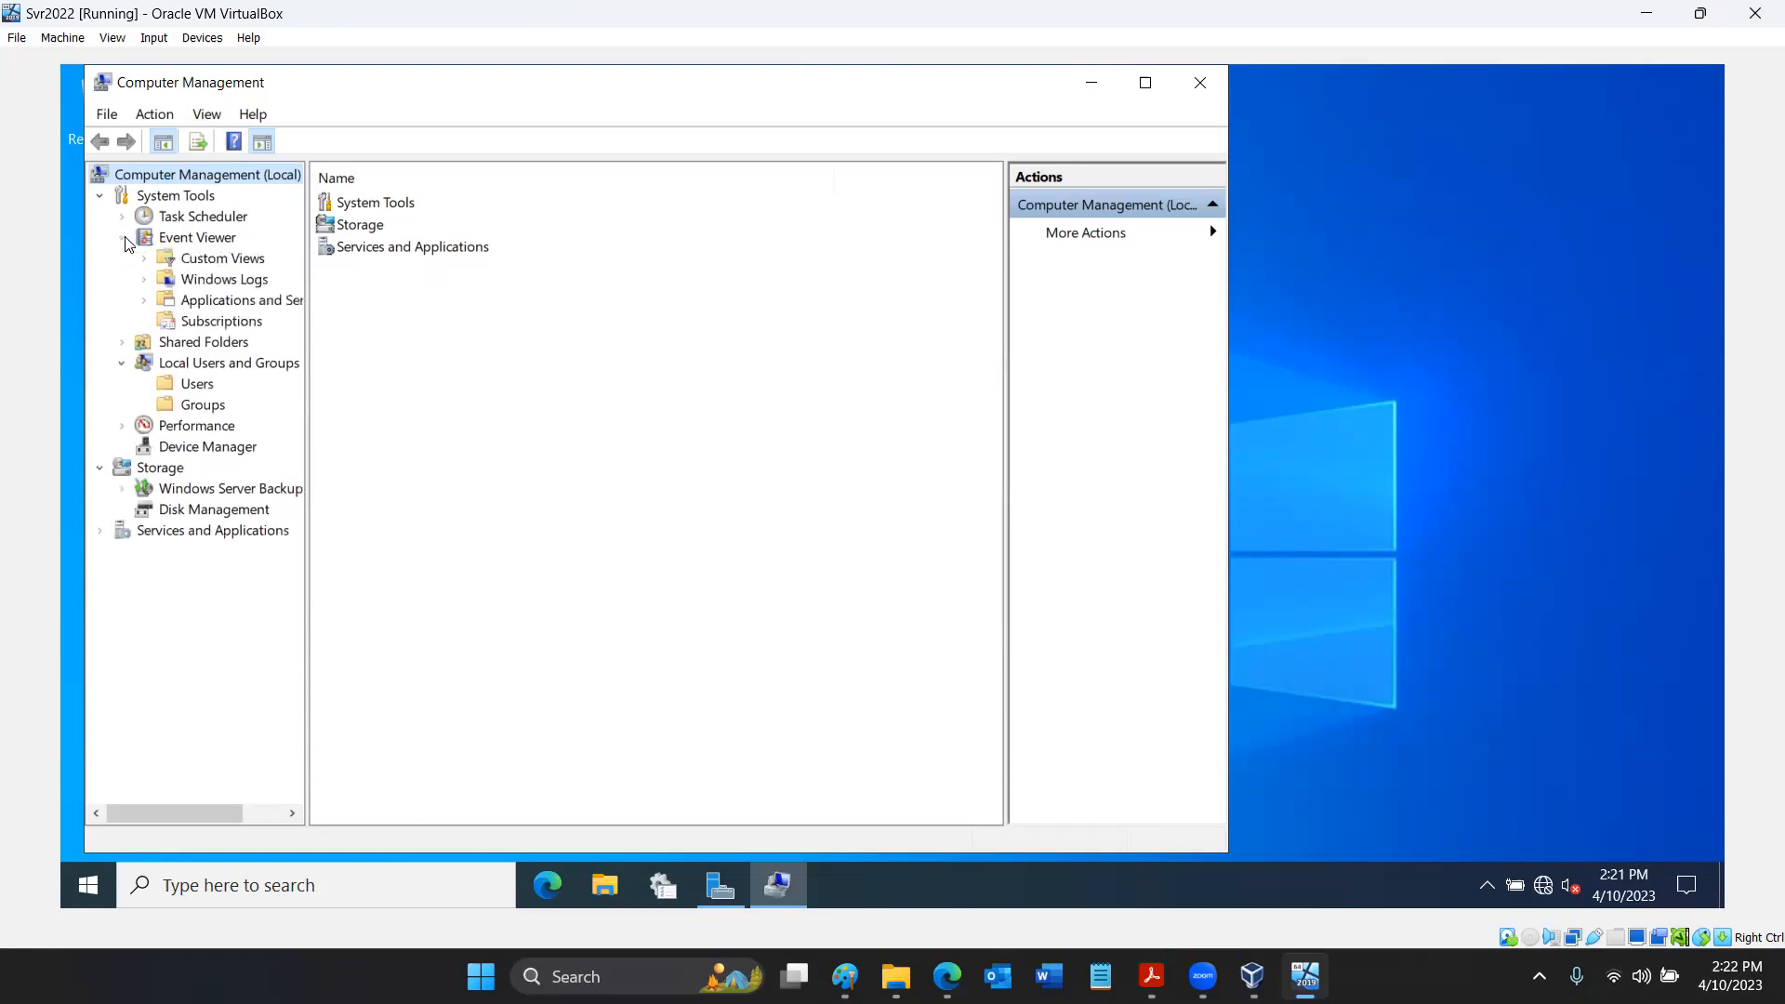
{"action": "left_click", "coordinate": [144, 280]}
{"action": "left_click", "coordinate": [215, 321]}
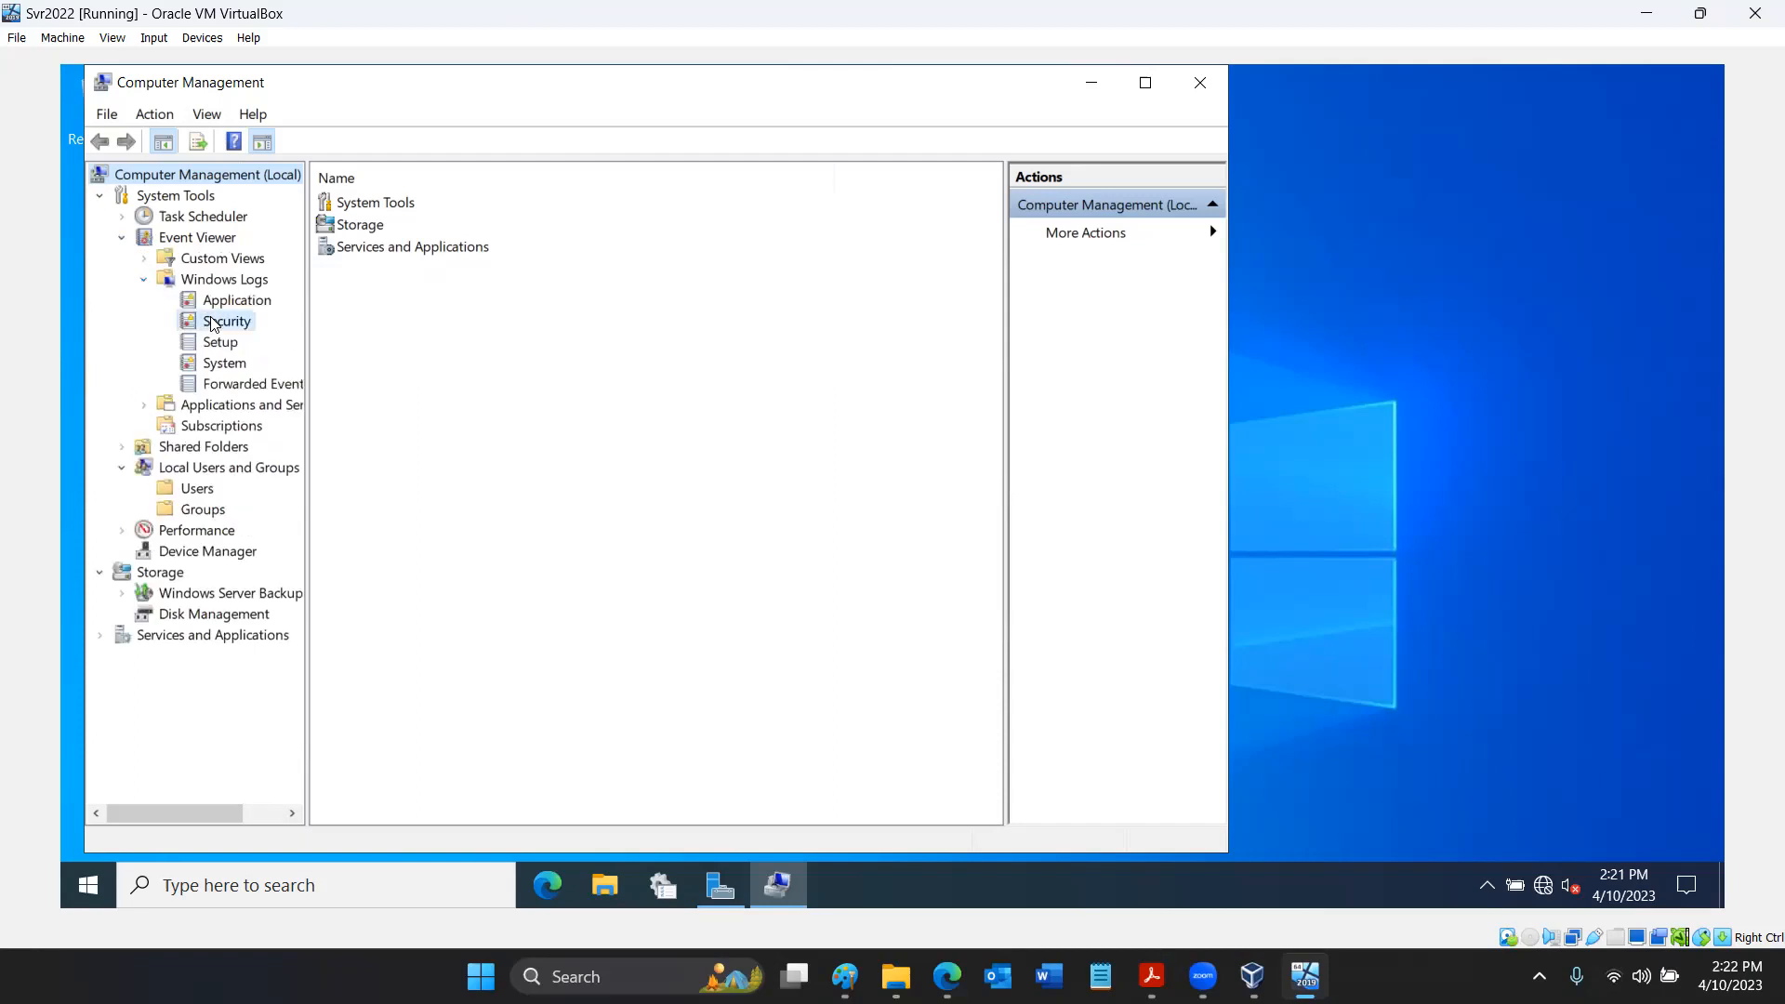
{"action": "left_click", "coordinate": [200, 510]}
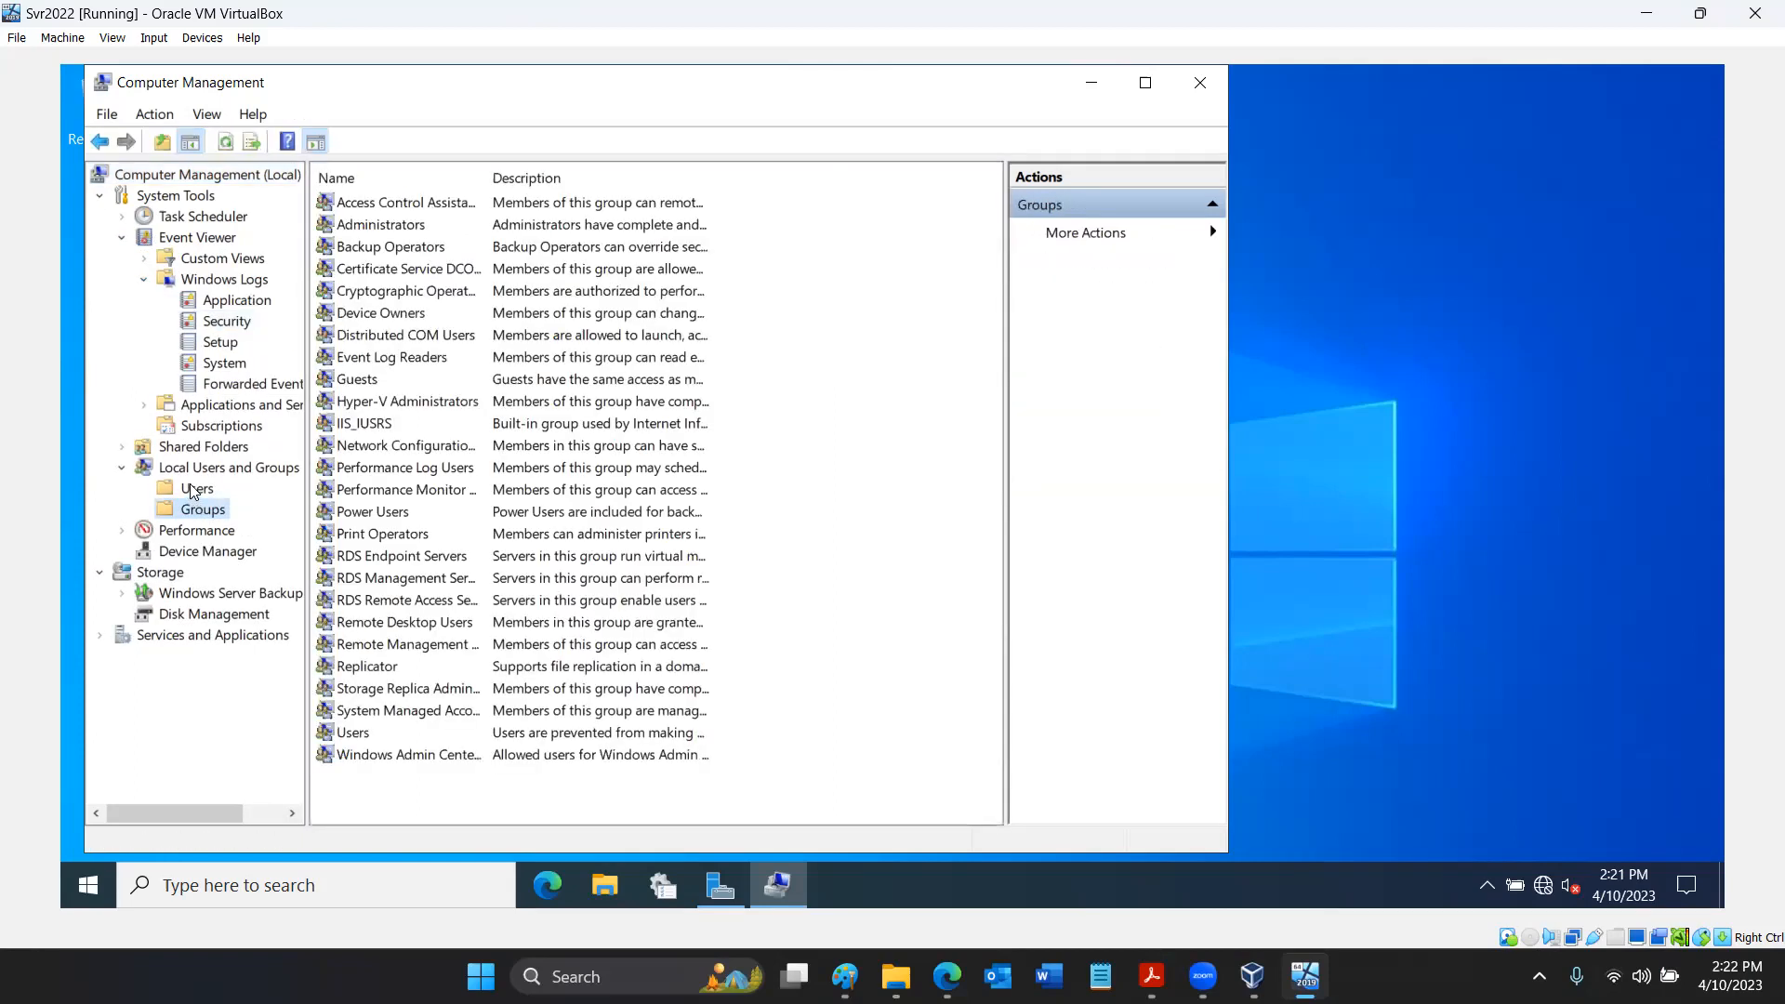
{"action": "left_click", "coordinate": [189, 485]}
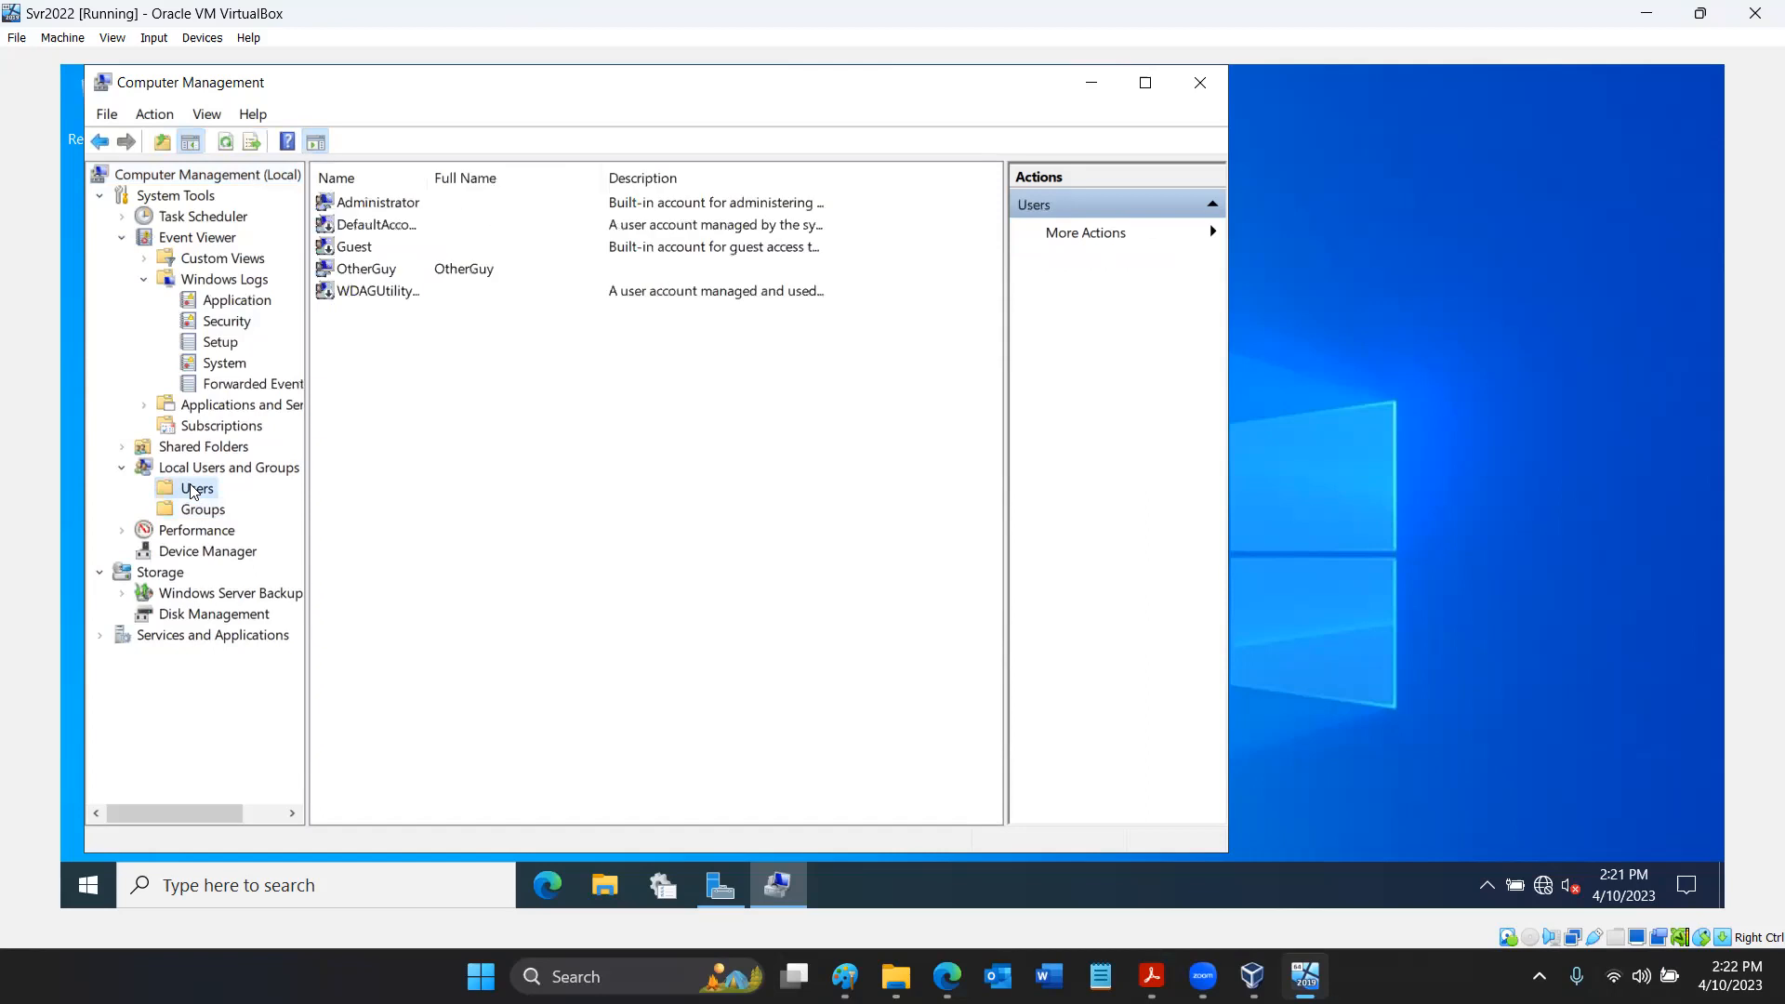
- View the Device Manager categories, select Network adapters, and return to the Computer Management (Local) root
{"action": "left_click", "coordinate": [189, 551]}
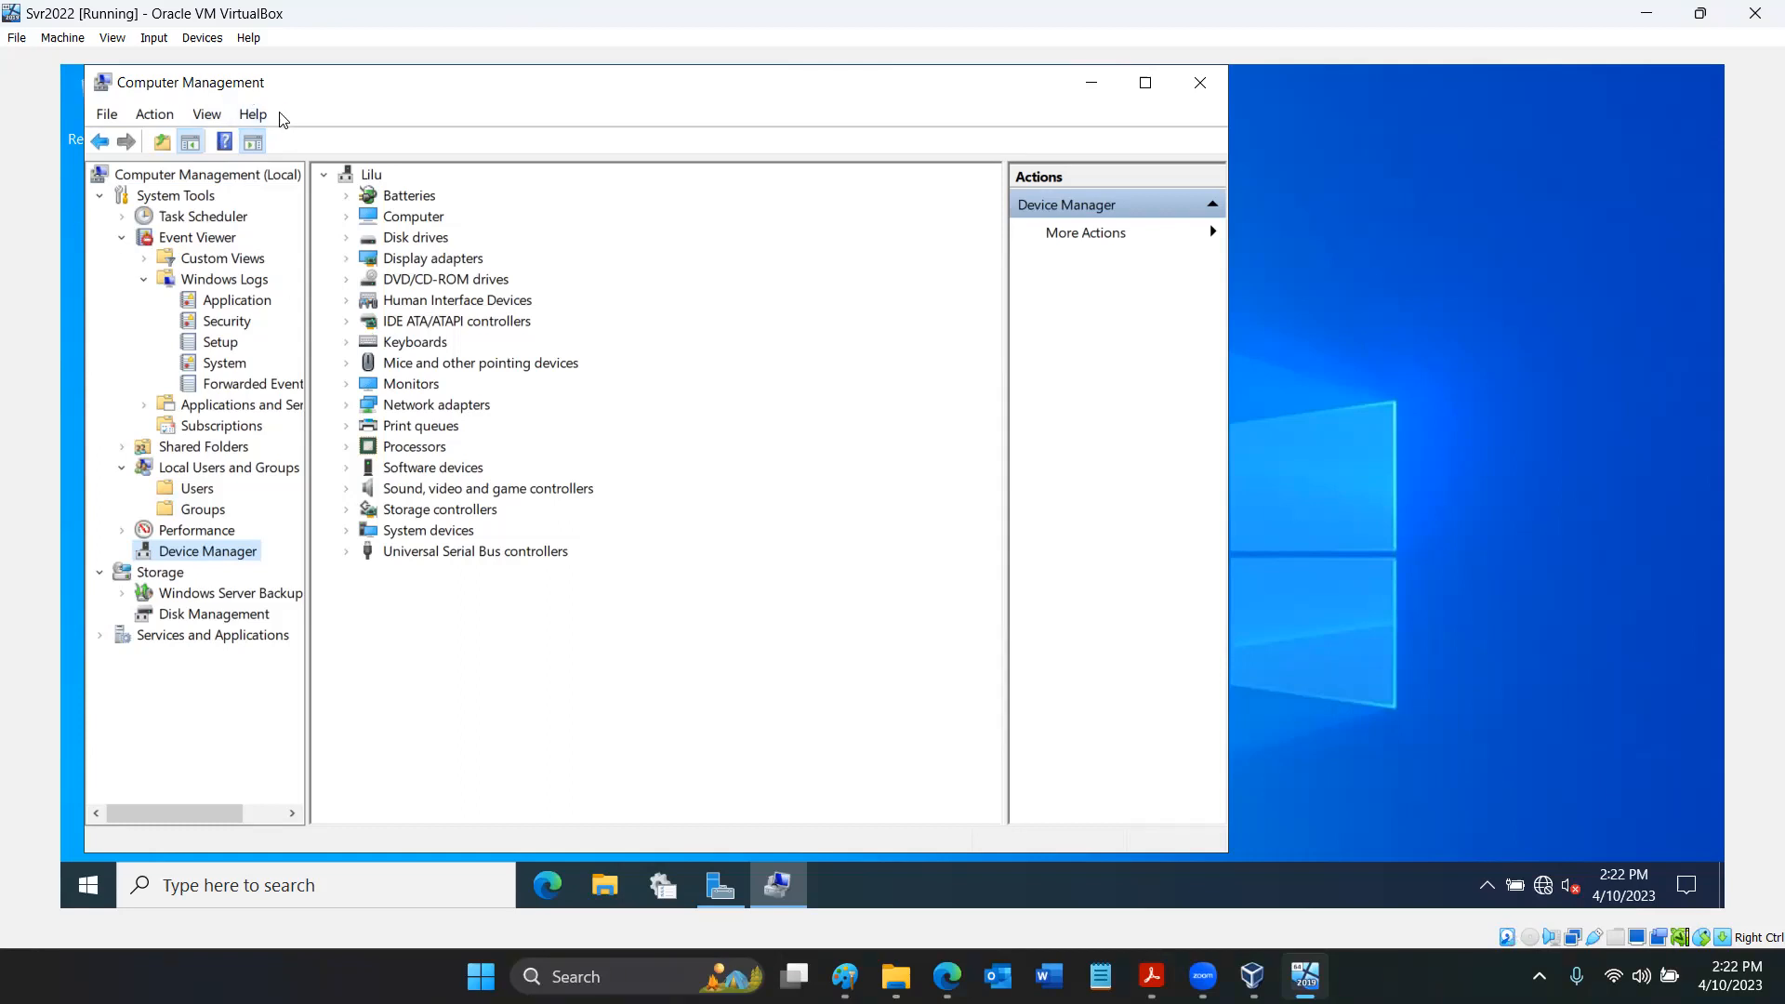
{"action": "left_click", "coordinate": [108, 117]}
{"action": "mouse_move", "coordinate": [144, 118]}
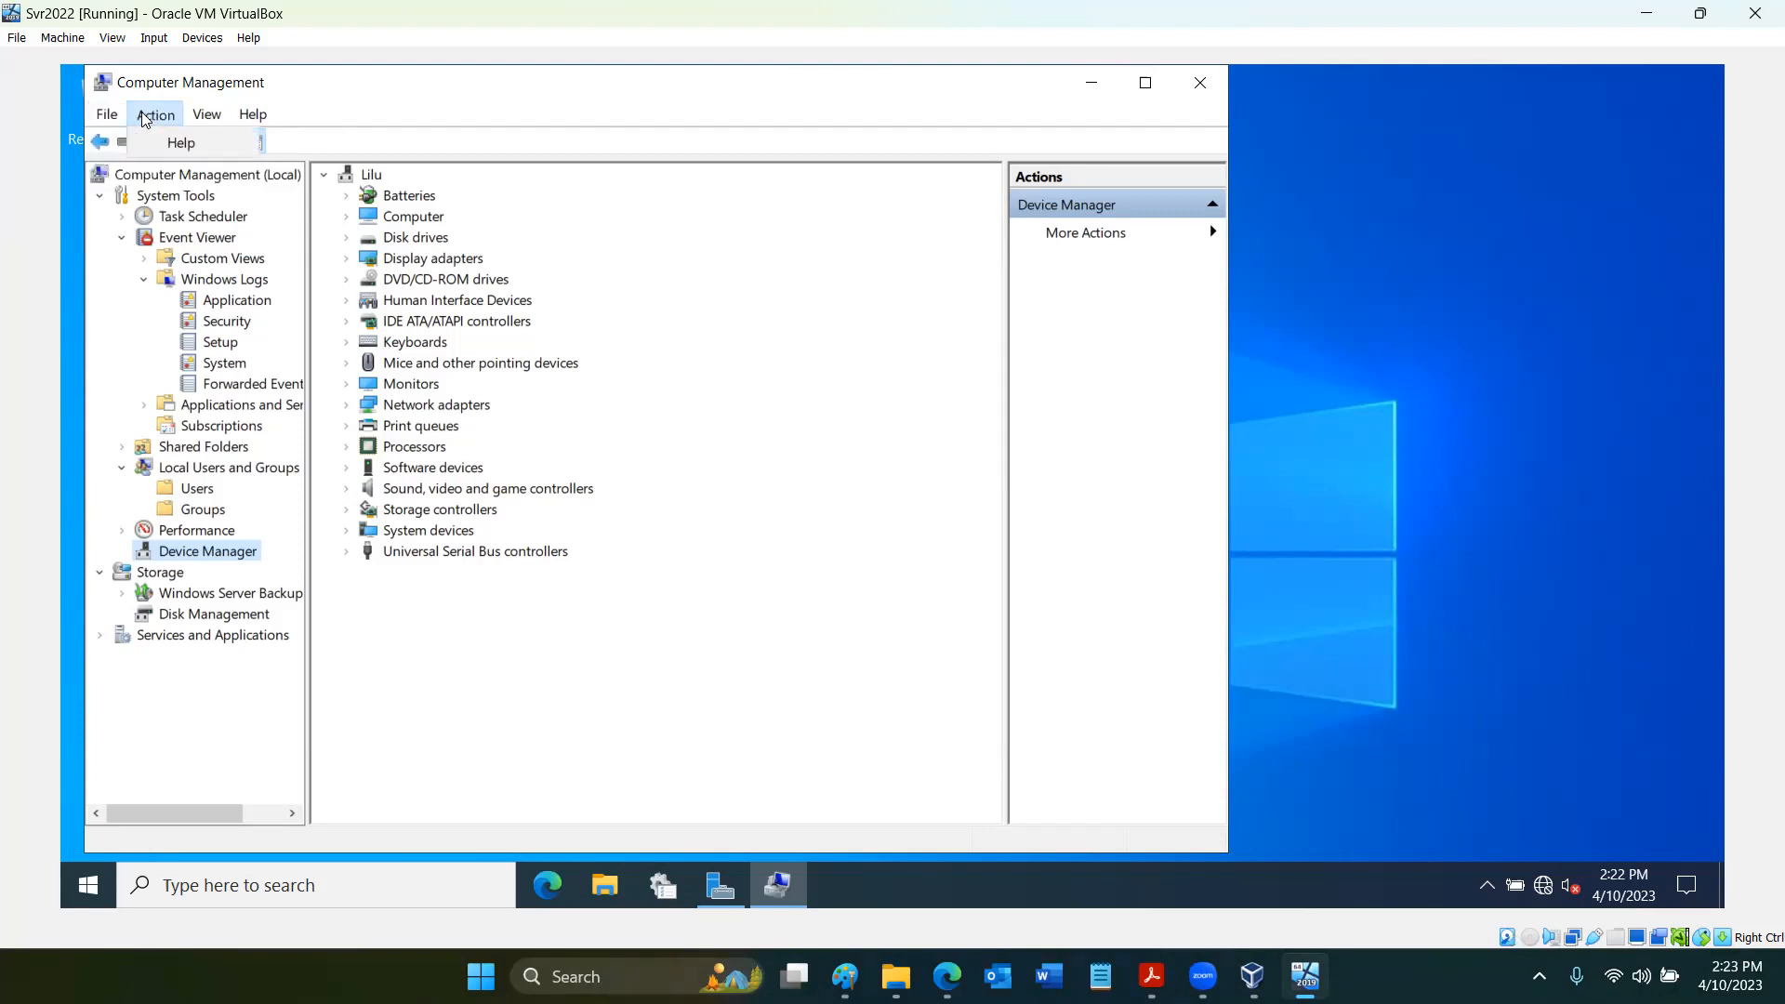
{"action": "left_click", "coordinate": [439, 407]}
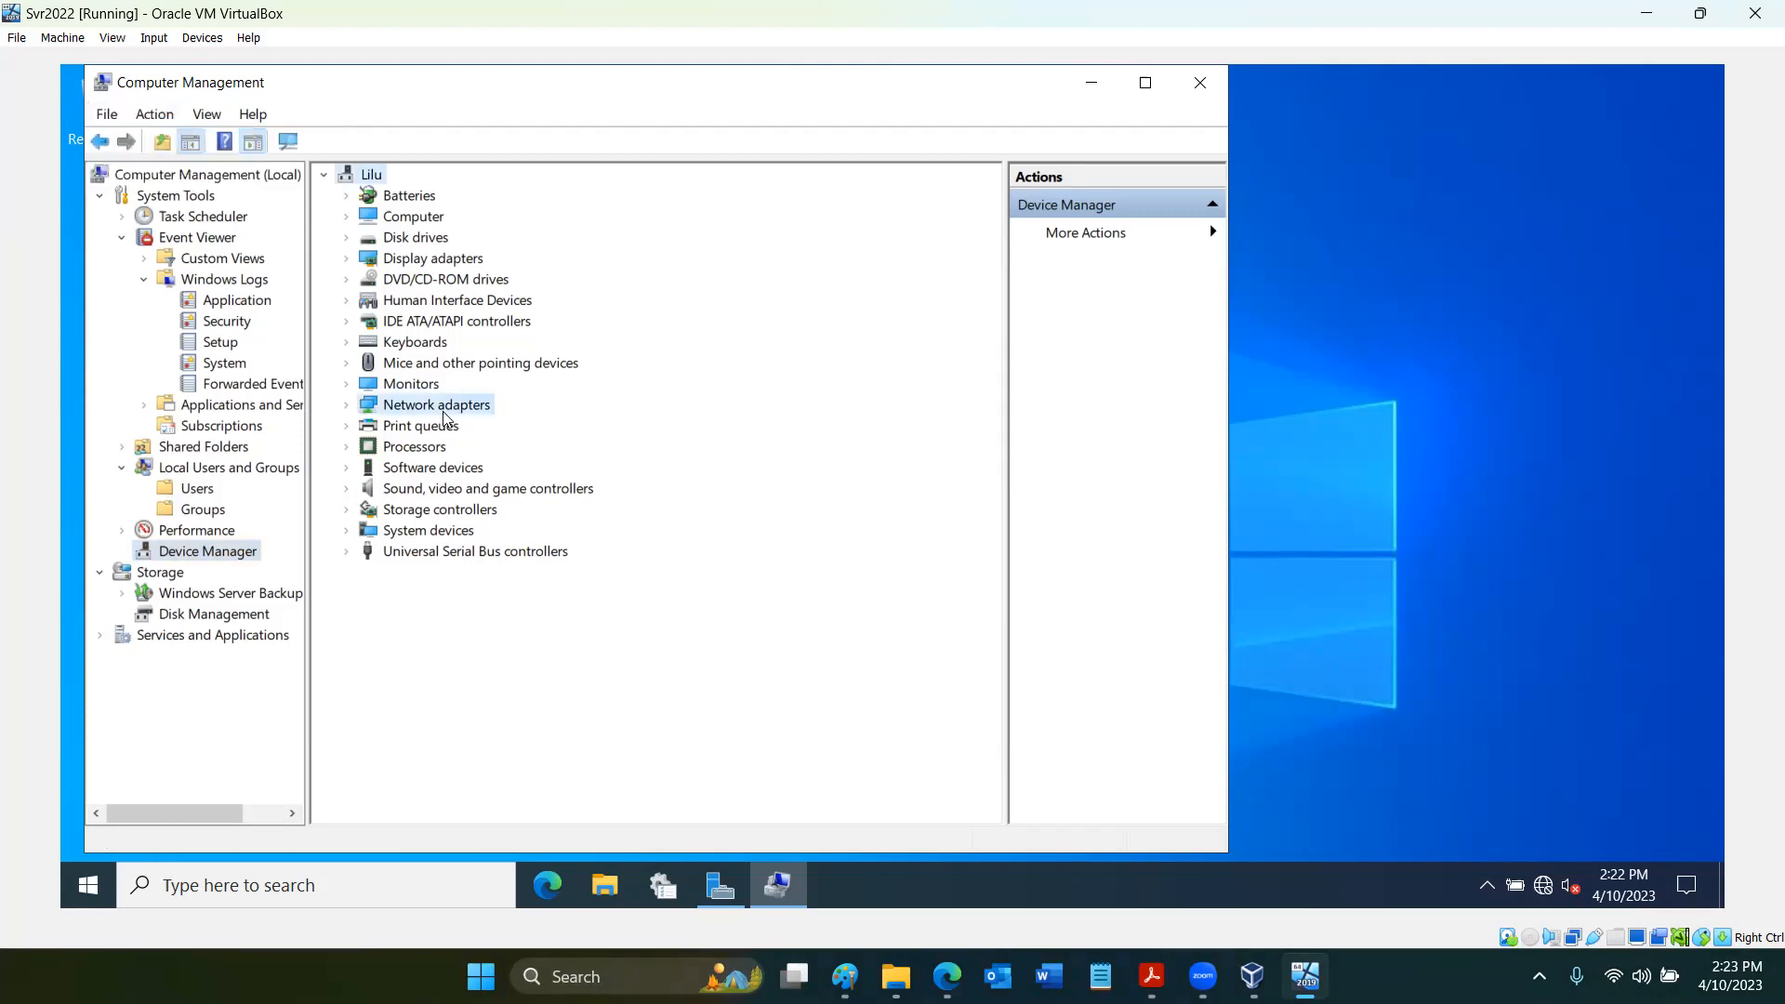
{"action": "left_click", "coordinate": [245, 180]}
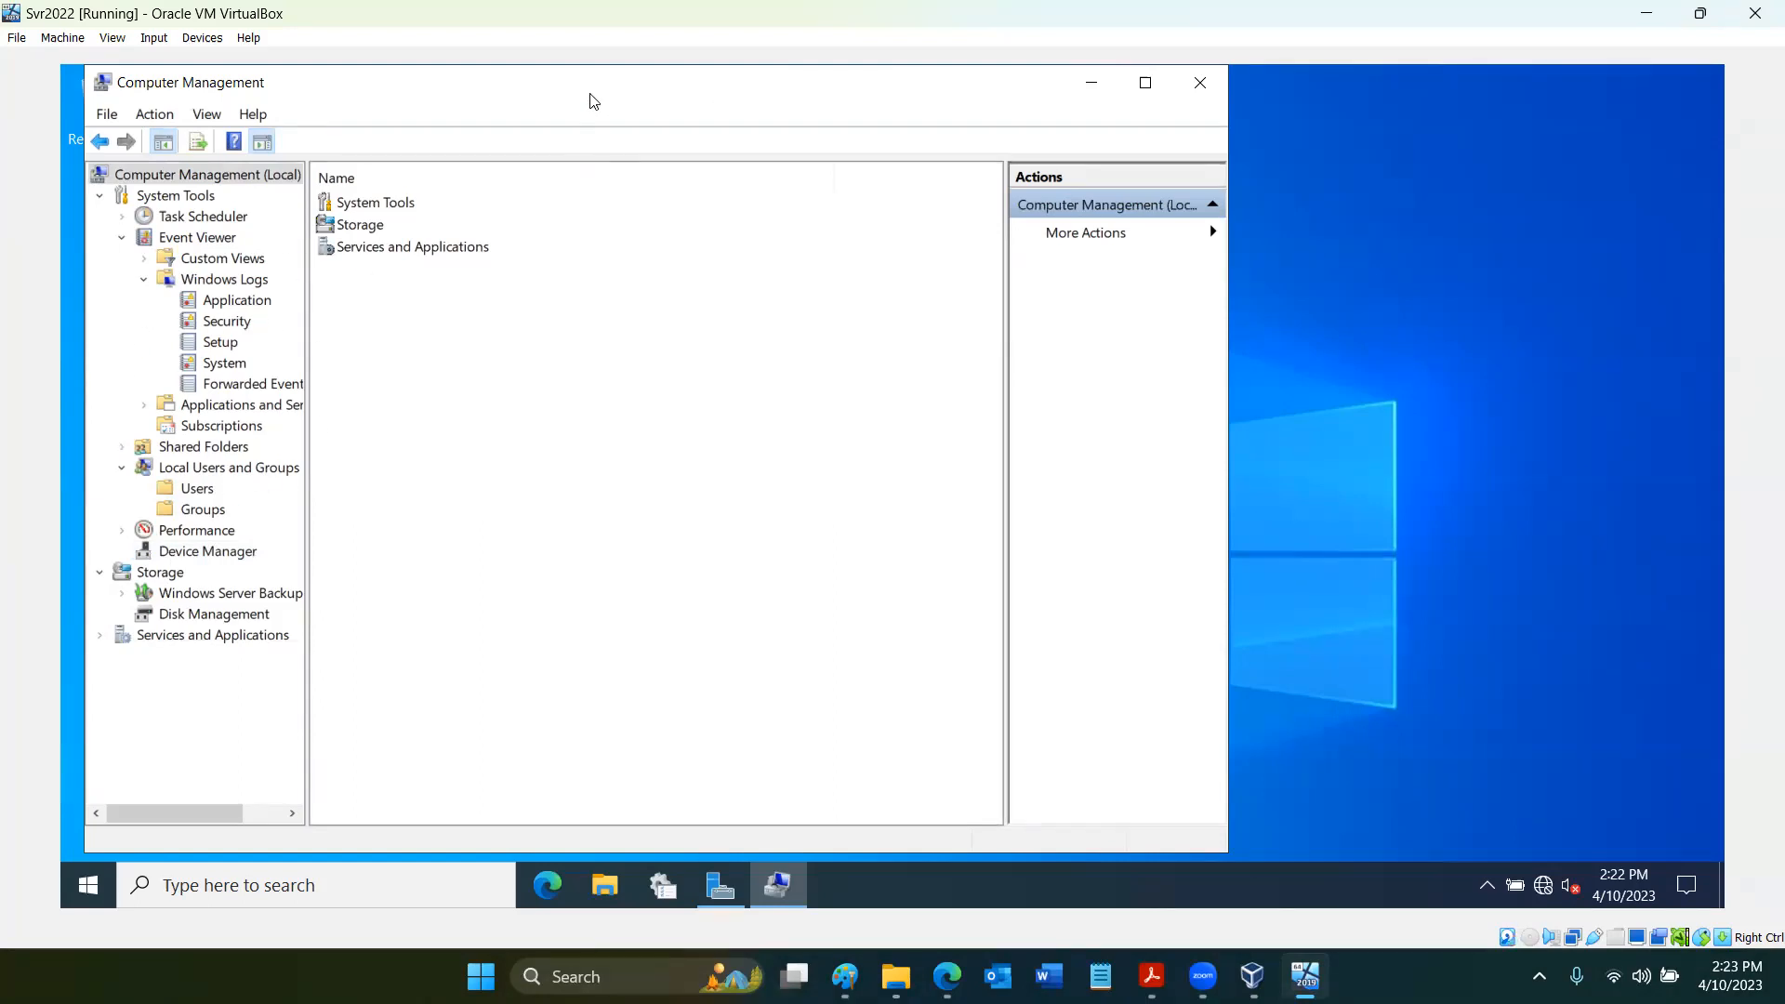
{"action": "left_click_drag", "start_coordinate": [593, 100], "coordinate": [640, 122]}
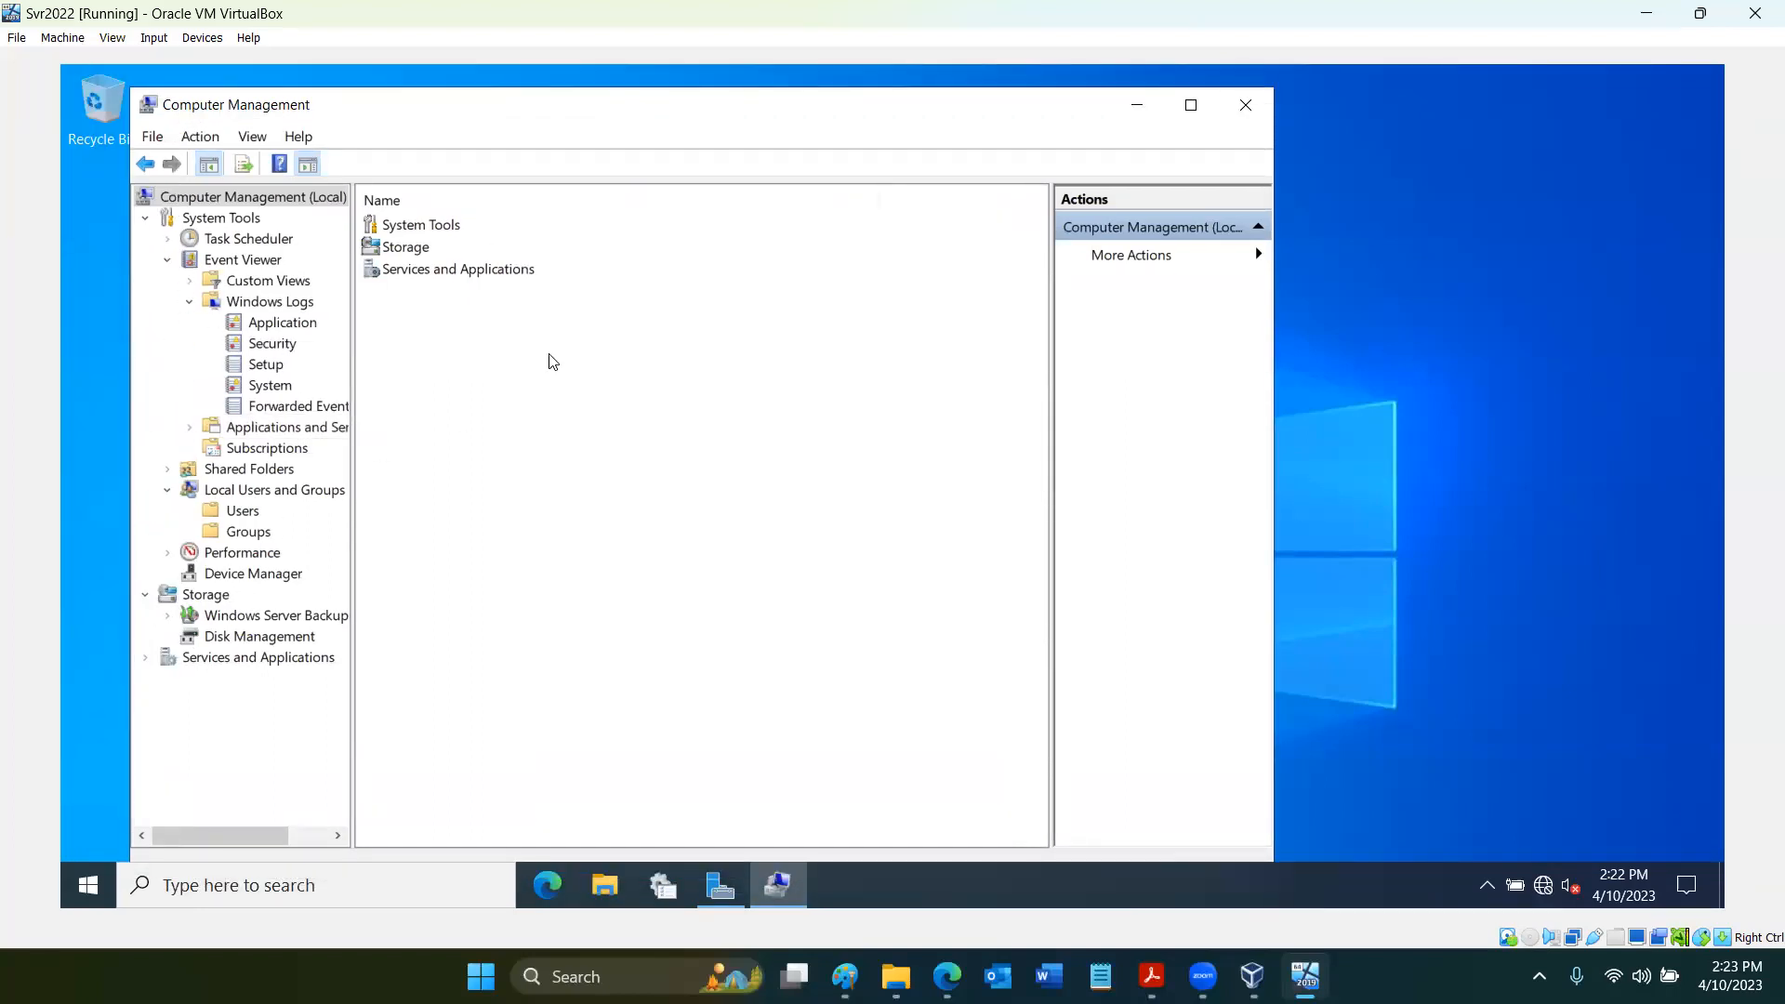
- View the Setup log and the Disk Management volumes with the Computer Management window maximized
{"action": "left_click", "coordinate": [280, 368]}
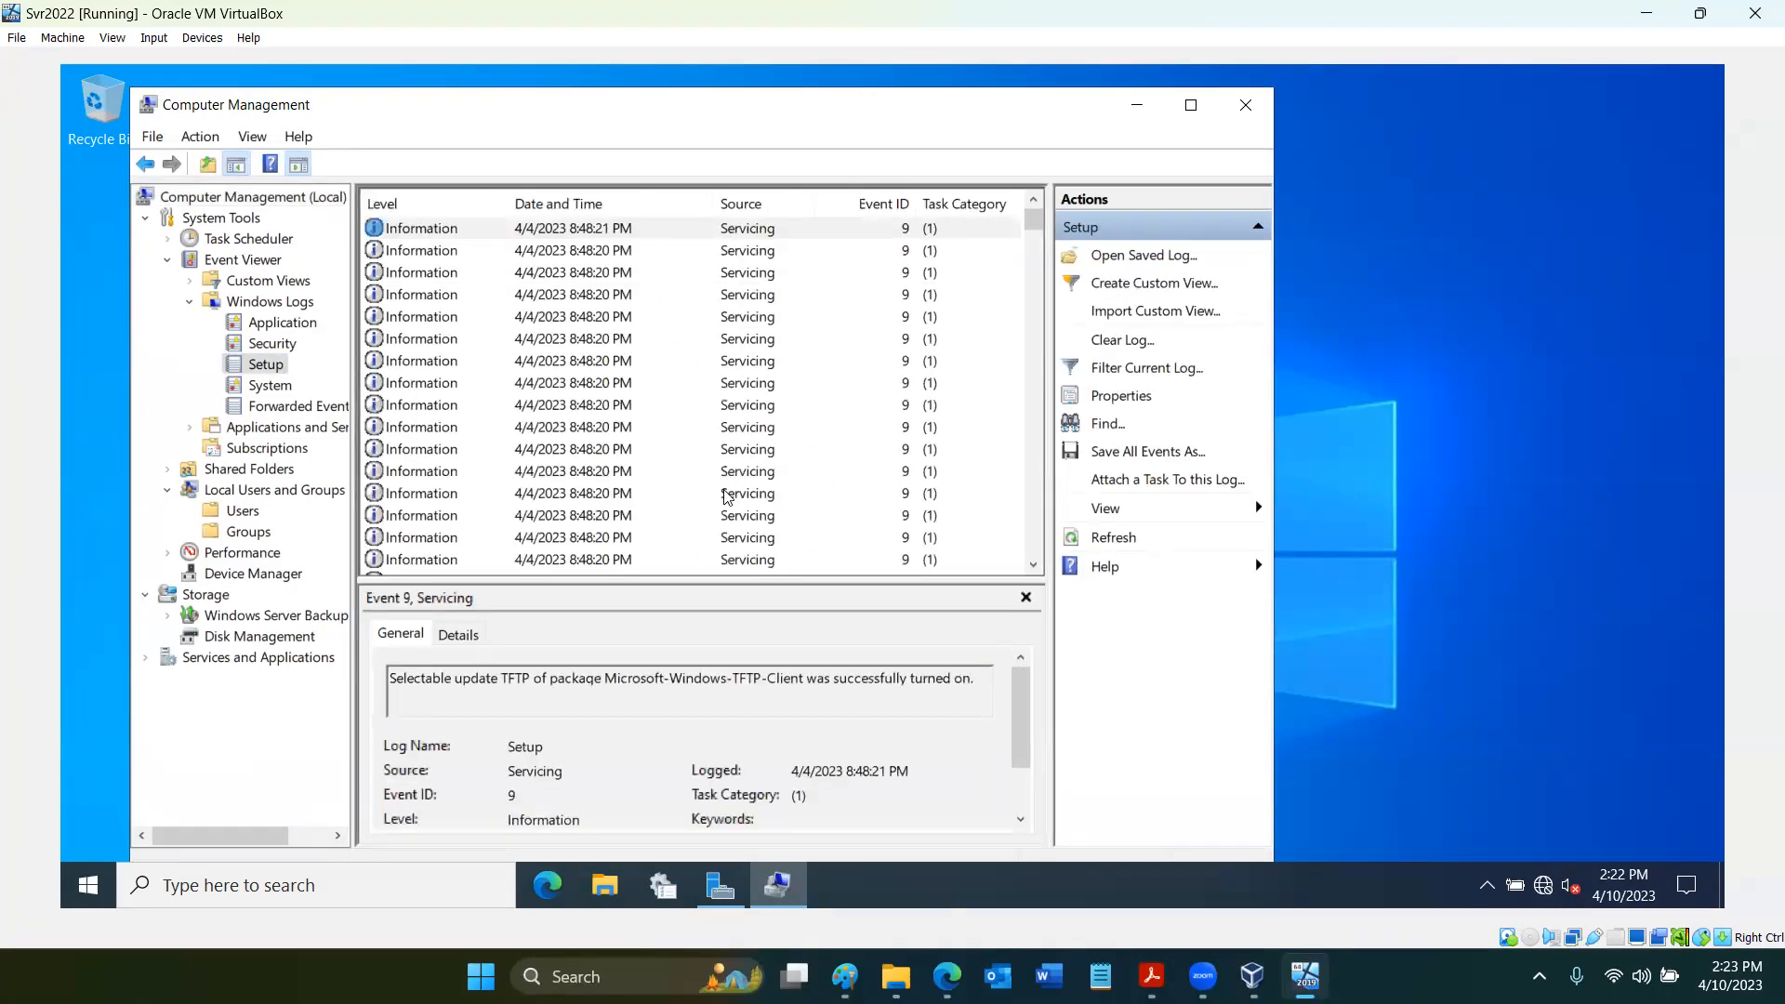
{"action": "left_click", "coordinate": [302, 638]}
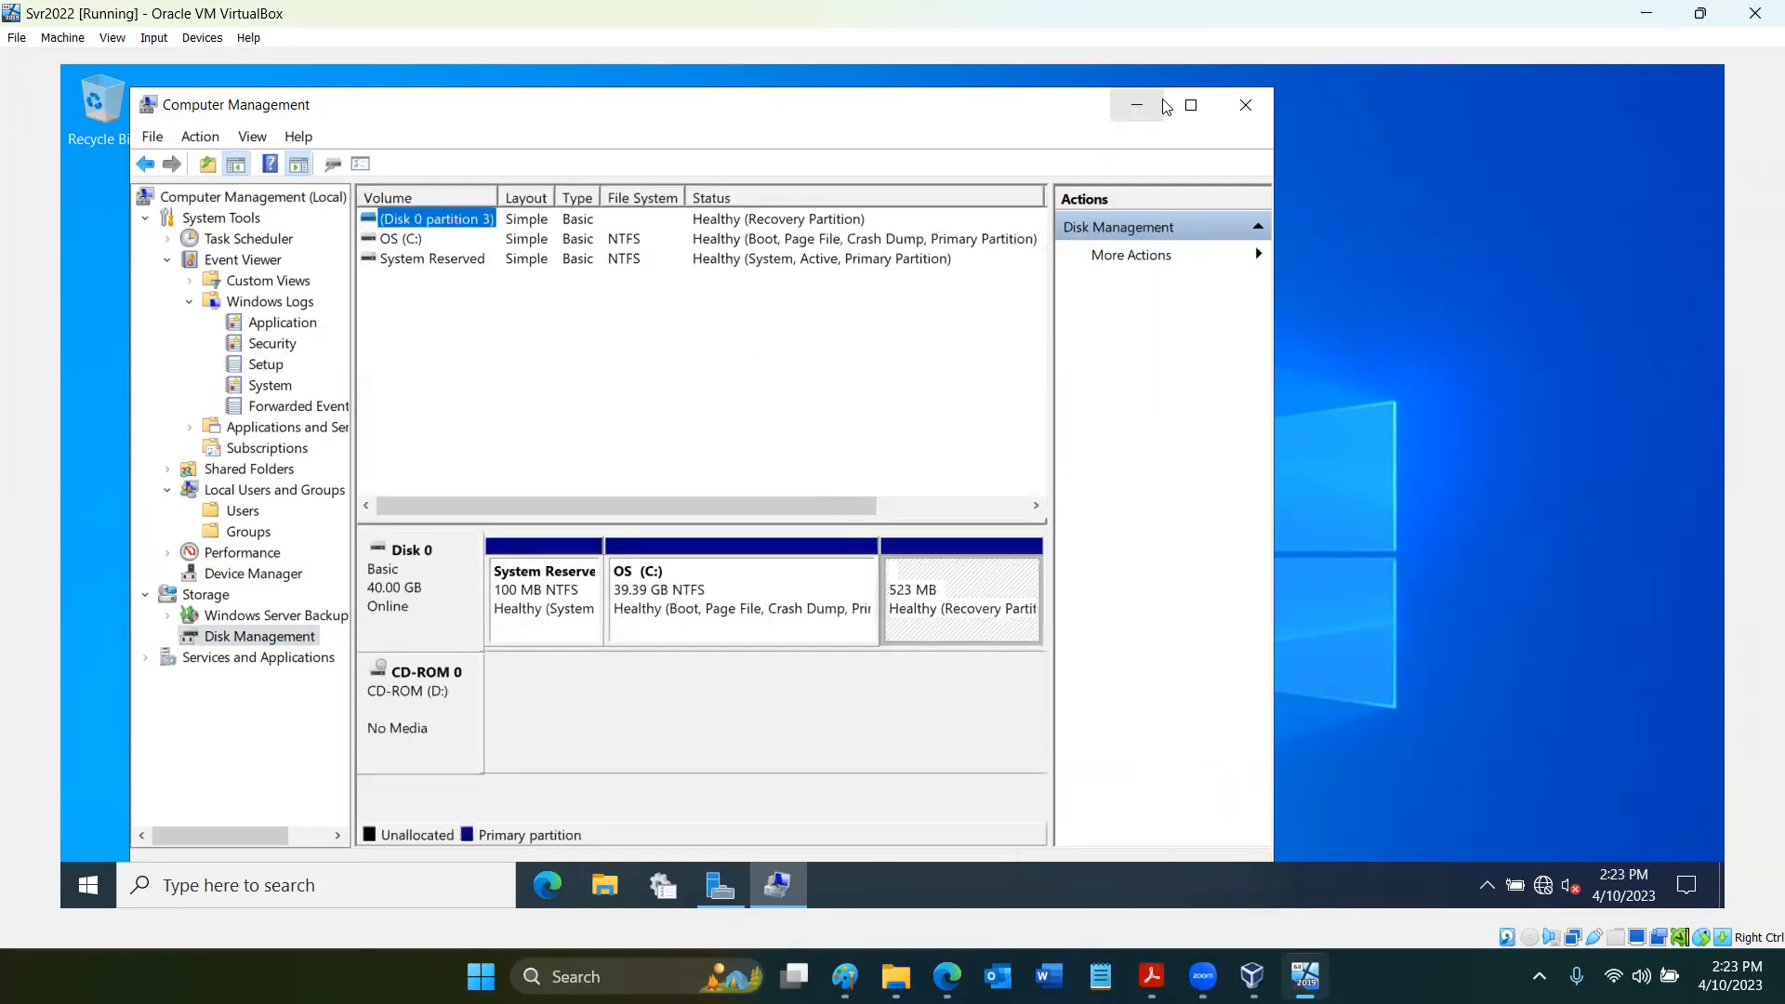
{"action": "left_click", "coordinate": [1190, 105]}
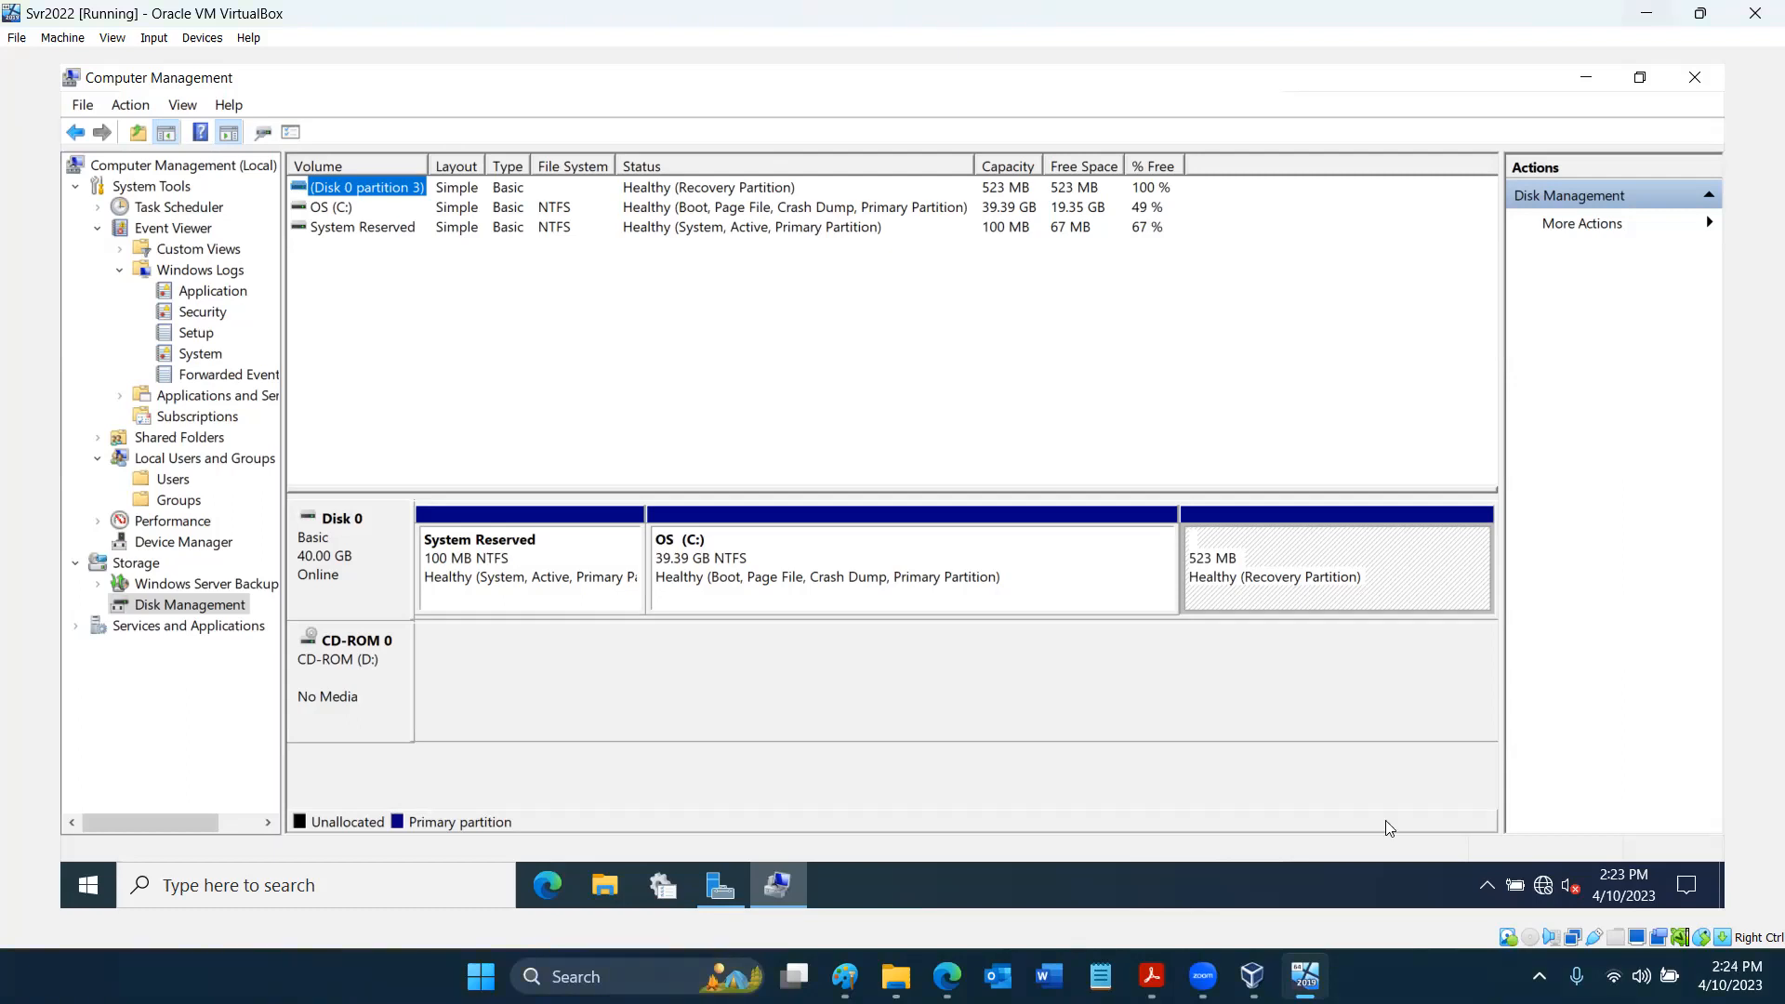
- Revisit the Windows Admin Center poster in Acrobat Reader and switch back to the Svr2022 machine
{"action": "mouse_move", "coordinate": [1152, 976]}
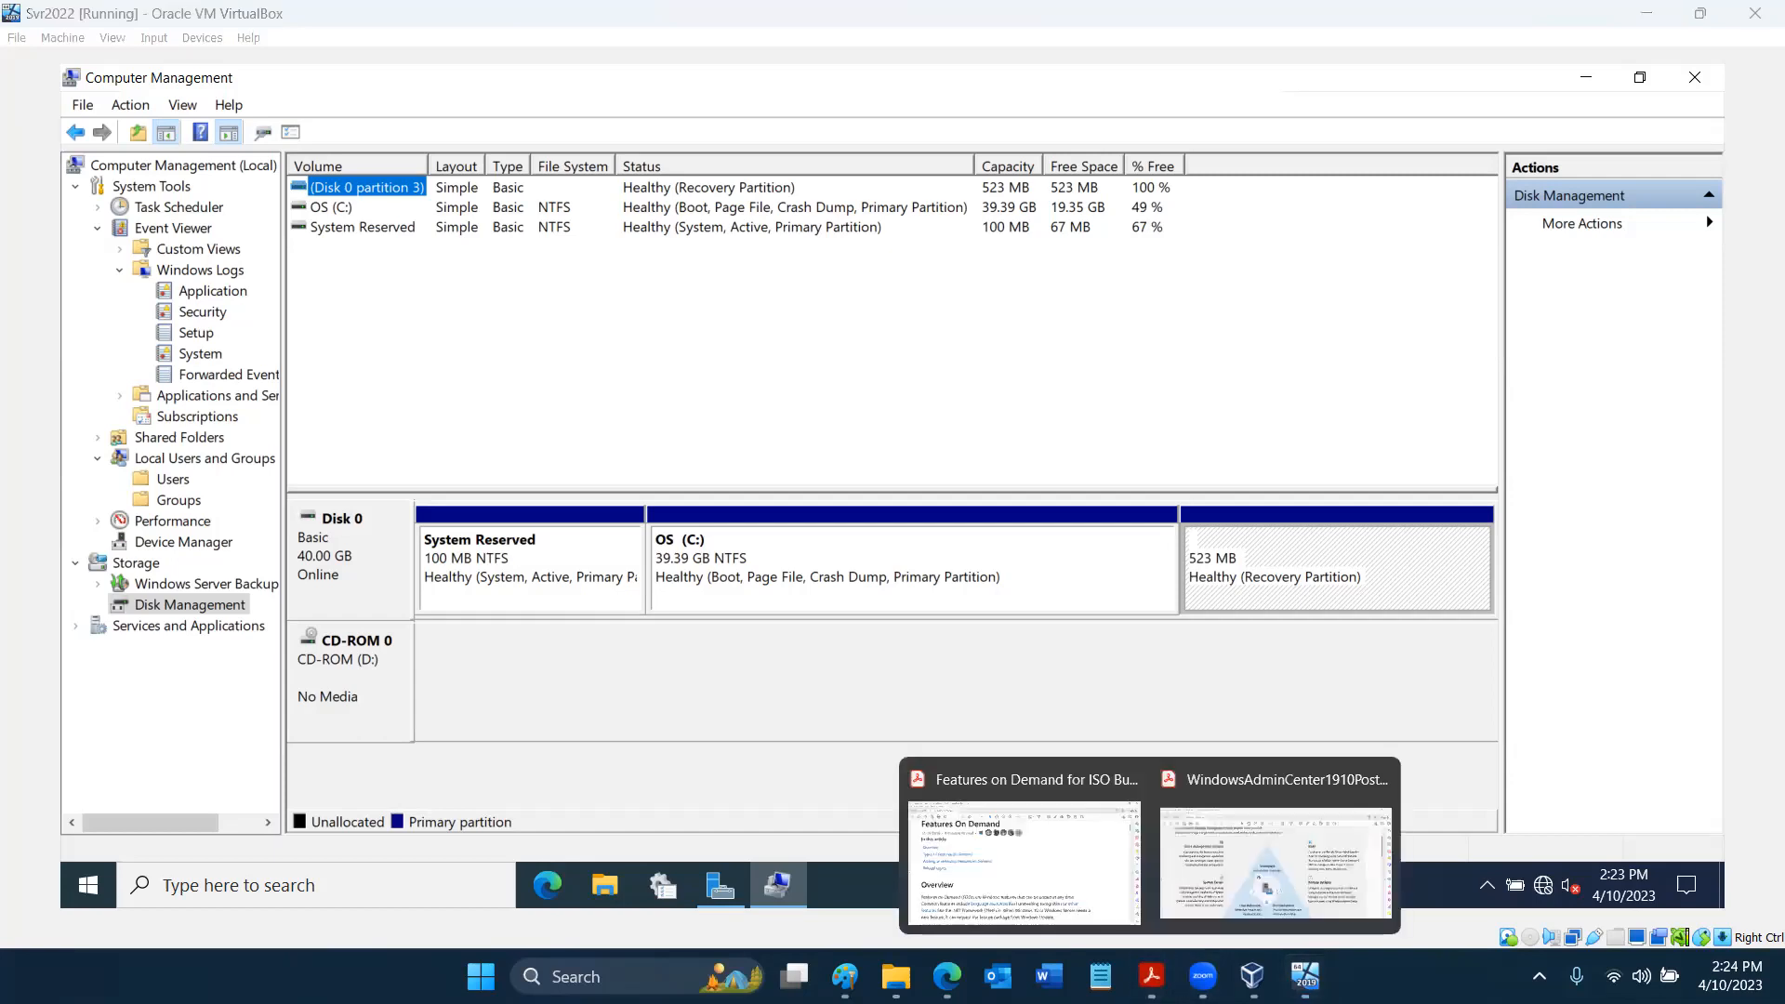
{"action": "left_click", "coordinate": [1199, 888]}
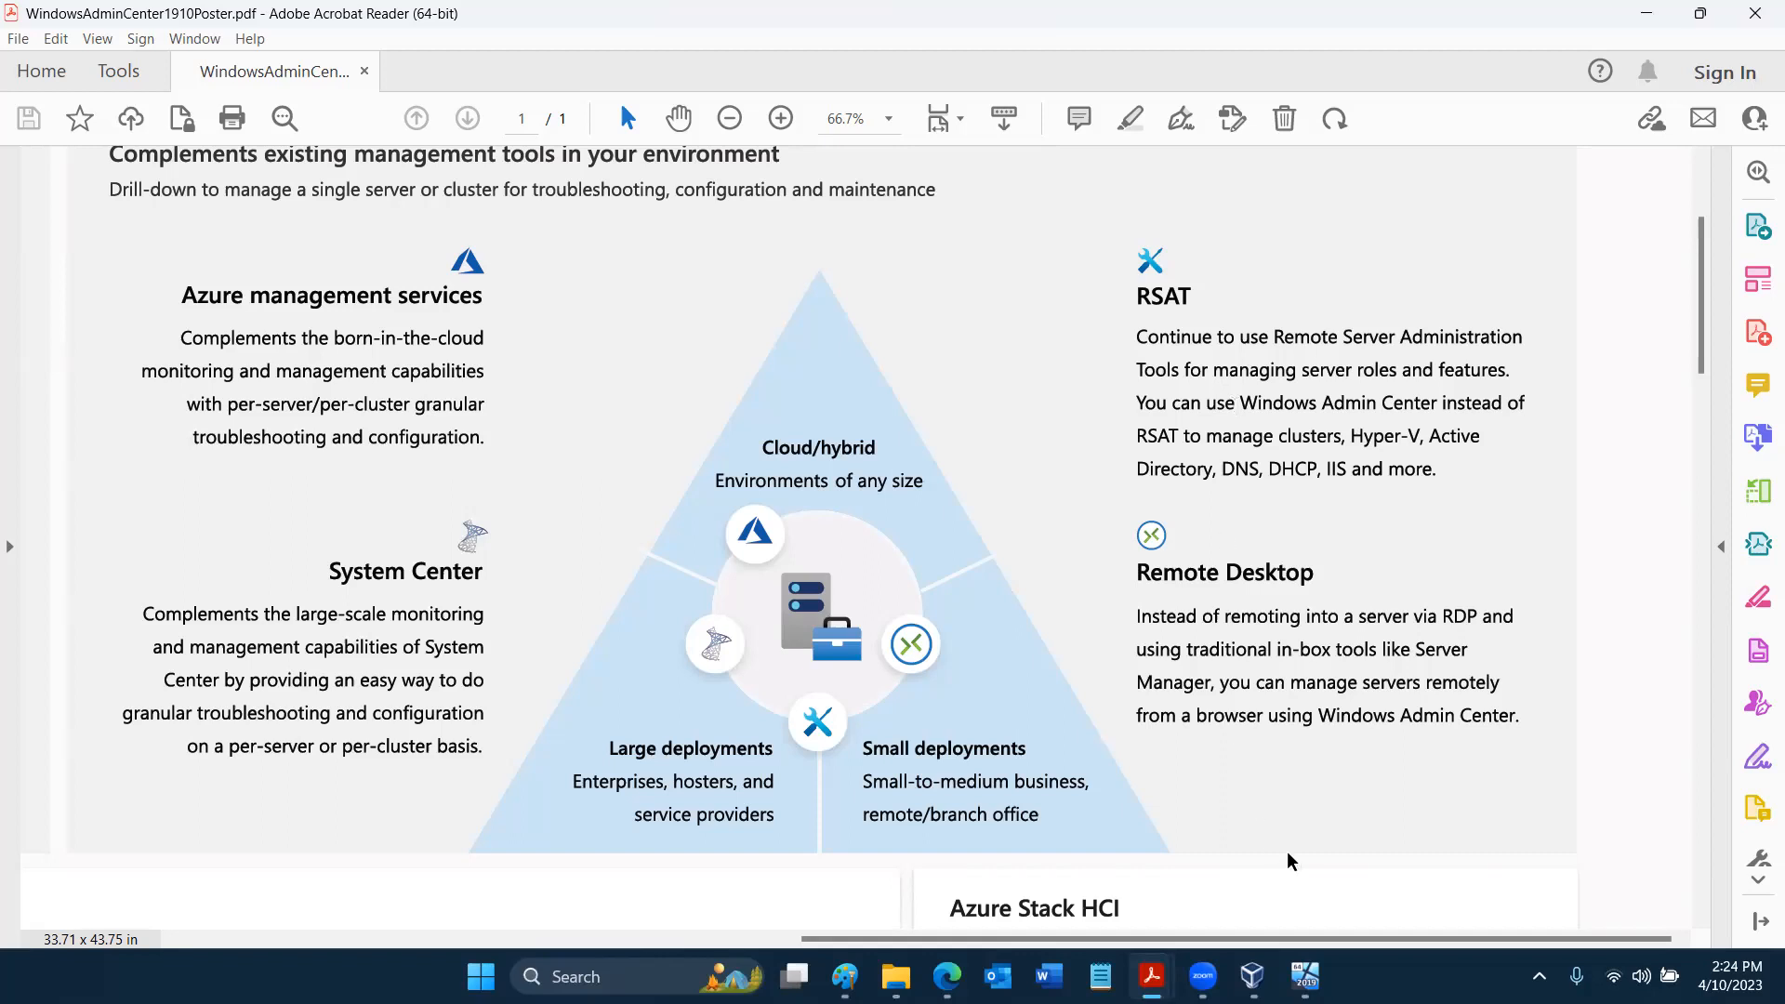
{"action": "left_click", "coordinate": [1306, 971]}
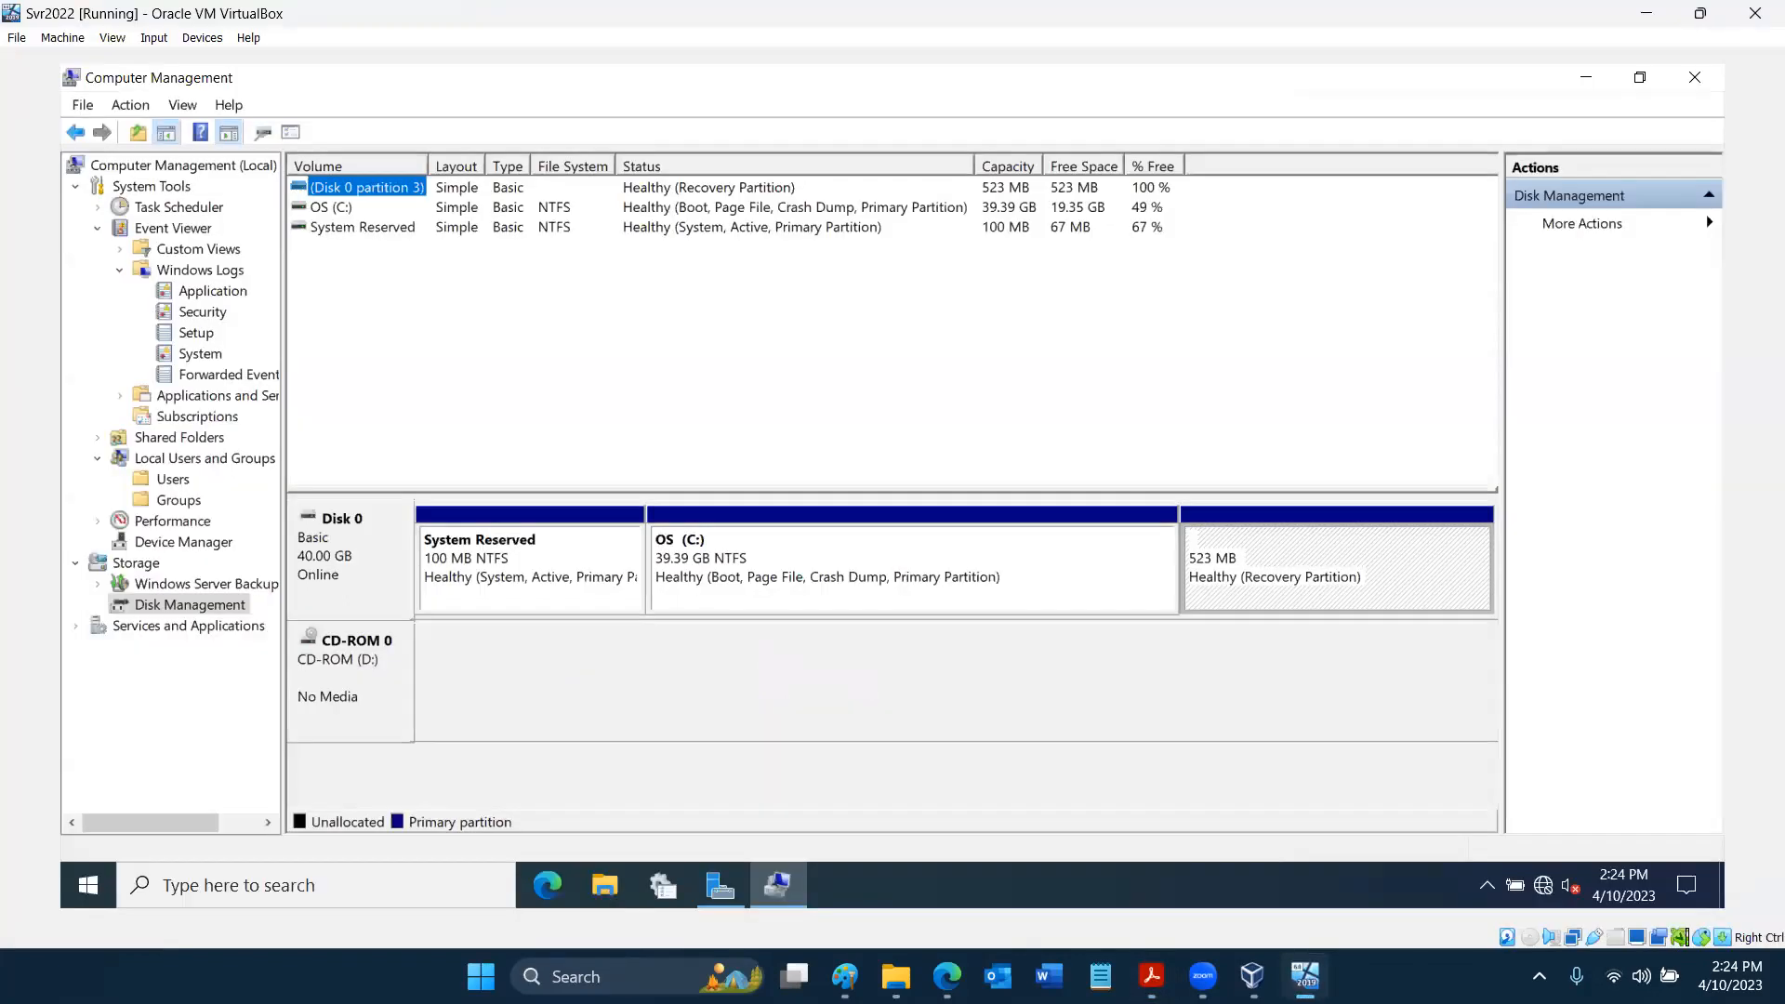
- Minimize Computer Management and expand Windows Administrative Tools in the server's app list to view its tools
{"action": "left_click", "coordinate": [1584, 78]}
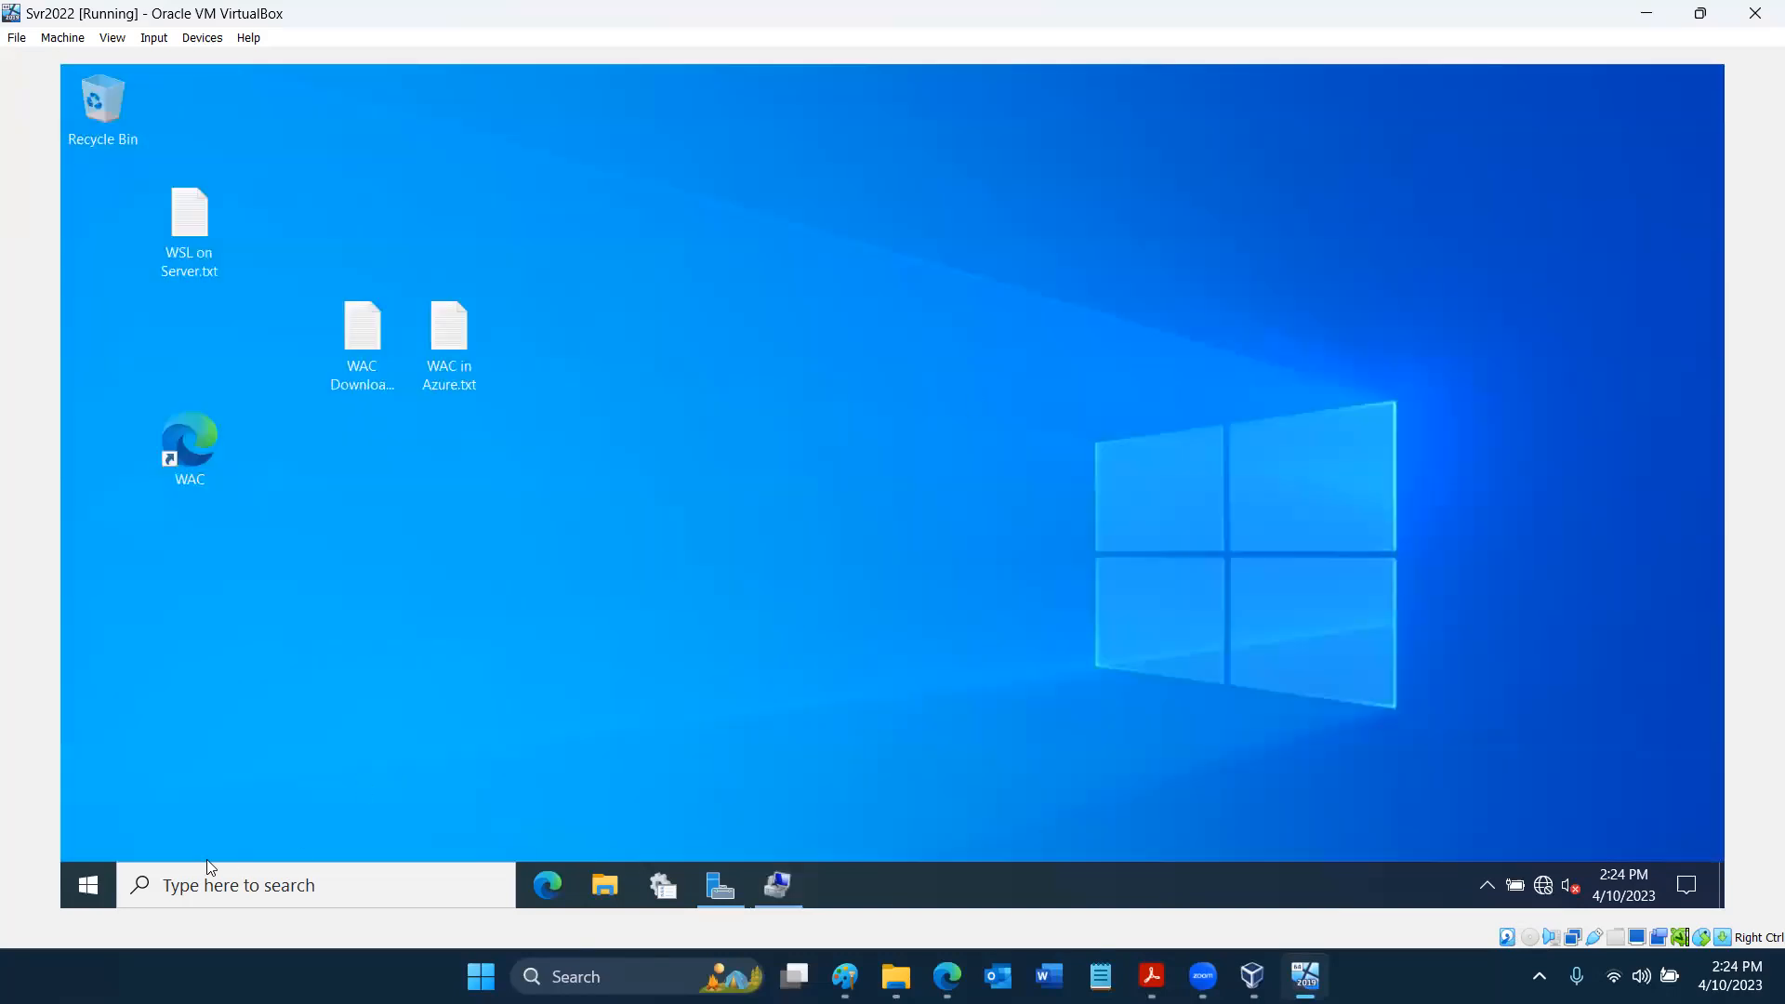
{"action": "left_click", "coordinate": [89, 890]}
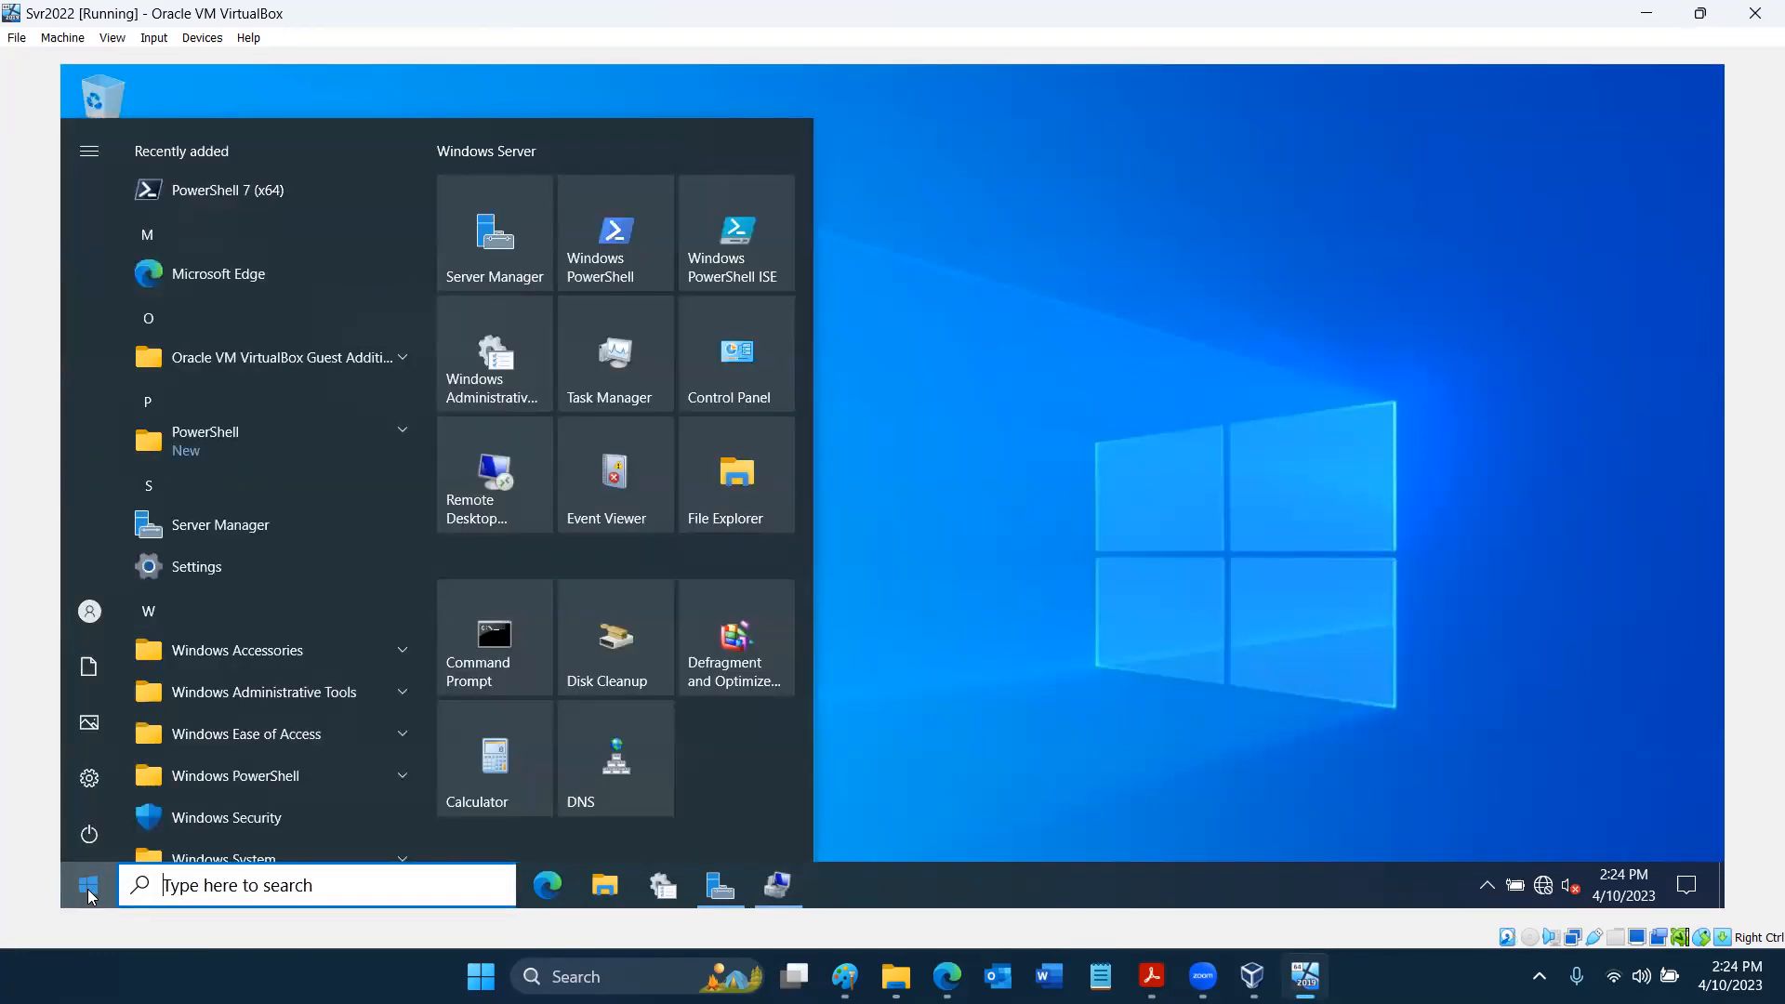
{"action": "scroll", "coordinate": [238, 662], "scroll_direction": "down", "scroll_amount": 1}
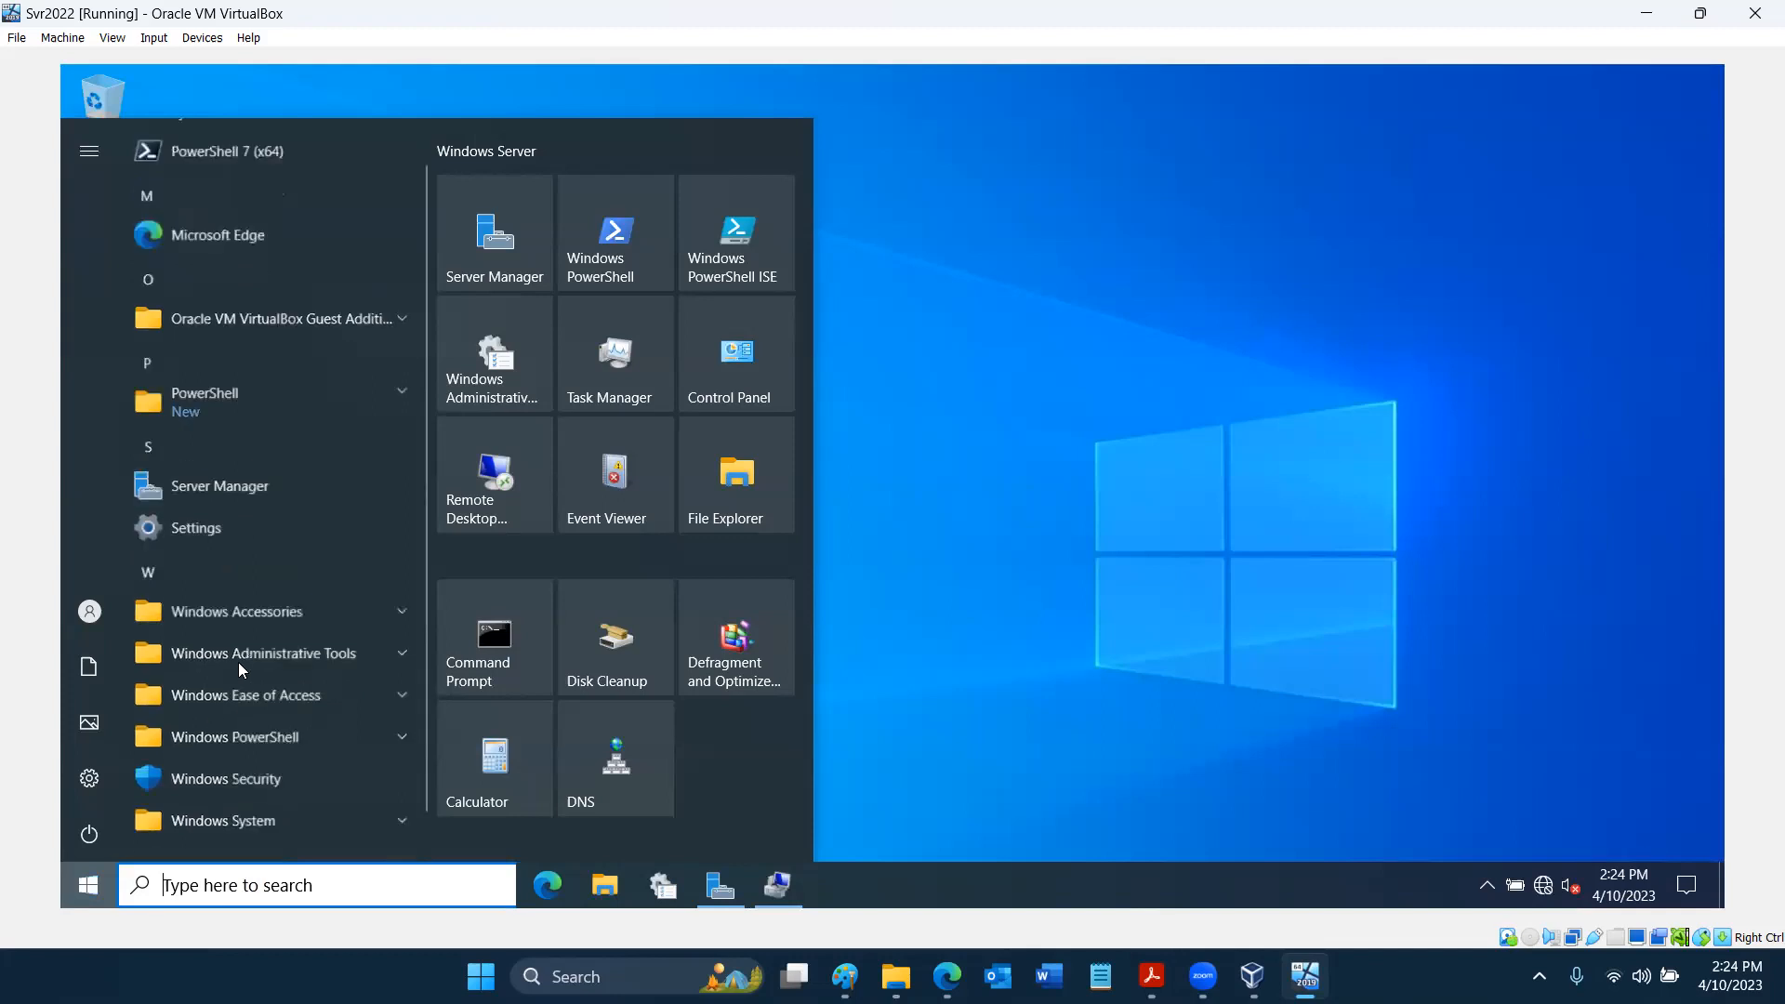
{"action": "scroll", "coordinate": [238, 662], "scroll_direction": "down", "scroll_amount": 1}
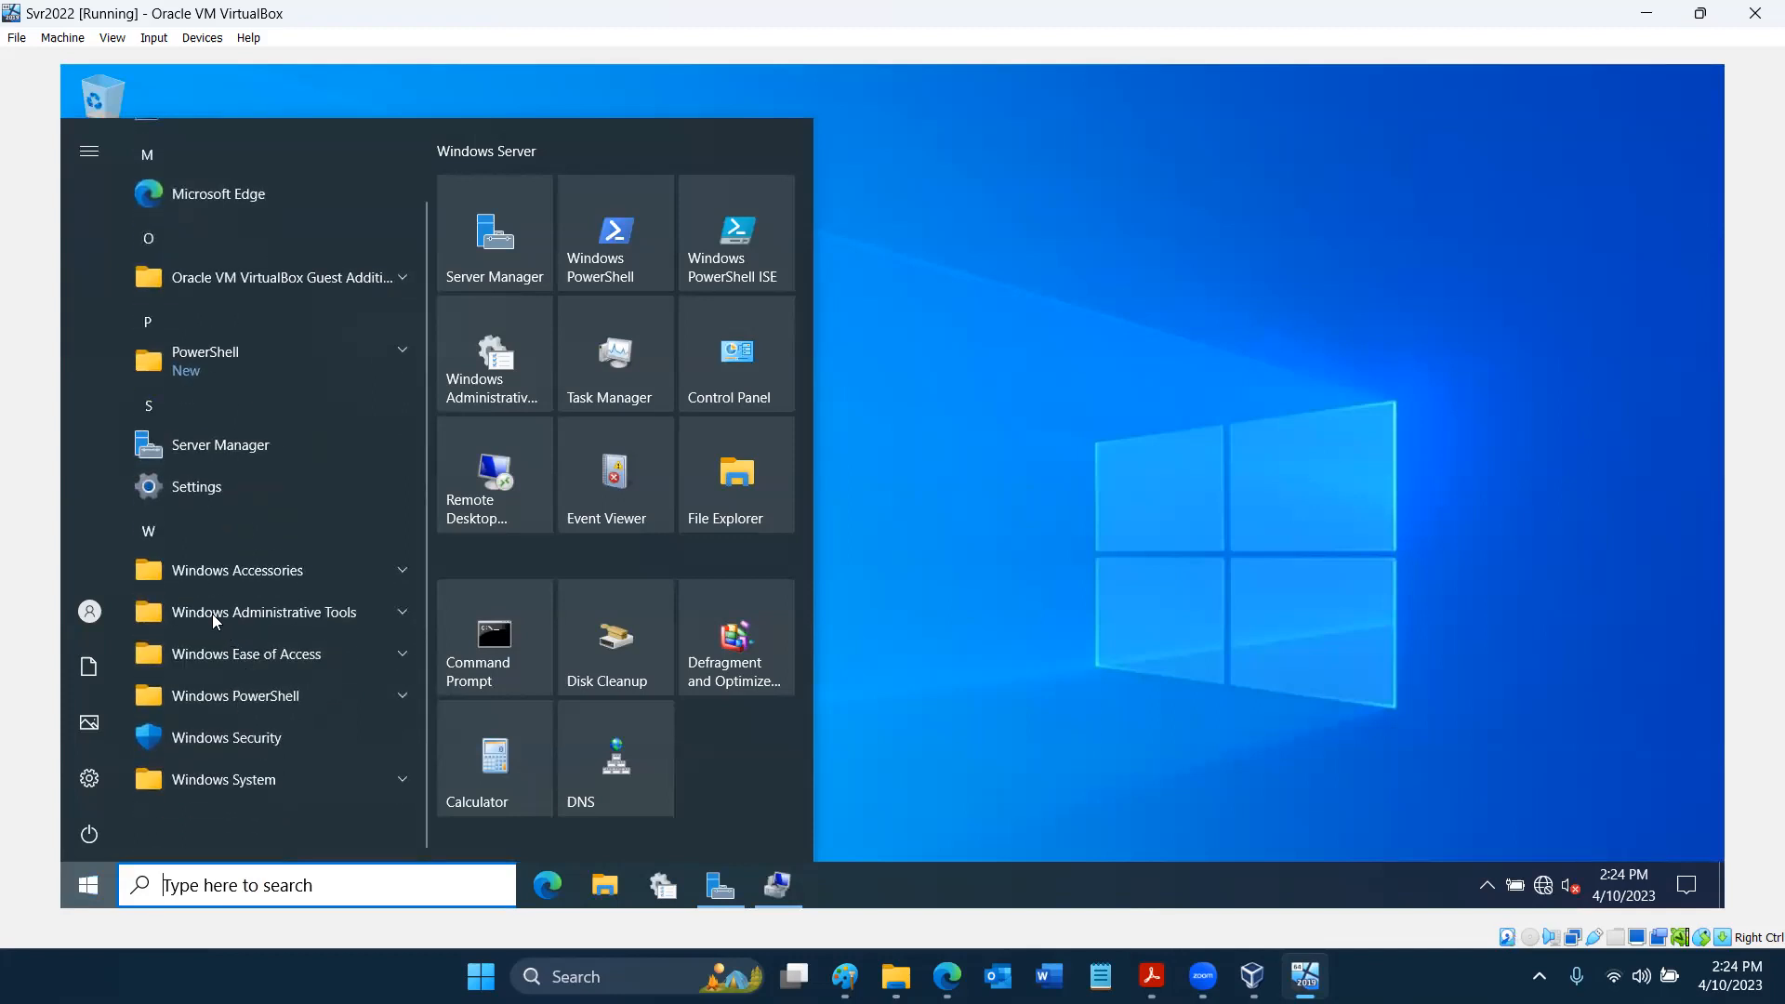
{"action": "left_click", "coordinate": [391, 616]}
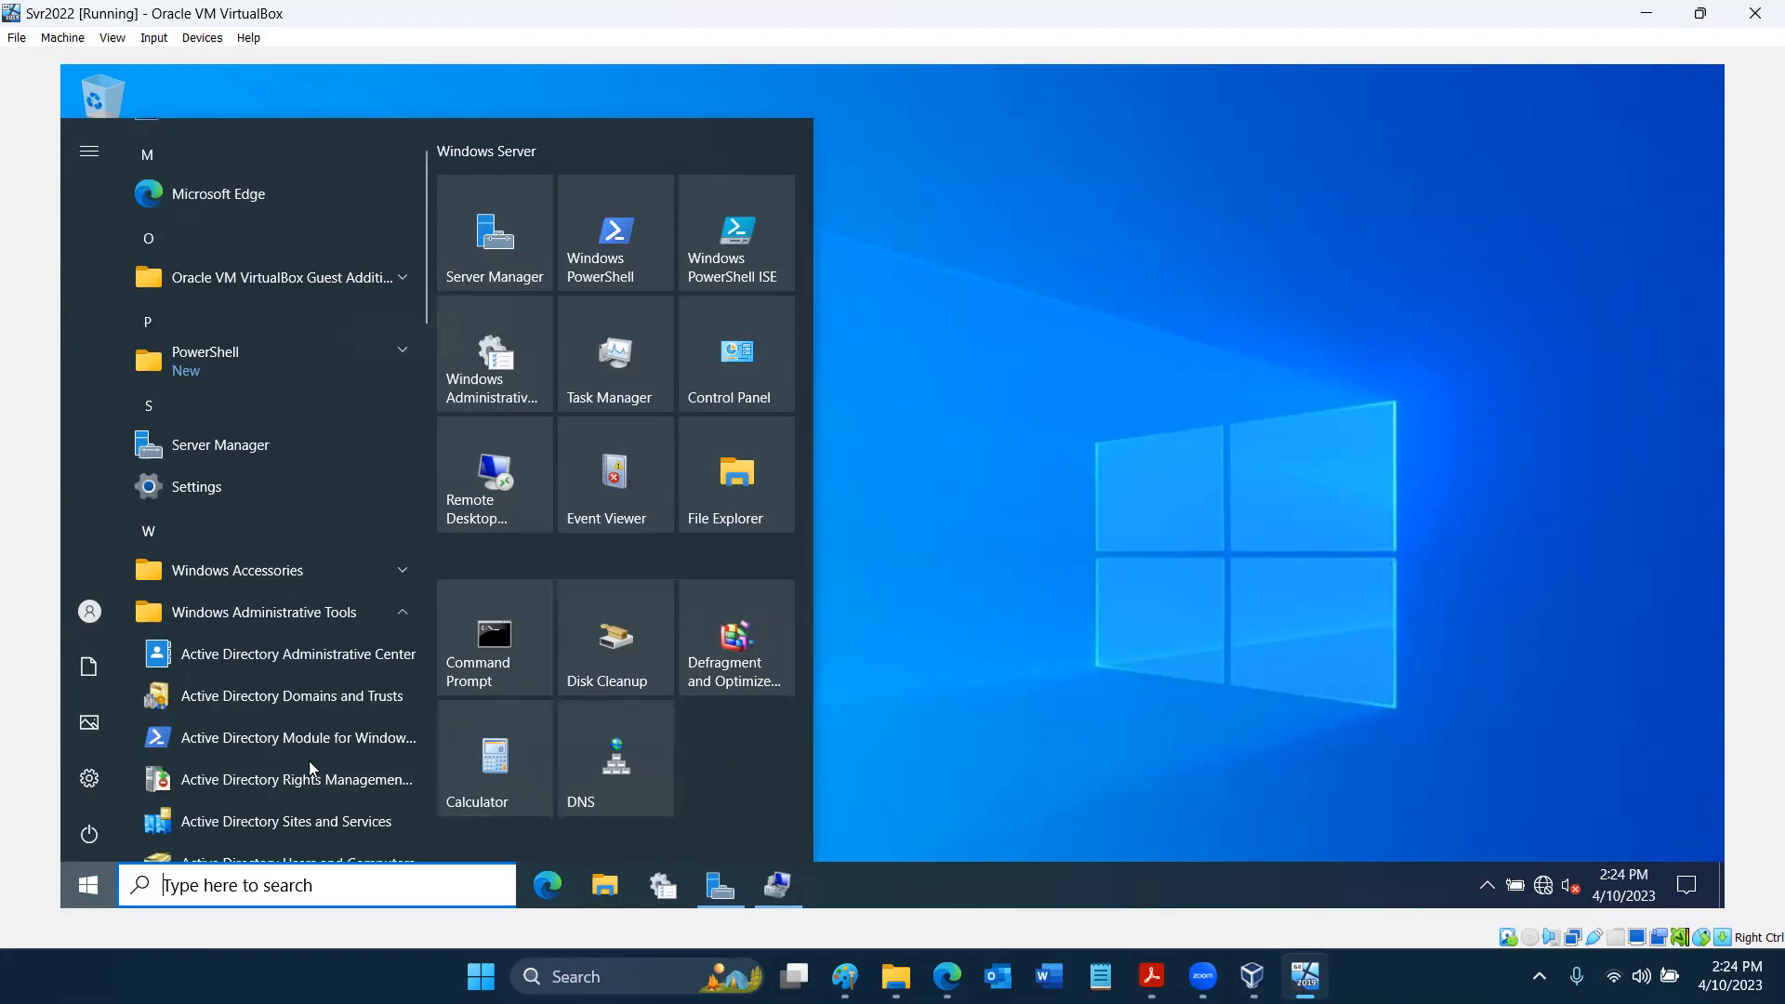
{"action": "scroll", "coordinate": [309, 760], "scroll_direction": "down", "scroll_amount": 3}
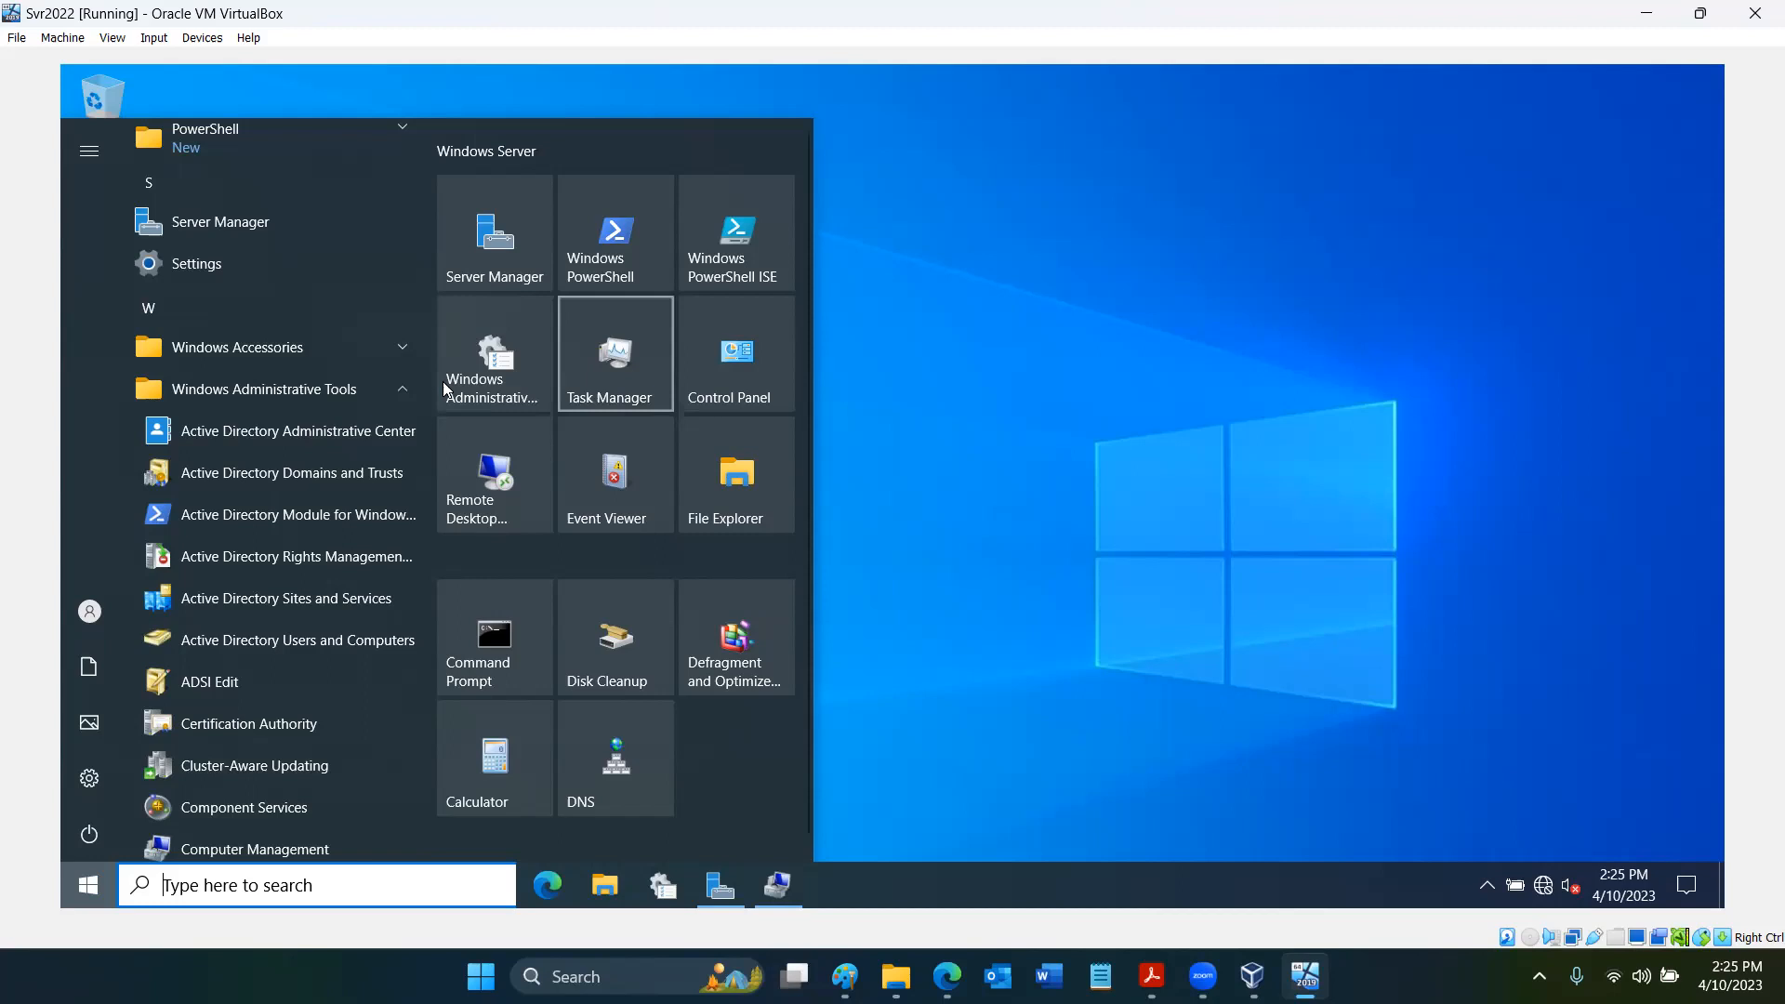
- Open the Administrative Tools folder in its own window, review its shortcuts from beginning to end, and minimize it
{"action": "left_click", "coordinate": [490, 371]}
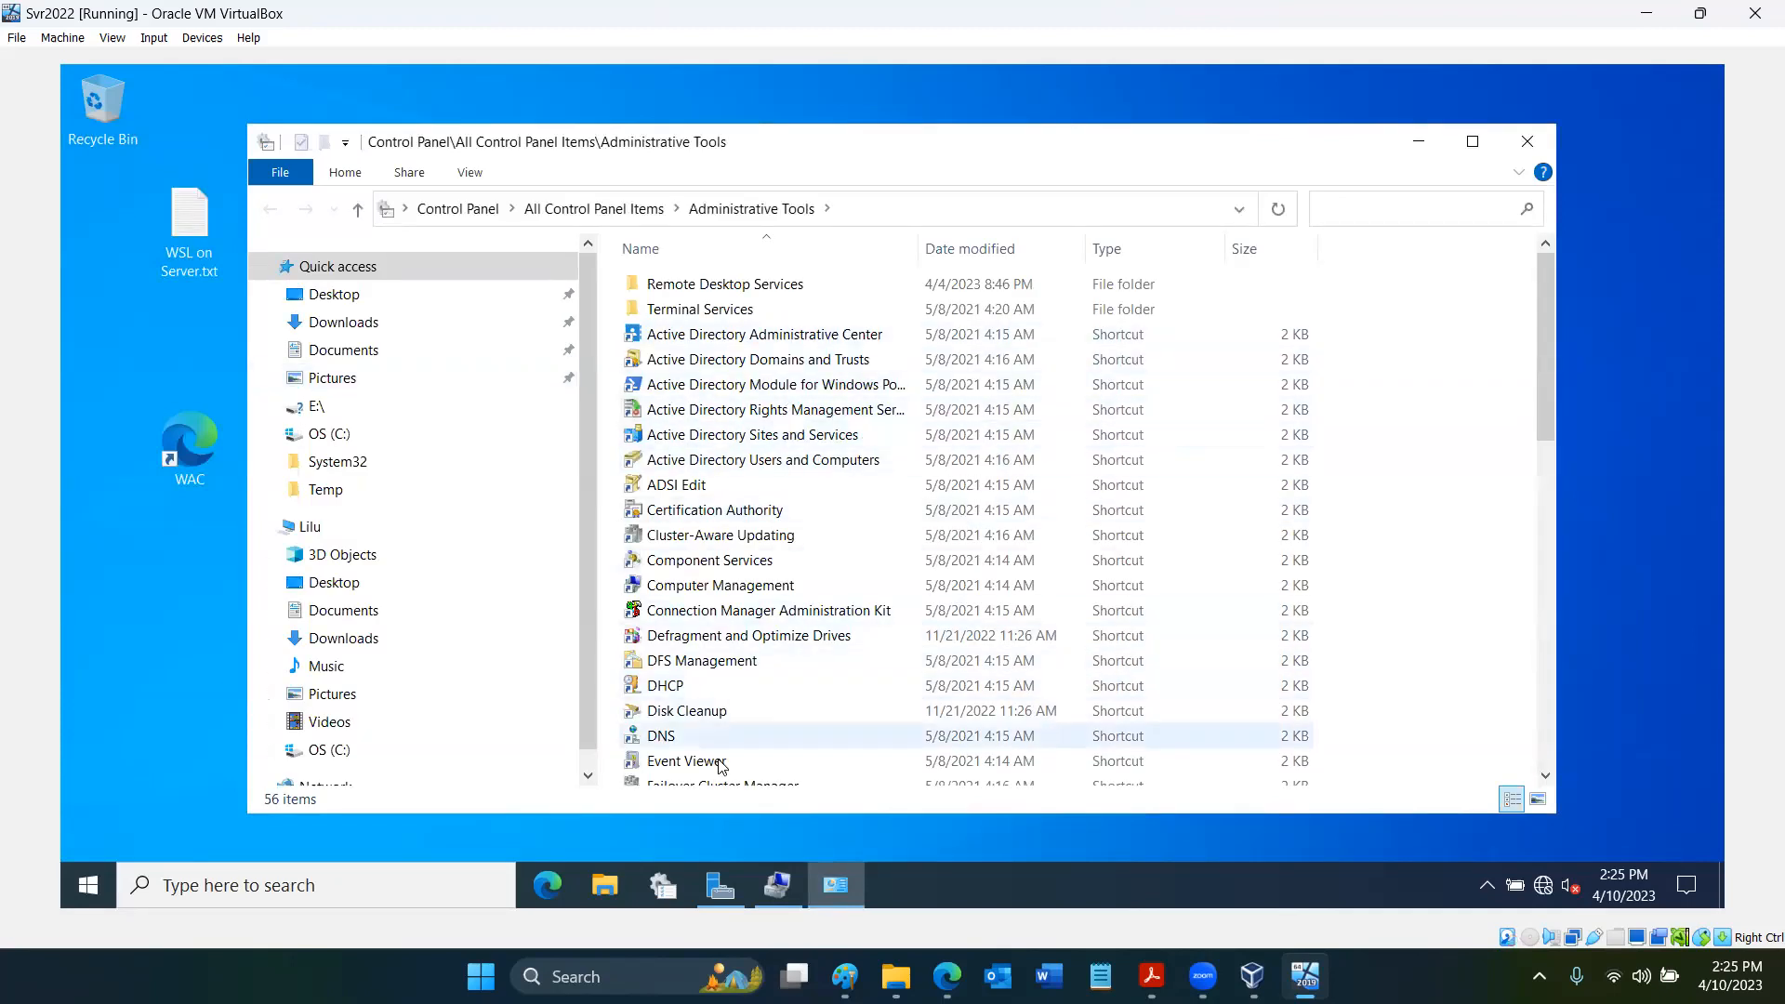
{"action": "scroll", "coordinate": [752, 734], "scroll_direction": "down", "scroll_amount": 1}
{"action": "scroll", "coordinate": [753, 735], "scroll_direction": "down", "scroll_amount": 3}
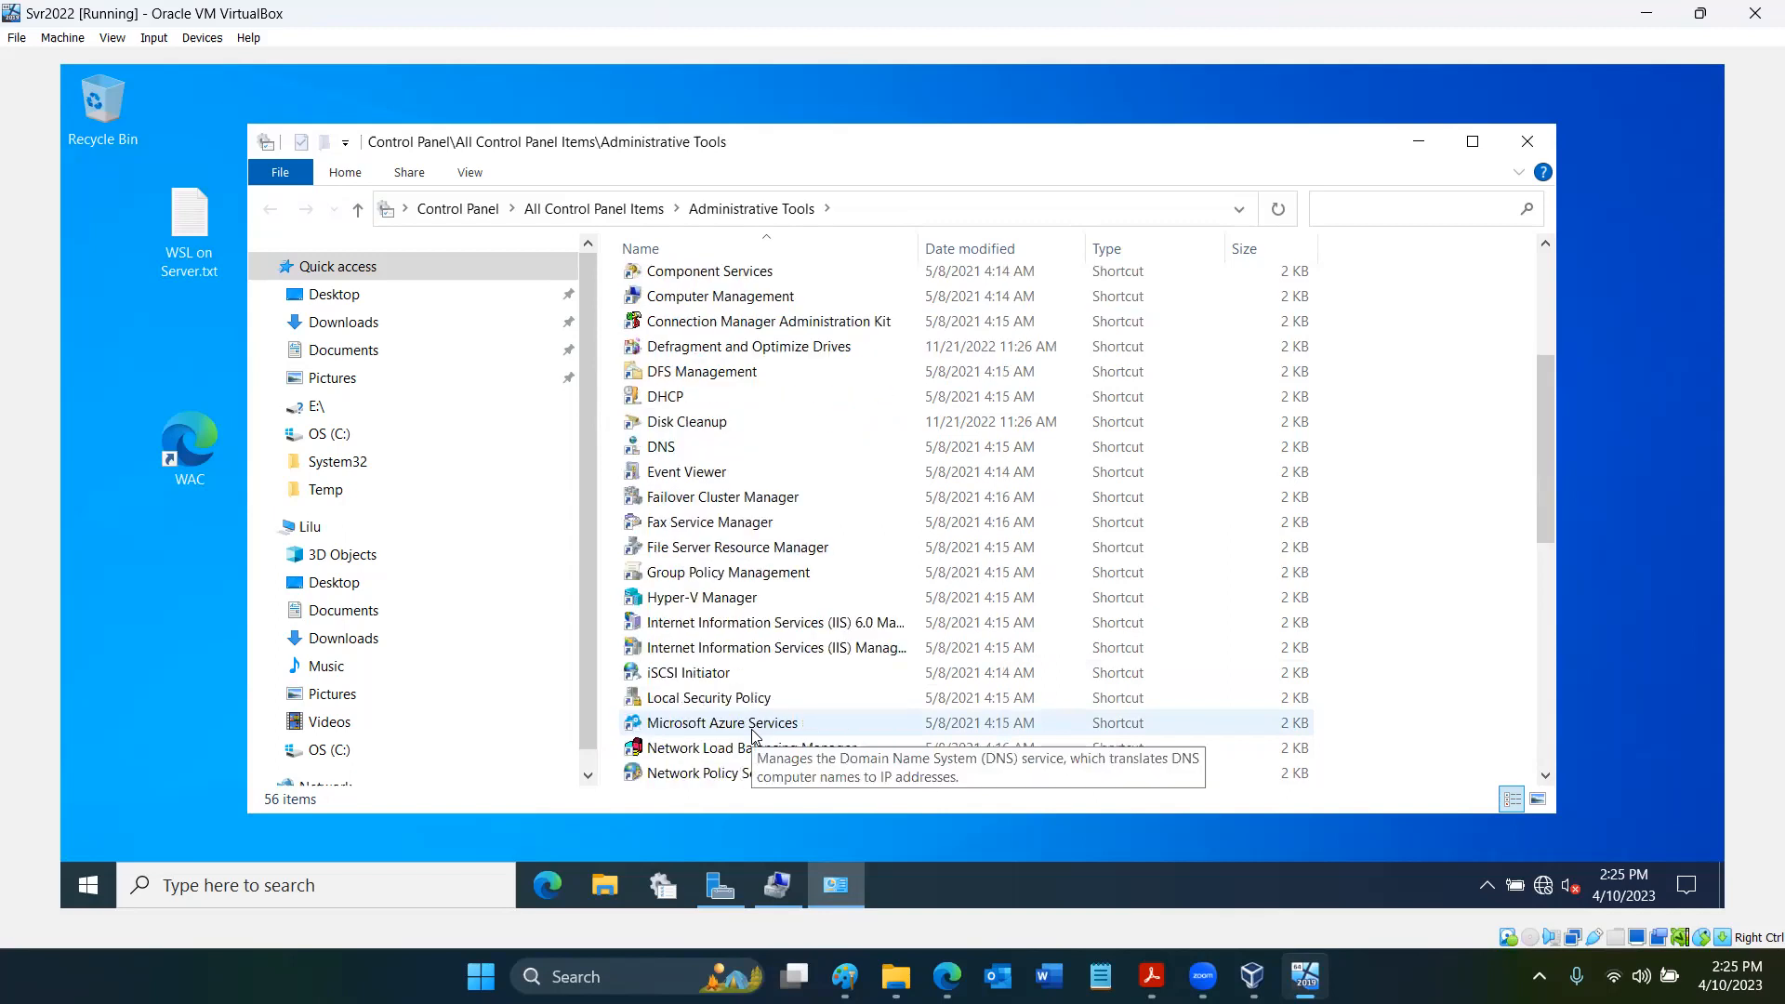
{"action": "scroll", "coordinate": [753, 734], "scroll_direction": "down", "scroll_amount": 3}
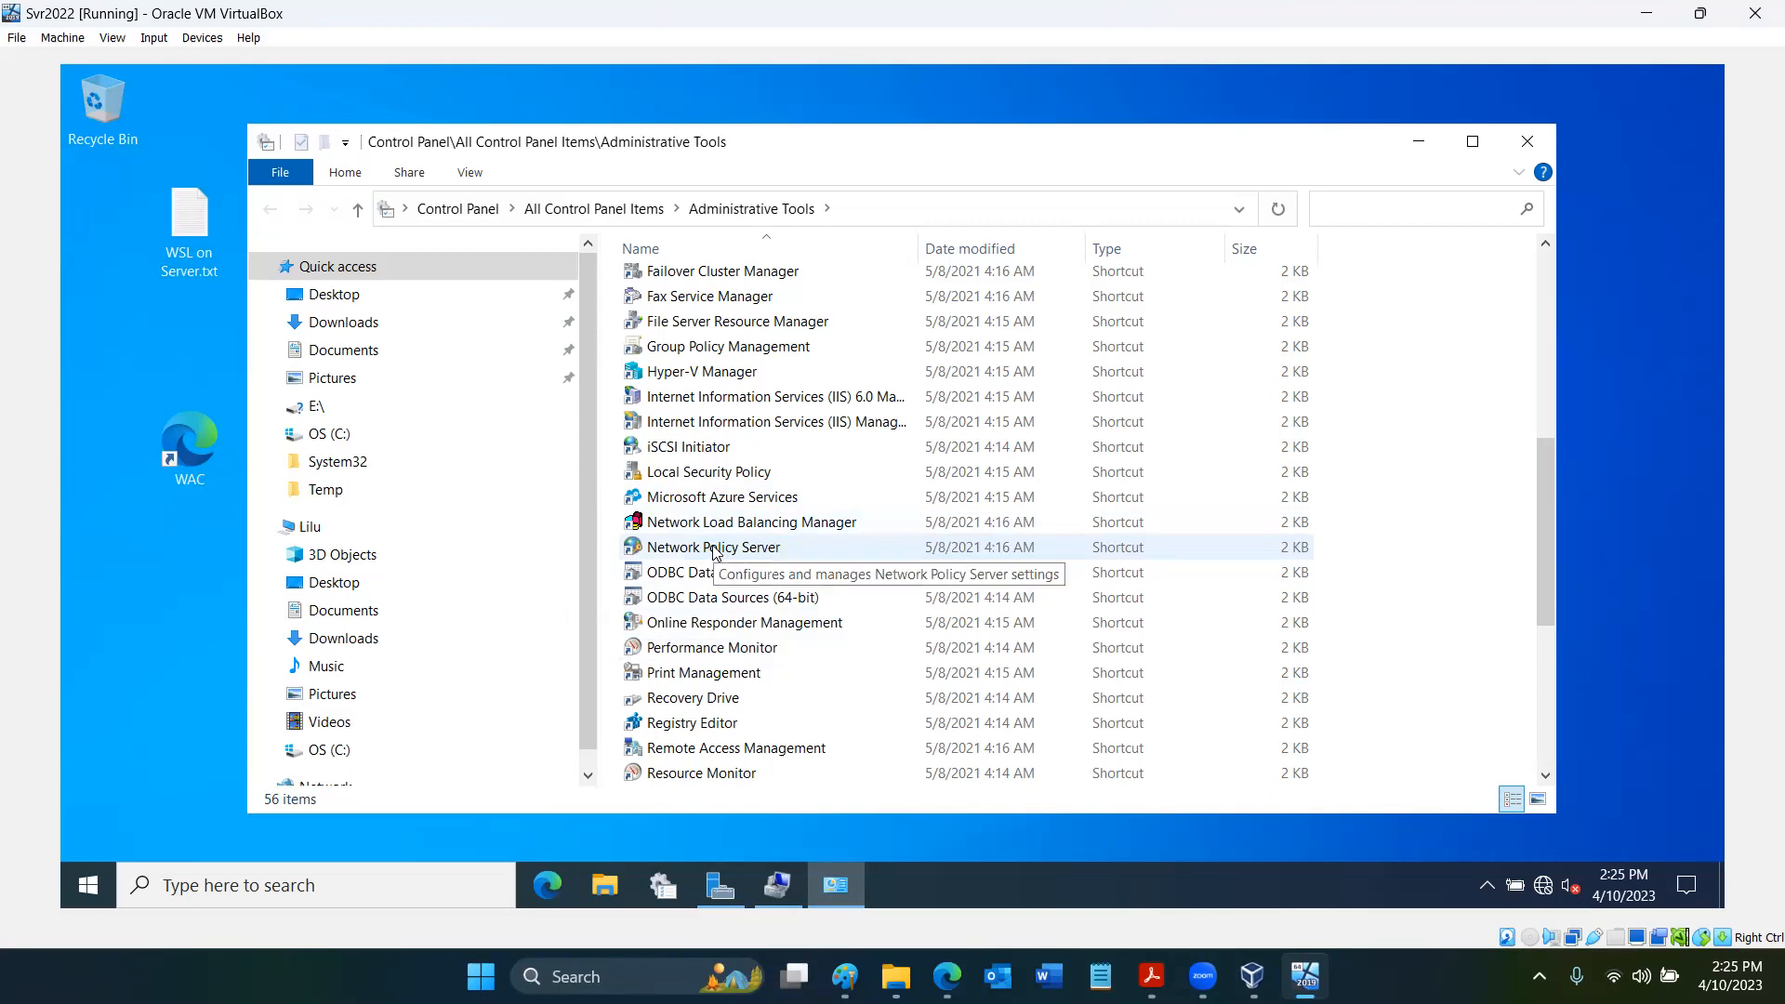
{"action": "scroll", "coordinate": [715, 552], "scroll_direction": "down", "scroll_amount": 2}
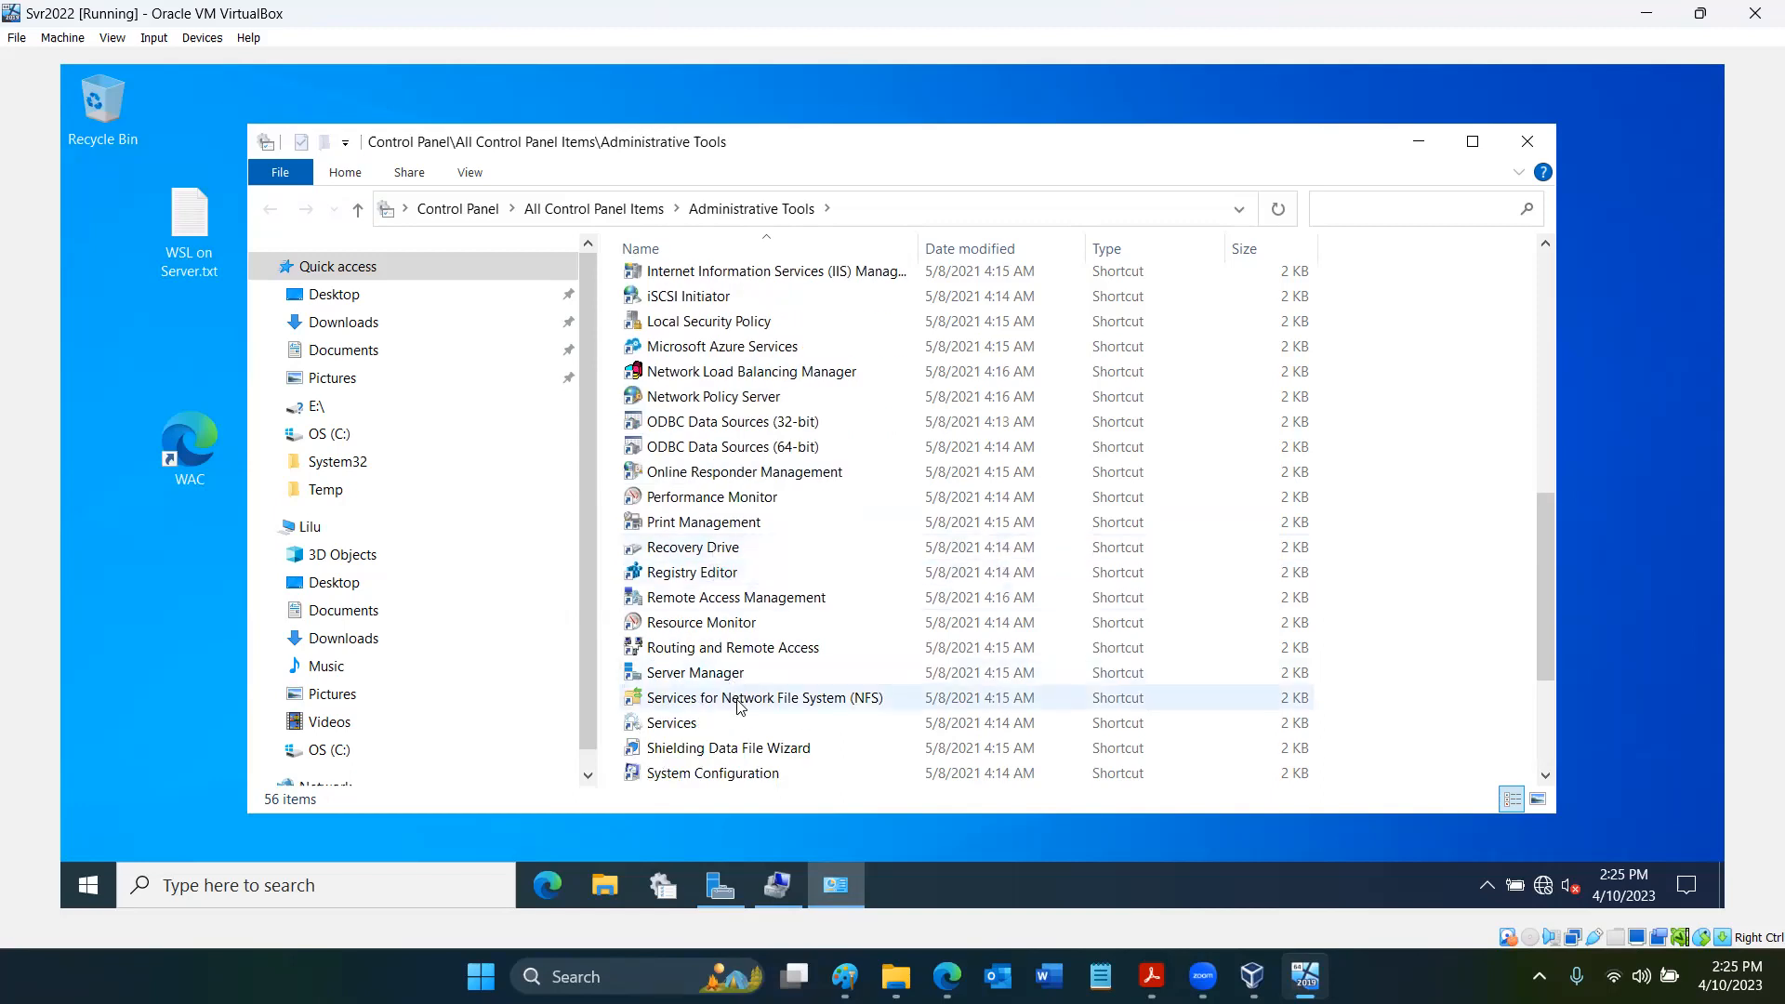
{"action": "scroll", "coordinate": [739, 706], "scroll_direction": "up", "scroll_amount": 2}
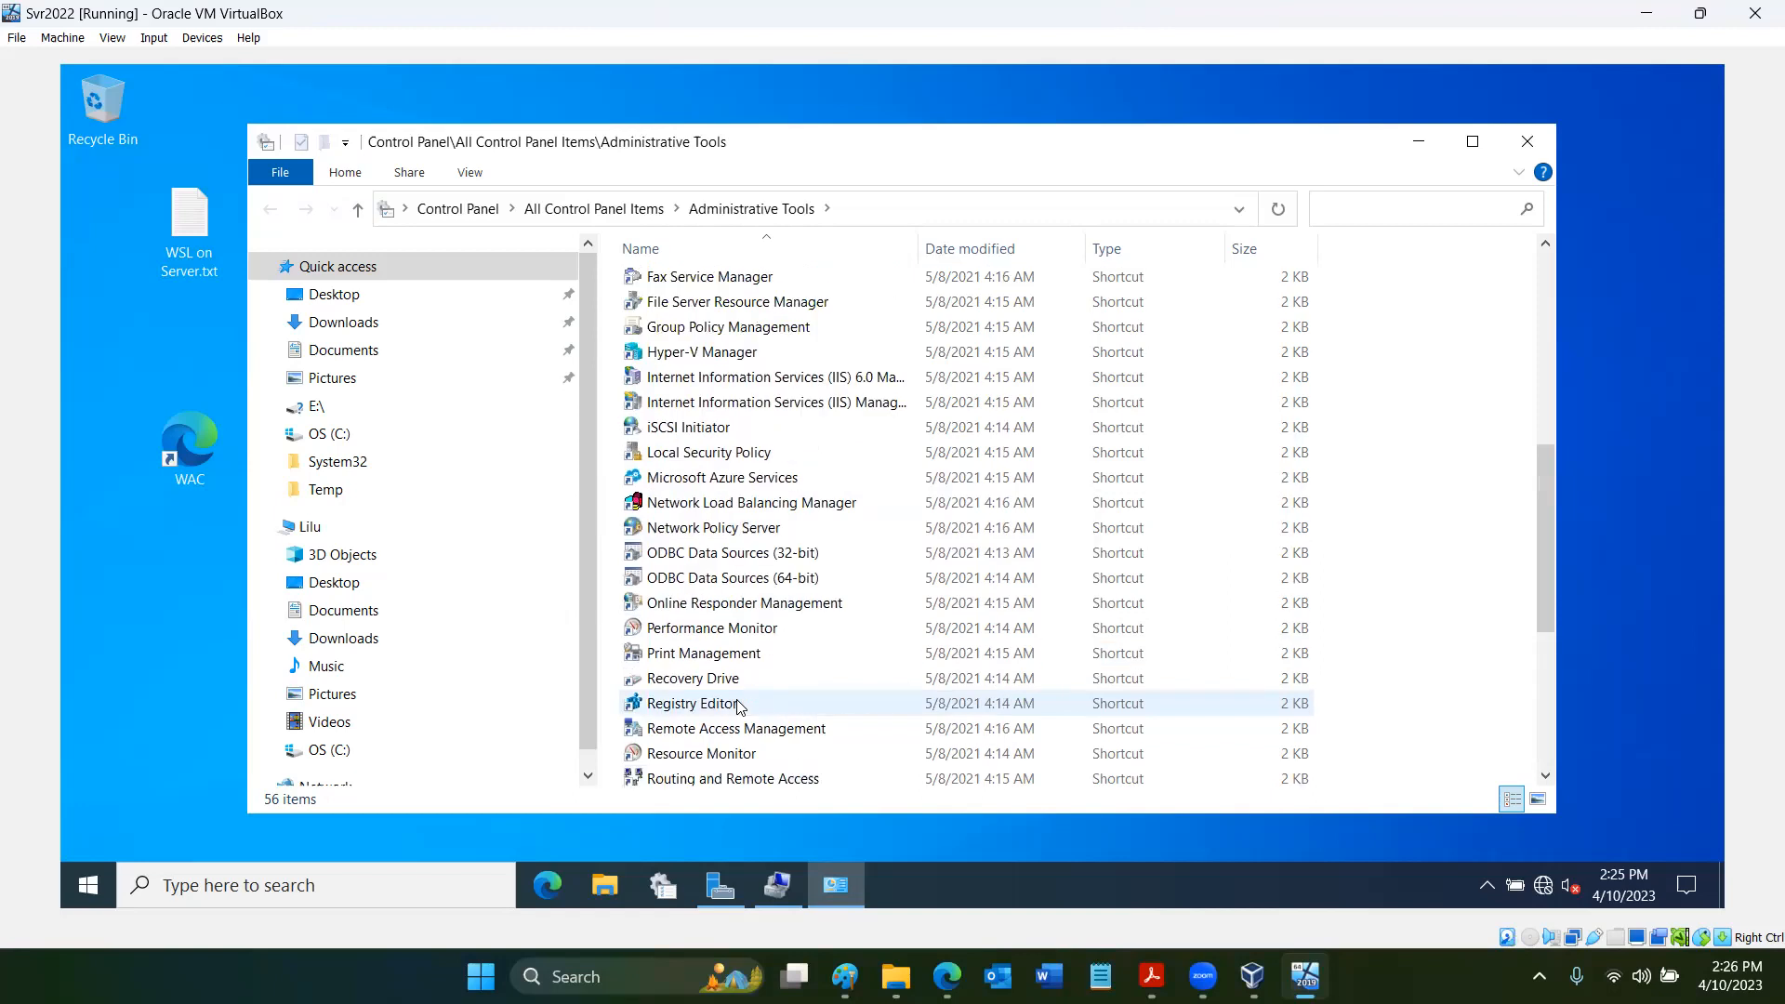
{"action": "scroll", "coordinate": [739, 706], "scroll_direction": "up", "scroll_amount": 3}
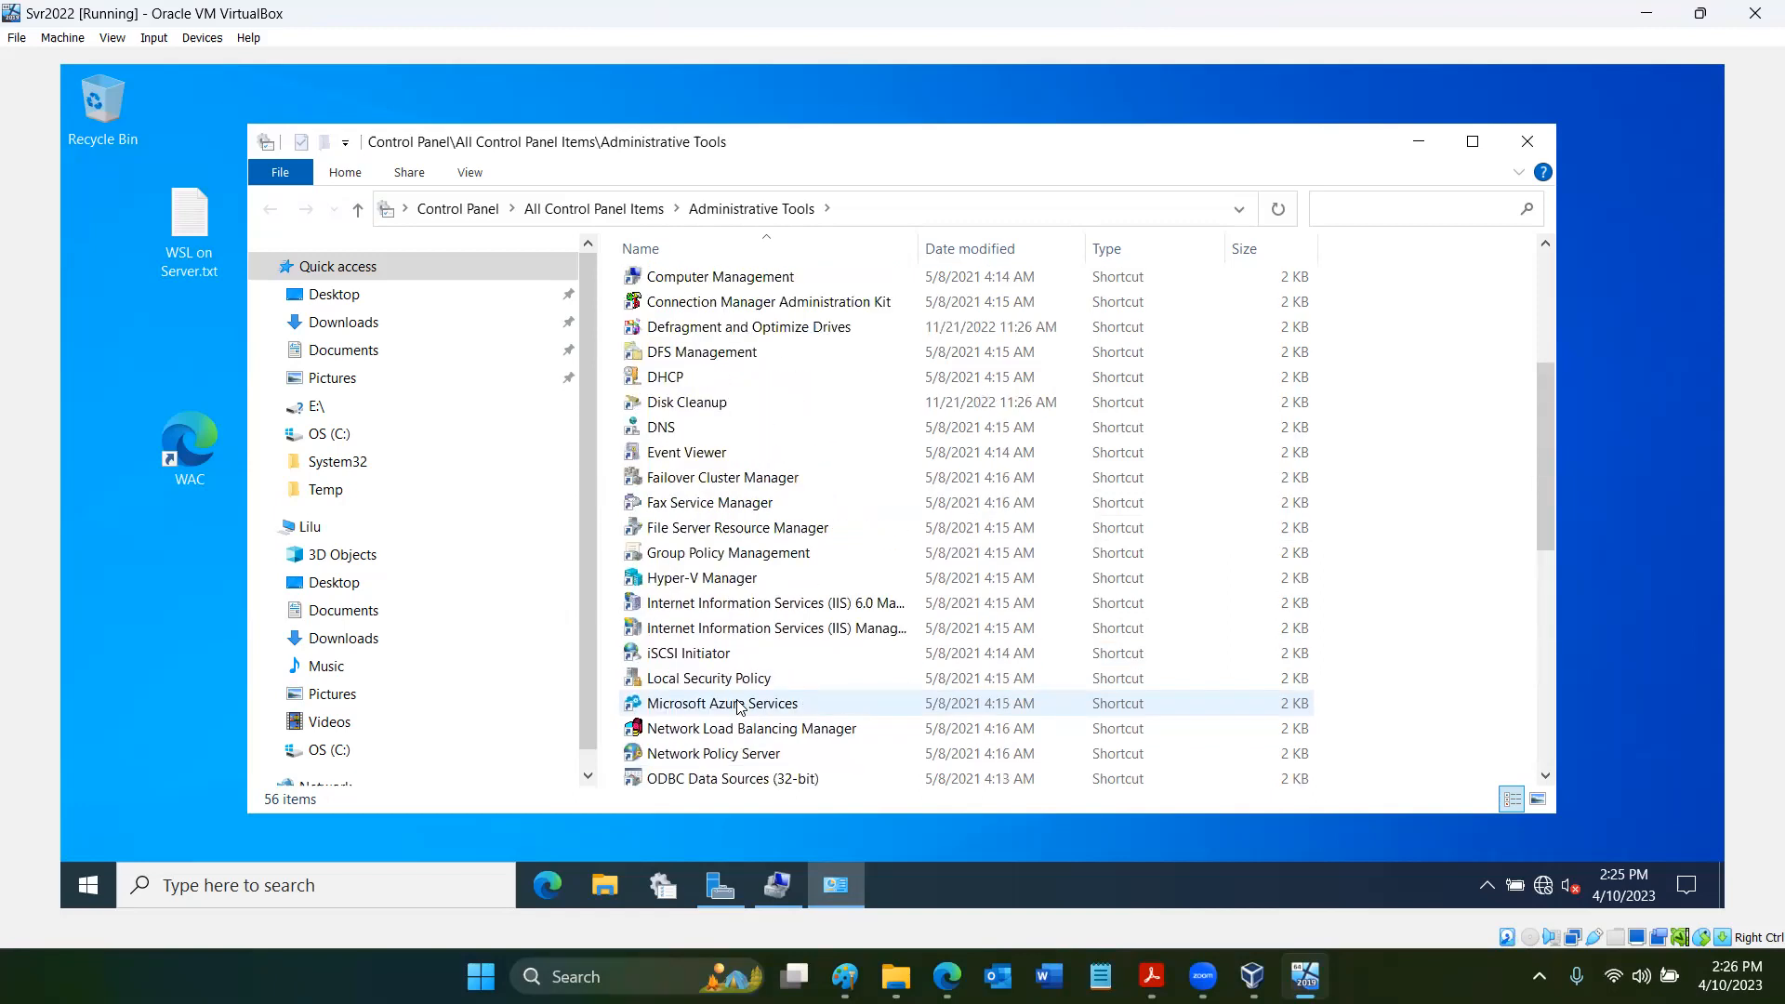
{"action": "scroll", "coordinate": [738, 706], "scroll_direction": "up", "scroll_amount": 3}
{"action": "scroll", "coordinate": [739, 707], "scroll_direction": "up", "scroll_amount": 1}
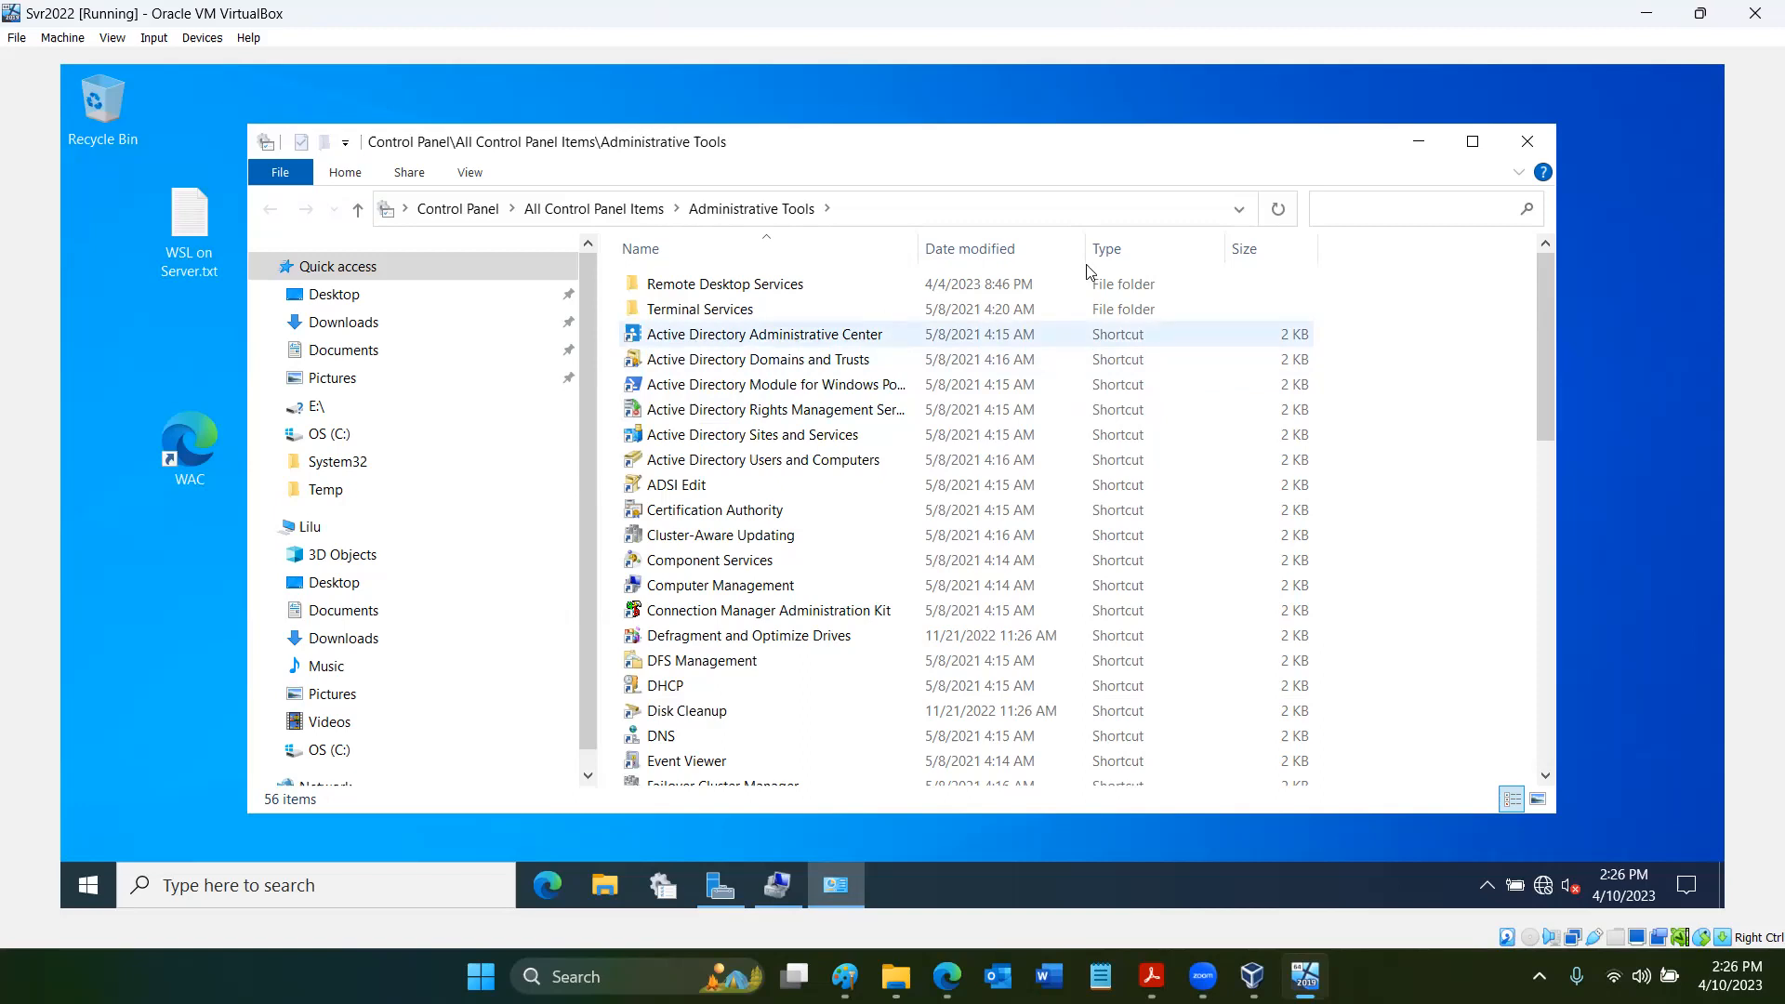
{"action": "left_click", "coordinate": [1418, 142]}
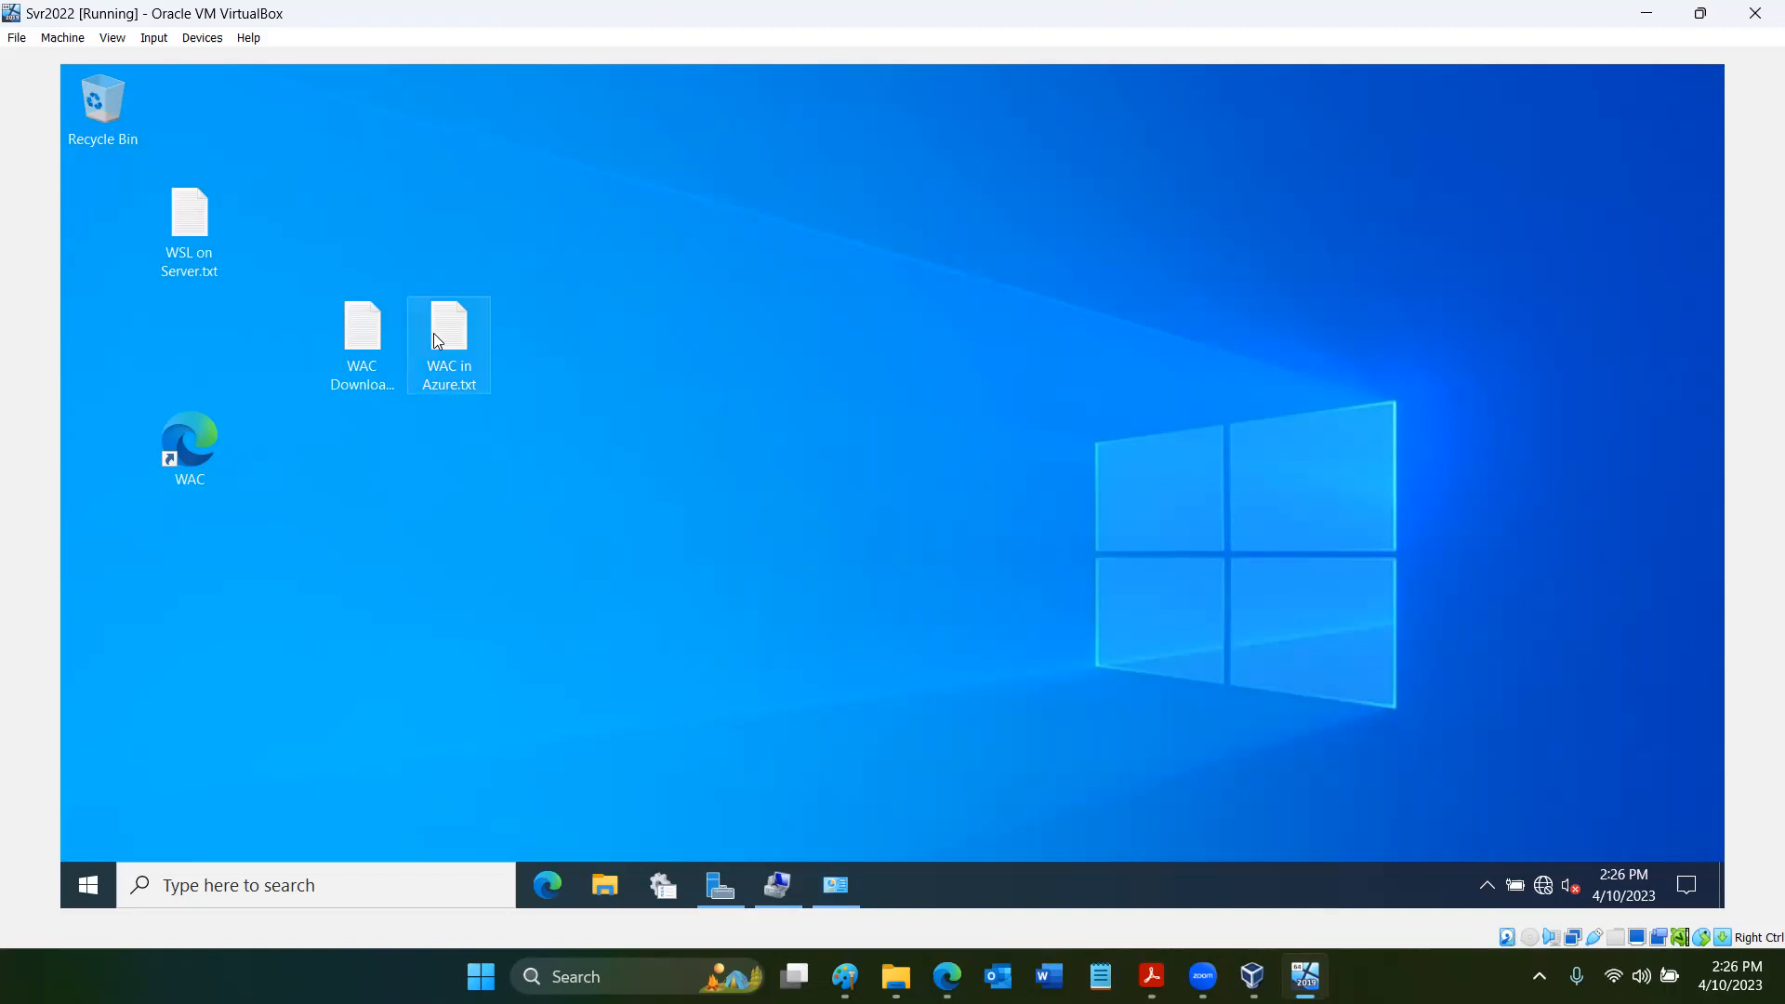
- Sign in to Windows Admin Center through the WAC desktop shortcut as Administrator with the account password, and connect to the lilu.5th-element.net gateway
{"action": "double_click", "coordinate": [204, 449]}
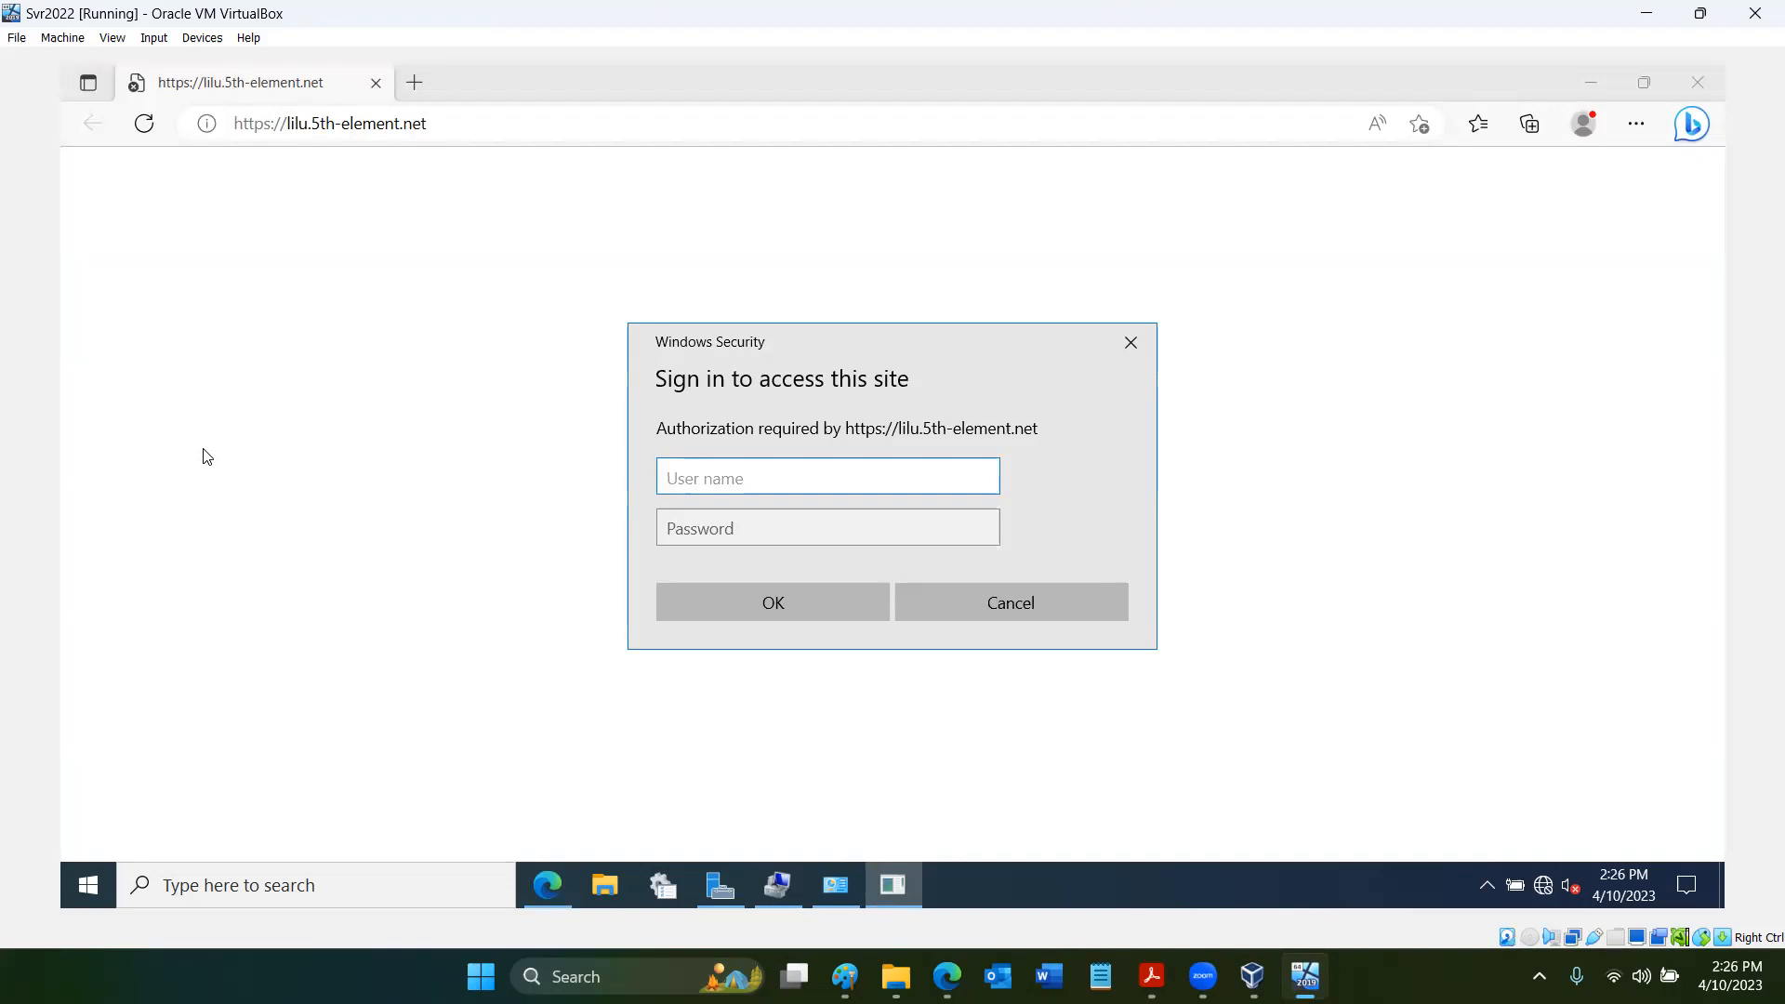
{"action": "type", "text": "Administrator"}
{"action": "key", "text": "Tab"}
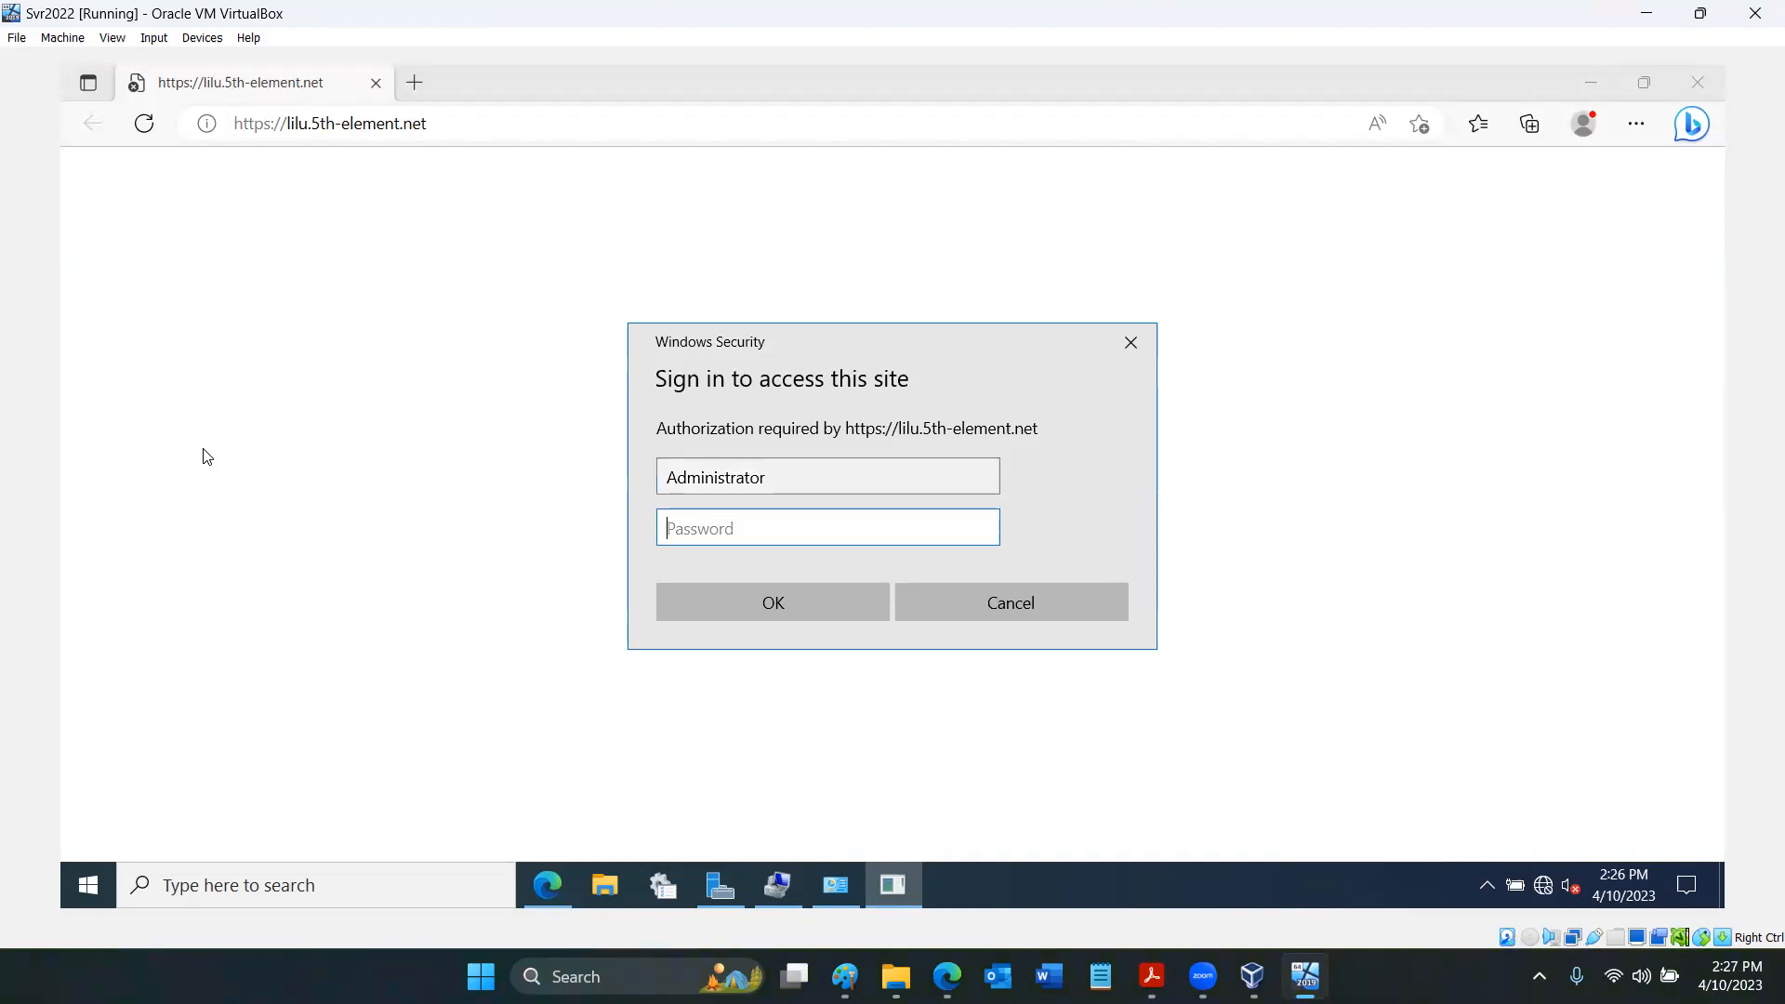
{"action": "type", "text": "•••••••••"}
{"action": "left_click", "coordinate": [713, 595]}
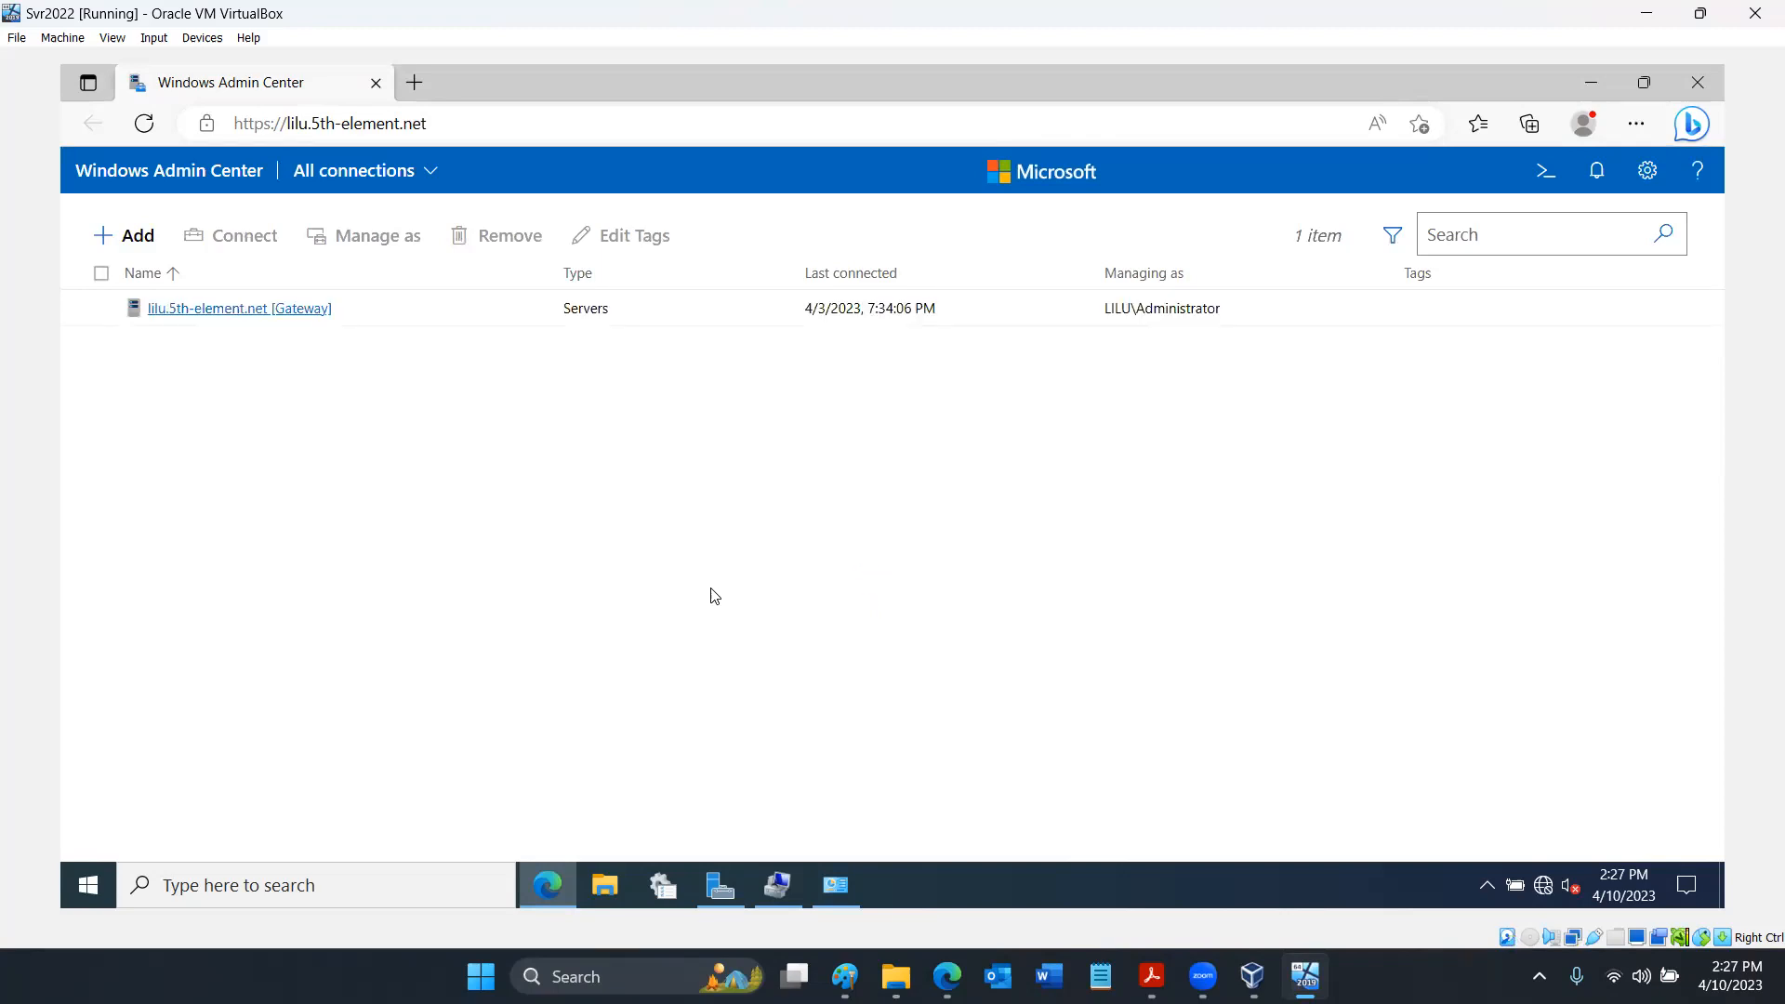
{"action": "left_click", "coordinate": [302, 307]}
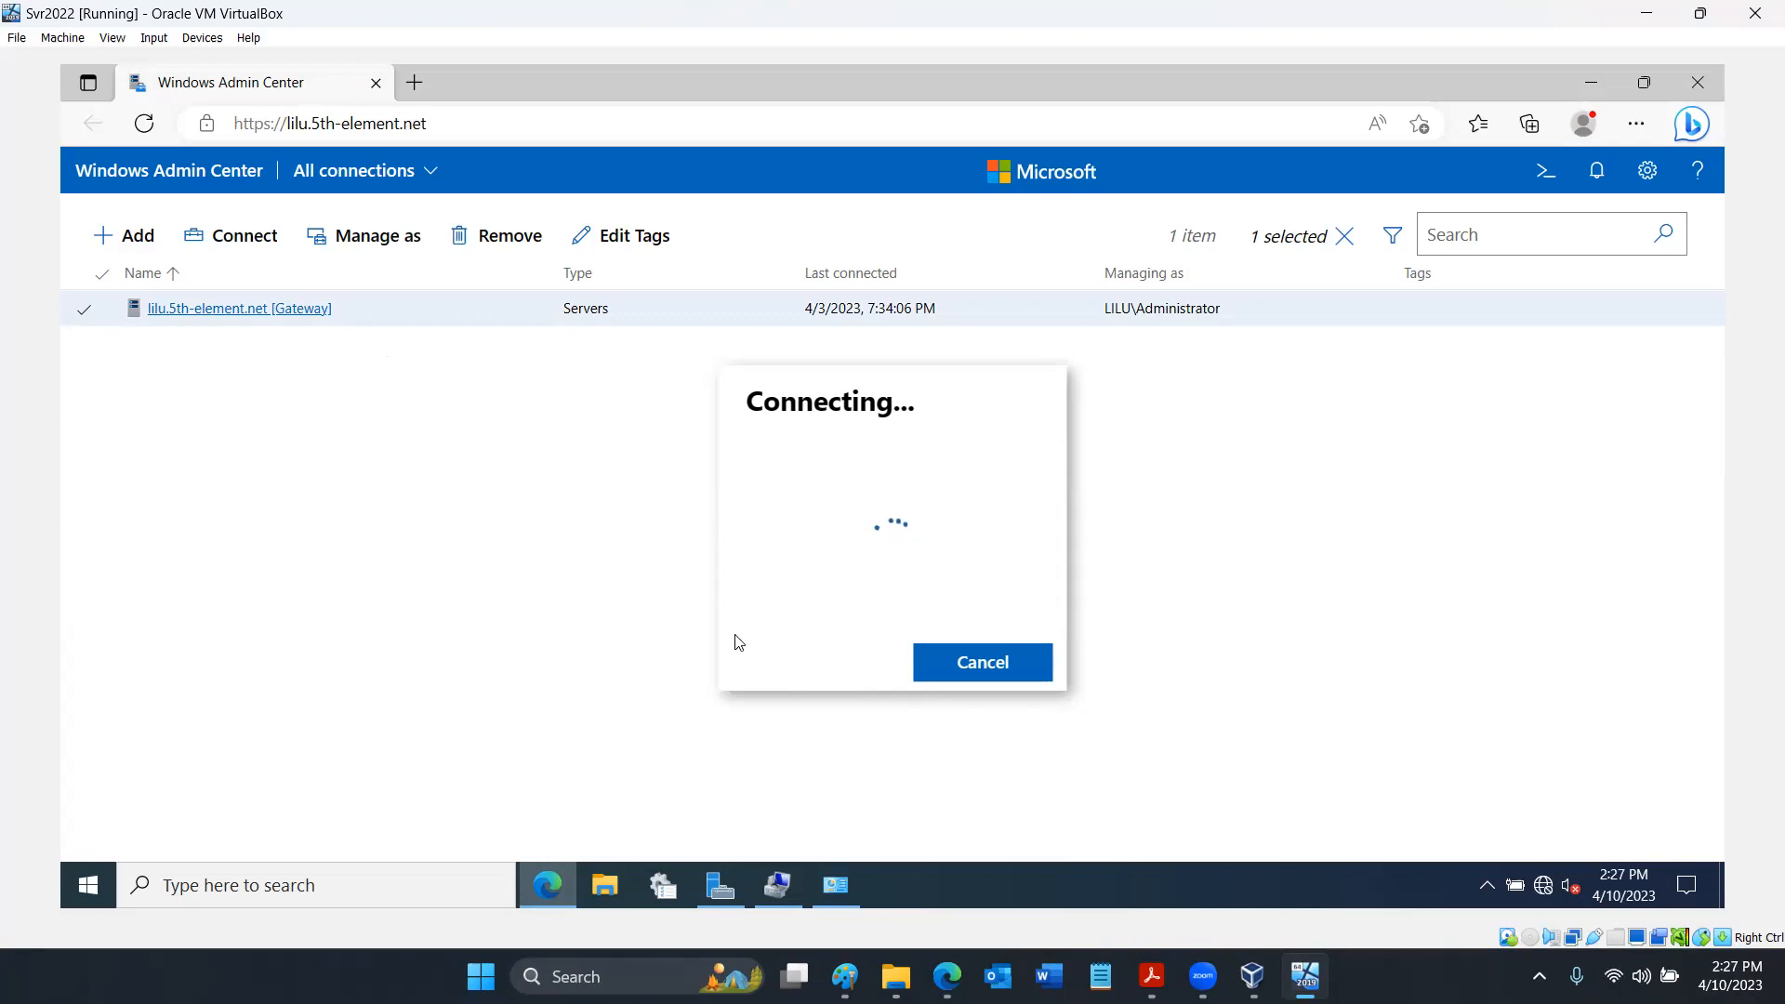
- Switch to the Windows Admin Center poster in Acrobat Reader and examine the Windows Server tools under Core functionality
{"action": "mouse_move", "coordinate": [1152, 976]}
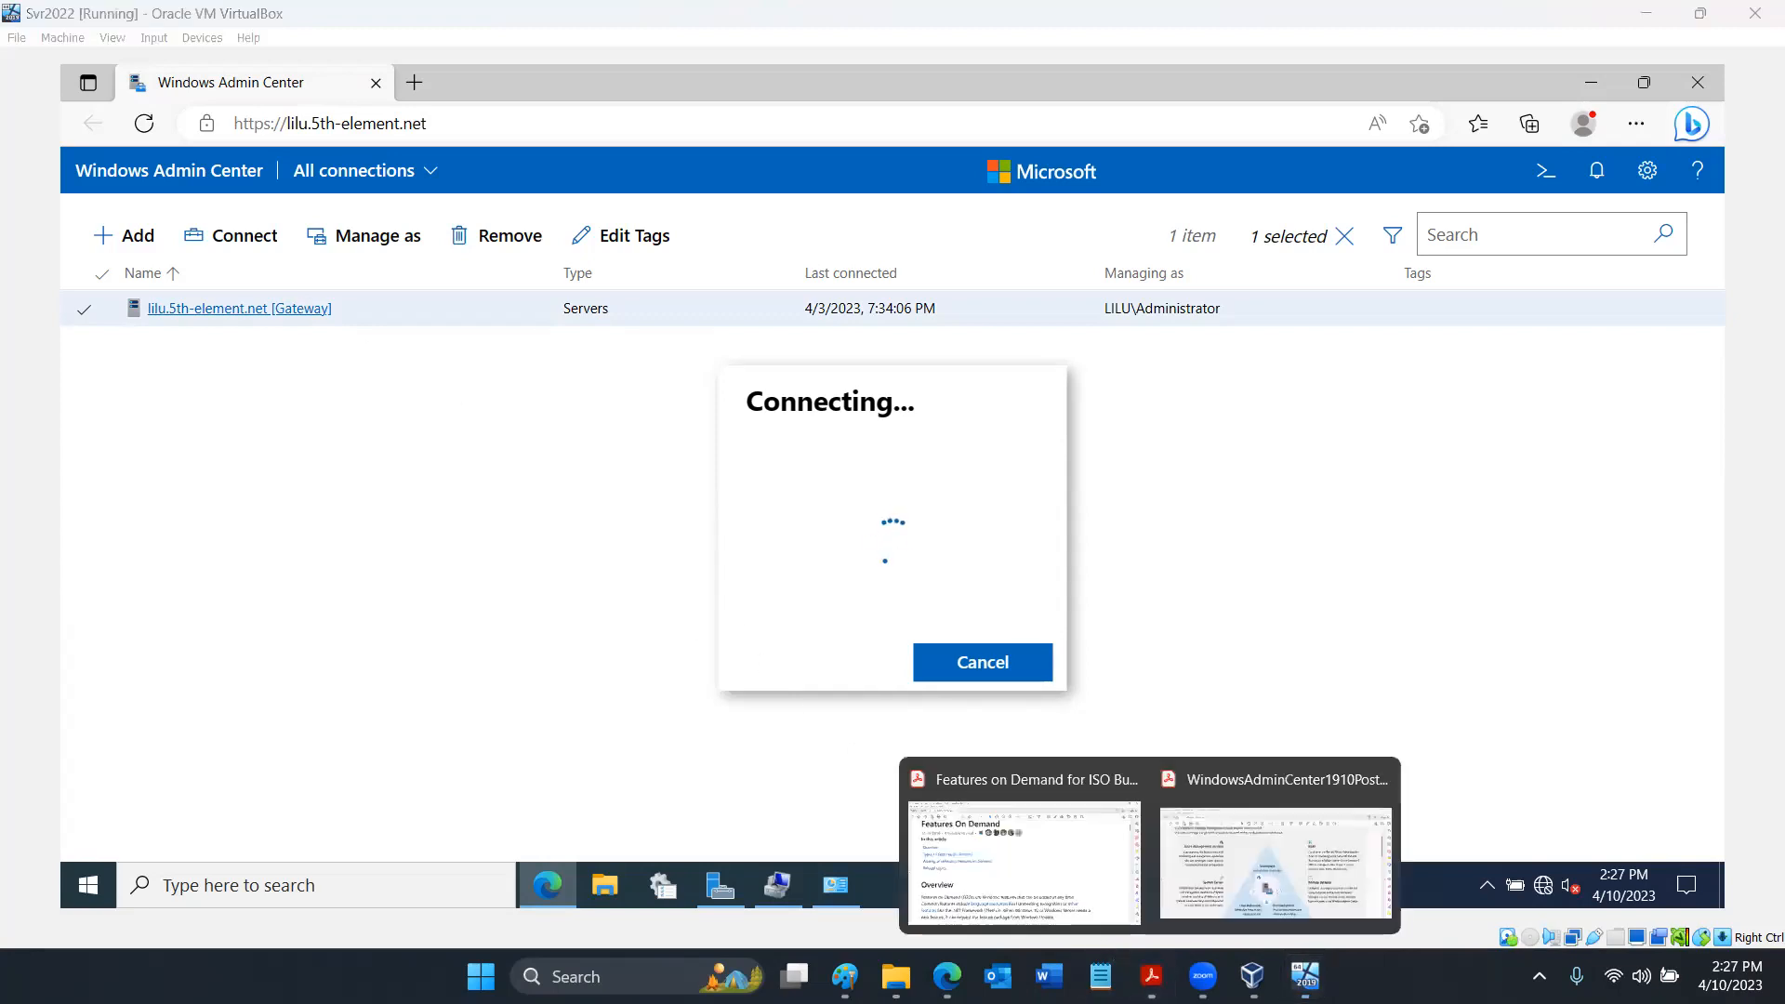
{"action": "left_click", "coordinate": [1226, 902]}
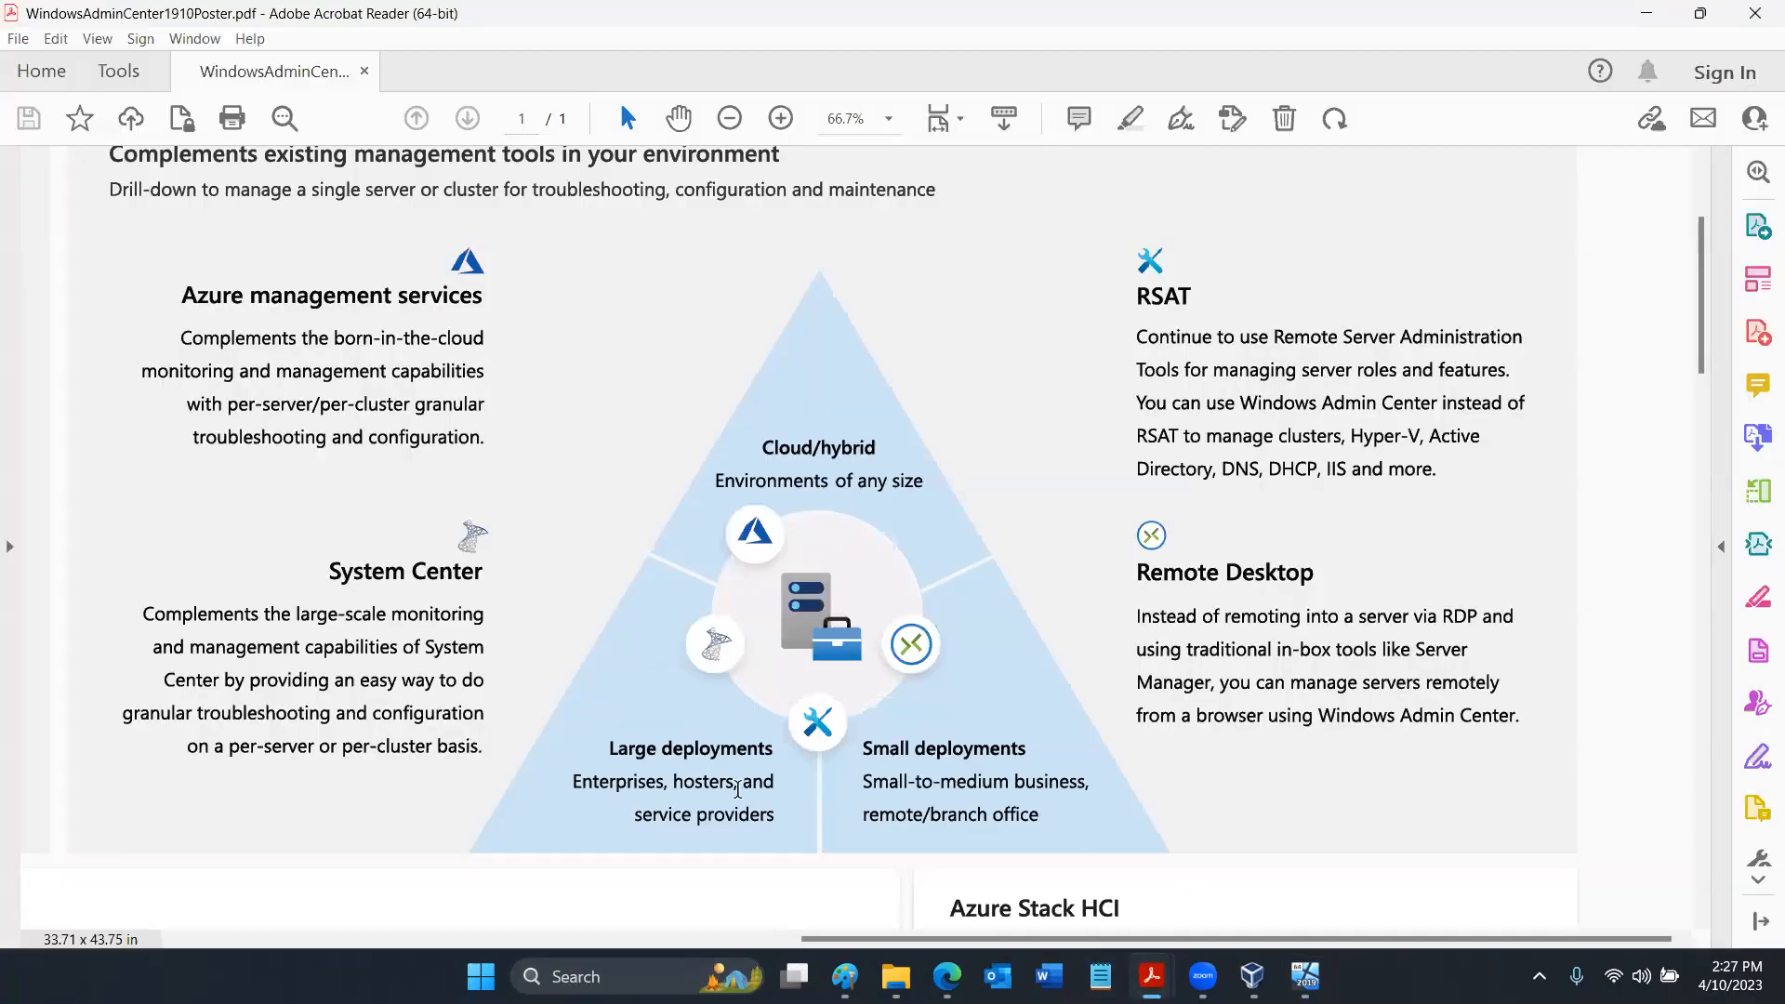
{"action": "left_click", "coordinate": [492, 939]}
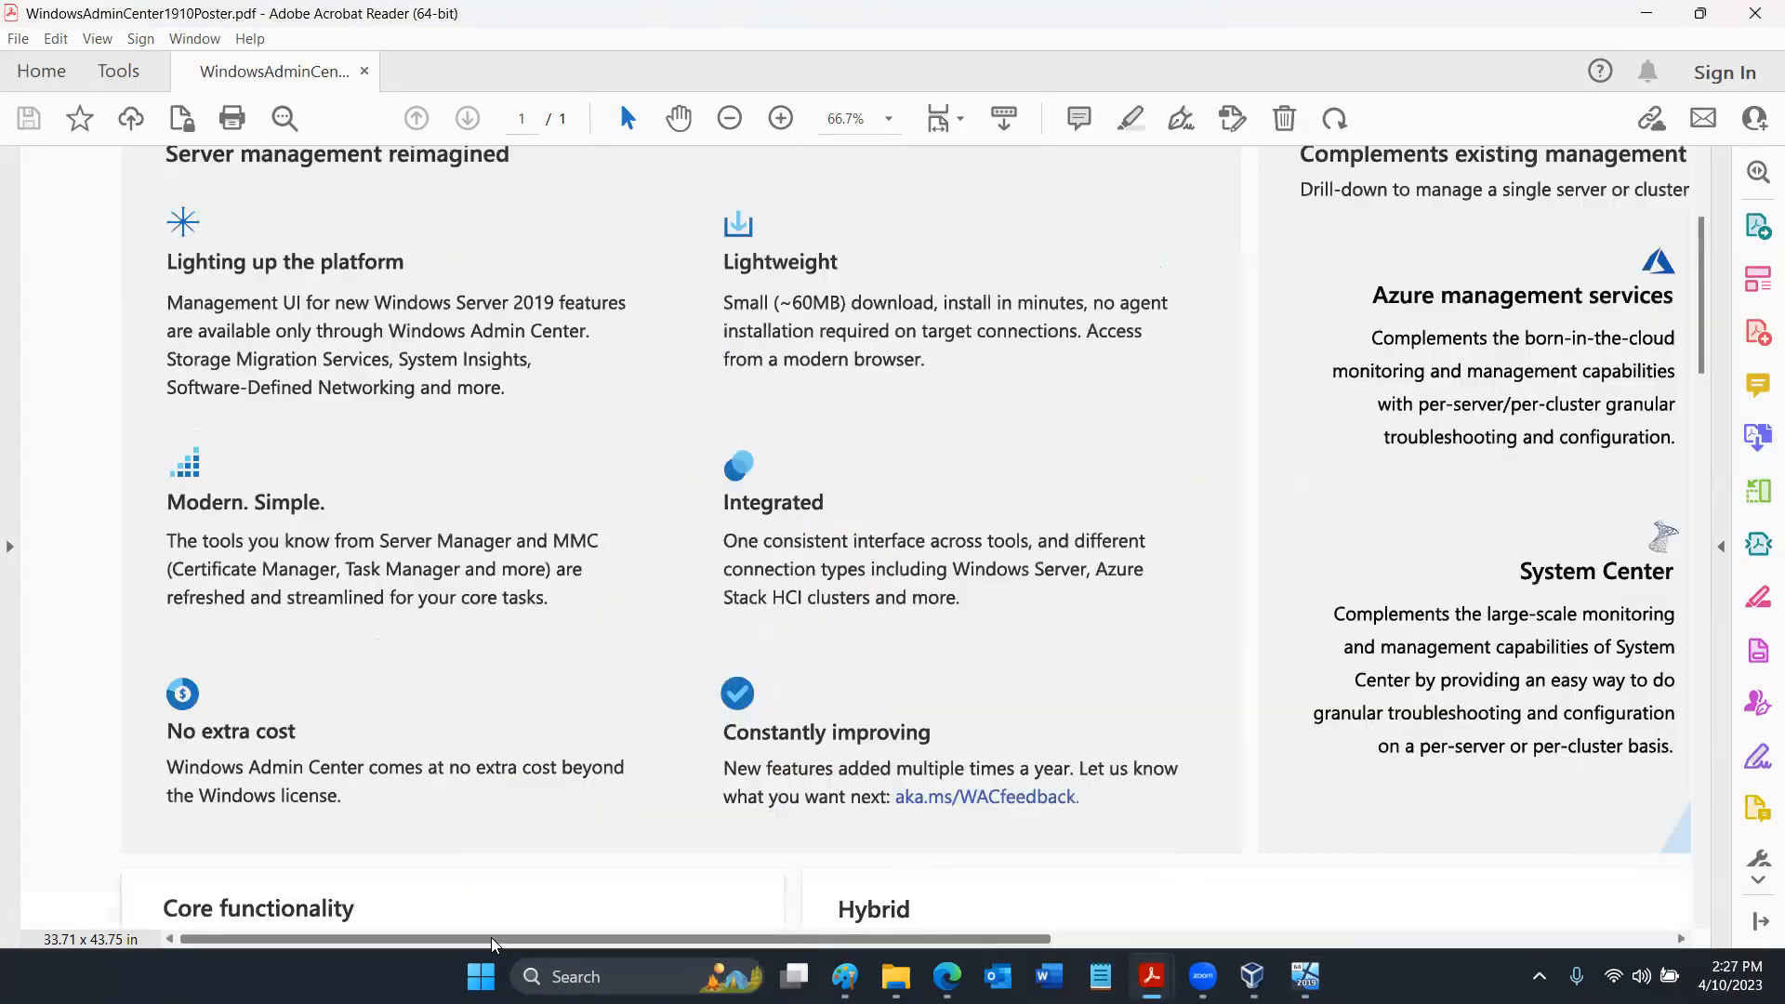
{"action": "scroll", "coordinate": [553, 674], "scroll_direction": "down", "scroll_amount": 5}
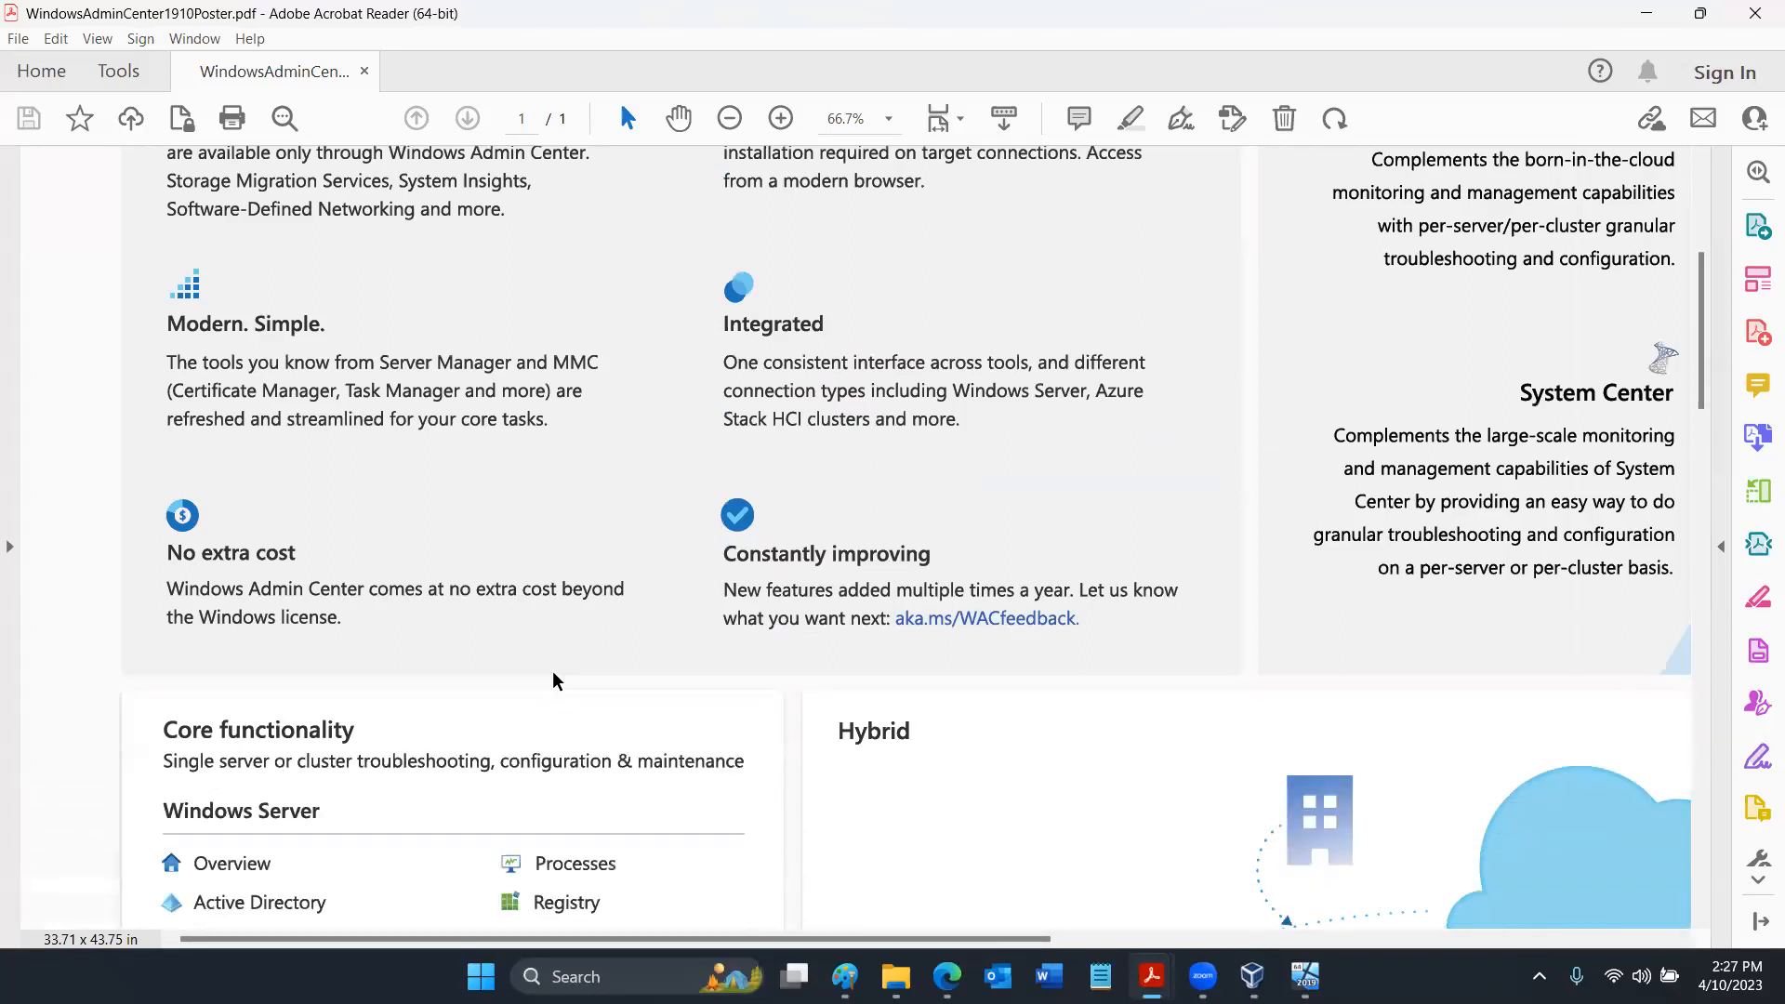
{"action": "scroll", "coordinate": [552, 672], "scroll_direction": "down", "scroll_amount": 2}
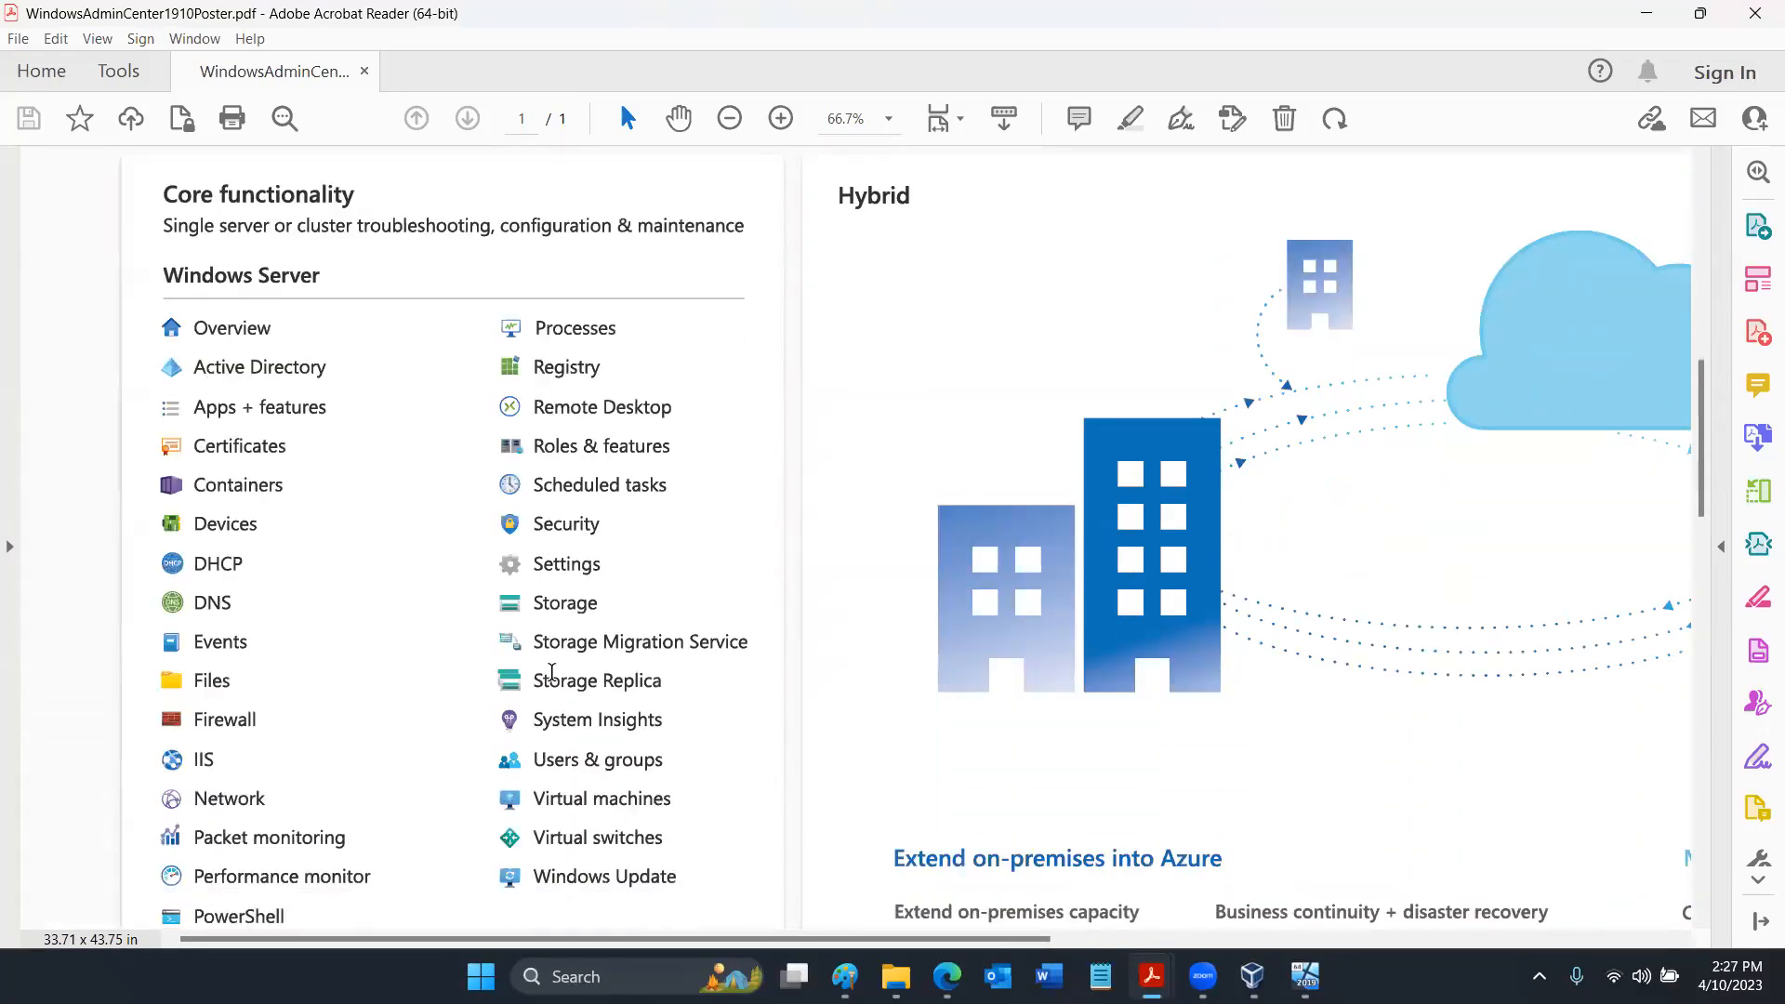
{"action": "scroll", "coordinate": [553, 671], "scroll_direction": "down", "scroll_amount": 1}
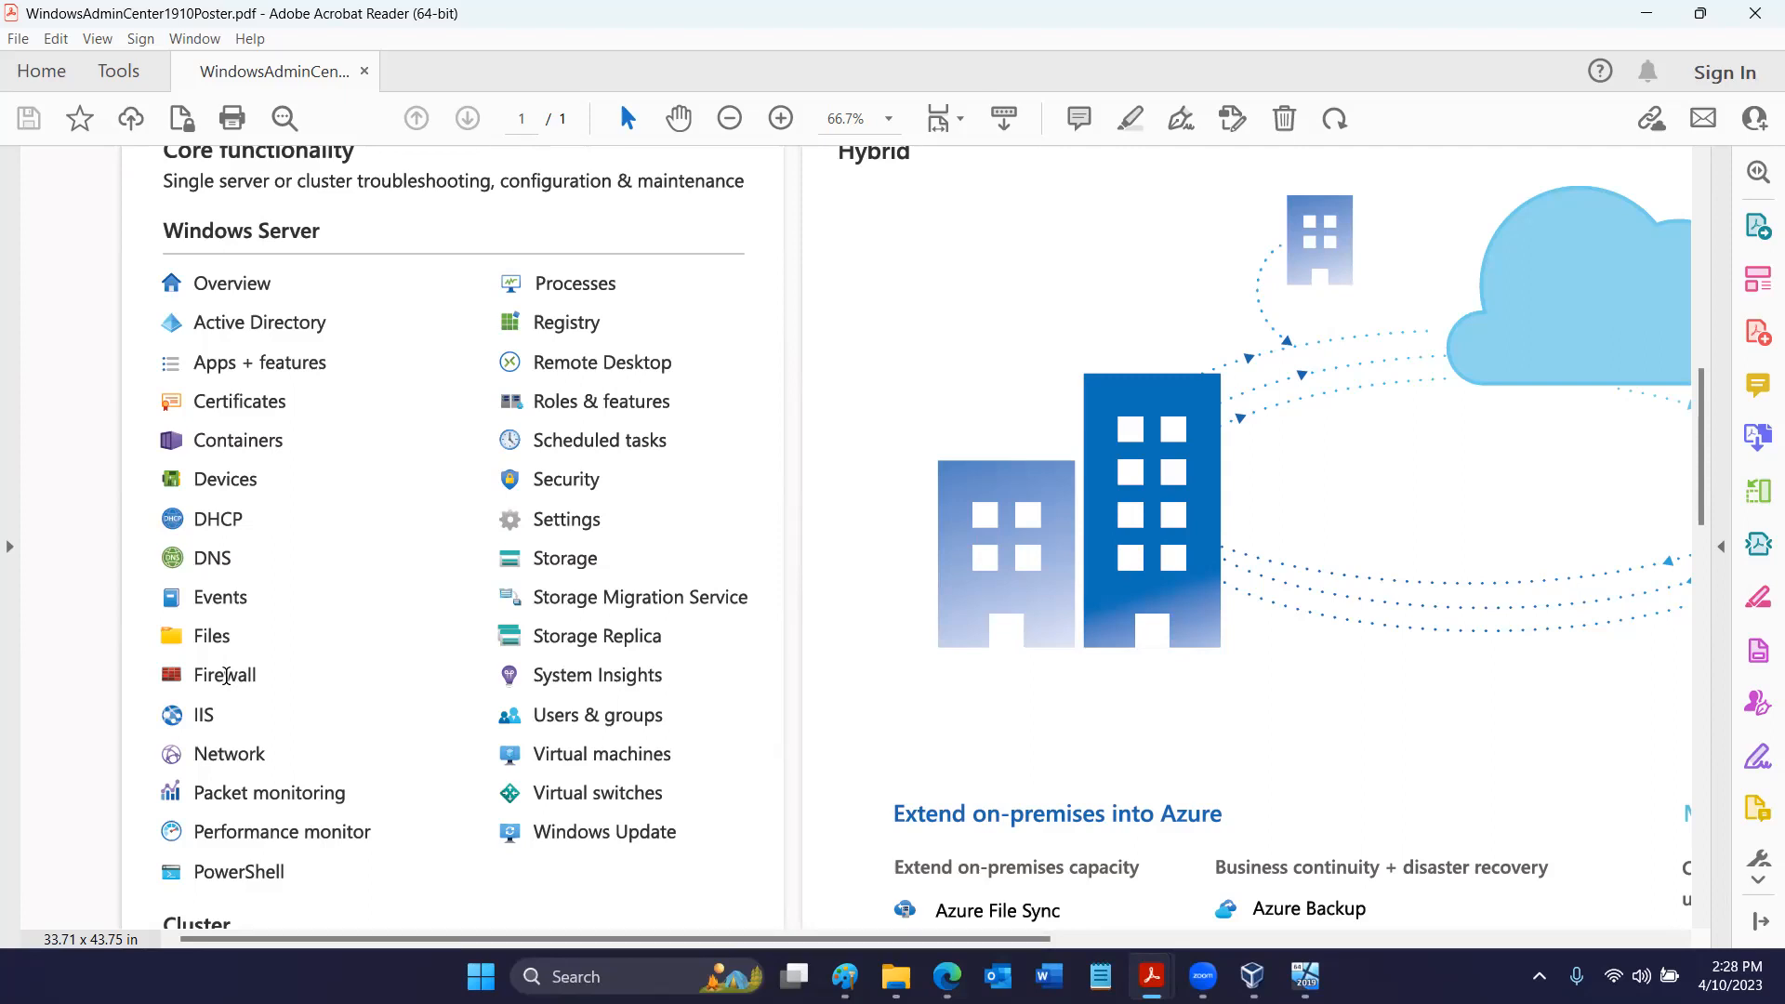
- Examine the remaining Windows Server tools, from IIS to PowerShell, and the Cluster tools on the Windows Admin Center poster
{"action": "scroll", "coordinate": [226, 675], "scroll_direction": "down", "scroll_amount": 5}
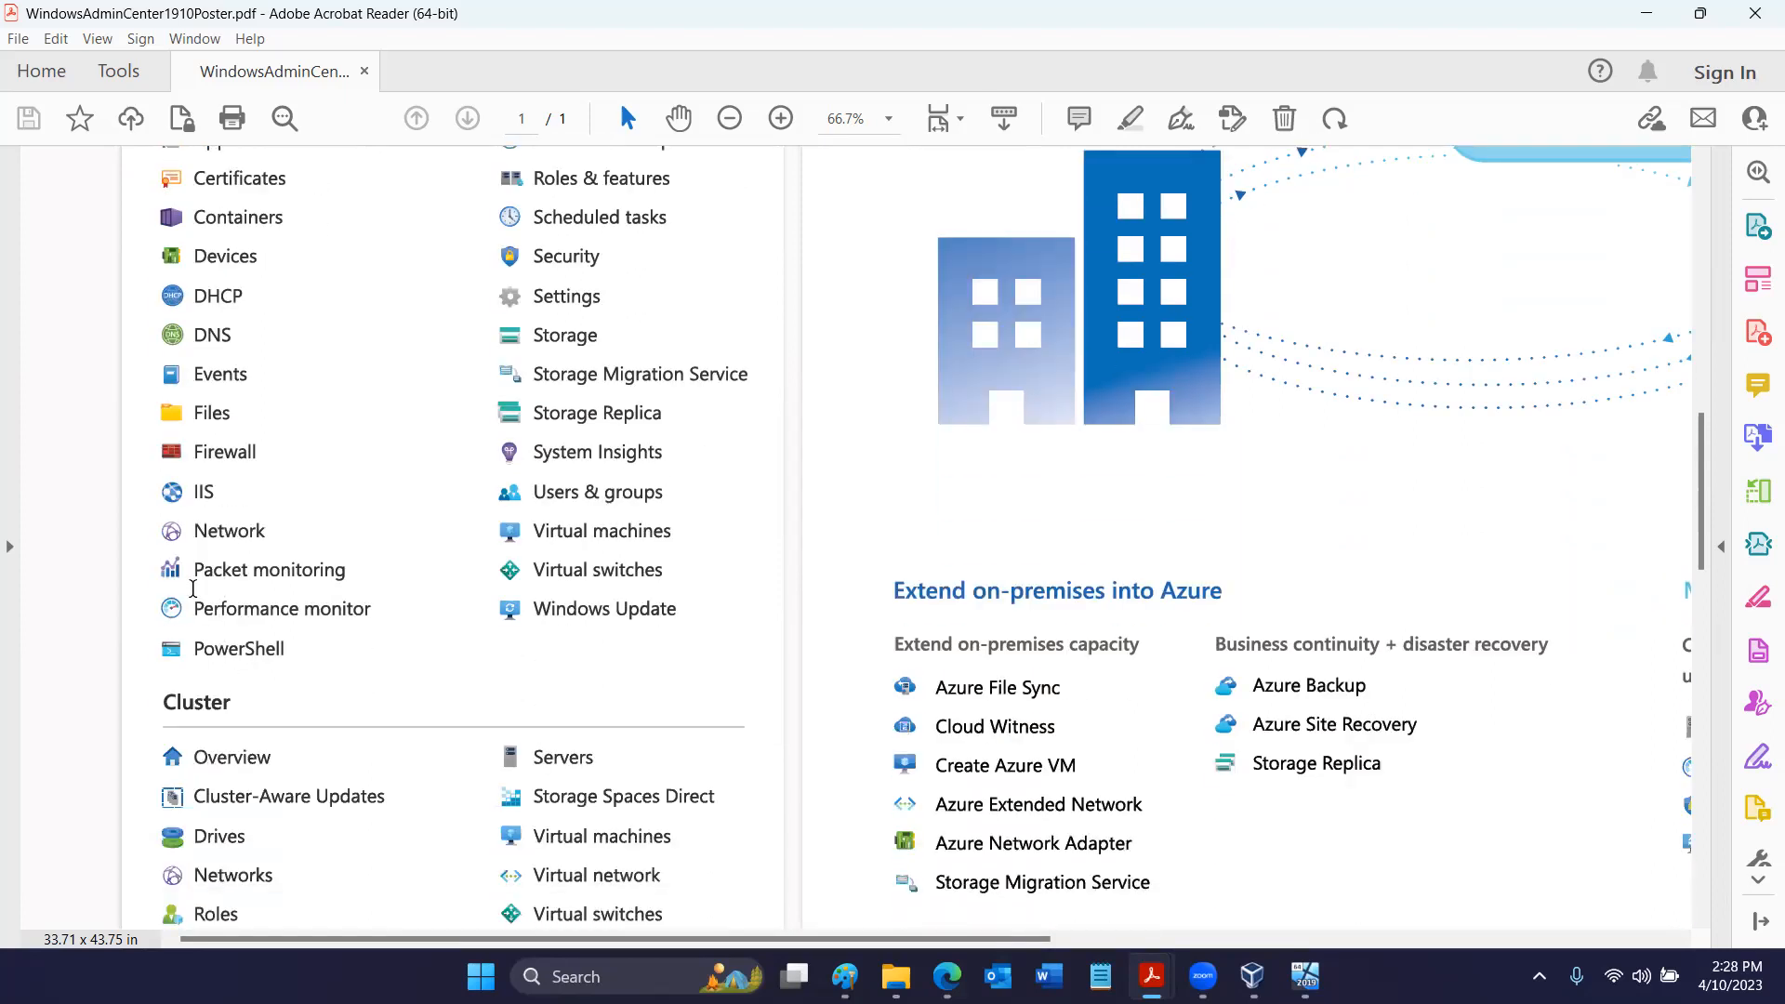
{"action": "double_click", "coordinate": [203, 491]}
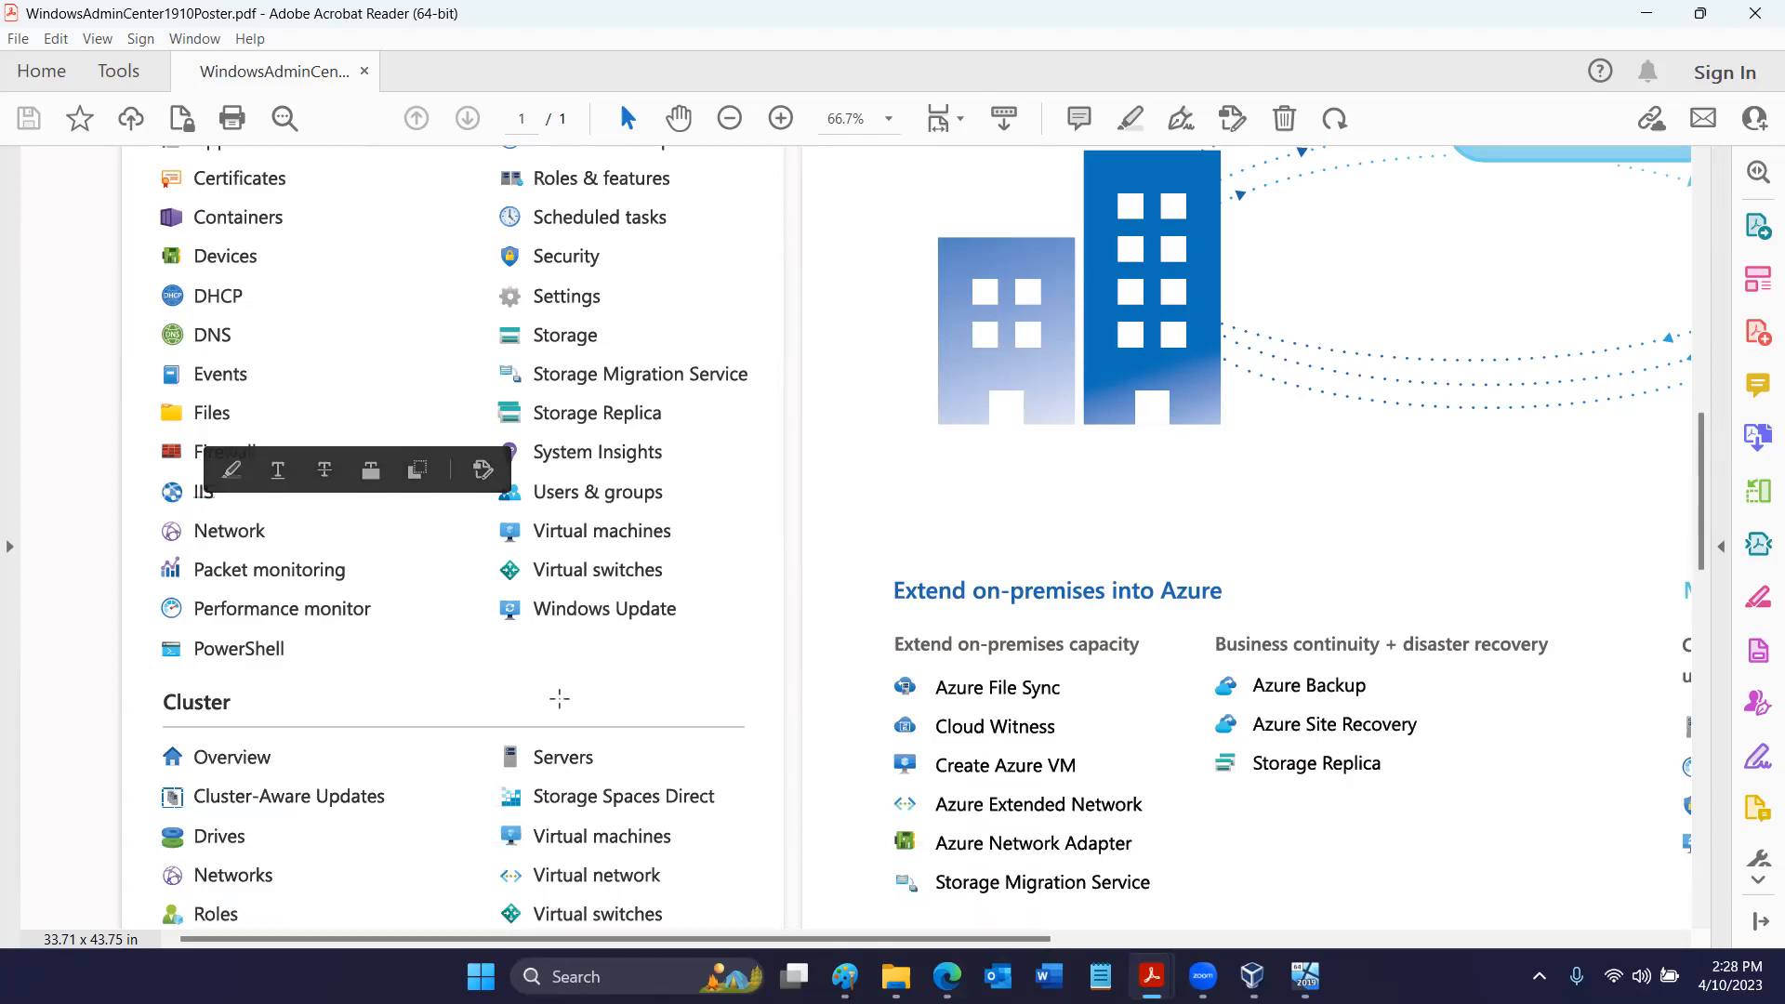
{"action": "scroll", "coordinate": [558, 697], "scroll_direction": "down", "scroll_amount": 5}
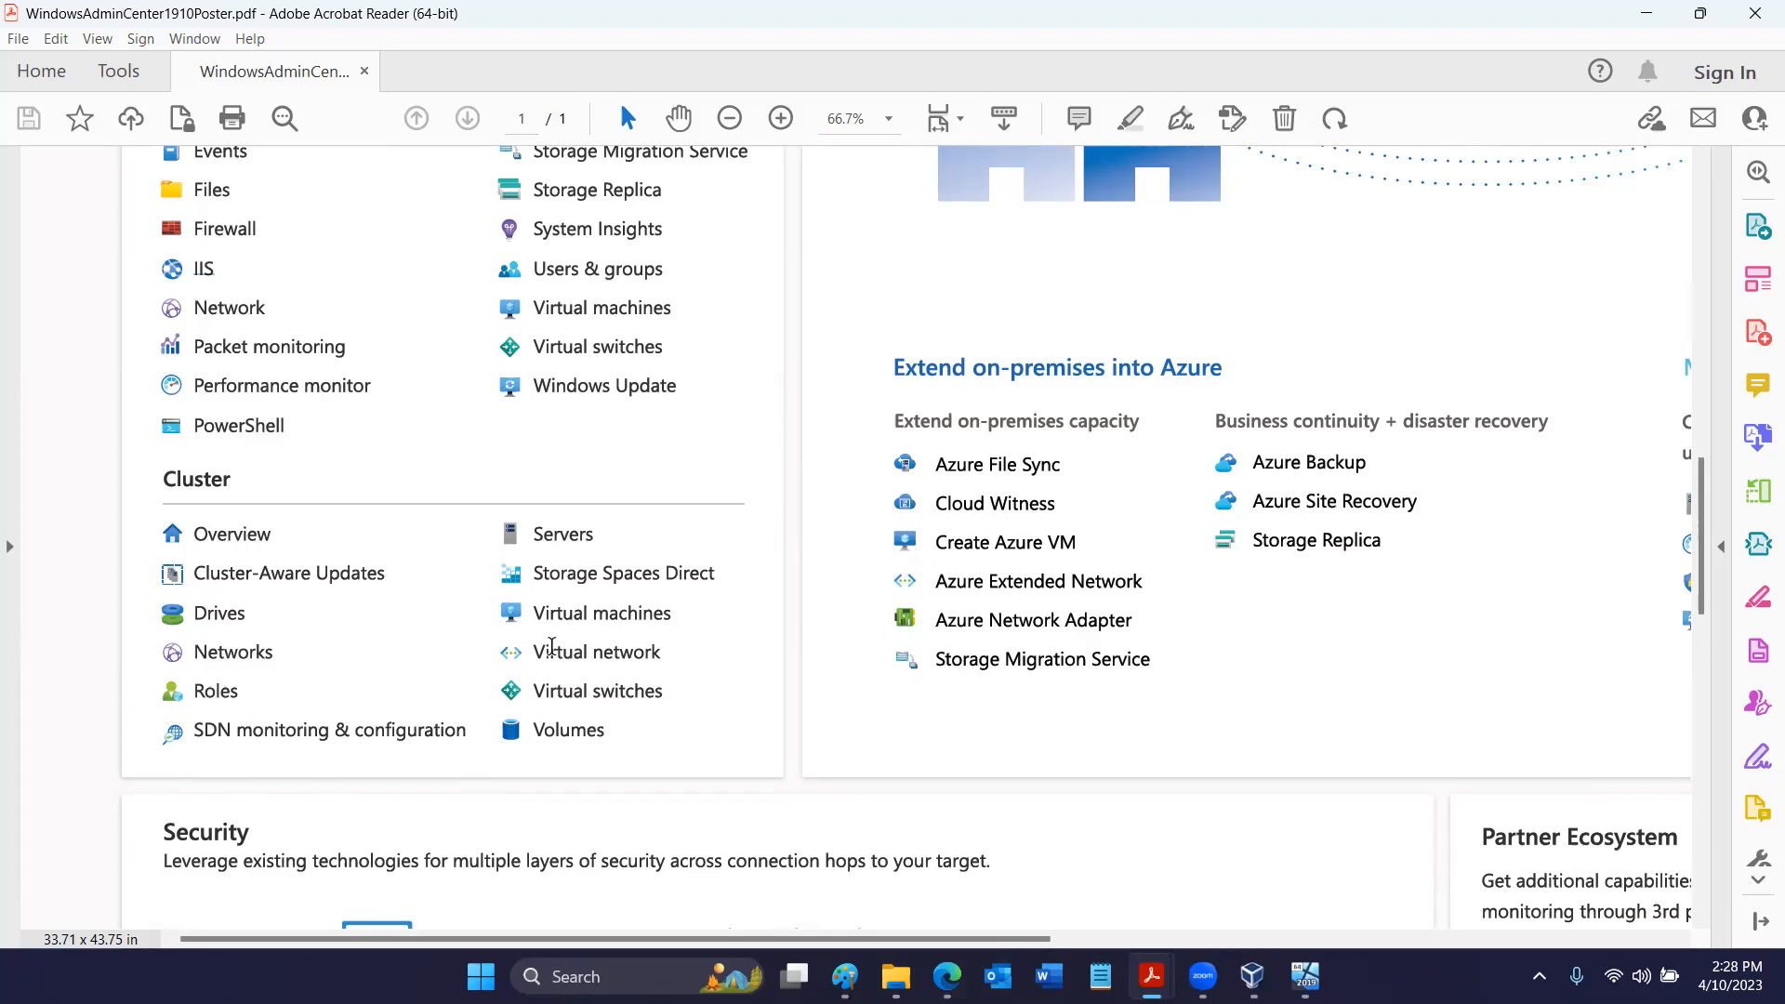
{"action": "scroll", "coordinate": [1076, 605], "scroll_direction": "down", "scroll_amount": 1}
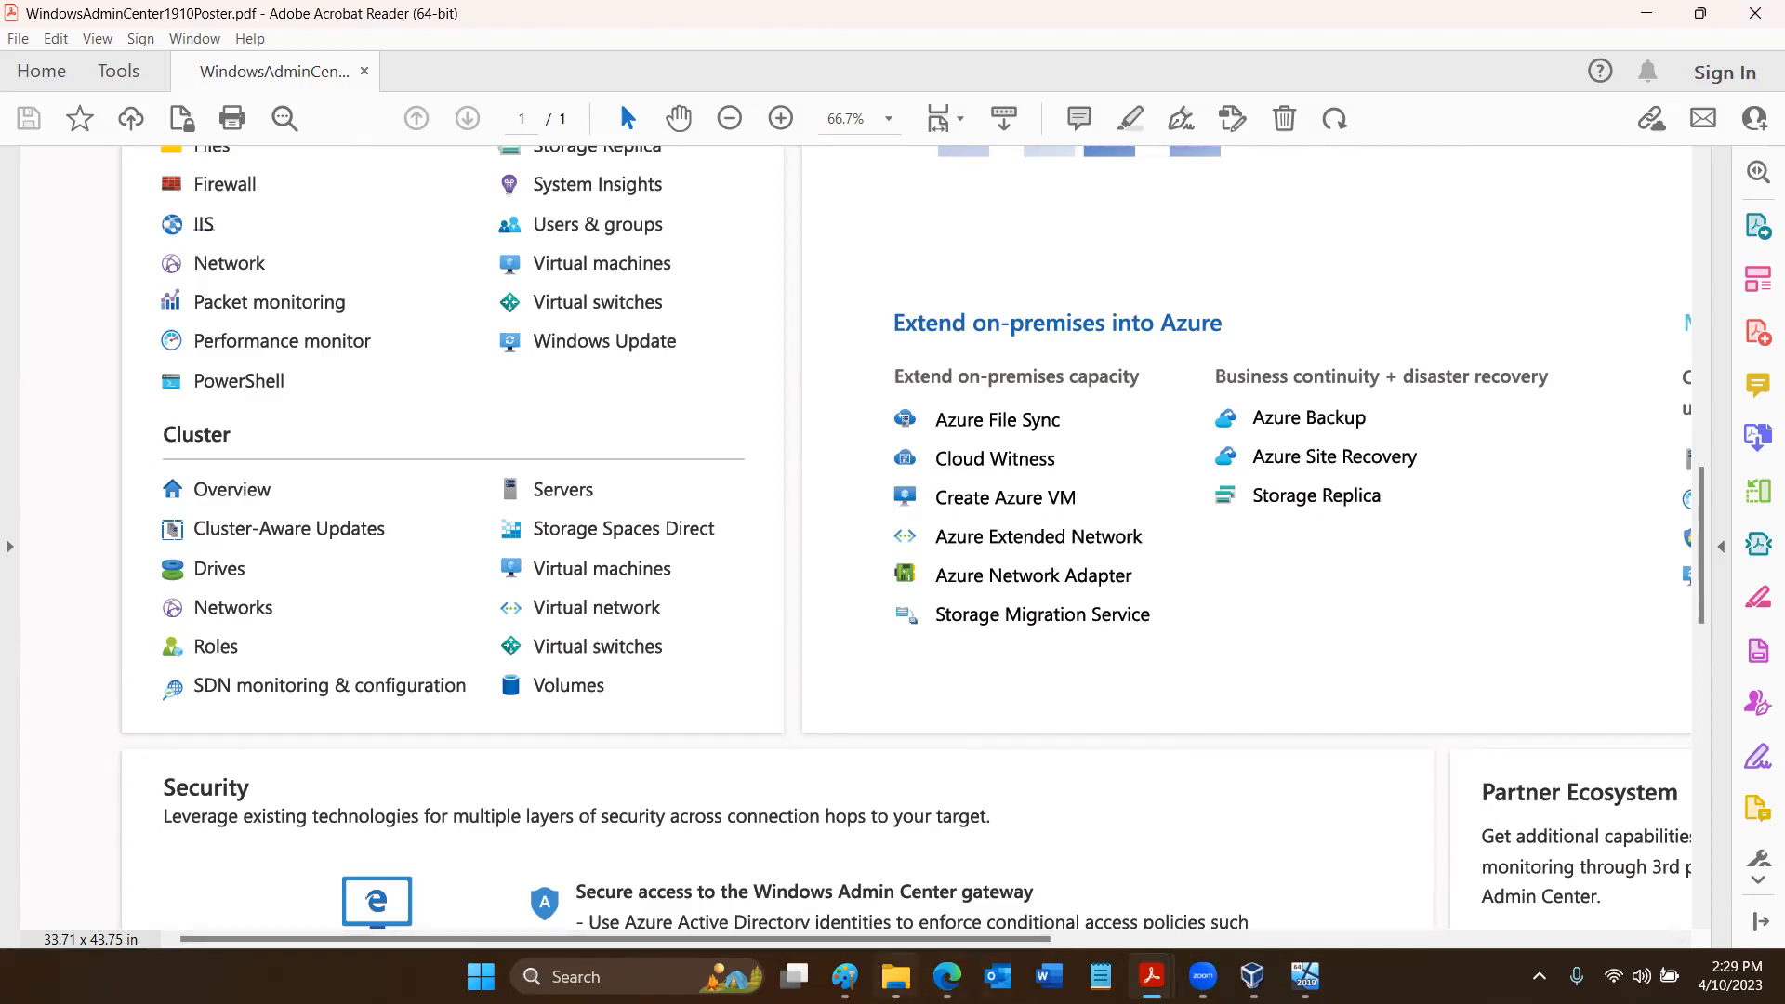
- Switch to the Svr2022 virtual machine, review the Windows Admin Center tools for lilu.5th-element.net, and return to All connections
{"action": "left_click", "coordinate": [946, 976]}
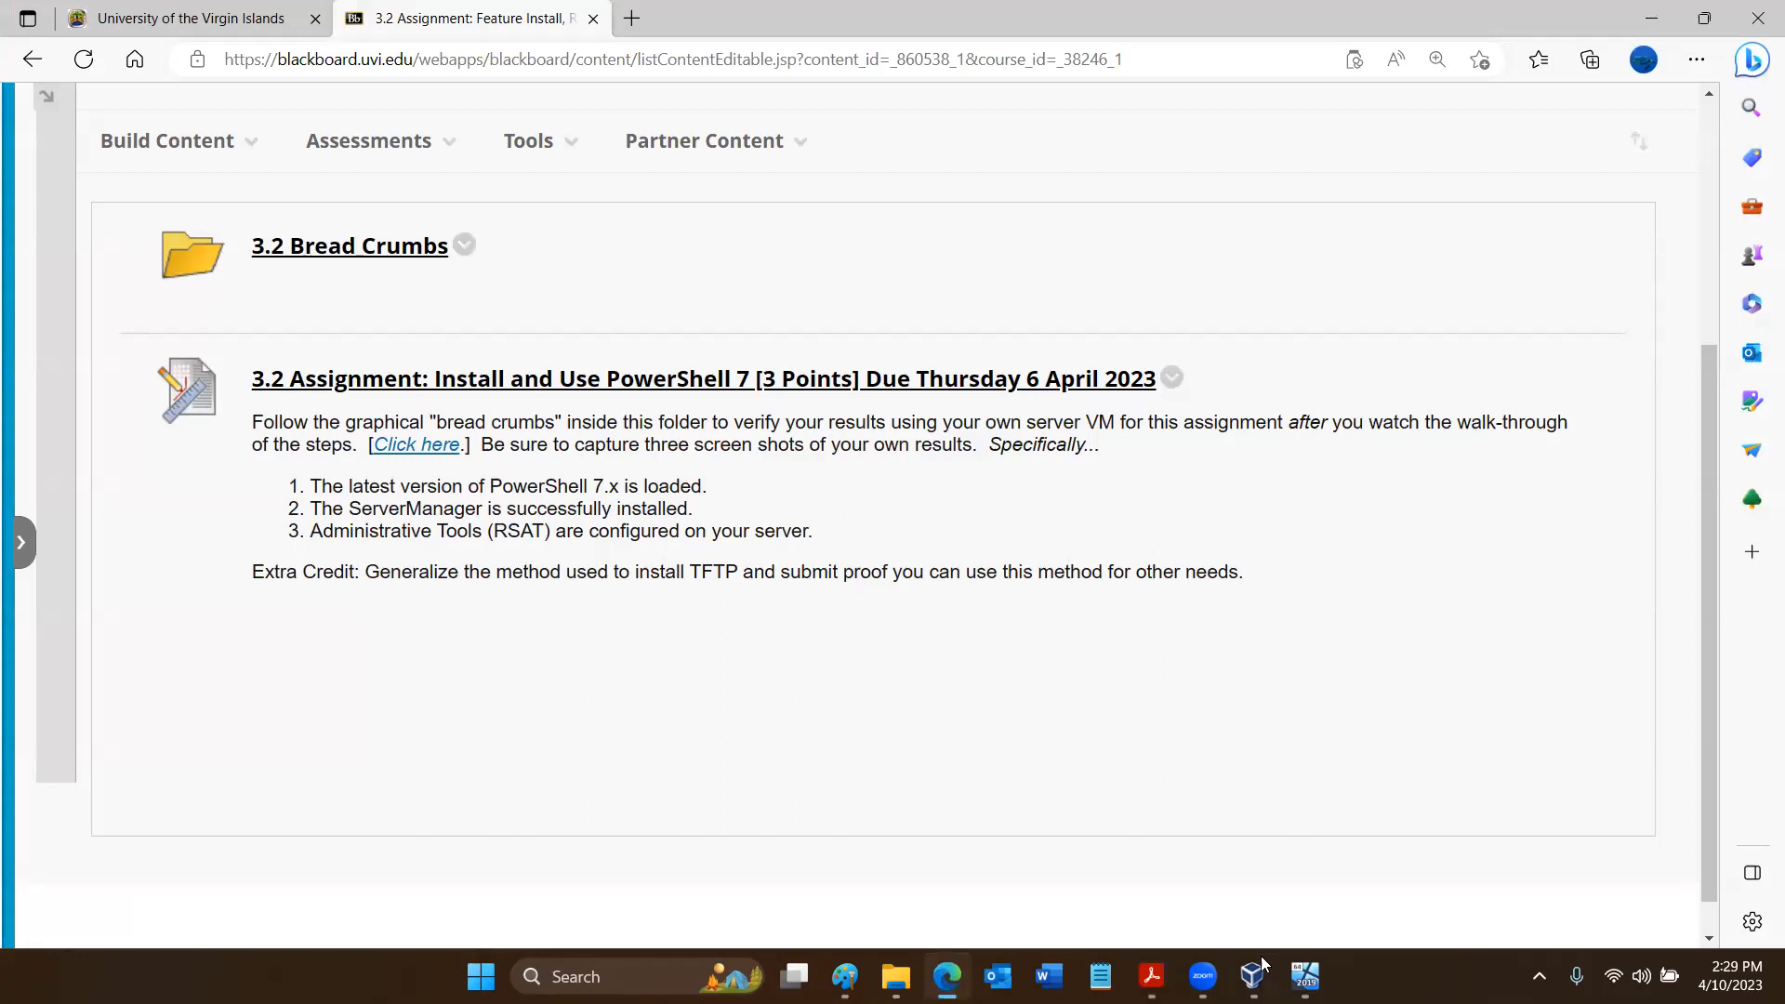
{"action": "left_click", "coordinate": [1305, 976]}
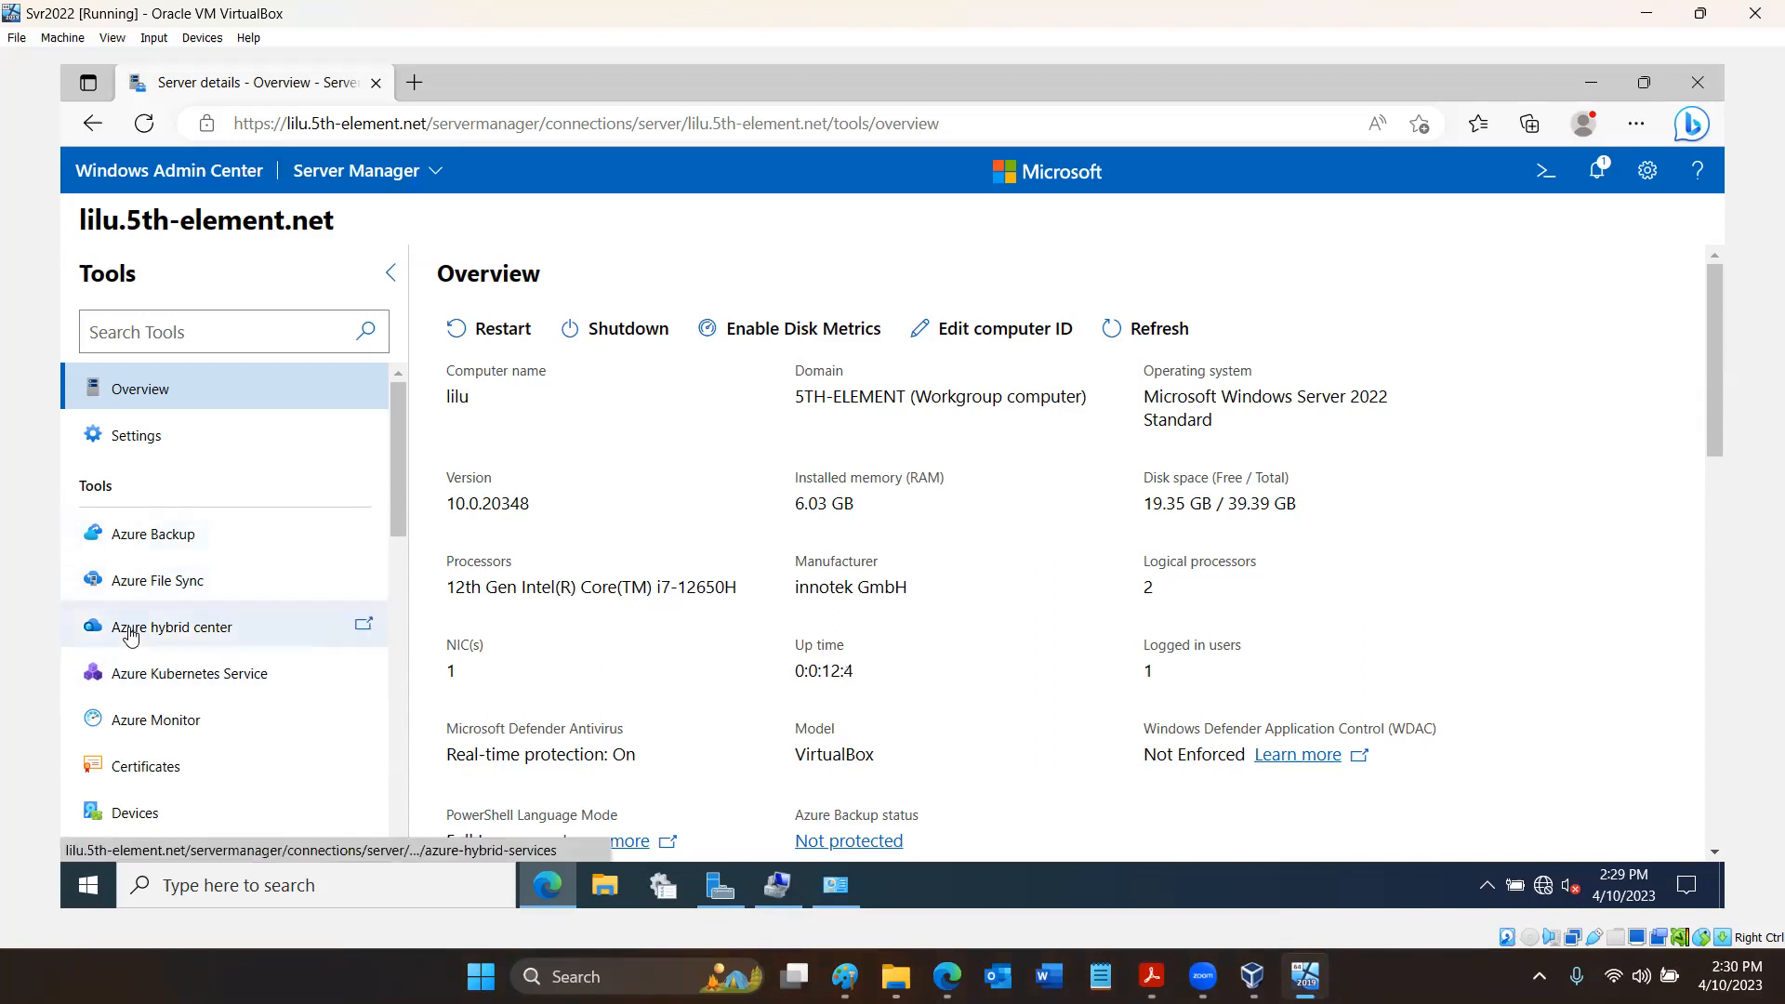
{"action": "scroll", "coordinate": [130, 635], "scroll_direction": "down", "scroll_amount": 5}
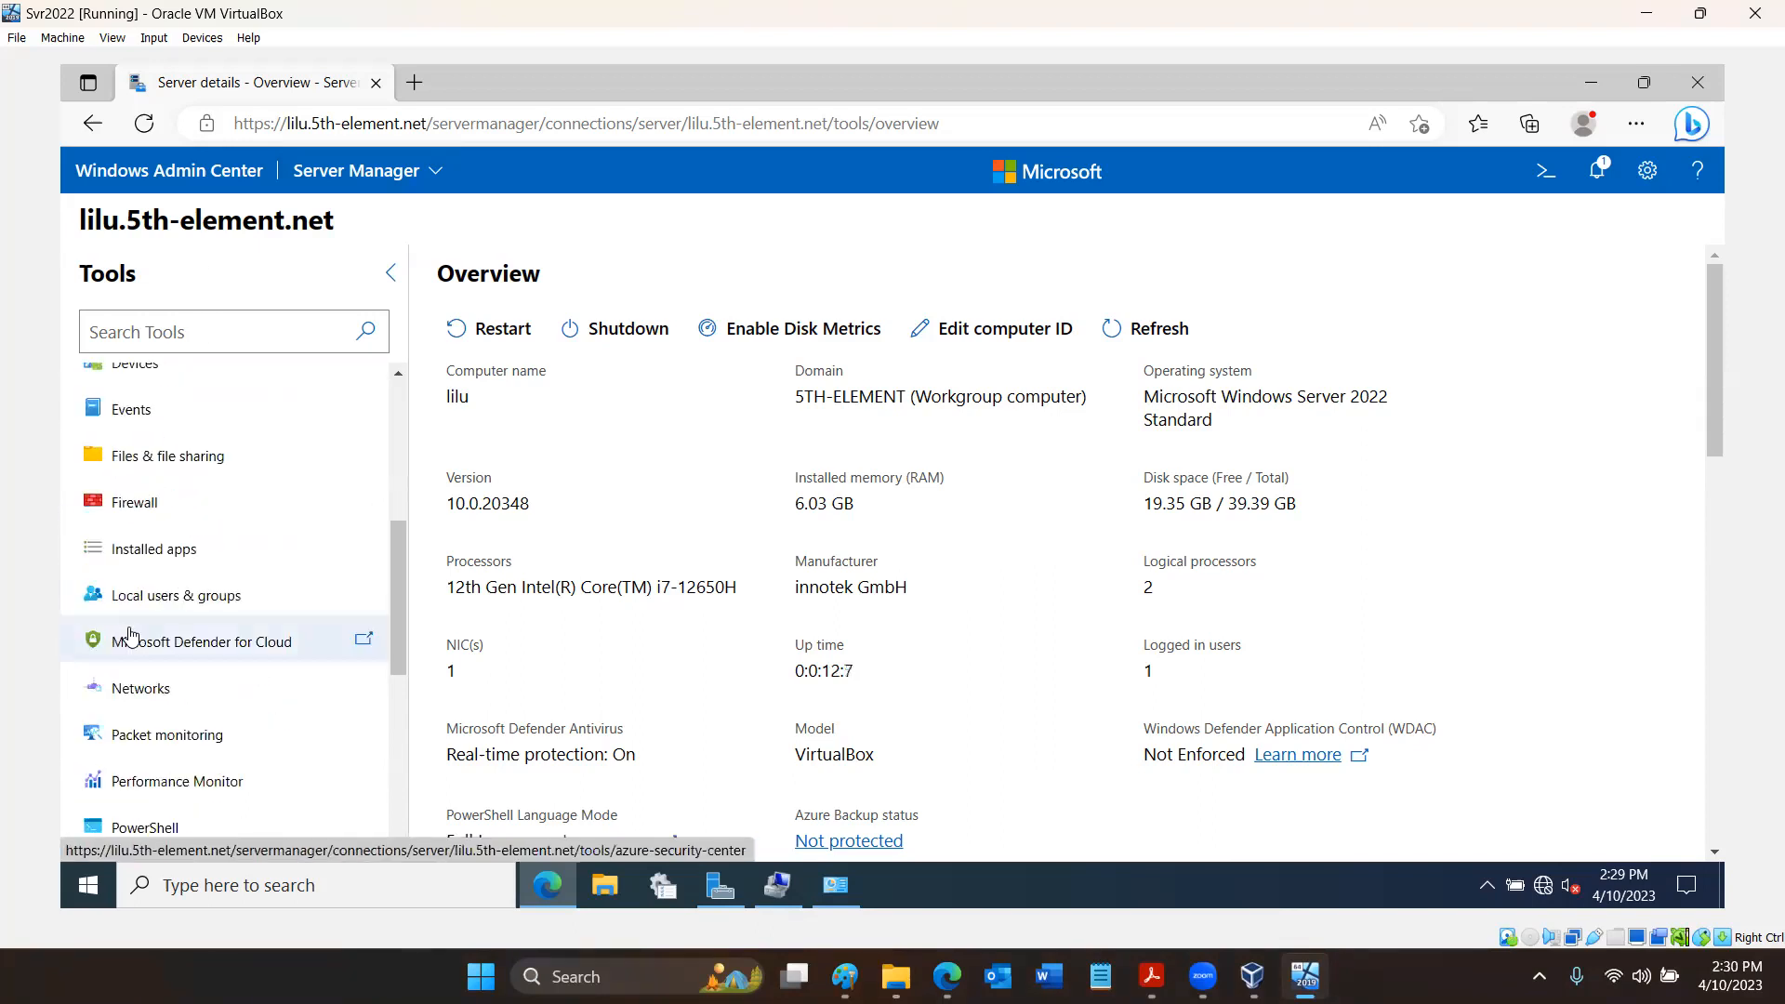
{"action": "scroll", "coordinate": [130, 634], "scroll_direction": "down", "scroll_amount": 6}
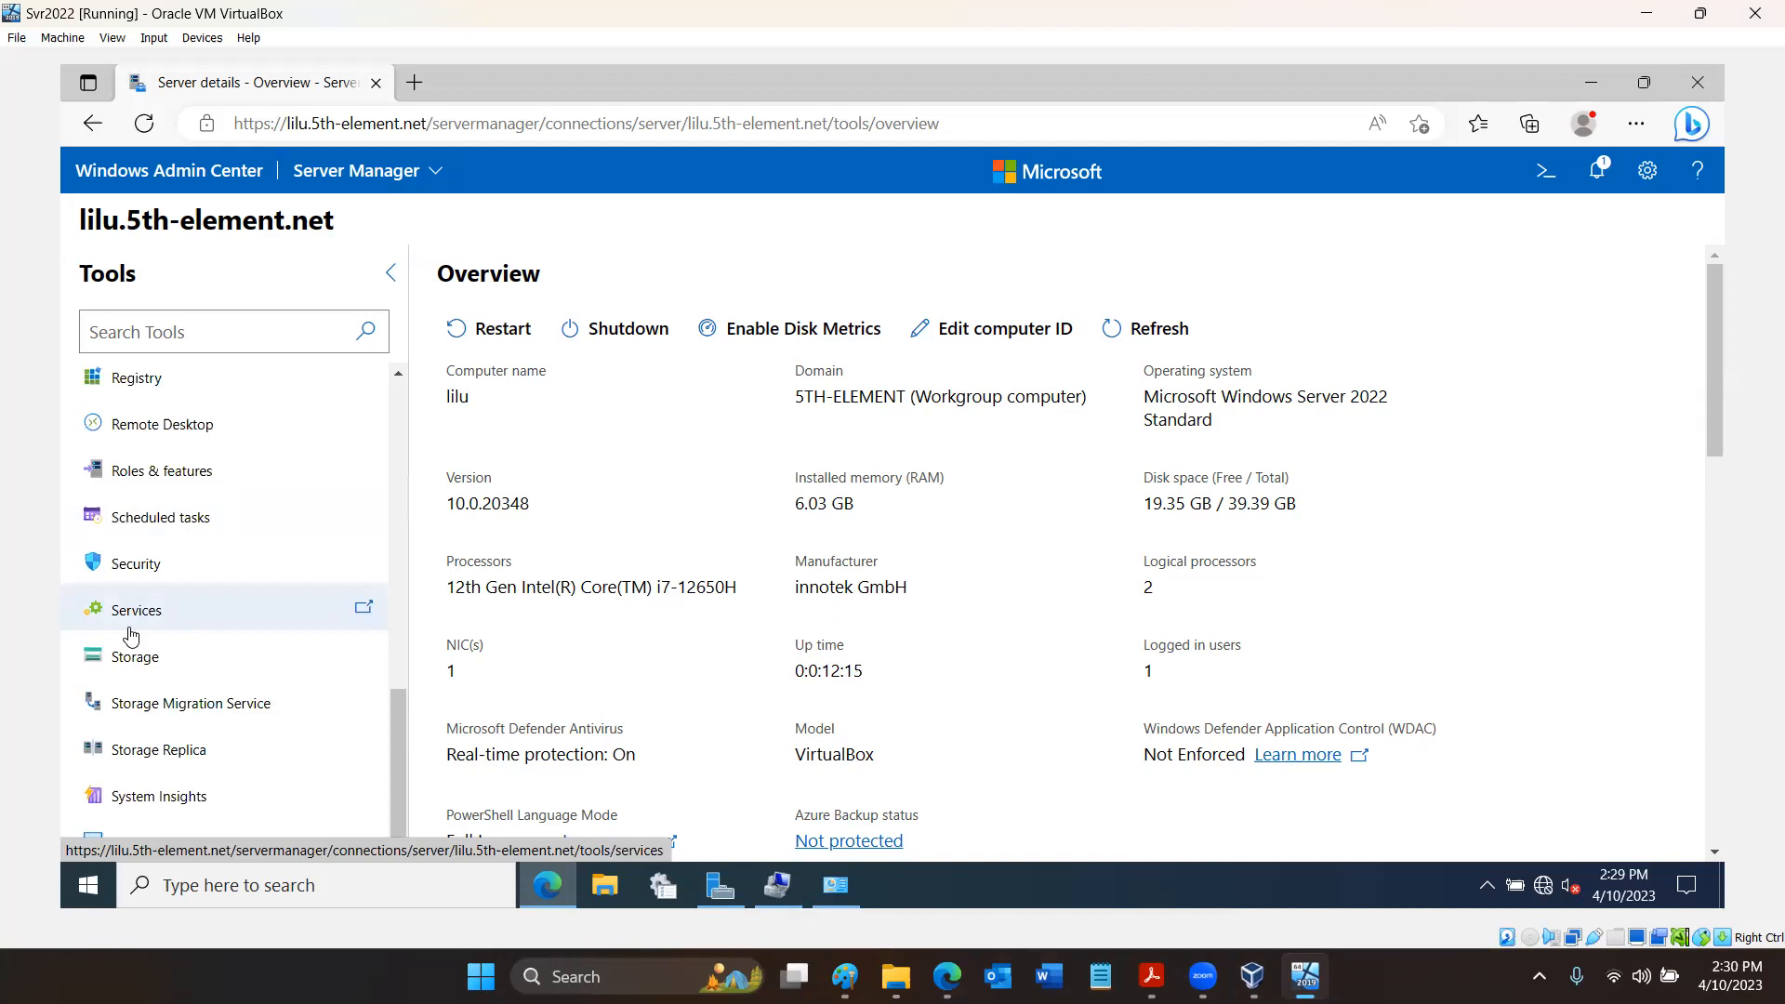
{"action": "scroll", "coordinate": [130, 635], "scroll_direction": "up", "scroll_amount": 1}
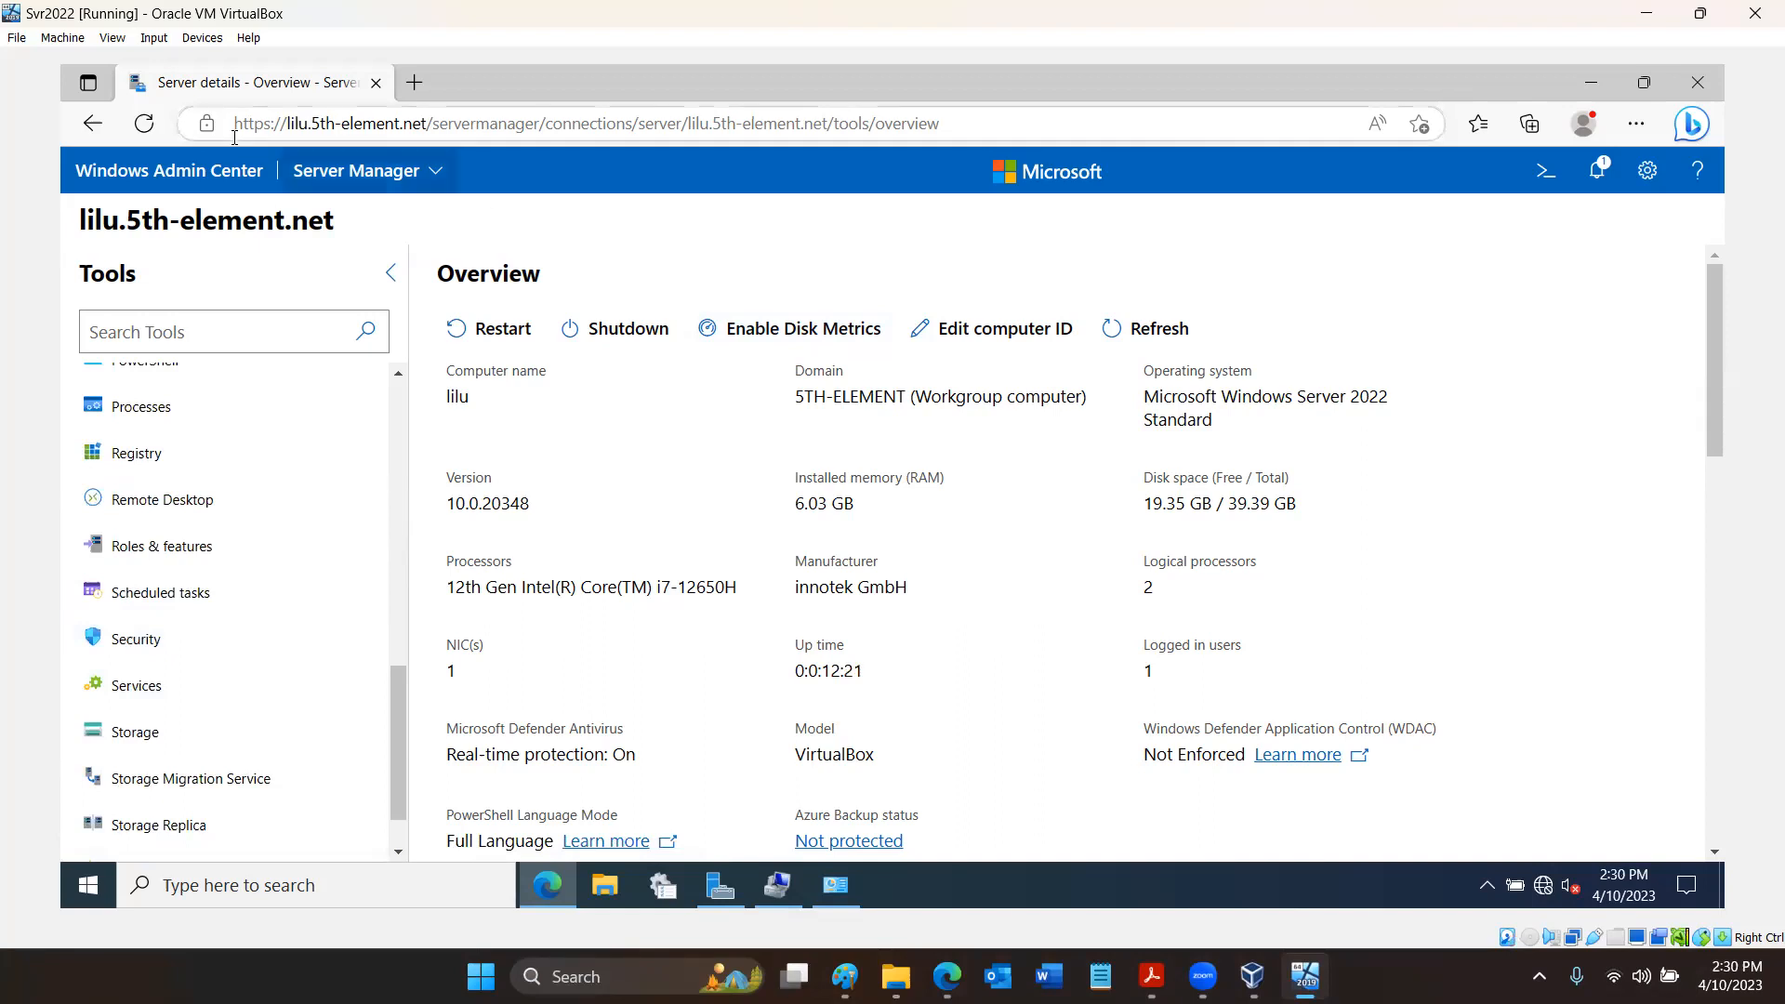
{"action": "left_click", "coordinate": [213, 192]}
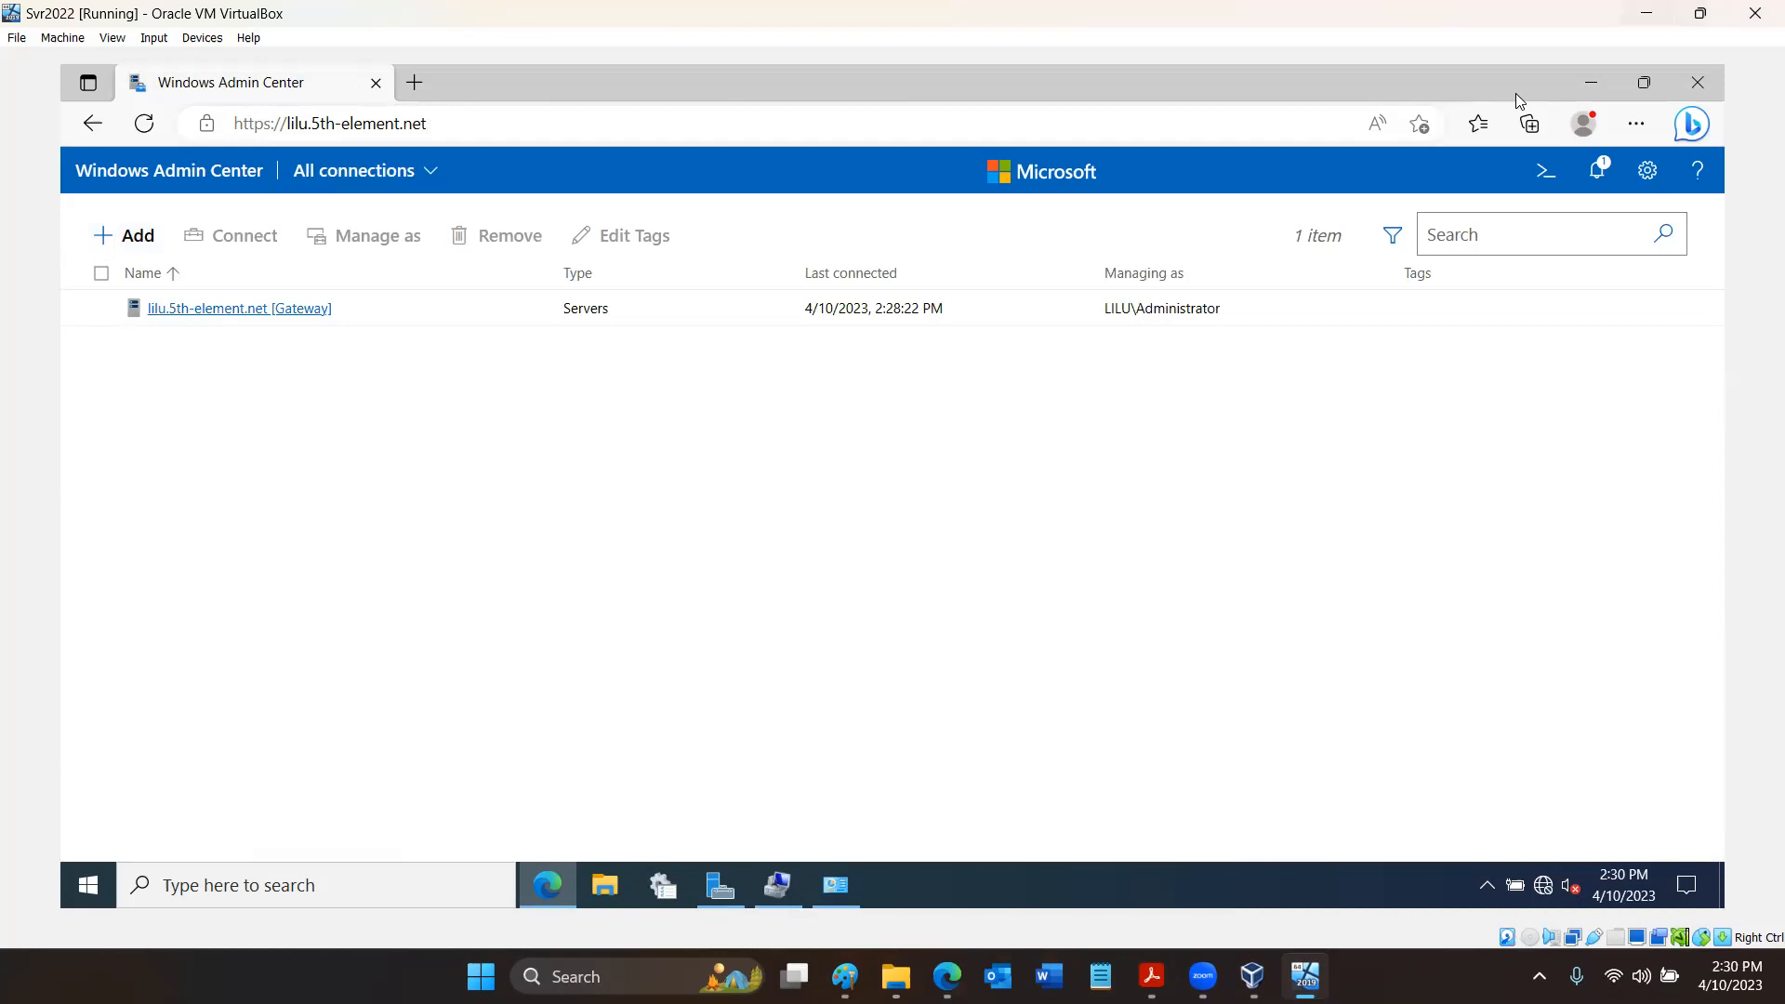
- Switch back to the Windows Admin Center poster in Acrobat Reader and examine its Security and Architecture sections
{"action": "key", "text": "alt+Tab"}
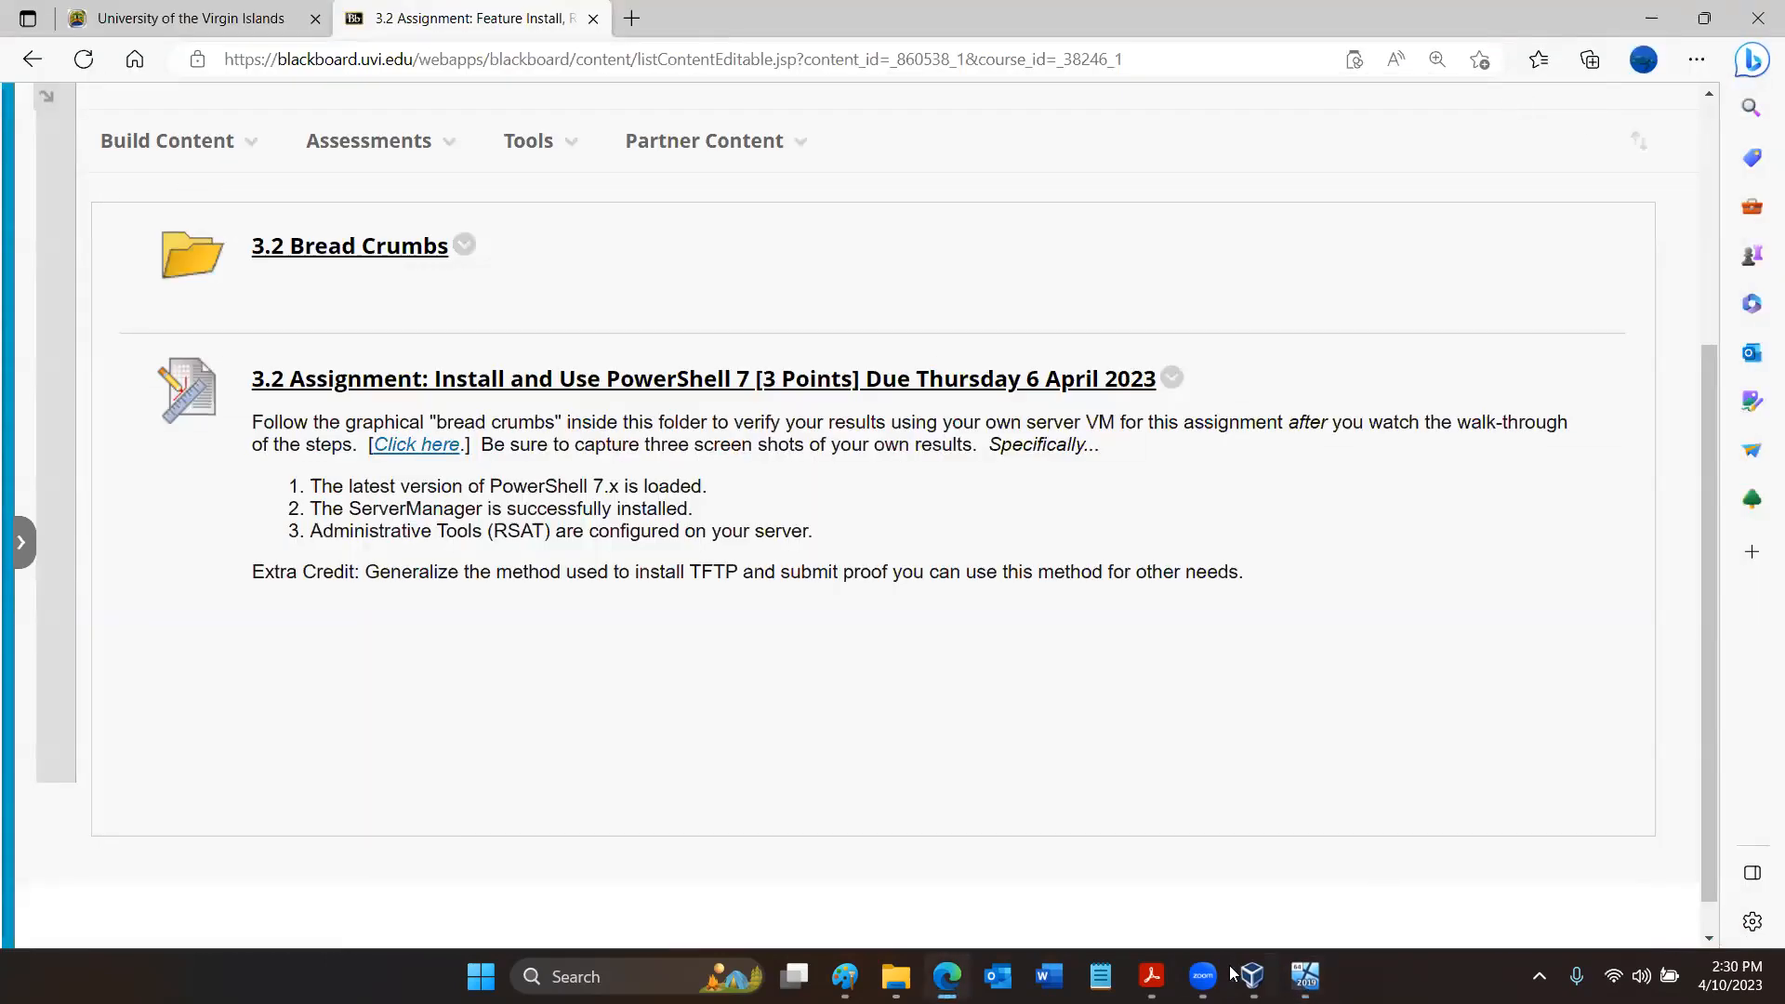
{"action": "left_click", "coordinate": [1152, 976]}
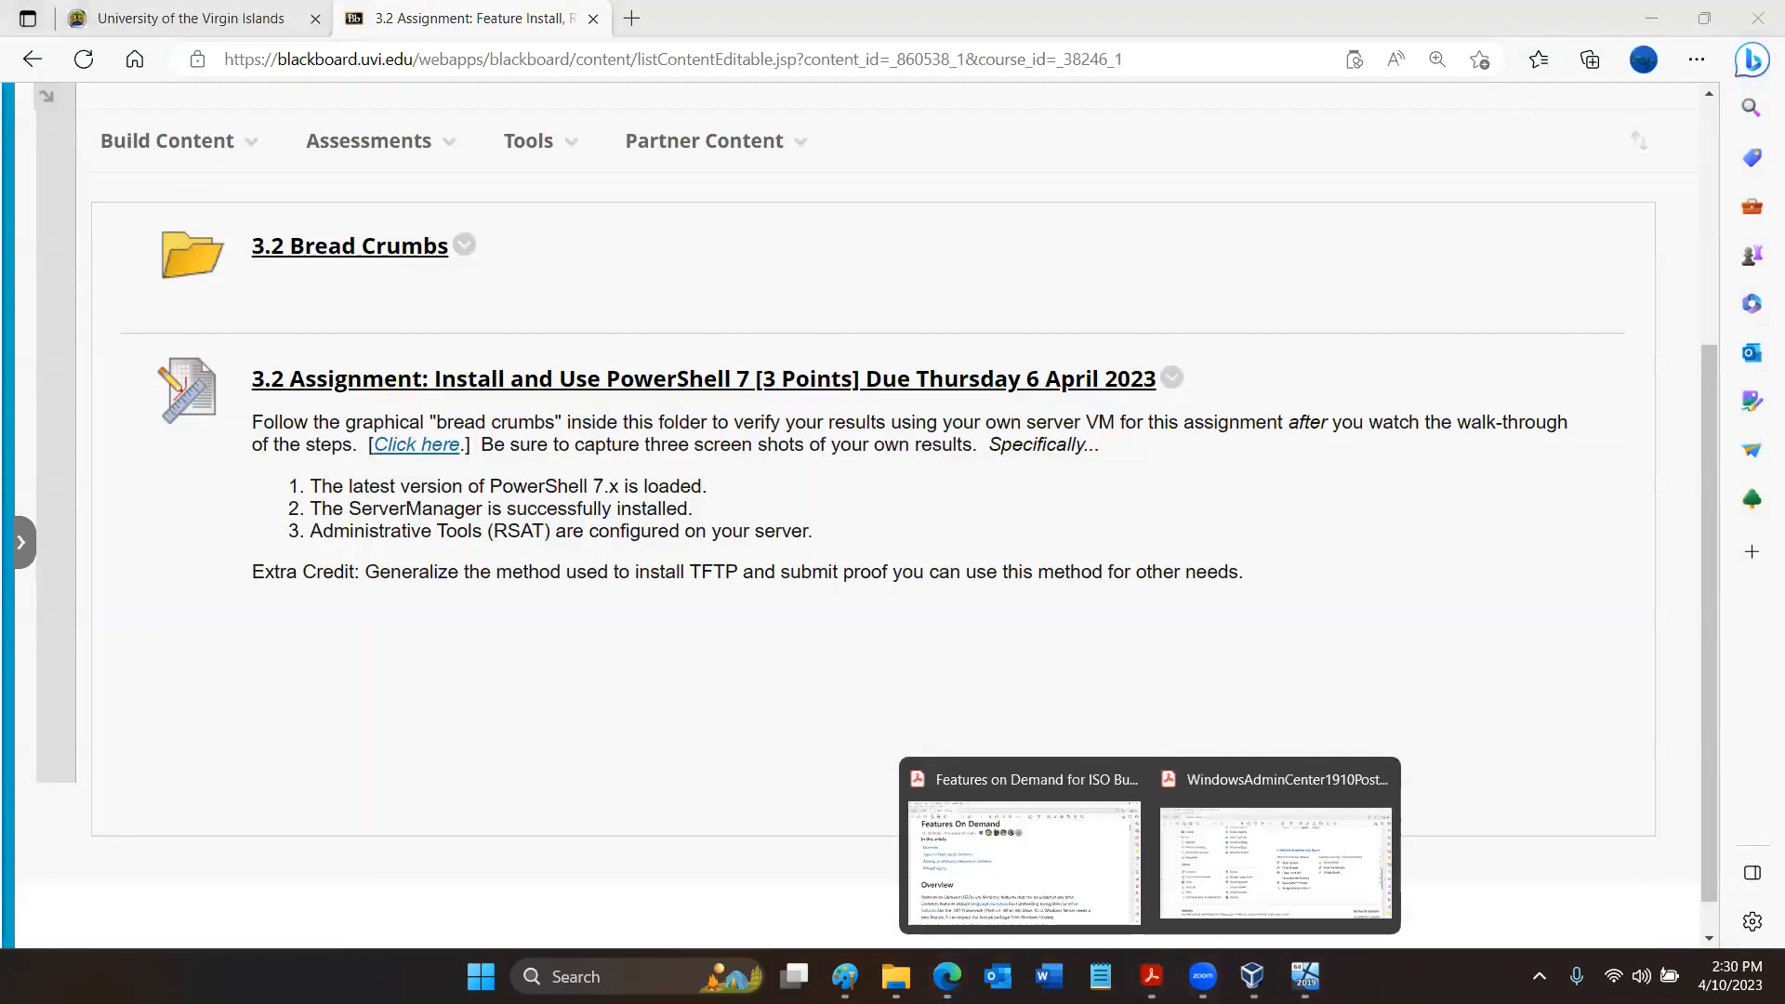
{"action": "left_click", "coordinate": [1237, 864]}
{"action": "scroll", "coordinate": [1237, 869], "scroll_direction": "down", "scroll_amount": 5}
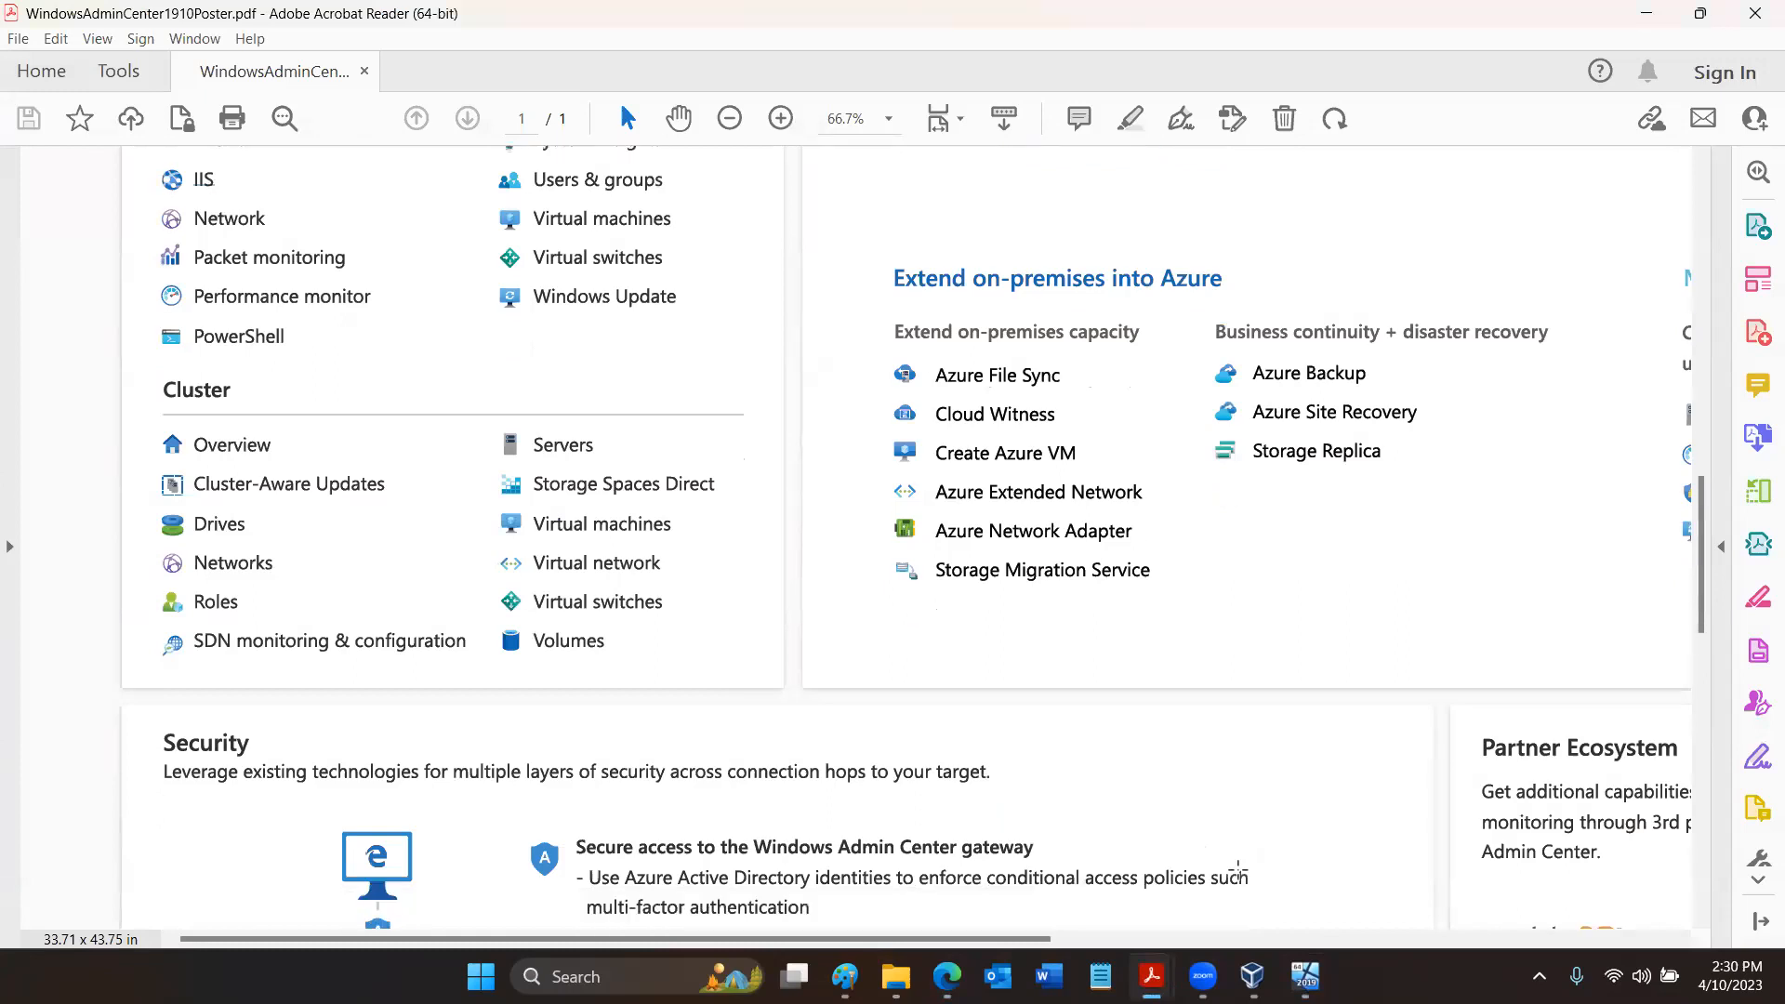
{"action": "scroll", "coordinate": [1238, 870], "scroll_direction": "down", "scroll_amount": 1}
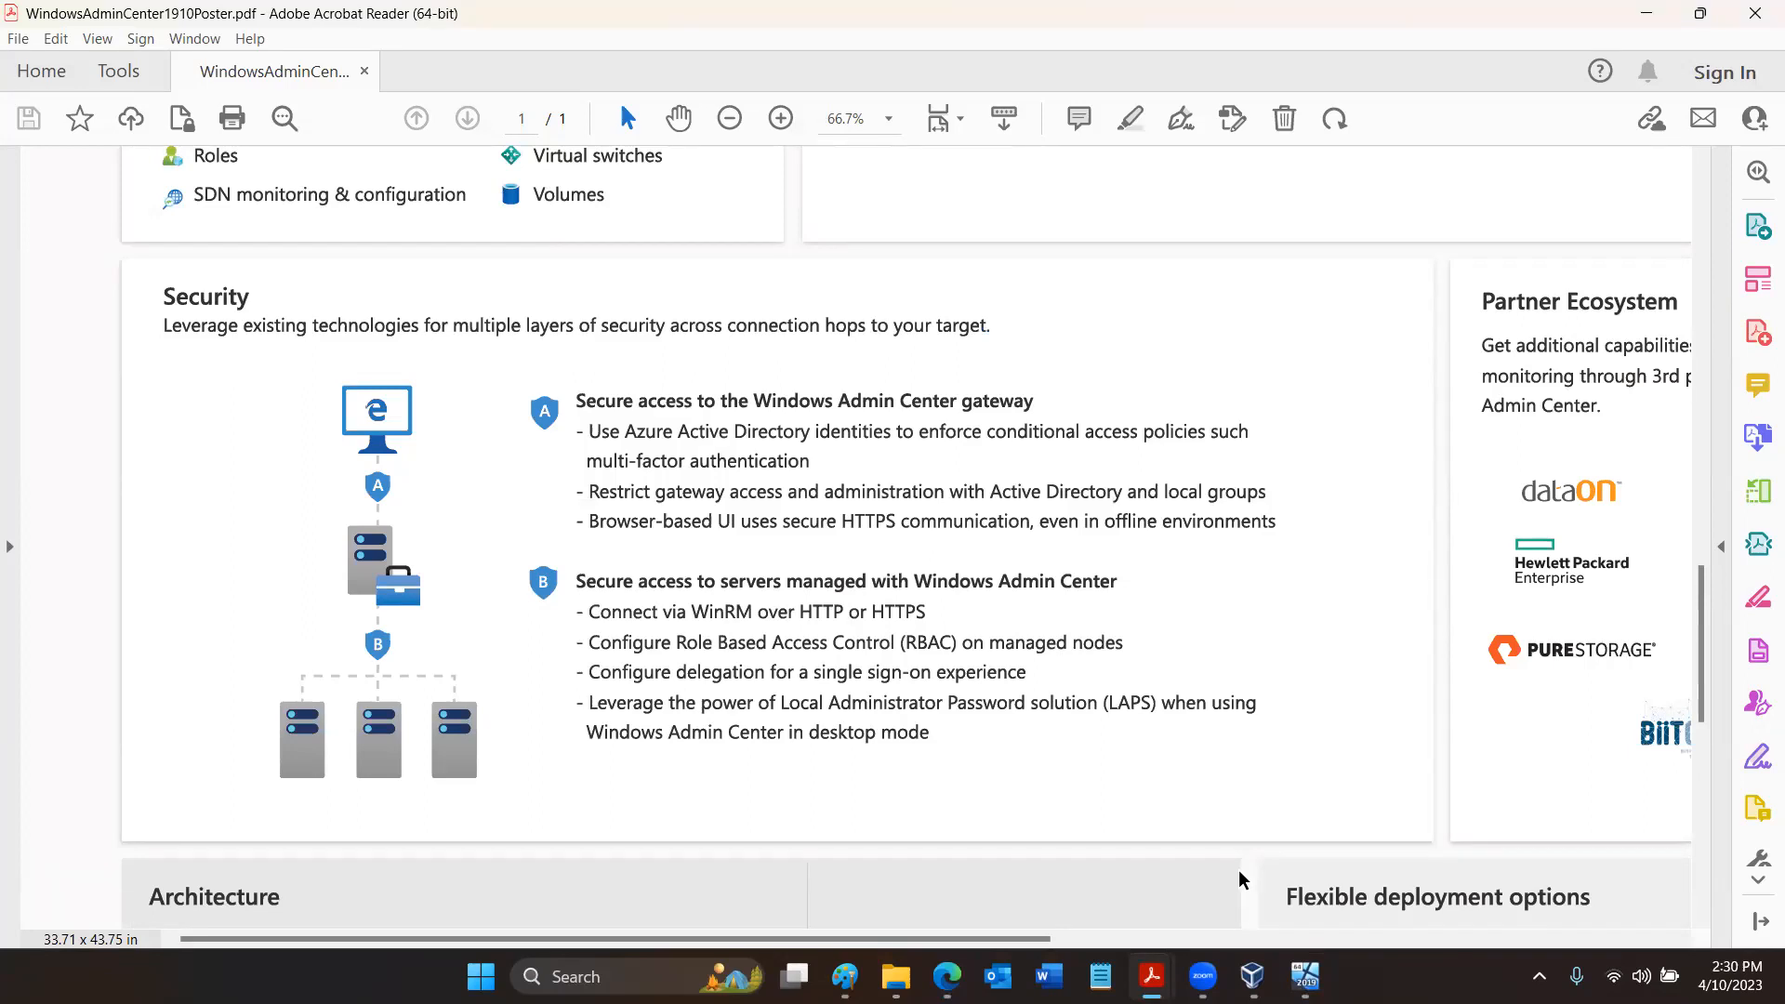
{"action": "scroll", "coordinate": [1239, 874], "scroll_direction": "down", "scroll_amount": 1}
{"action": "scroll", "coordinate": [1239, 873], "scroll_direction": "down", "scroll_amount": 1}
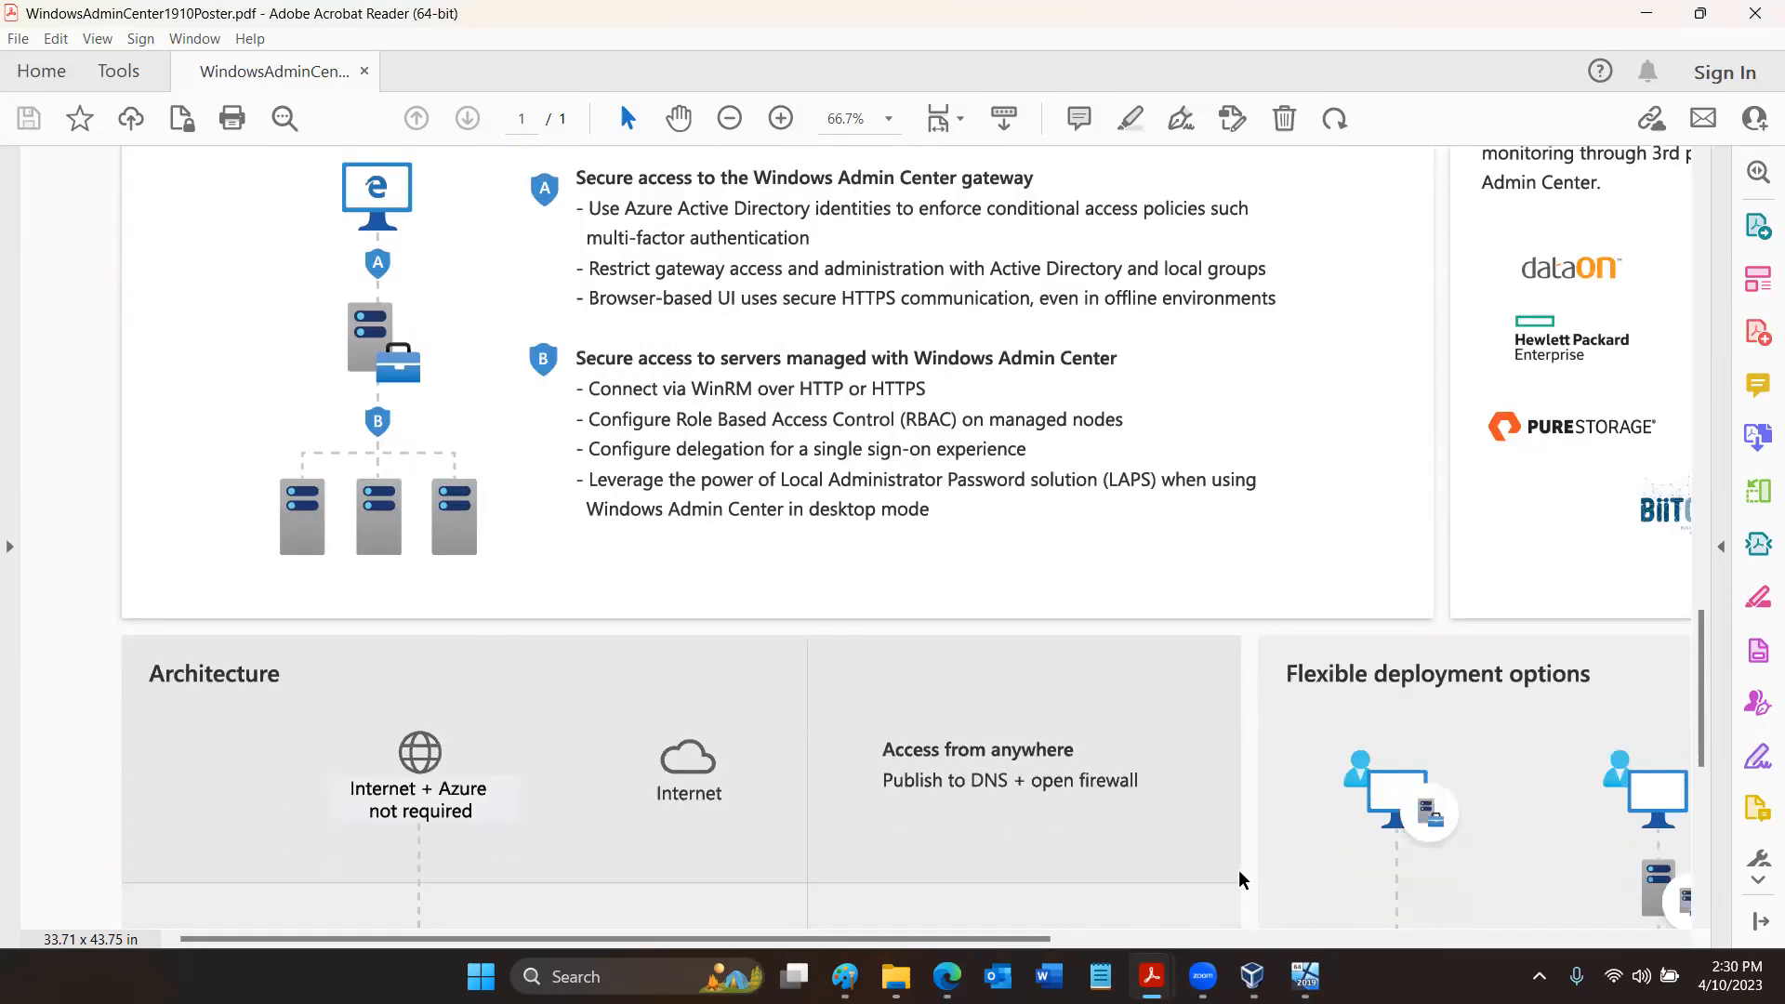
{"action": "scroll", "coordinate": [1239, 874], "scroll_direction": "down", "scroll_amount": 2}
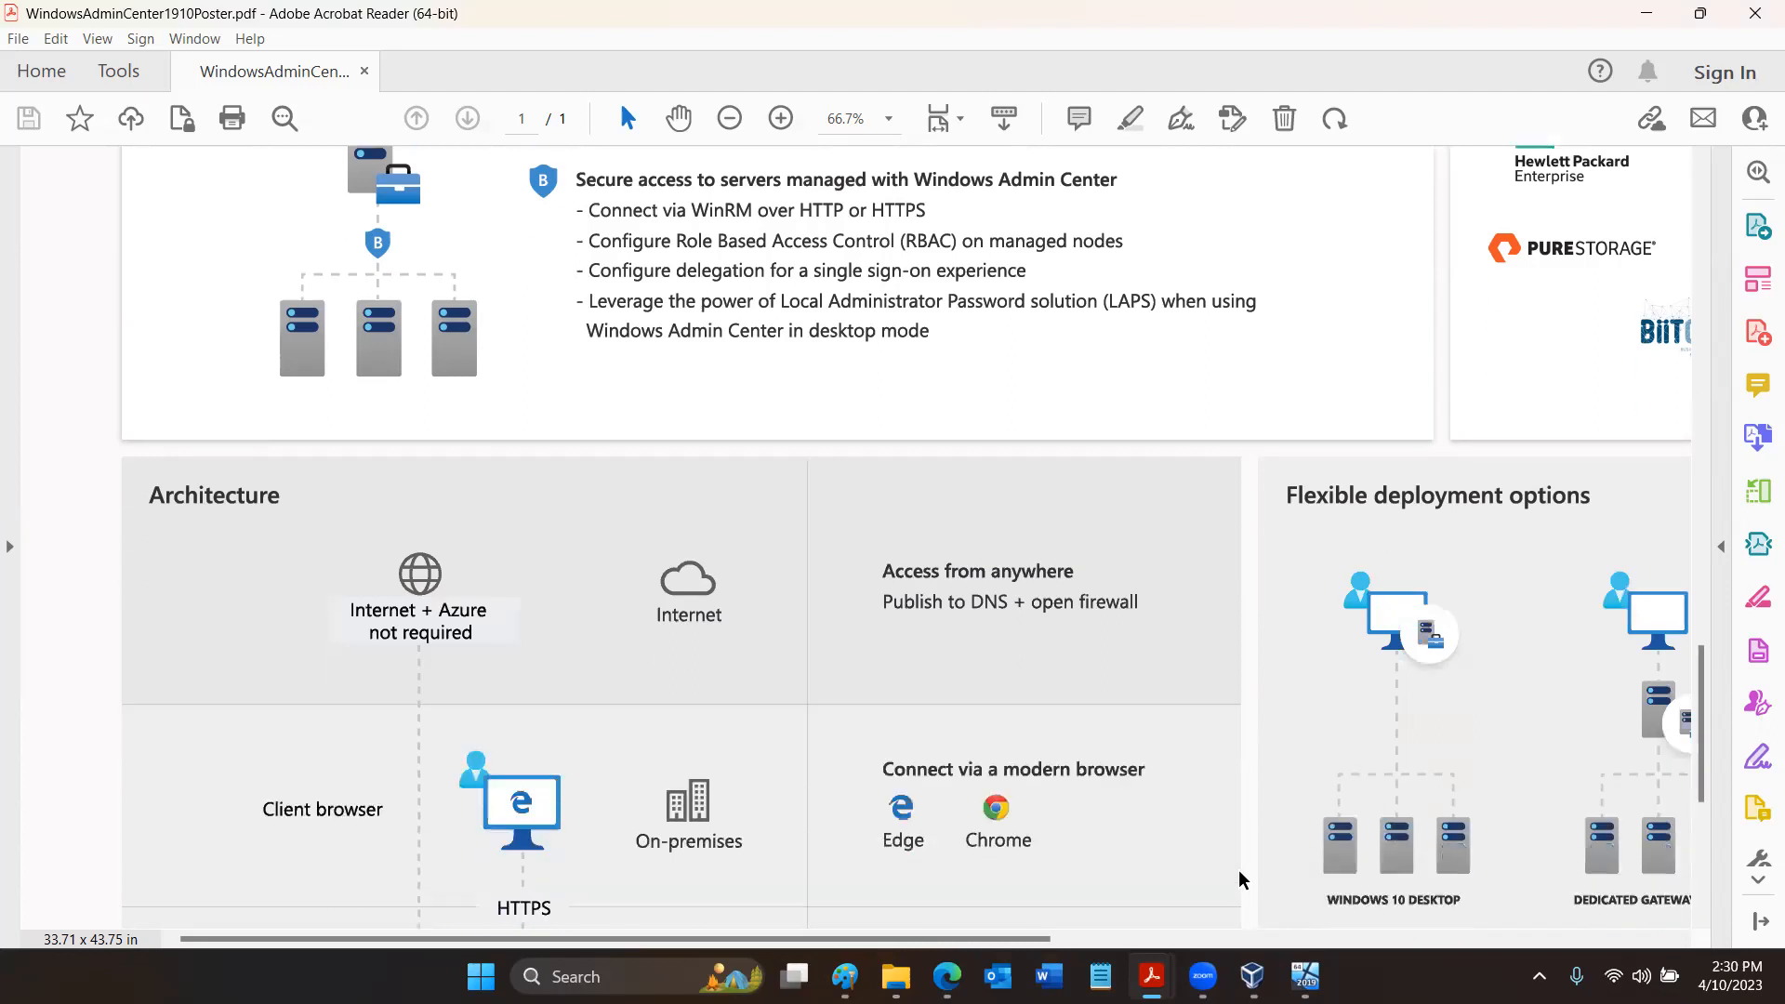
{"action": "scroll", "coordinate": [1239, 874], "scroll_direction": "down", "scroll_amount": 2}
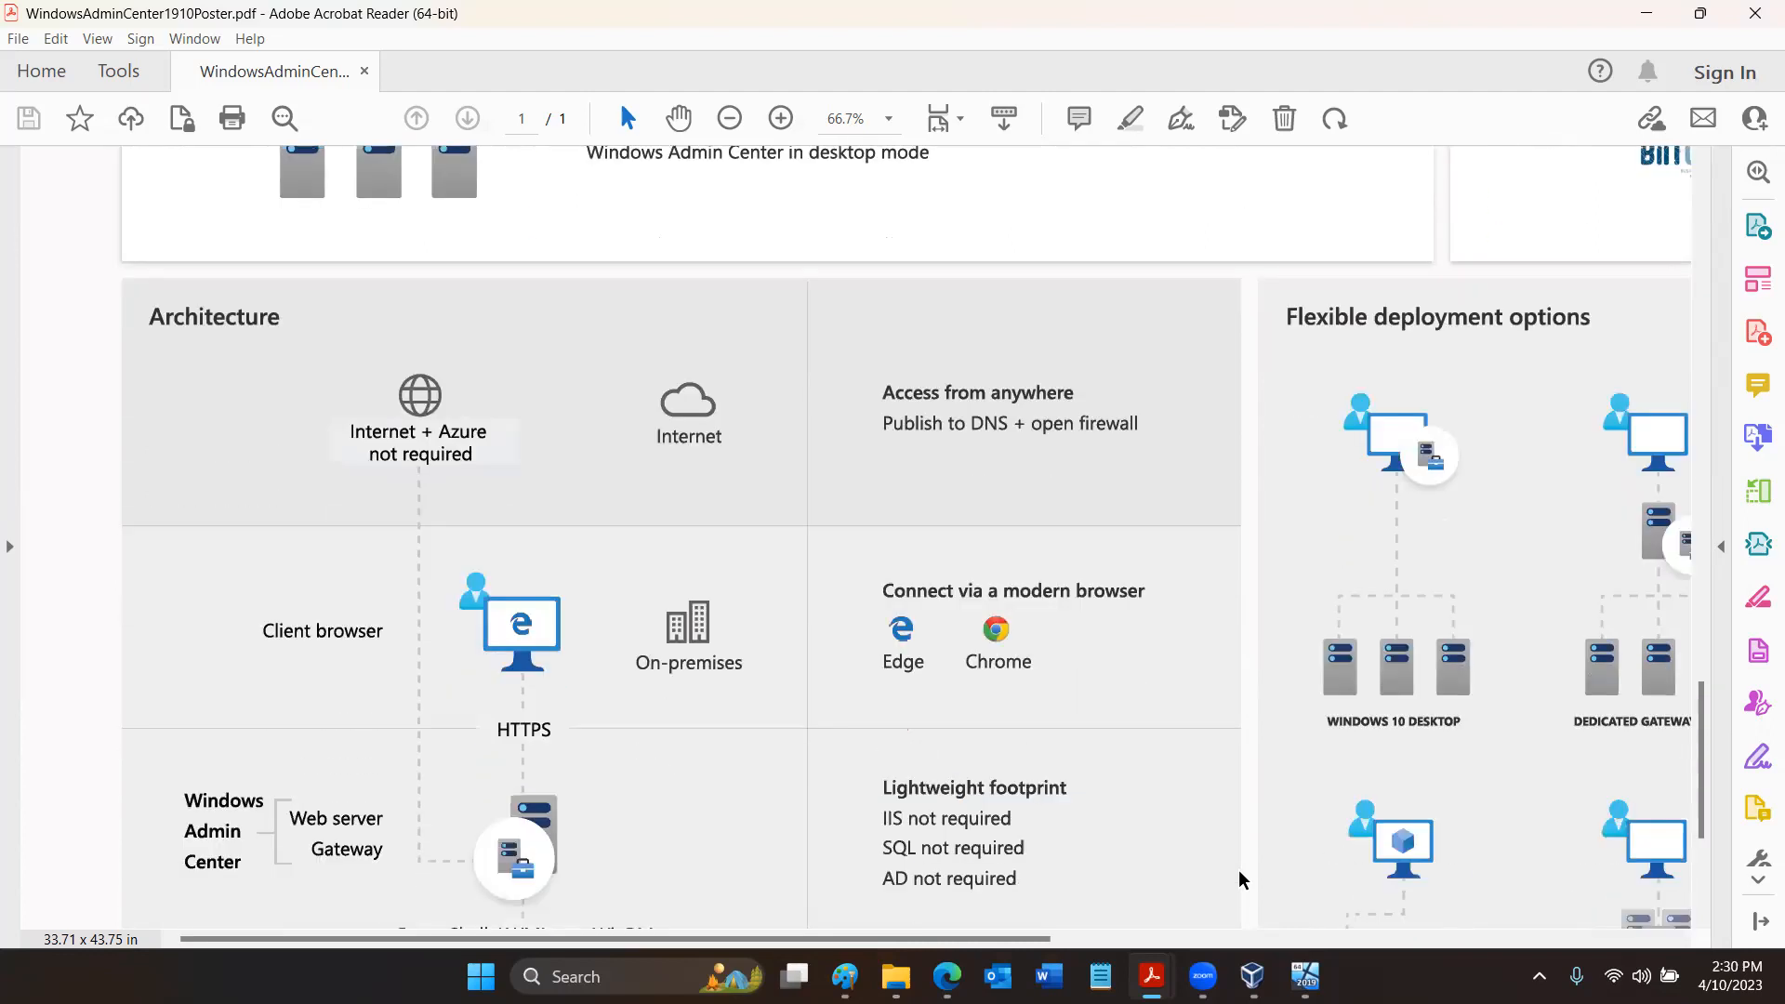
{"action": "scroll", "coordinate": [1239, 874], "scroll_direction": "down", "scroll_amount": 2}
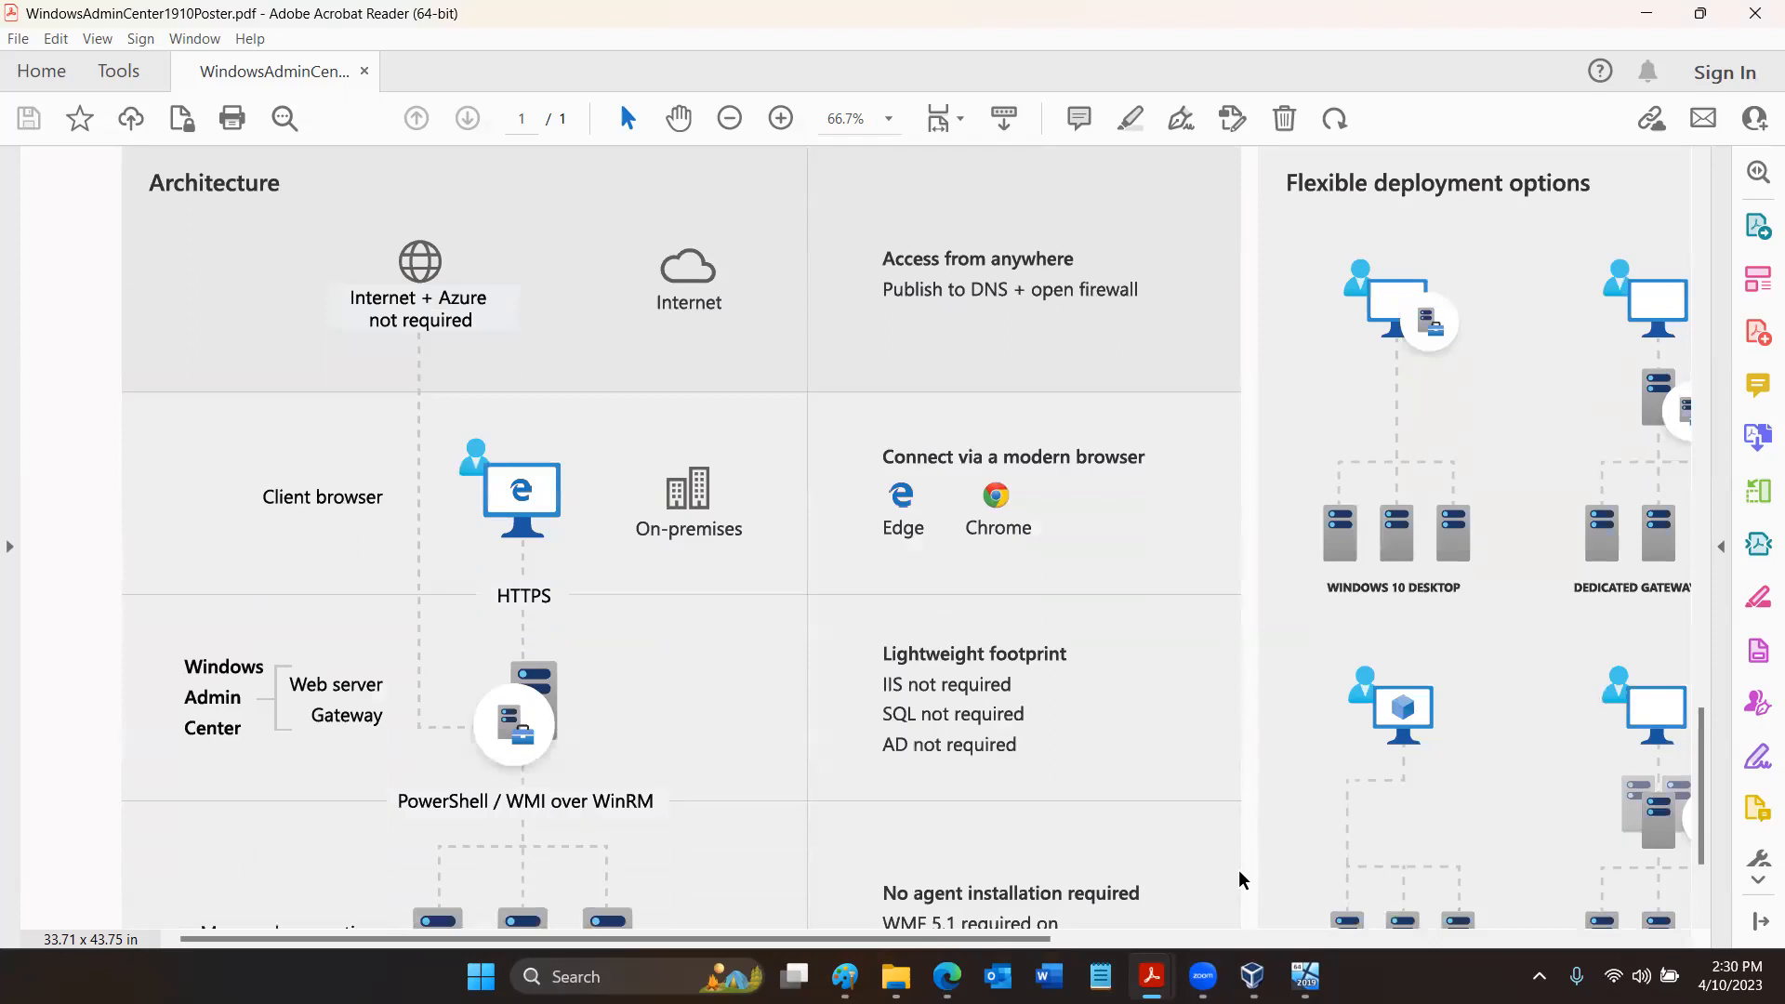
{"action": "scroll", "coordinate": [1238, 874], "scroll_direction": "down", "scroll_amount": 2}
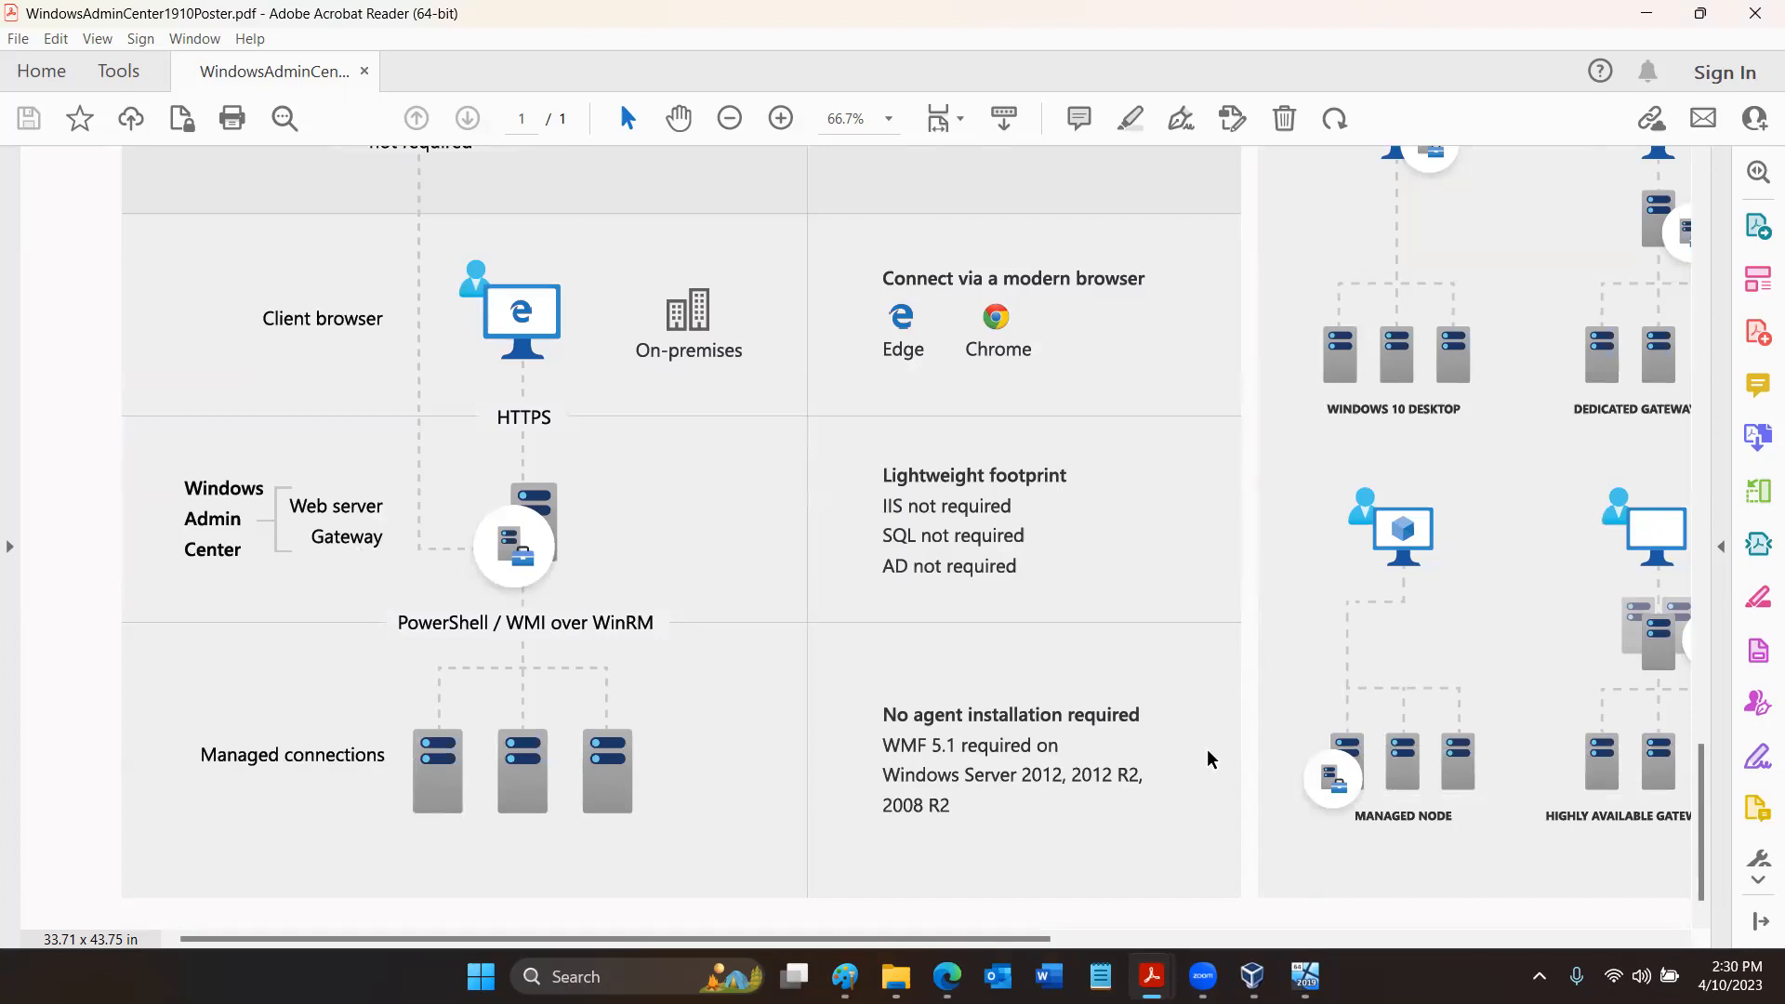
- Examine the poster's Flexible deployment options, Manage multiple environments, Partner Ecosystem and Windows Admin Center SDK extensibility sections
{"action": "left_click", "coordinate": [1464, 938]}
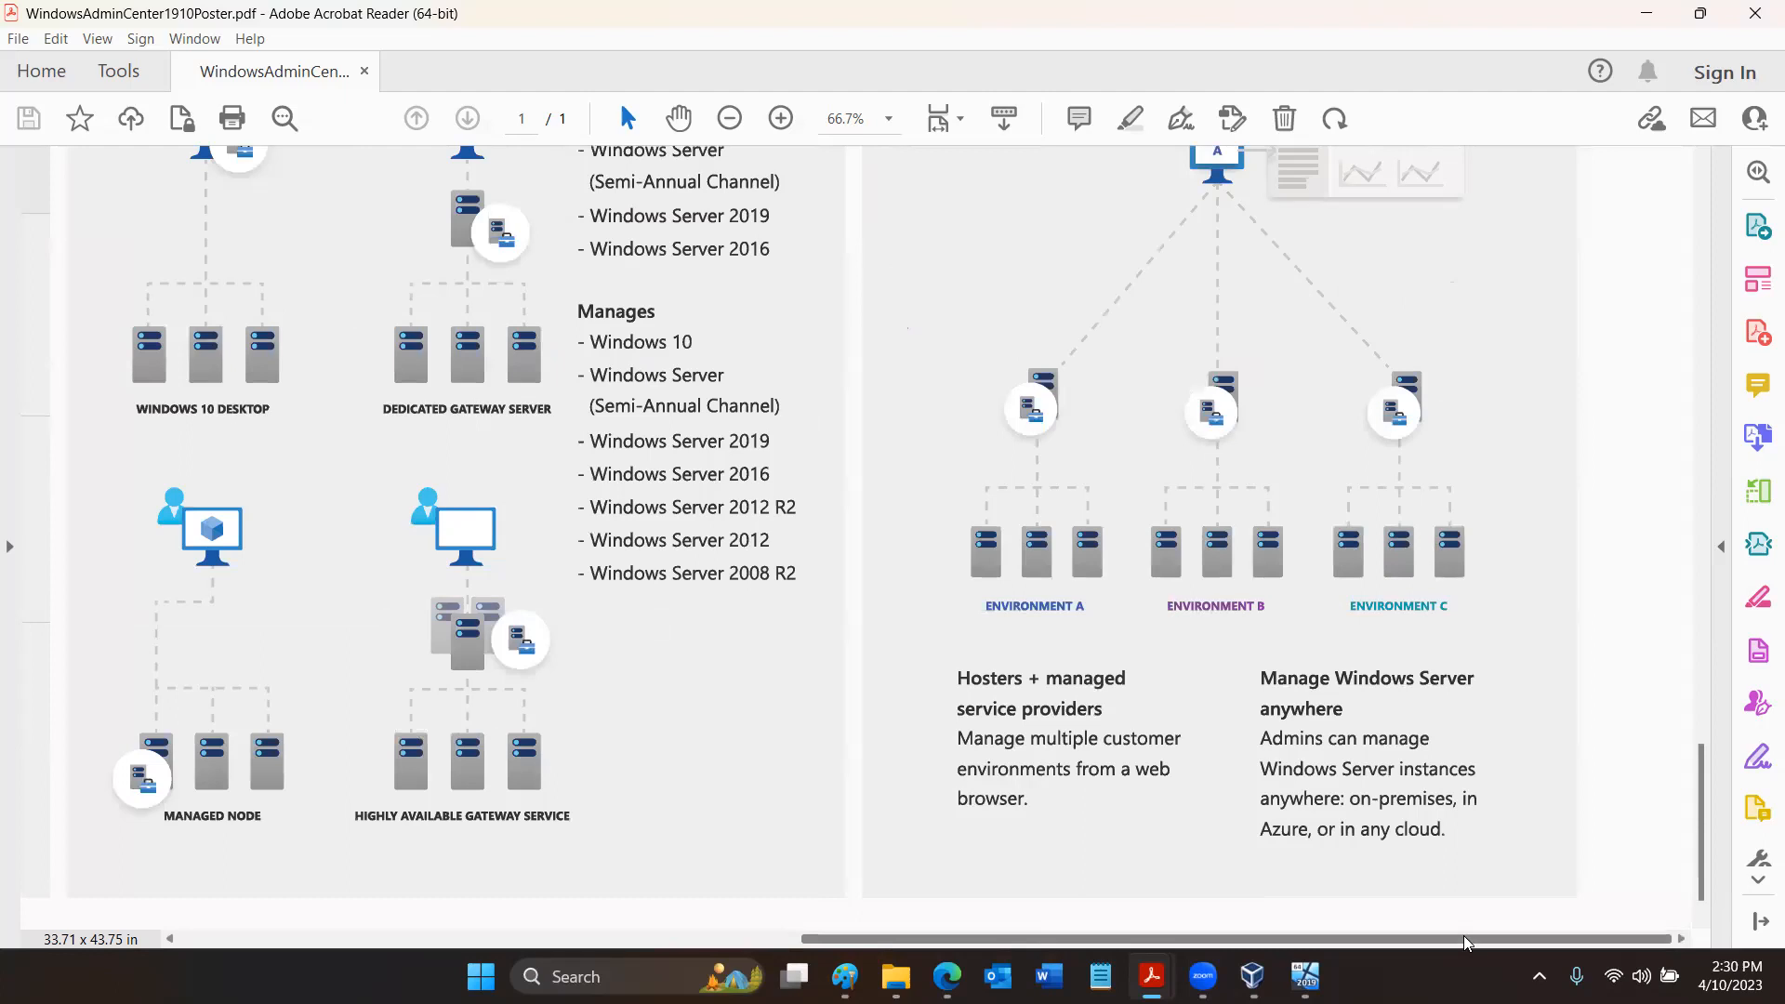
{"action": "scroll", "coordinate": [1506, 673], "scroll_direction": "up", "scroll_amount": 5}
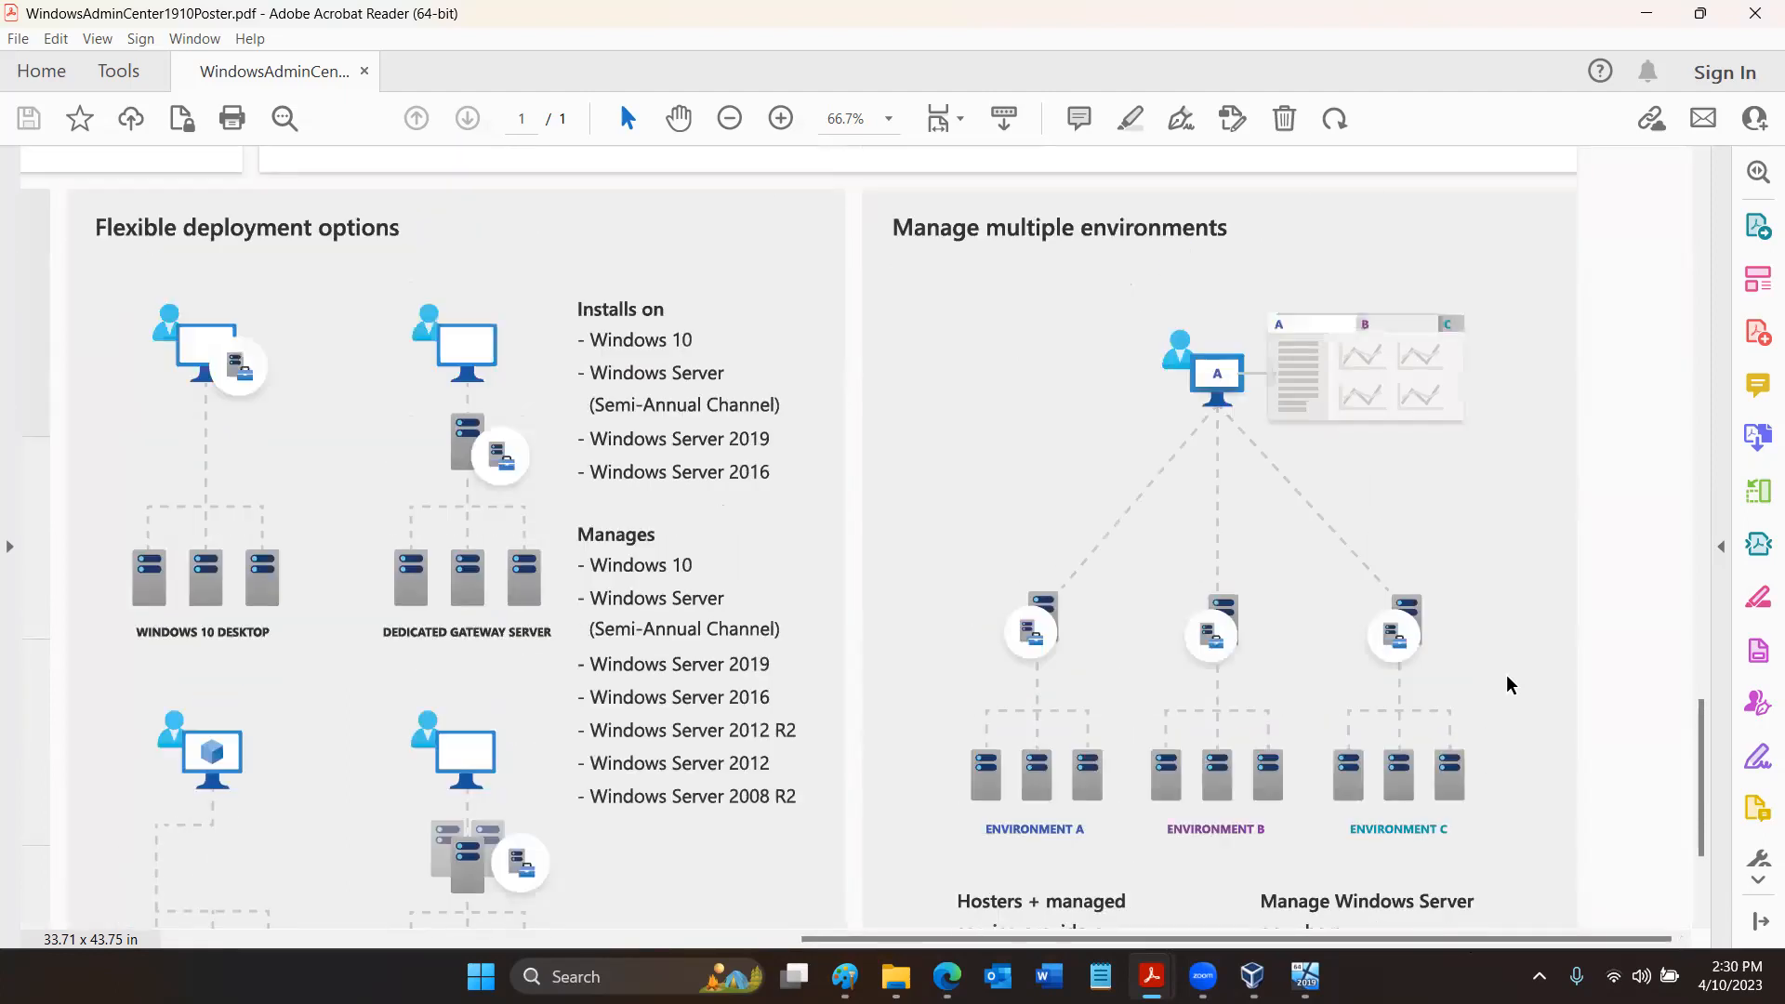
{"action": "scroll", "coordinate": [1505, 672], "scroll_direction": "up", "scroll_amount": 9}
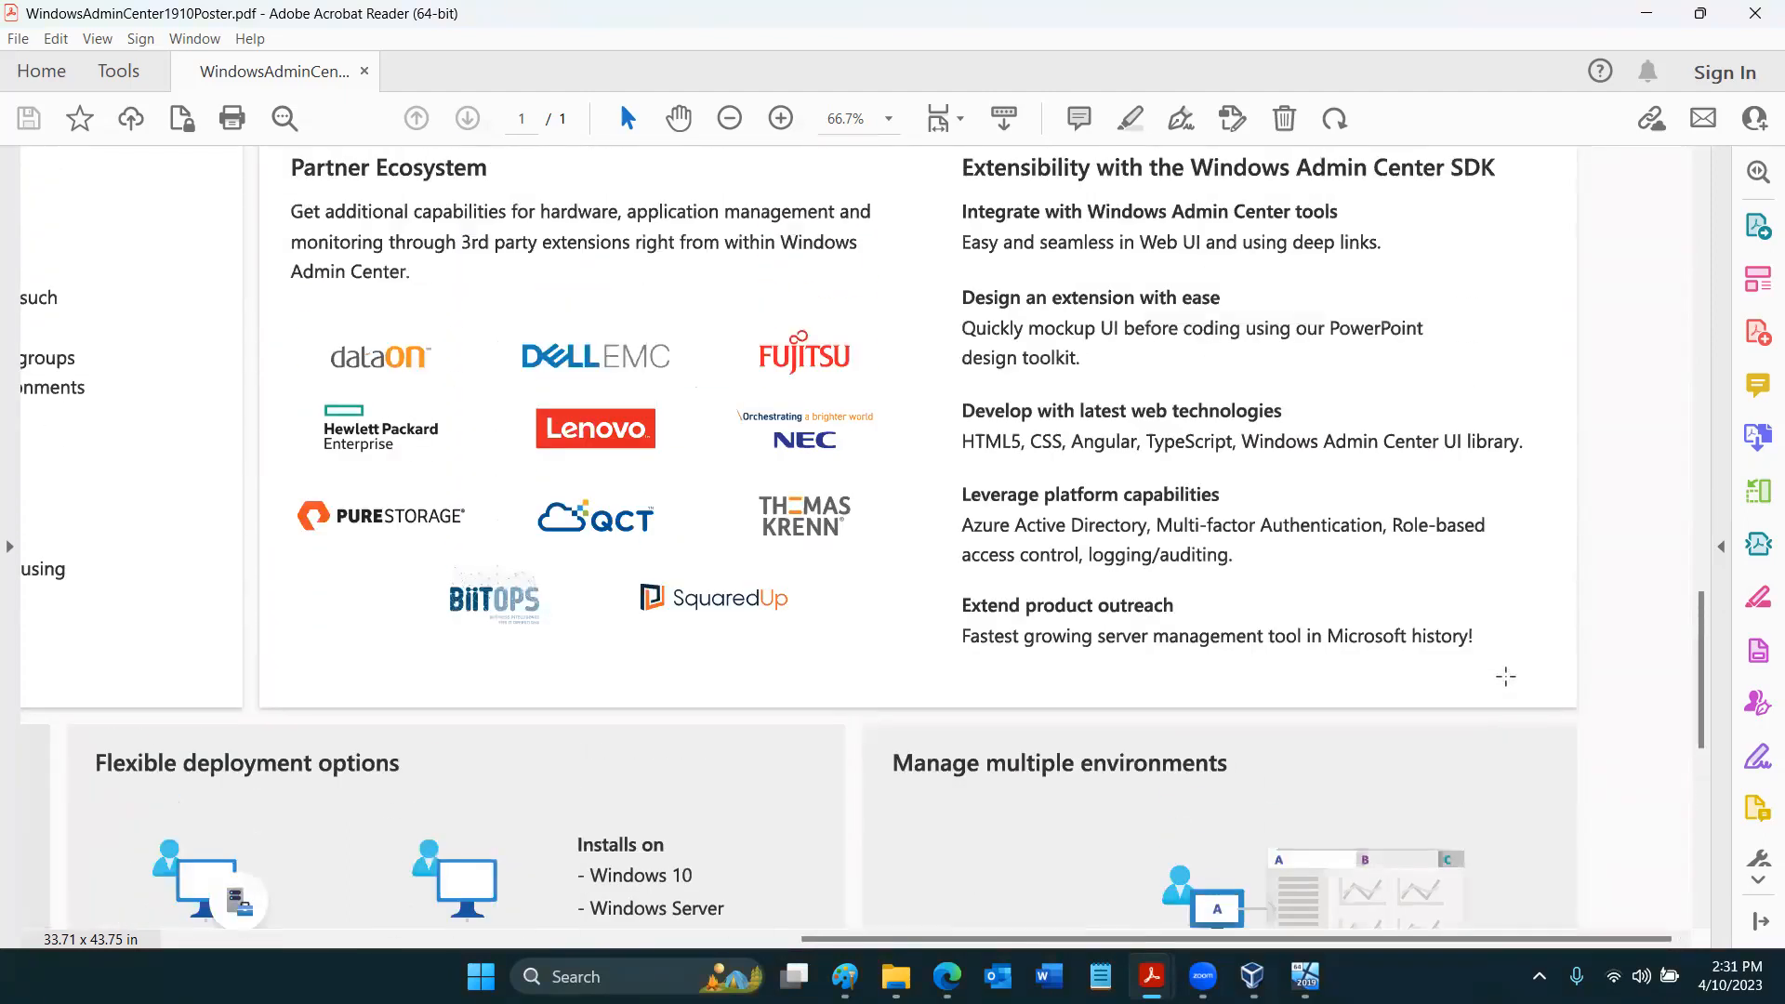
{"action": "scroll", "coordinate": [1505, 677], "scroll_direction": "up", "scroll_amount": 3}
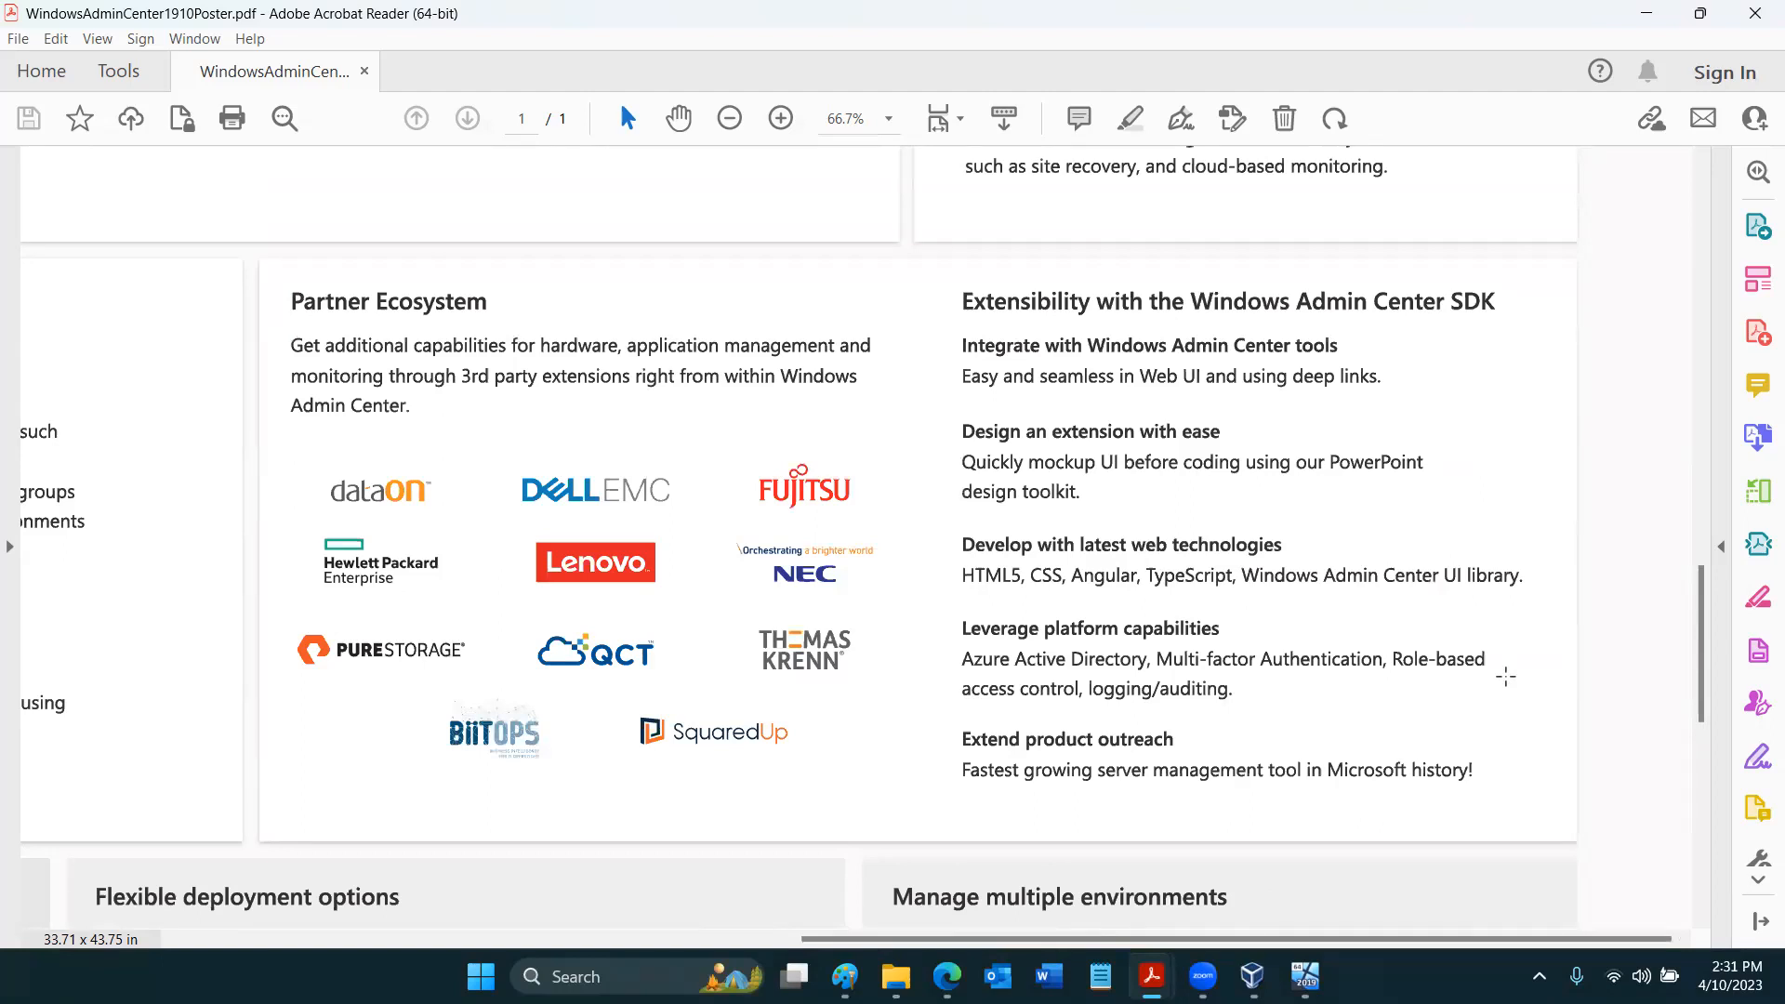
{"action": "scroll", "coordinate": [1505, 677], "scroll_direction": "up", "scroll_amount": 9}
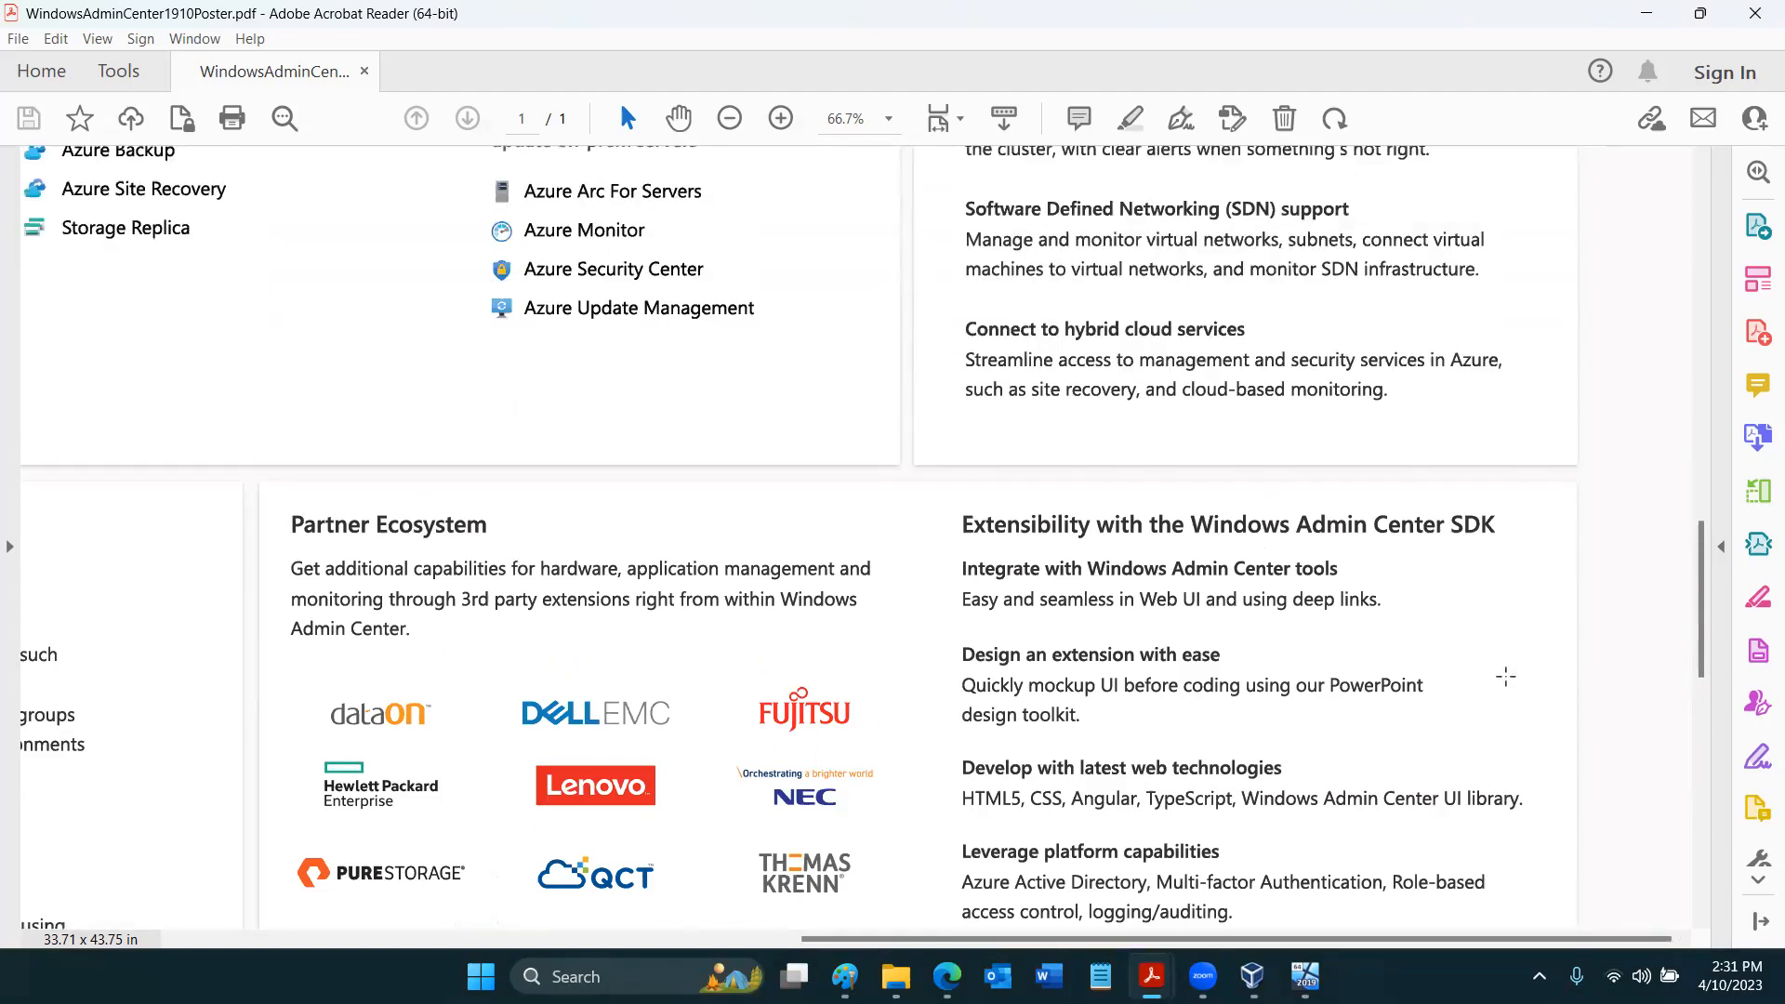
- Examine the poster's Manage from Azure tools and the Azure Stack HCI infrastructure comparison
{"action": "scroll", "coordinate": [1505, 677], "scroll_direction": "up", "scroll_amount": 5}
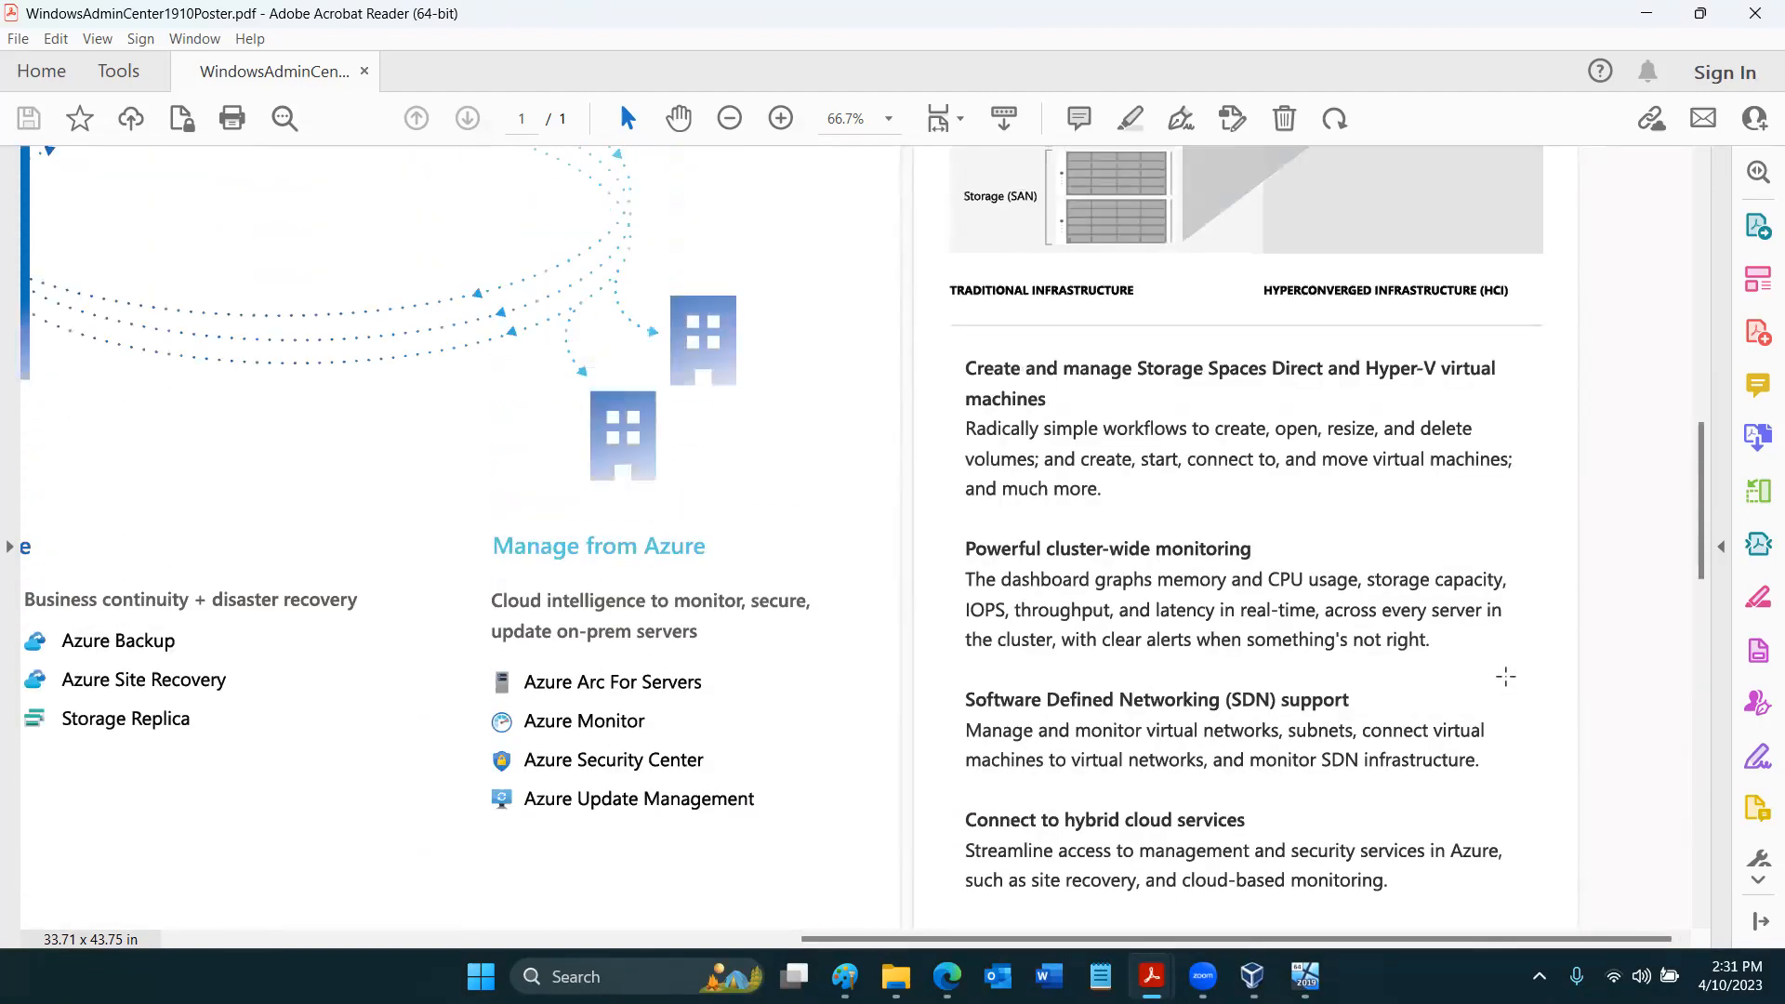
{"action": "scroll", "coordinate": [1505, 676], "scroll_direction": "up", "scroll_amount": 6}
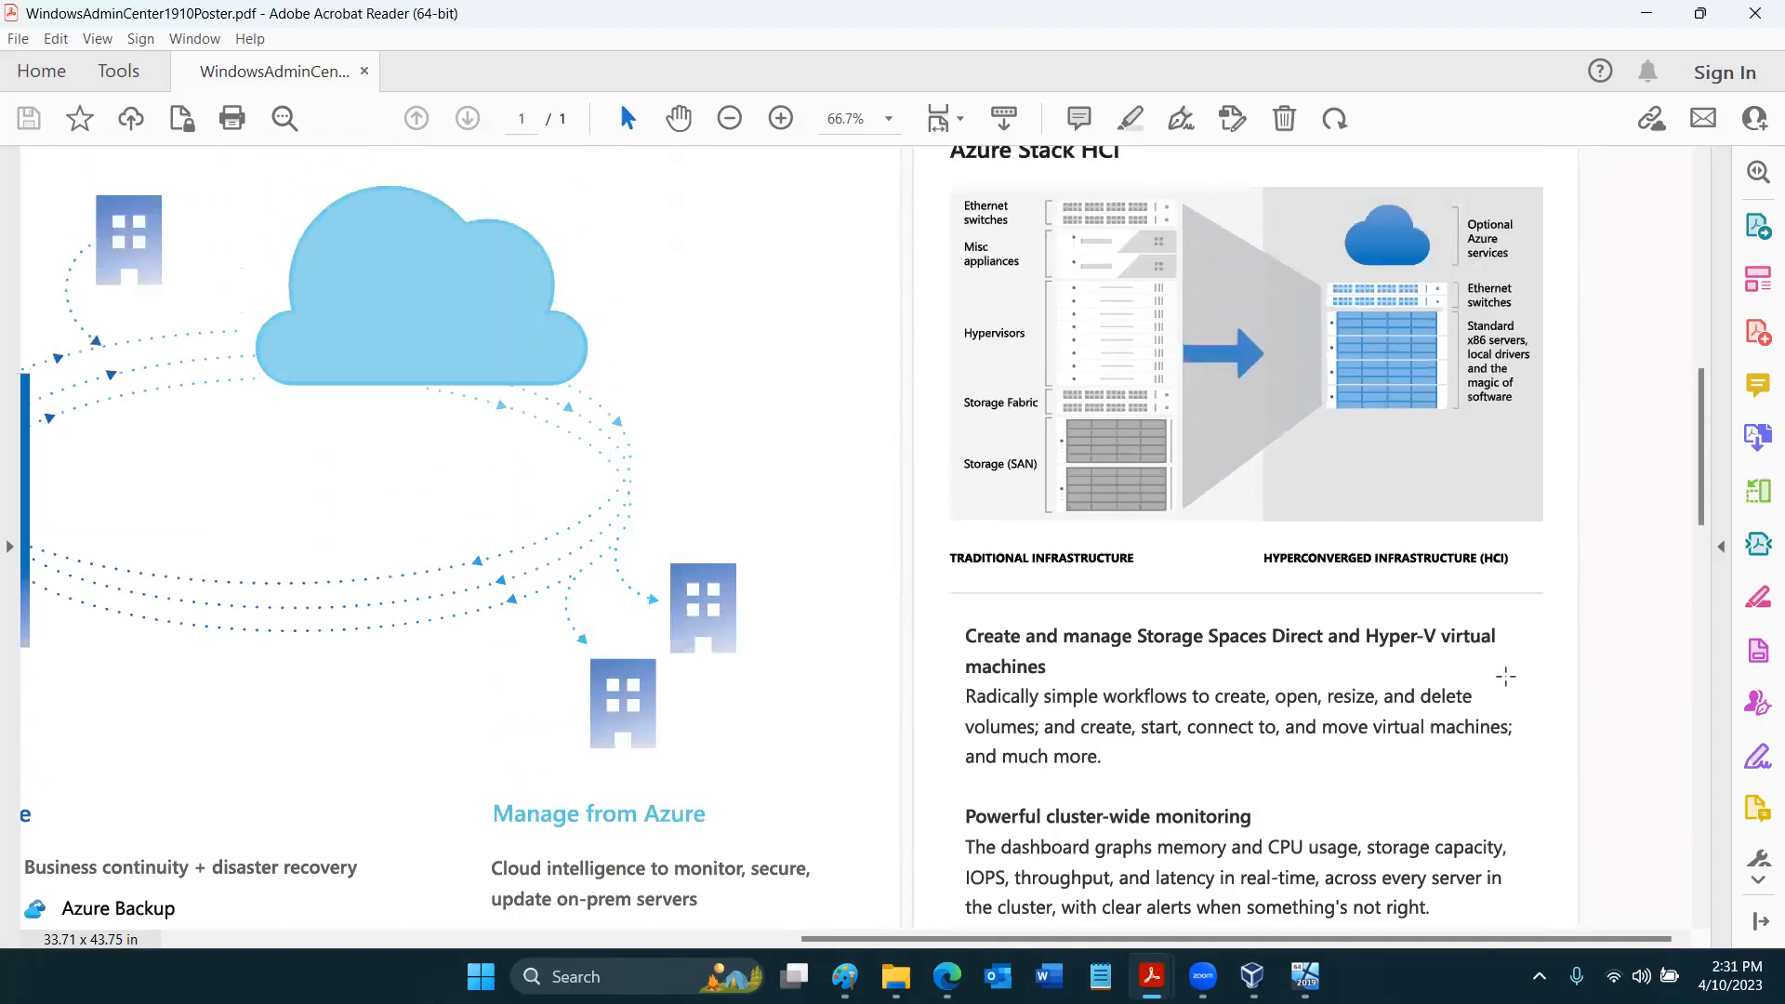
{"action": "scroll", "coordinate": [1506, 677], "scroll_direction": "up", "scroll_amount": 1}
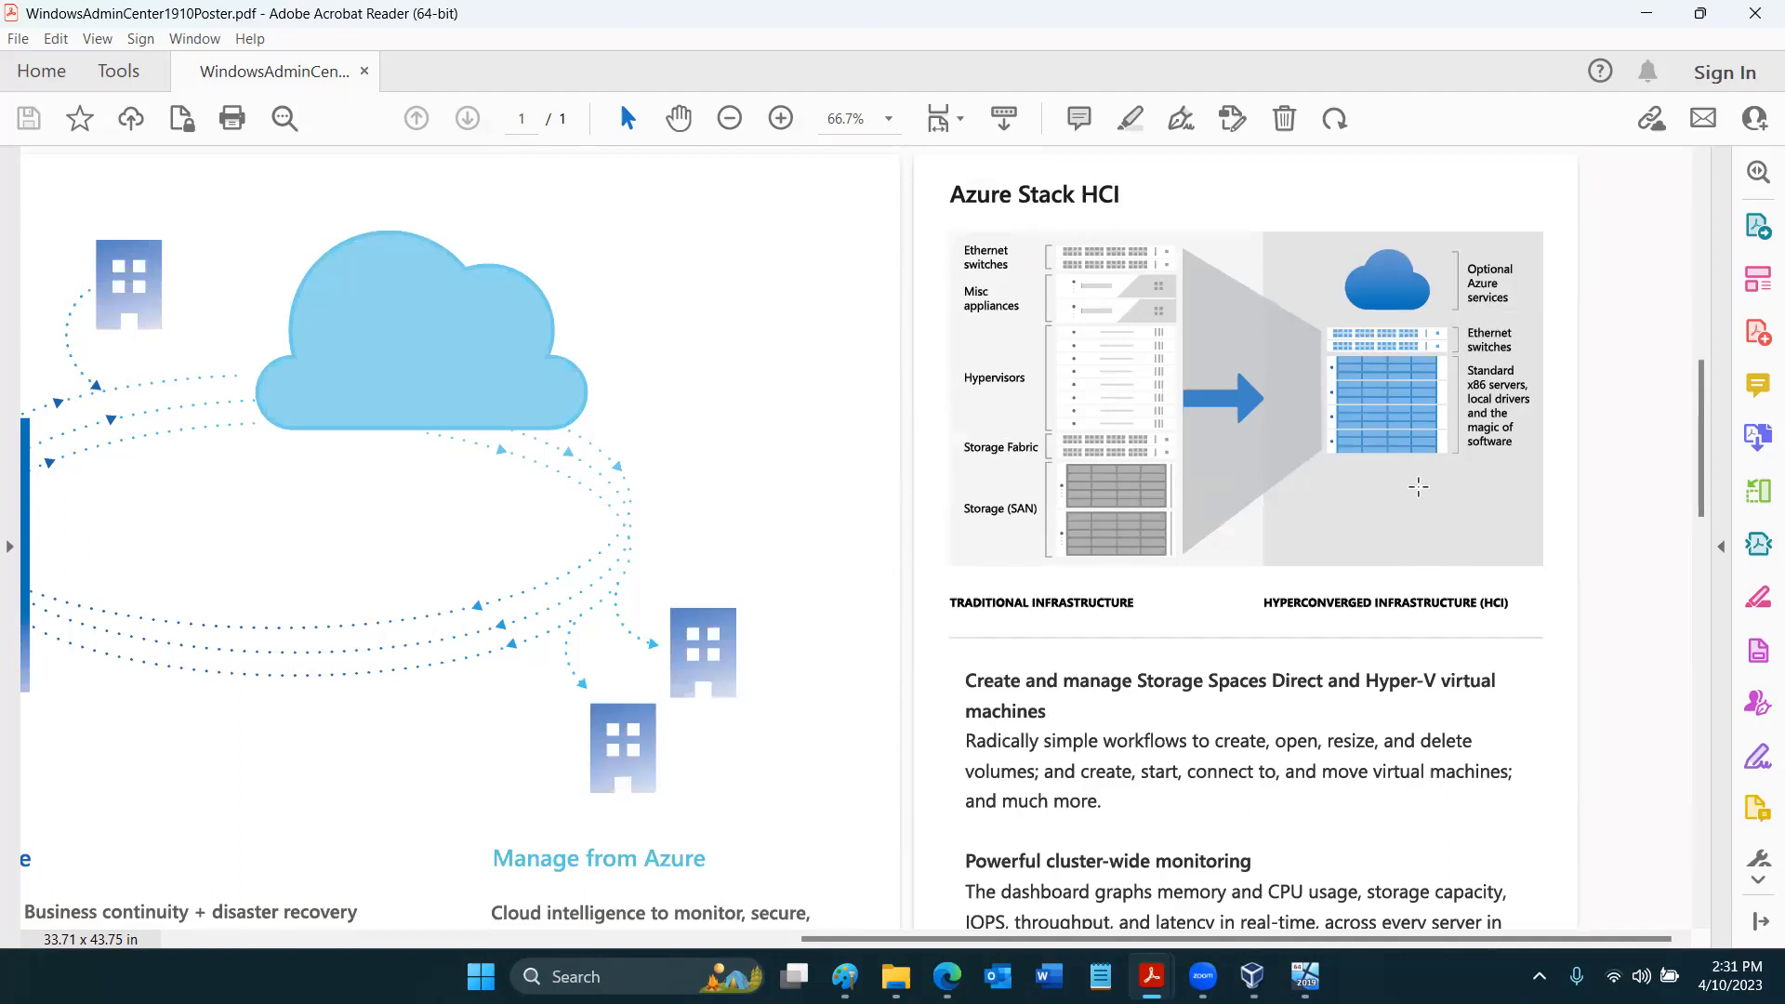
{"action": "scroll", "coordinate": [1418, 486], "scroll_direction": "up", "scroll_amount": 3}
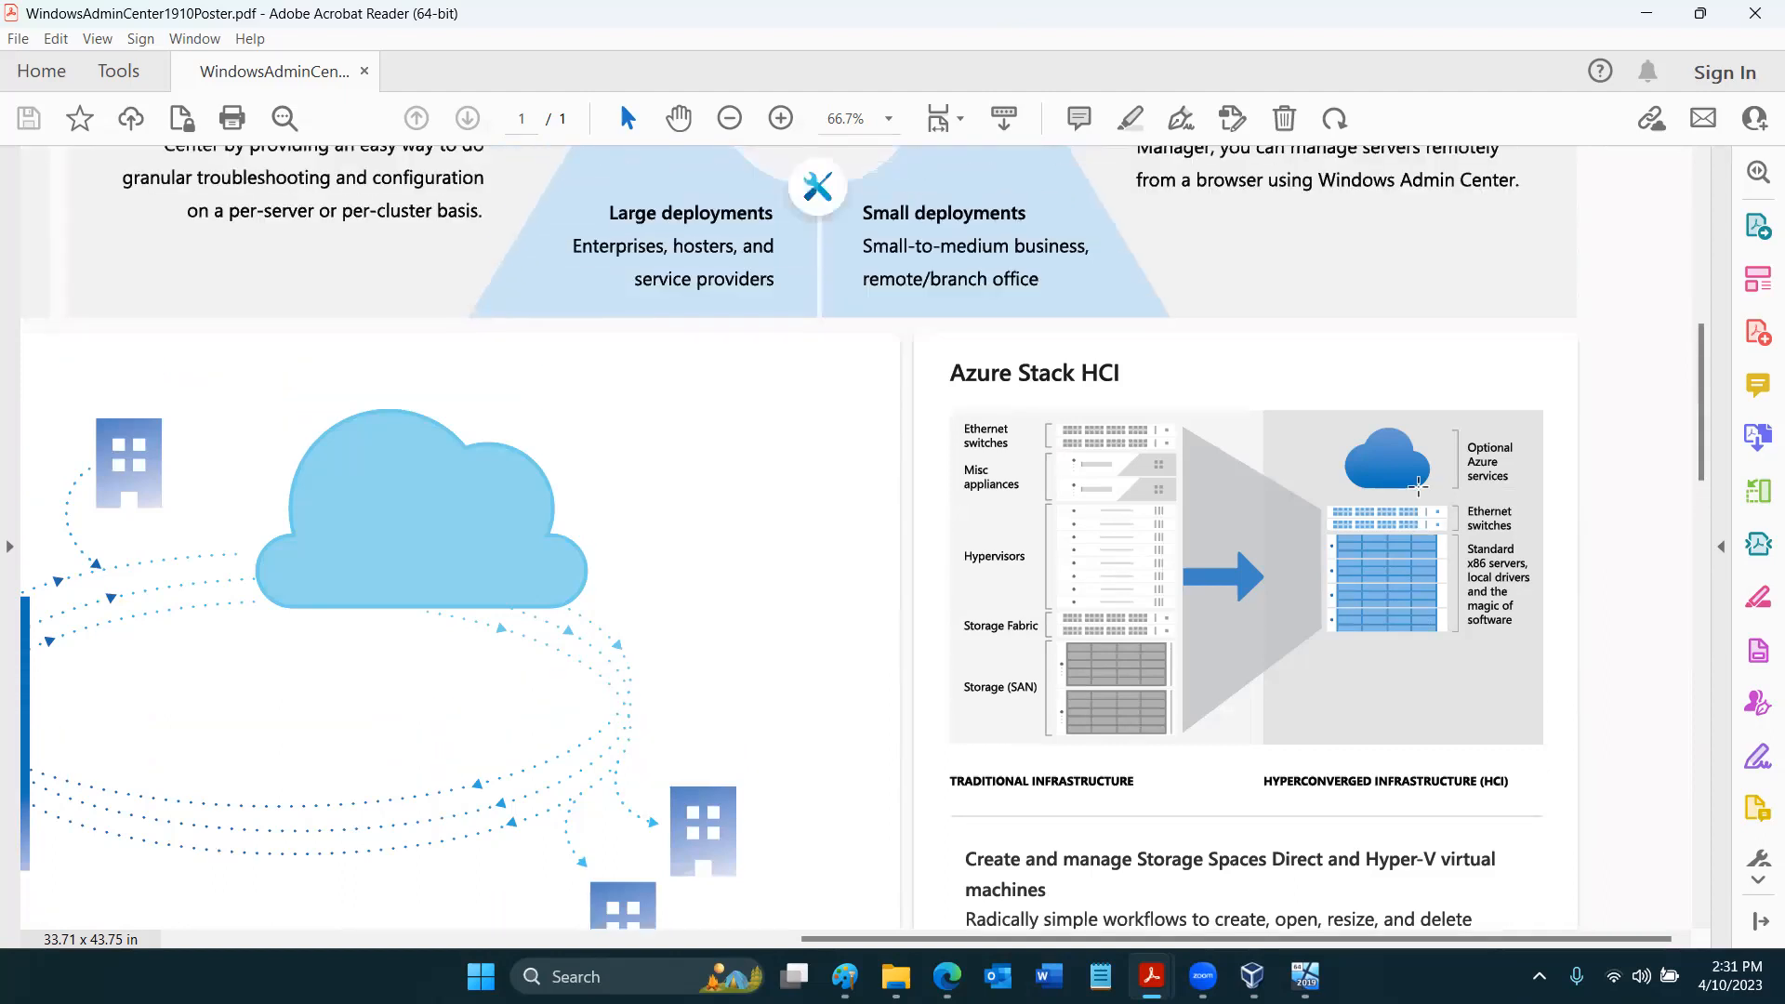
{"action": "scroll", "coordinate": [1417, 486], "scroll_direction": "up", "scroll_amount": 3}
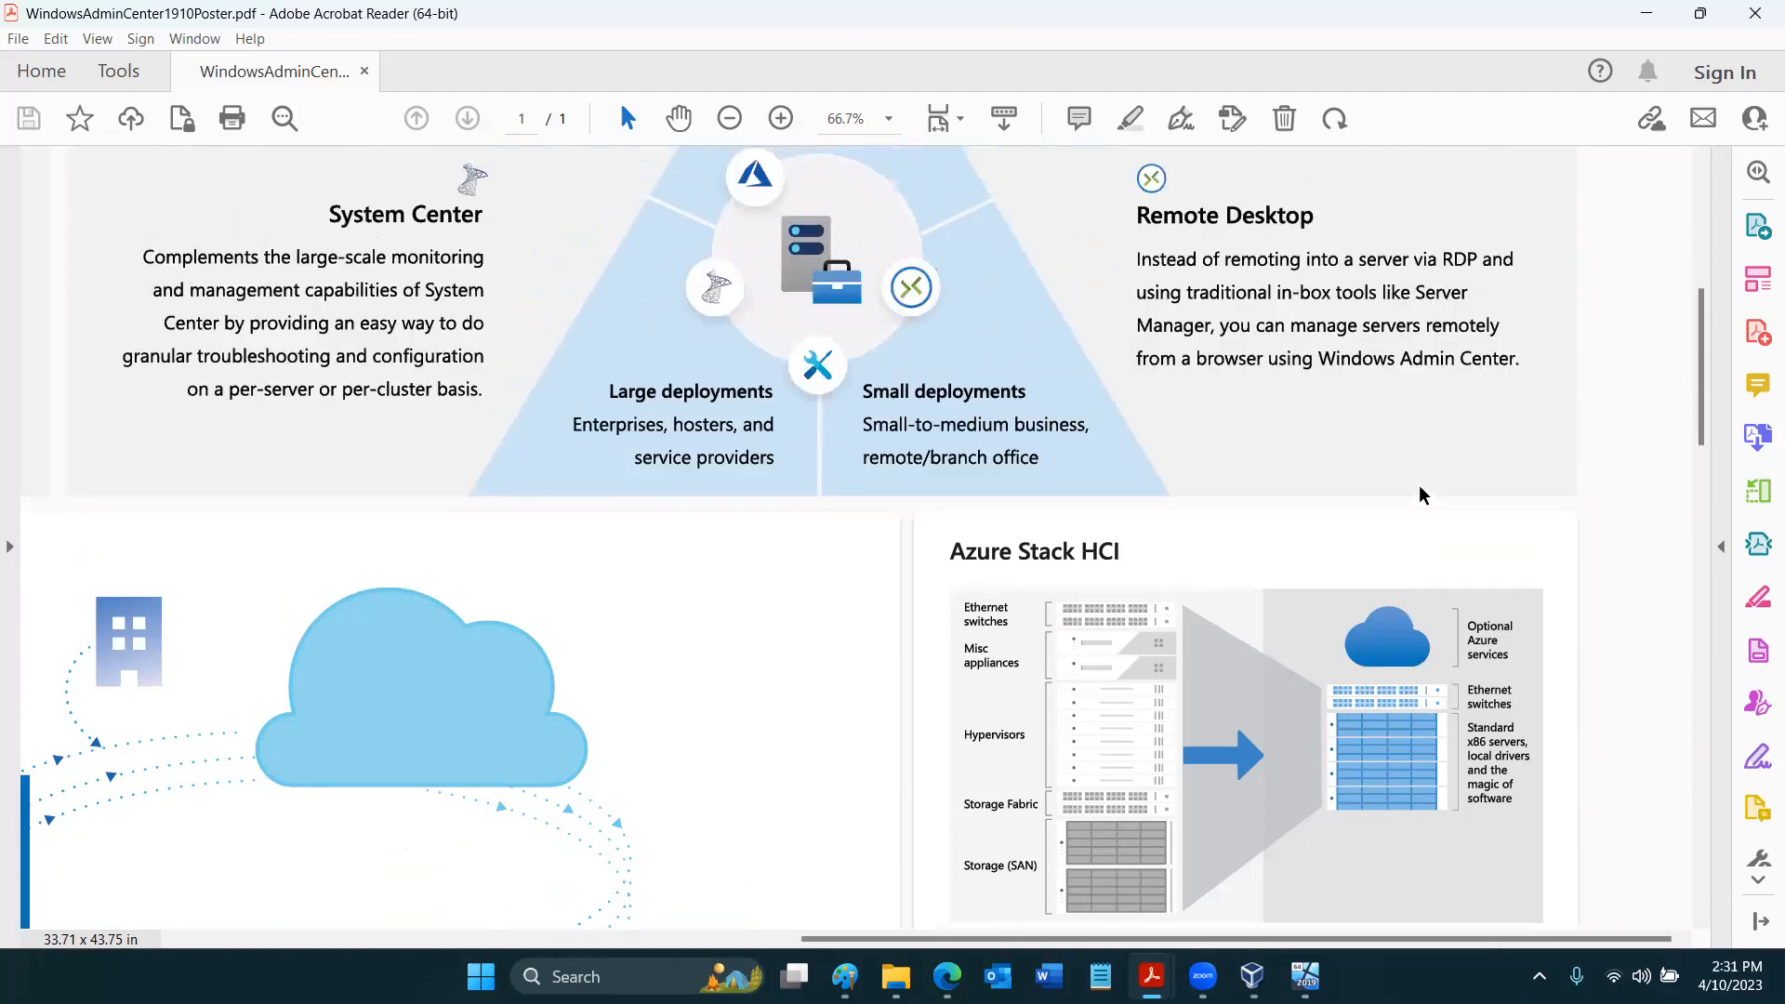
- Review how Windows Admin Center complements Azure management services, System Center, RSAT and Remote Desktop, and close the poster
{"action": "scroll", "coordinate": [1419, 486], "scroll_direction": "up", "scroll_amount": 3}
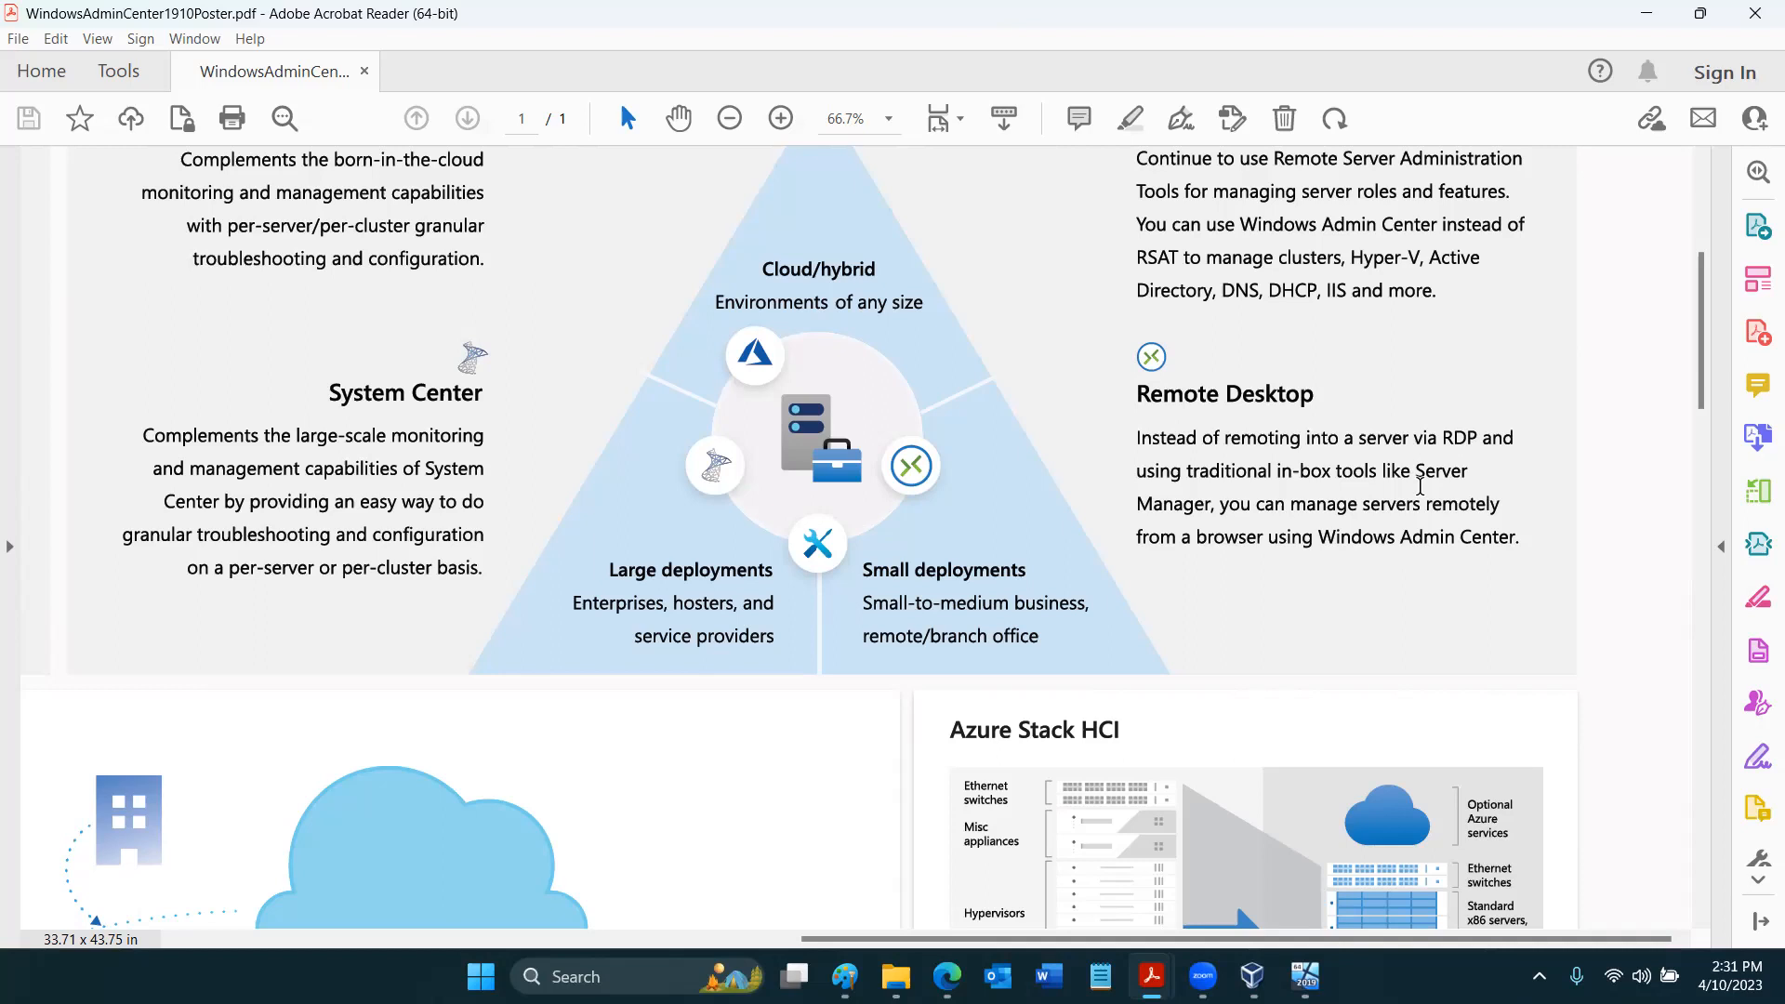
{"action": "scroll", "coordinate": [1420, 487], "scroll_direction": "up", "scroll_amount": 3}
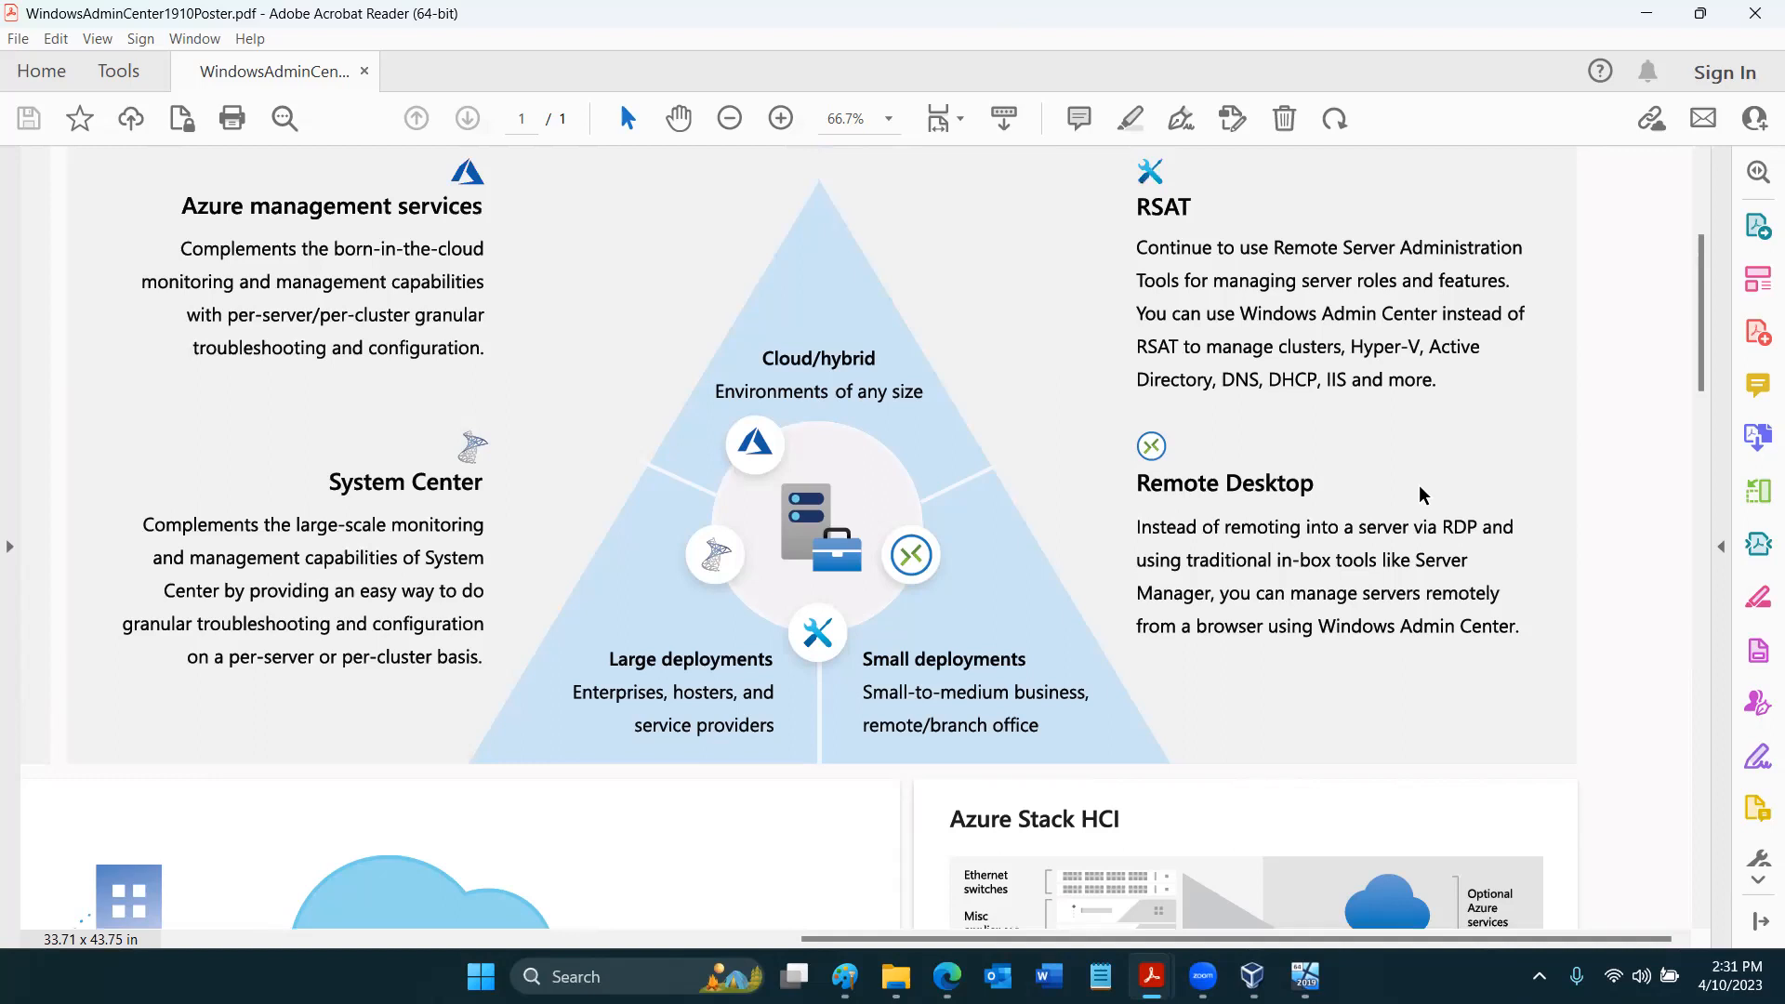
{"action": "scroll", "coordinate": [1419, 494], "scroll_direction": "down", "scroll_amount": 5}
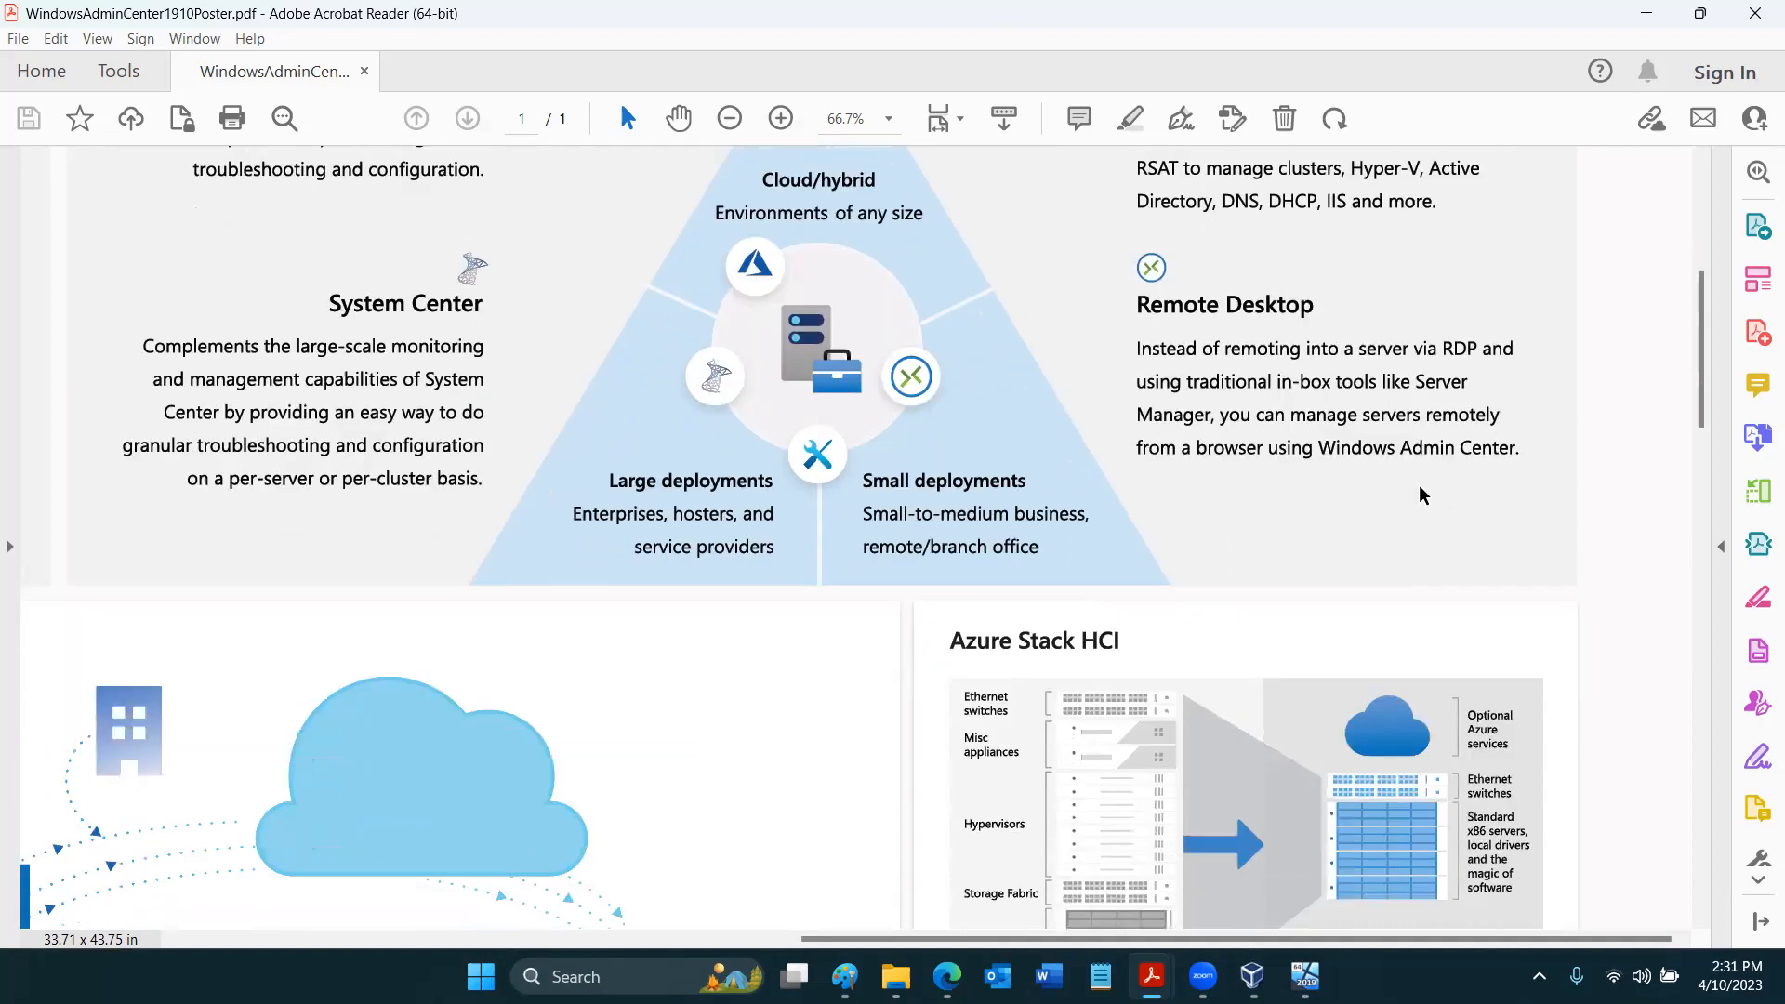
{"action": "scroll", "coordinate": [1419, 486], "scroll_direction": "up", "scroll_amount": 7}
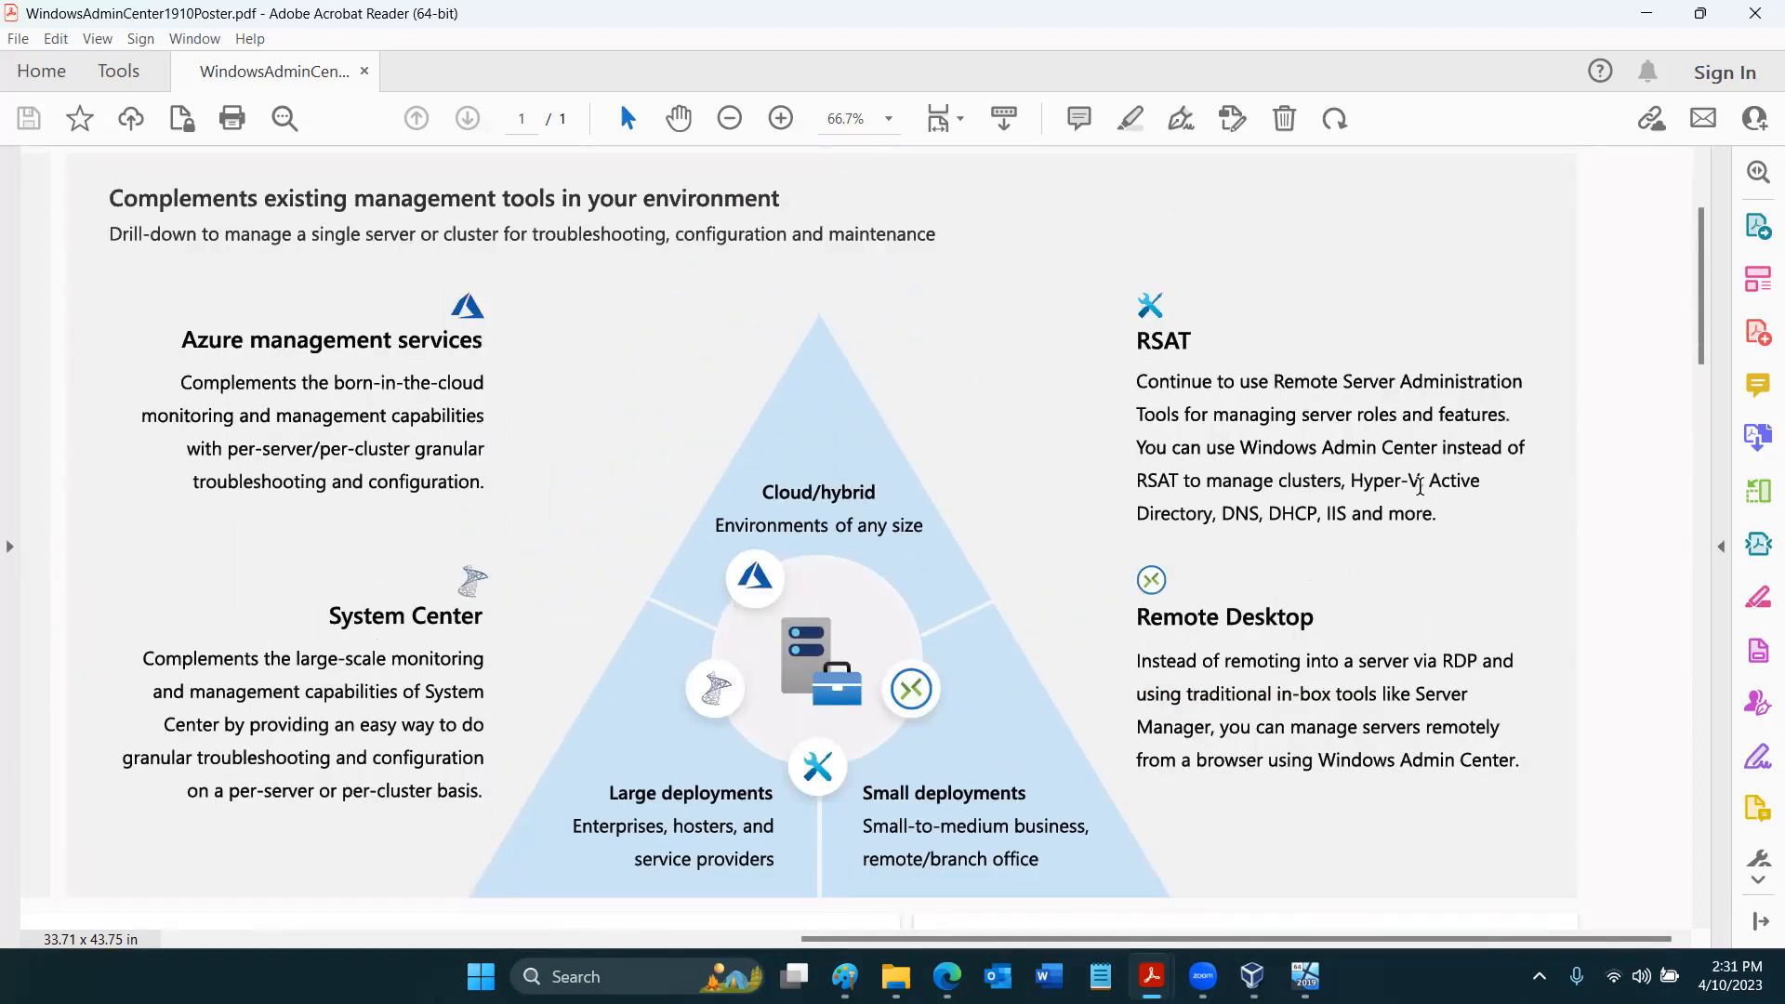
{"action": "scroll", "coordinate": [1419, 486], "scroll_direction": "down", "scroll_amount": 6}
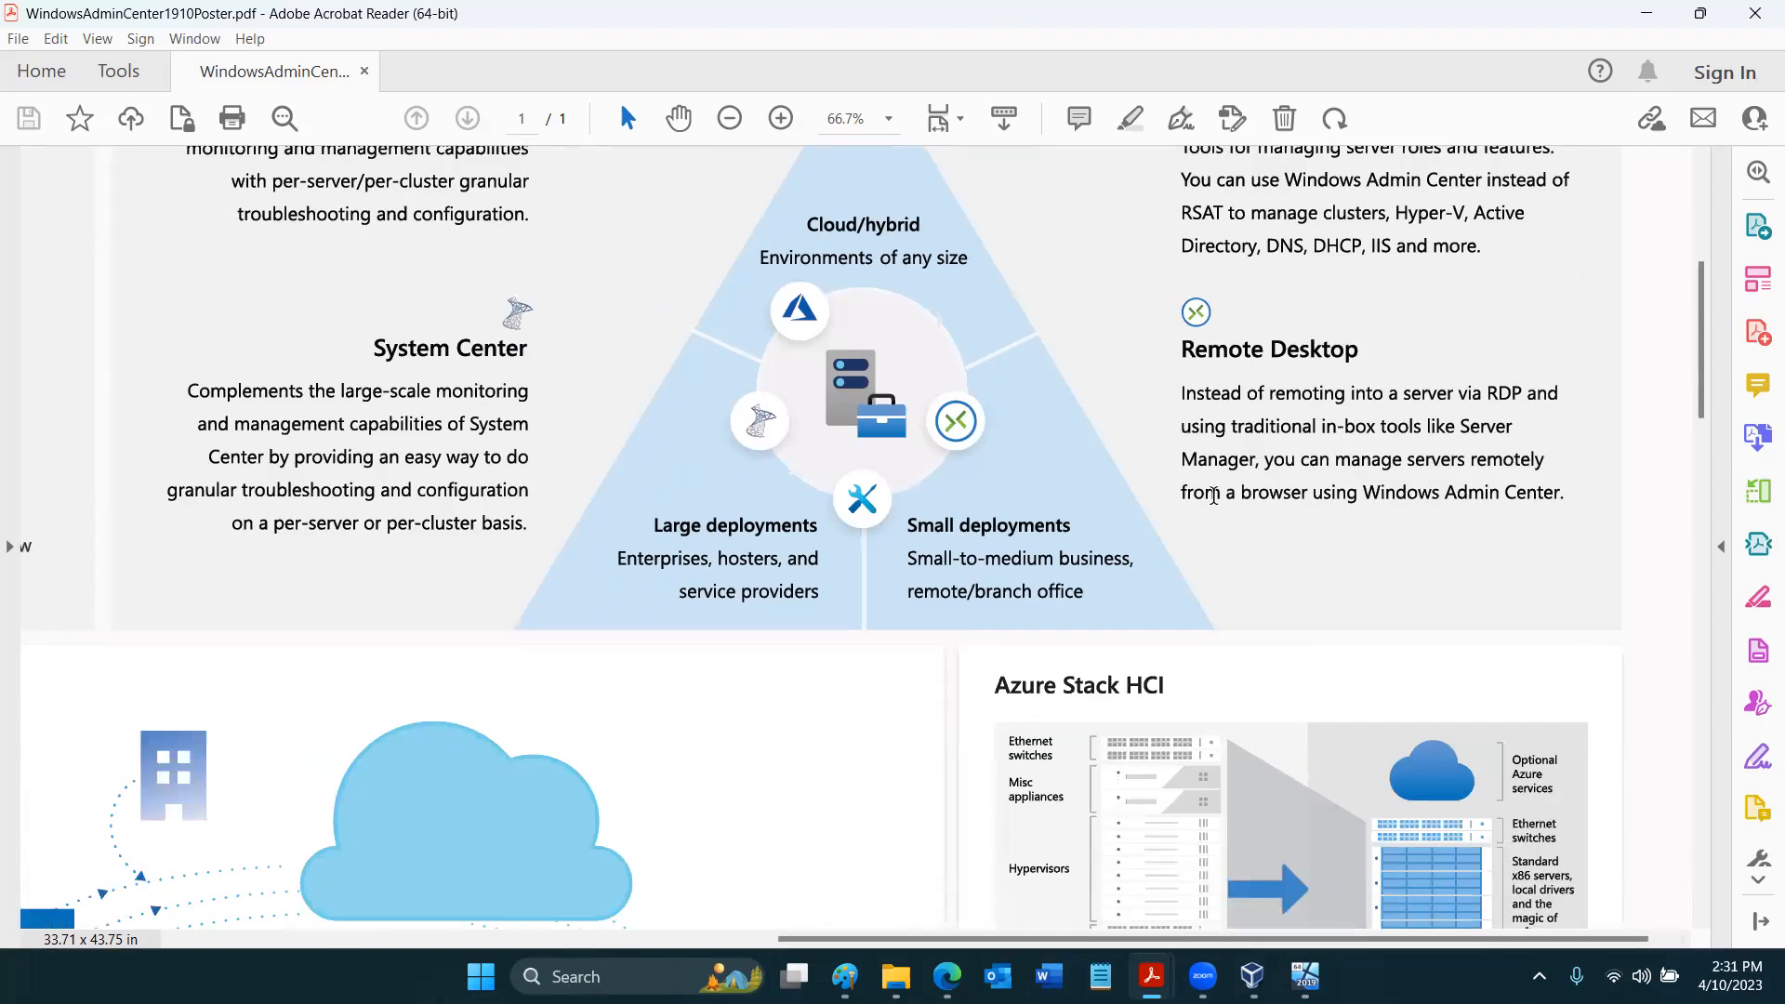
{"action": "left_click", "coordinate": [1754, 20]}
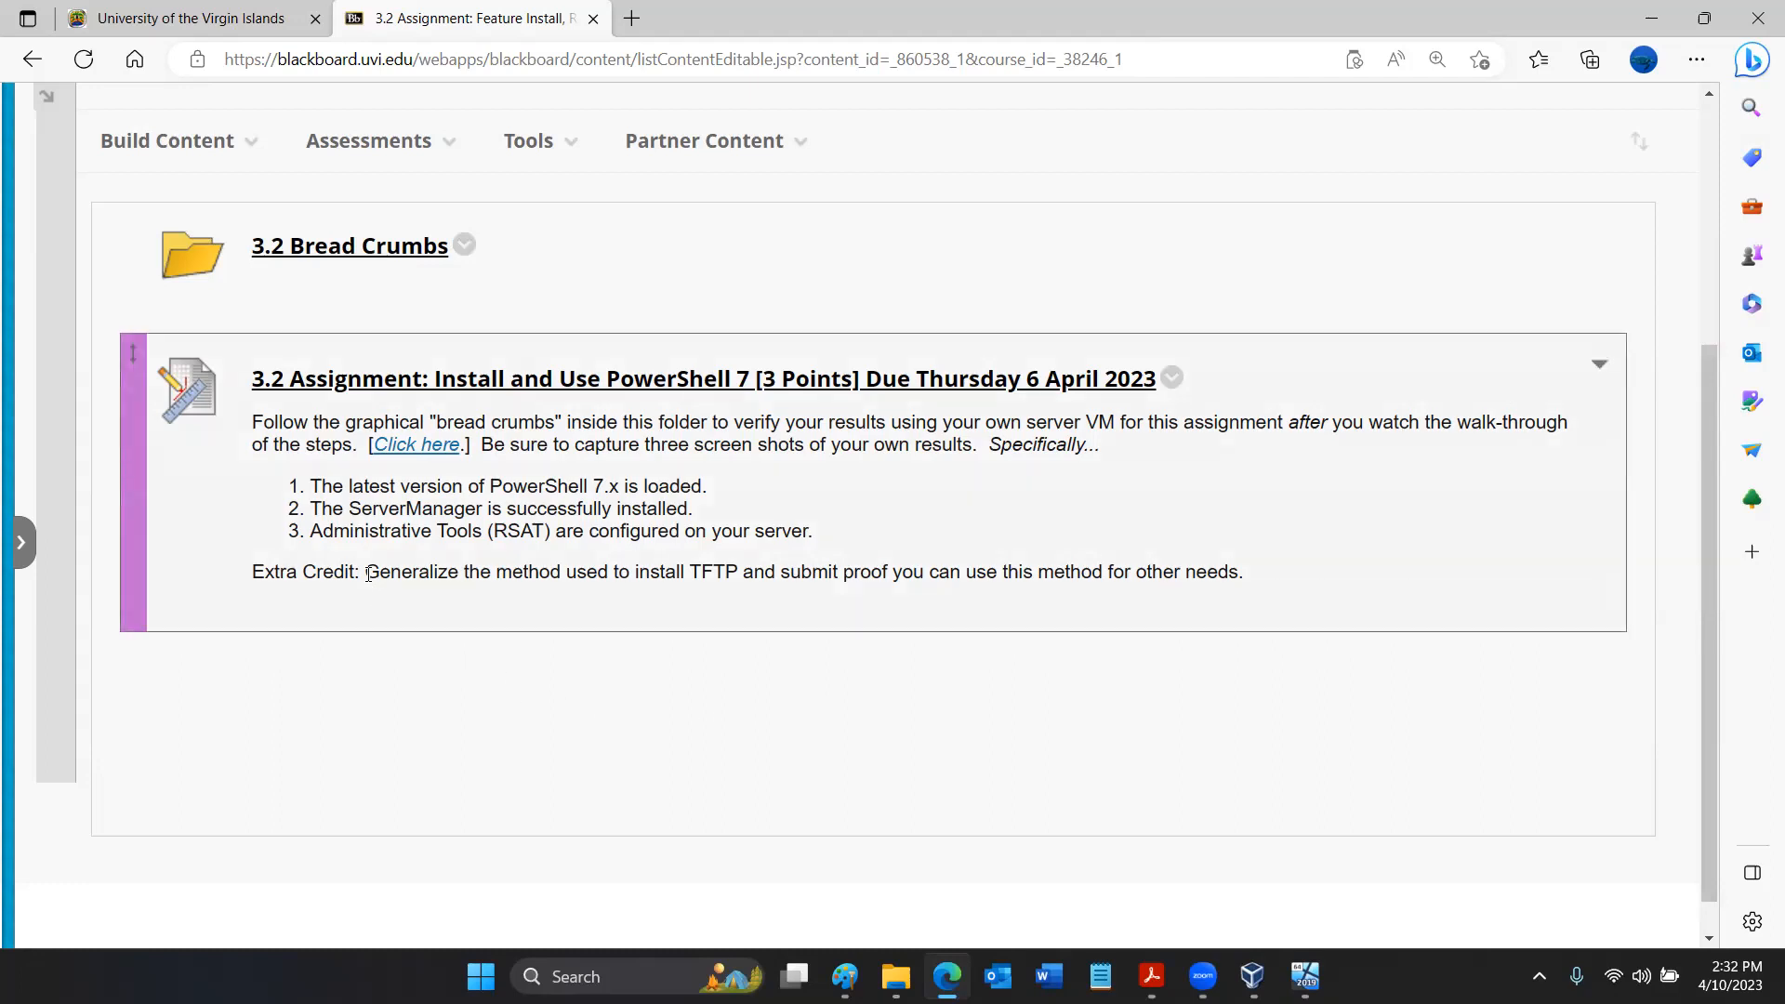
- Highlight the assignment's extra credit sentence, and read the Features on Demand overview and note in the PDF in Acrobat Reader
{"action": "left_click_drag", "start_coordinate": [368, 564], "coordinate": [1264, 587]}
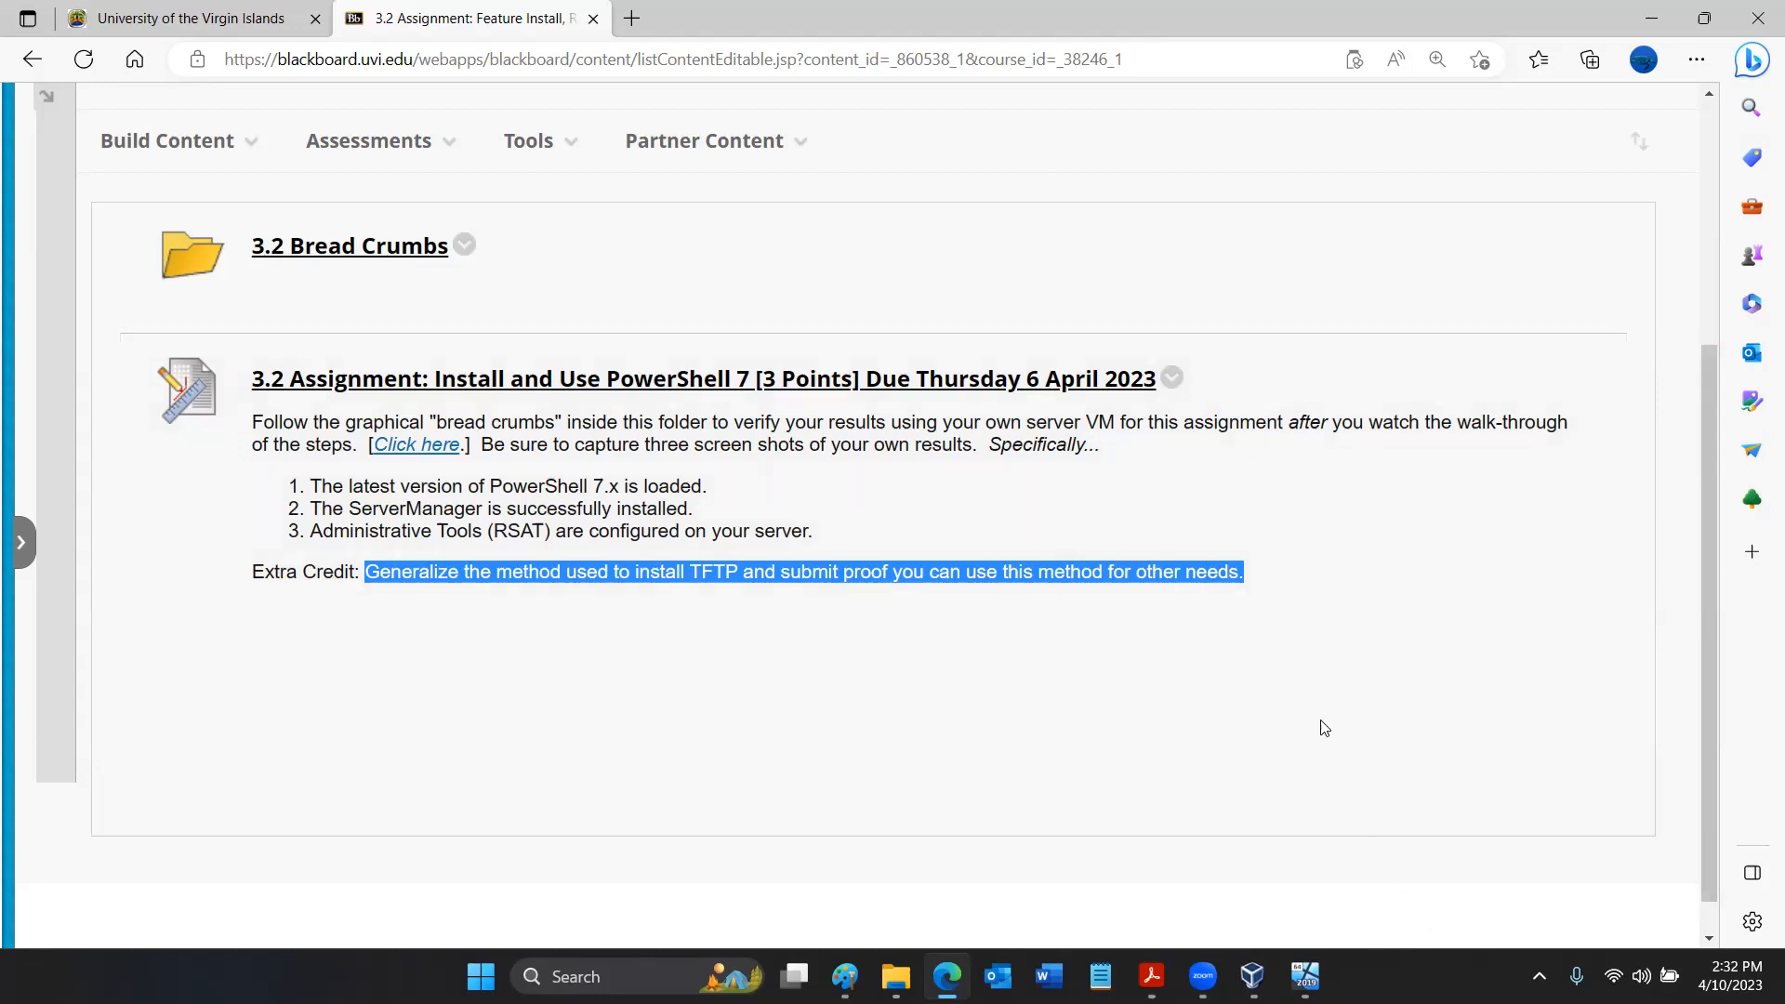
{"action": "left_click", "coordinate": [1153, 976]}
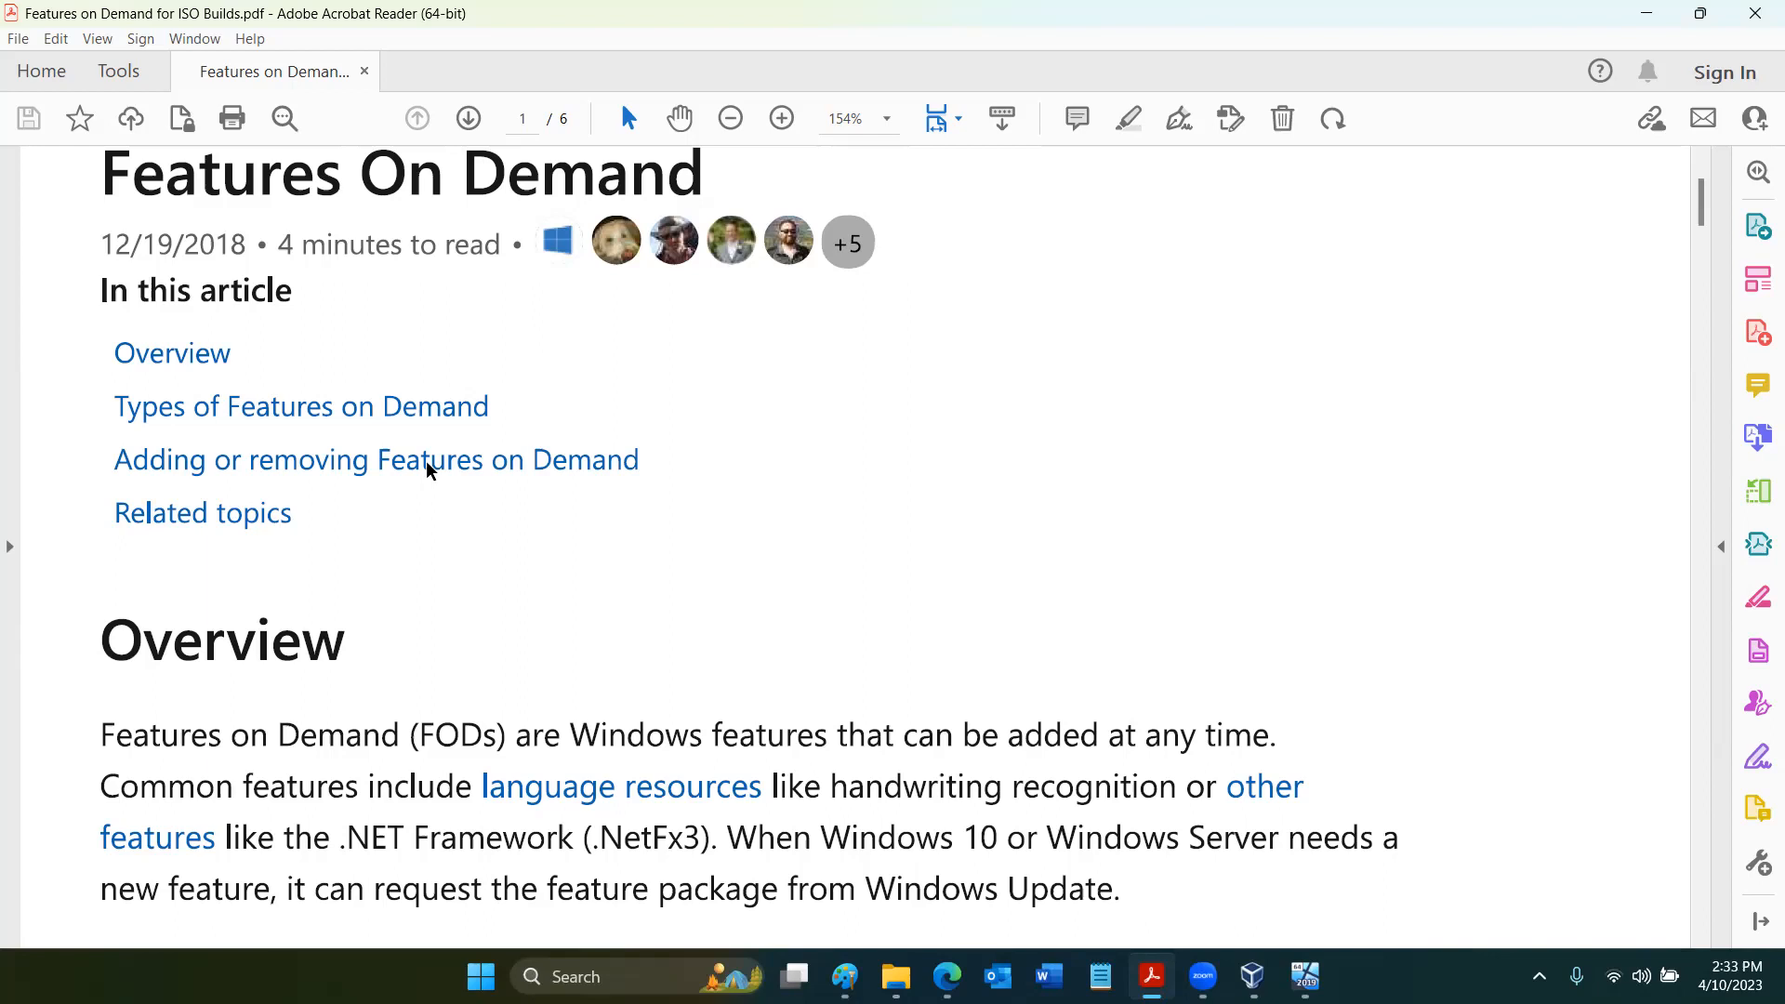
{"action": "scroll", "coordinate": [427, 469], "scroll_direction": "down", "scroll_amount": 1}
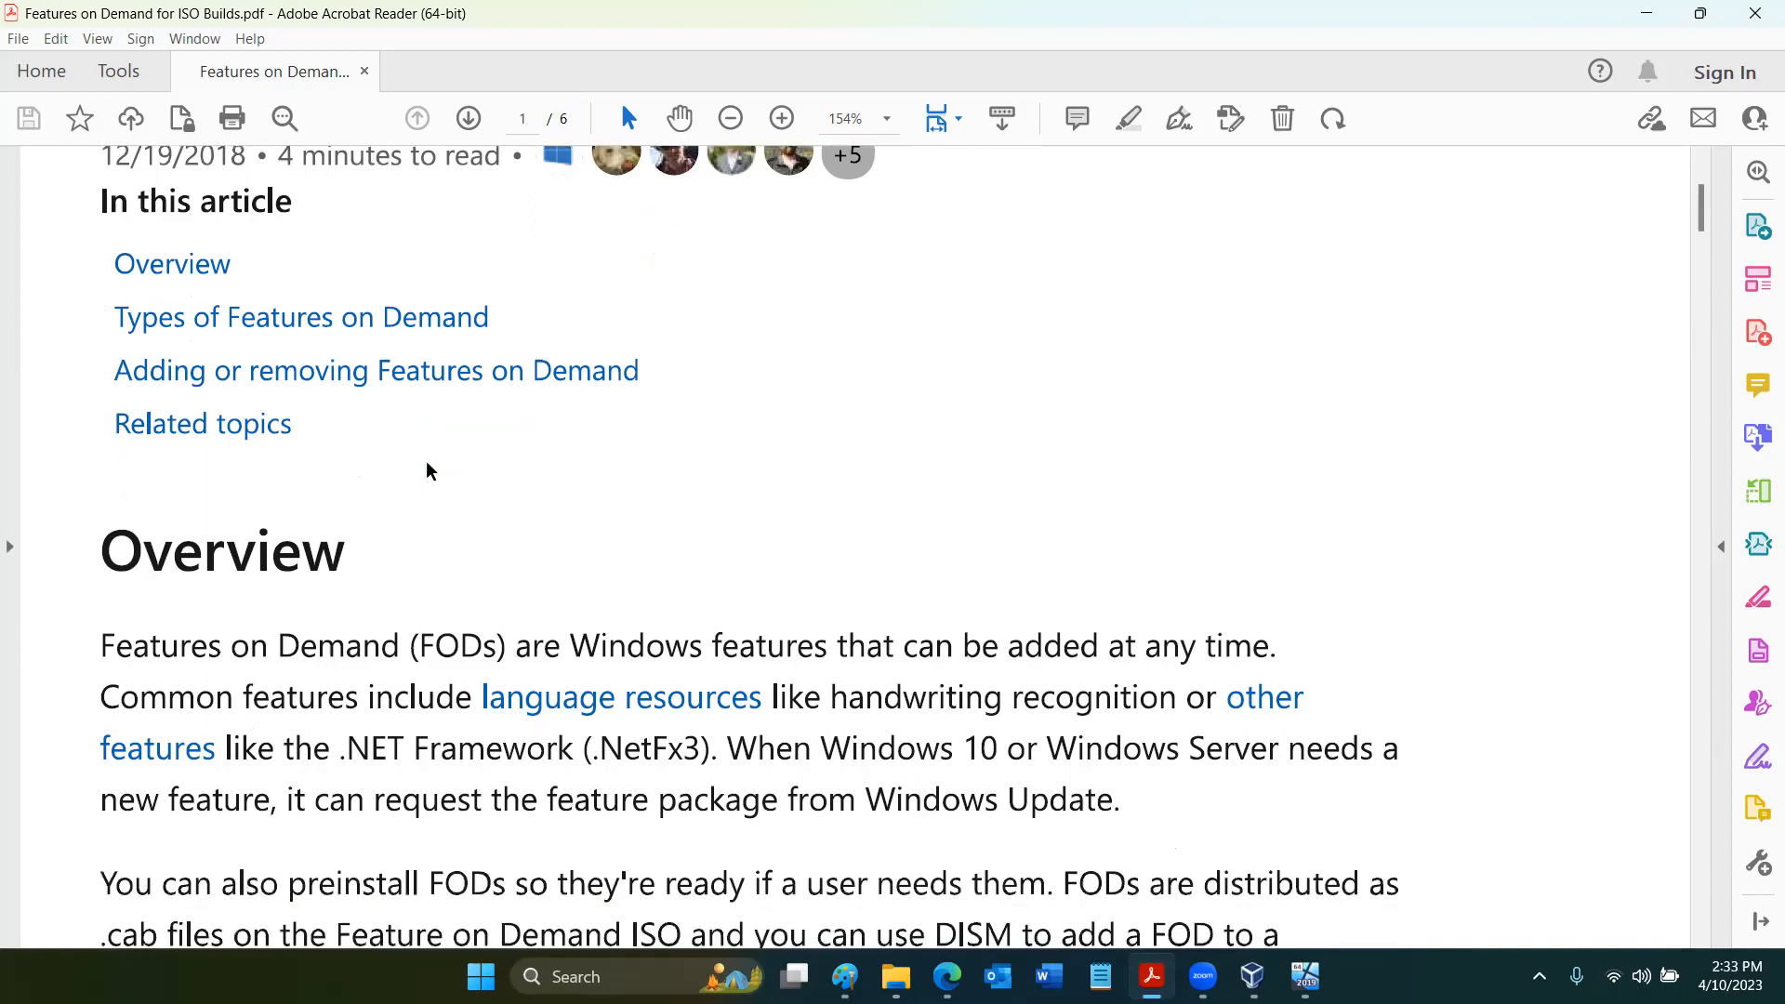
{"action": "scroll", "coordinate": [427, 469], "scroll_direction": "down", "scroll_amount": 2}
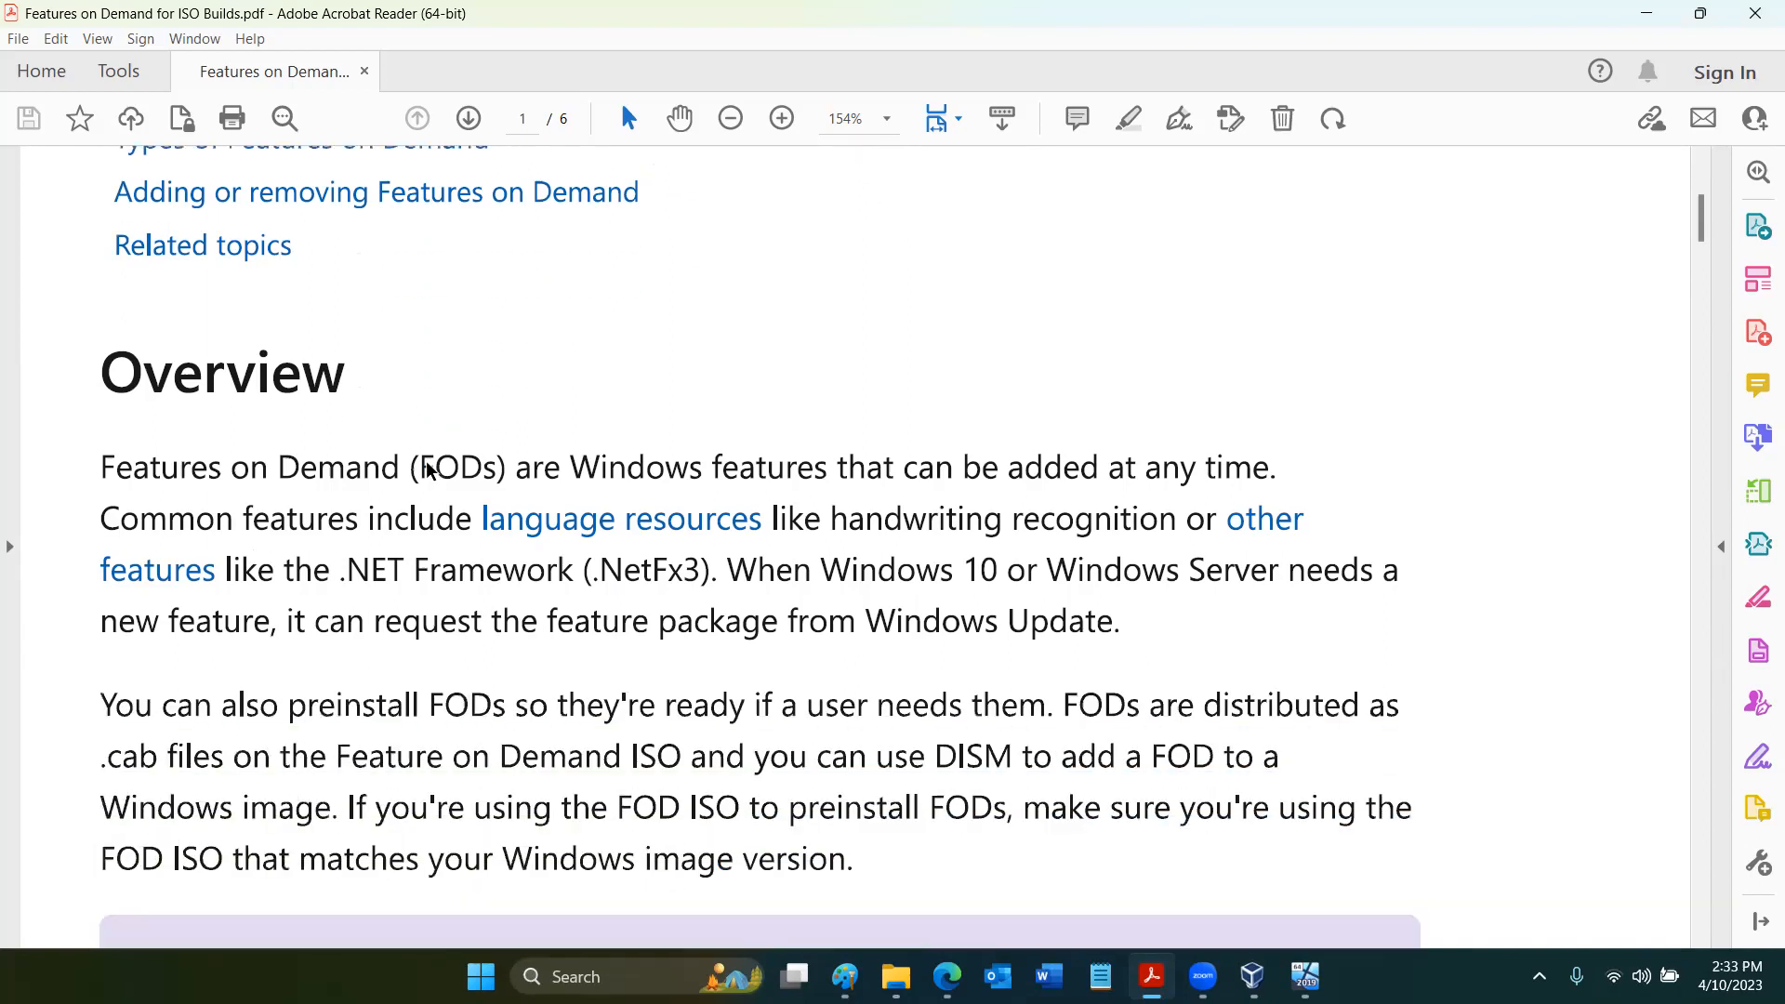
{"action": "scroll", "coordinate": [428, 470], "scroll_direction": "down", "scroll_amount": 2}
{"action": "scroll", "coordinate": [428, 469], "scroll_direction": "down", "scroll_amount": 3}
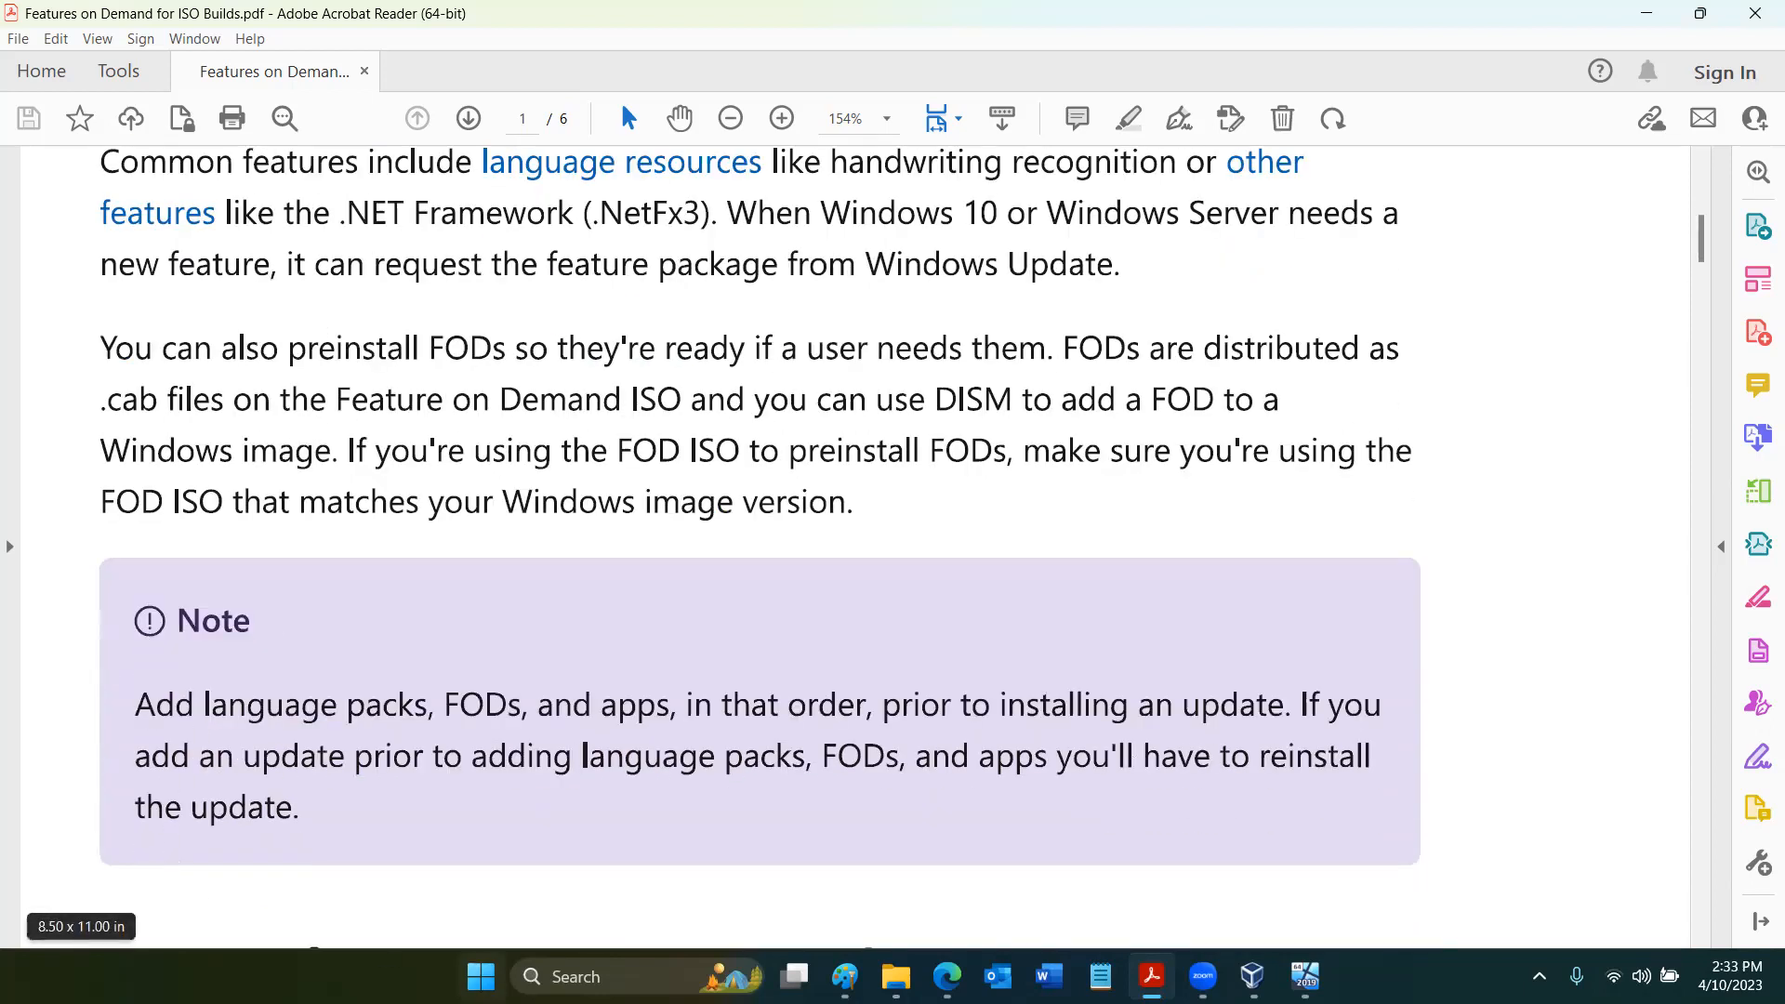
- Switch to Windows Settings, show the optional features for apps, and review the list of installed features
{"action": "left_click", "coordinate": [480, 976]}
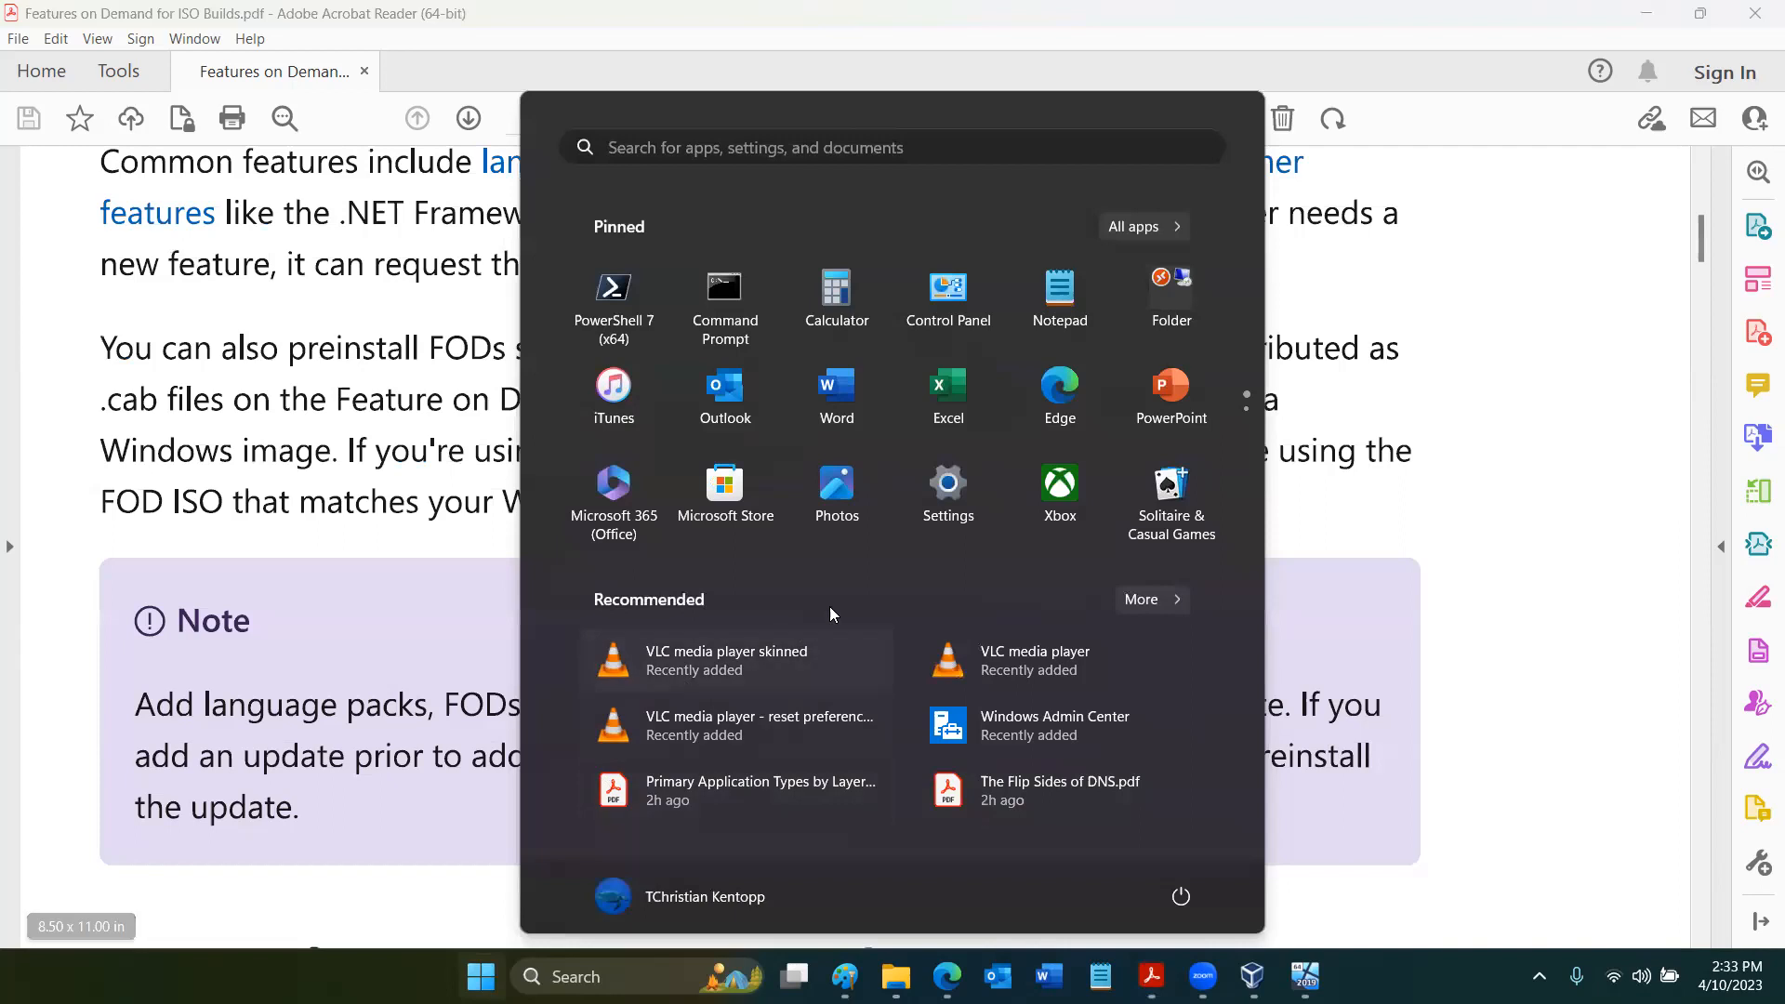
{"action": "left_click", "coordinate": [944, 498]}
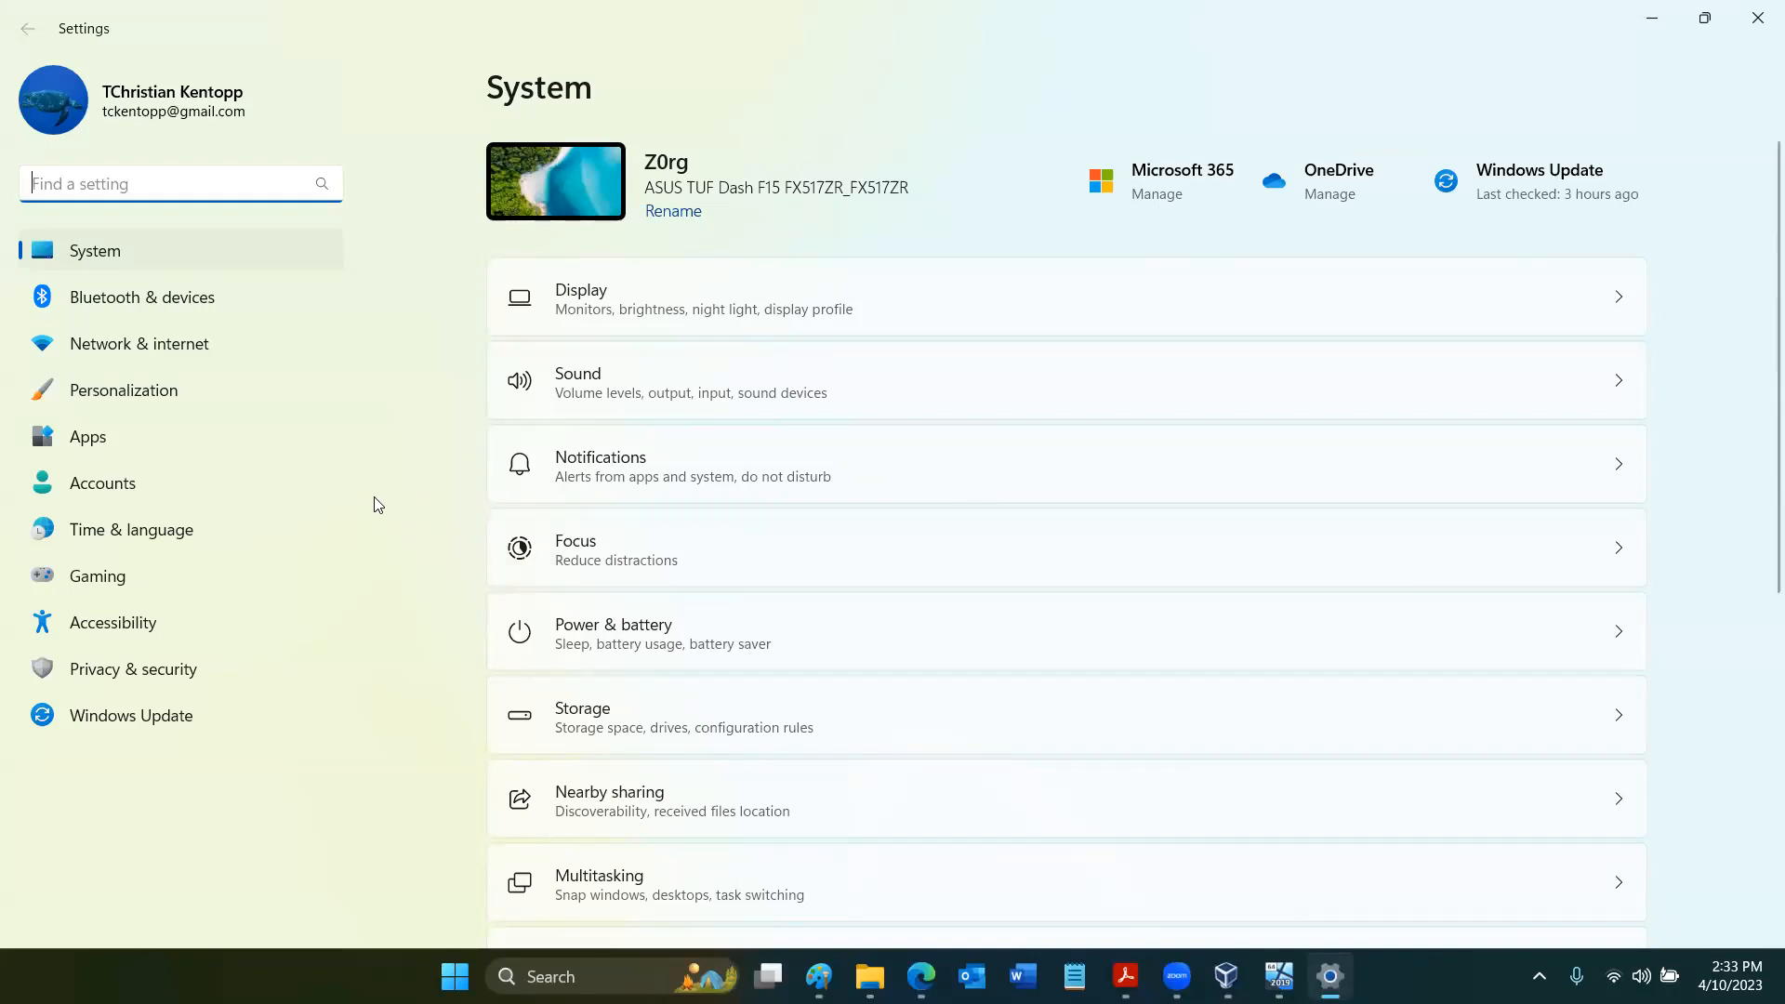
{"action": "left_click", "coordinate": [325, 444]}
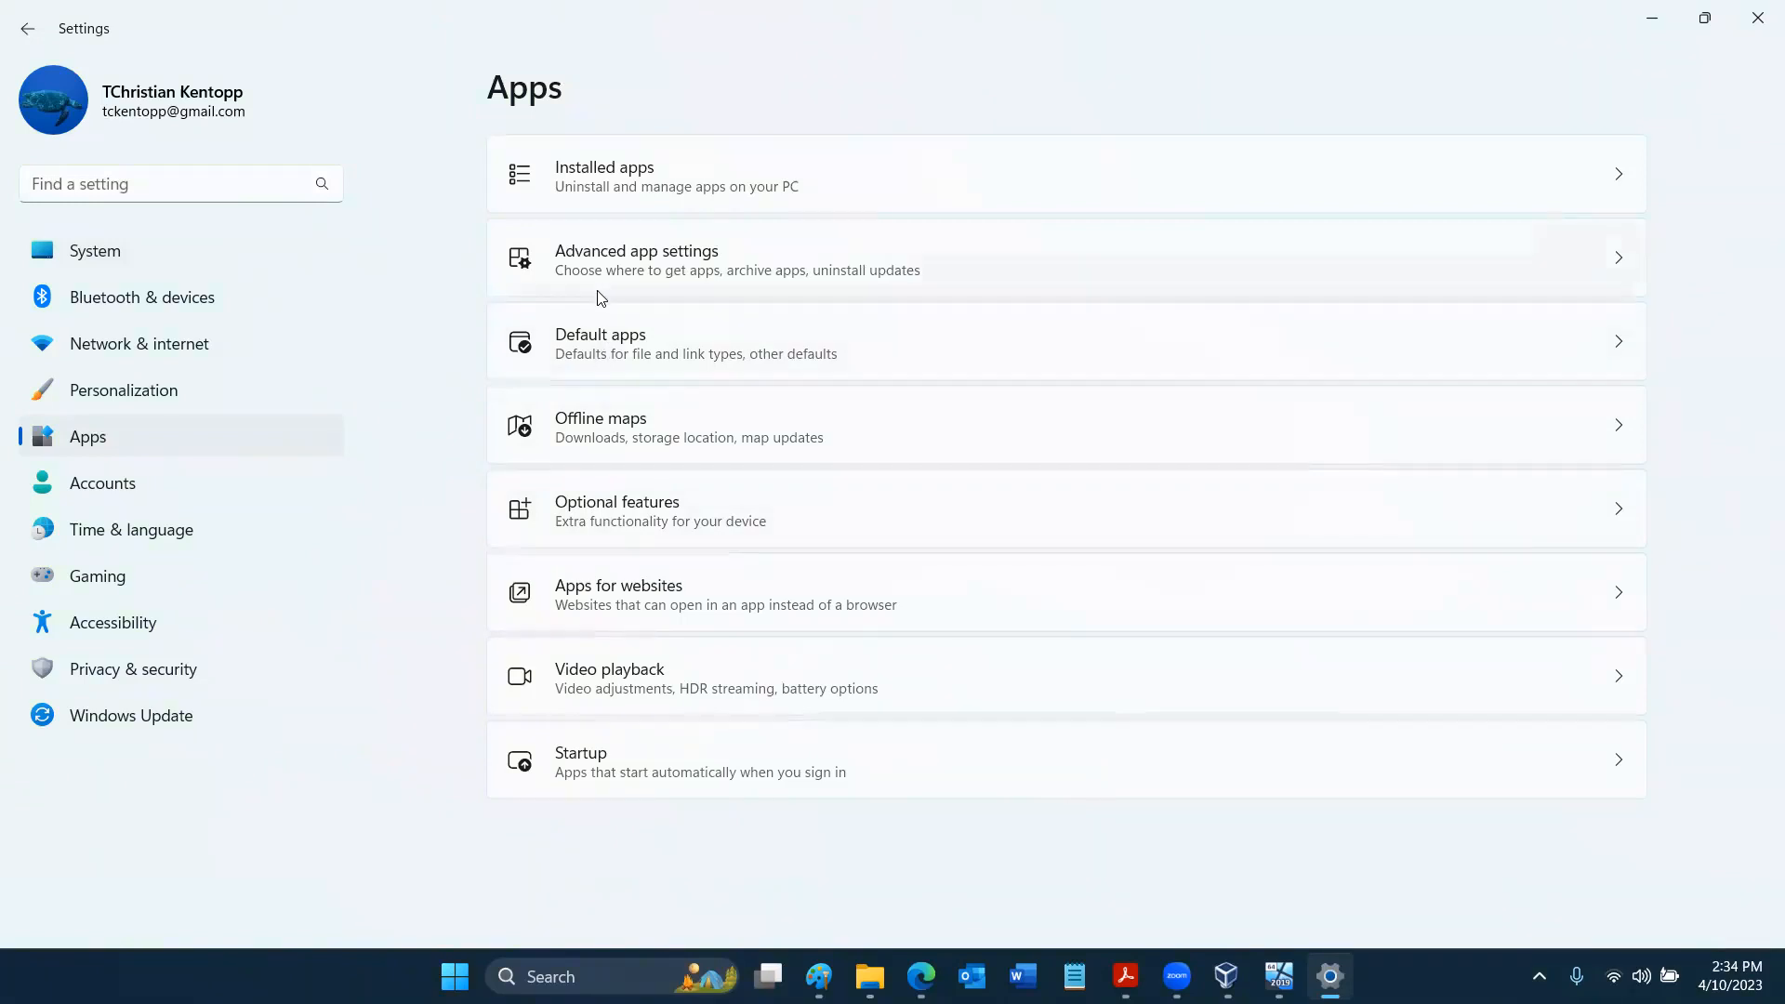
{"action": "left_click", "coordinate": [597, 515]}
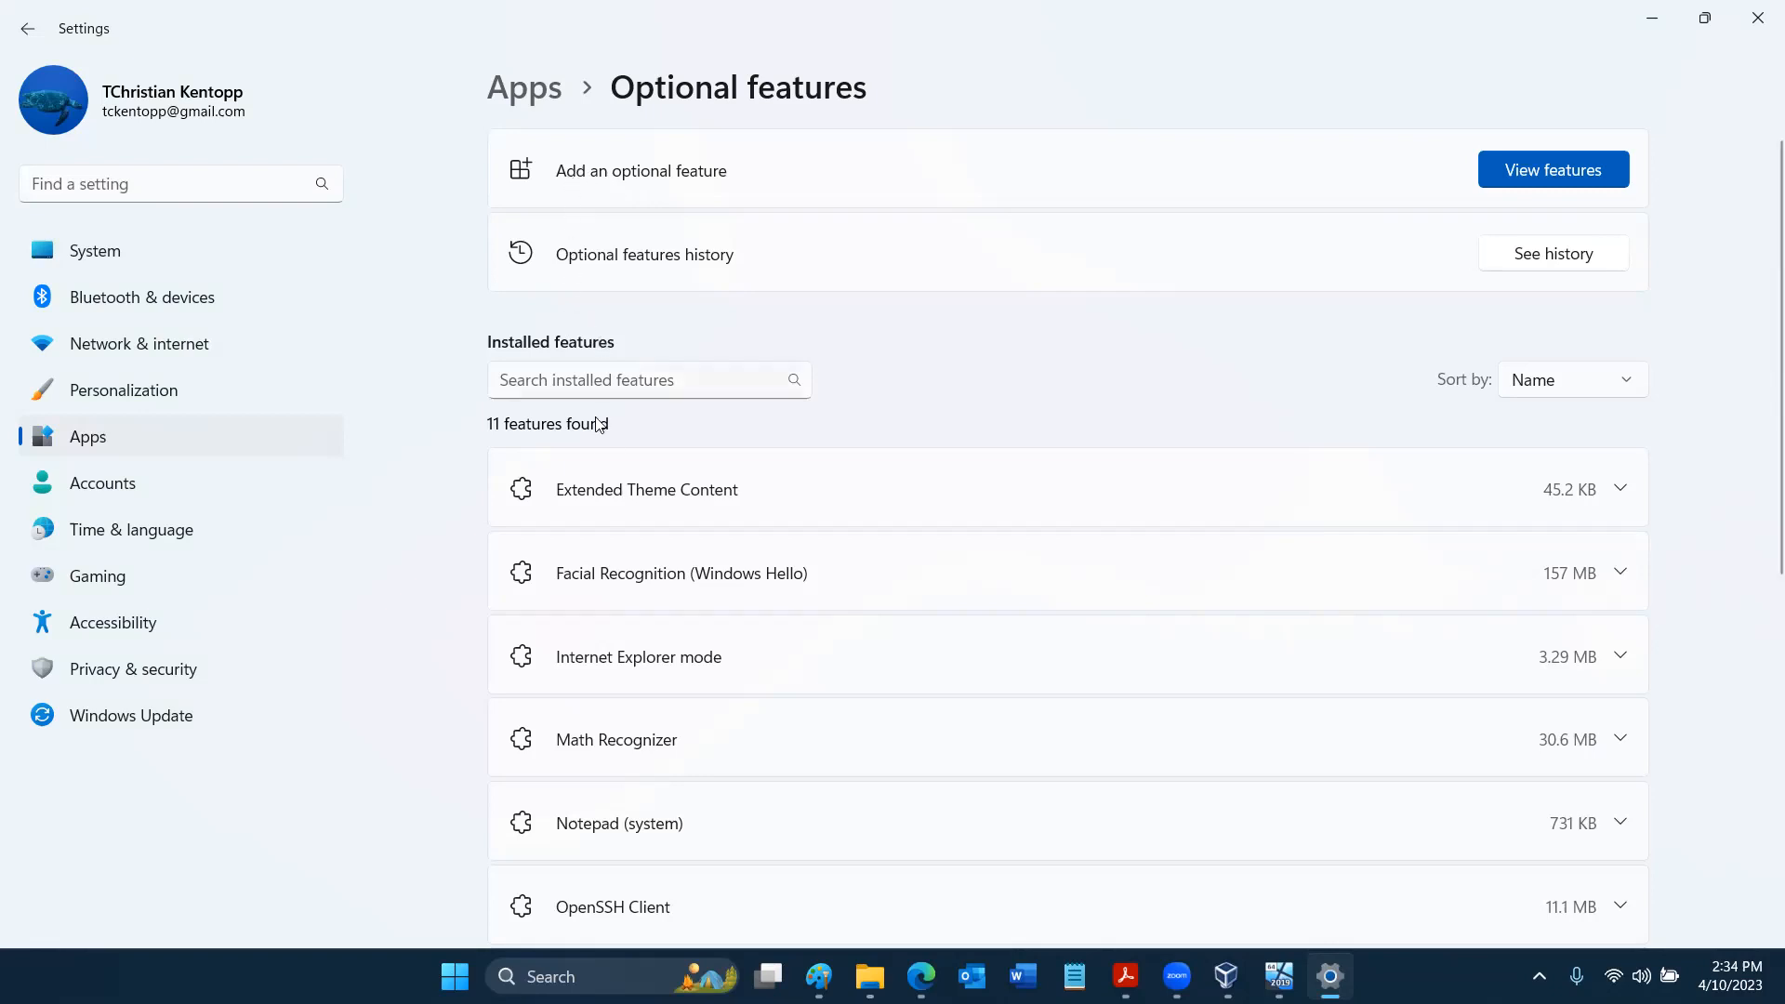
{"action": "scroll", "coordinate": [716, 659], "scroll_direction": "down", "scroll_amount": 6}
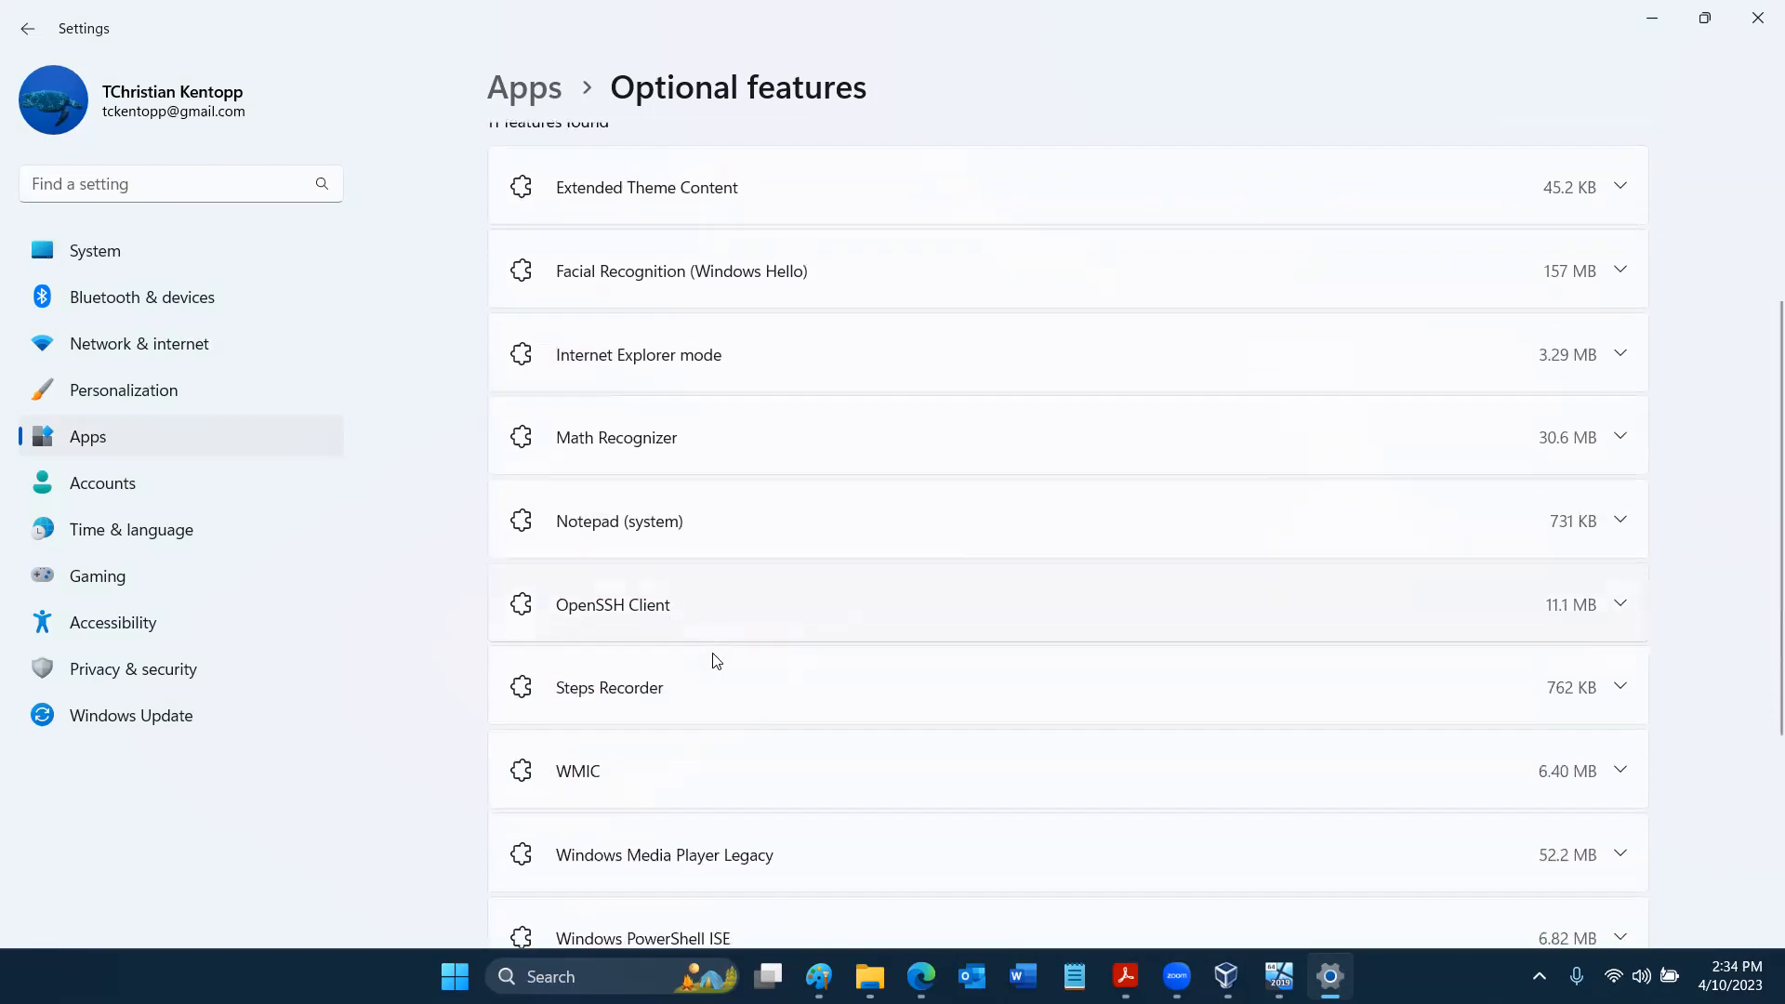
{"action": "scroll", "coordinate": [715, 658], "scroll_direction": "down", "scroll_amount": 1}
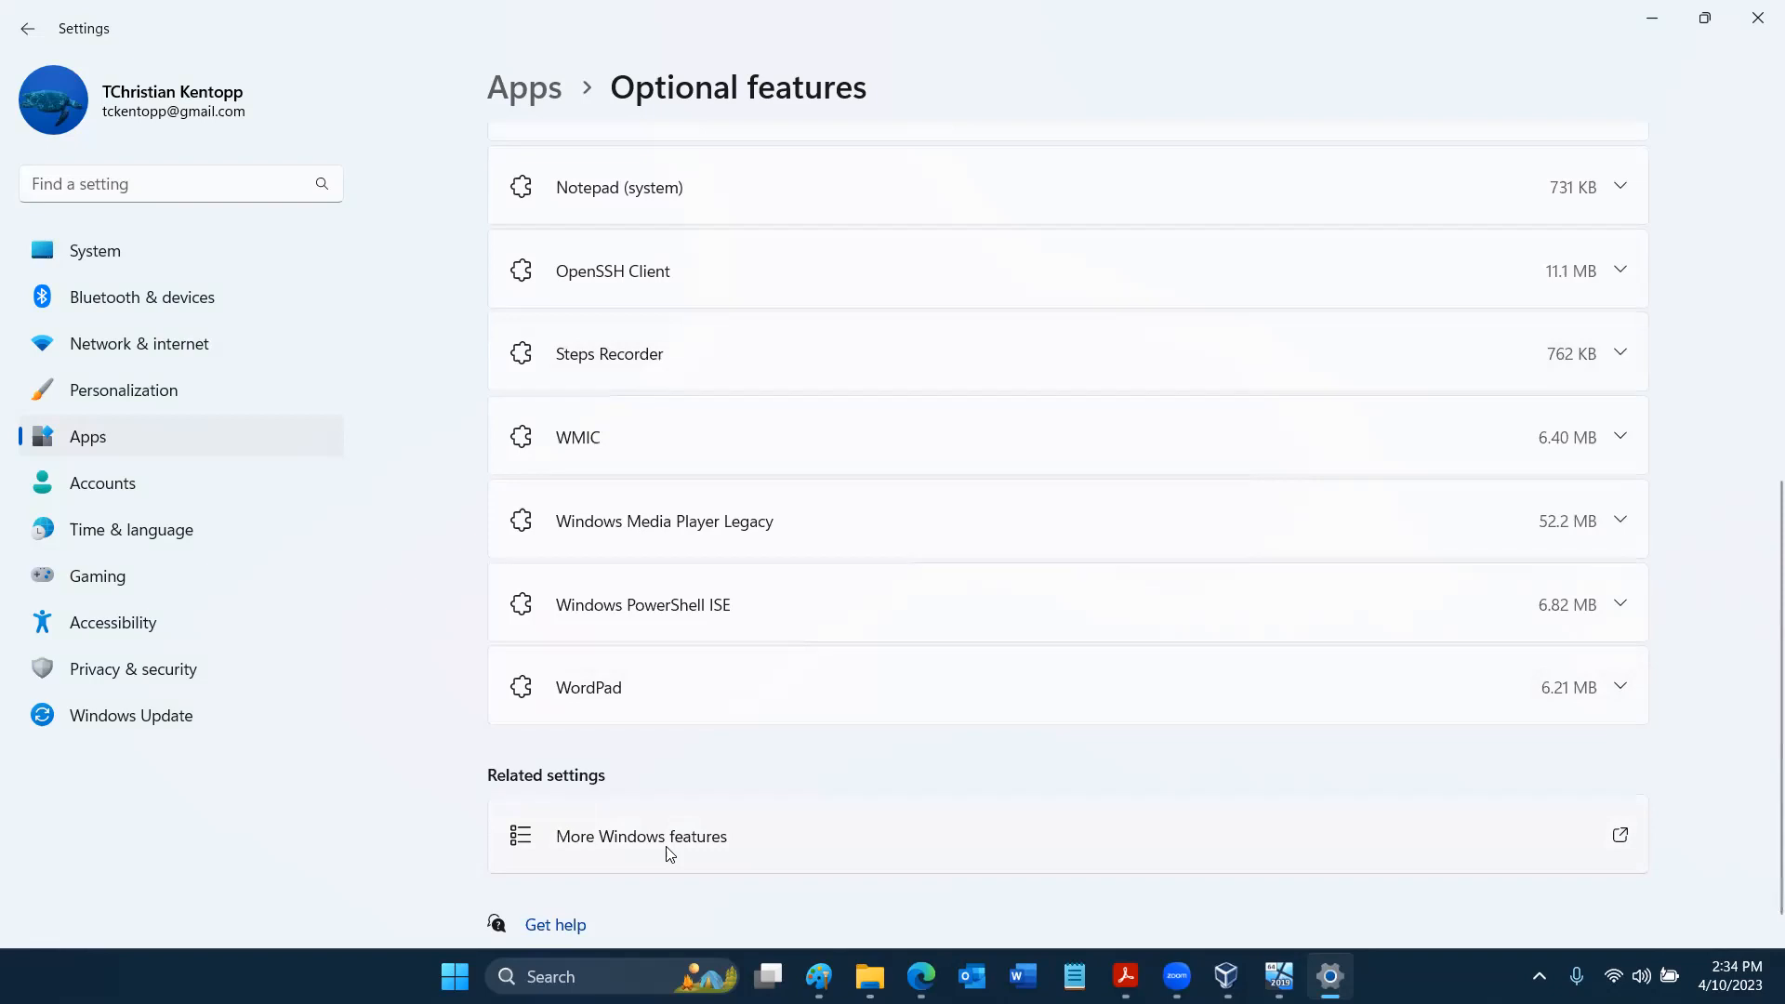
{"action": "scroll", "coordinate": [669, 853], "scroll_direction": "up", "scroll_amount": 7}
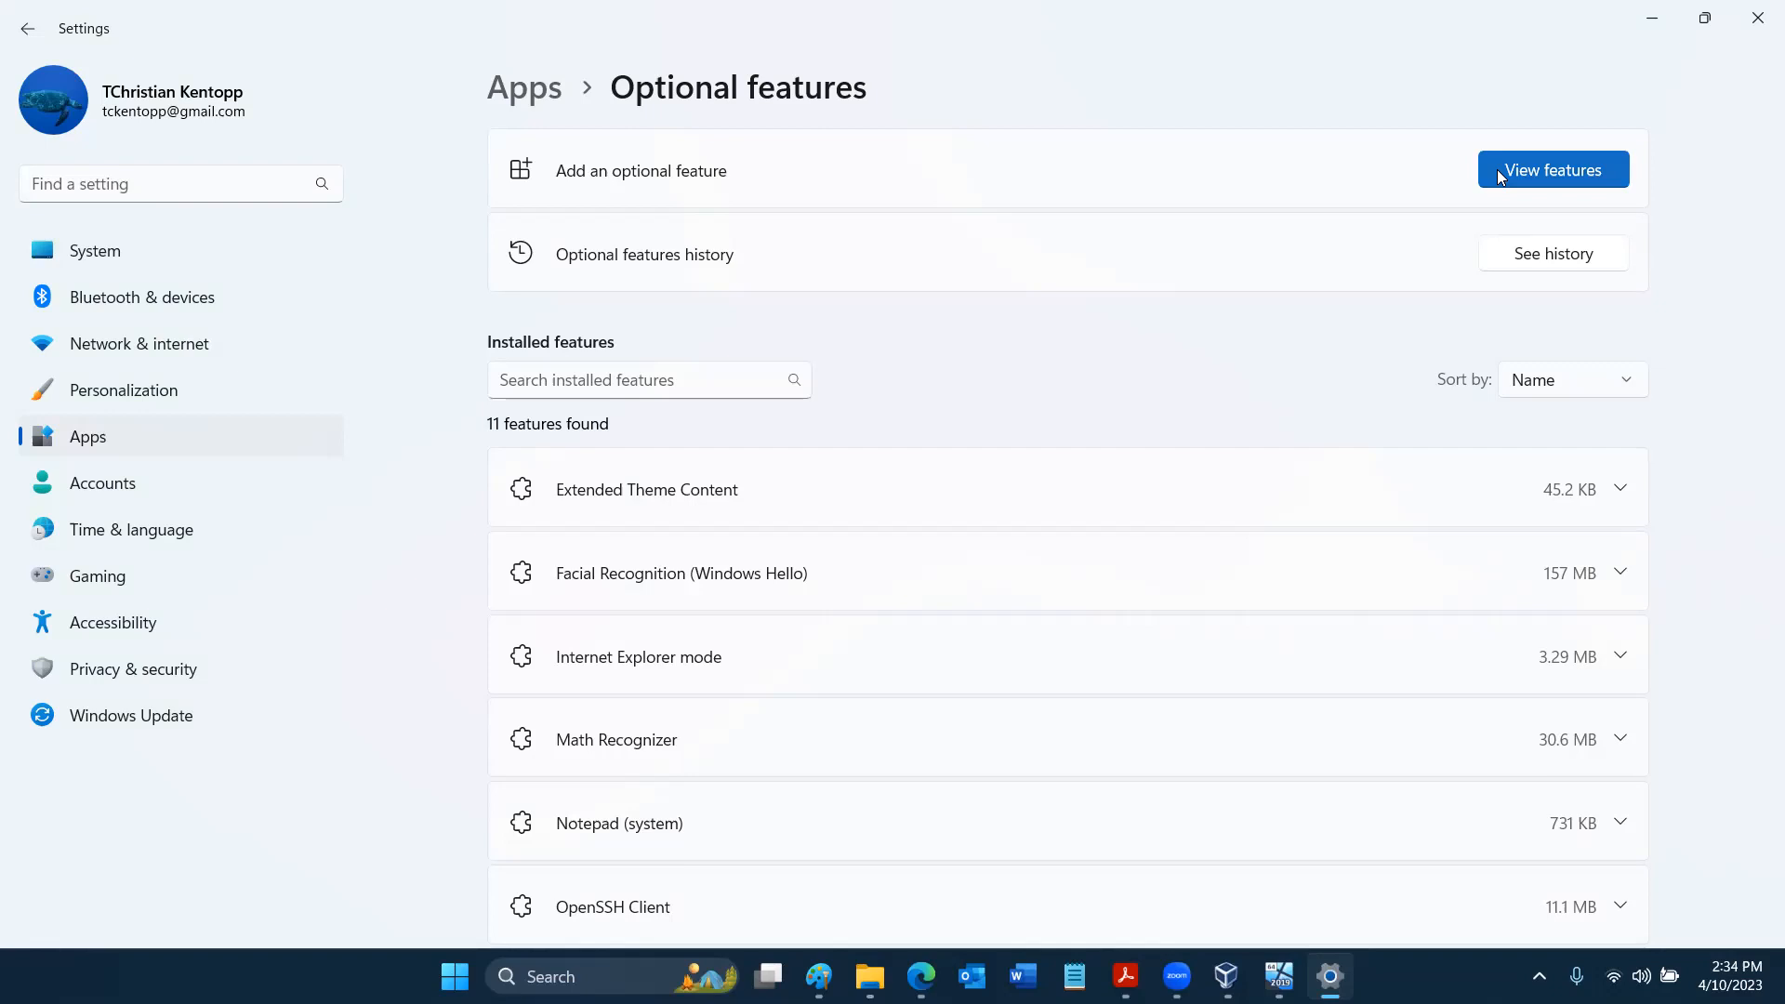
- Open the list of optional features available to add and examine its entries from the supplemental fonts through XPS Viewer
{"action": "left_click", "coordinate": [1524, 172]}
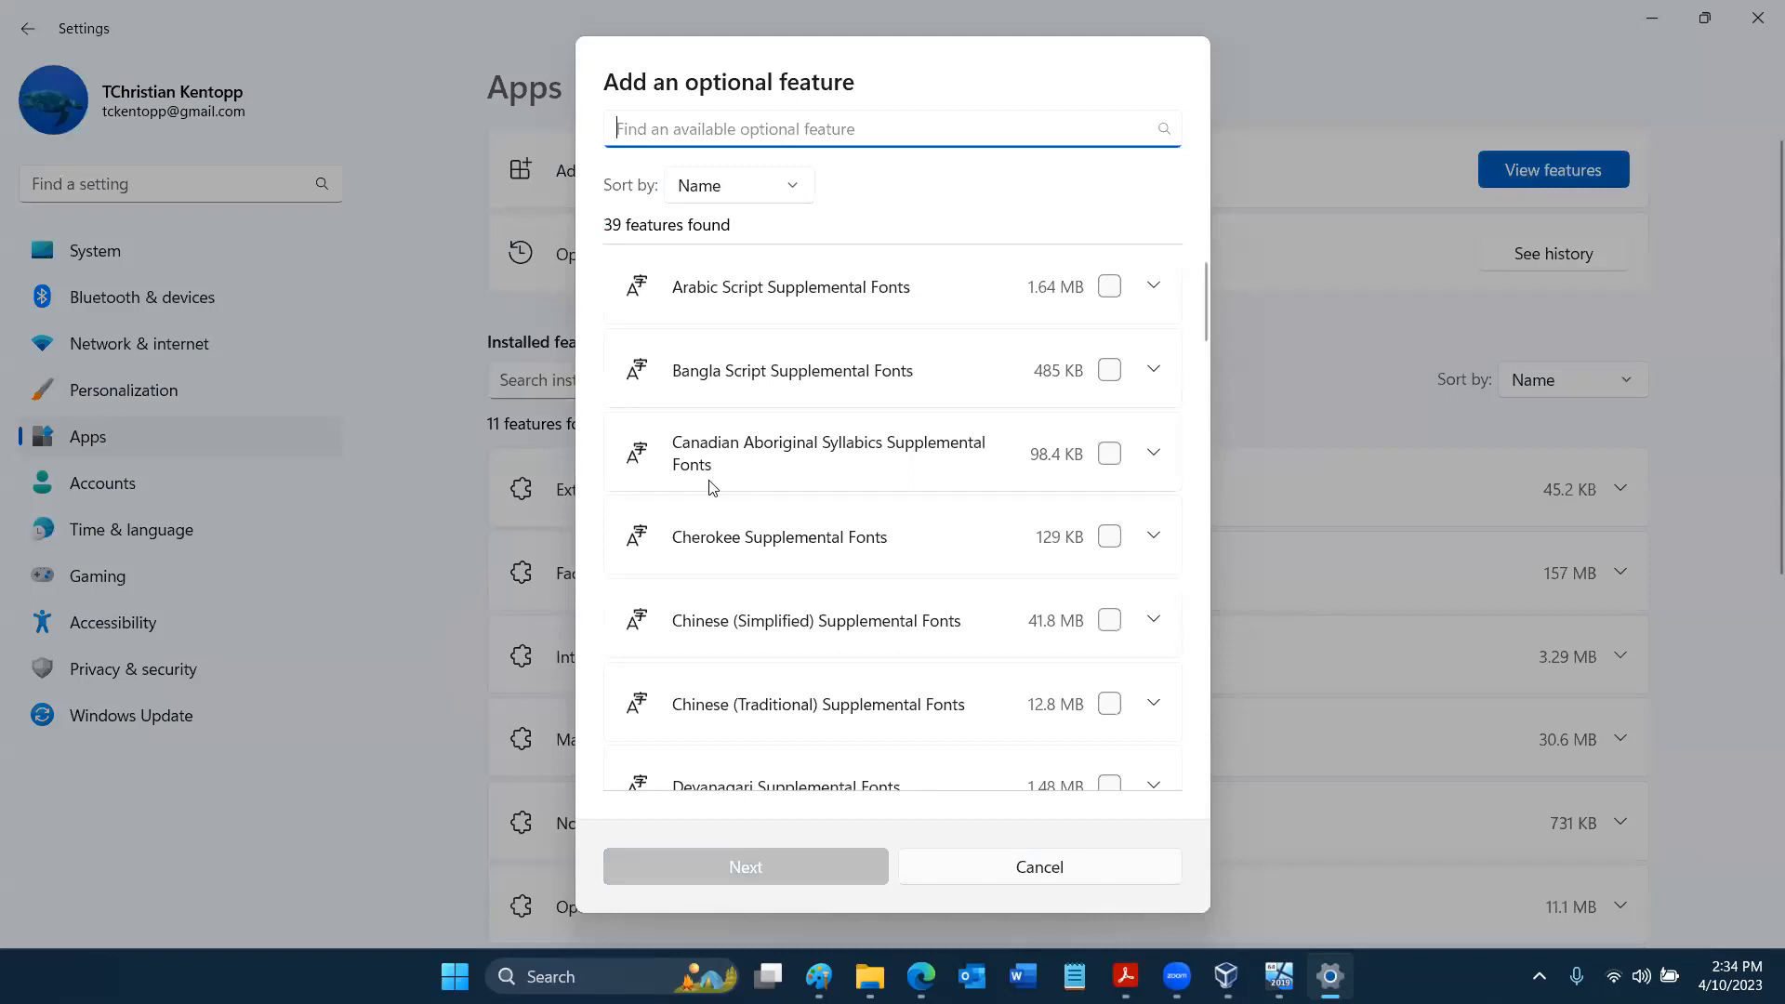
{"action": "scroll", "coordinate": [709, 486], "scroll_direction": "down", "scroll_amount": 1}
{"action": "scroll", "coordinate": [709, 486], "scroll_direction": "down", "scroll_amount": 3}
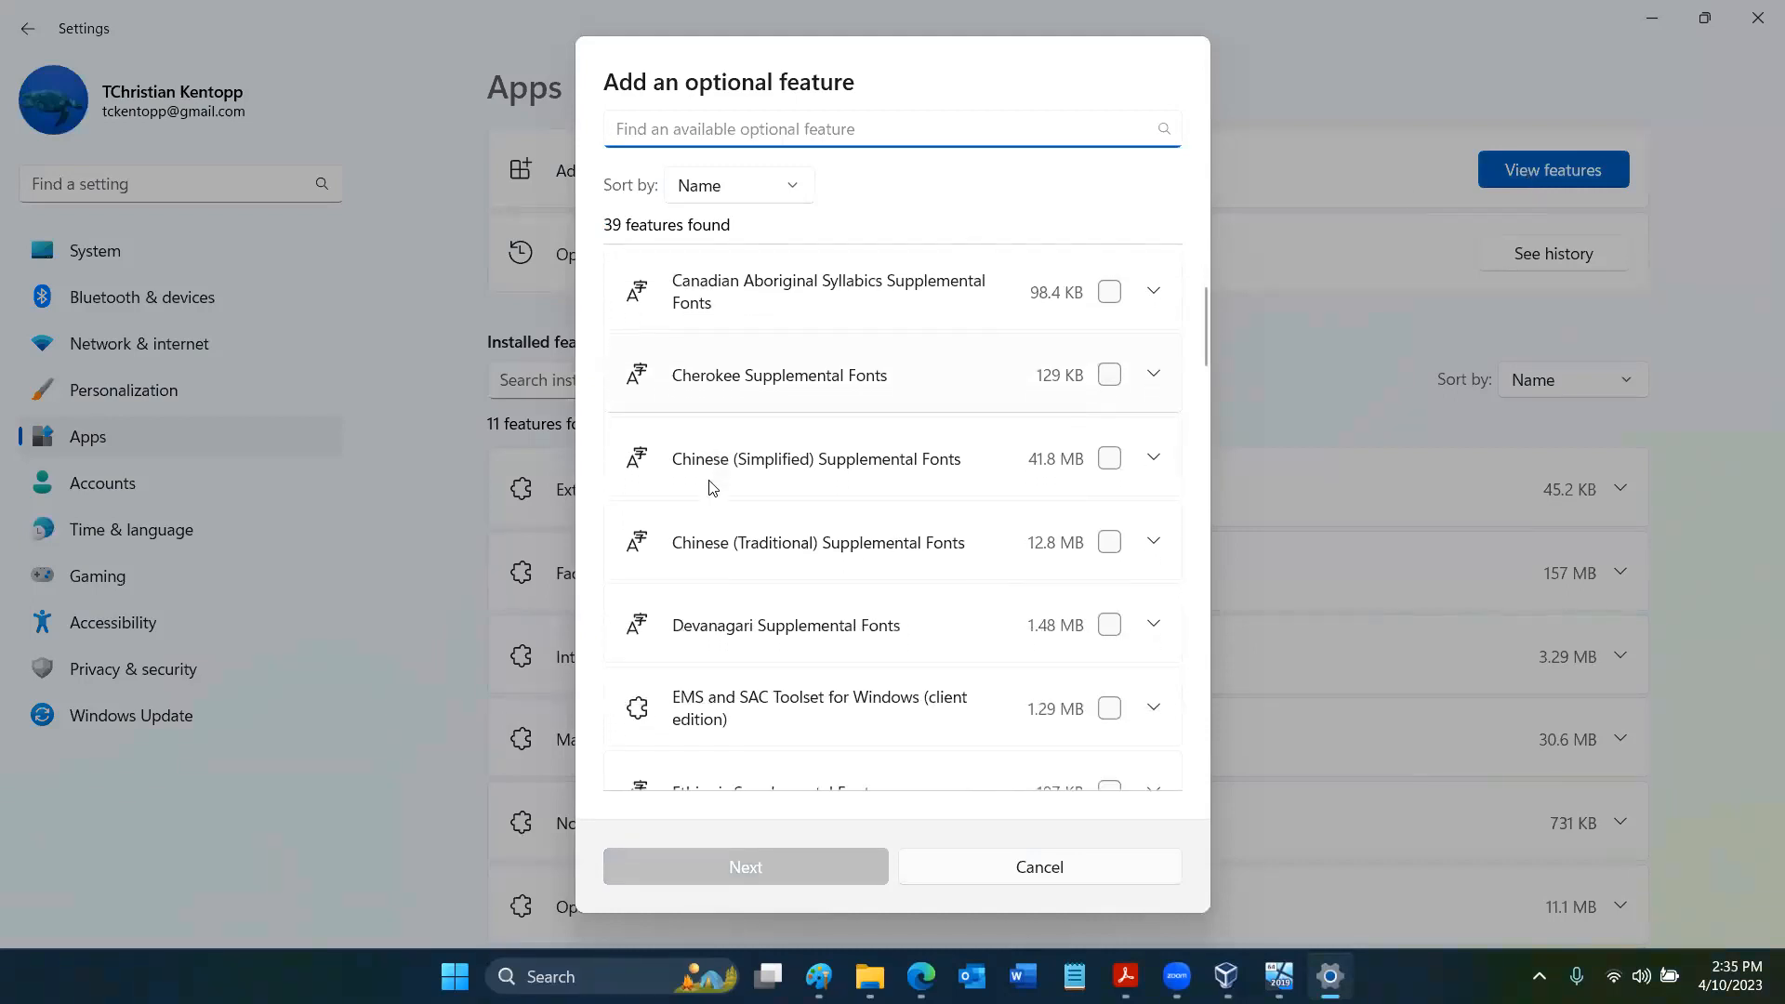
{"action": "scroll", "coordinate": [709, 486], "scroll_direction": "down", "scroll_amount": 2}
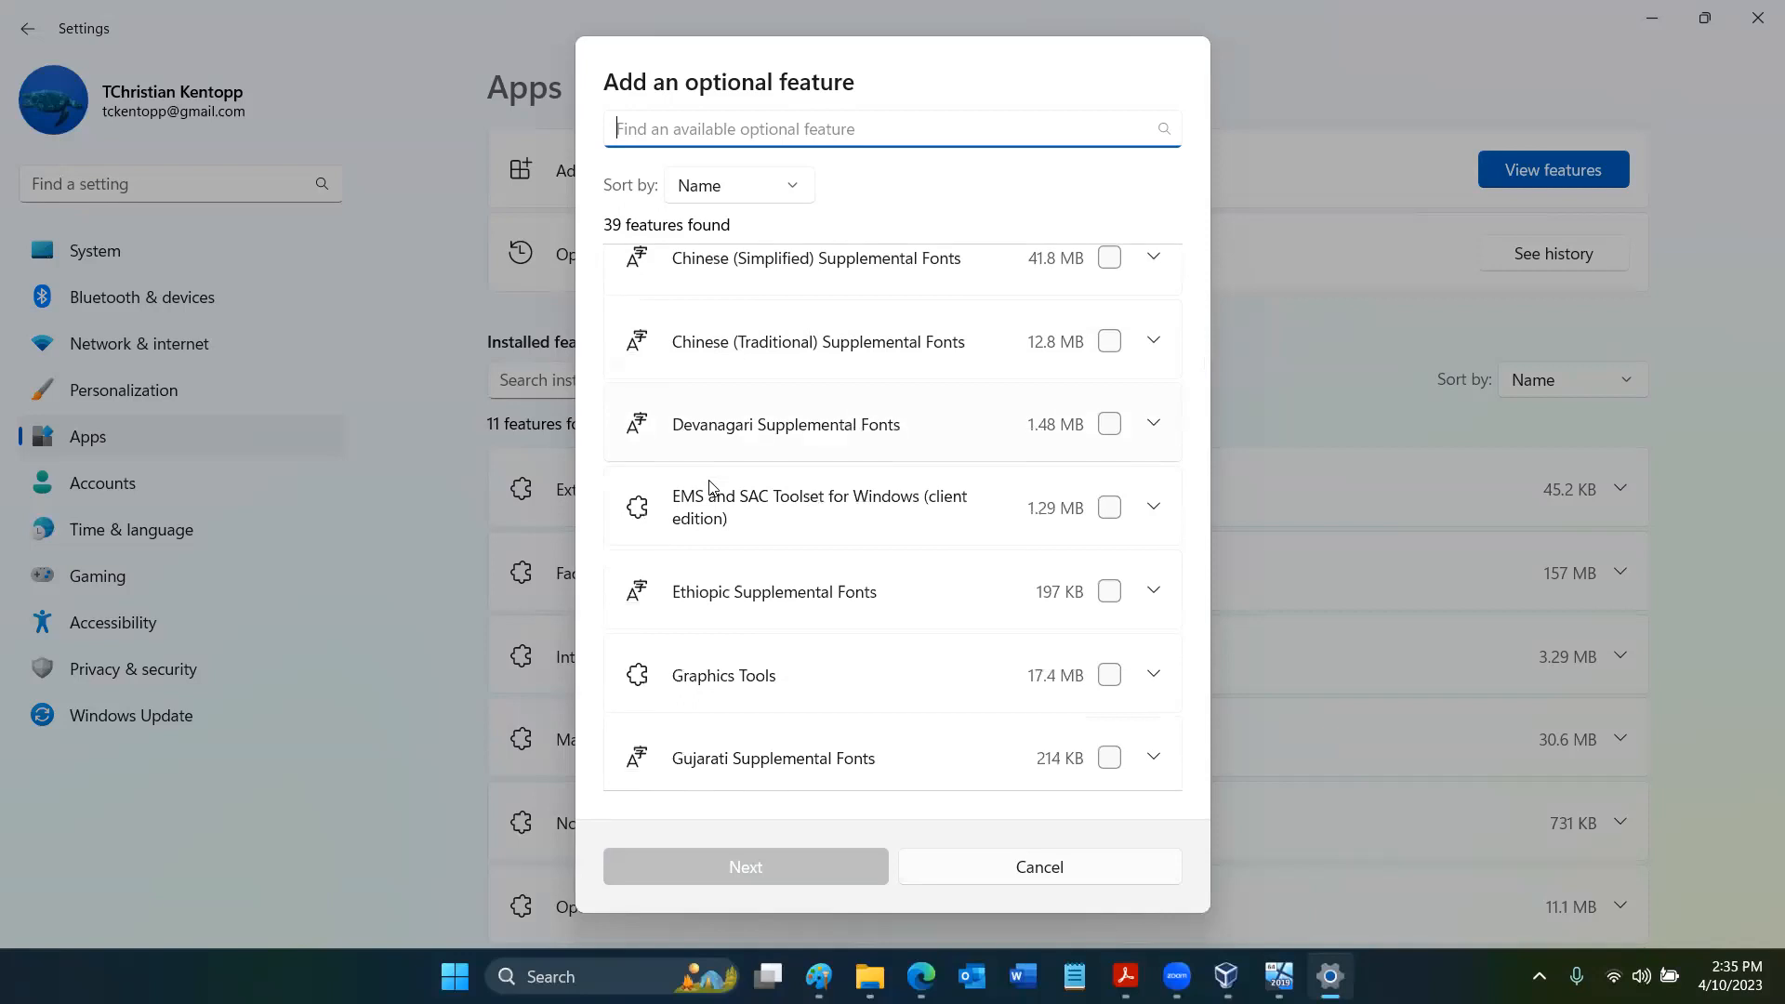
{"action": "scroll", "coordinate": [709, 486], "scroll_direction": "down", "scroll_amount": 2}
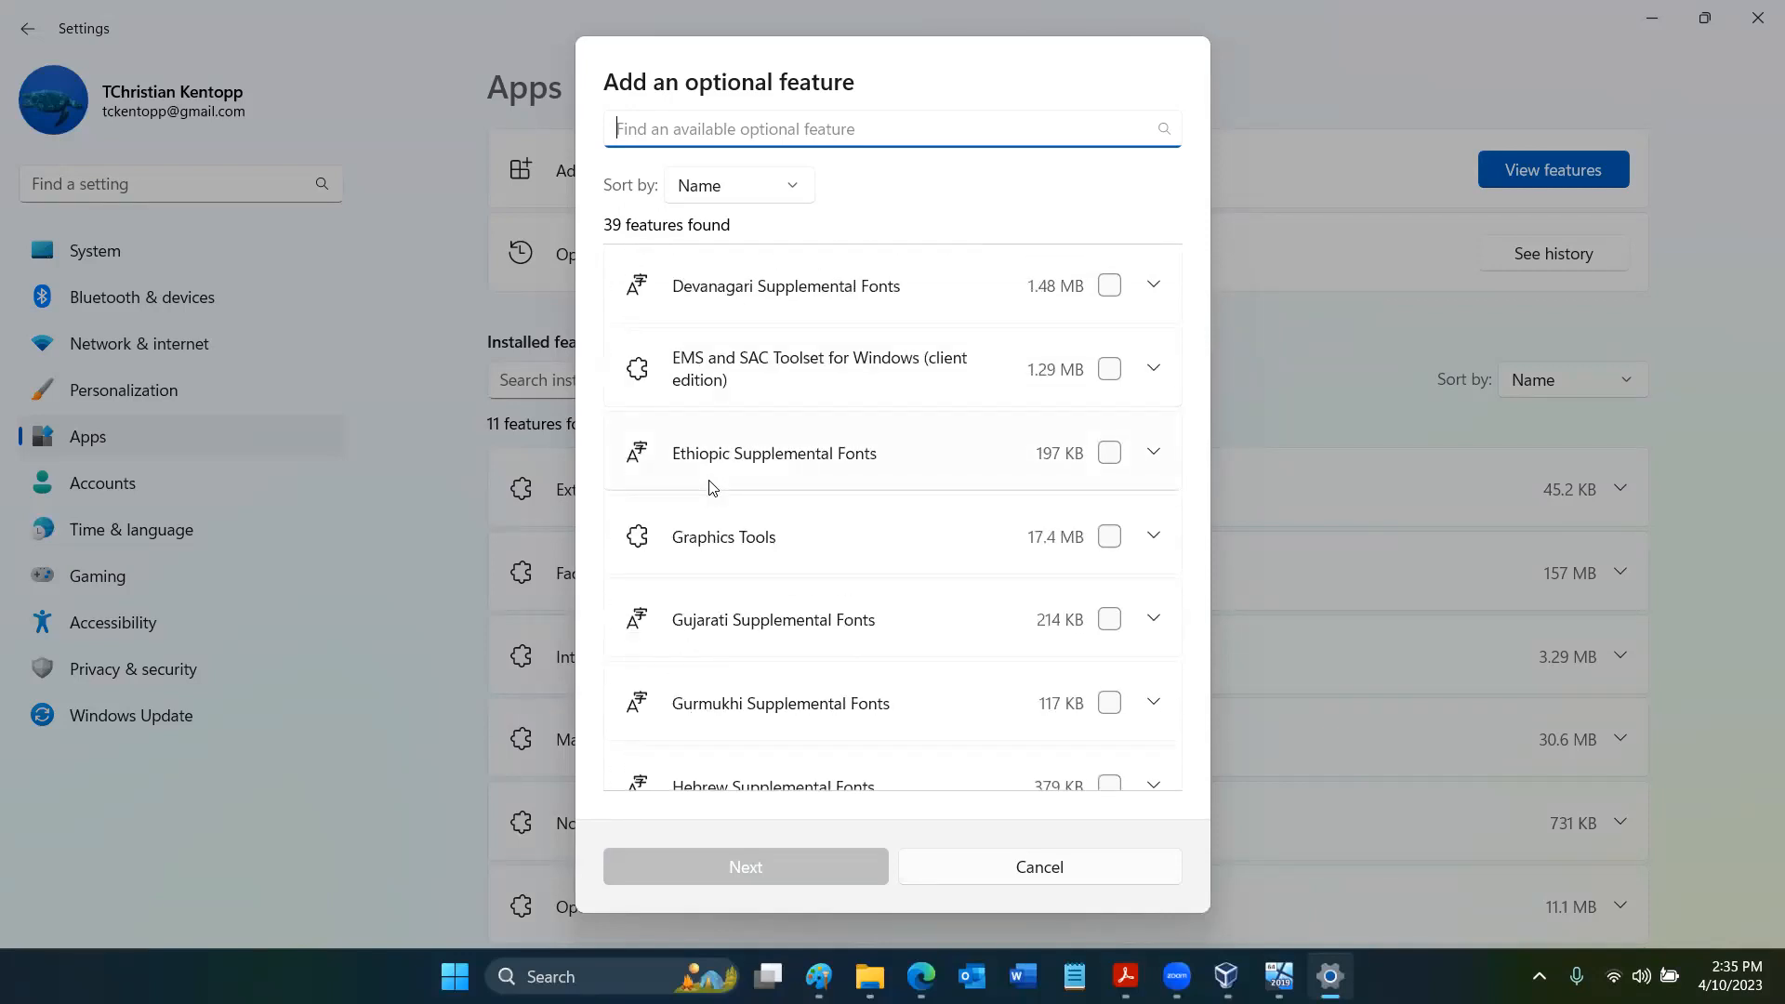
{"action": "scroll", "coordinate": [712, 487], "scroll_direction": "down", "scroll_amount": 1}
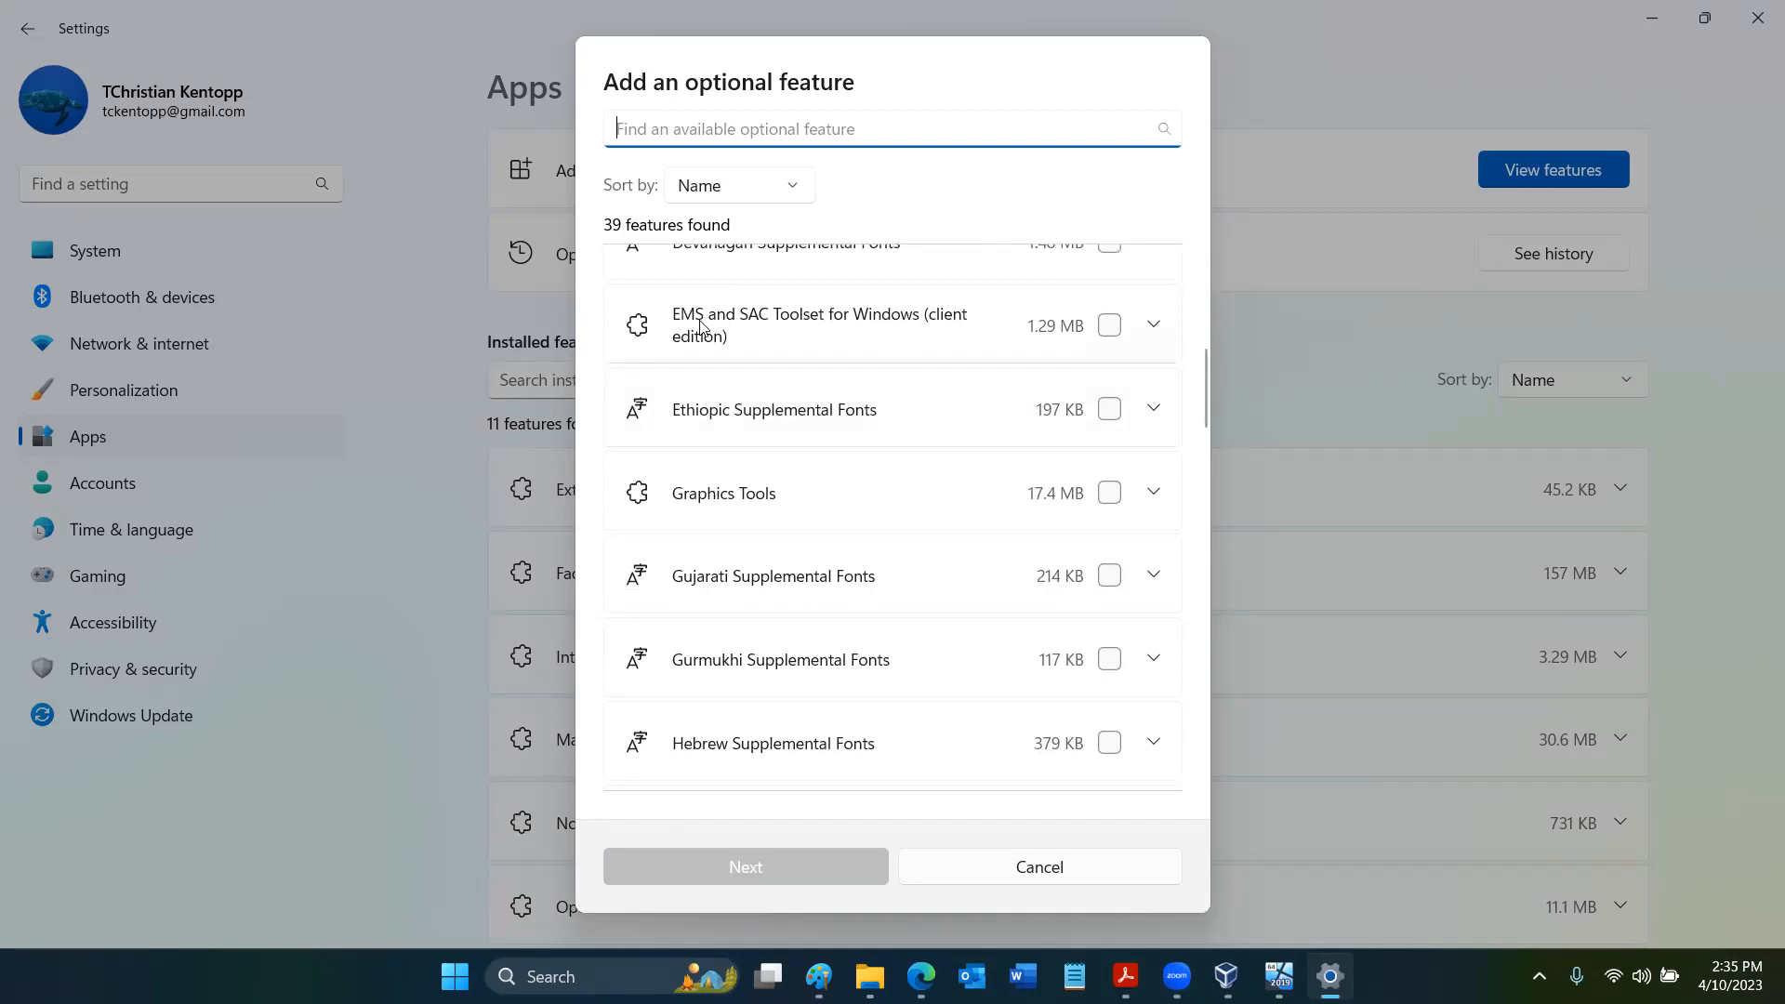
{"action": "scroll", "coordinate": [723, 326], "scroll_direction": "down", "scroll_amount": 3}
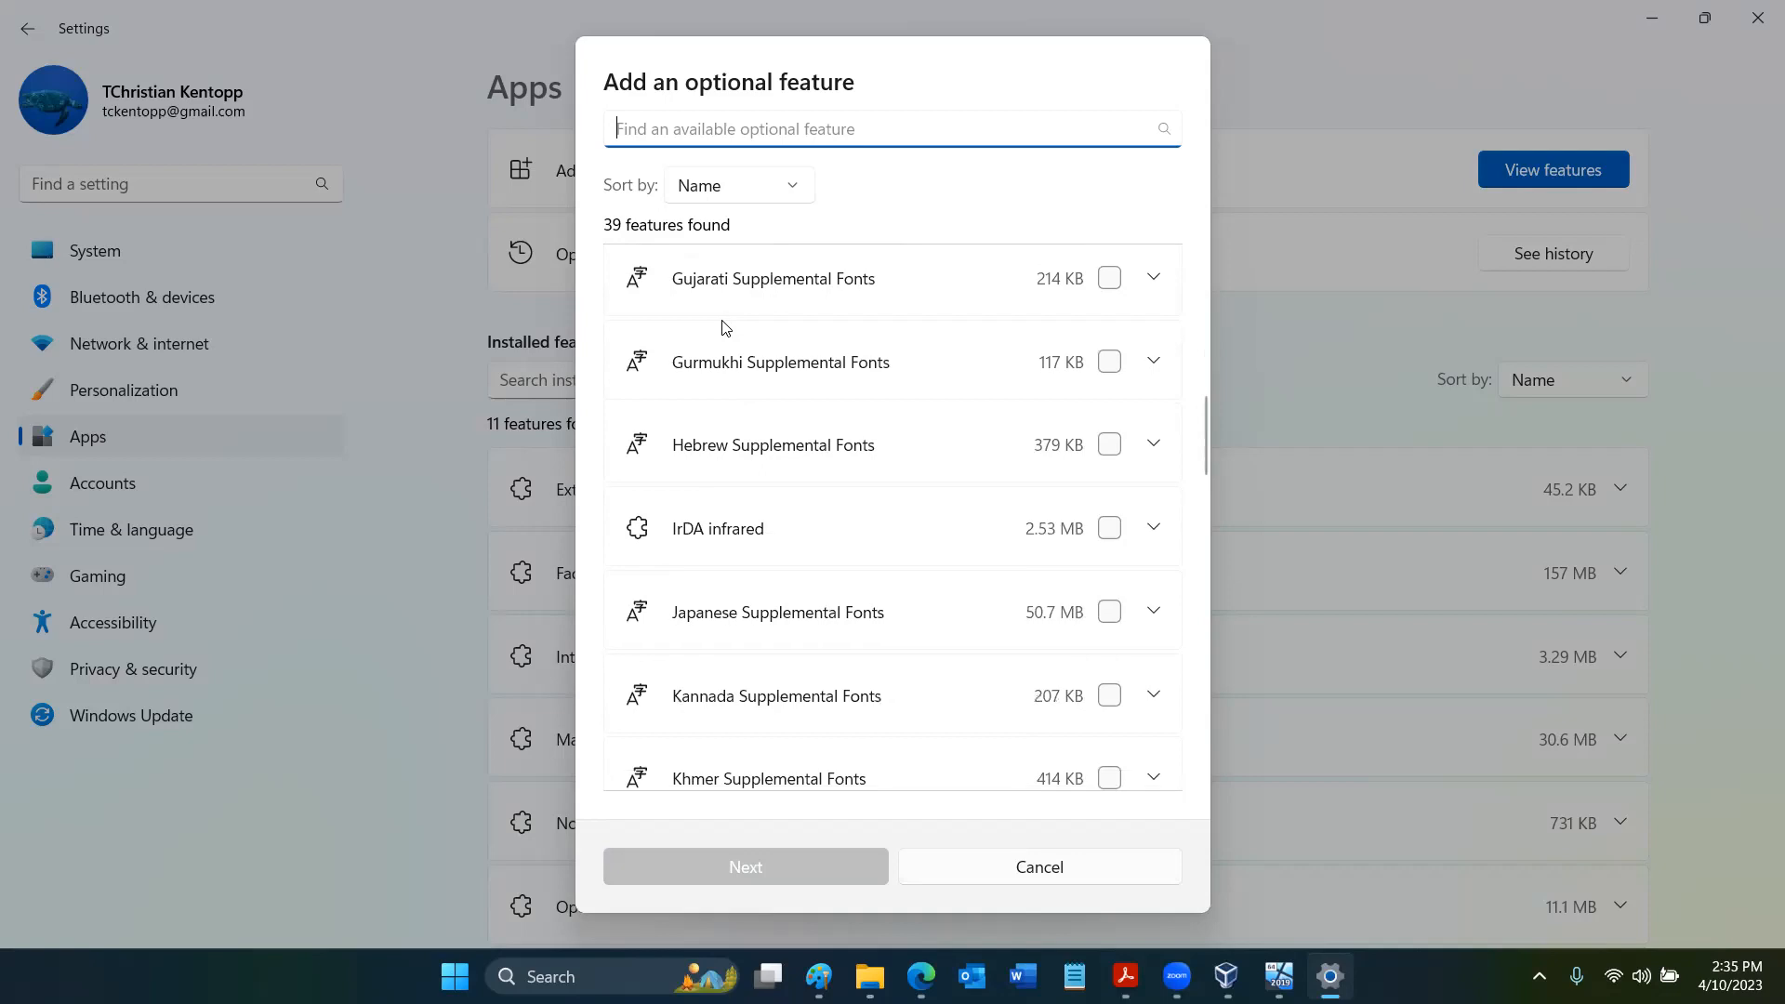
{"action": "scroll", "coordinate": [723, 326], "scroll_direction": "down", "scroll_amount": 3}
{"action": "scroll", "coordinate": [724, 325], "scroll_direction": "down", "scroll_amount": 3}
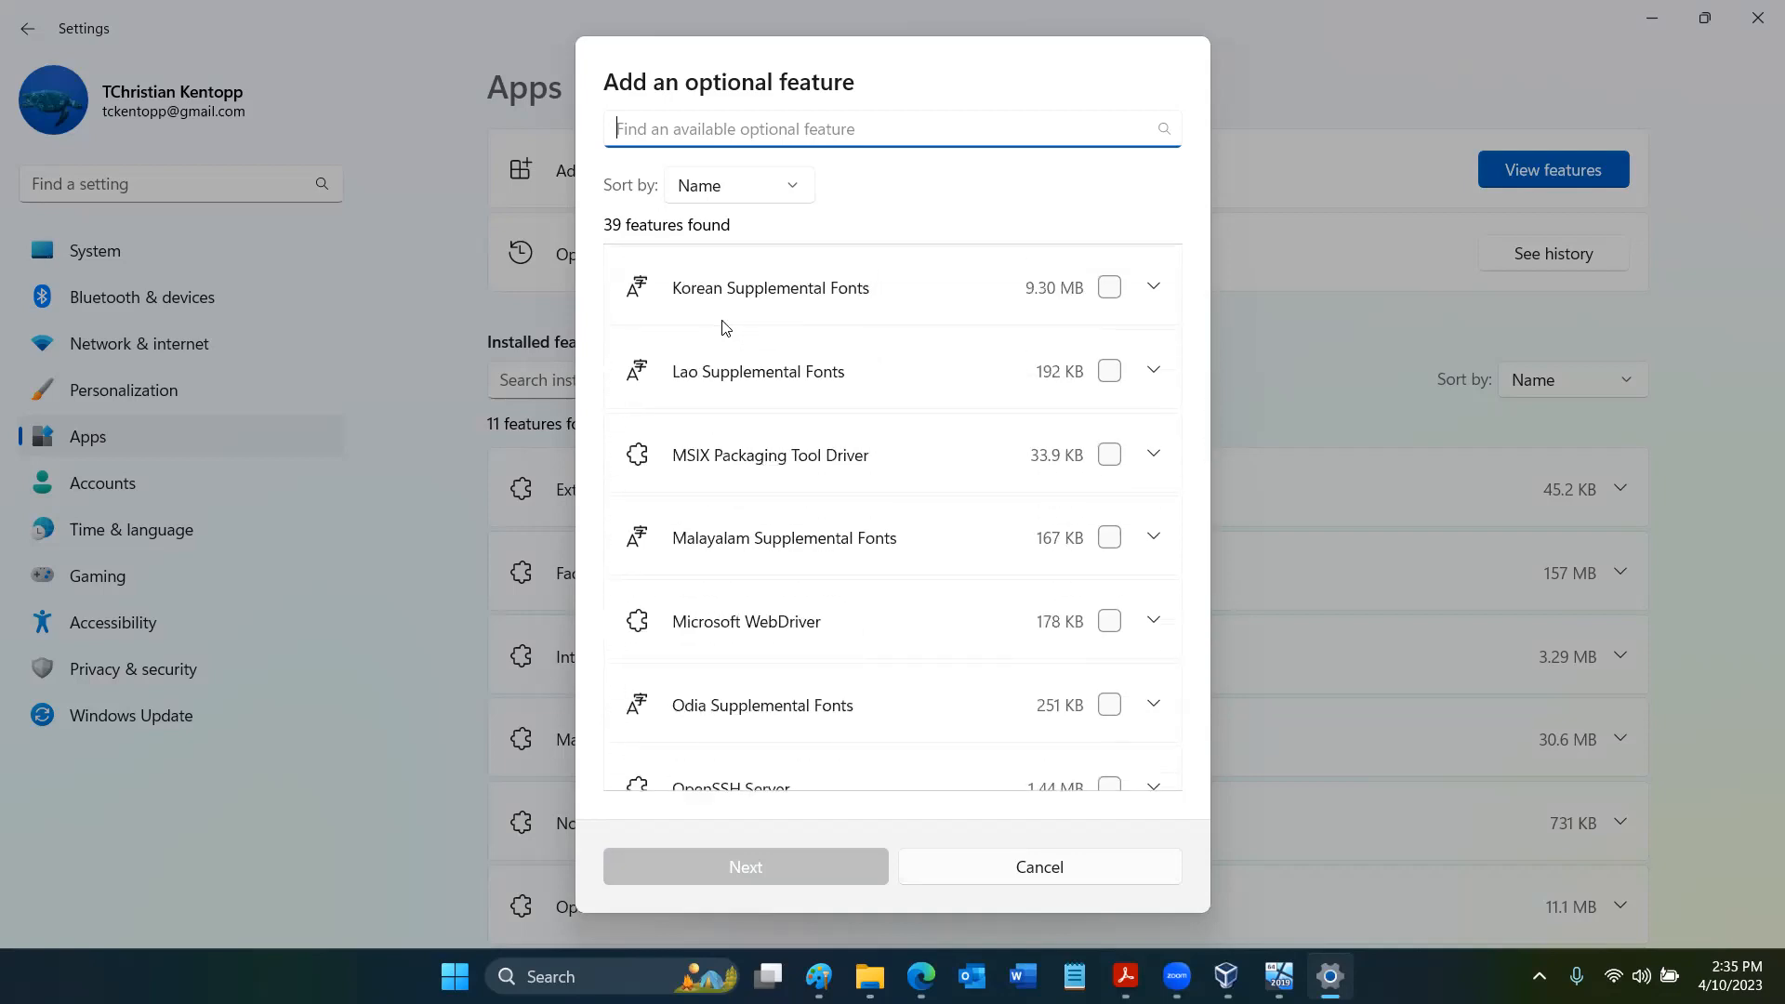
{"action": "scroll", "coordinate": [723, 325], "scroll_direction": "down", "scroll_amount": 2}
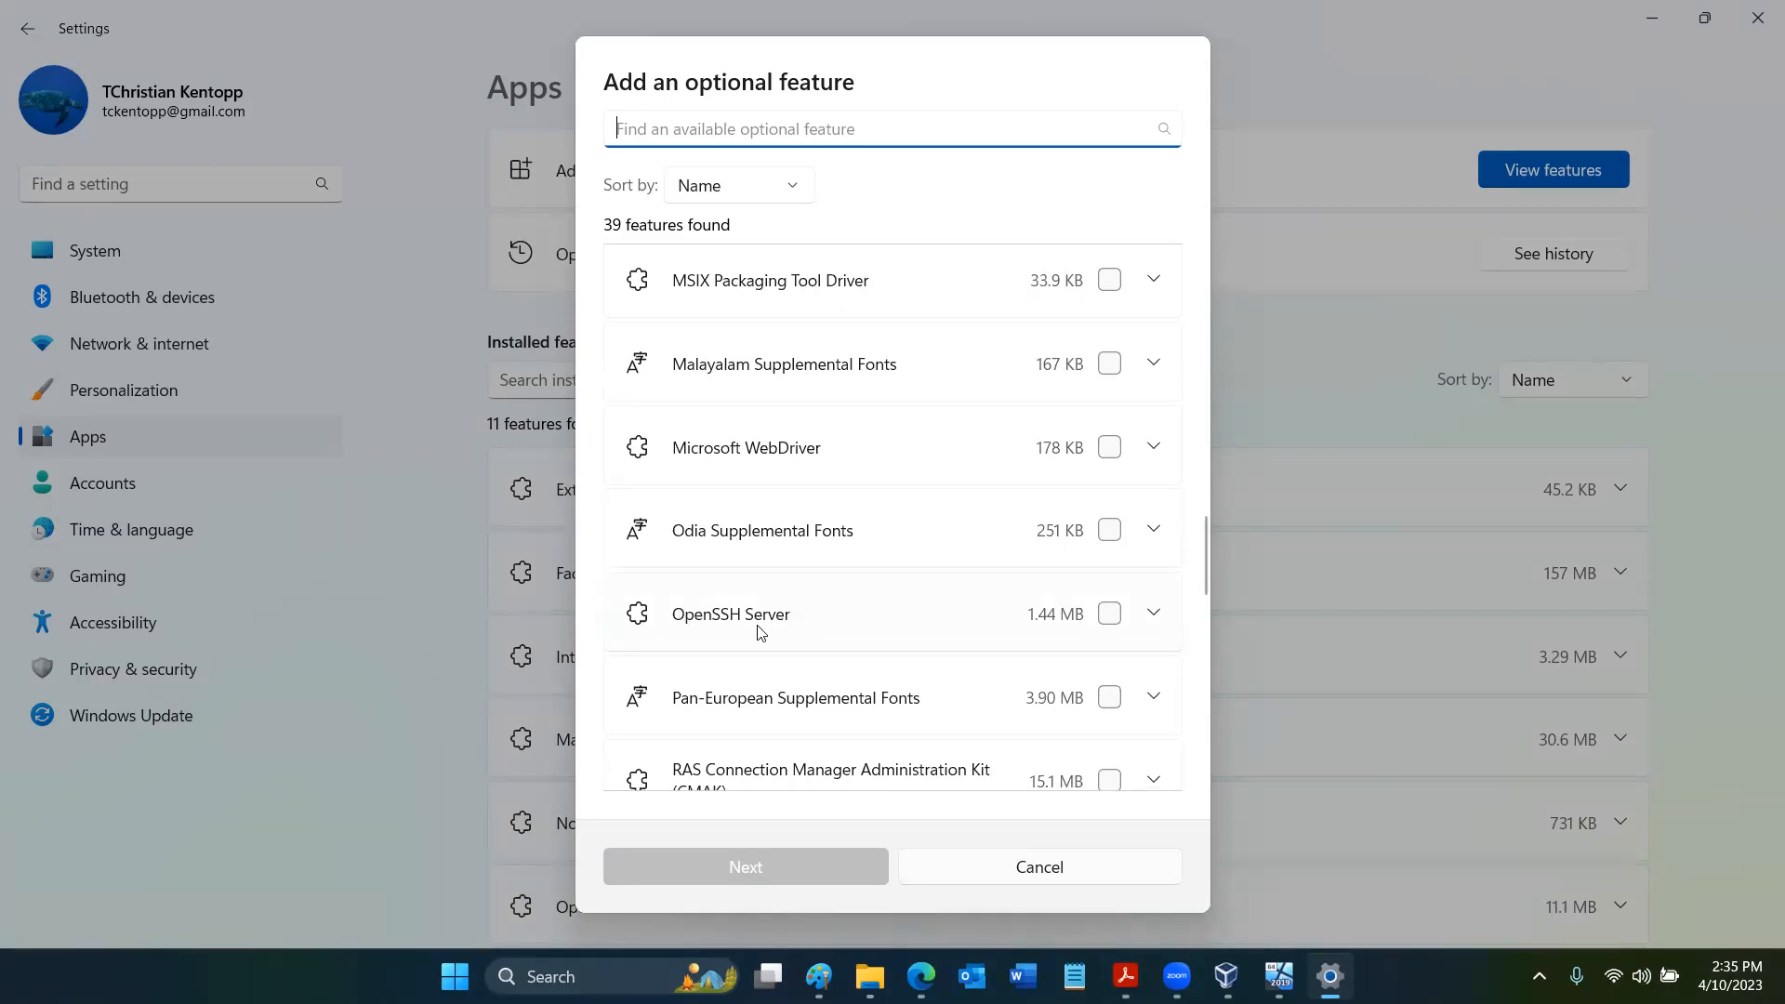
{"action": "scroll", "coordinate": [760, 632], "scroll_direction": "down", "scroll_amount": 2}
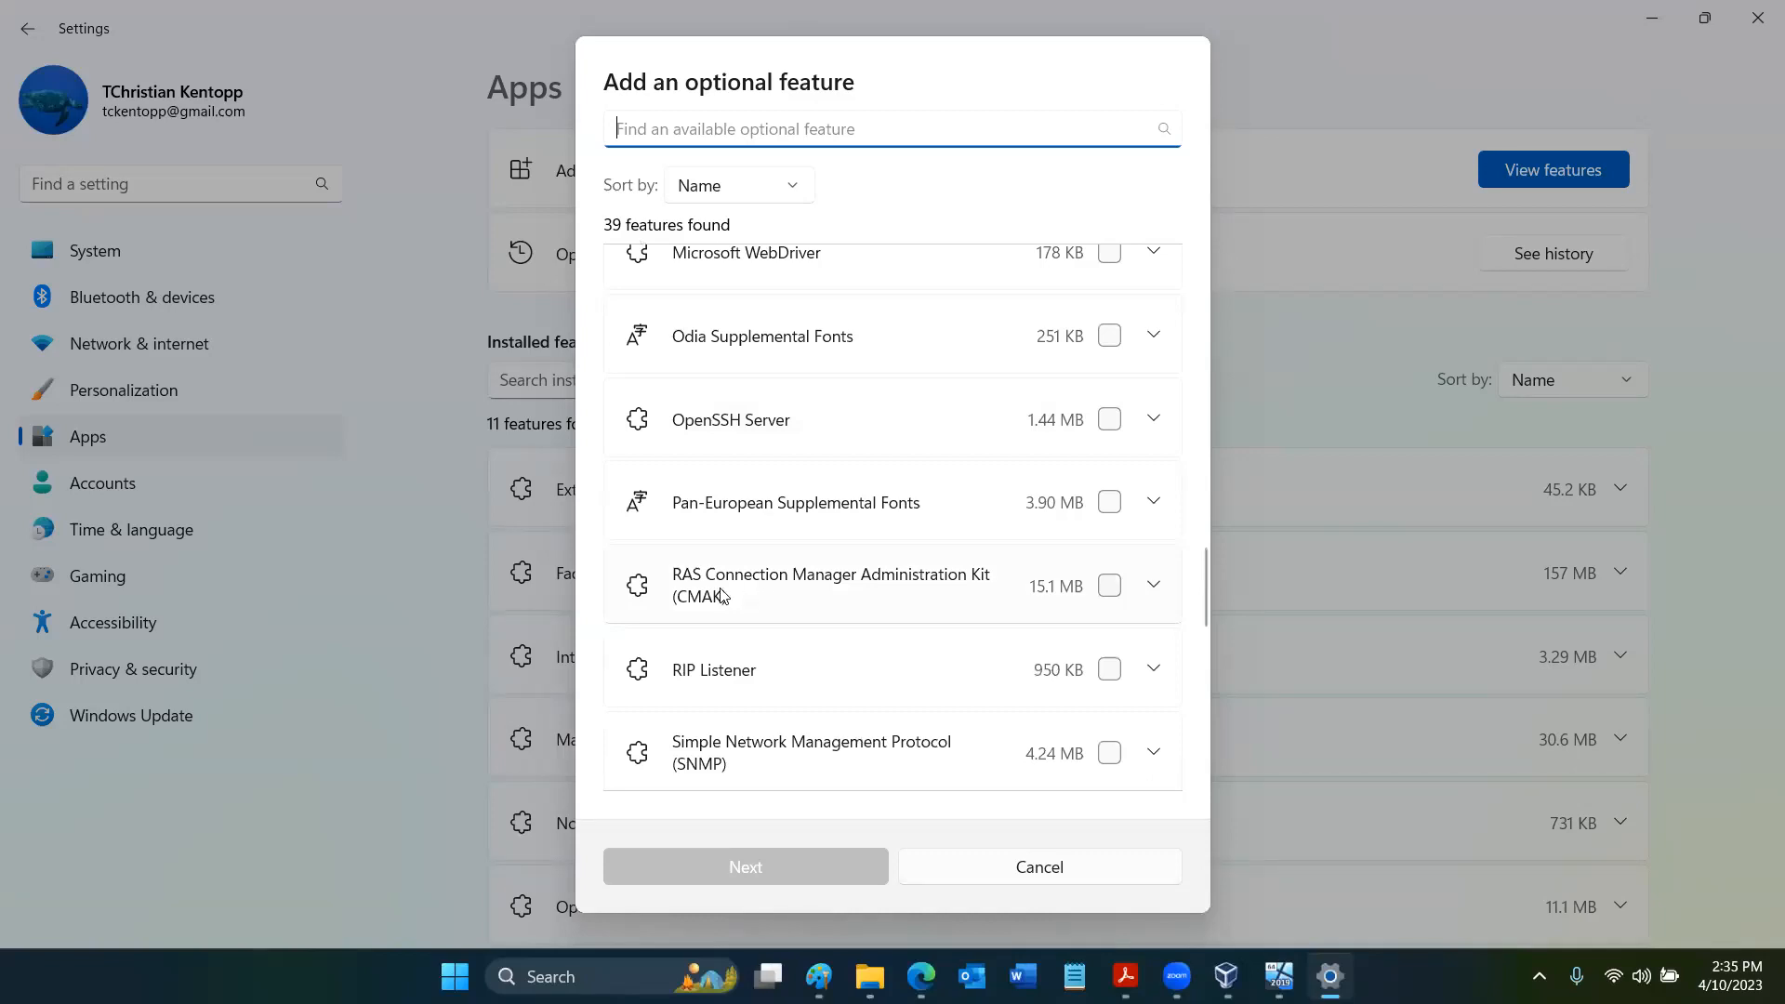
{"action": "scroll", "coordinate": [722, 595], "scroll_direction": "down", "scroll_amount": 3}
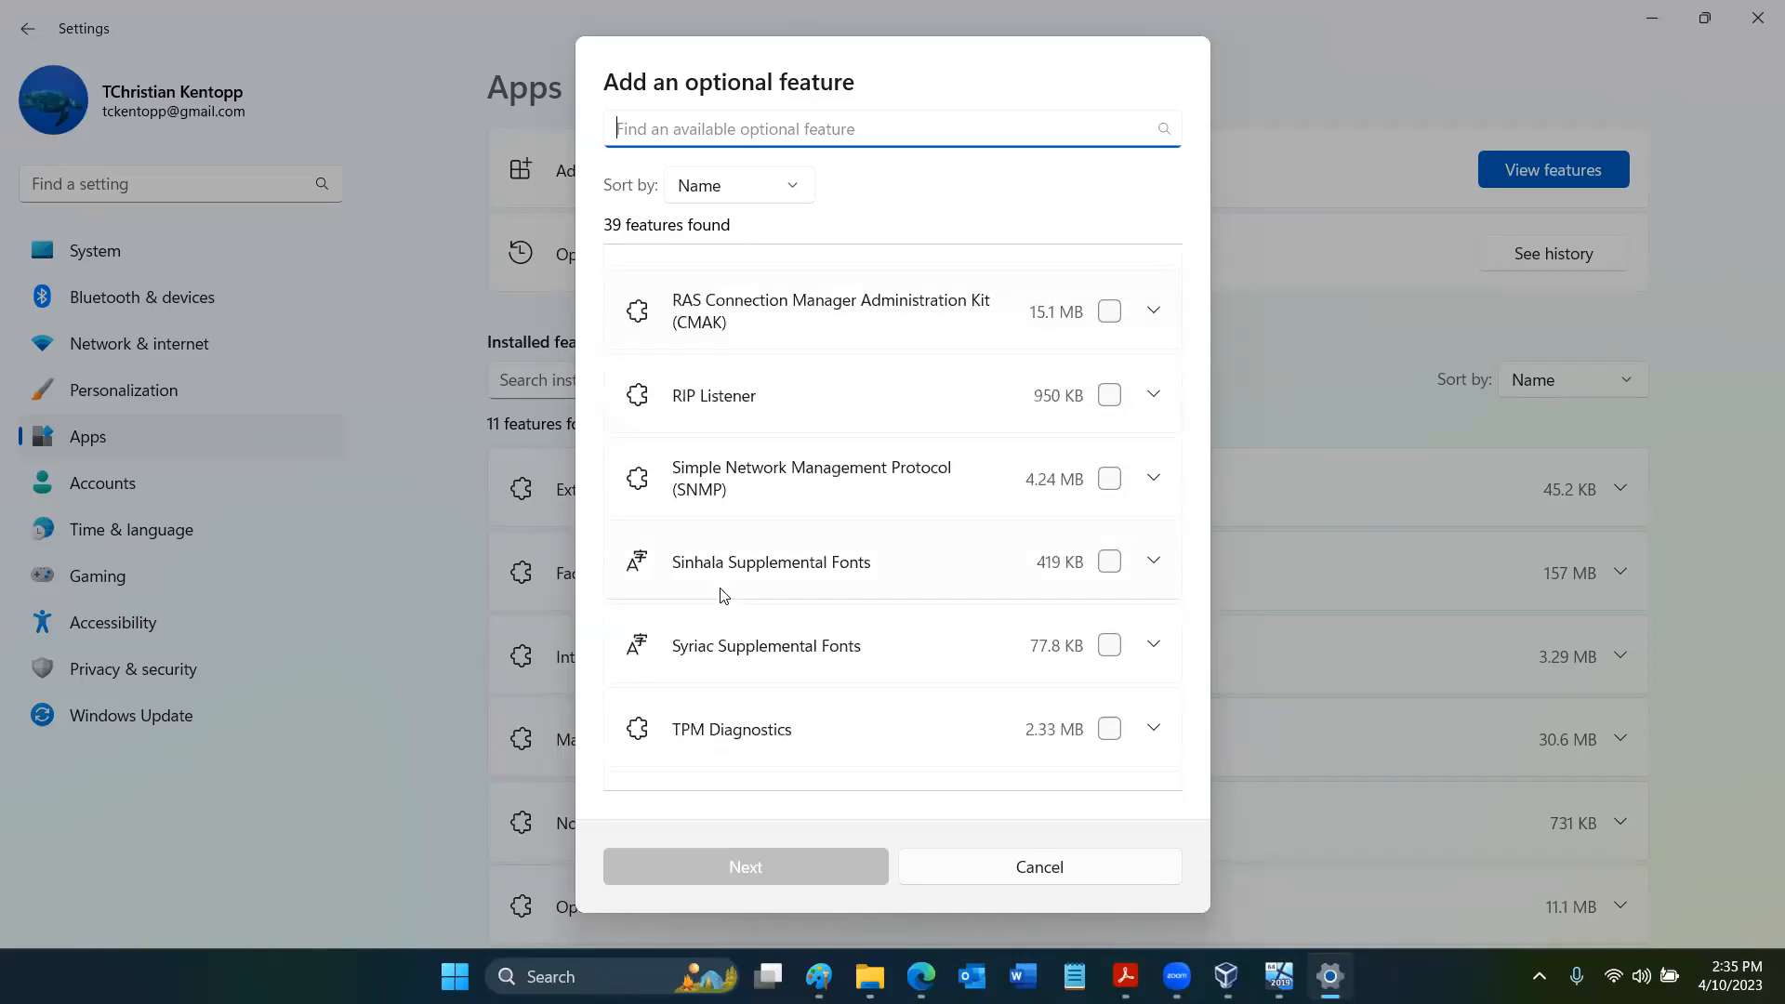
{"action": "scroll", "coordinate": [723, 595], "scroll_direction": "down", "scroll_amount": 3}
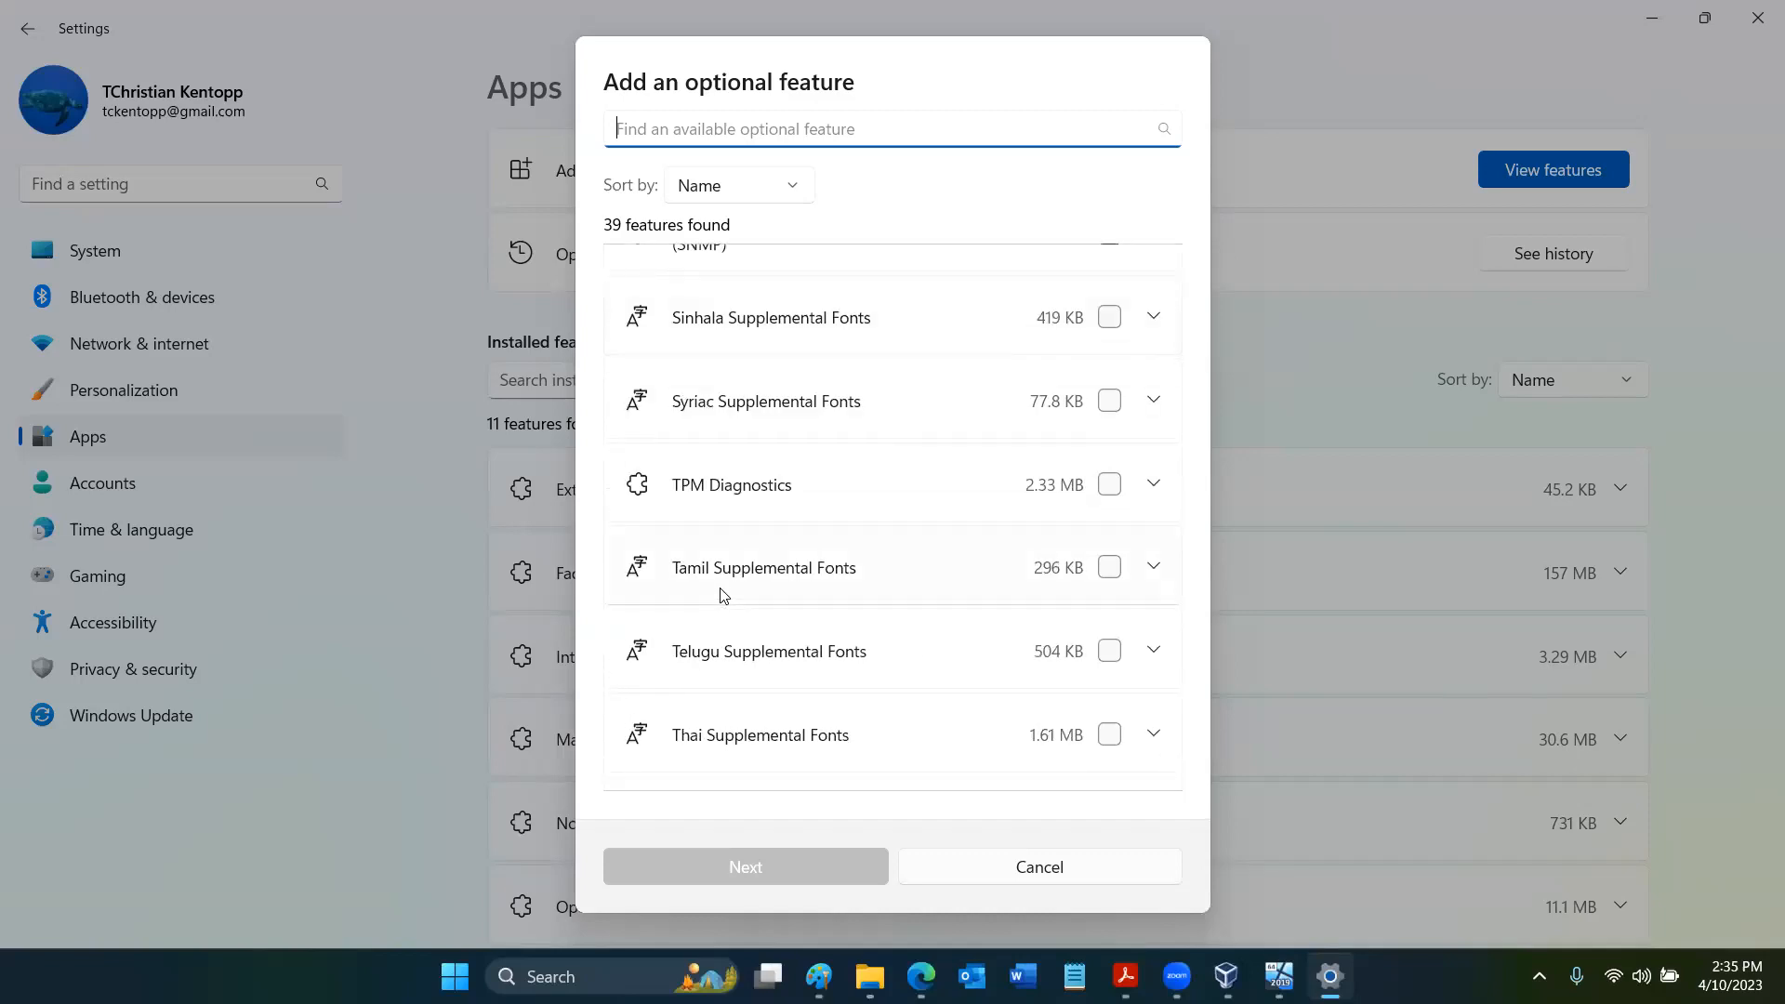
{"action": "scroll", "coordinate": [723, 595], "scroll_direction": "down", "scroll_amount": 3}
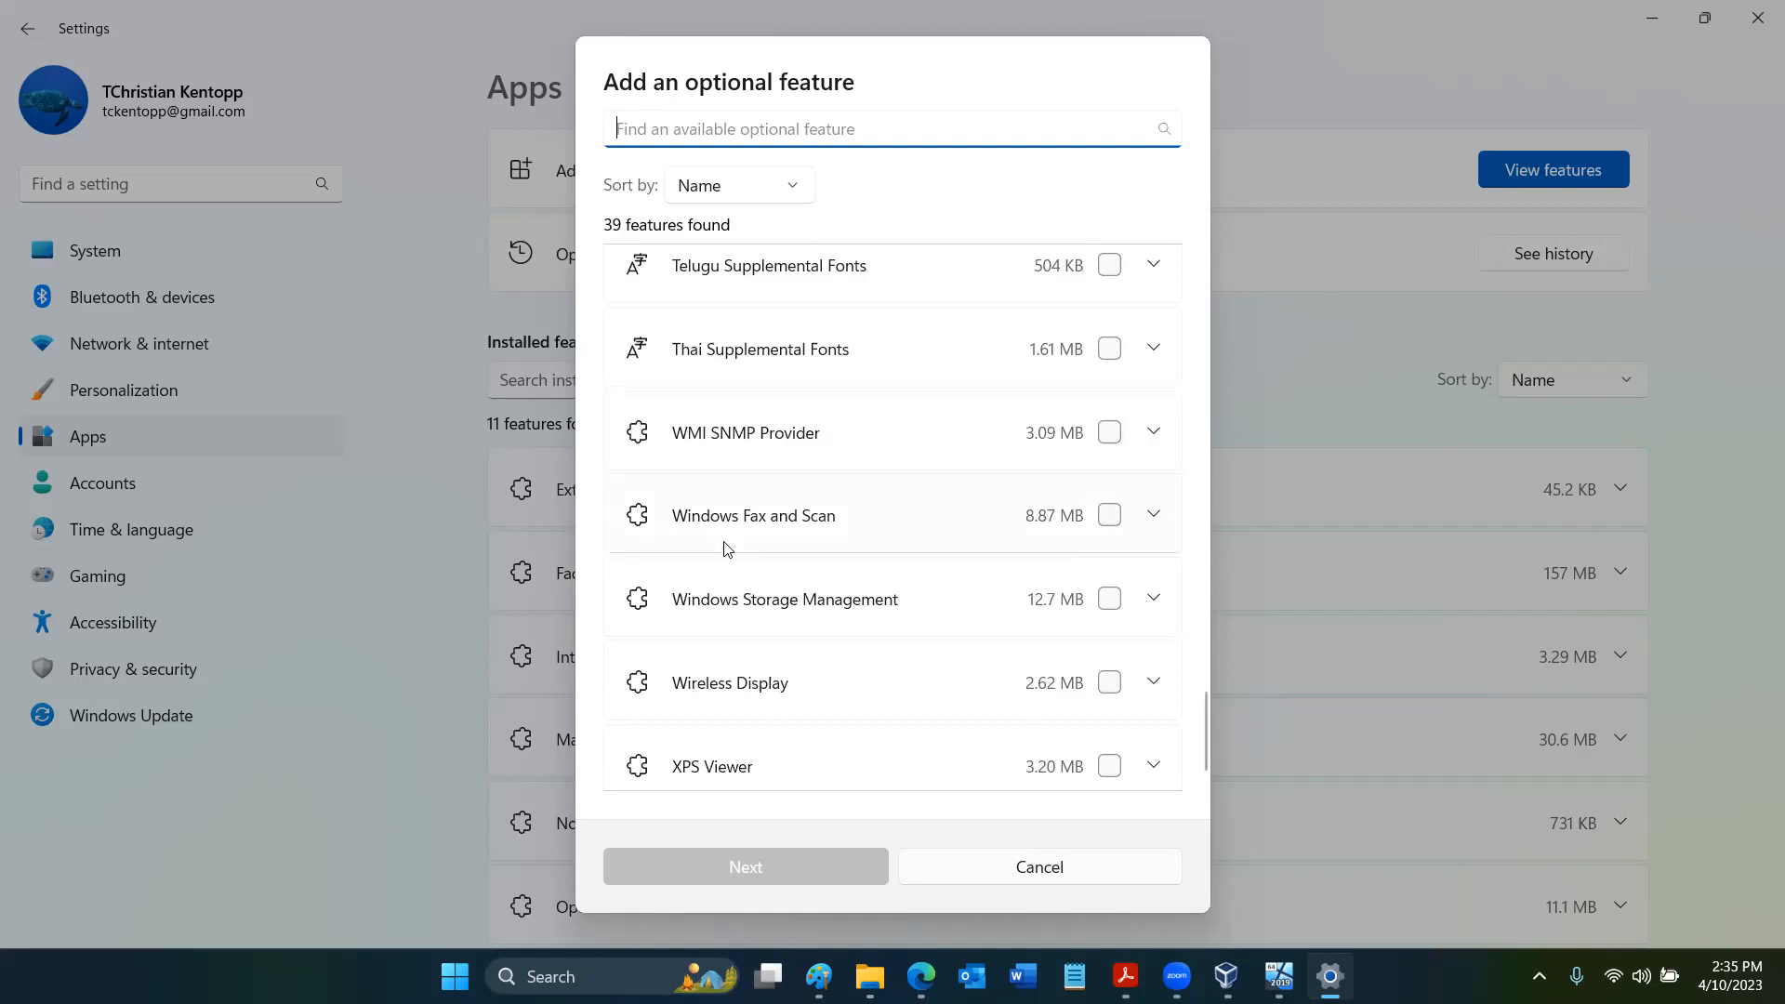
{"action": "scroll", "coordinate": [726, 548], "scroll_direction": "down", "scroll_amount": 1}
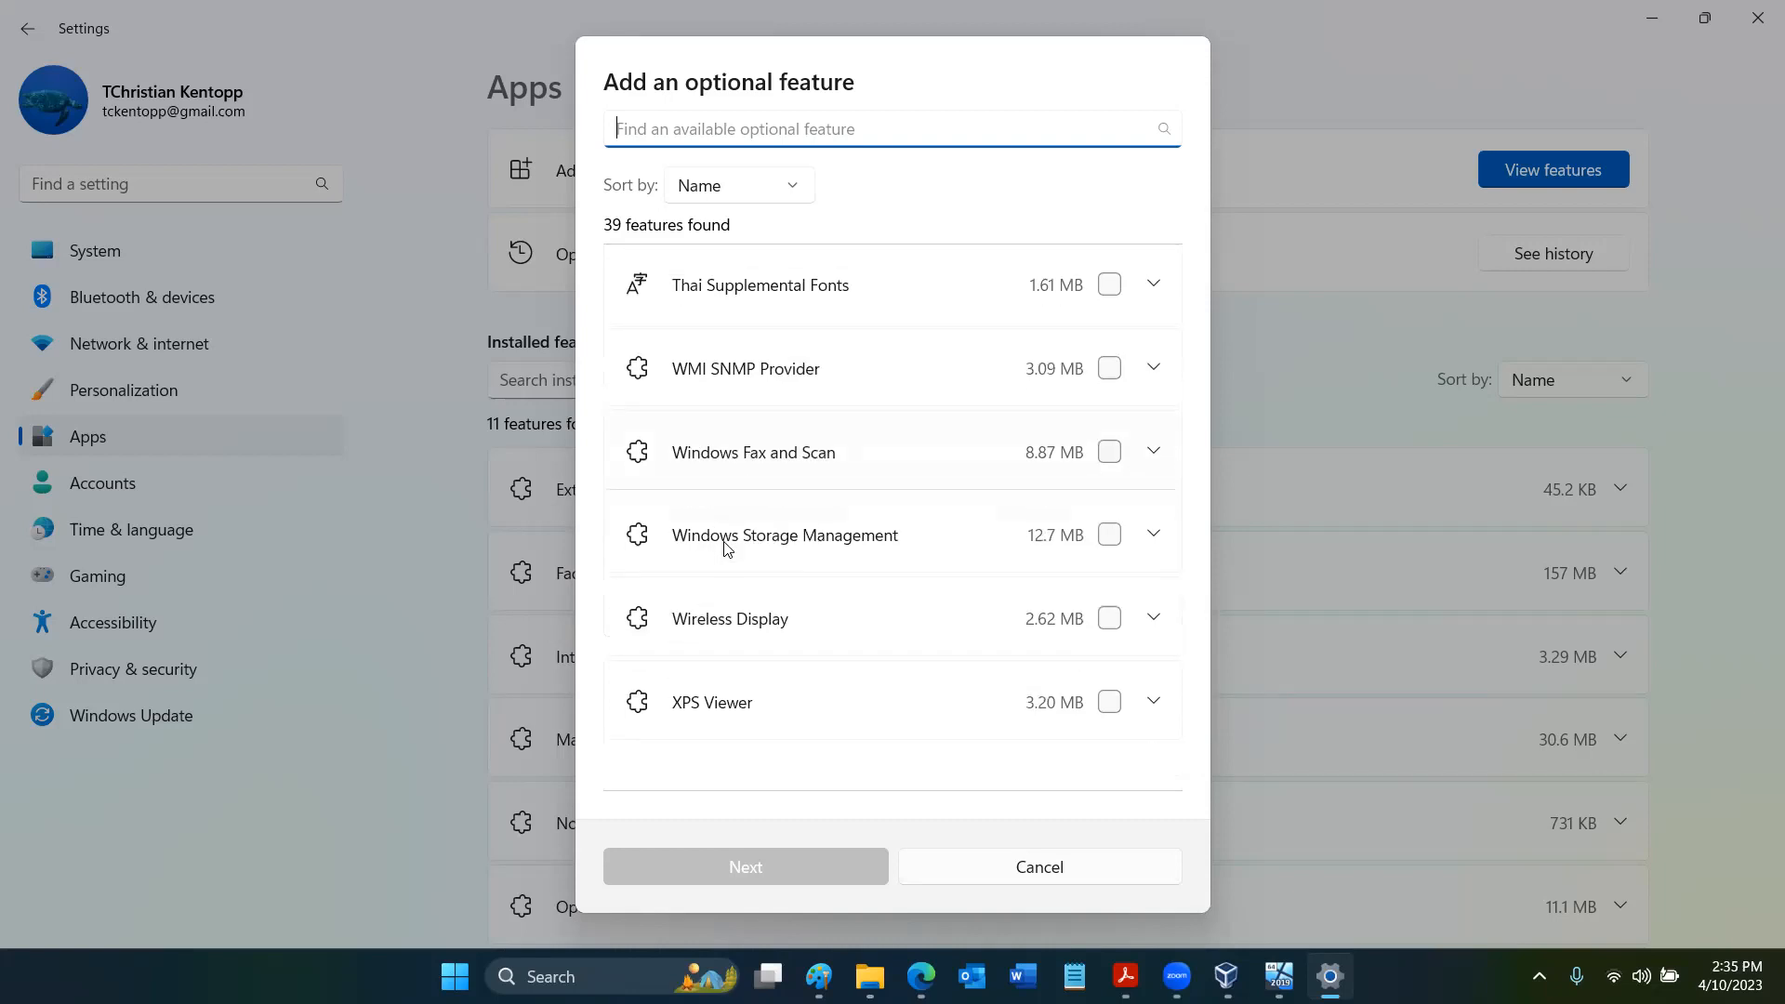
- Try selecting the EMS and SAC Toolset for Windows (client edition), view its description, and cancel without adding it
{"action": "scroll", "coordinate": [726, 547], "scroll_direction": "up", "scroll_amount": 10}
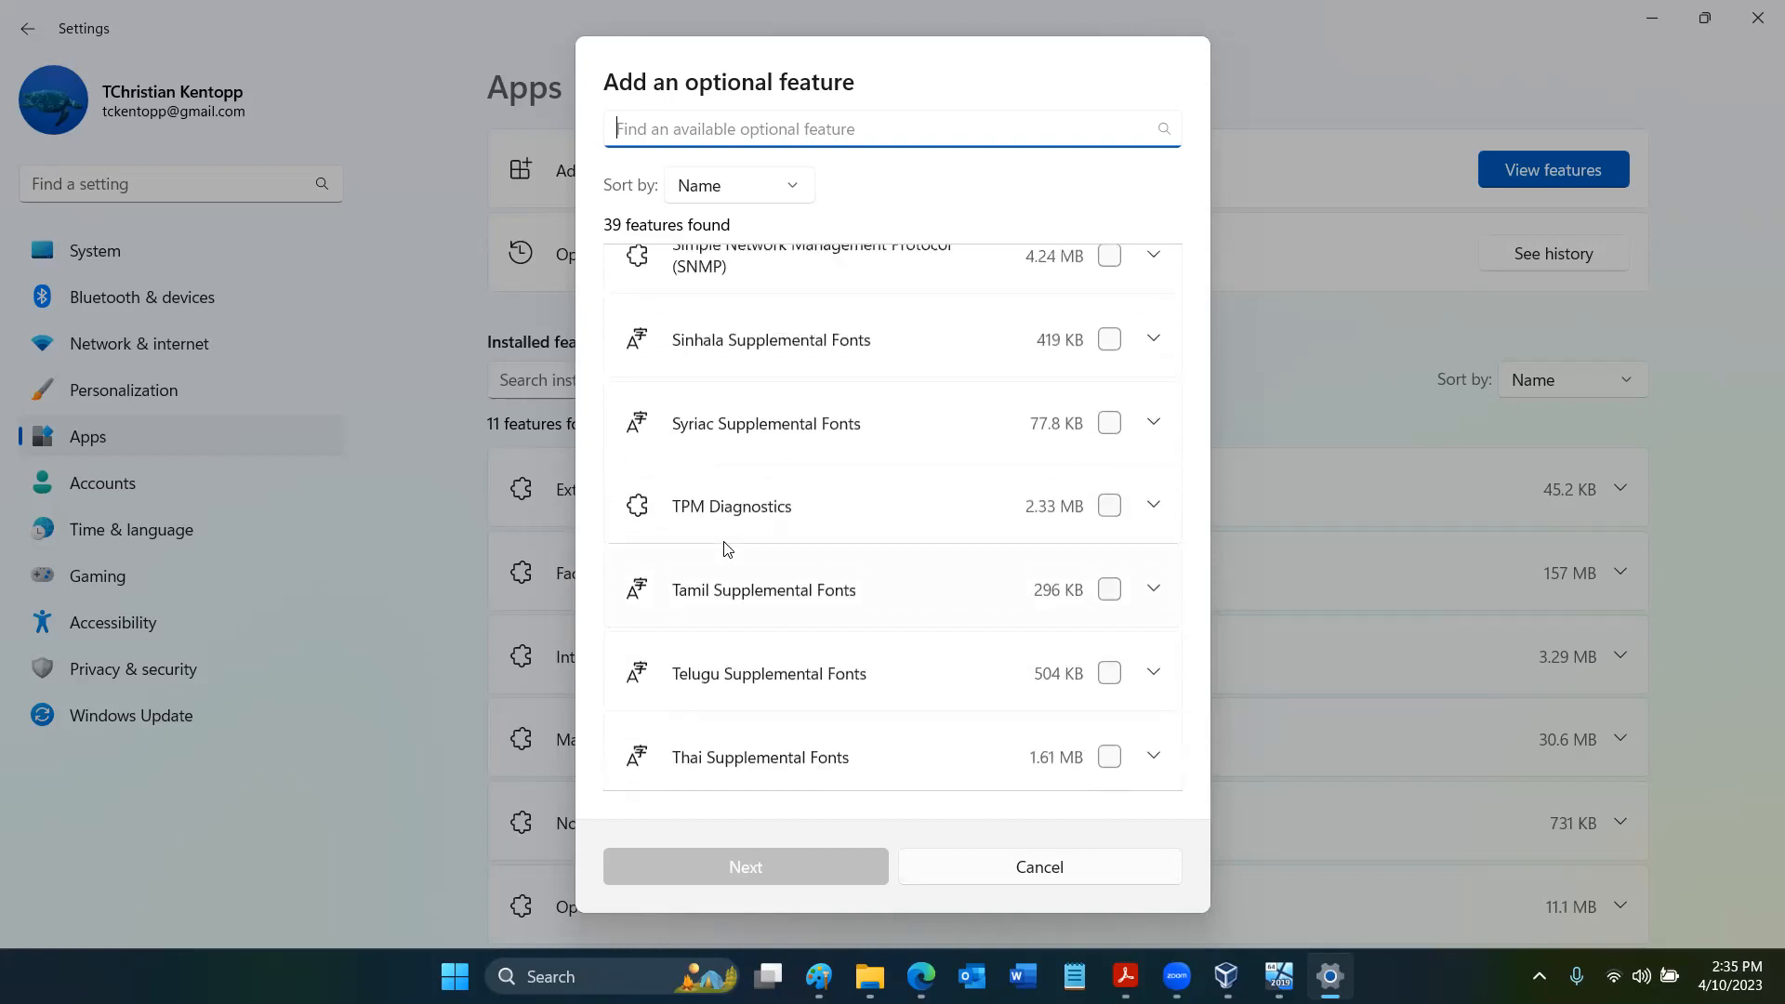
{"action": "scroll", "coordinate": [725, 548], "scroll_direction": "up", "scroll_amount": 6}
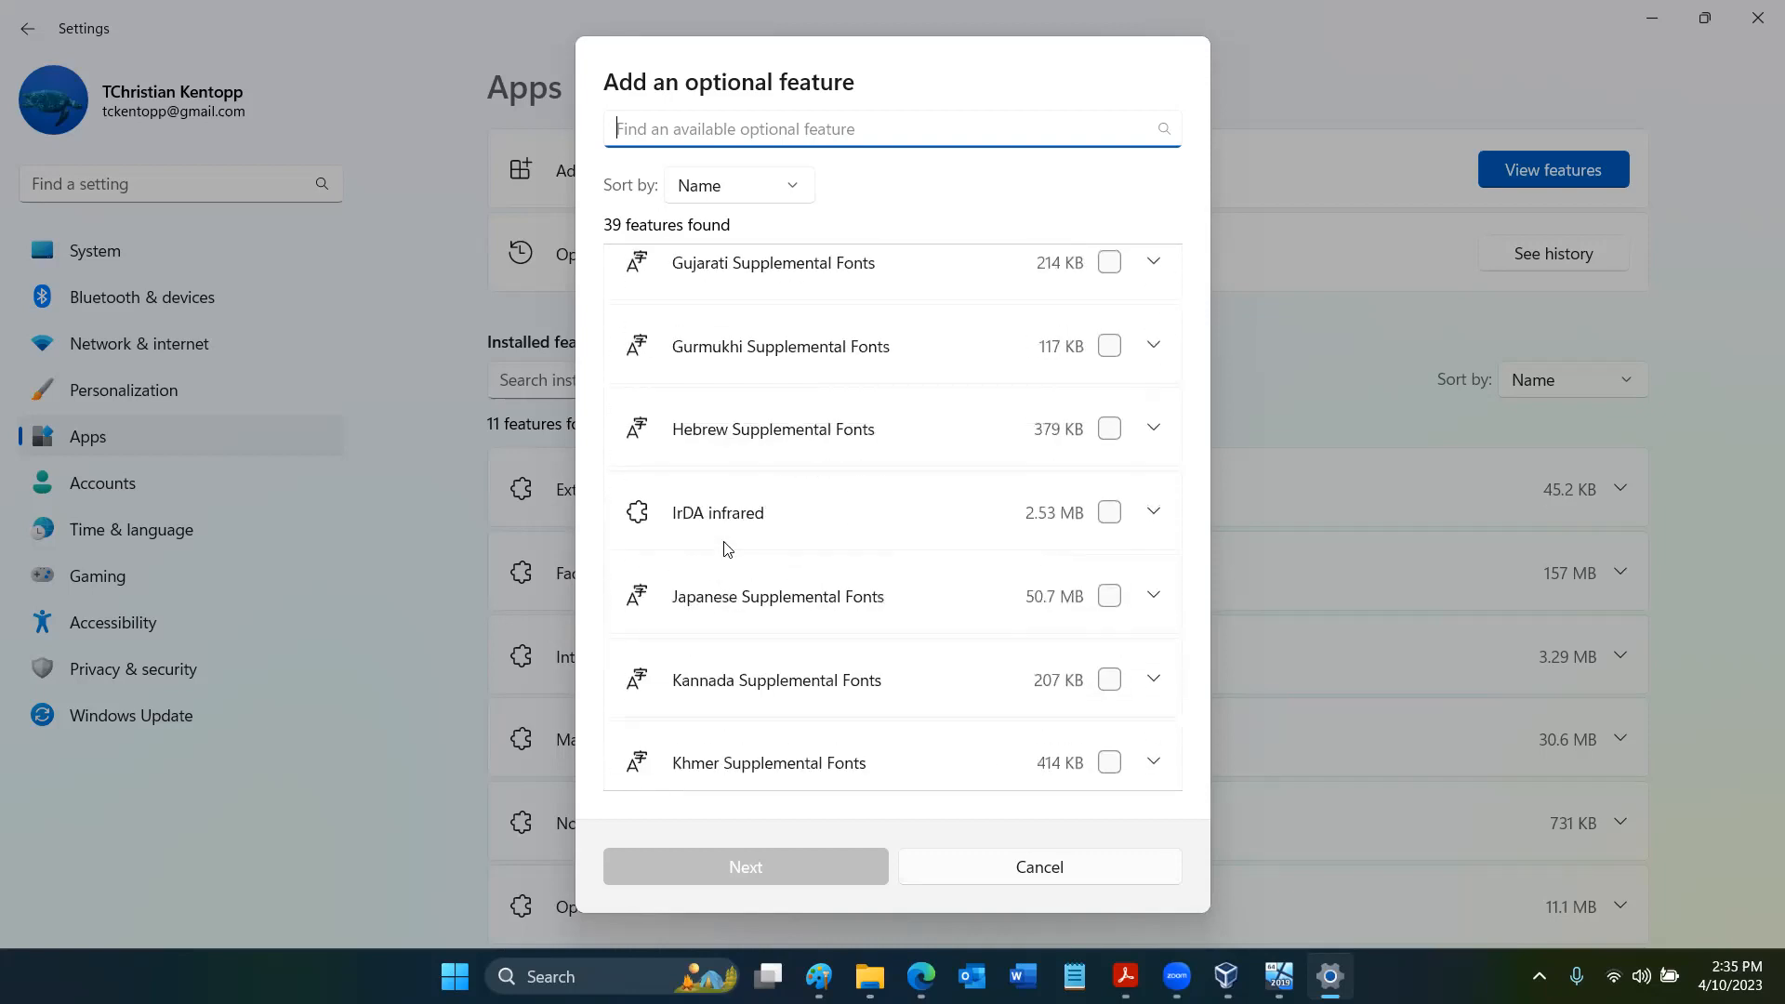
{"action": "scroll", "coordinate": [726, 547], "scroll_direction": "up", "scroll_amount": 5}
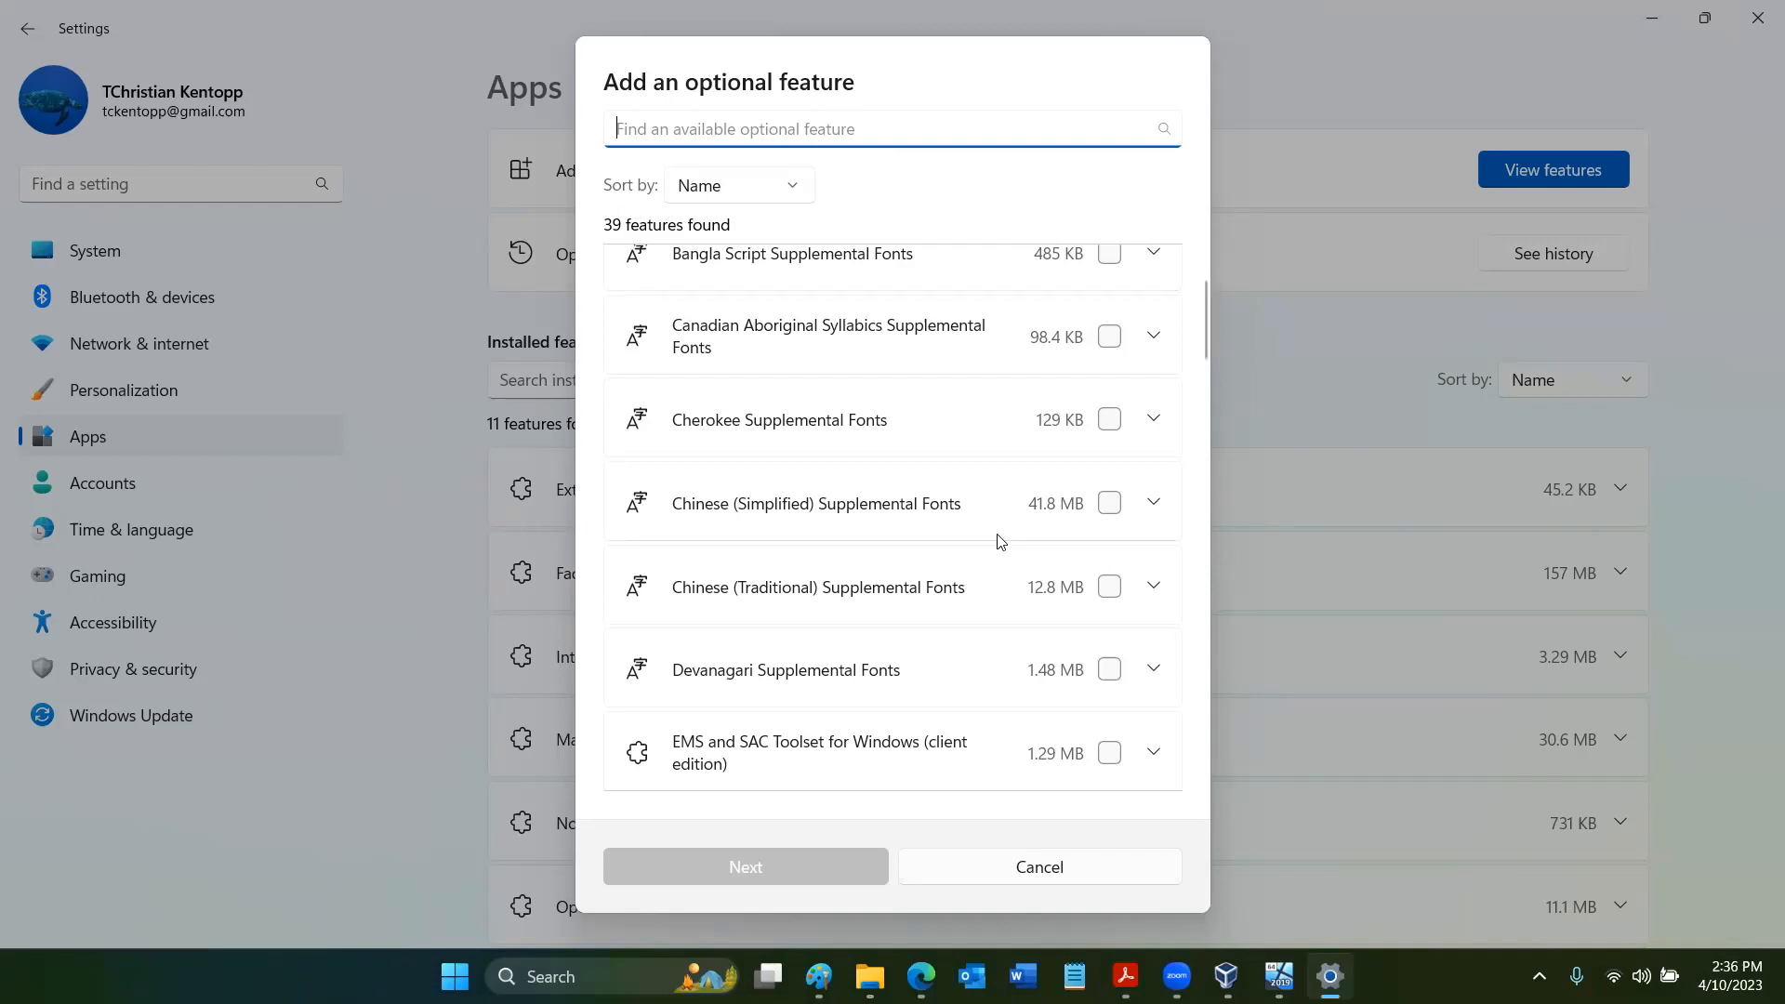
{"action": "scroll", "coordinate": [960, 605], "scroll_direction": "down", "scroll_amount": 2}
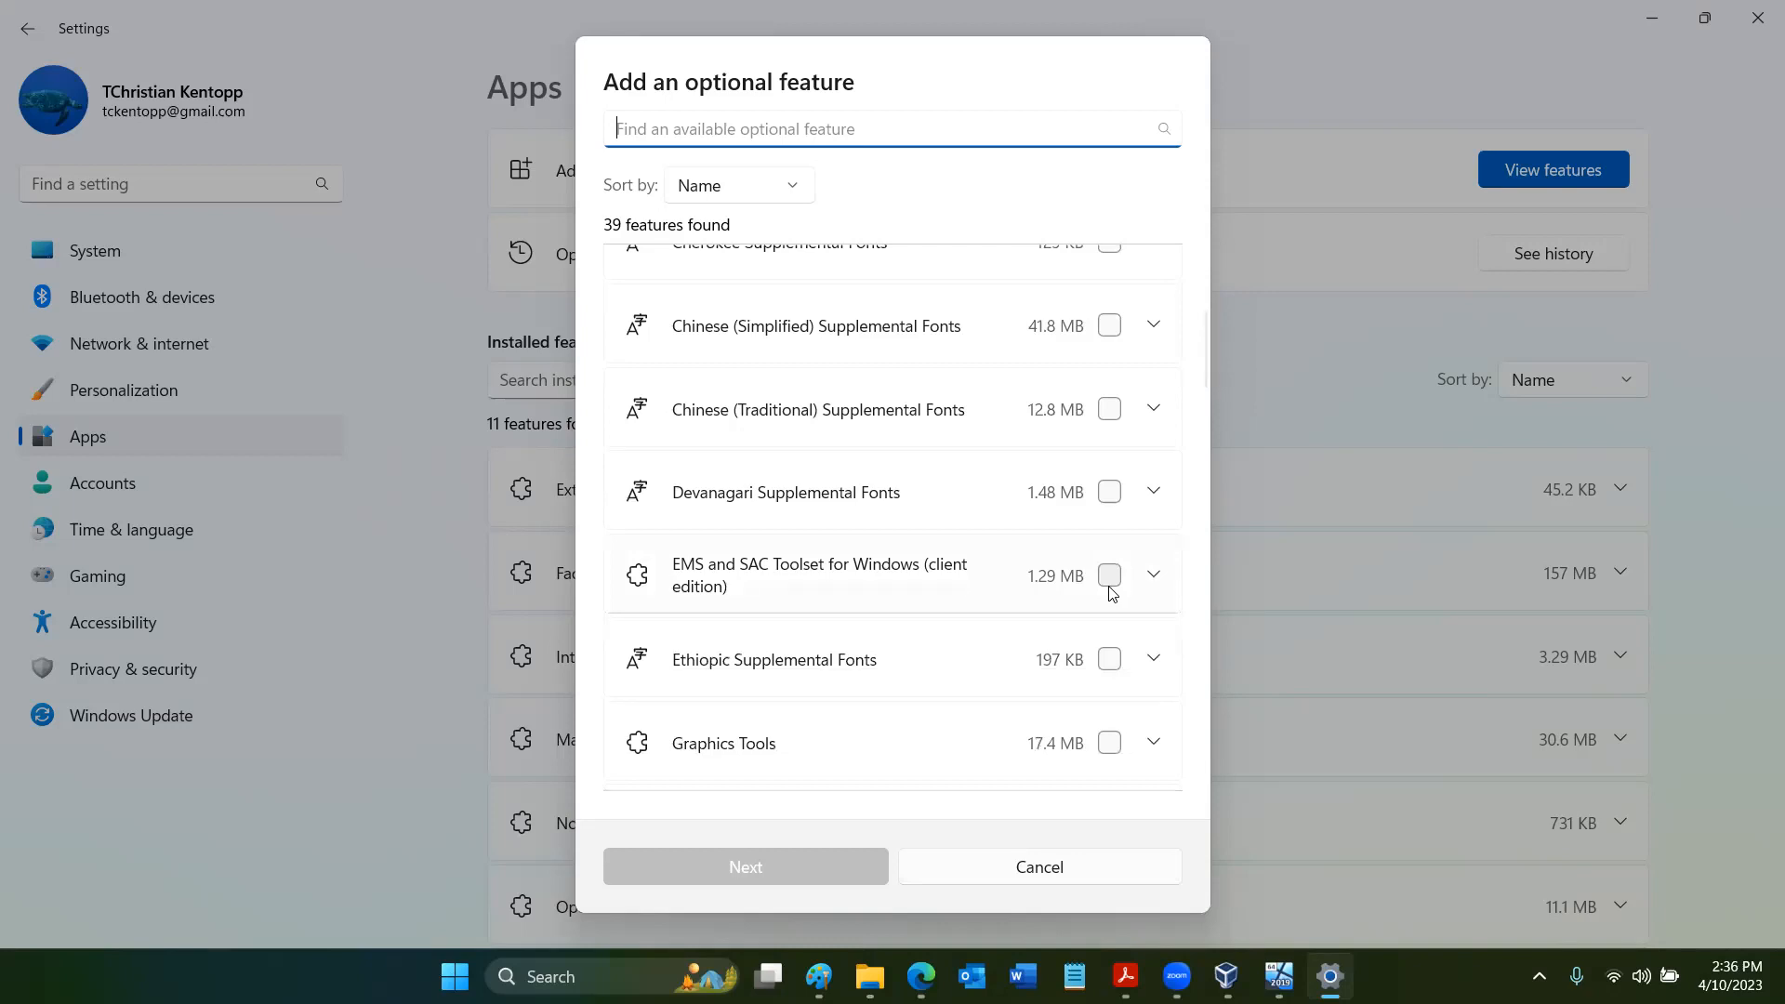
{"action": "left_click", "coordinate": [1111, 579]}
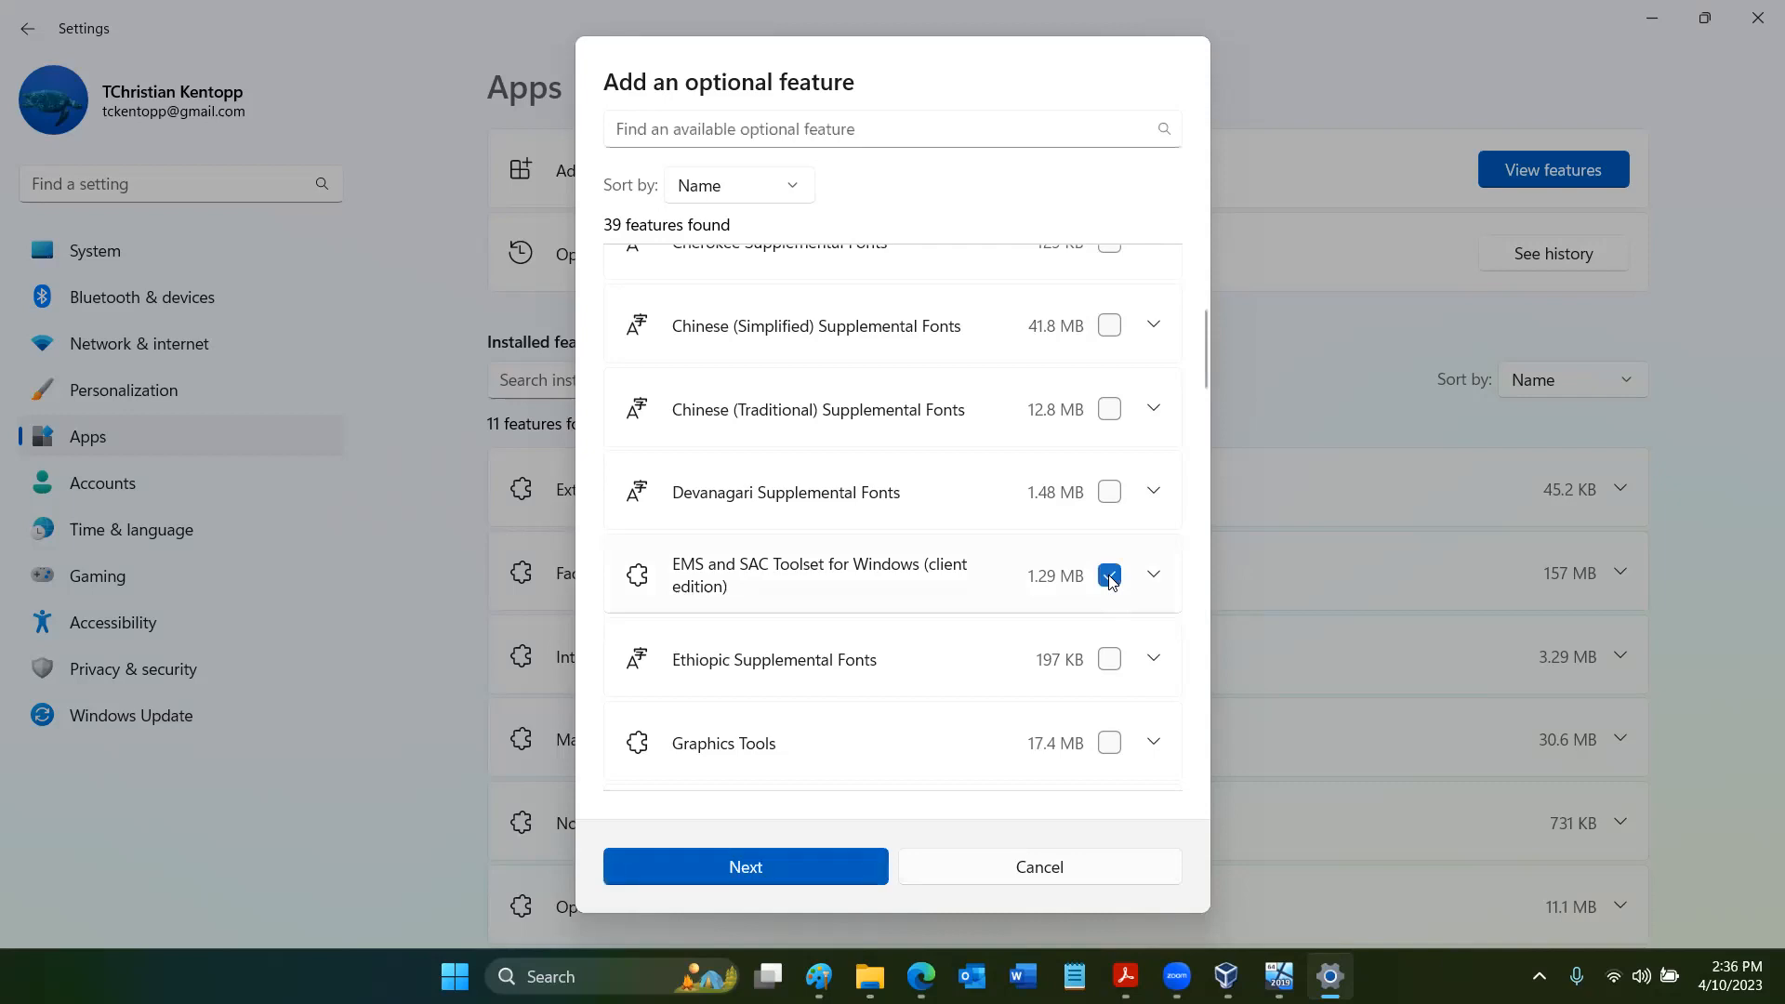
{"action": "left_click", "coordinate": [1152, 575]}
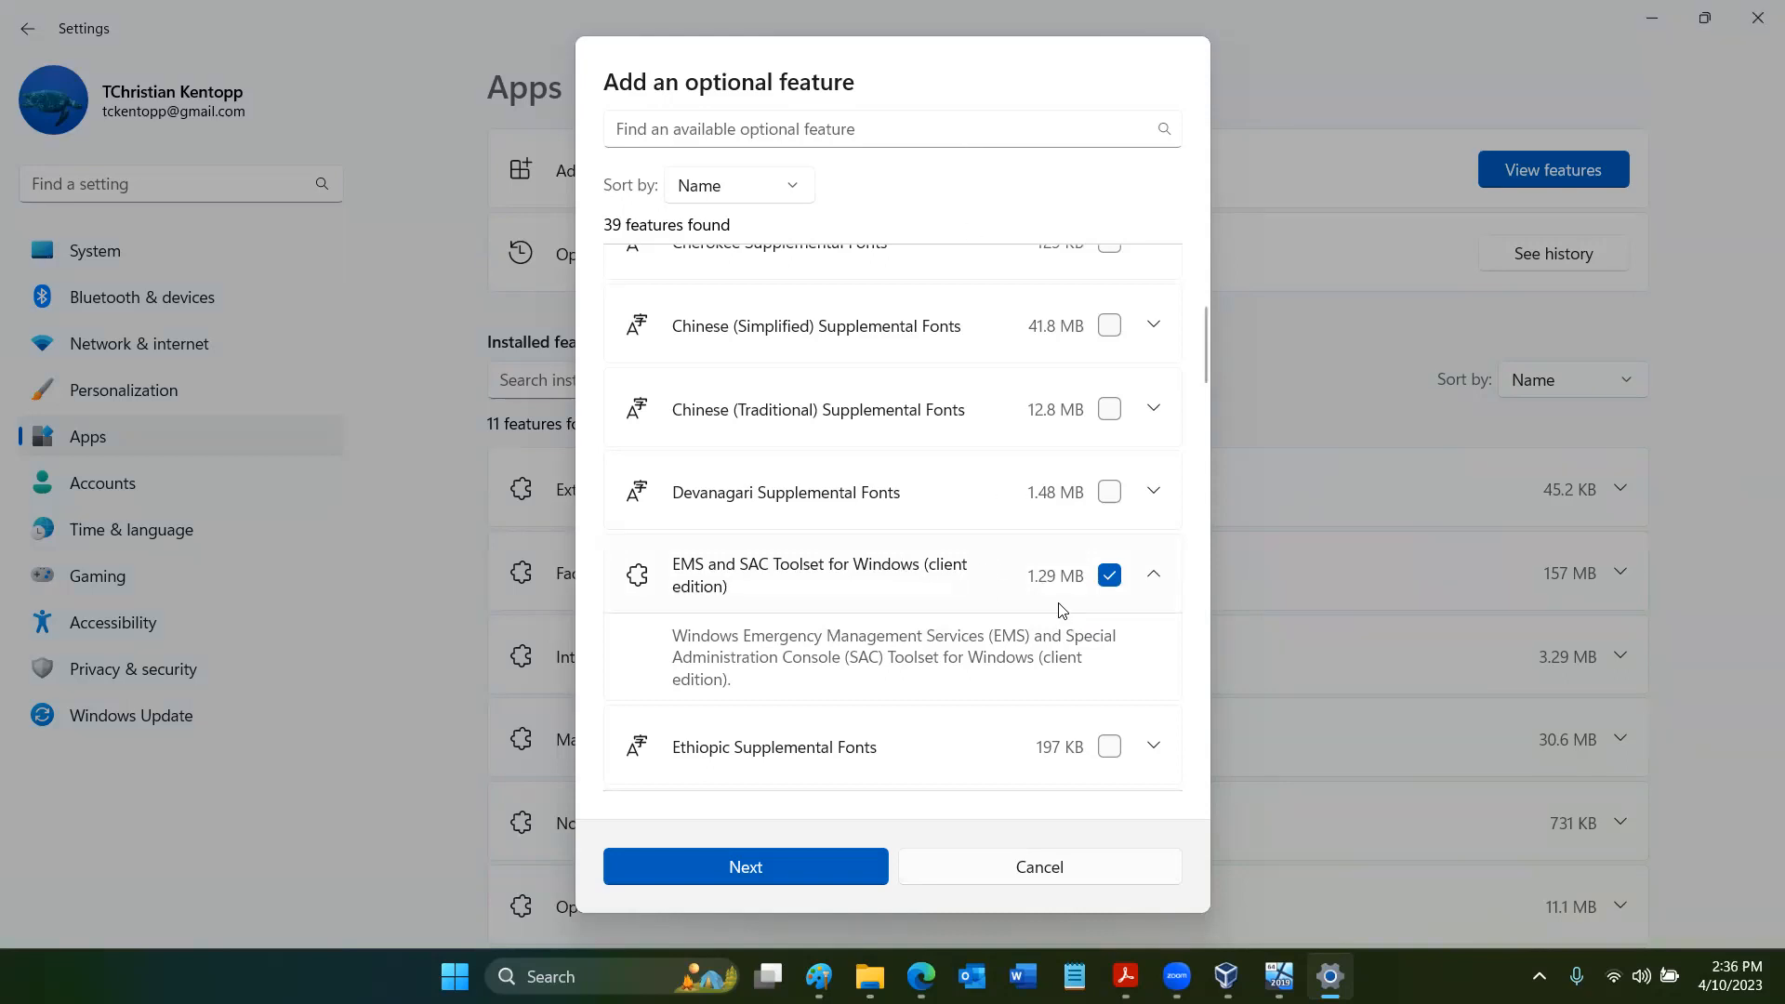
{"action": "left_click", "coordinate": [1111, 583]}
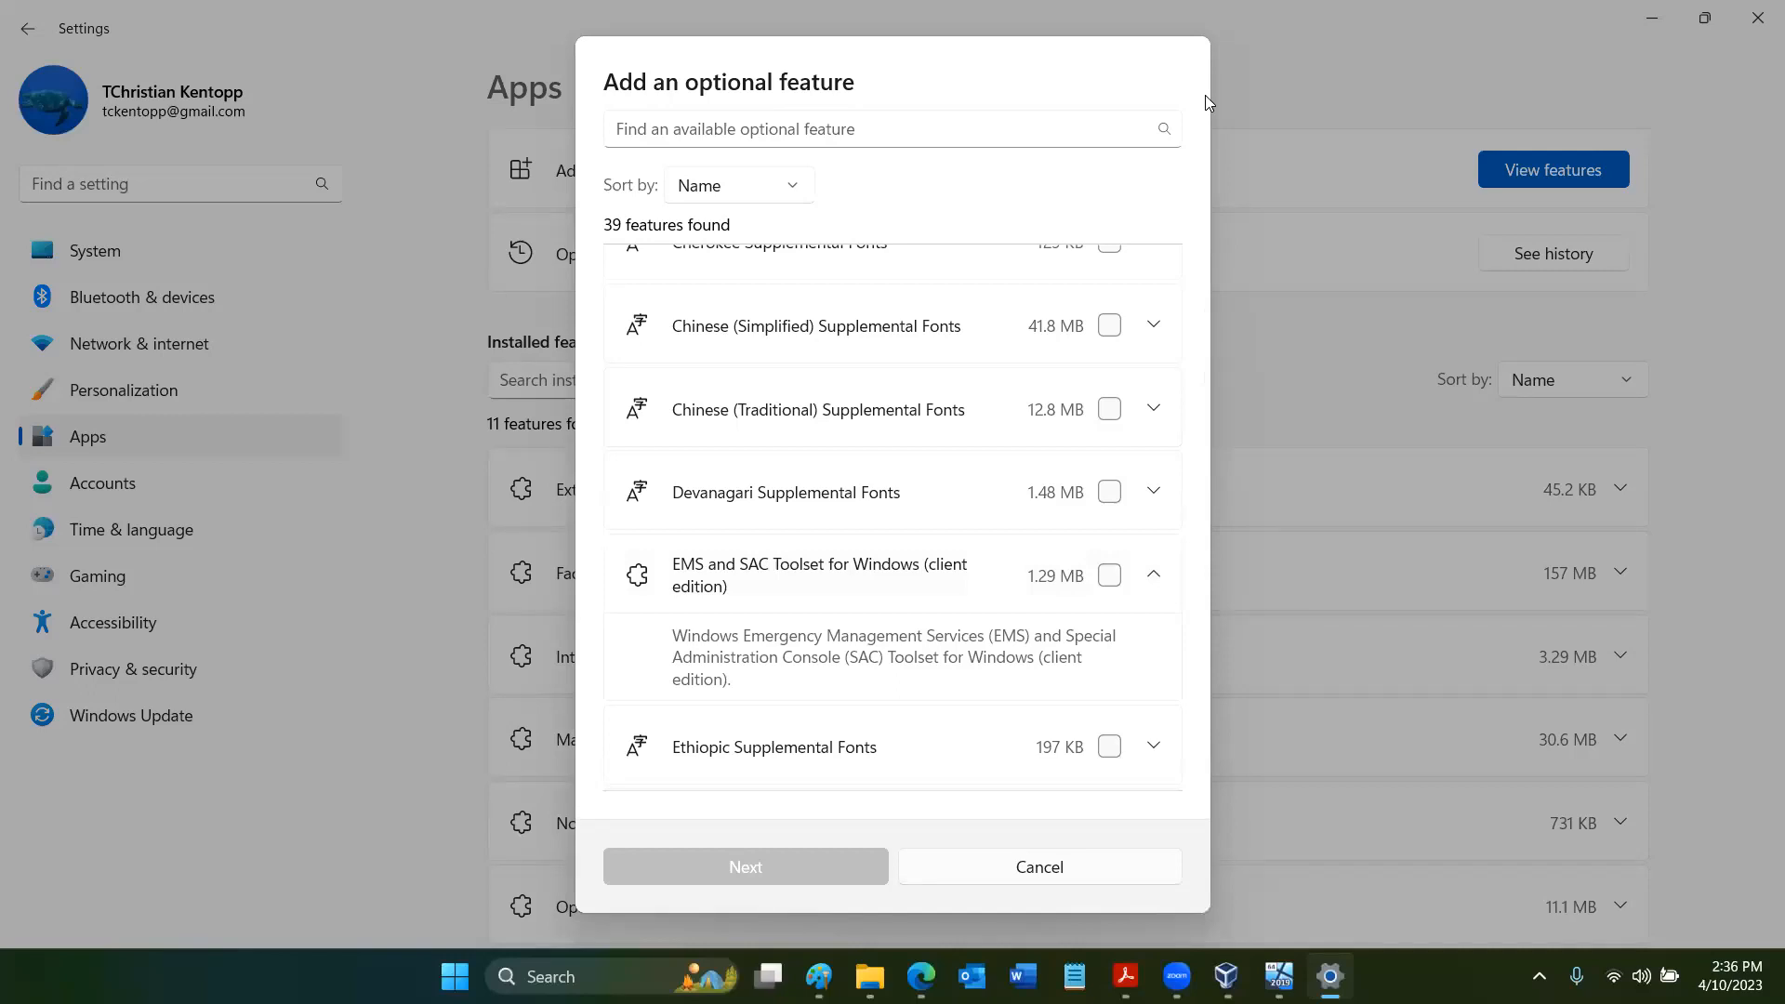
{"action": "left_click", "coordinate": [1064, 870]}
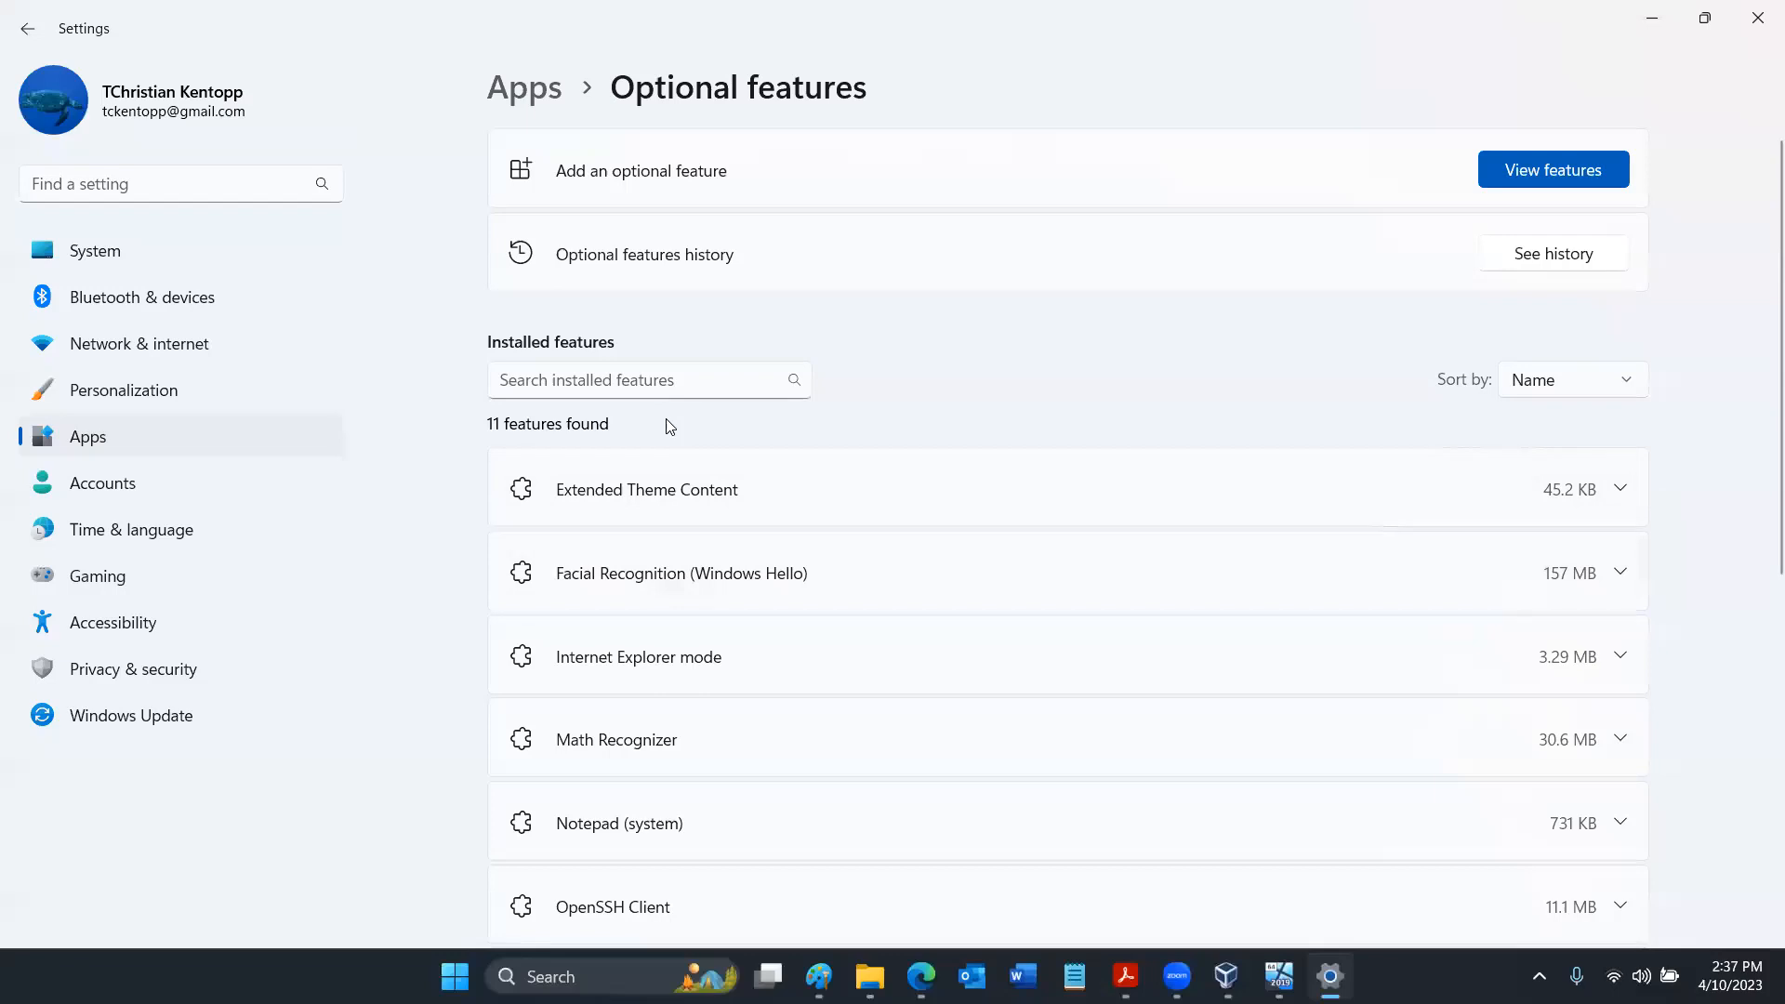
- Open the Windows Features dialog for turning additional Windows features on or off
{"action": "scroll", "coordinate": [669, 425], "scroll_direction": "down", "scroll_amount": 3}
{"action": "scroll", "coordinate": [669, 425], "scroll_direction": "down", "scroll_amount": 4}
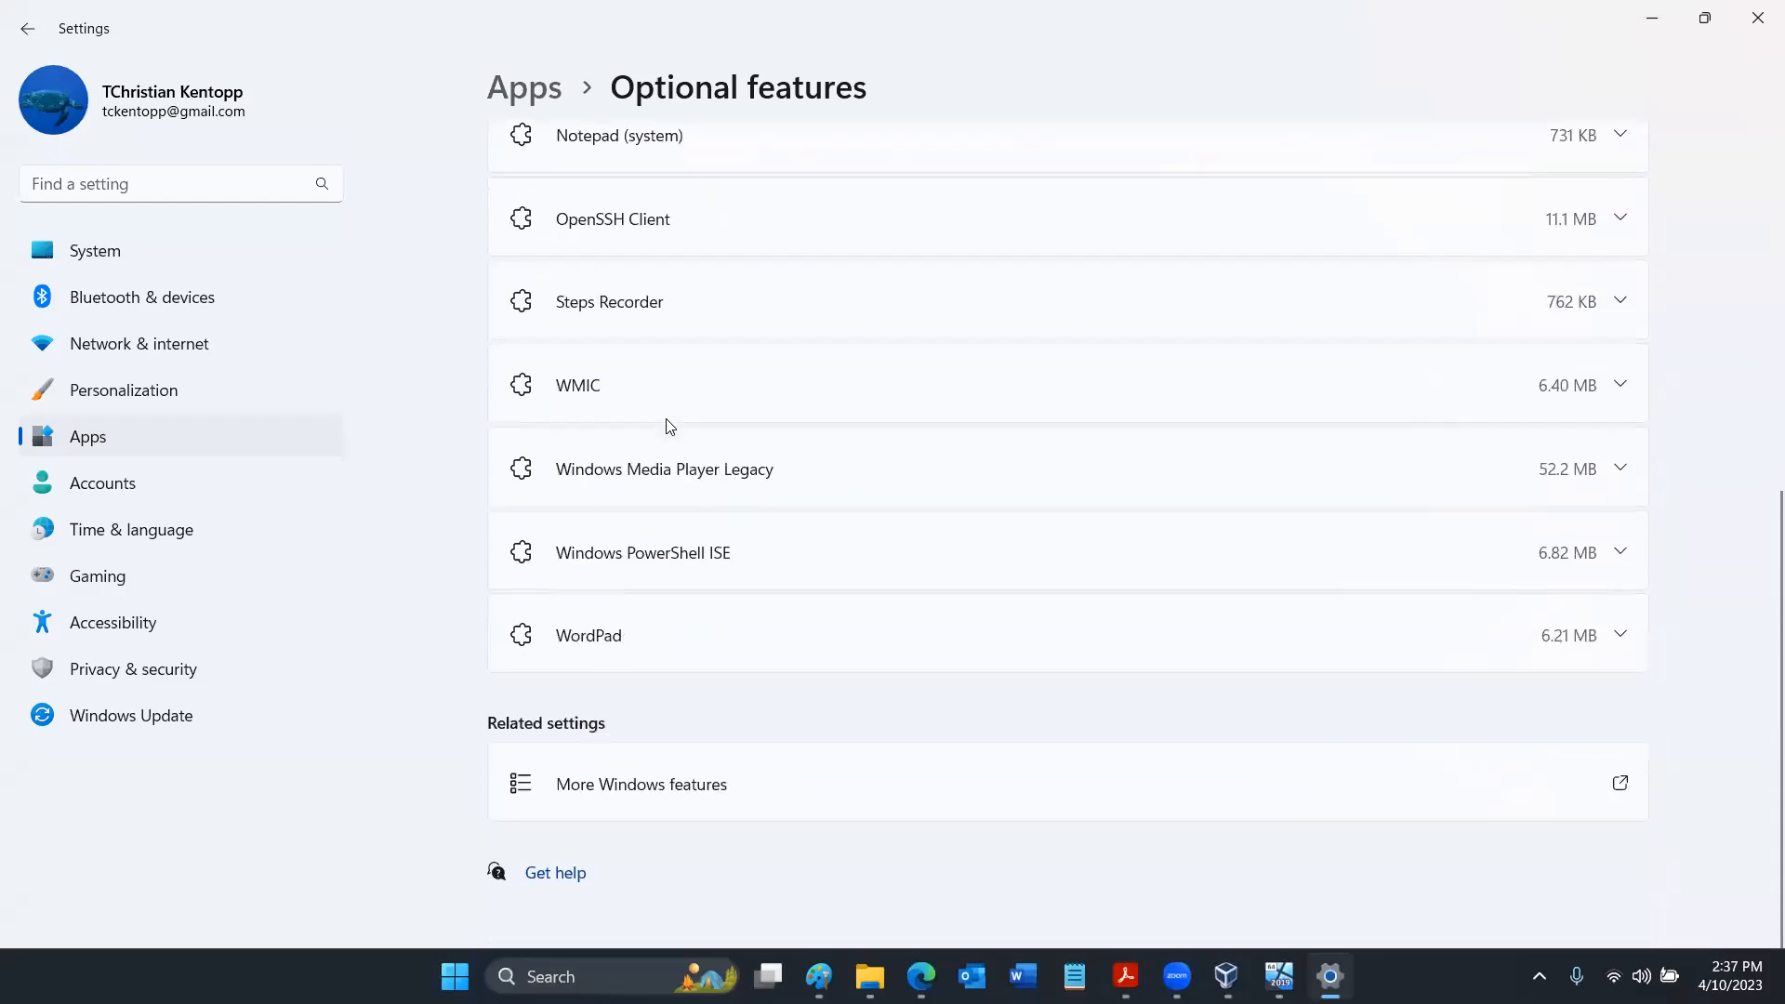
{"action": "left_click", "coordinate": [652, 820]}
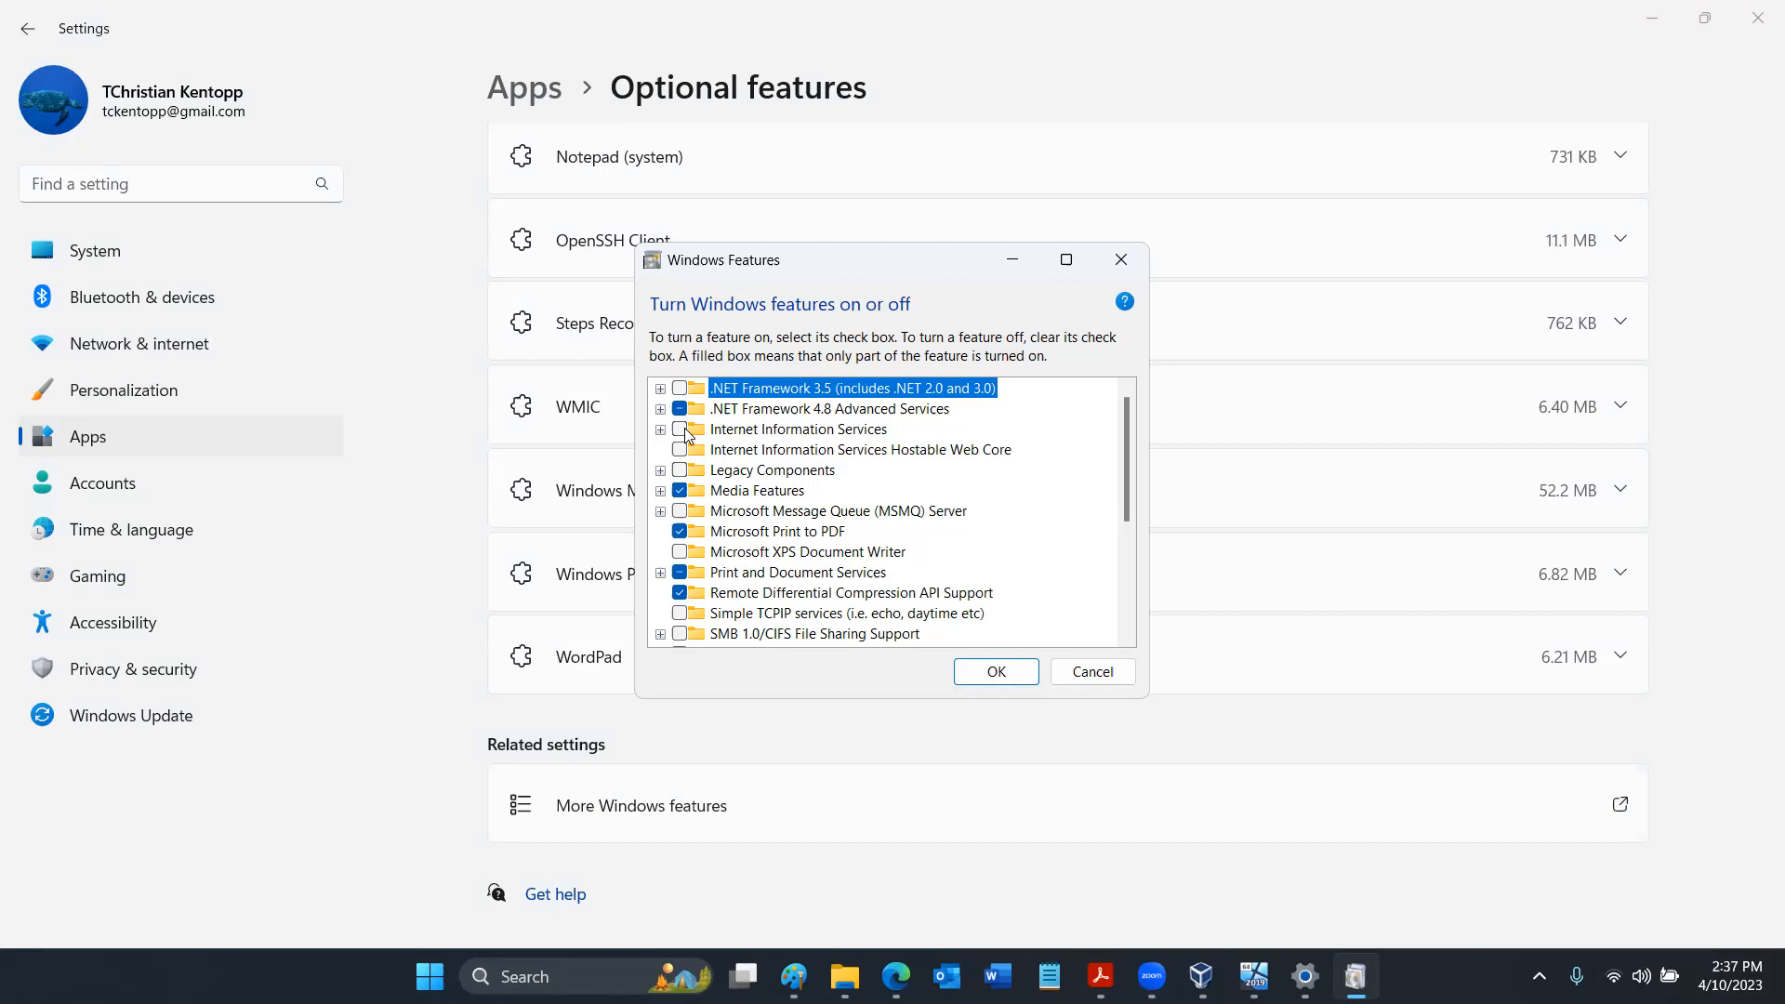
- Review the Windows Features list through Work Folders Client, cancel without changes, and return to the start of the installed features list
{"action": "left_click", "coordinate": [1130, 557]}
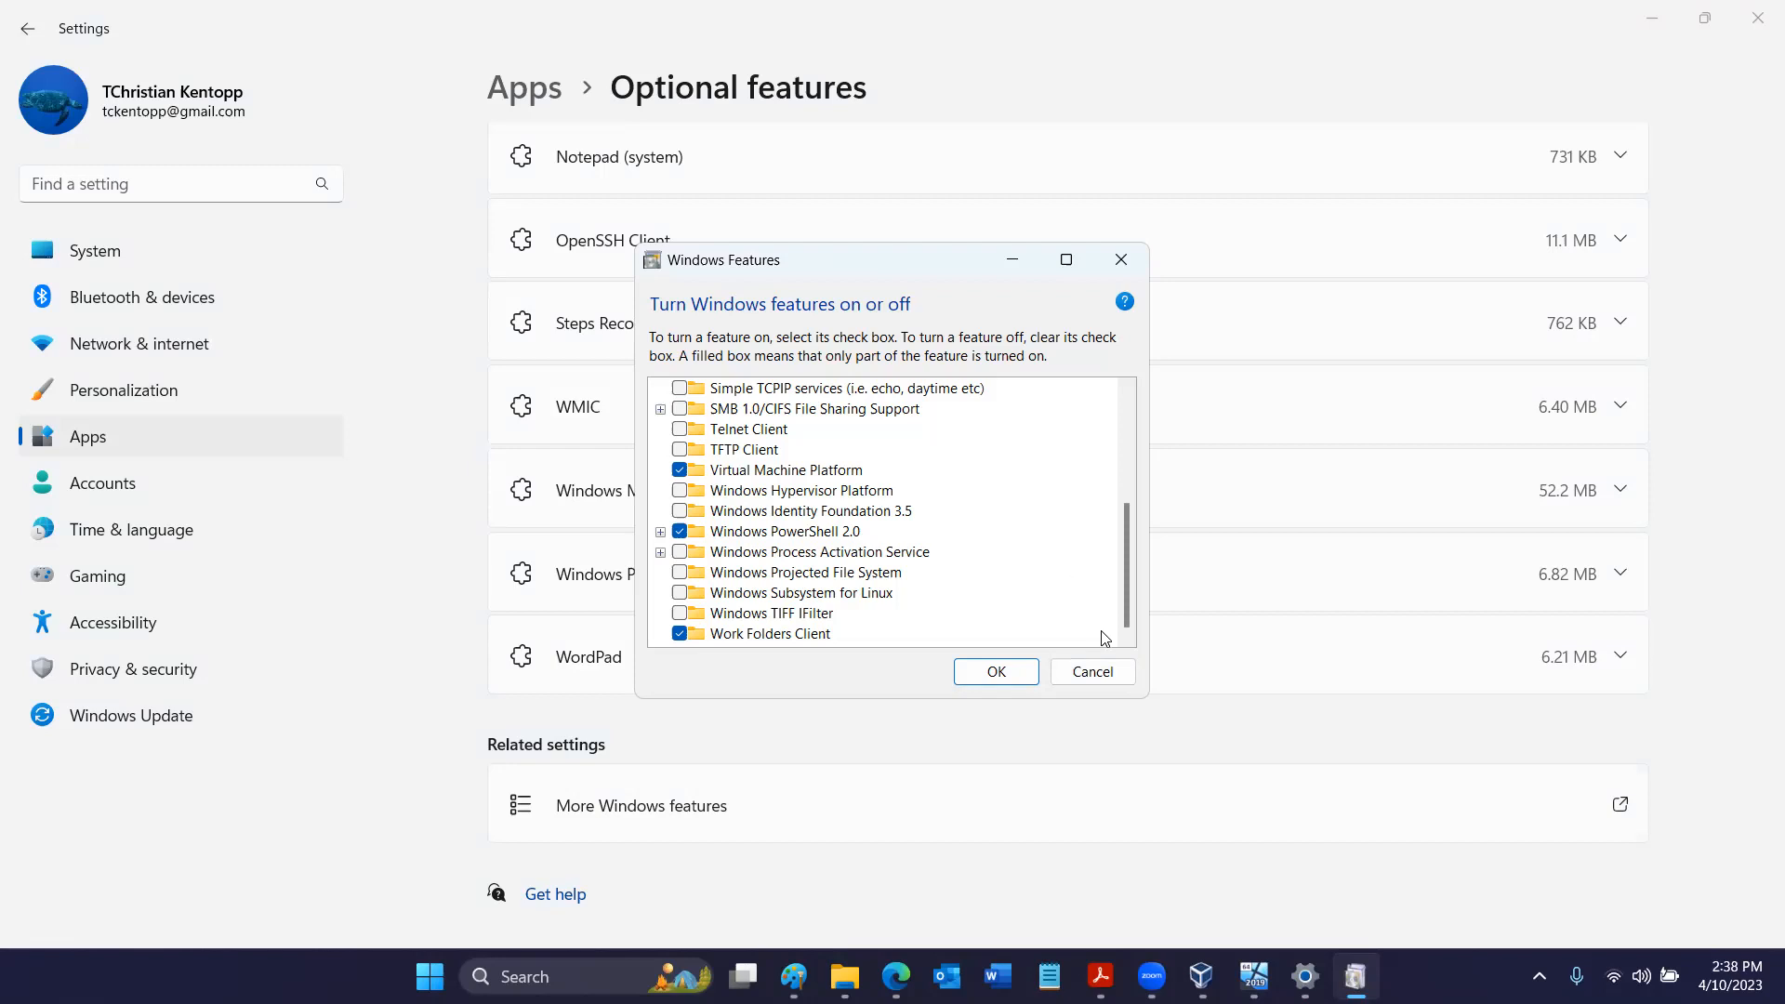
{"action": "left_click", "coordinate": [1097, 680]}
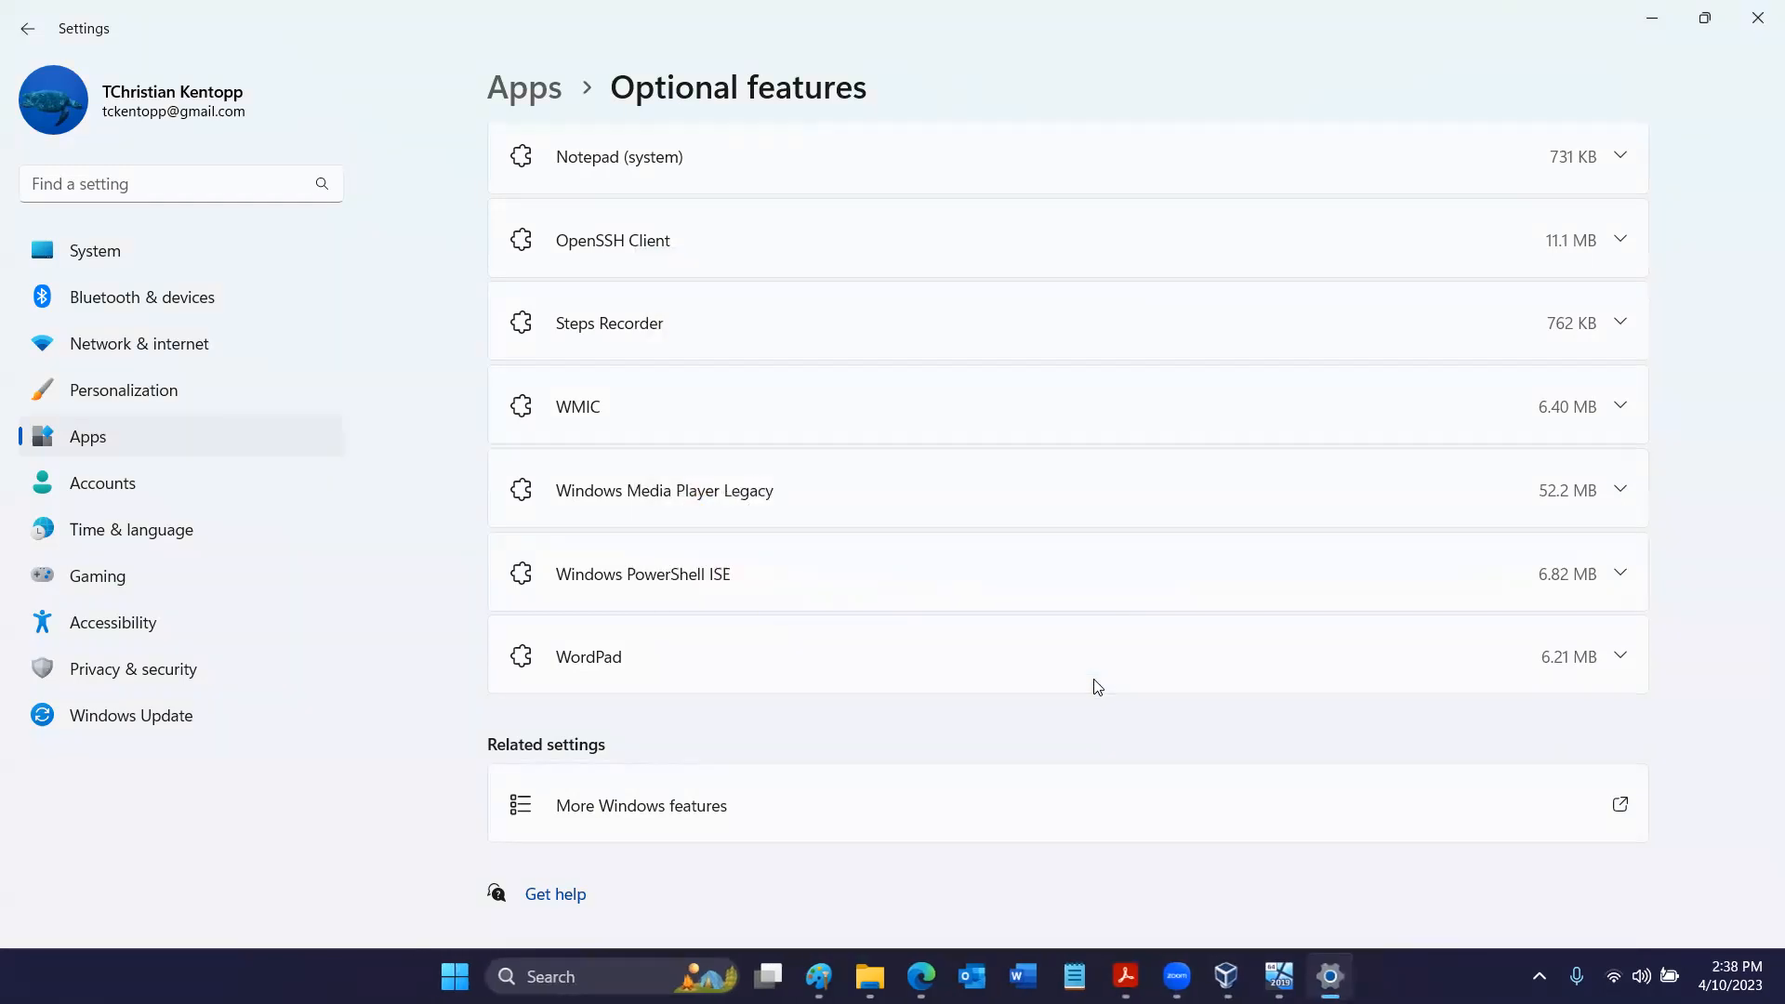
{"action": "scroll", "coordinate": [1097, 686], "scroll_direction": "up", "scroll_amount": 2}
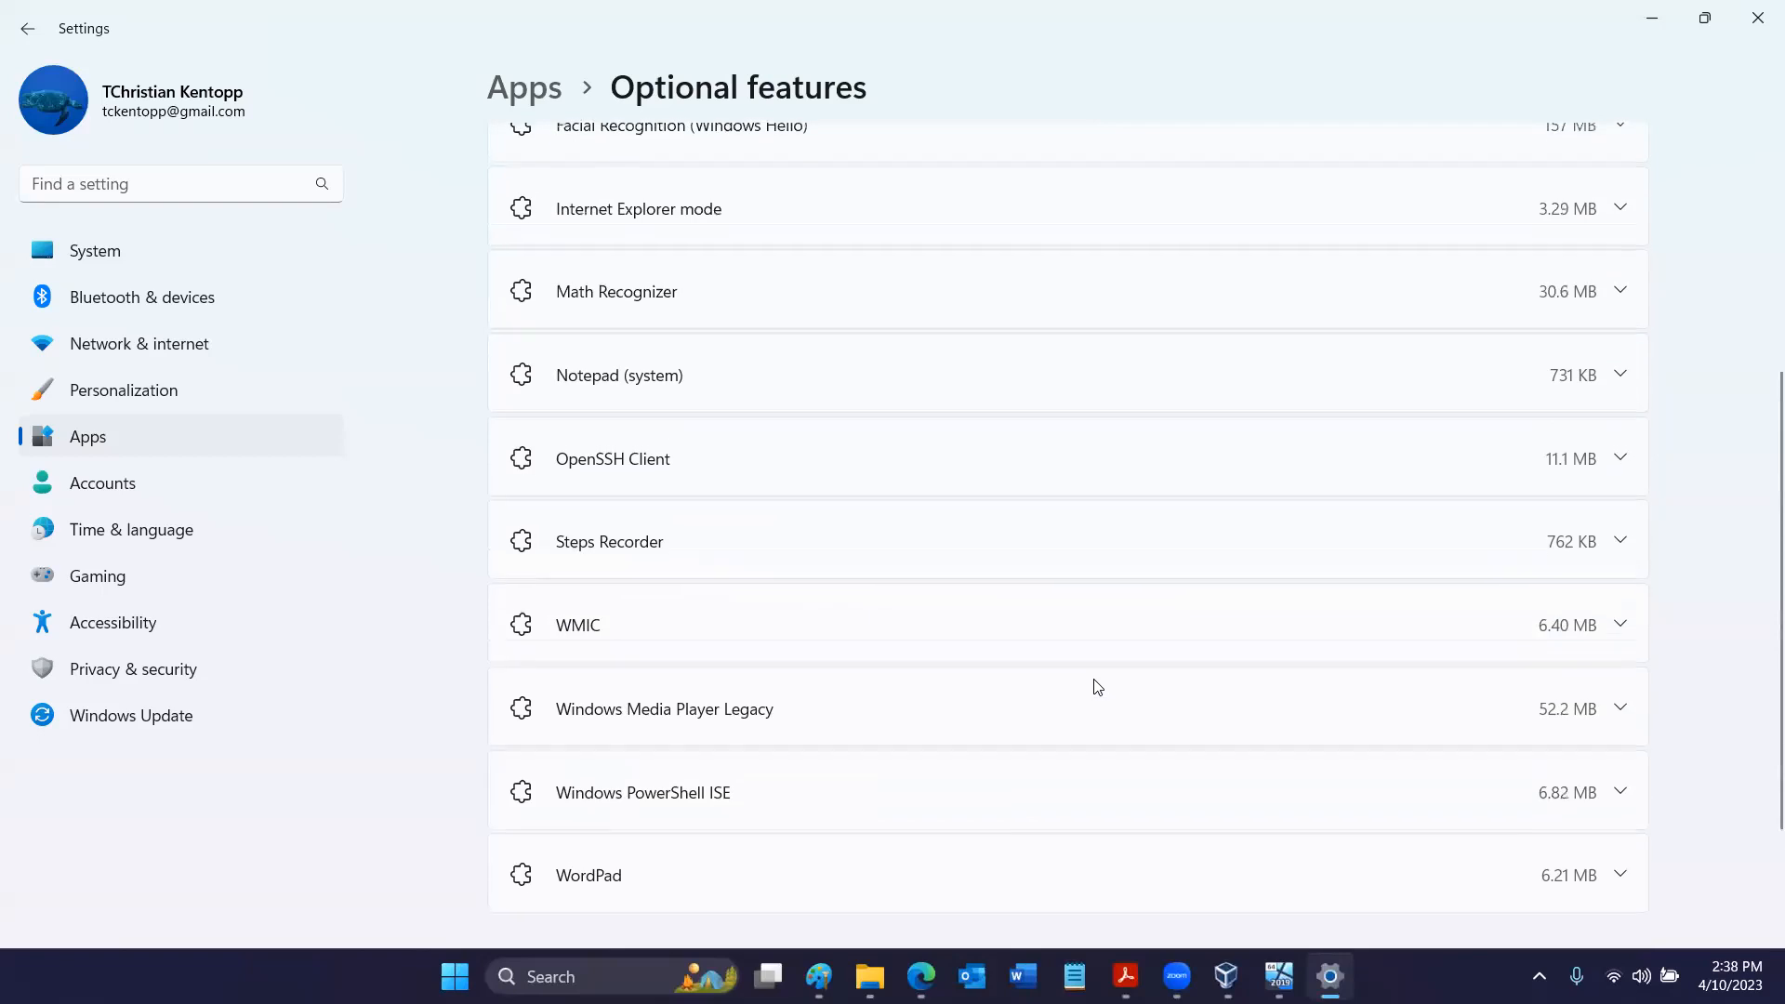
{"action": "scroll", "coordinate": [1097, 686], "scroll_direction": "up", "scroll_amount": 4}
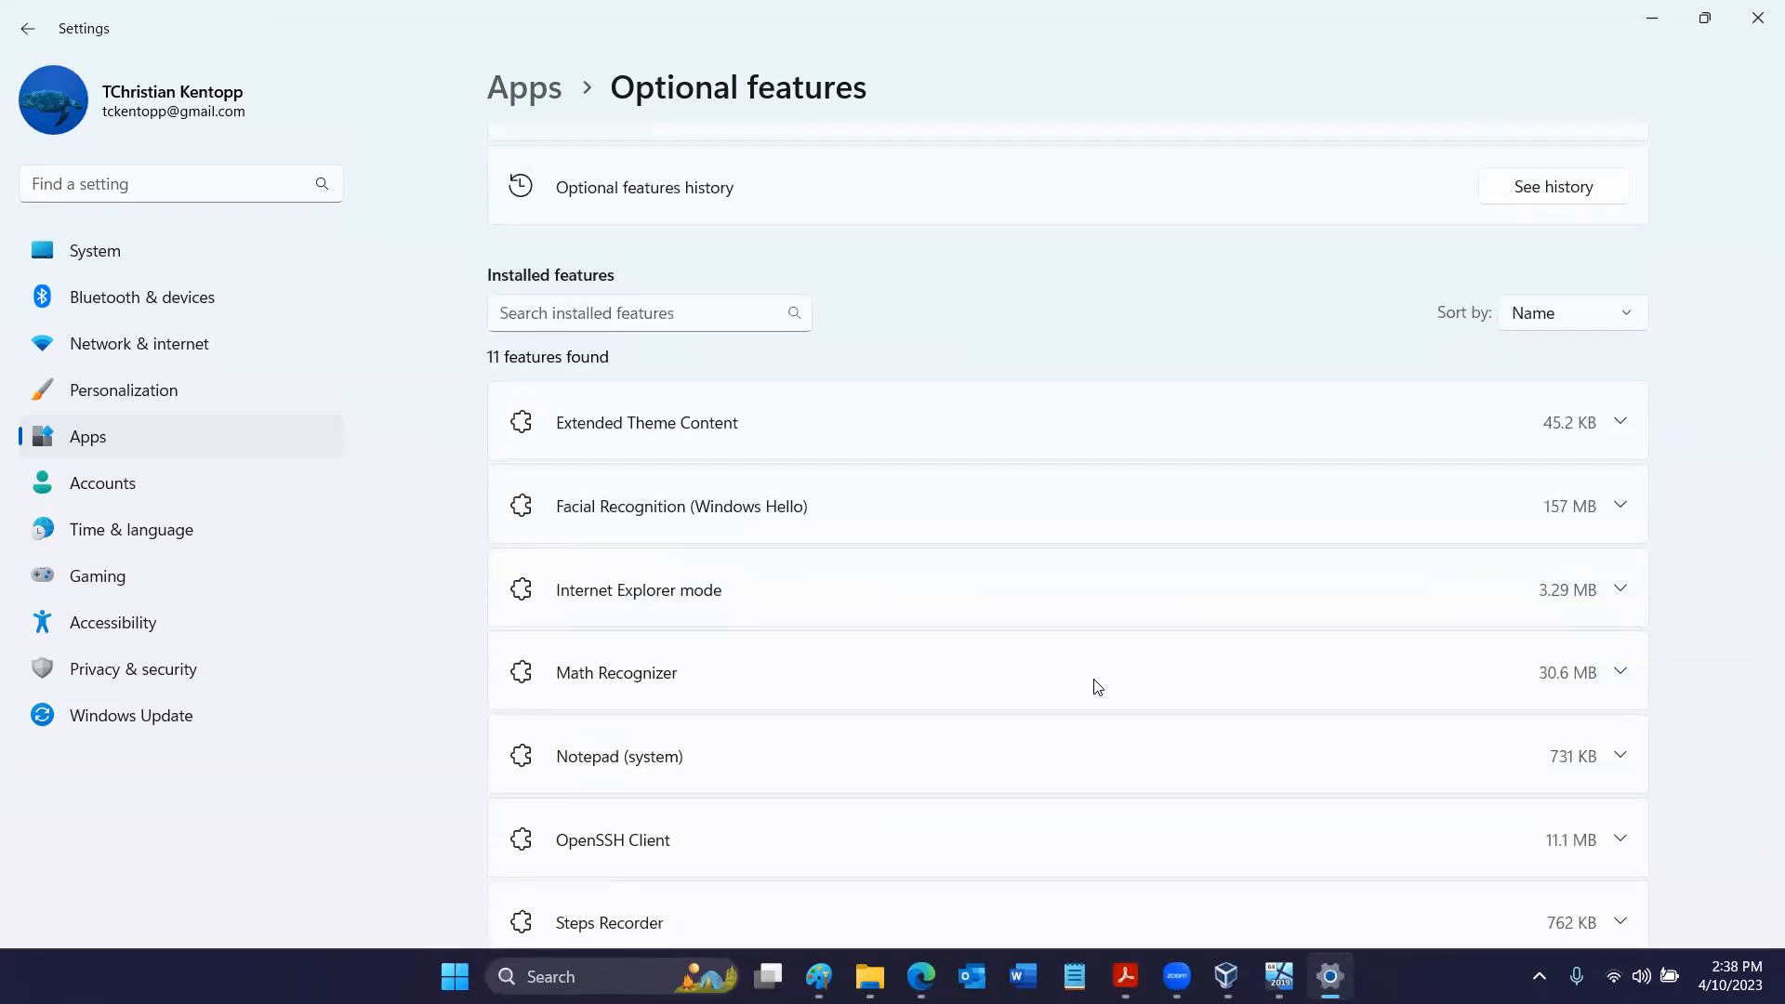
- Minimize the Settings window and close the Features on Demand for ISO Builds PDF
{"action": "mouse_move", "coordinate": [1329, 976]}
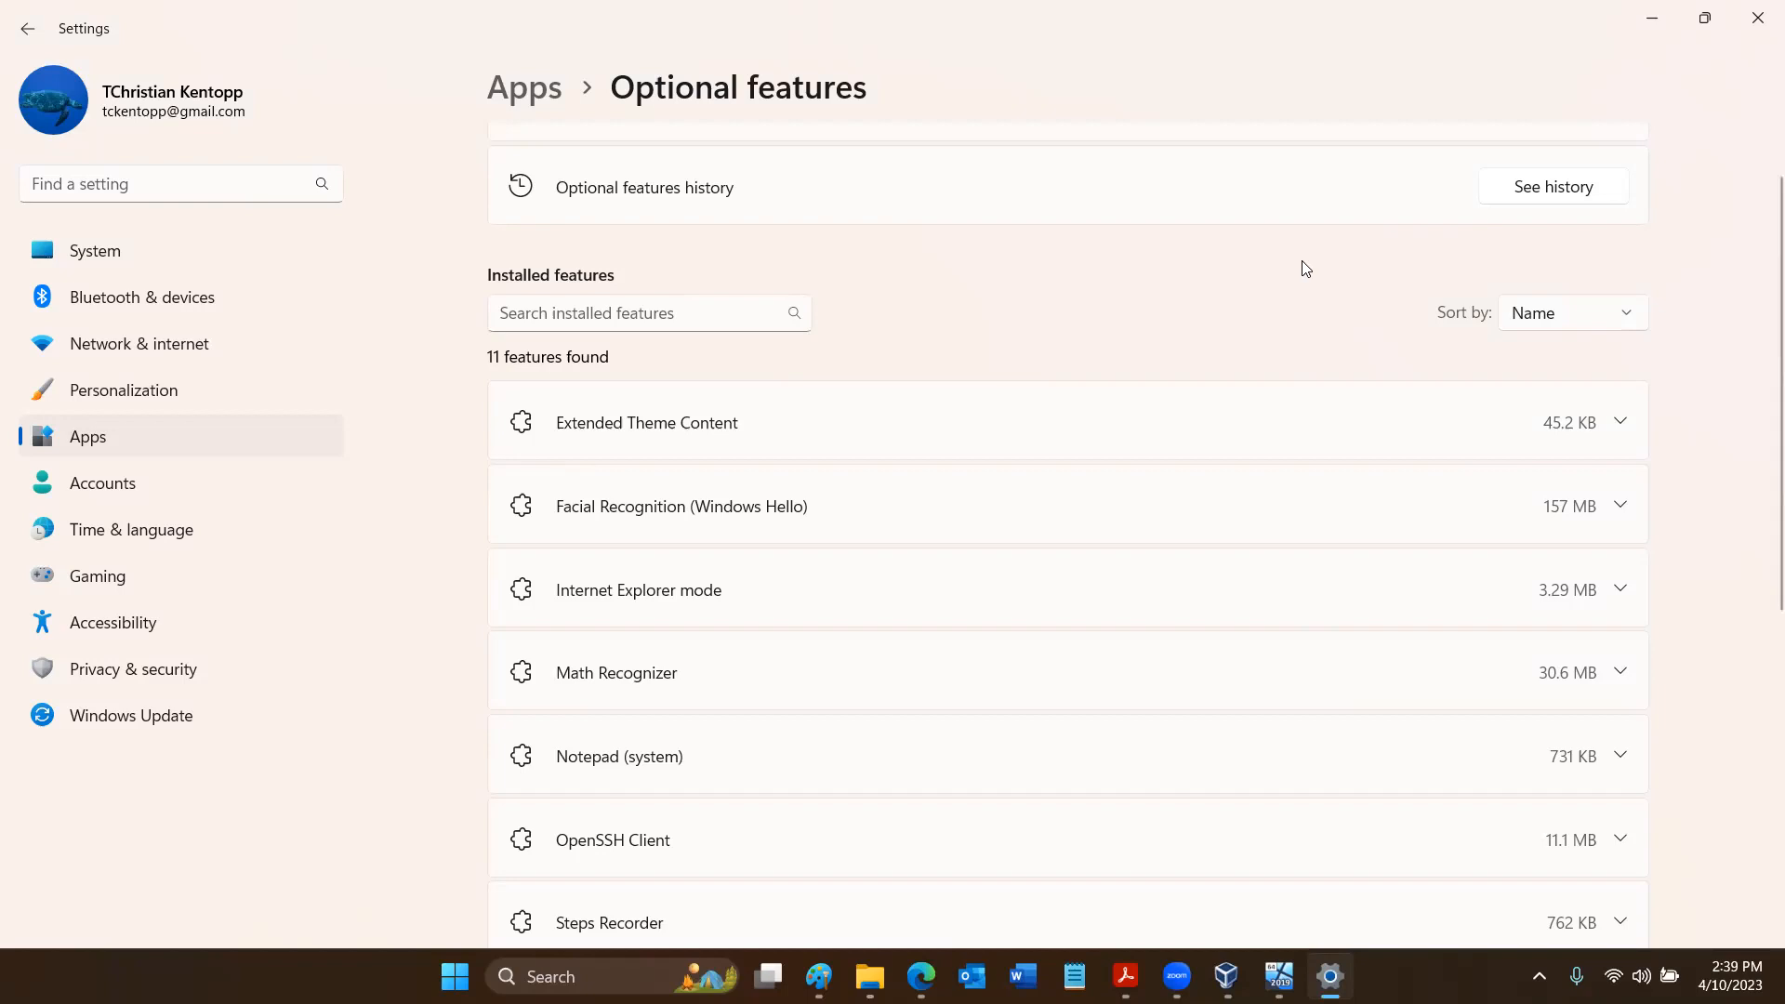
{"action": "left_click", "coordinate": [1653, 20]}
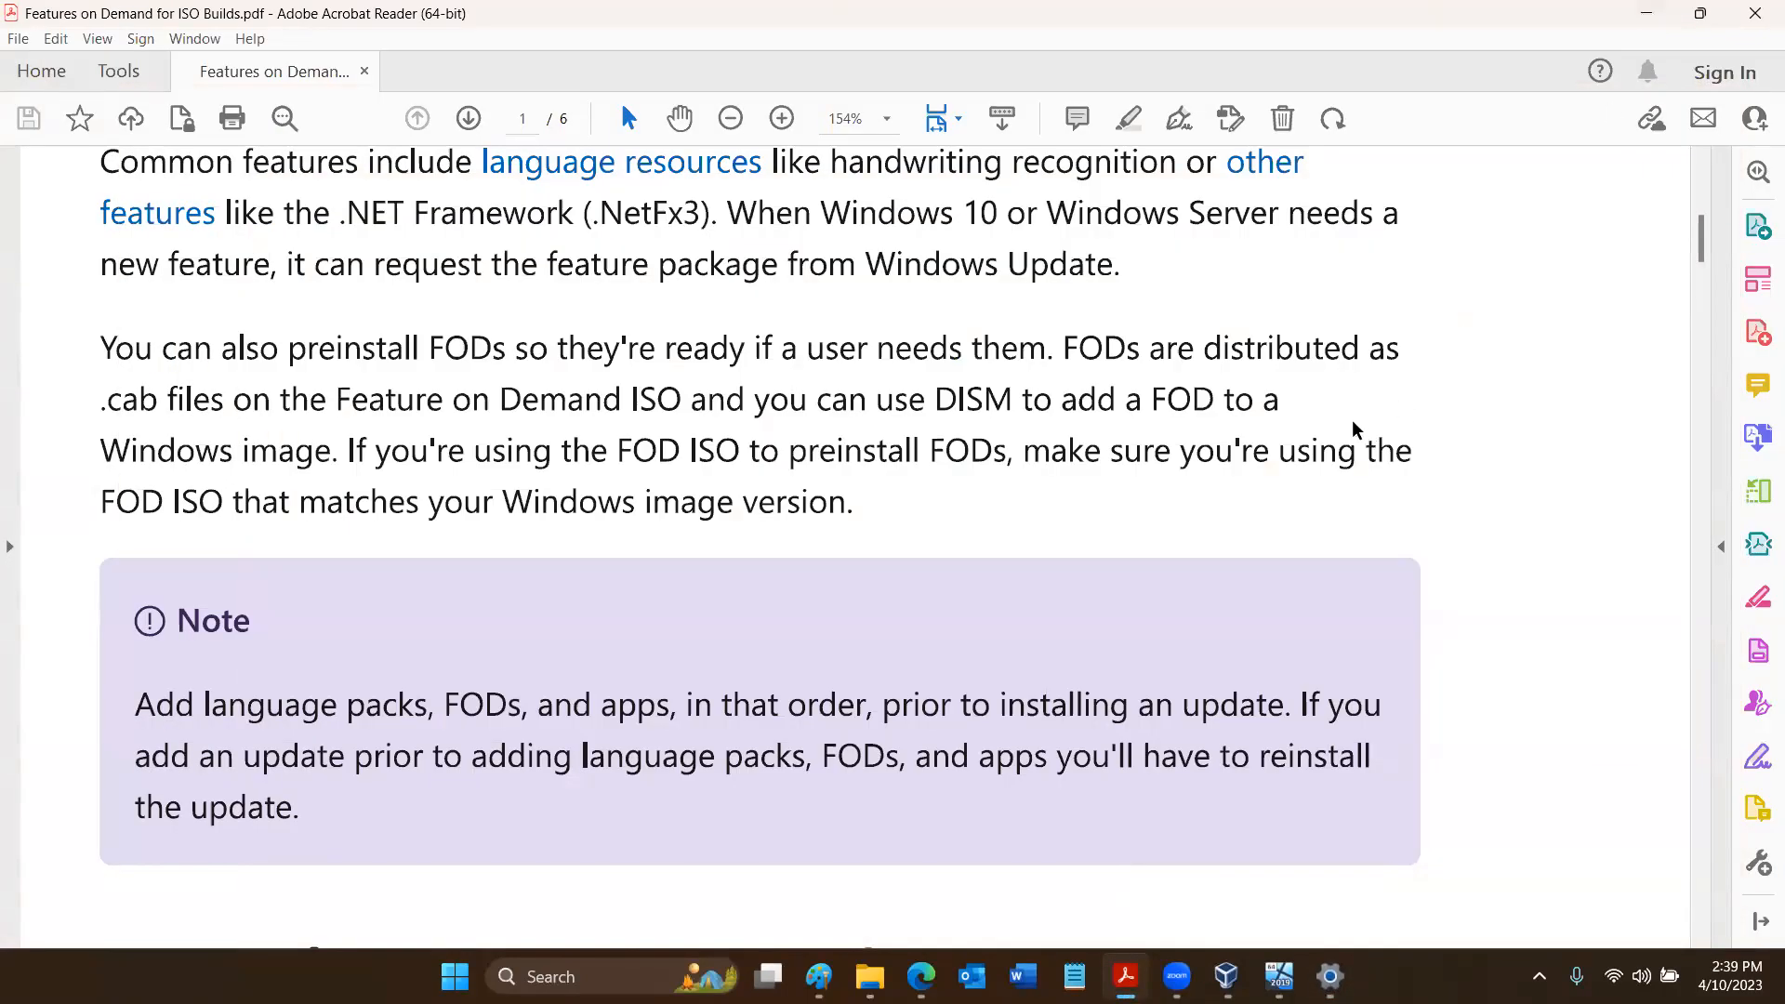
{"action": "left_click", "coordinate": [1752, 23]}
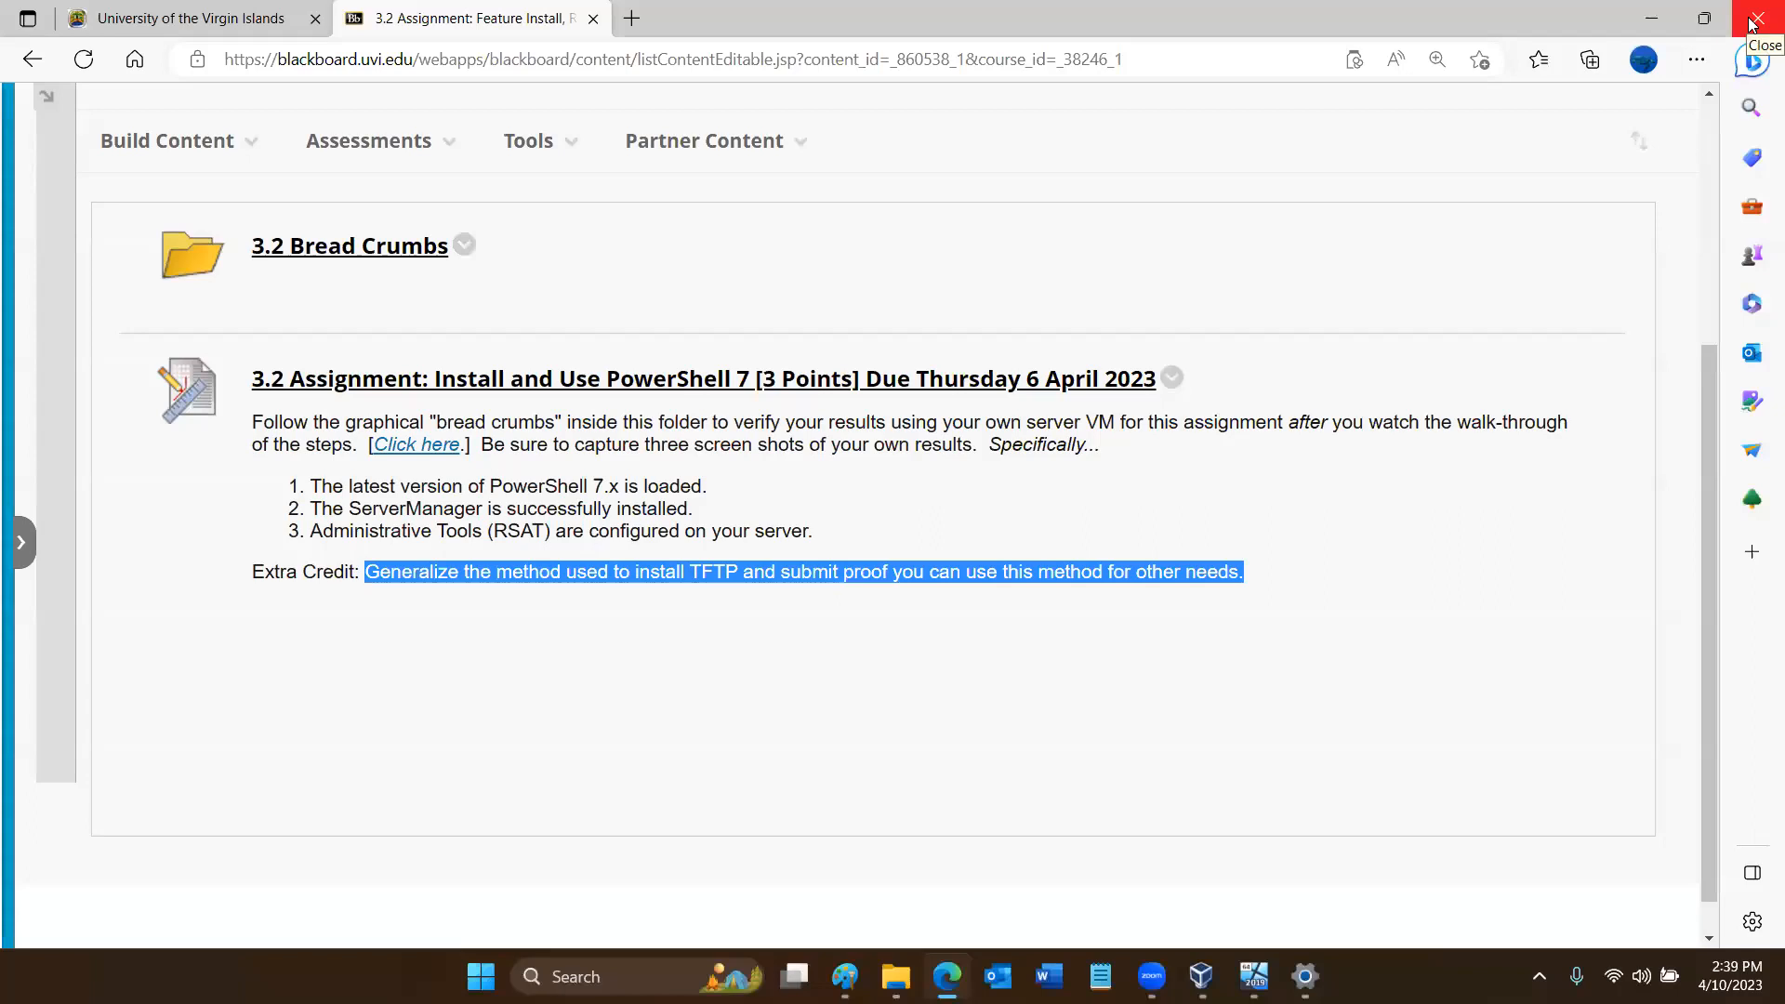
- Open the M3: Best Tools, Methods page of the course and hide the course menu
{"action": "left_click", "coordinate": [28, 549]}
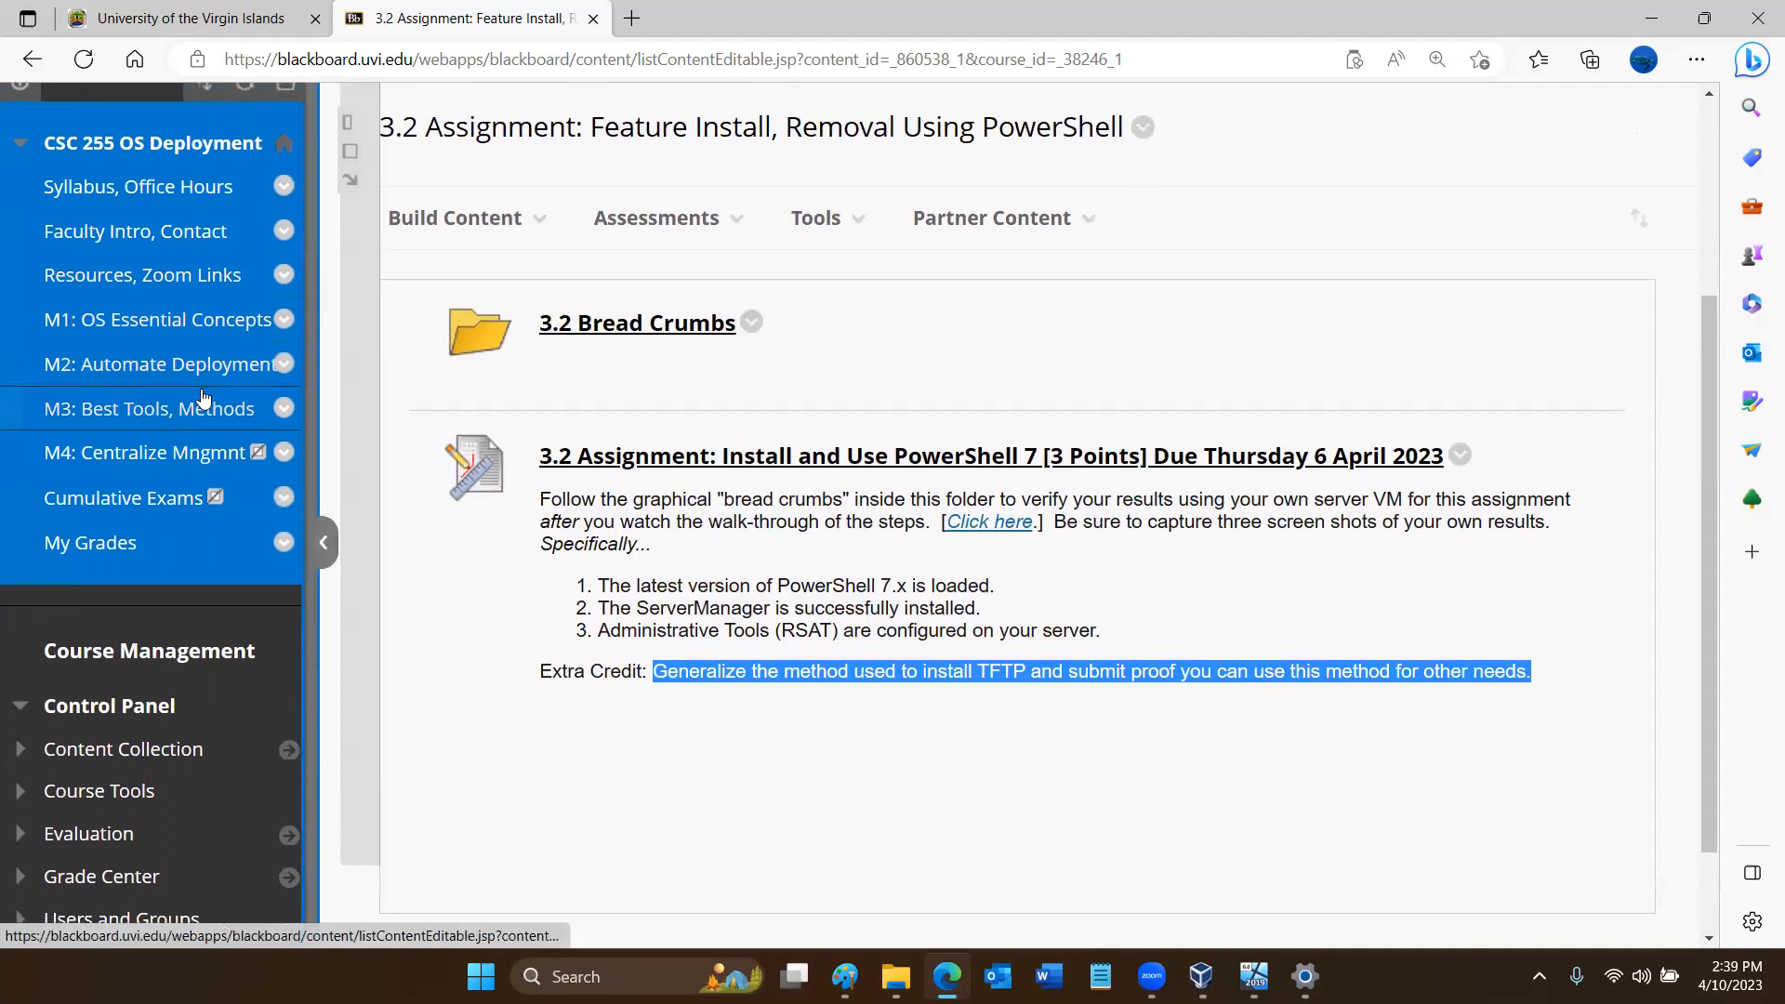
{"action": "left_click", "coordinate": [214, 419]}
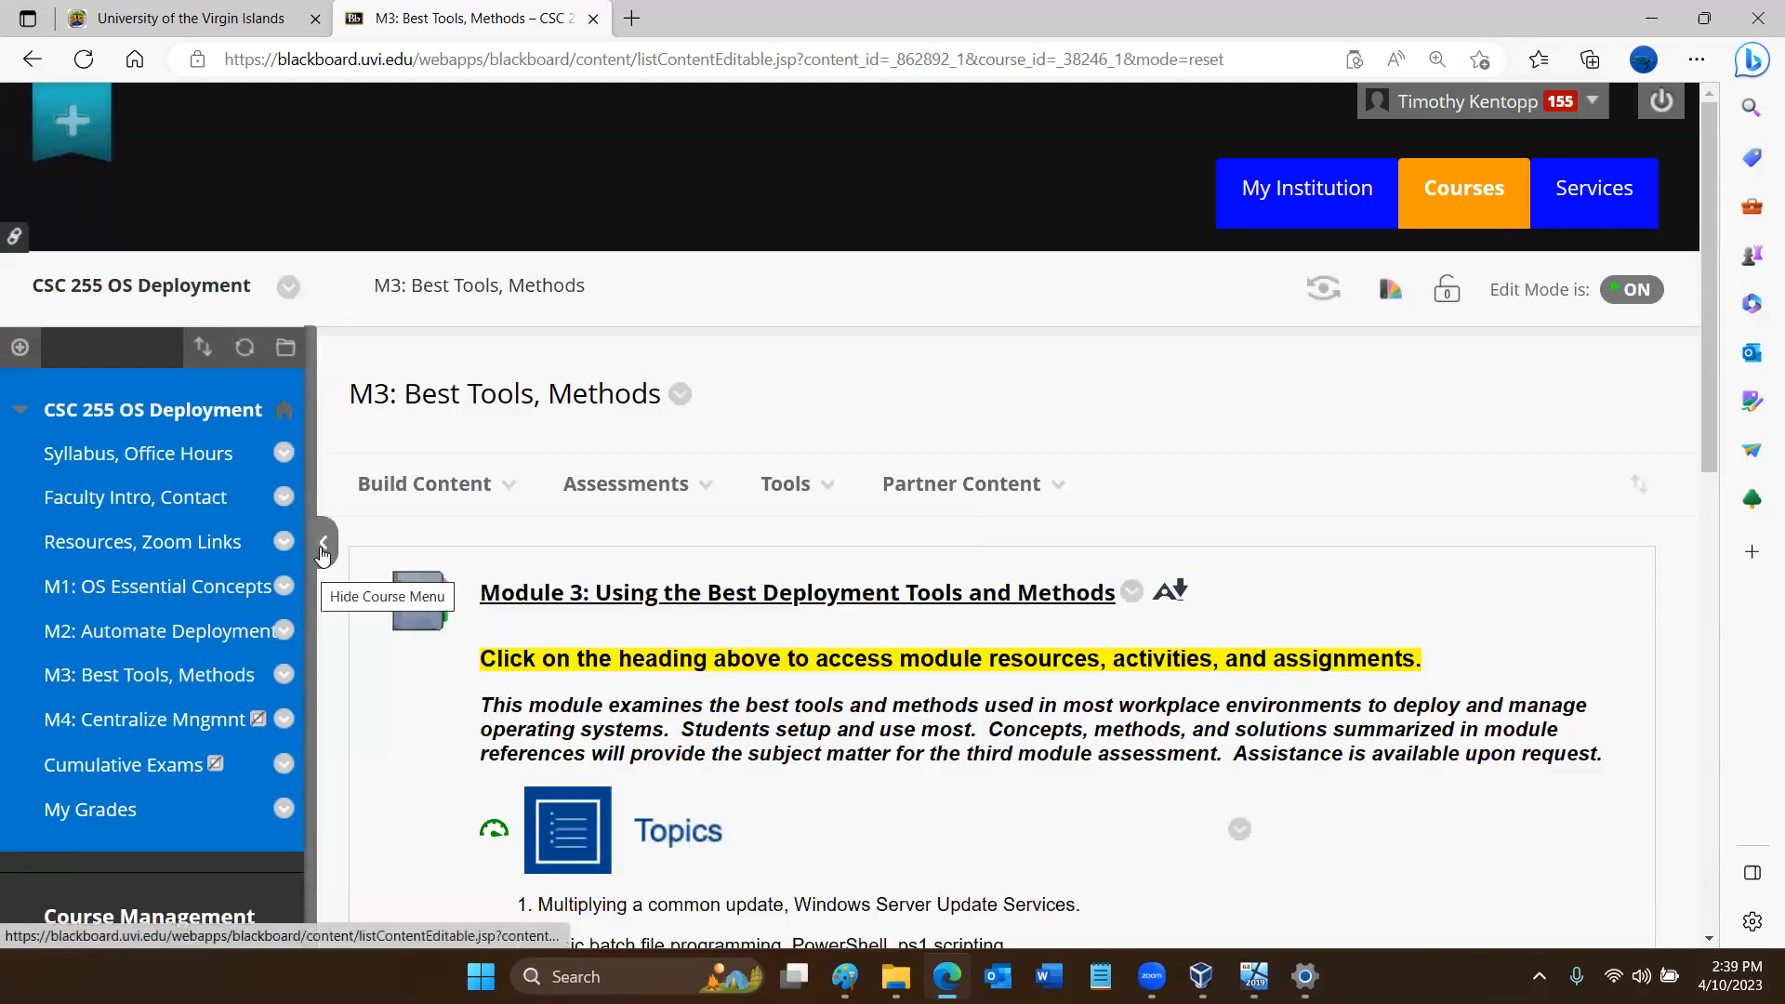
{"action": "left_click", "coordinate": [323, 548]}
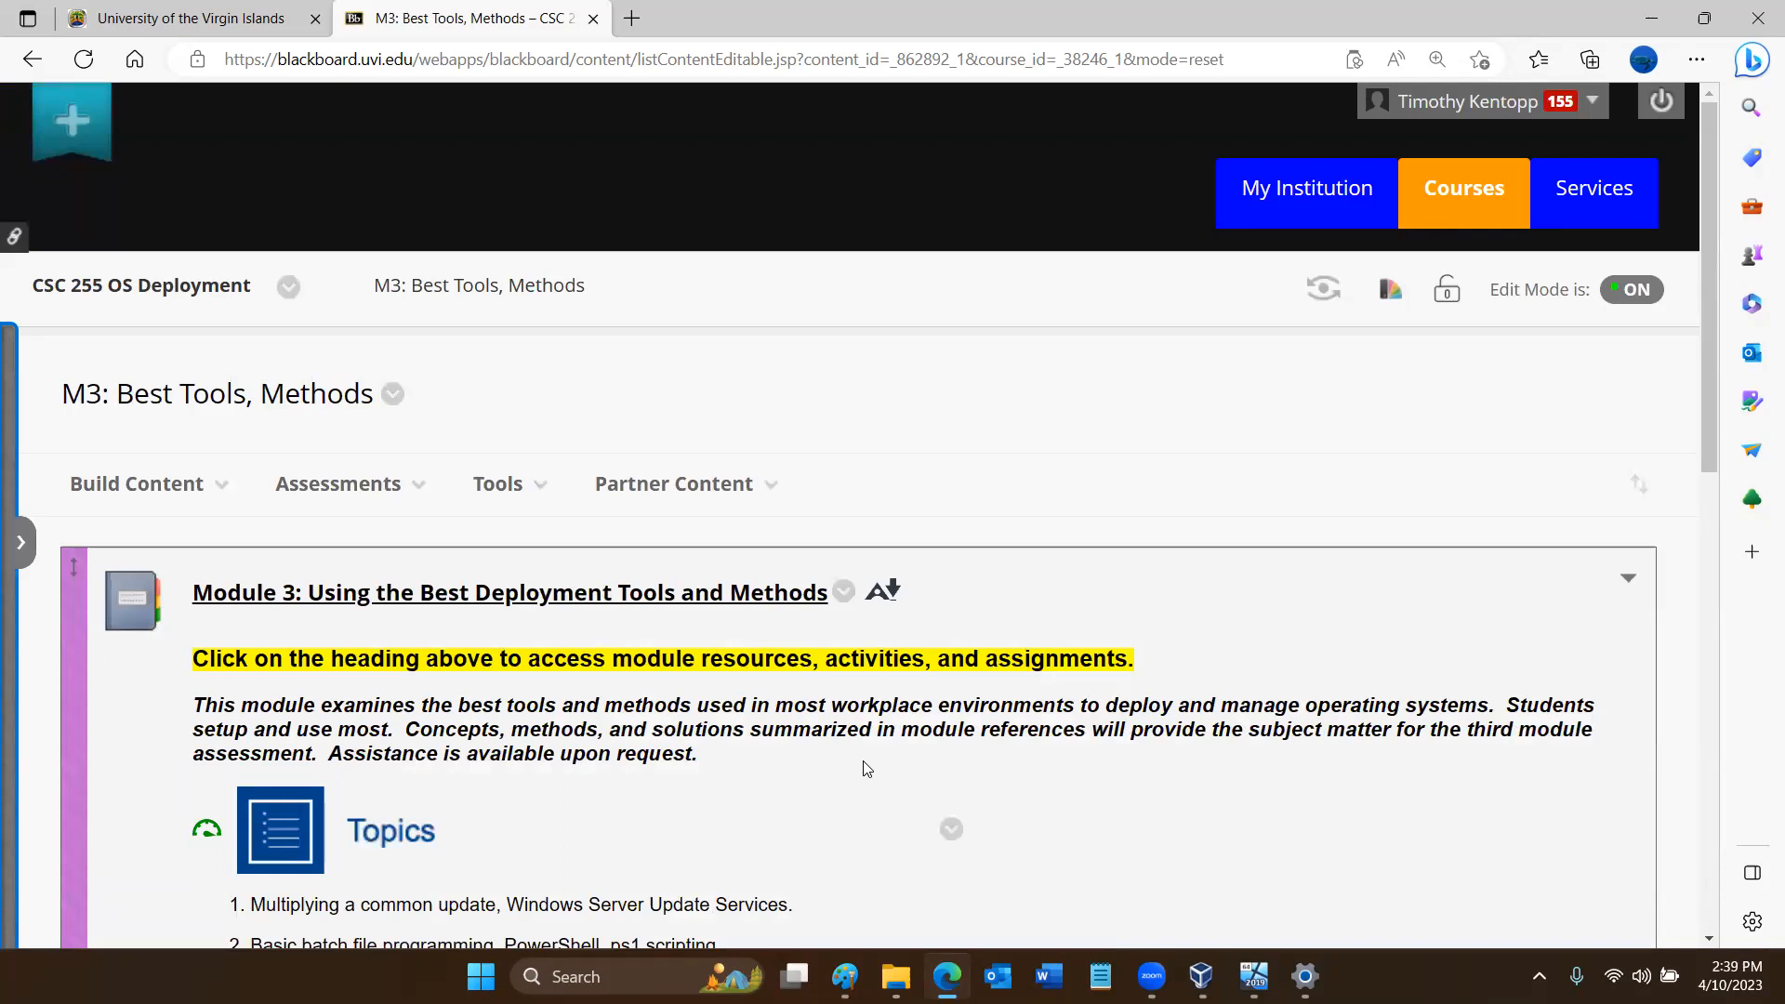
- Highlight "snapshots" and "checkpoints" in learning outcome C, showing the VirtualBox Manager in between, and minimize the browser
{"action": "scroll", "coordinate": [866, 767], "scroll_direction": "down", "scroll_amount": 5}
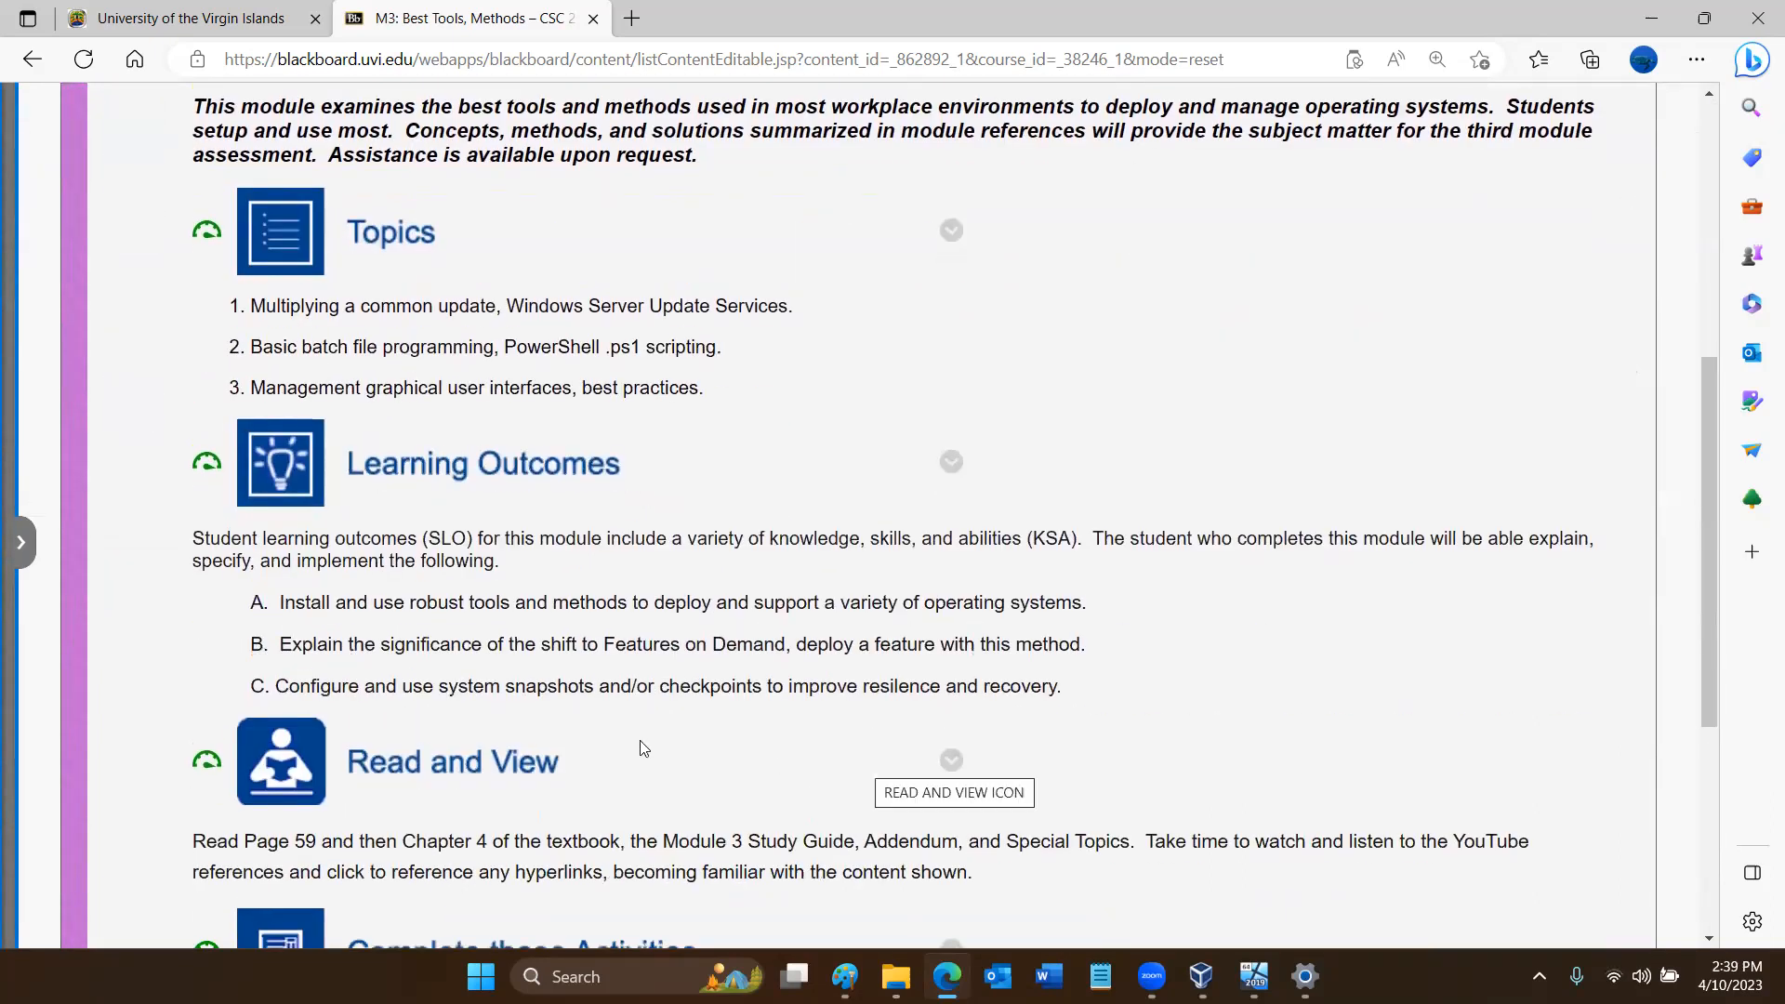
{"action": "double_click", "coordinate": [545, 689]}
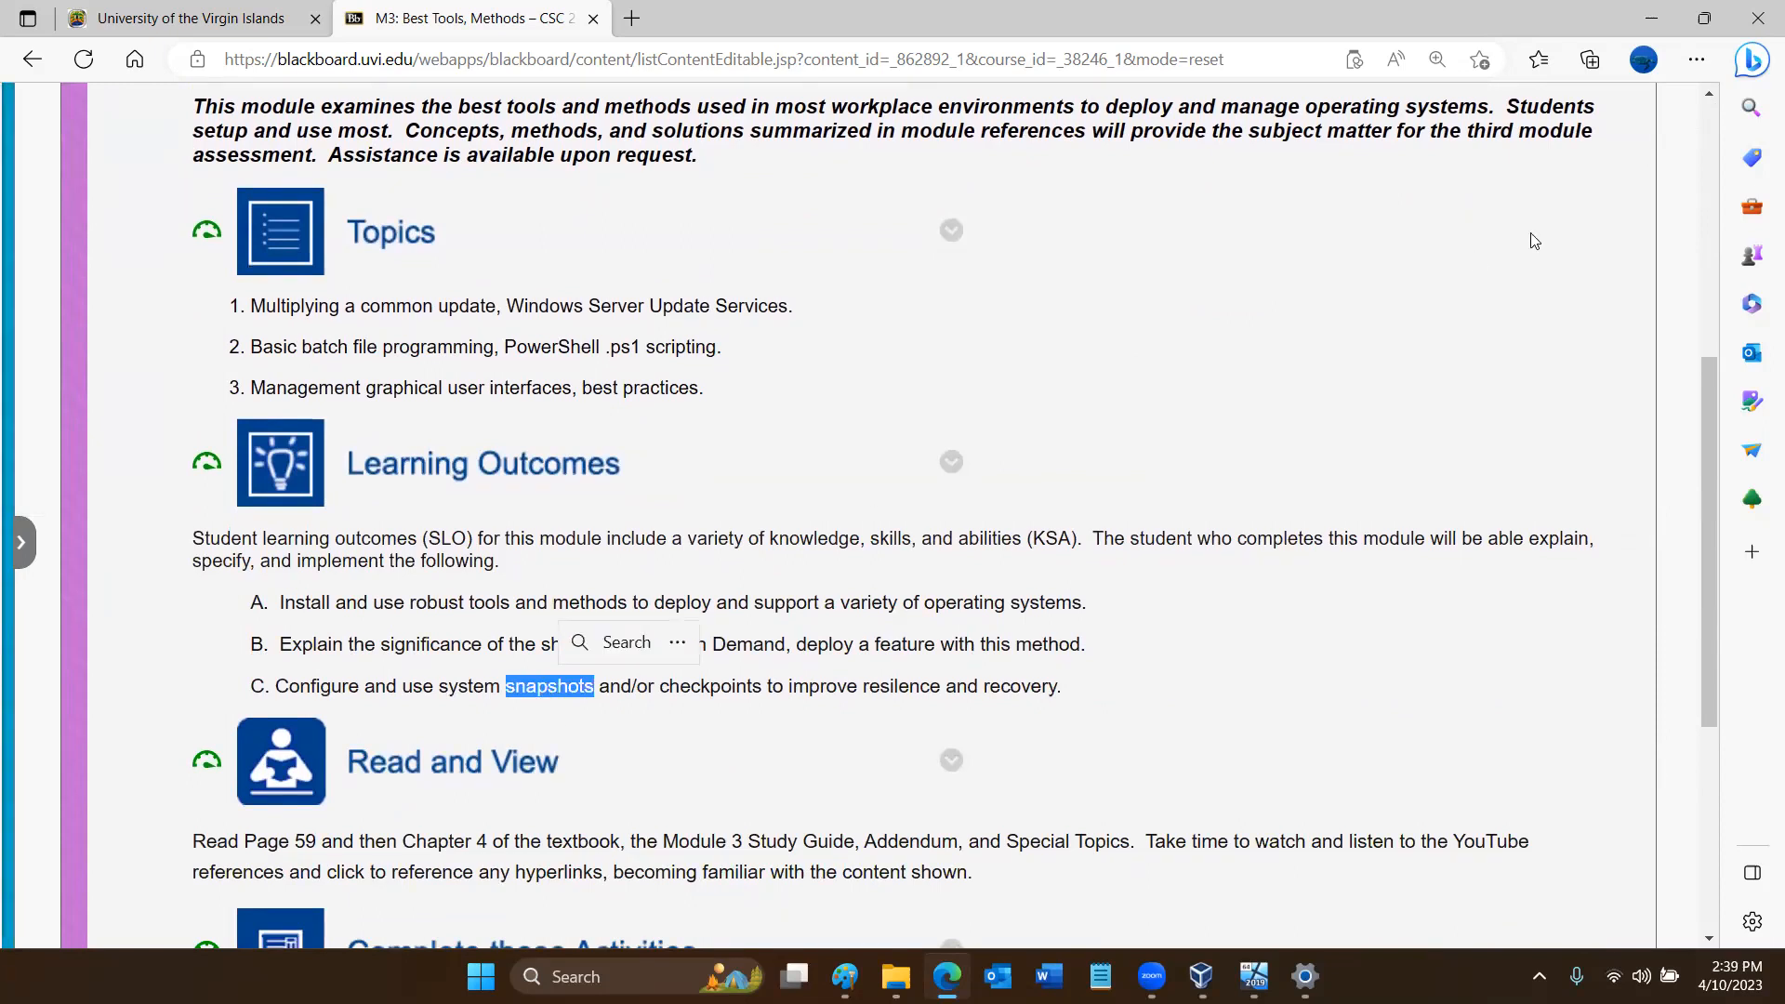
{"action": "left_click", "coordinate": [1671, 16]}
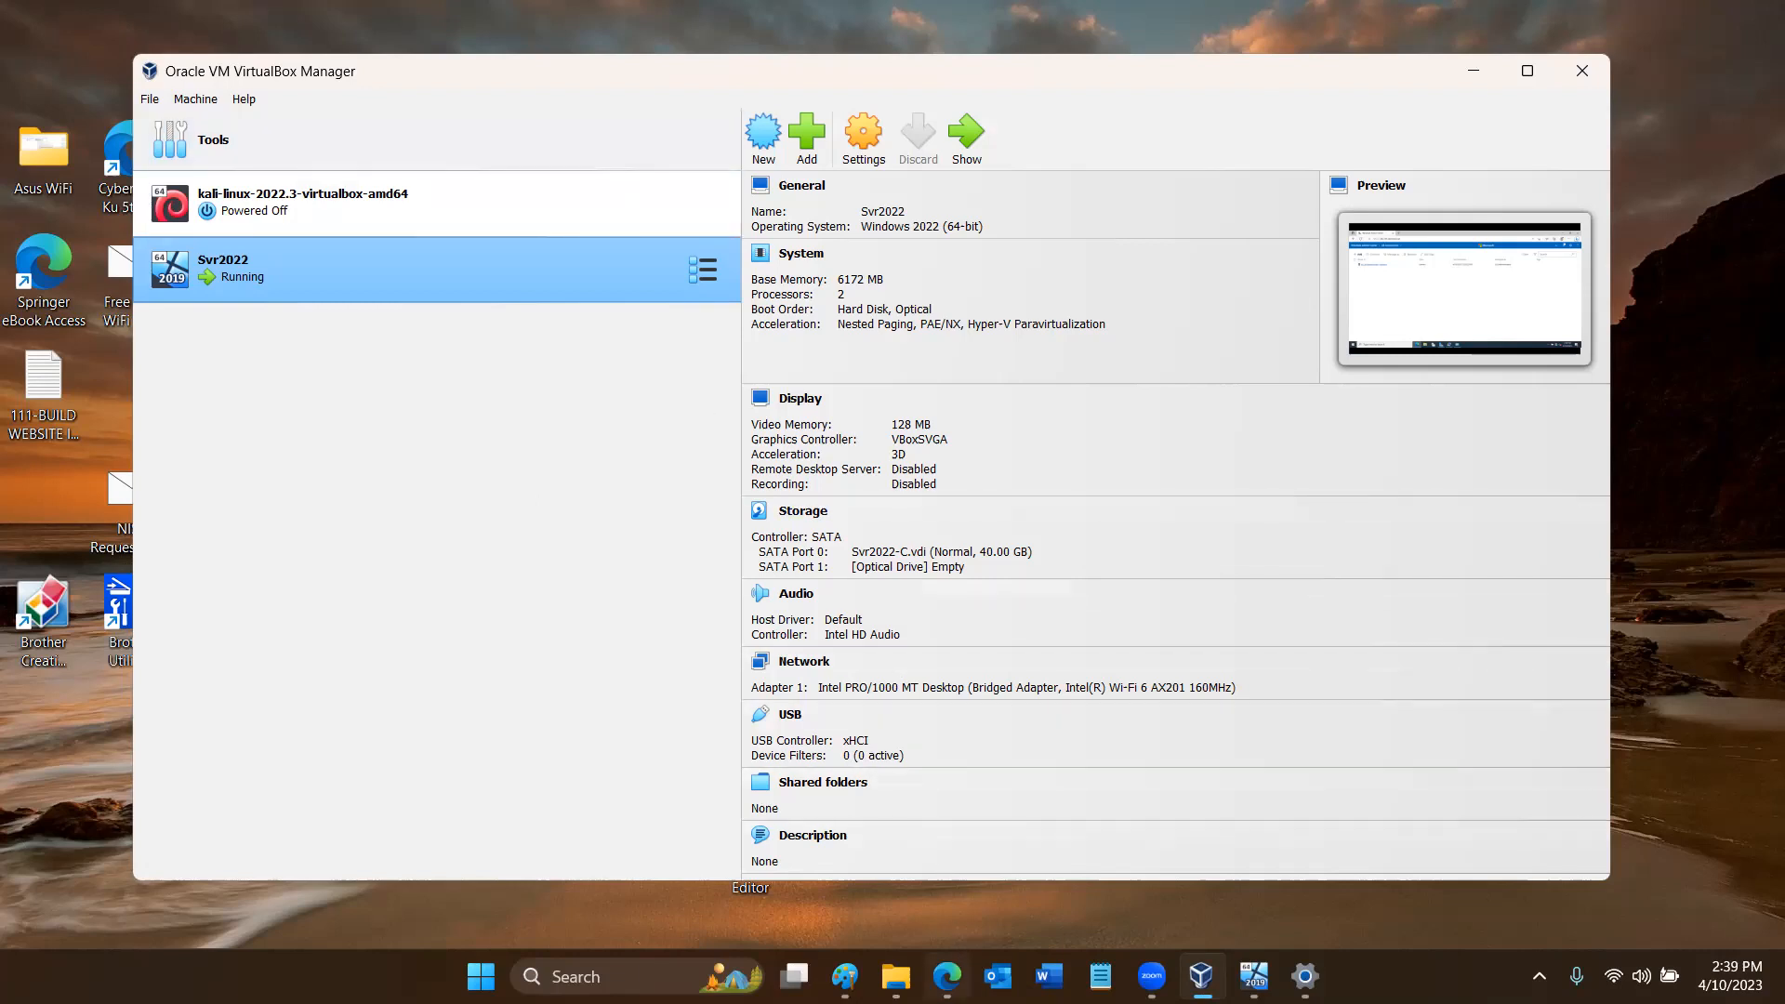
{"action": "left_click", "coordinate": [946, 976]}
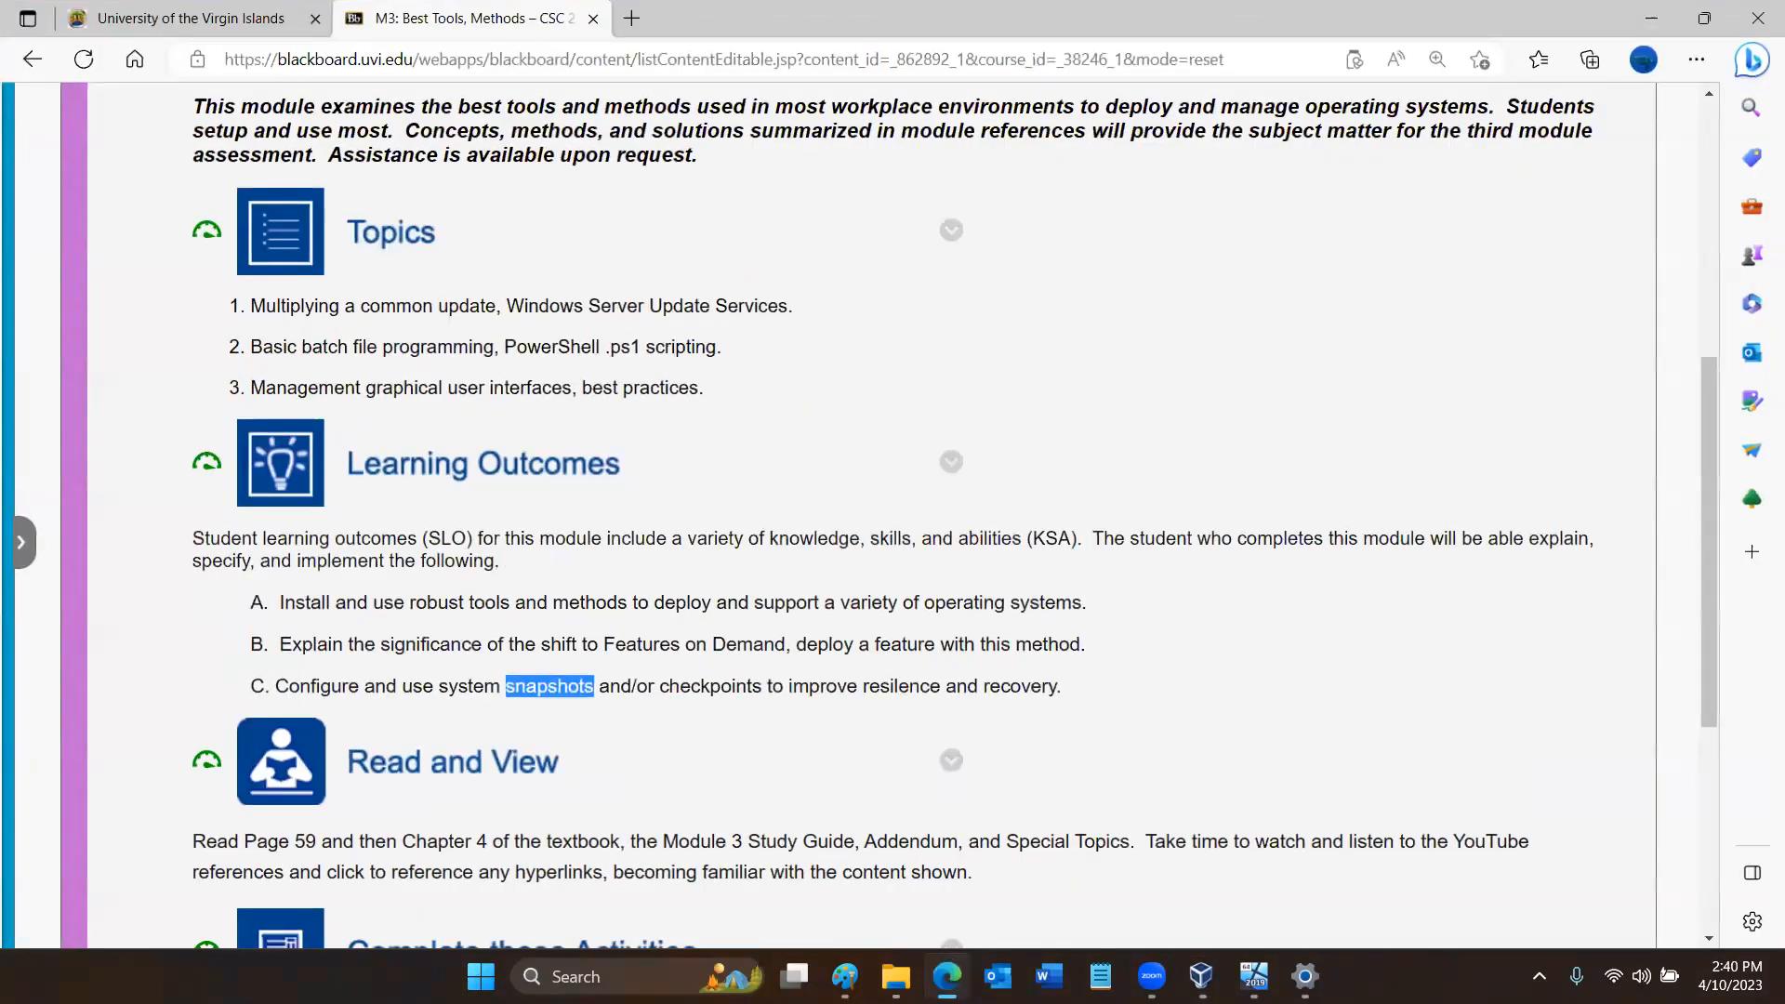
{"action": "double_click", "coordinate": [717, 688]}
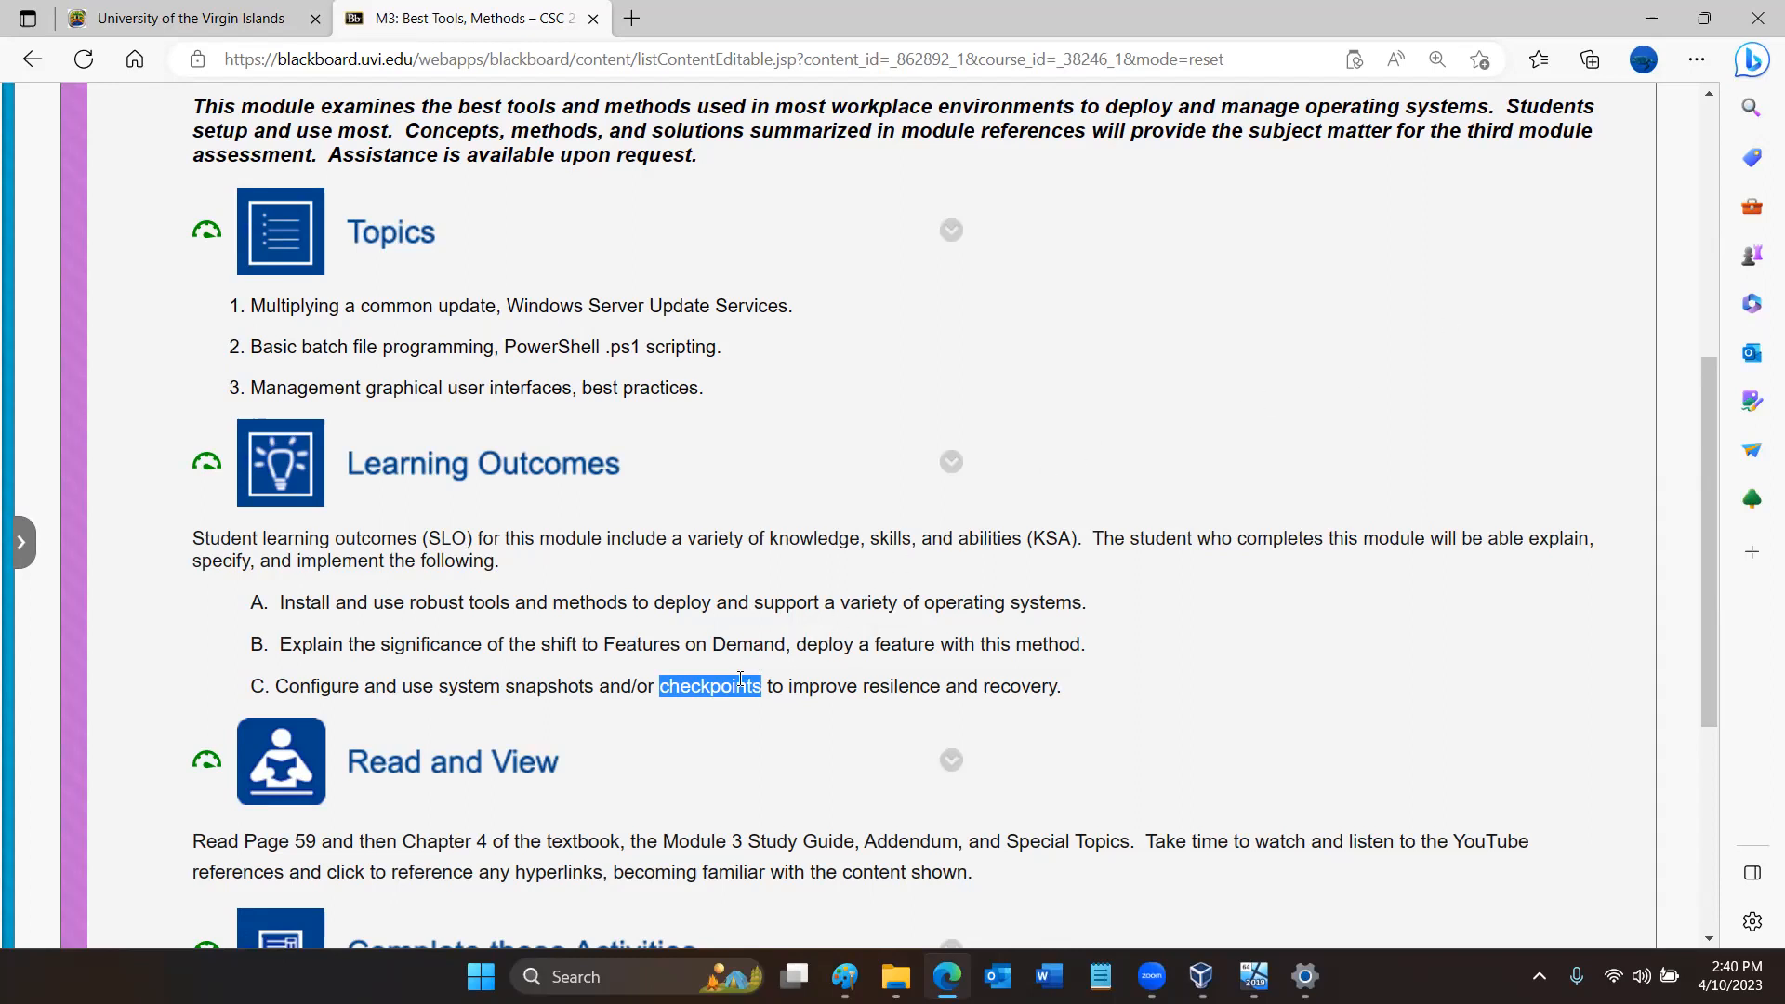
{"action": "left_click", "coordinate": [1662, 24]}
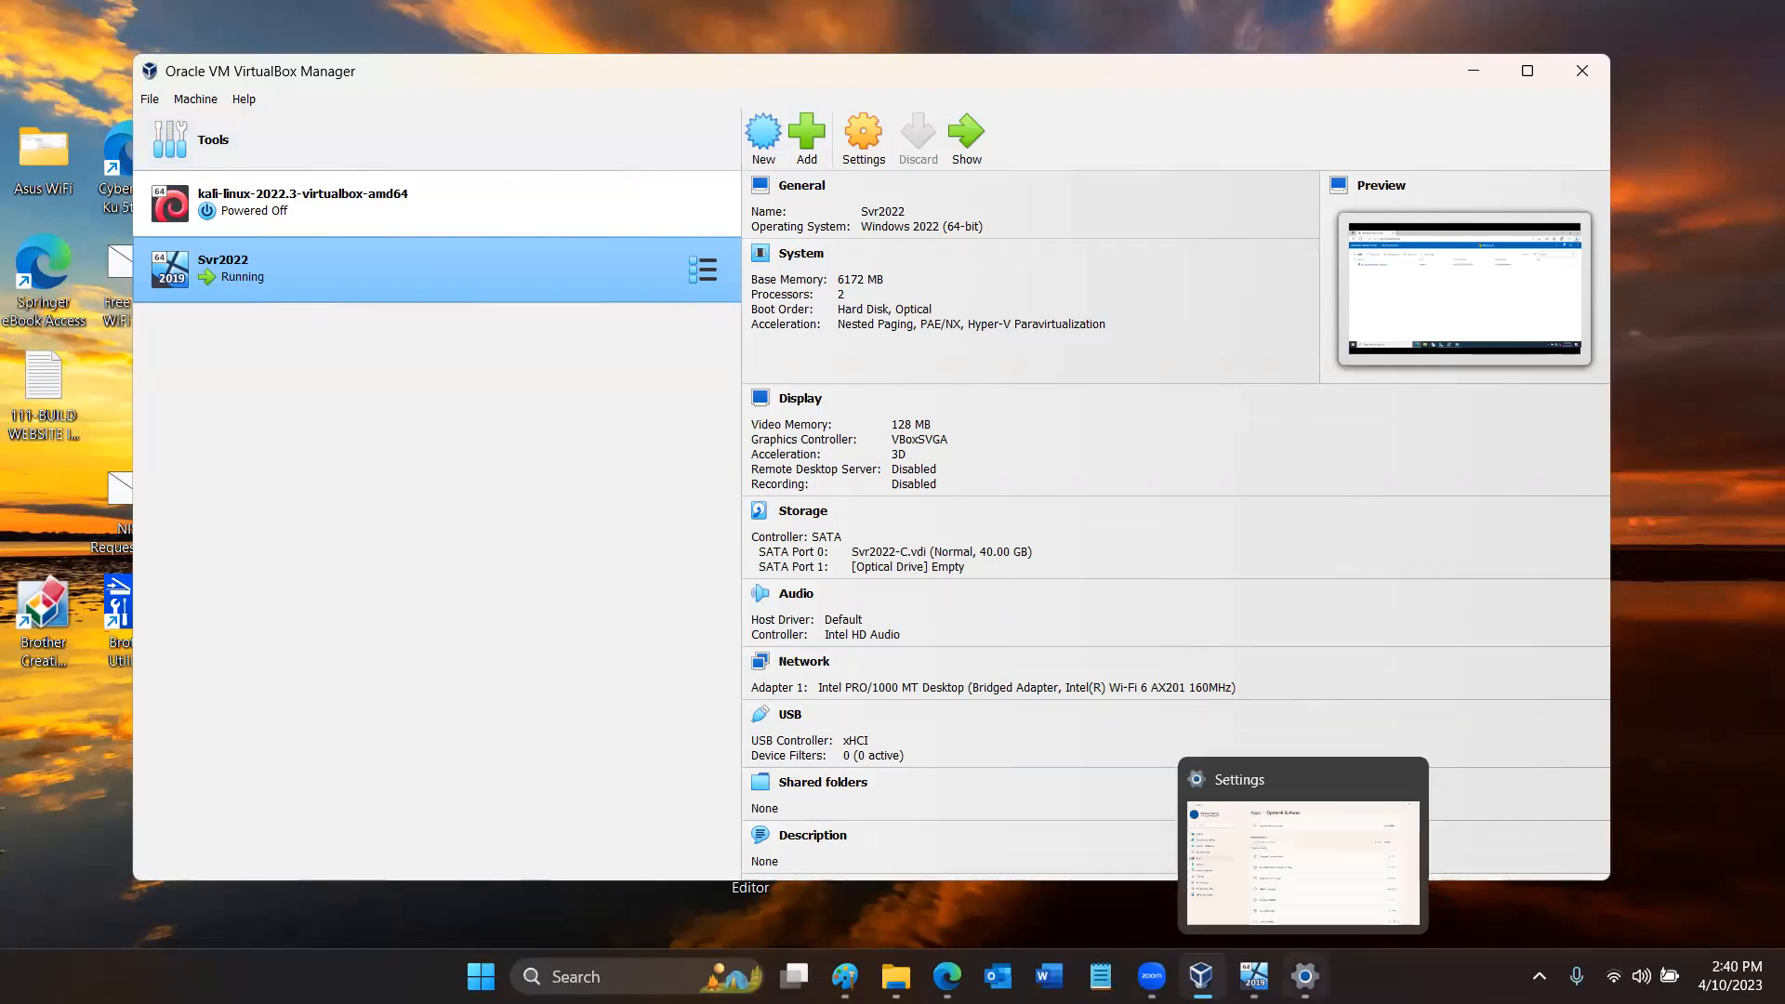
- Switch to the Svr2022 virtual machine, minimize Windows Admin Center, and open the network adapter options from the network settings
{"action": "left_click", "coordinate": [1254, 976]}
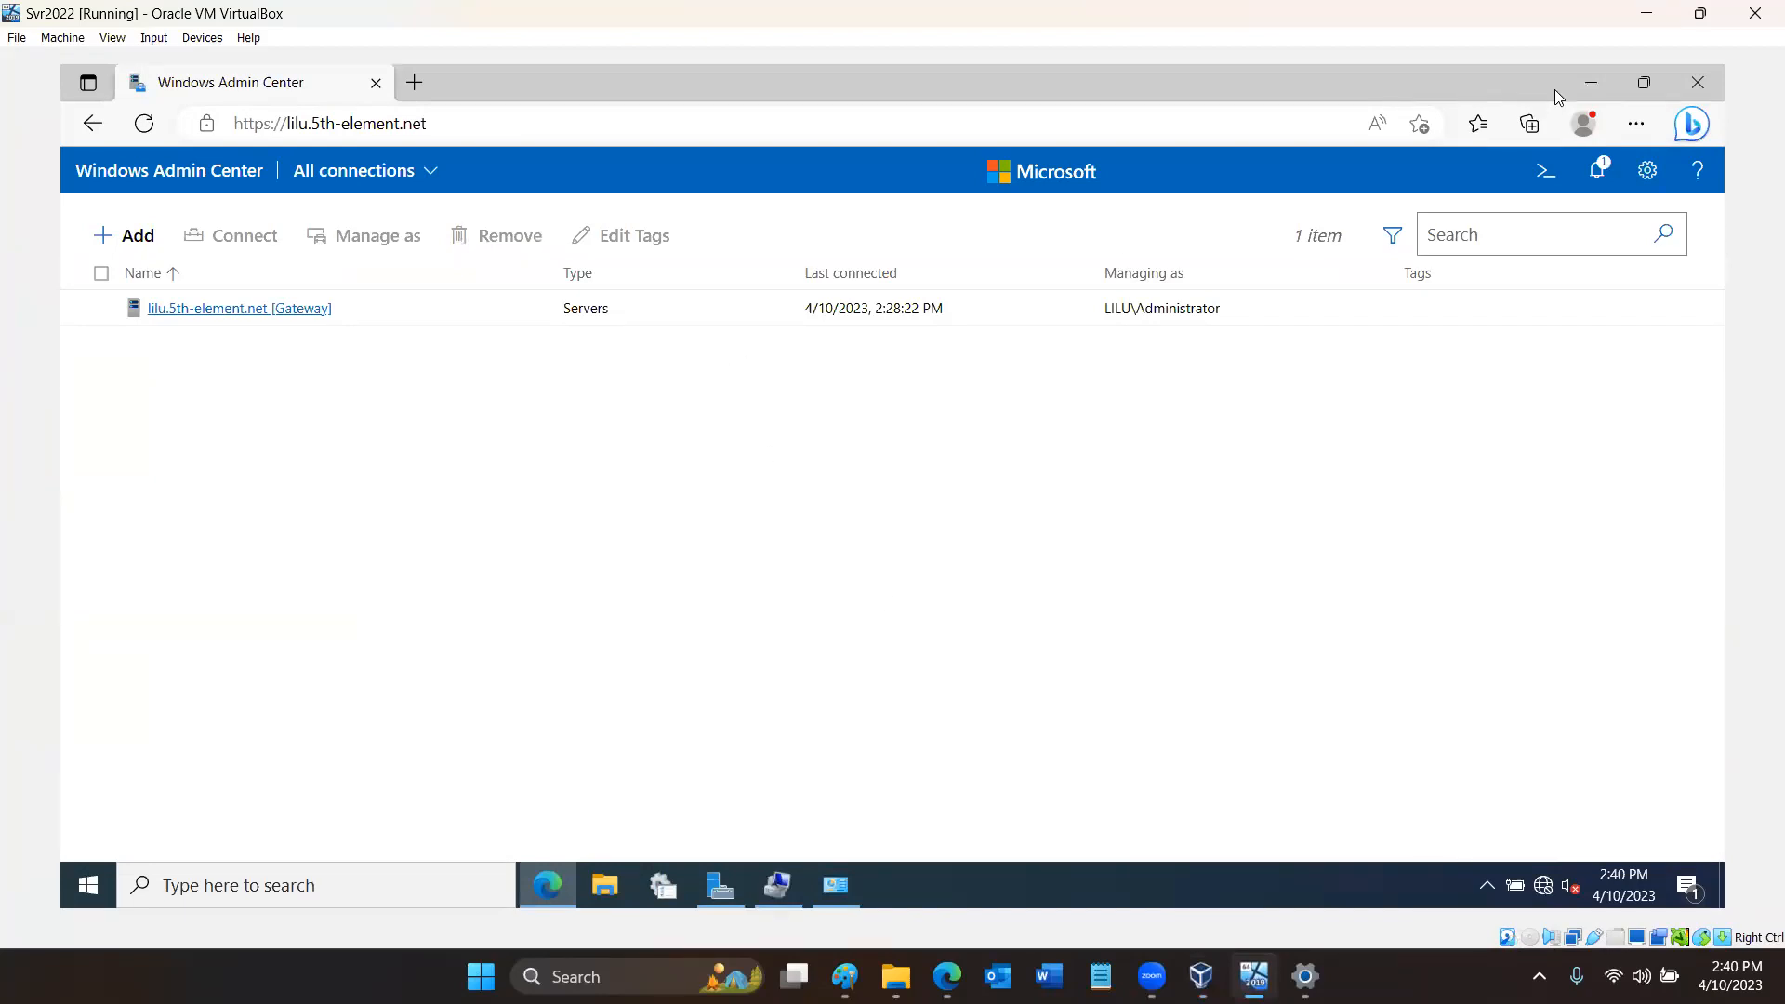
{"action": "left_click", "coordinate": [1590, 86]}
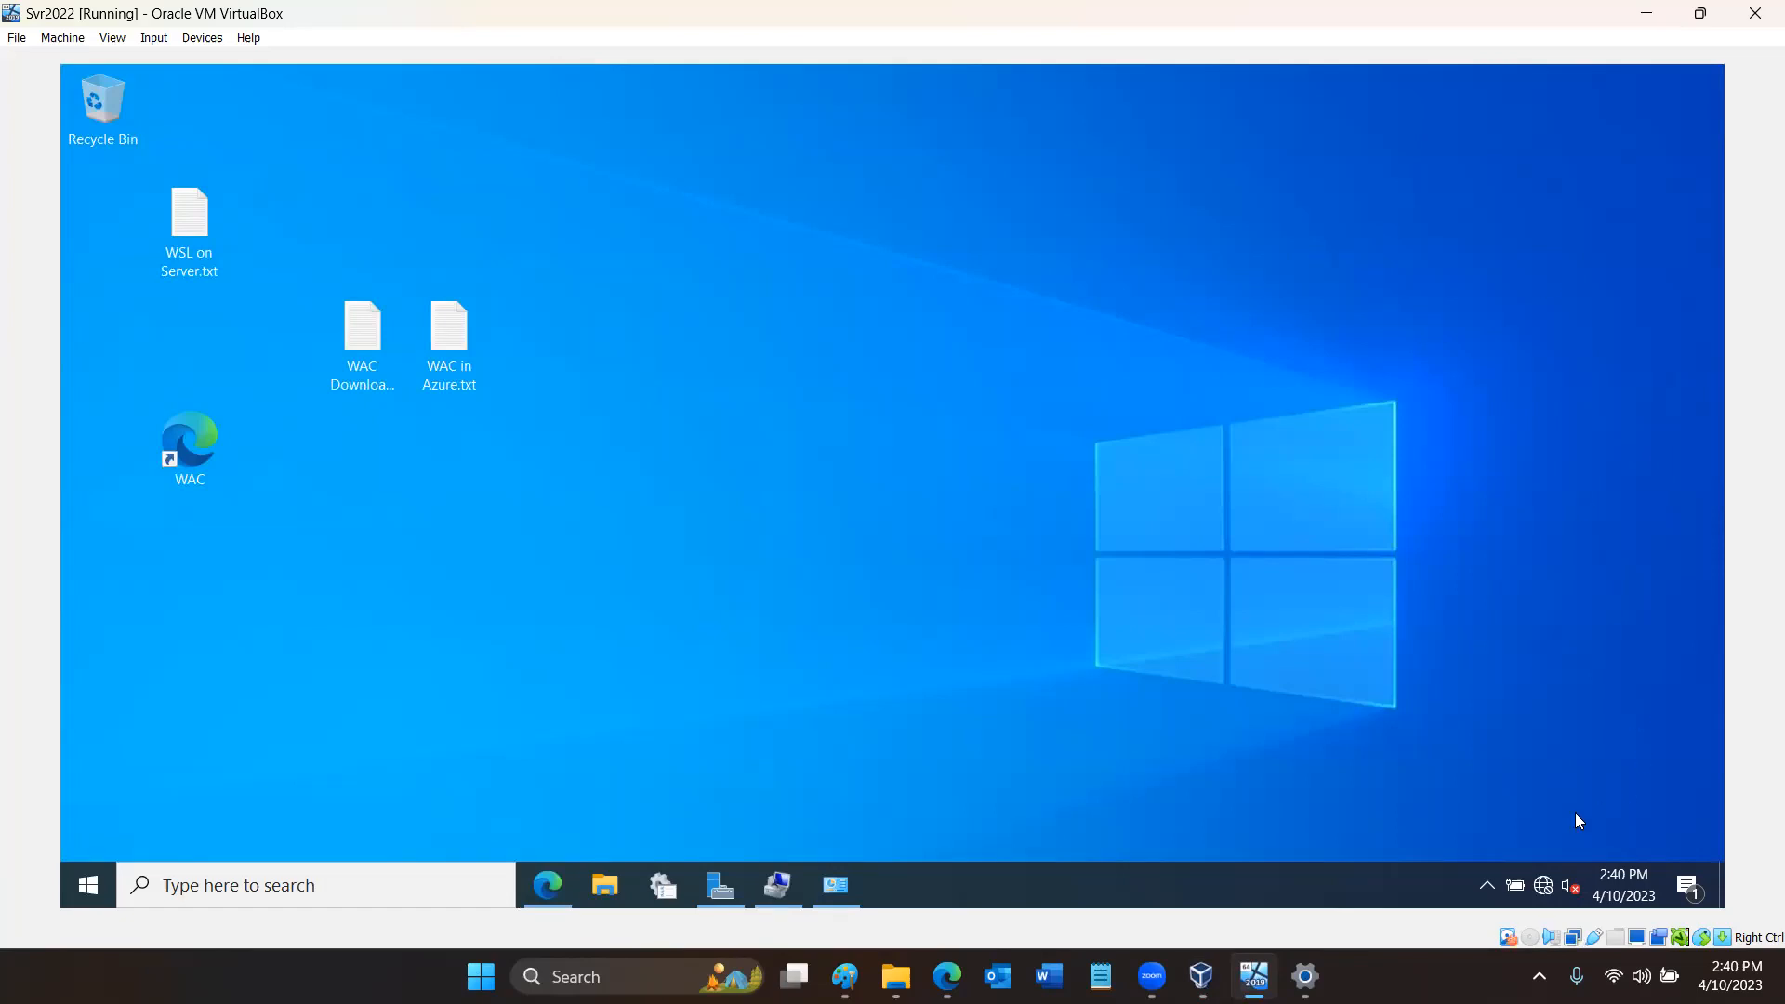
{"action": "left_click", "coordinate": [1544, 884]}
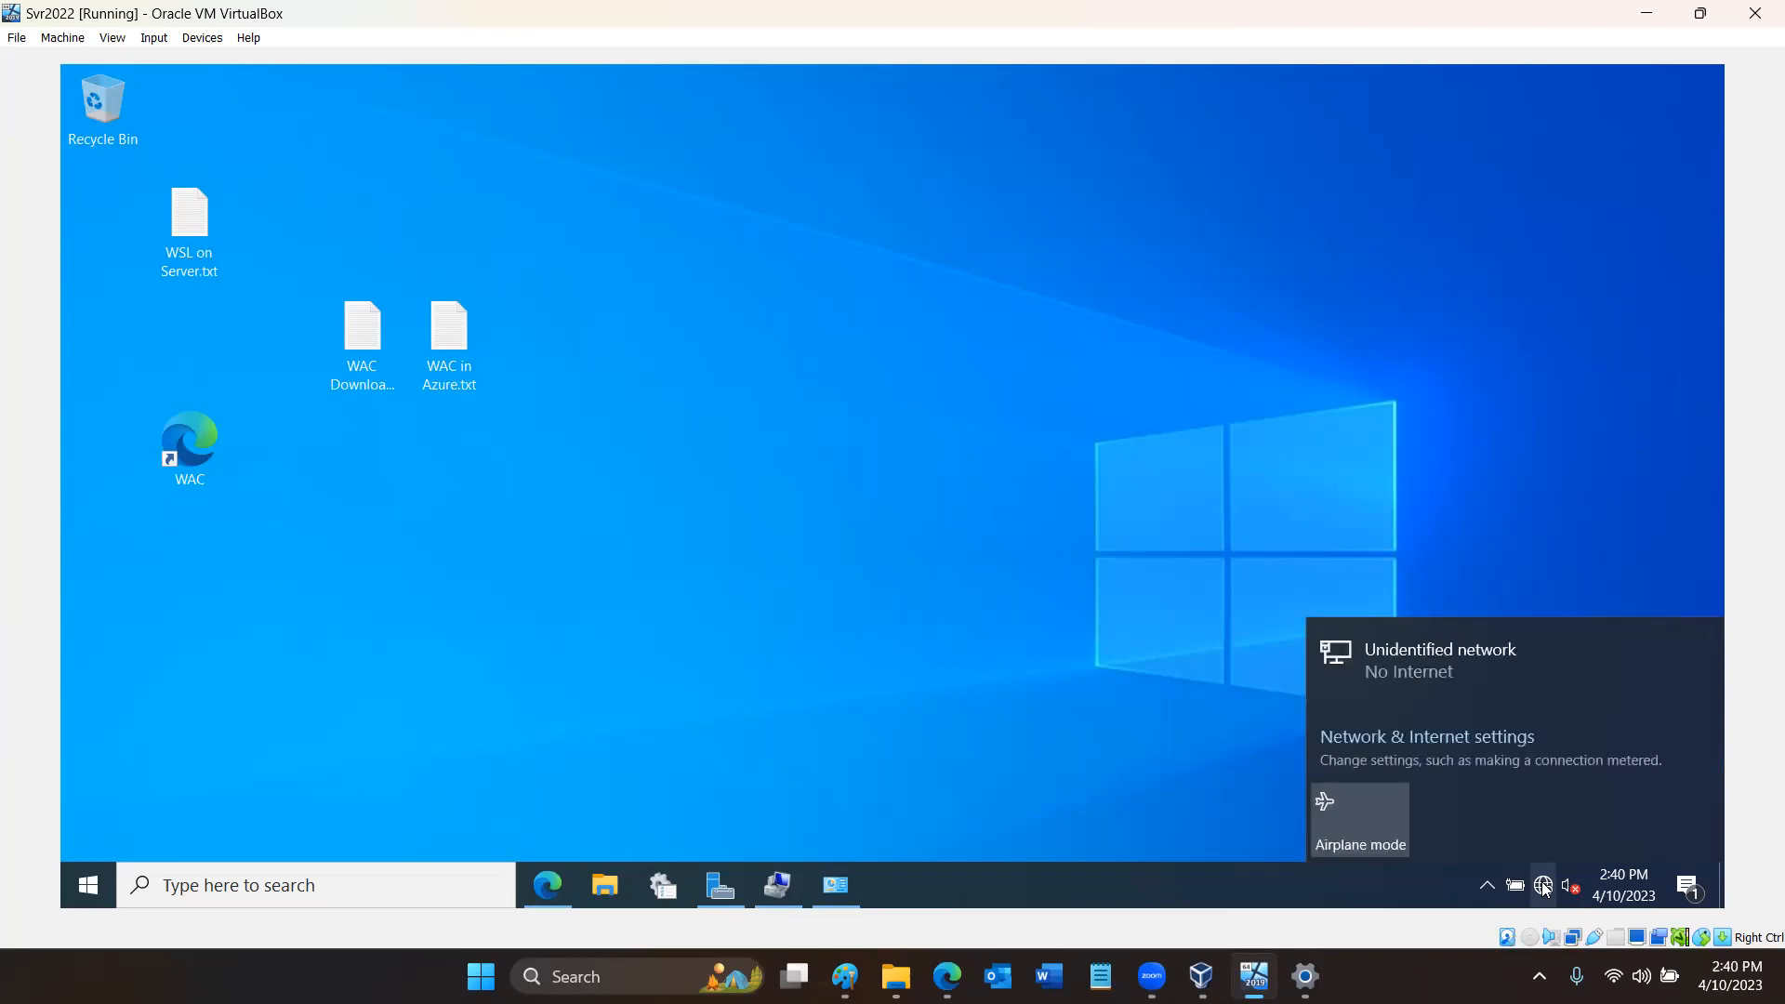
{"action": "left_click", "coordinate": [1400, 744]}
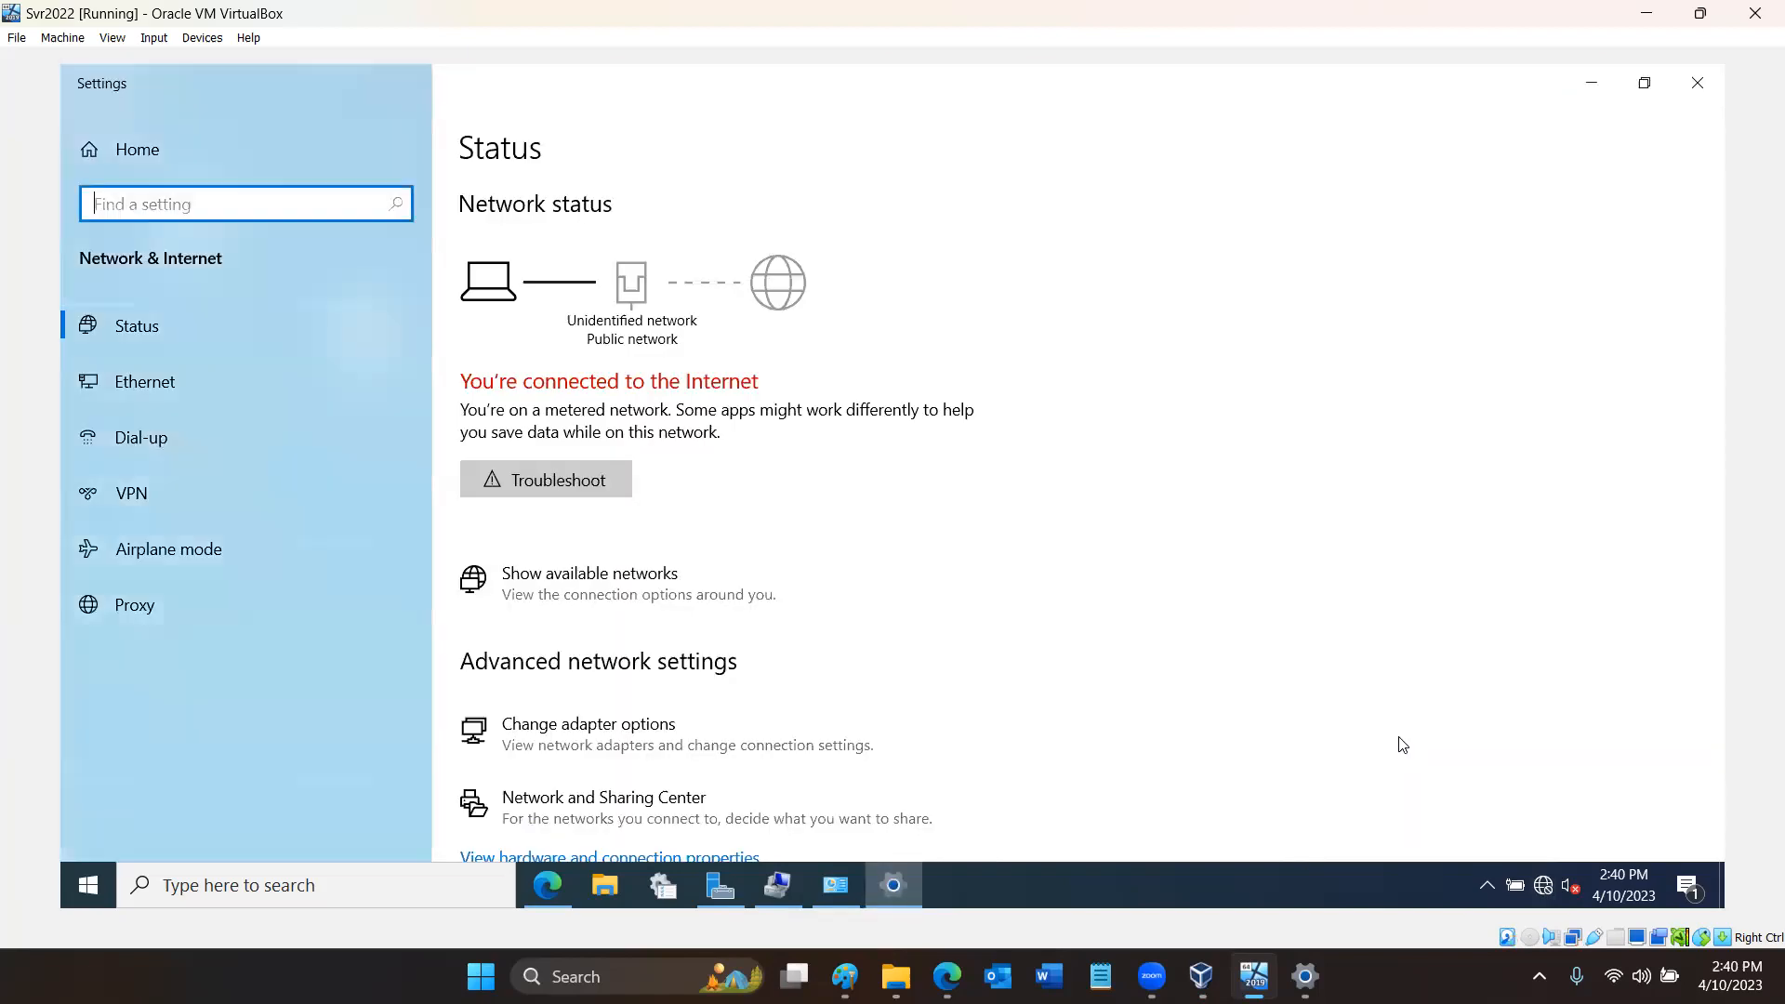
{"action": "left_click", "coordinate": [640, 732]}
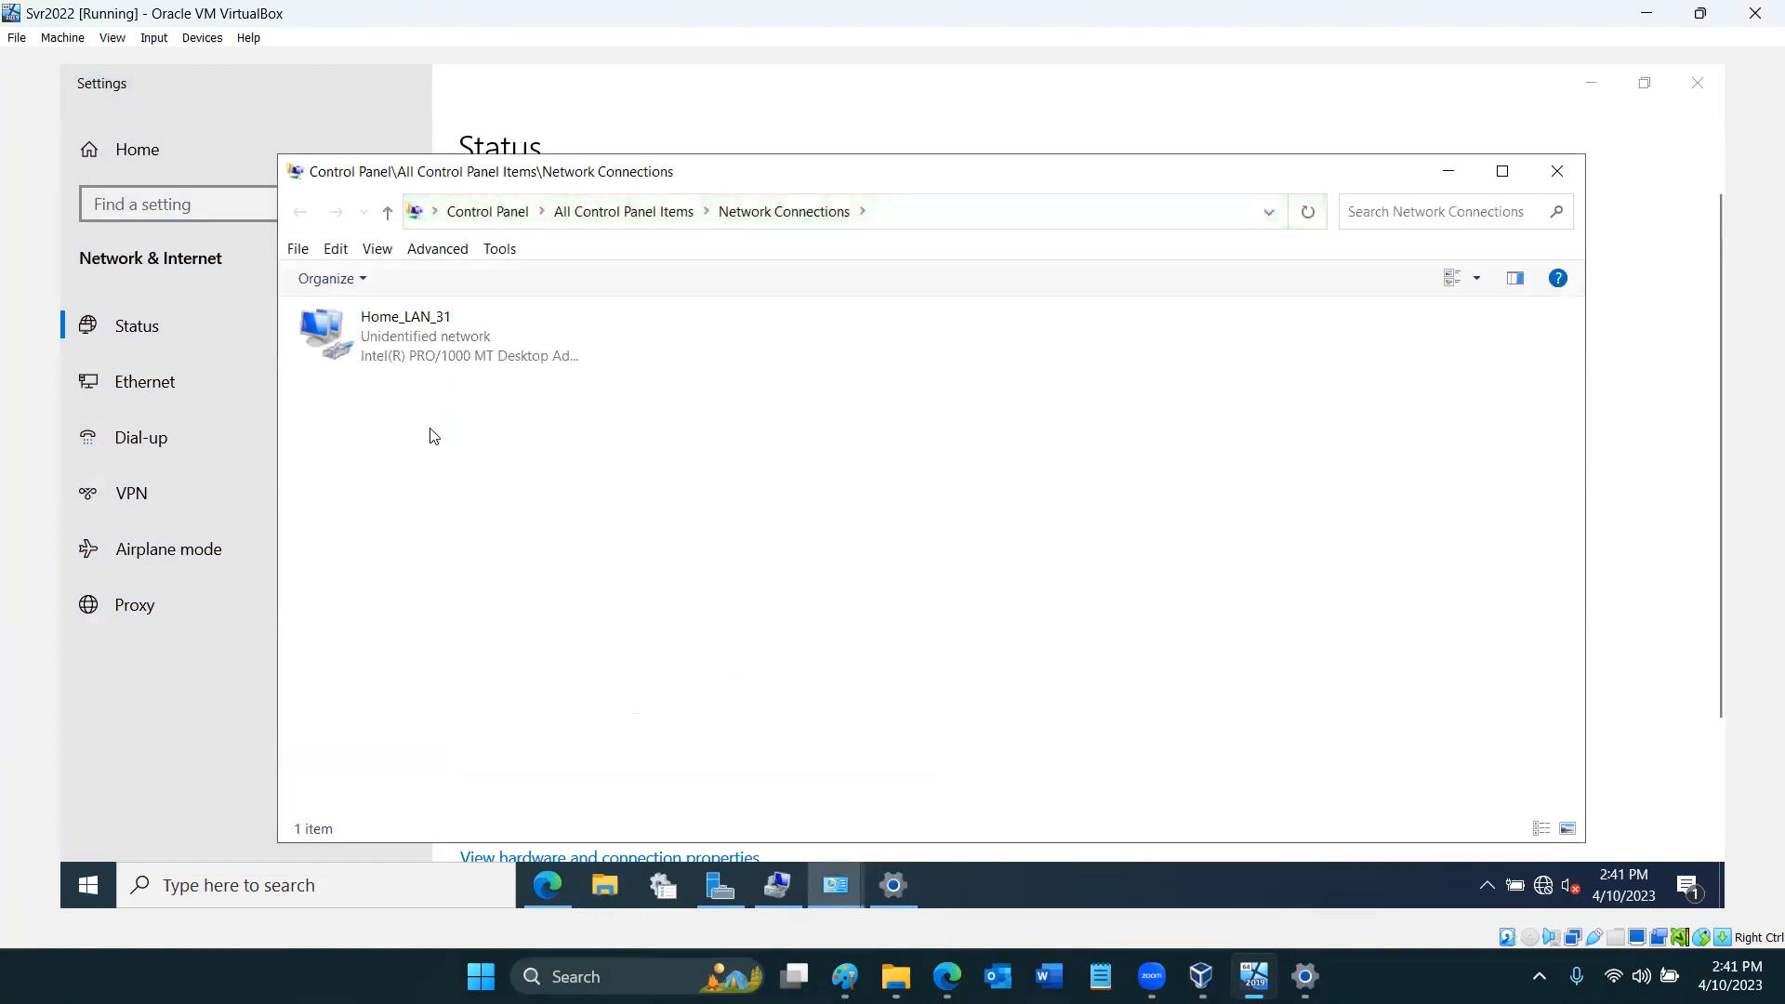
- Open the Internet Protocol Version 4 (TCP/IPv4) properties of the Home_LAN_31 adapter
{"action": "left_click", "coordinate": [423, 342]}
{"action": "double_click", "coordinate": [422, 340]}
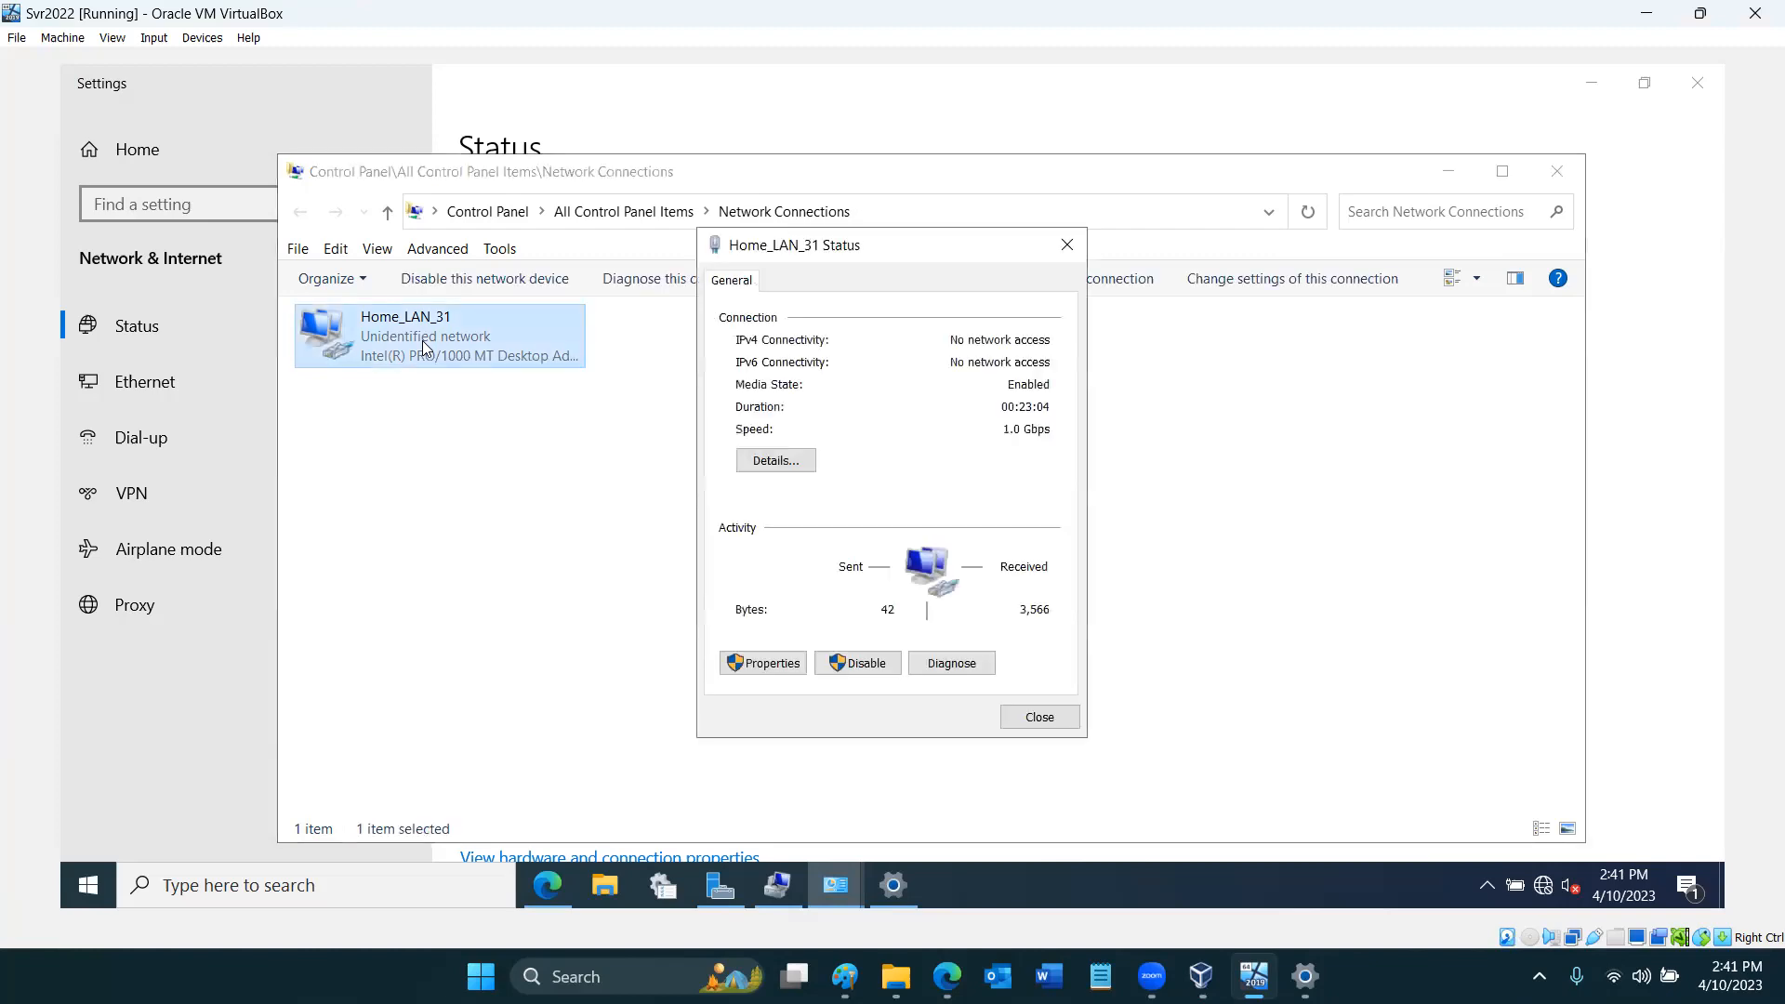
{"action": "left_click", "coordinate": [760, 663]}
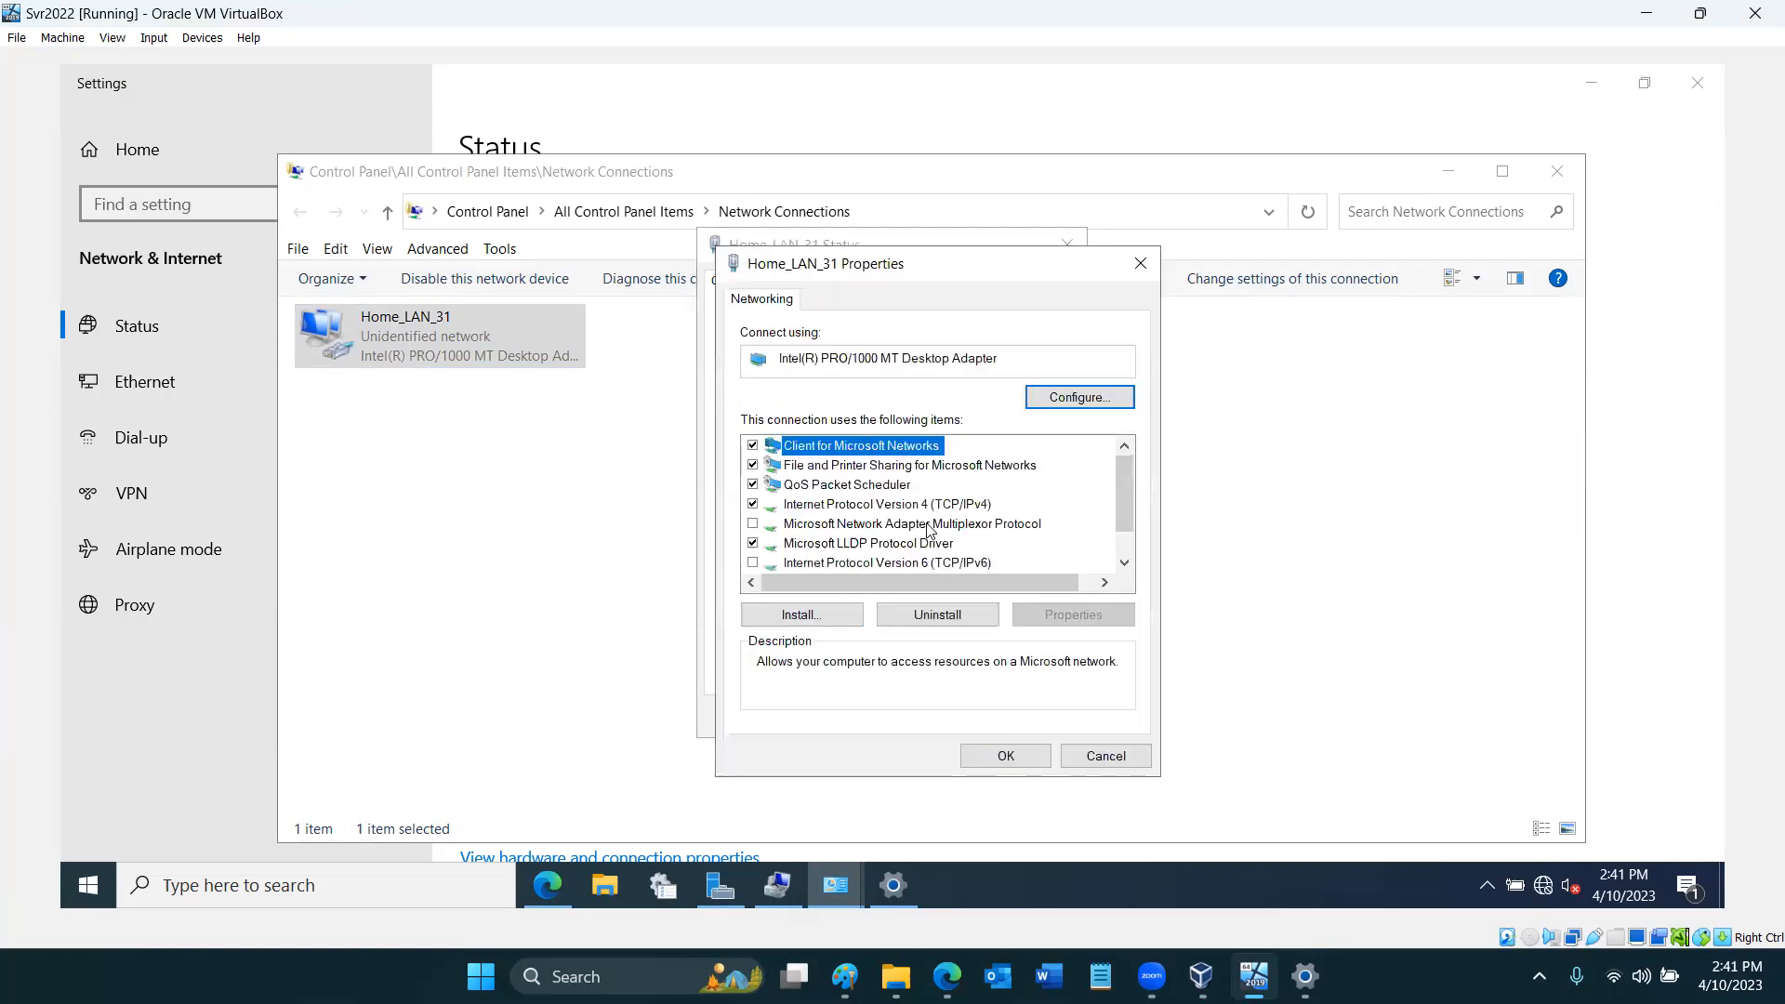
{"action": "double_click", "coordinate": [930, 507]}
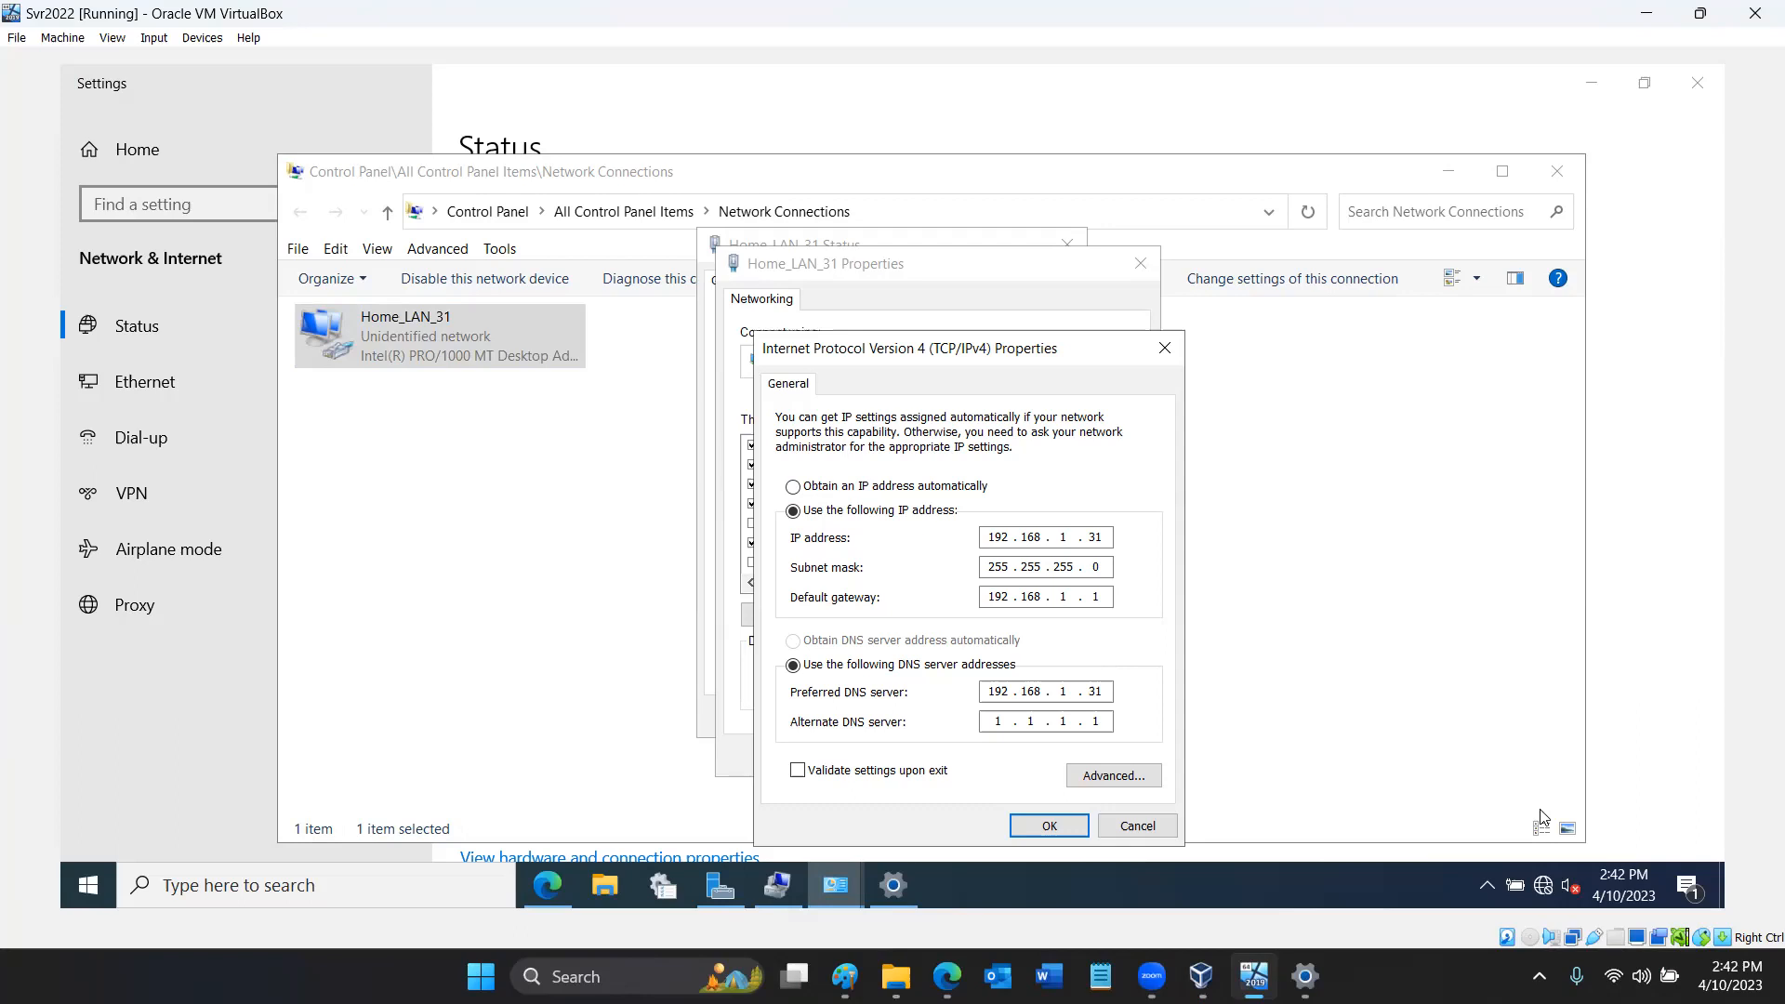
- Cancel the IPv4 properties, close the Home_LAN_31 dialogs, minimize Network Connections, and close Settings
{"action": "mouse_move", "coordinate": [1549, 883]}
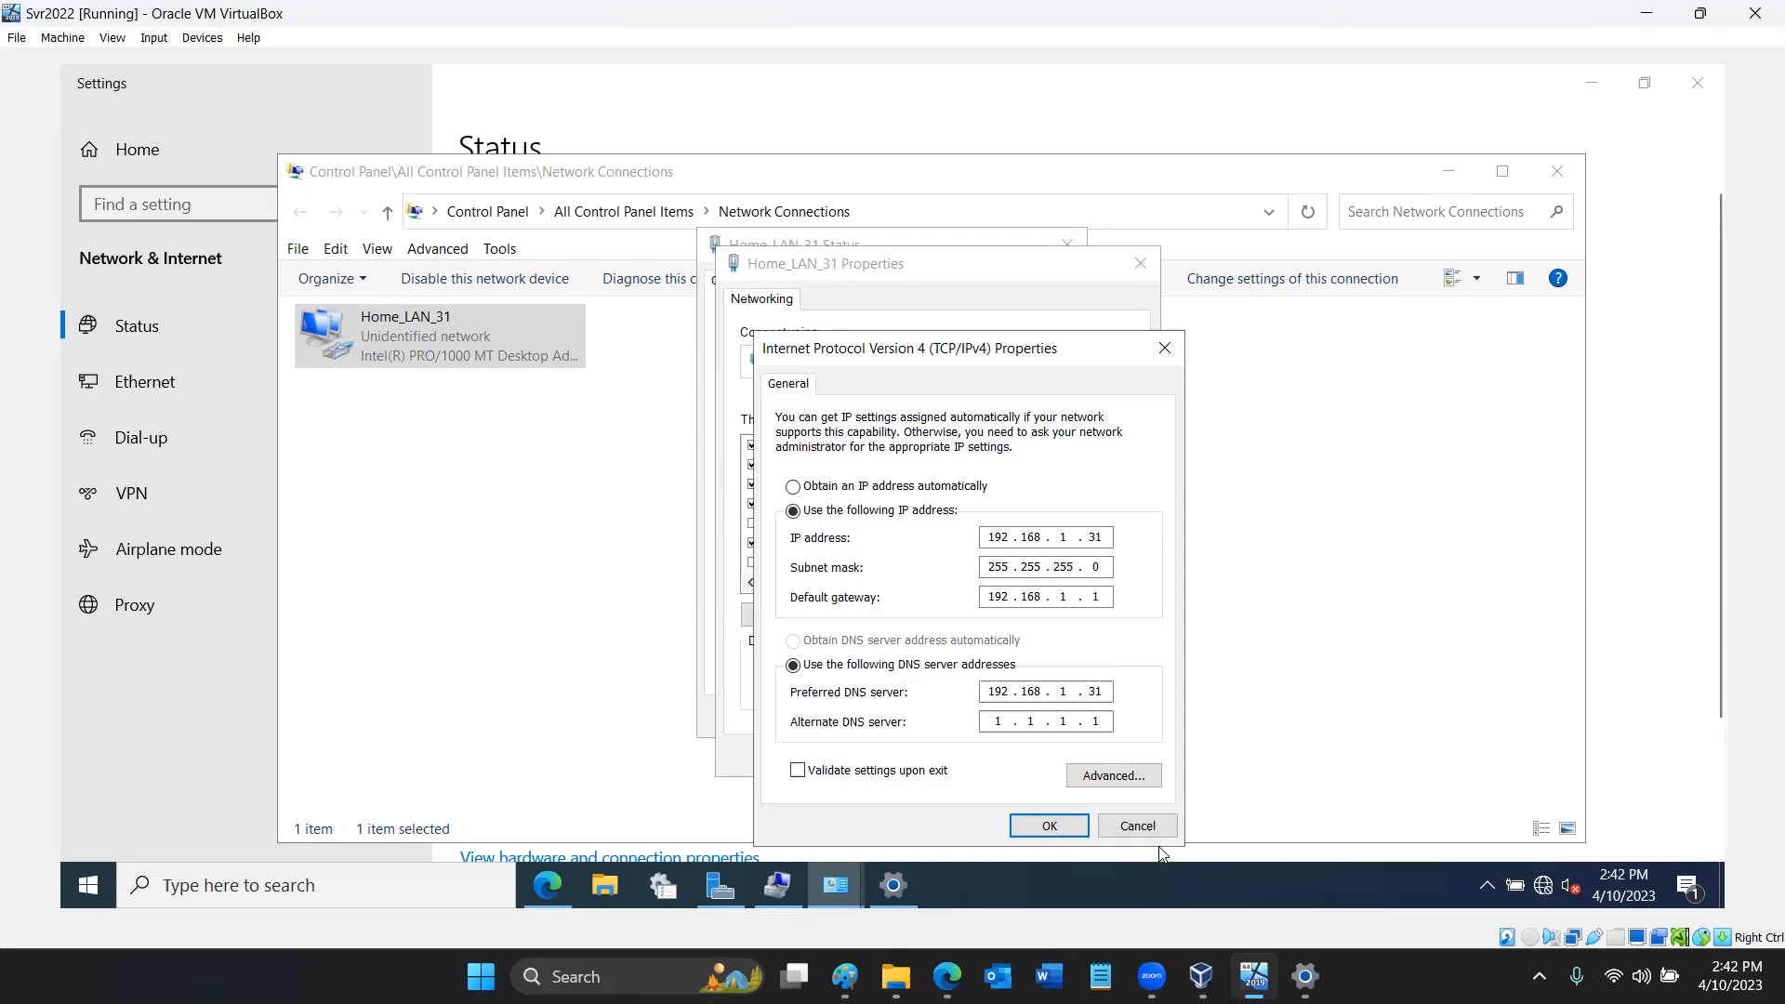
{"action": "left_click", "coordinate": [1138, 827]}
{"action": "left_click", "coordinate": [1111, 760]}
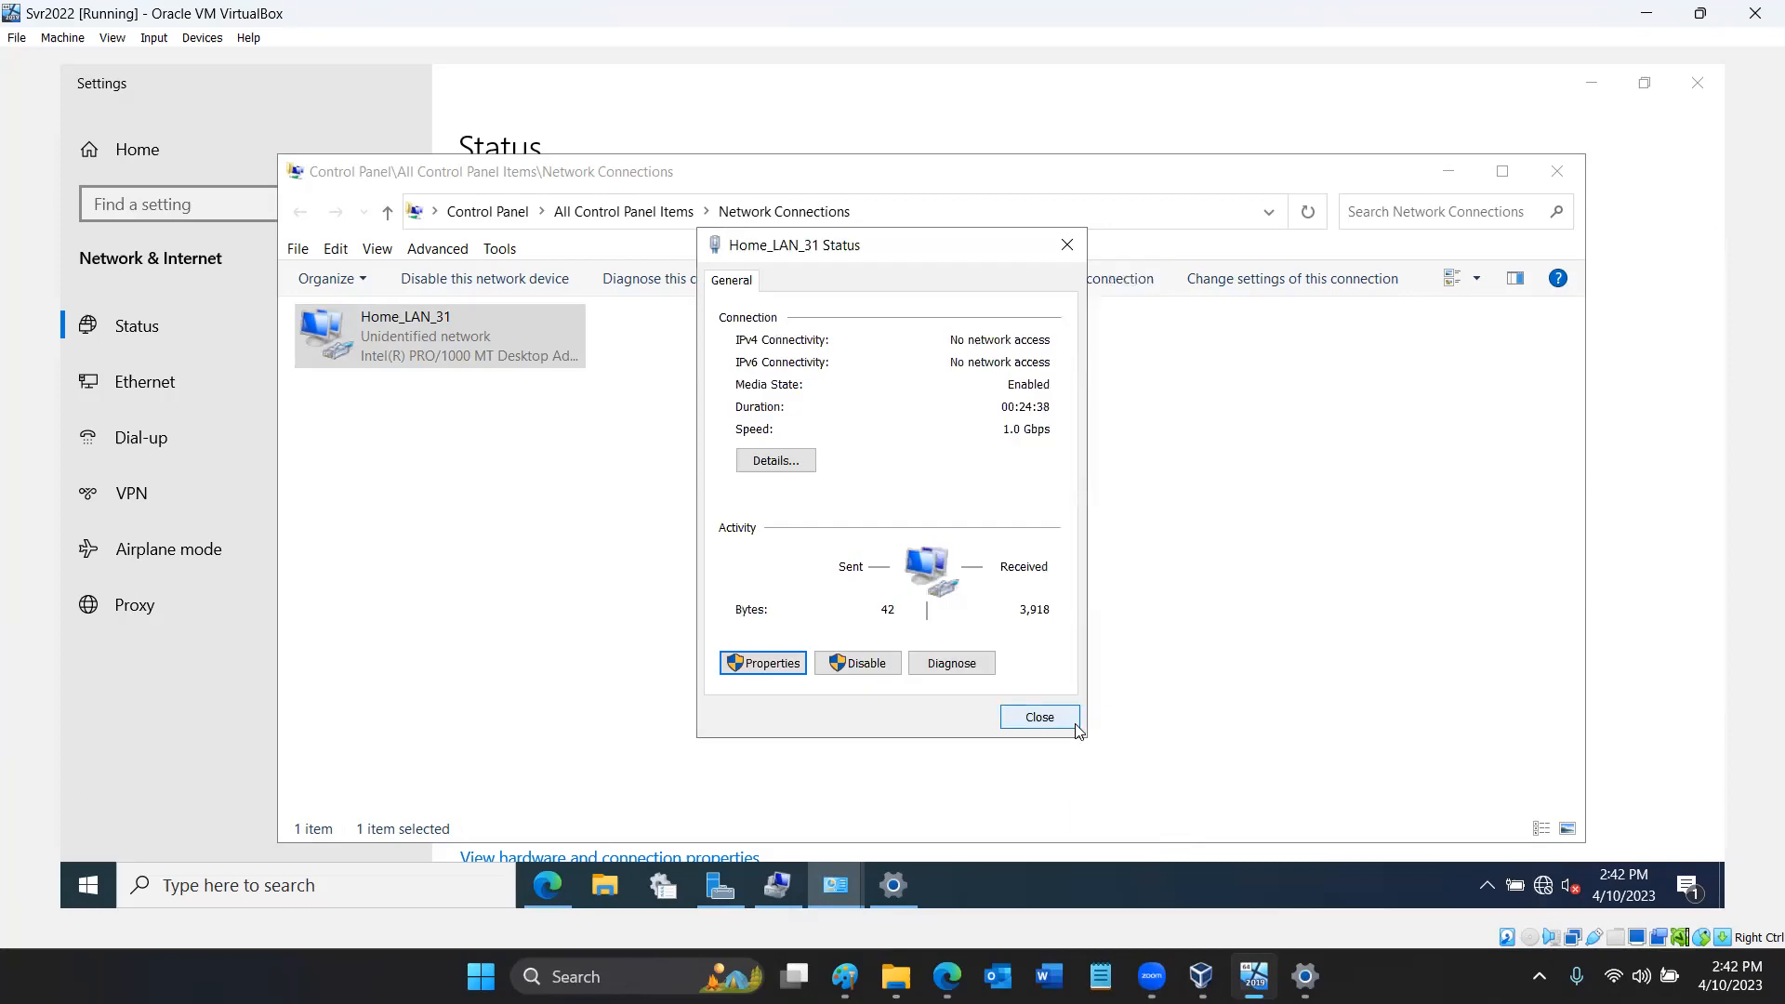
{"action": "left_click", "coordinate": [1078, 731]}
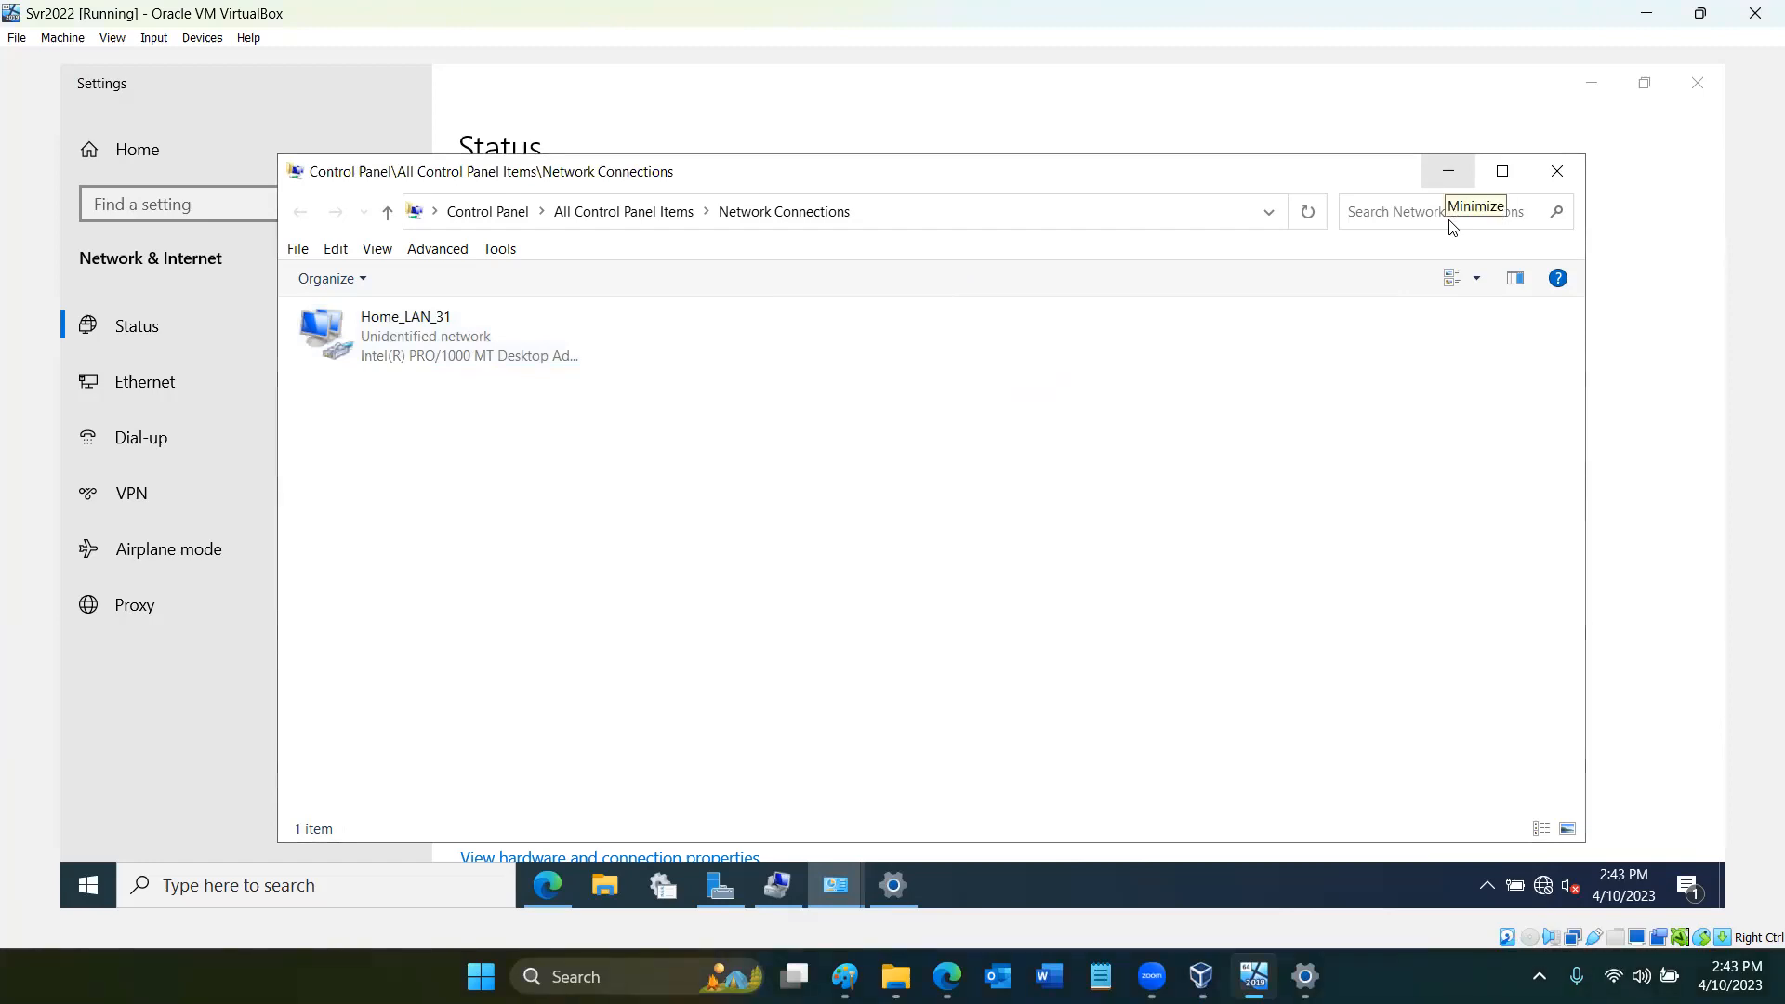
{"action": "left_click", "coordinate": [1447, 171]}
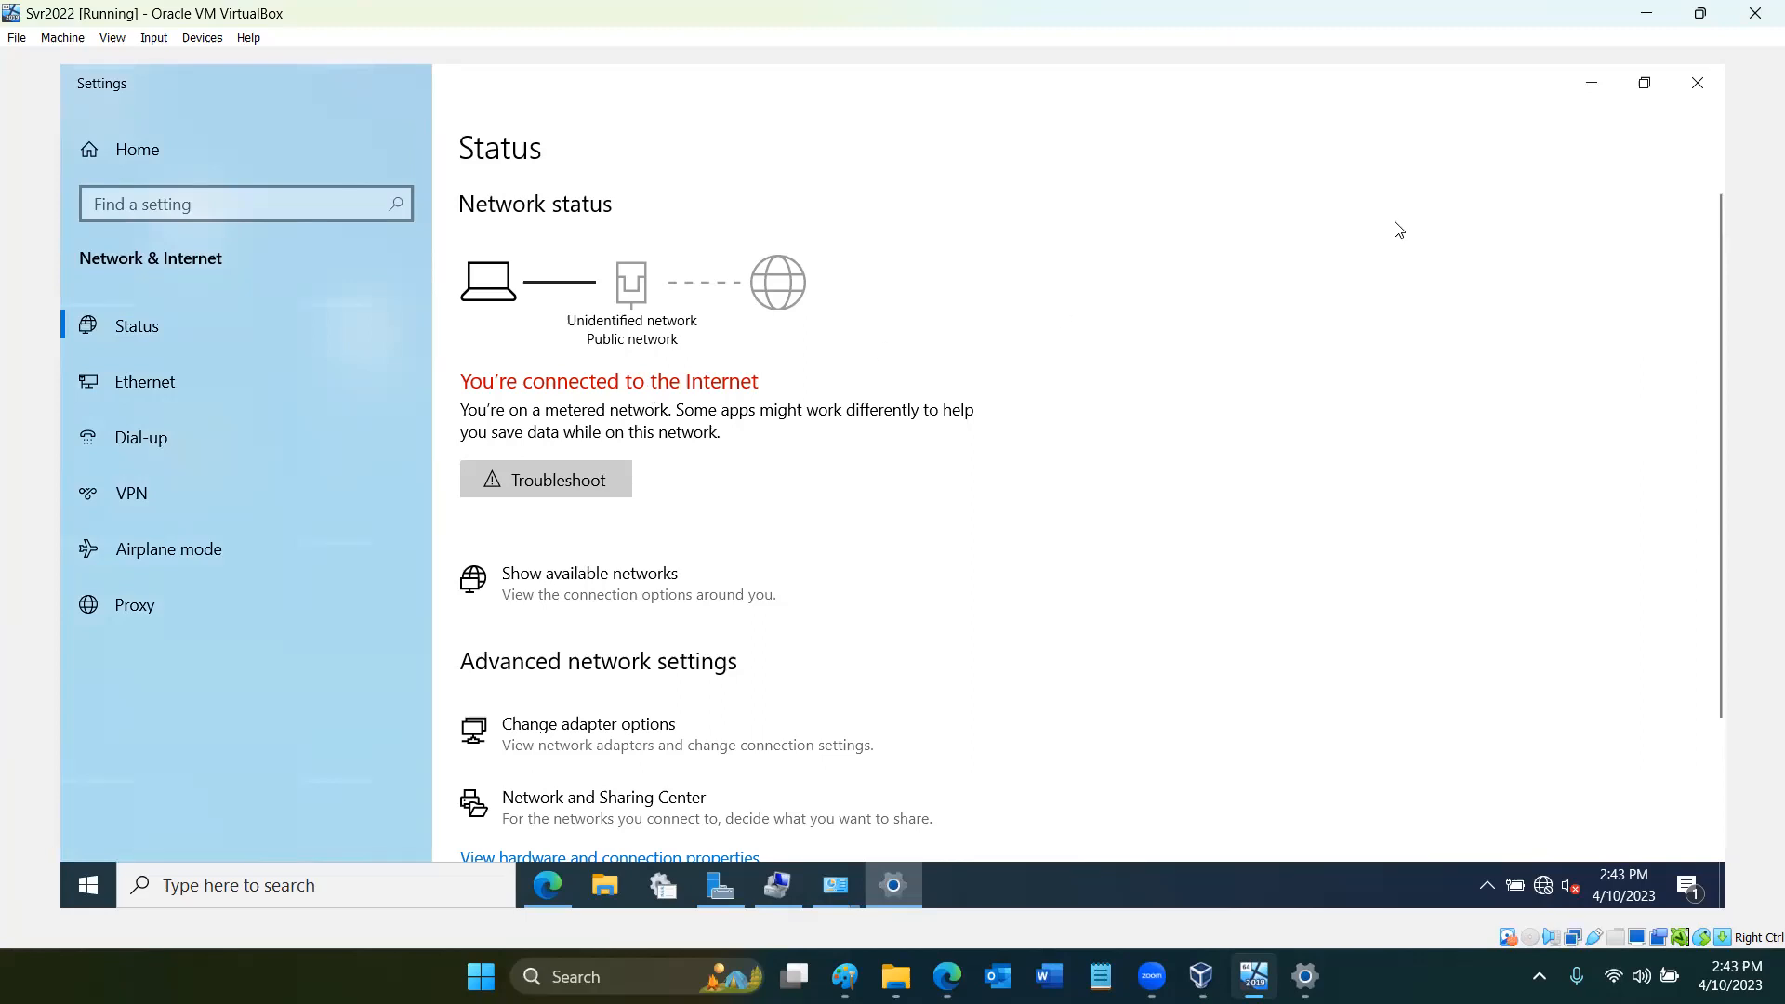
{"action": "left_click", "coordinate": [1696, 84]}
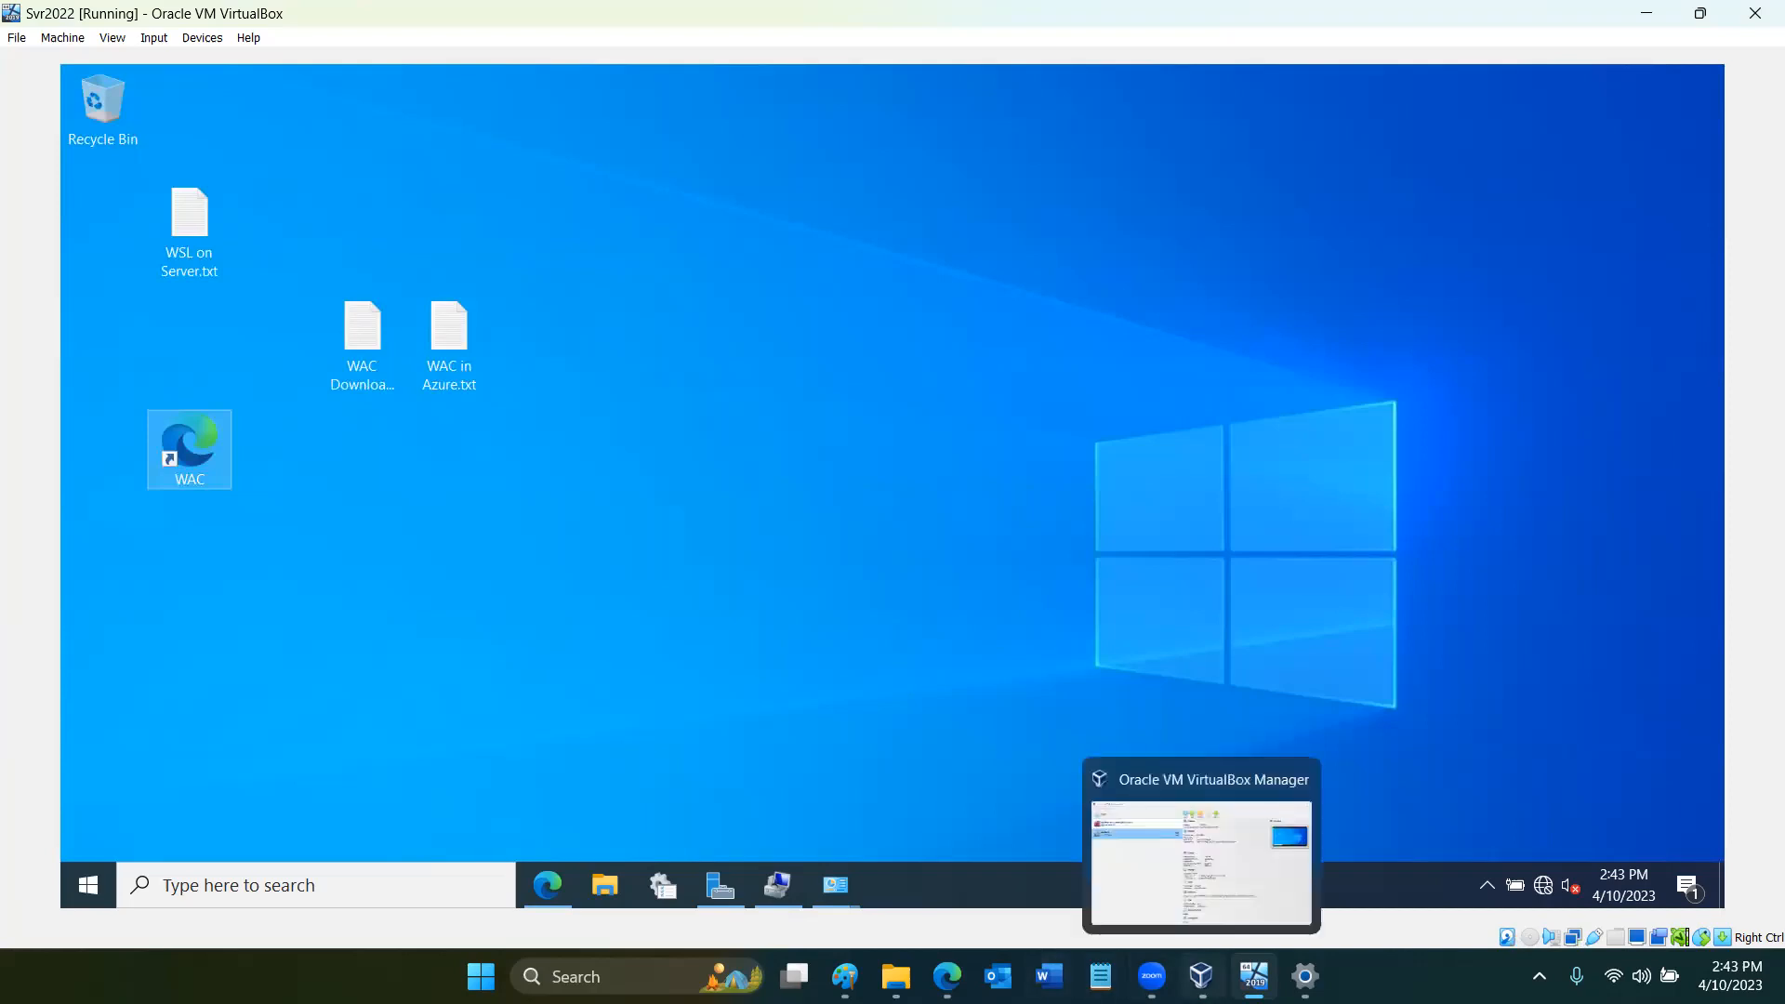
- Switch to VirtualBox Manager and examine the list of pages available under Tools
{"action": "left_click", "coordinate": [1201, 976]}
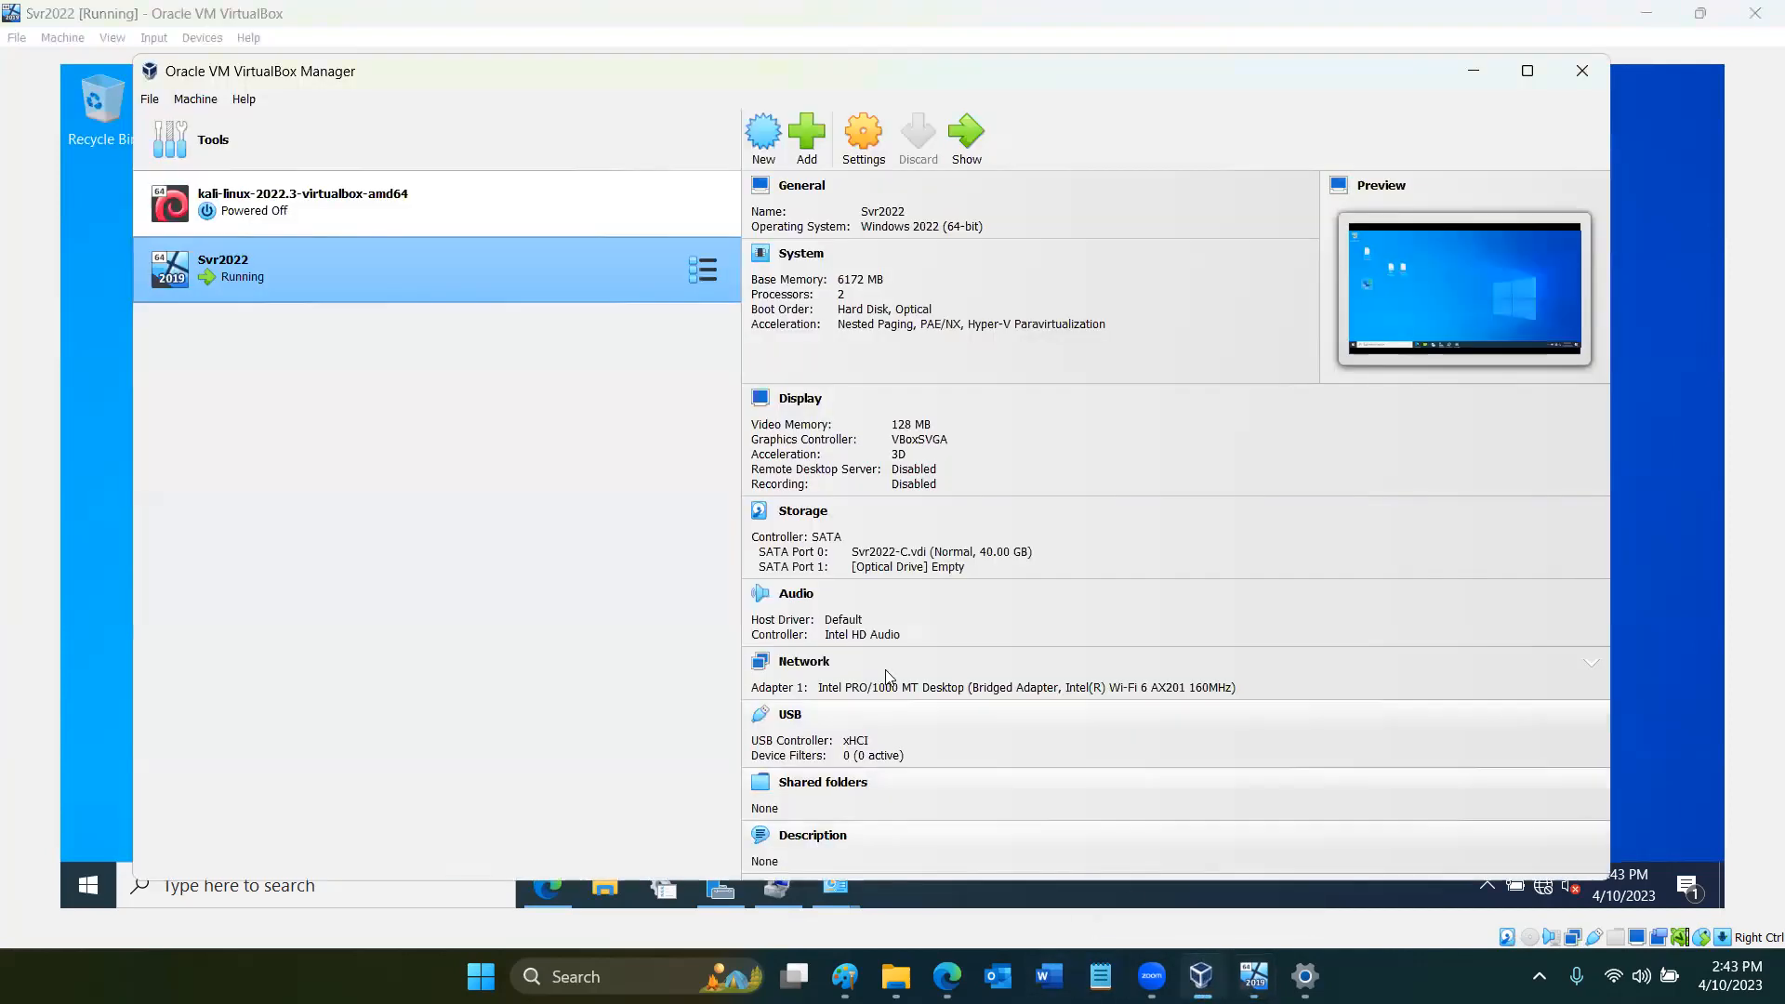
{"action": "left_click", "coordinate": [301, 143]}
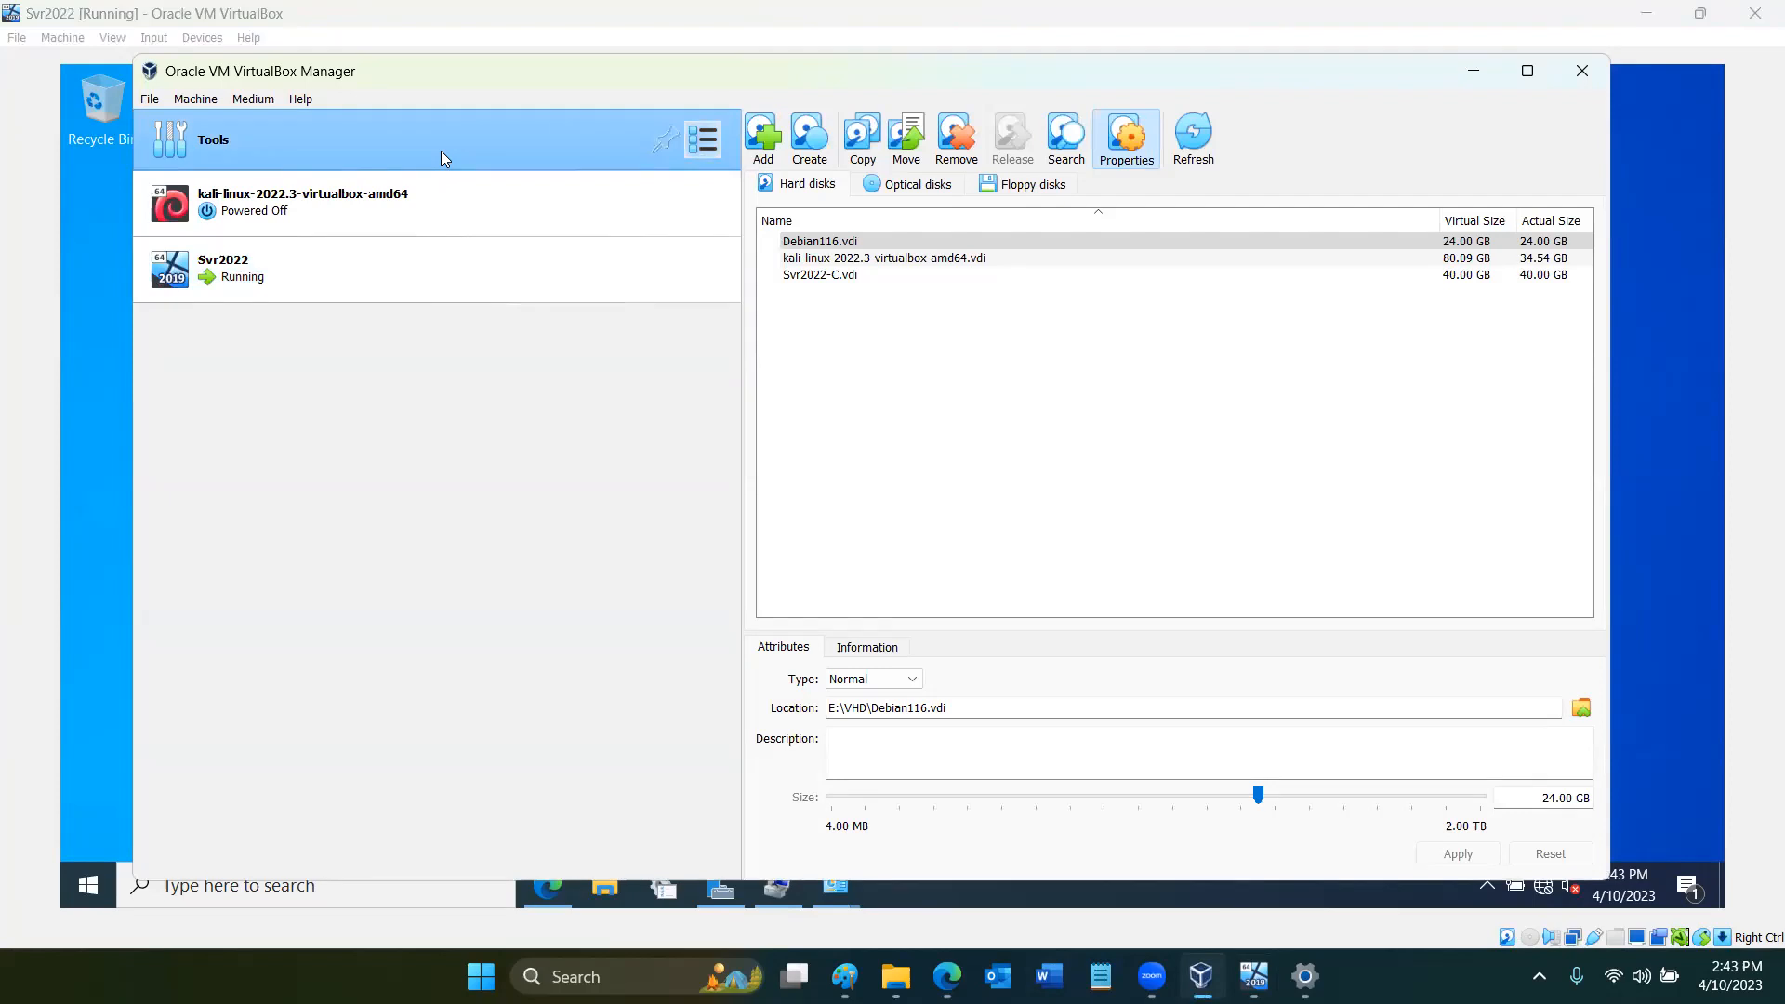
{"action": "left_click", "coordinate": [702, 140]}
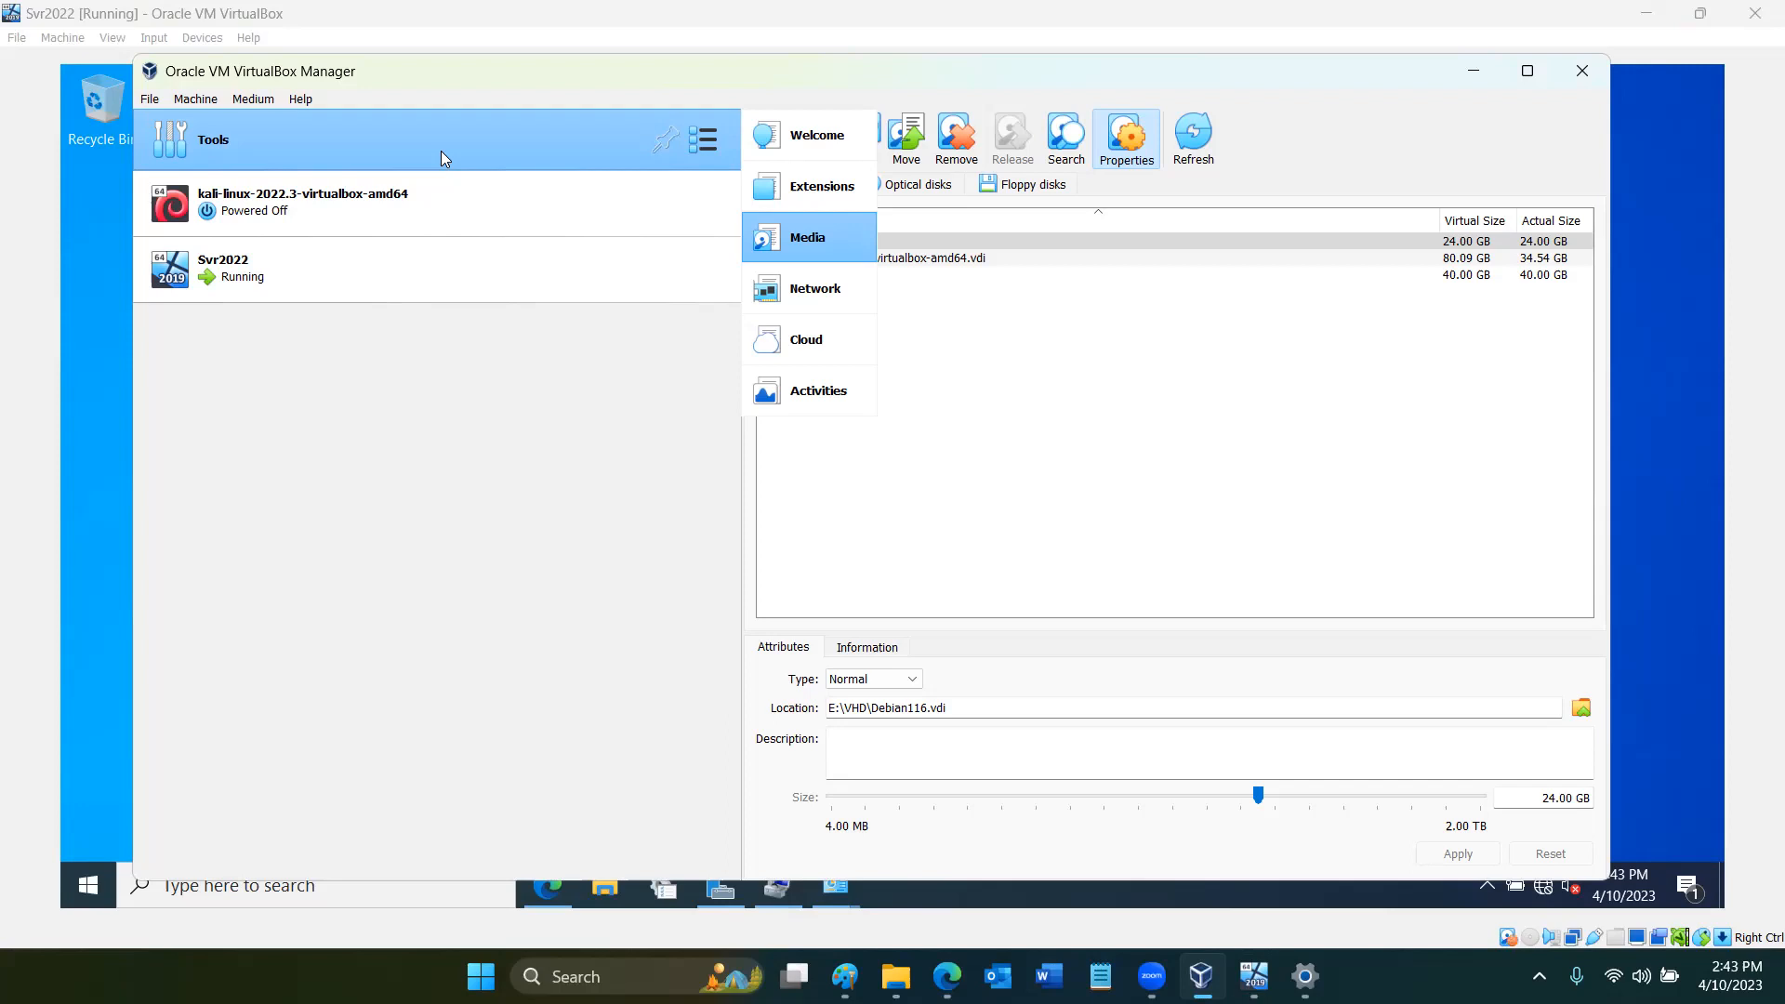
{"action": "left_click", "coordinate": [617, 377]}
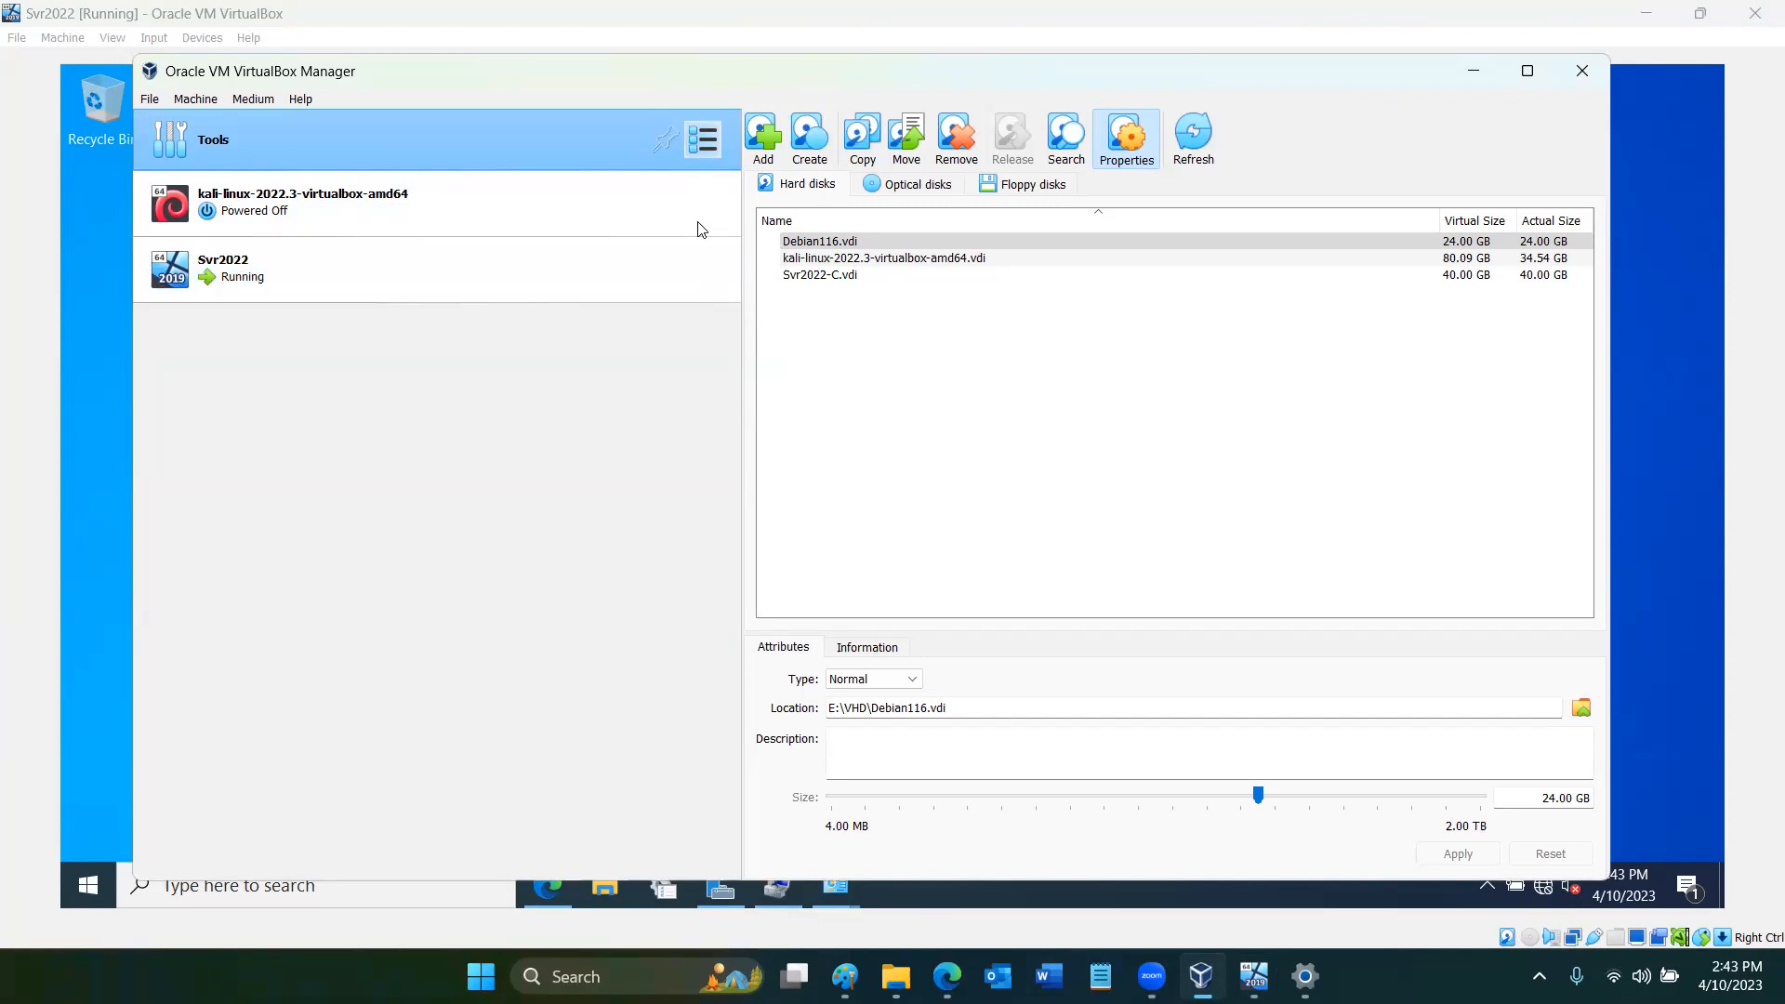
- Open the Snapshots page of the Svr2022 virtual machine
{"action": "left_click", "coordinate": [692, 267]}
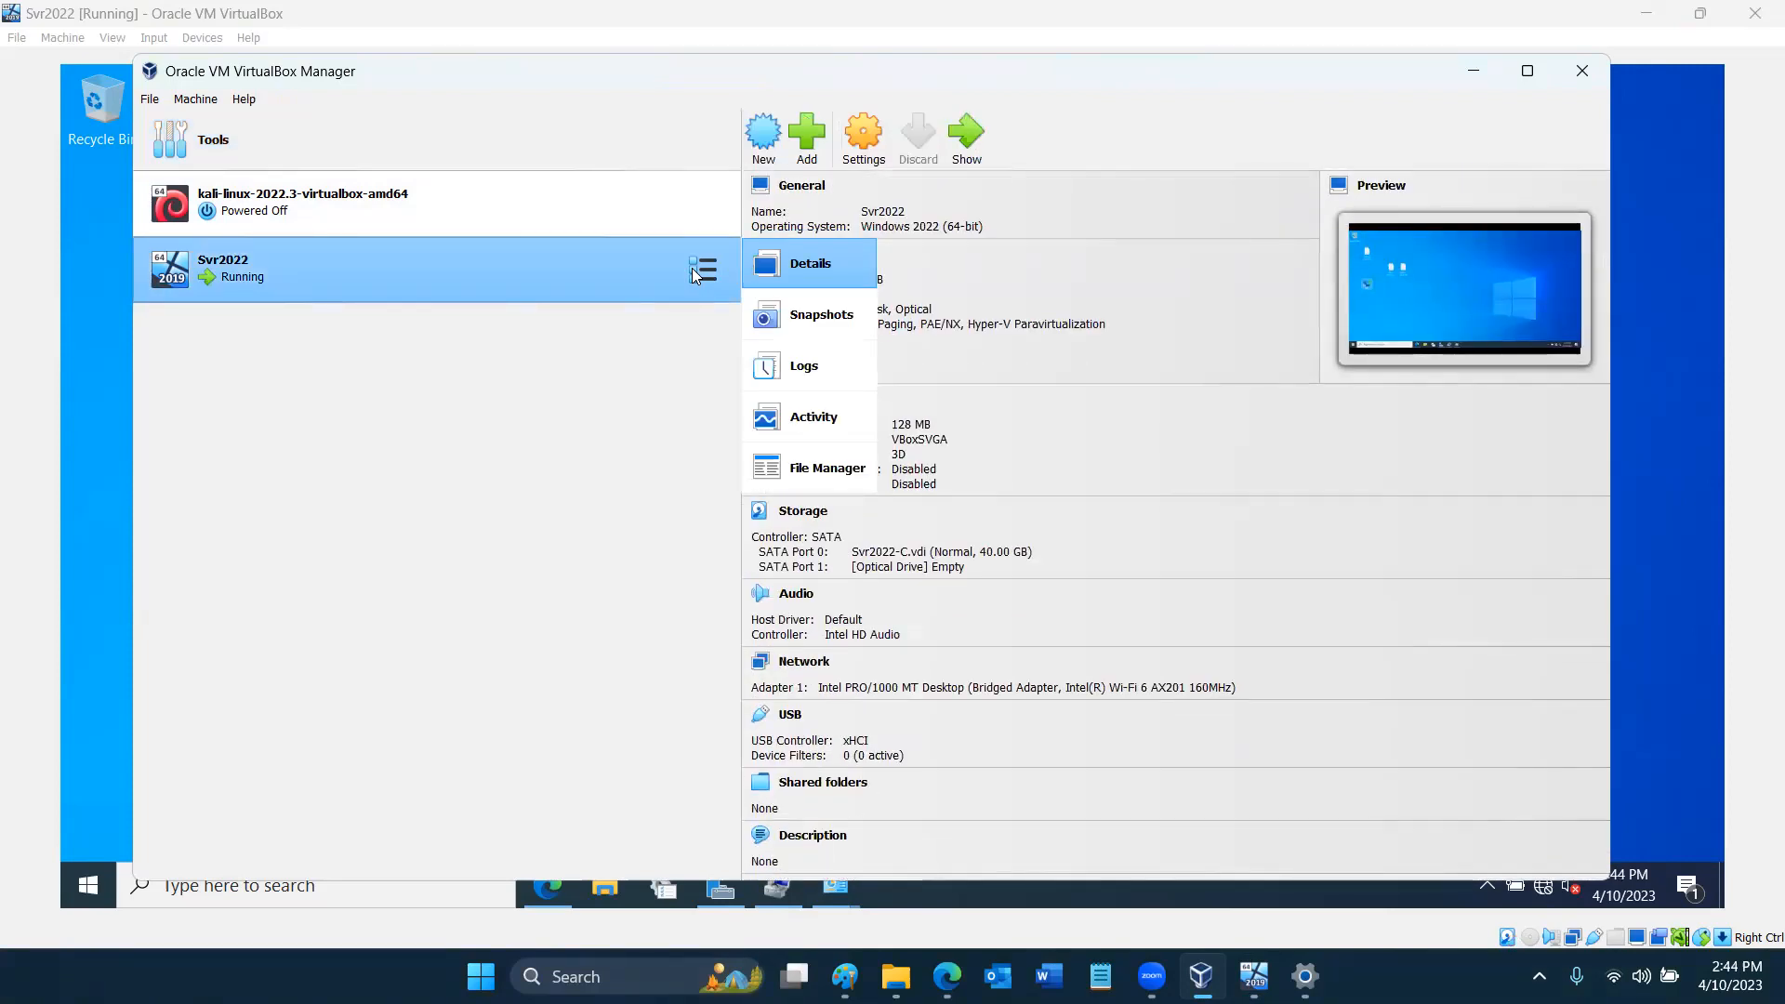
{"action": "left_click", "coordinate": [792, 268]}
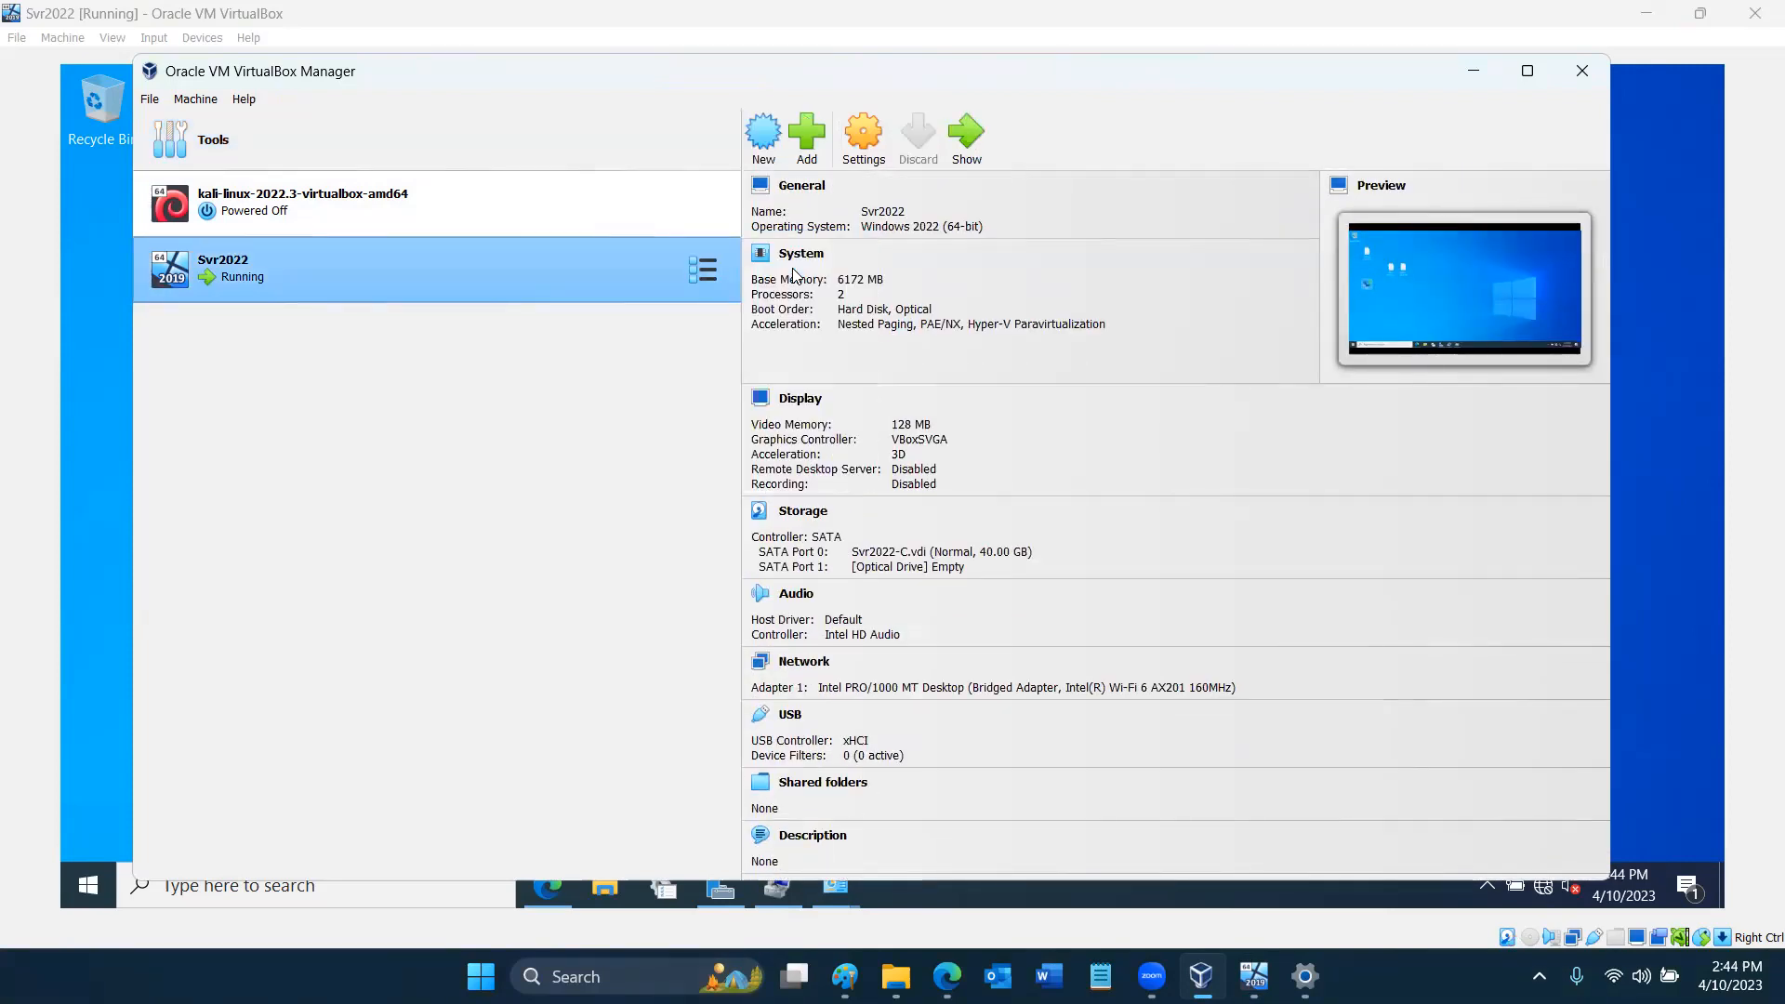
{"action": "left_click", "coordinate": [714, 272]}
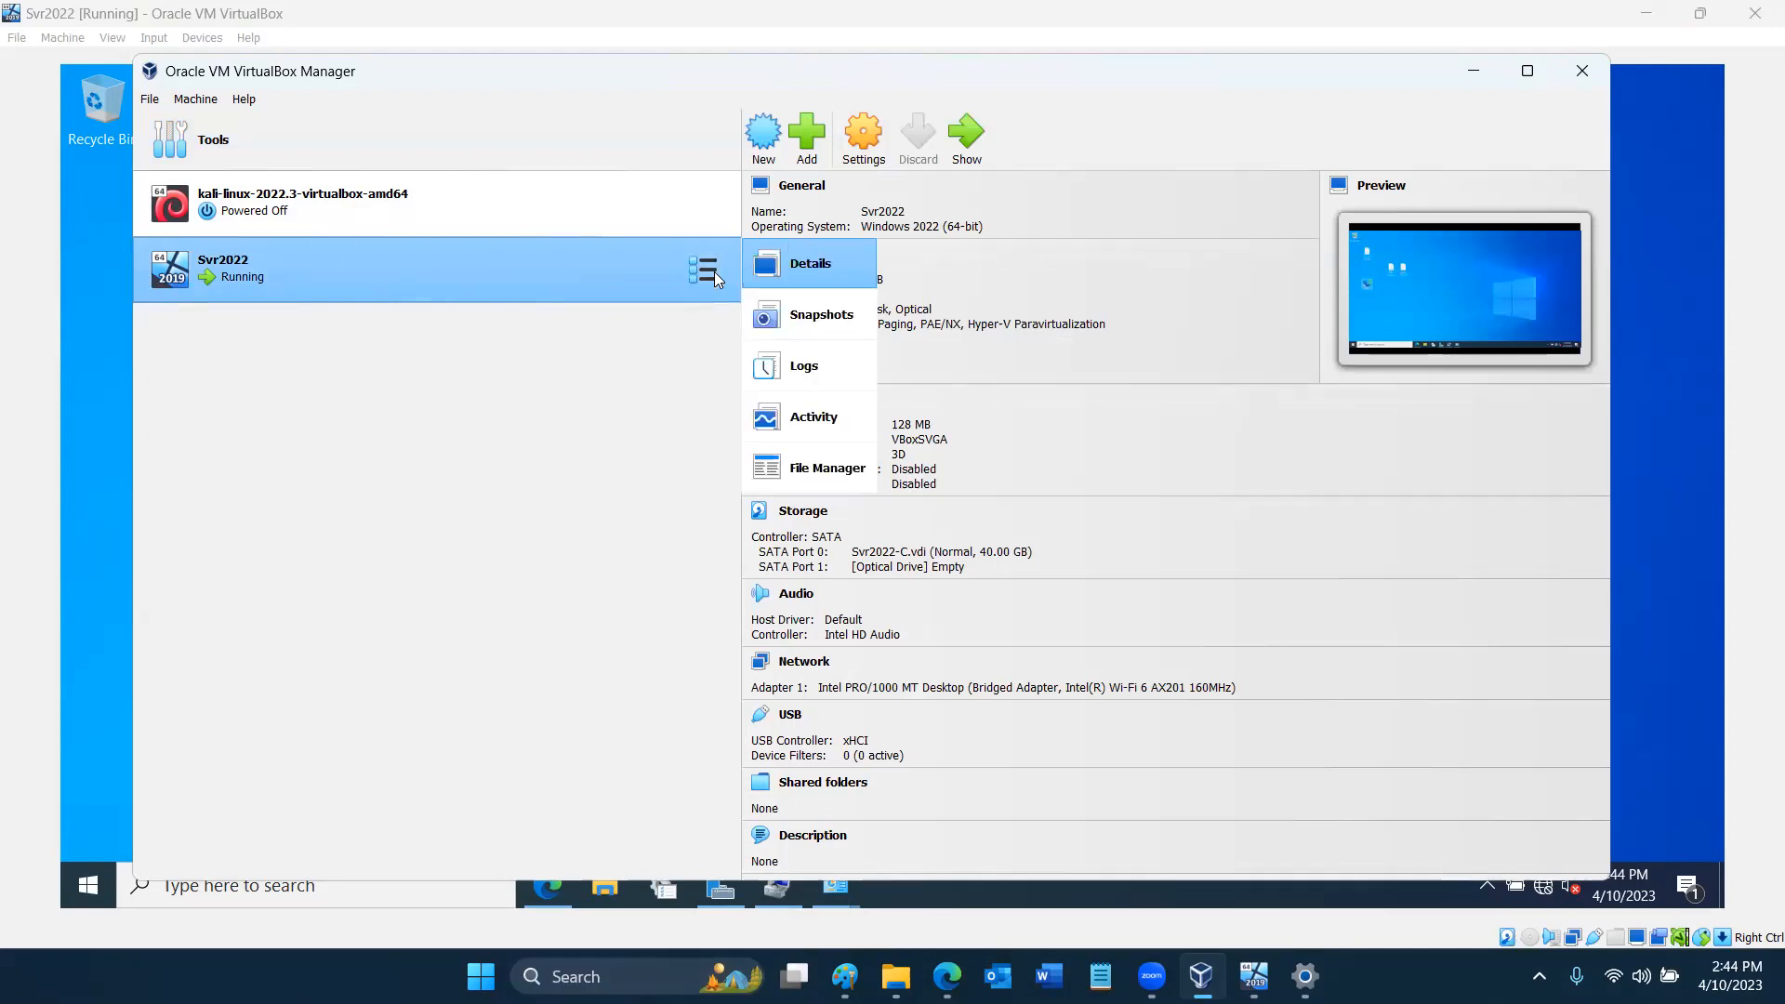
{"action": "left_click", "coordinate": [801, 317]}
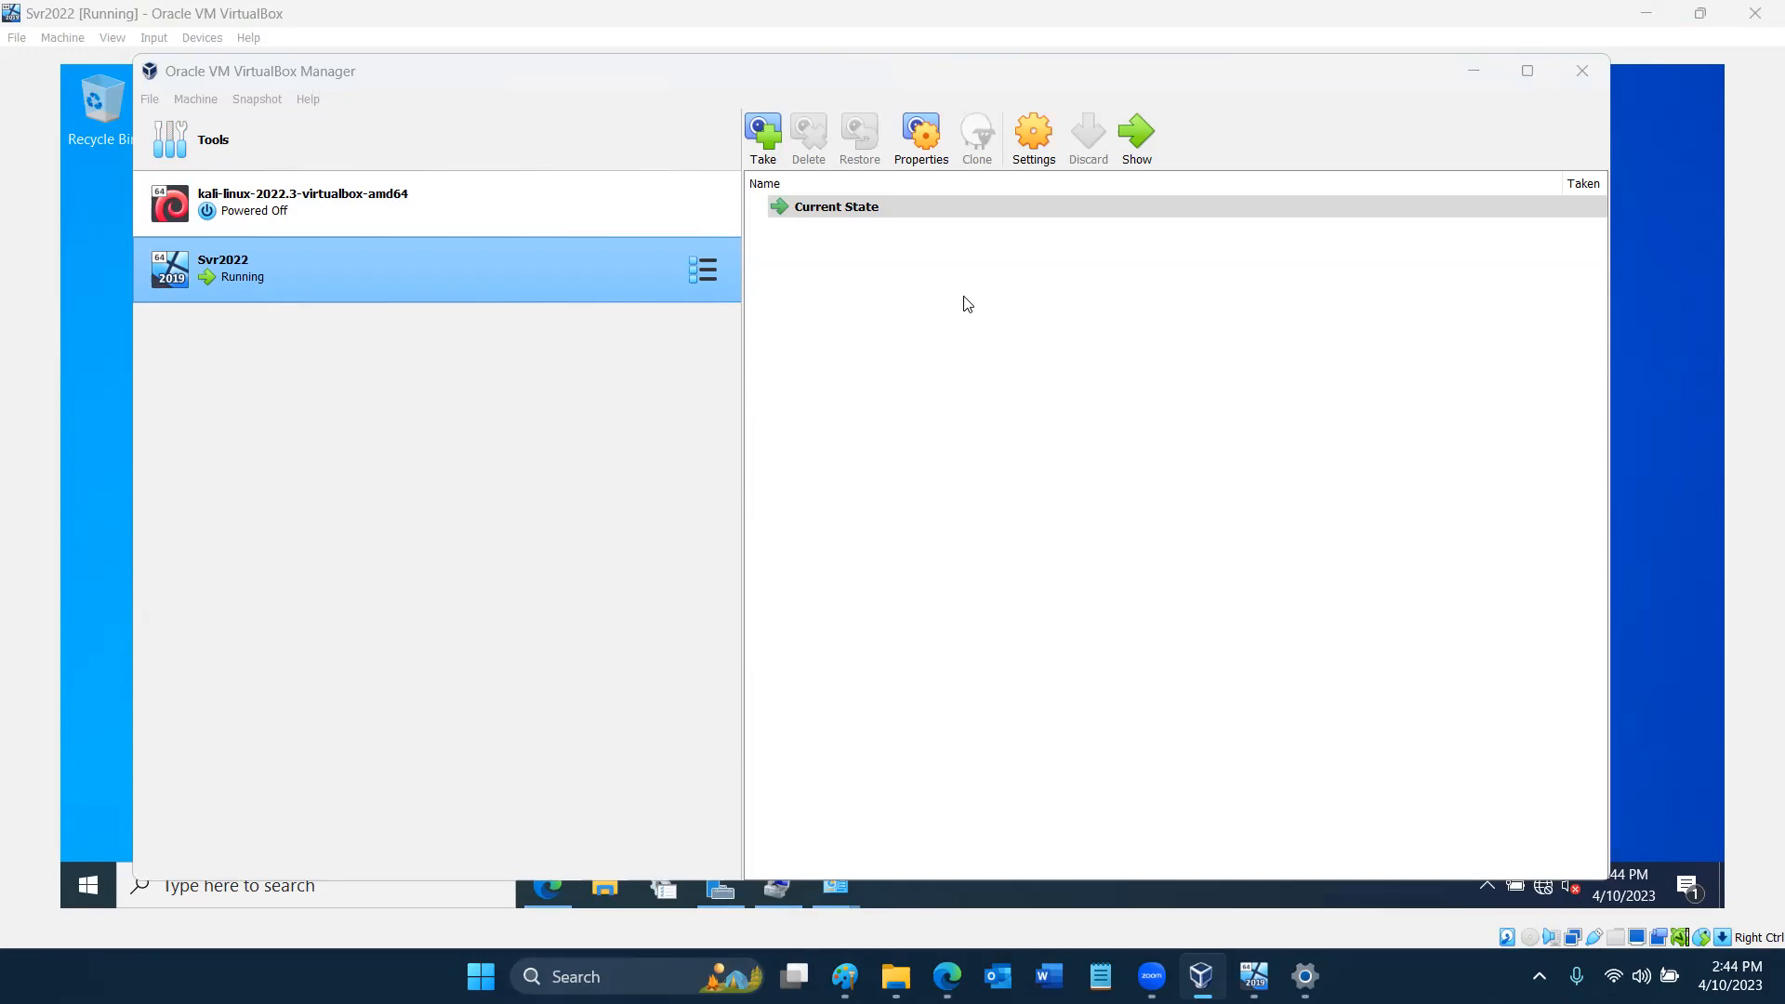
- Start a new snapshot of Svr2022 and name it STX_Home_Net_Config
{"action": "left_click", "coordinate": [762, 137]}
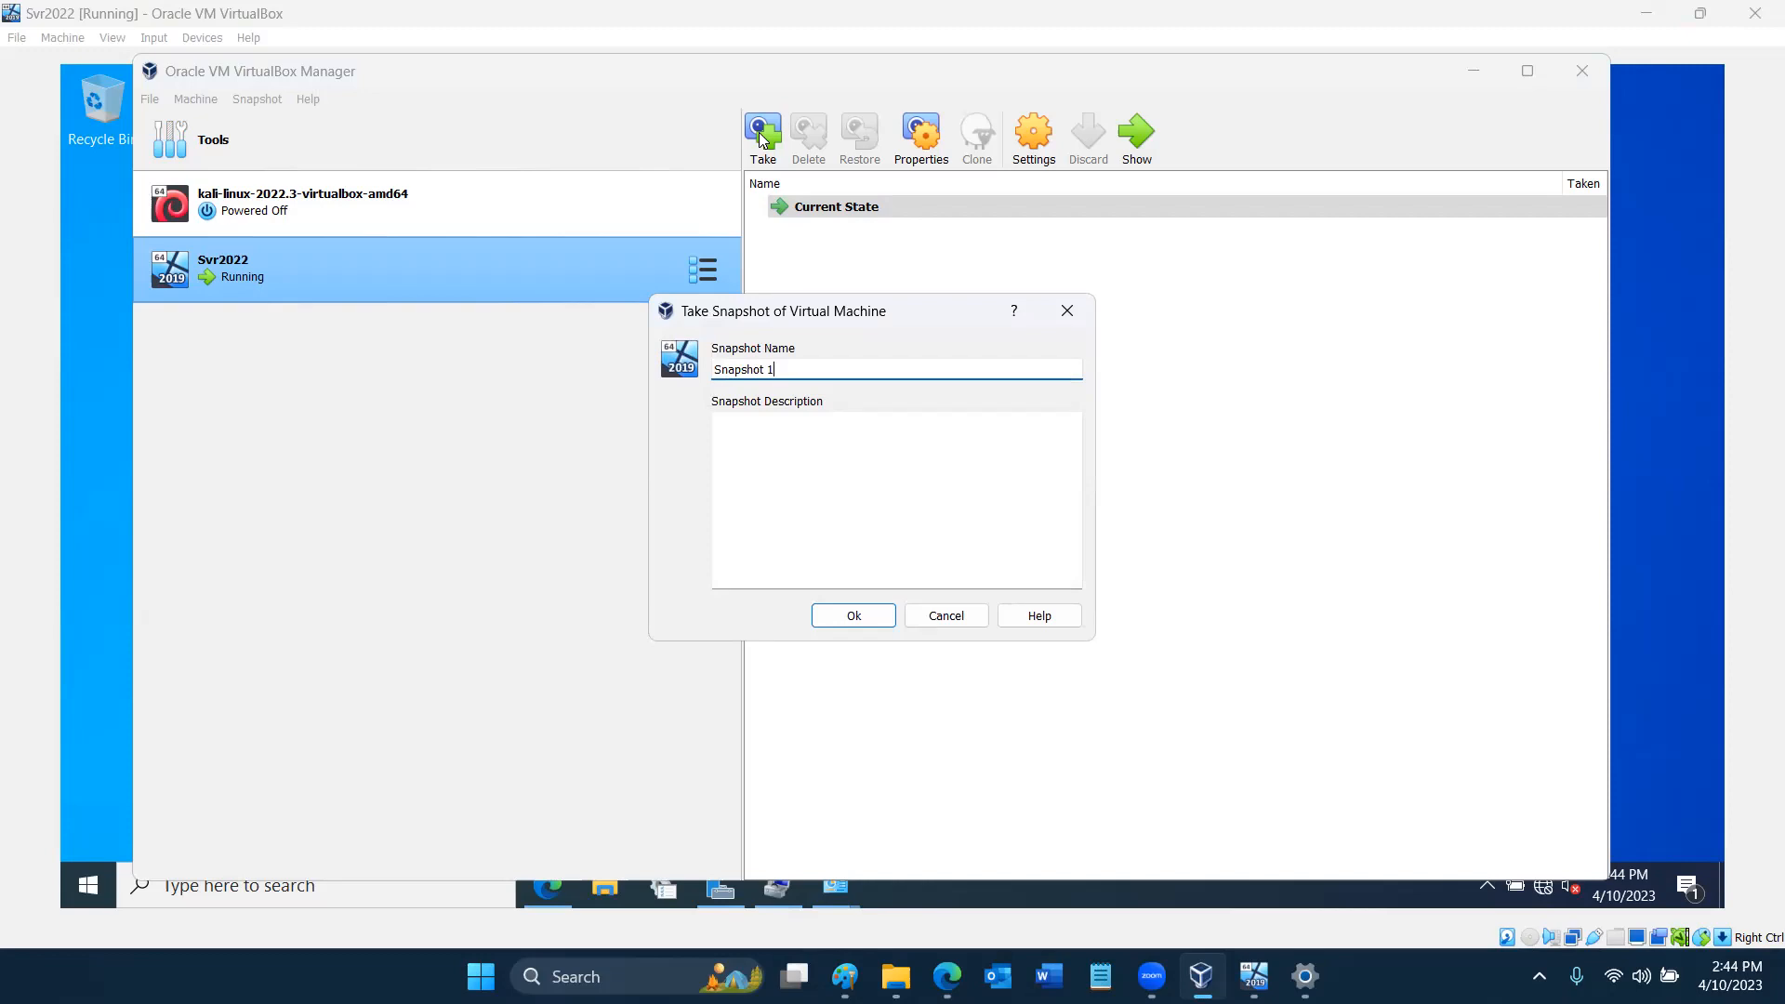
{"action": "key", "text": "ctrl+a"}
{"action": "key", "text": "BackSpace"}
{"action": "type", "text": "I"}
{"action": "key", "text": "BackSpace"}
{"action": "type", "text": "STX"}
{"action": "type", "text": "Home_Net_Config"}
- Enter the snapshot description "Preserves the hosts entries and static IP network address assignments (manual entries) for this VM."
{"action": "left_click", "coordinate": [866, 440]}
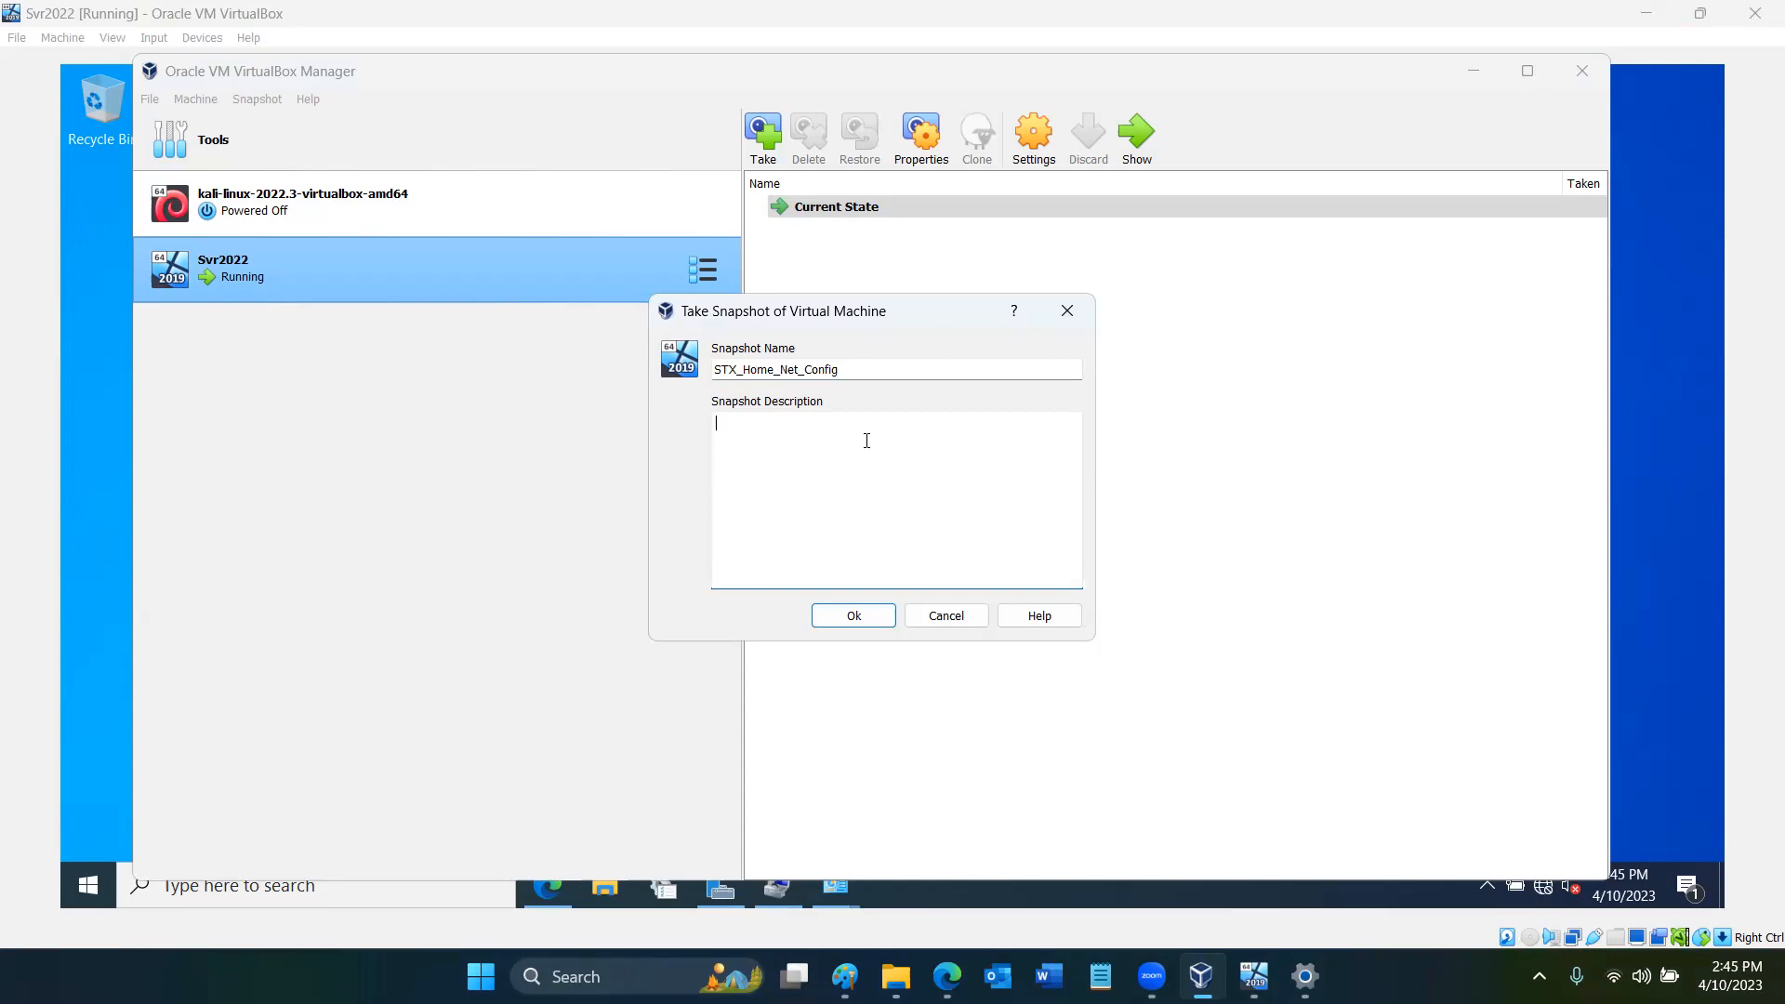
{"action": "type", "text": "Preserves the hosts entries and static IP network address assign"}
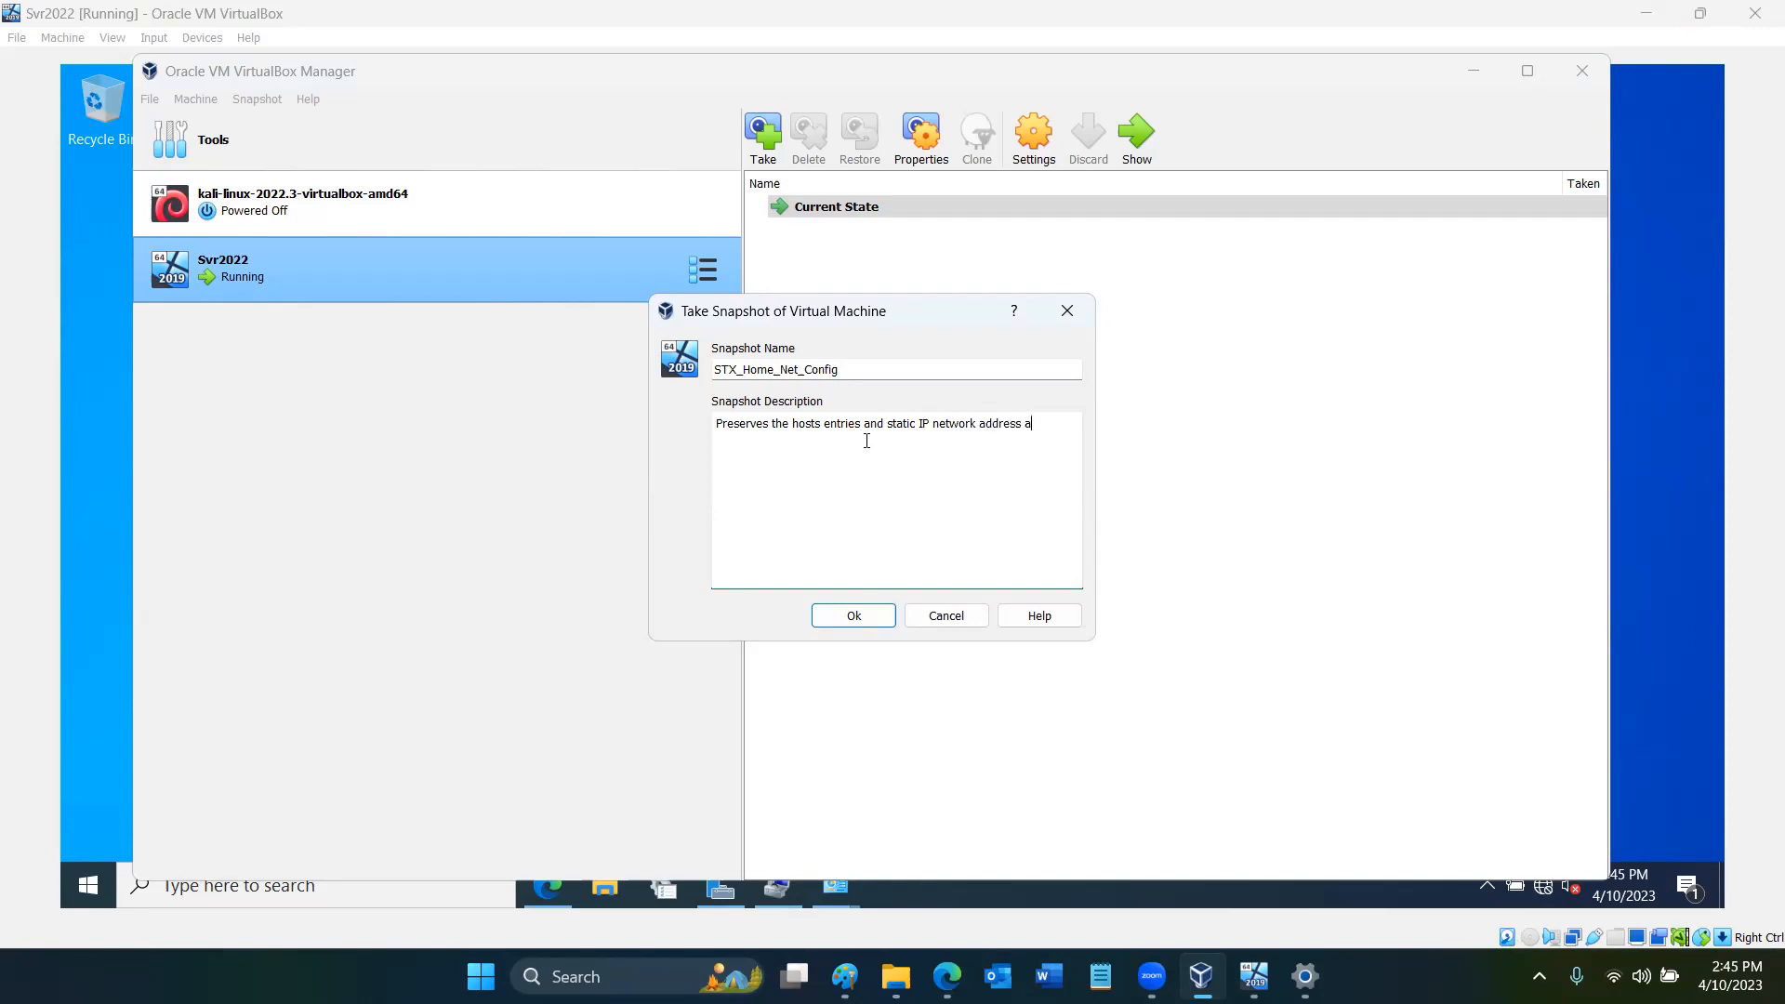
{"action": "type", "text": "nts (manual entries) for this VM."}
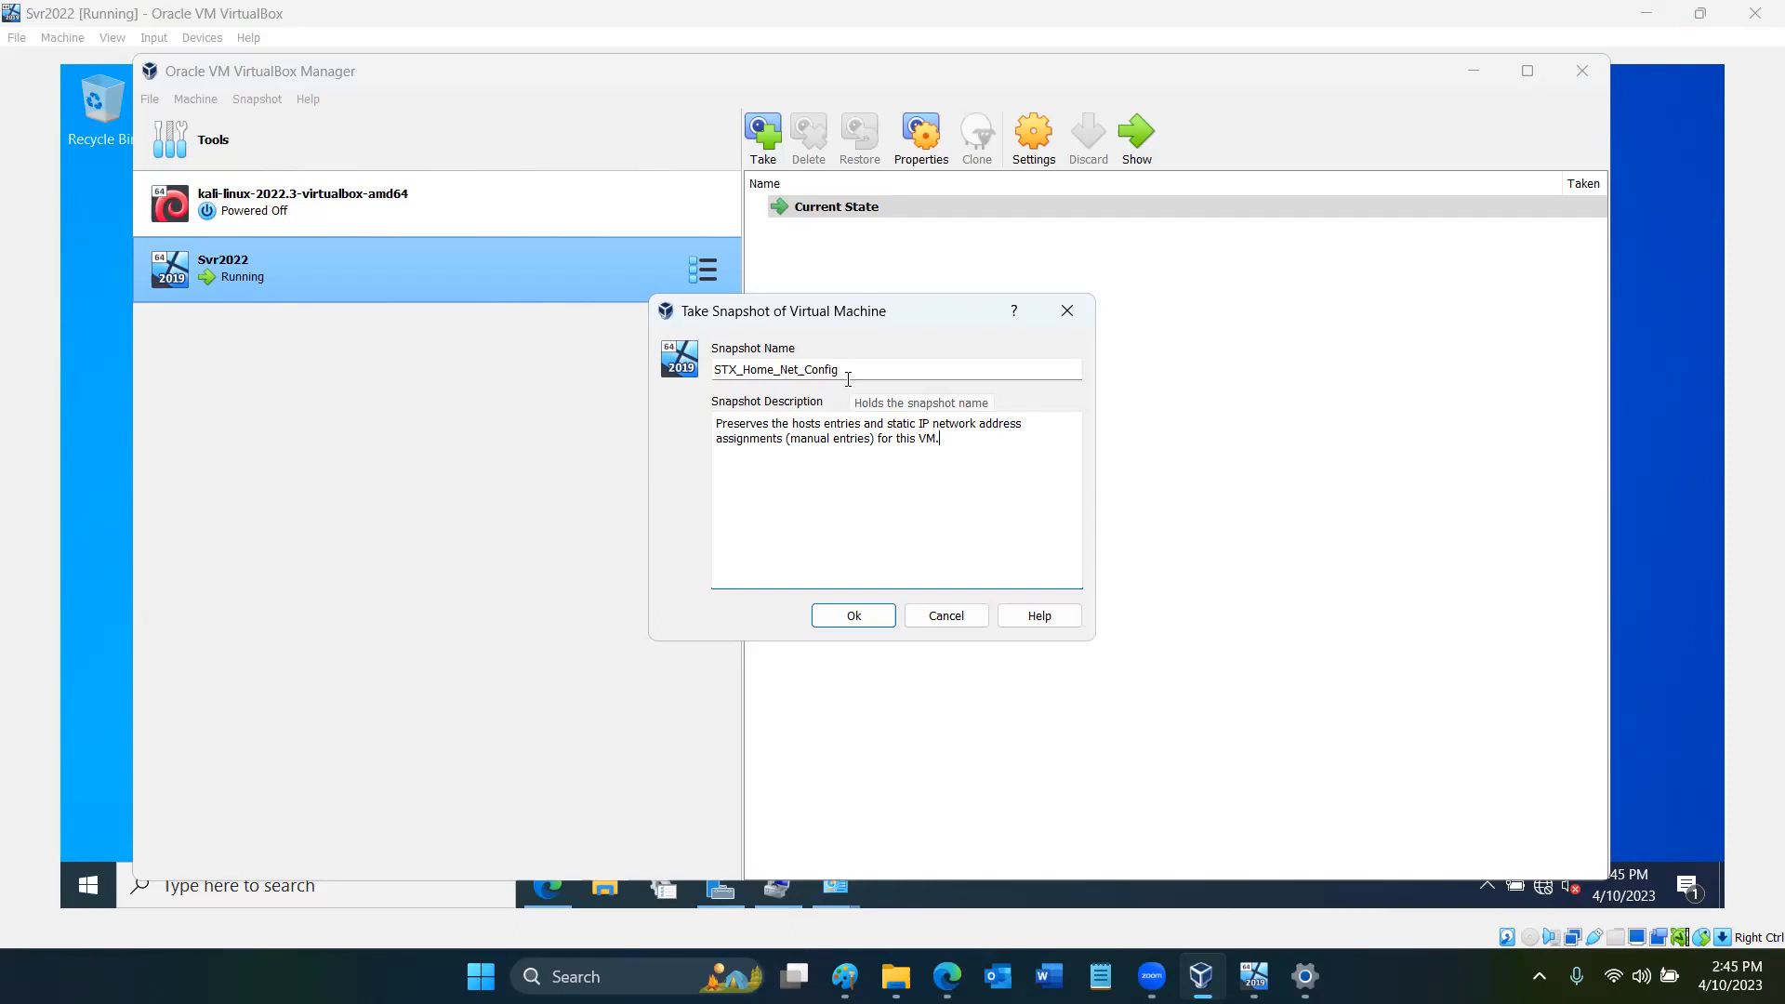
- Change the snapshot name to STX_Baseline and take the snapshot
{"action": "right_click", "coordinate": [751, 366]}
{"action": "key", "text": "Escape"}
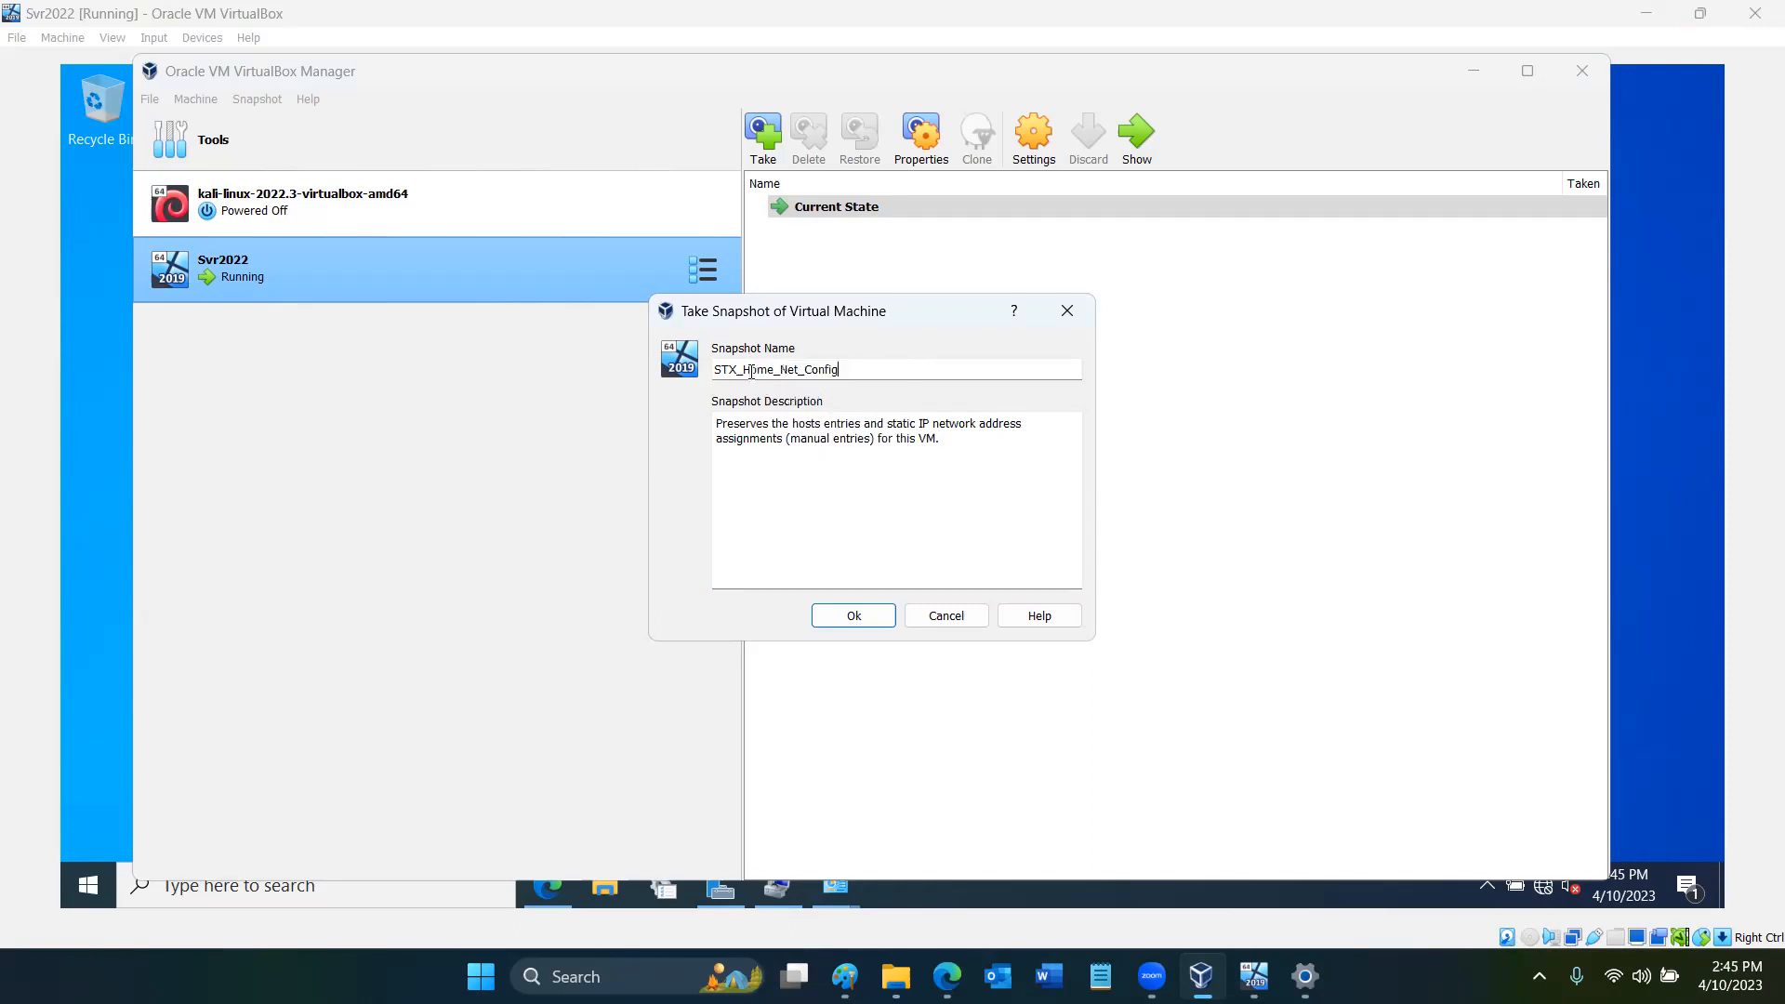
{"action": "left_click", "coordinate": [751, 370]}
{"action": "key", "text": "Delete"}
{"action": "key", "text": "Delete"}
{"action": "key", "text": "Delete"}
{"action": "key", "text": "Delete"}
{"action": "key", "text": "Delete"}
{"action": "key", "text": "Delete"}
{"action": "key", "text": "Delete"}
{"action": "key", "text": "Delete"}
{"action": "key", "text": "Delete"}
{"action": "key", "text": "Delete"}
{"action": "key", "text": "Delete"}
{"action": "key", "text": "Delete"}
{"action": "key", "text": "Delete"}
{"action": "key", "text": "Delete"}
{"action": "key", "text": "Delete"}
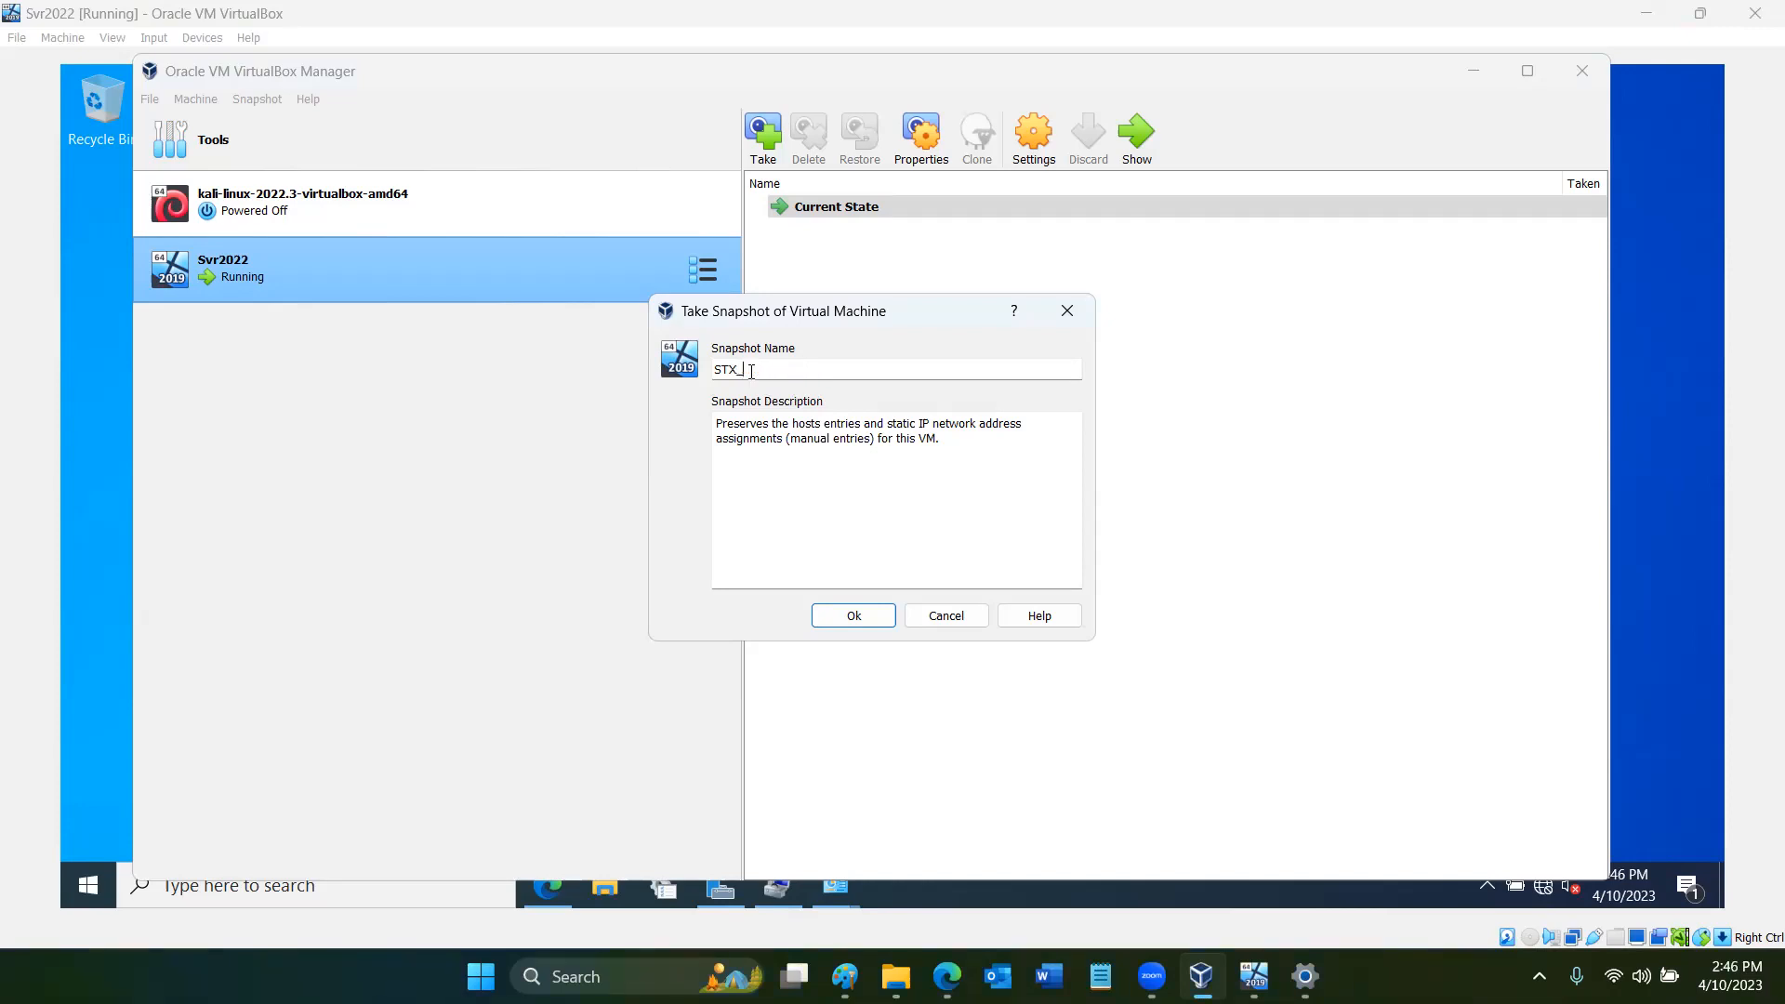
{"action": "type", "text": "Baseline"}
{"action": "left_click", "coordinate": [866, 625]}
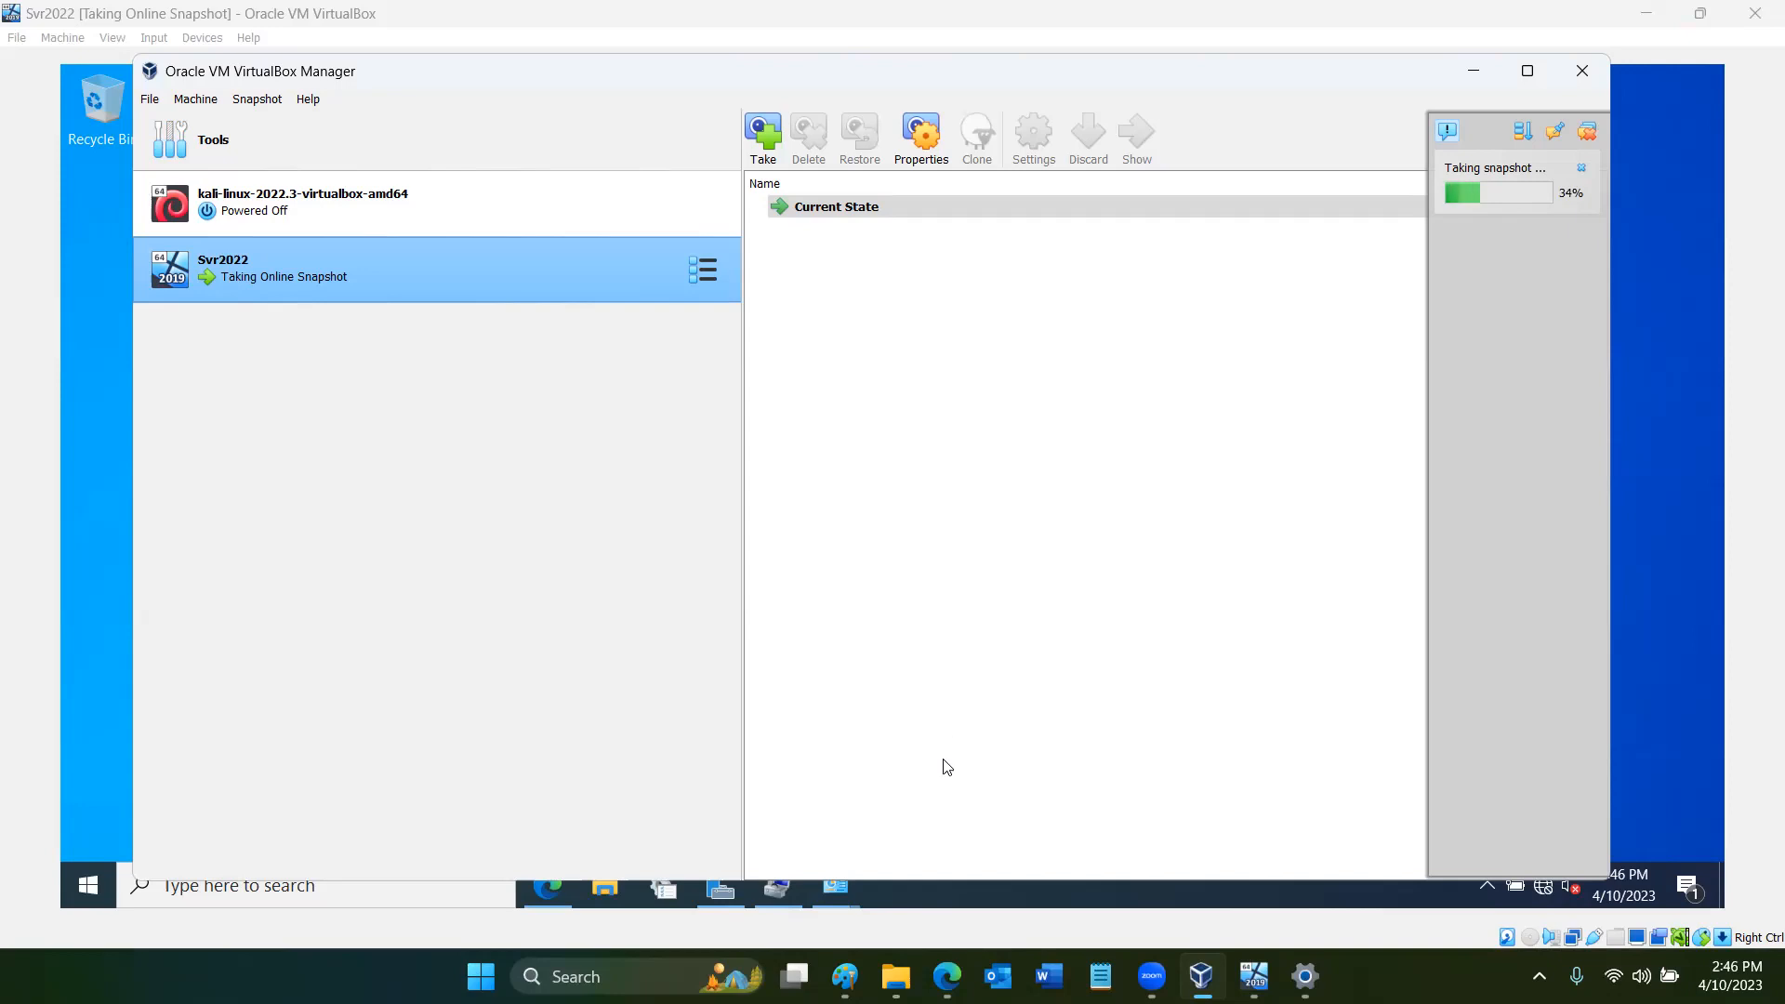
- Switch to File Explorer, look through the VHD folder on drive VM (E:), and open the E:\VM\Svr2022 folder
{"action": "left_click", "coordinate": [895, 976]}
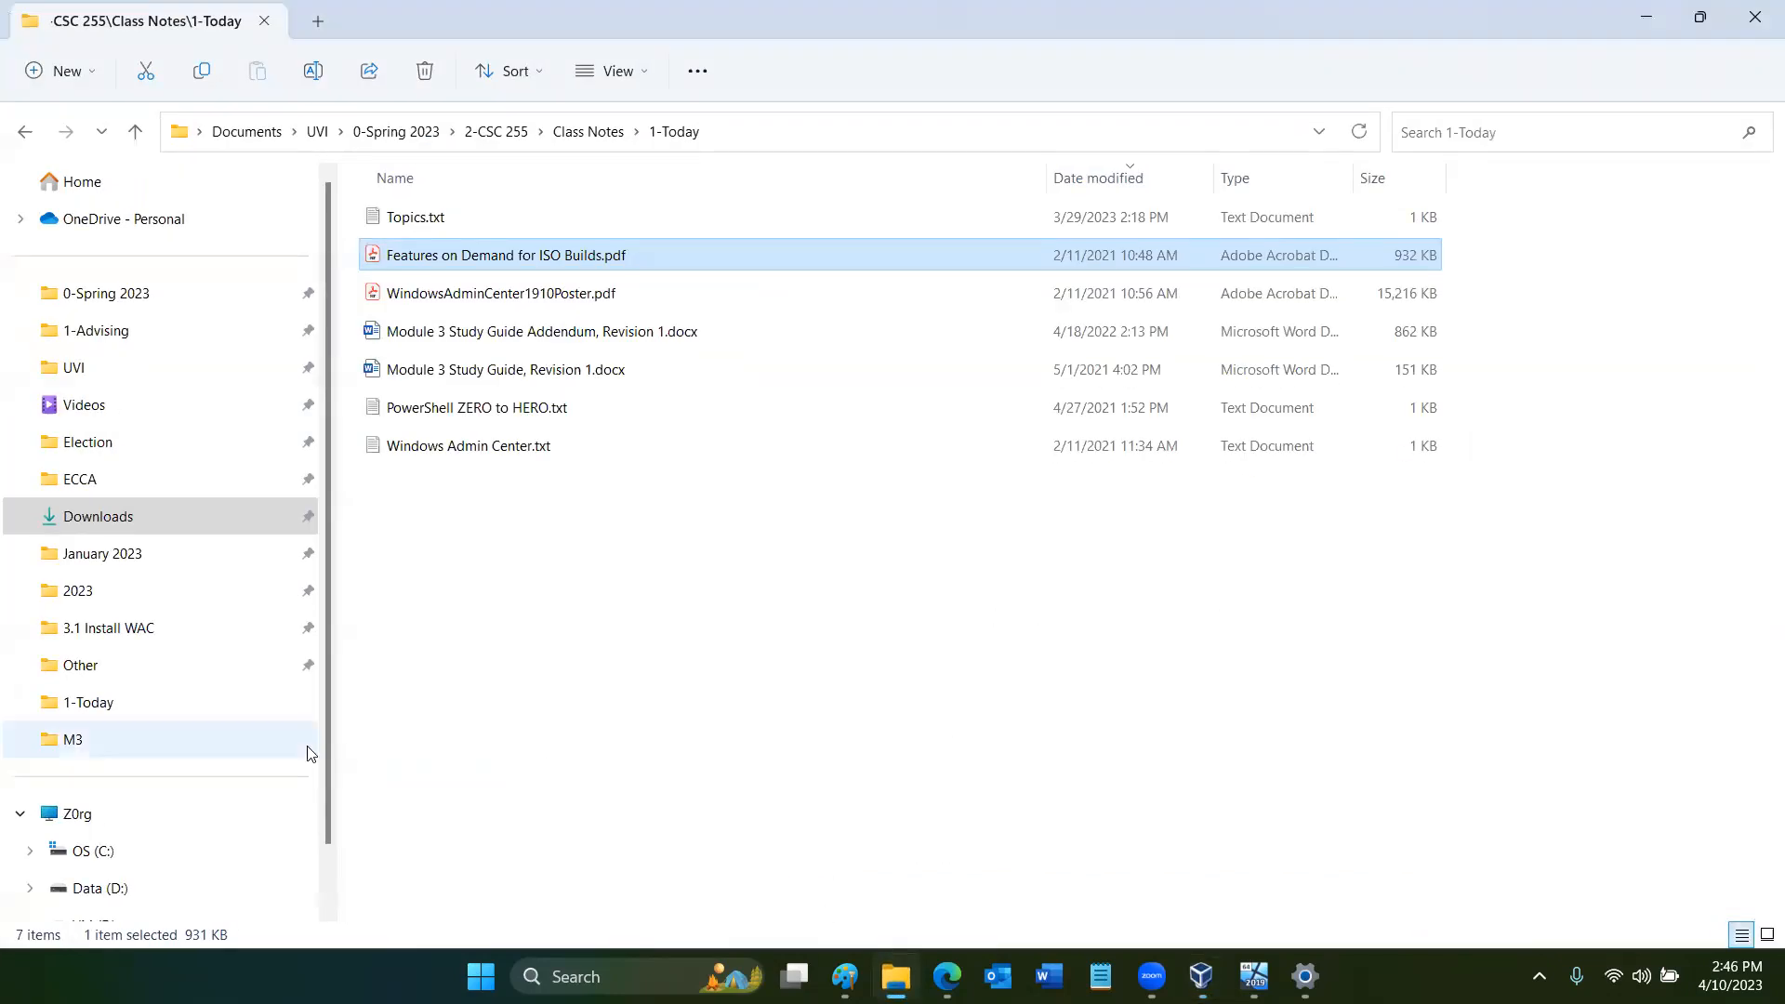
{"action": "scroll", "coordinate": [216, 903], "scroll_direction": "down", "scroll_amount": 1}
{"action": "left_click", "coordinate": [216, 903]}
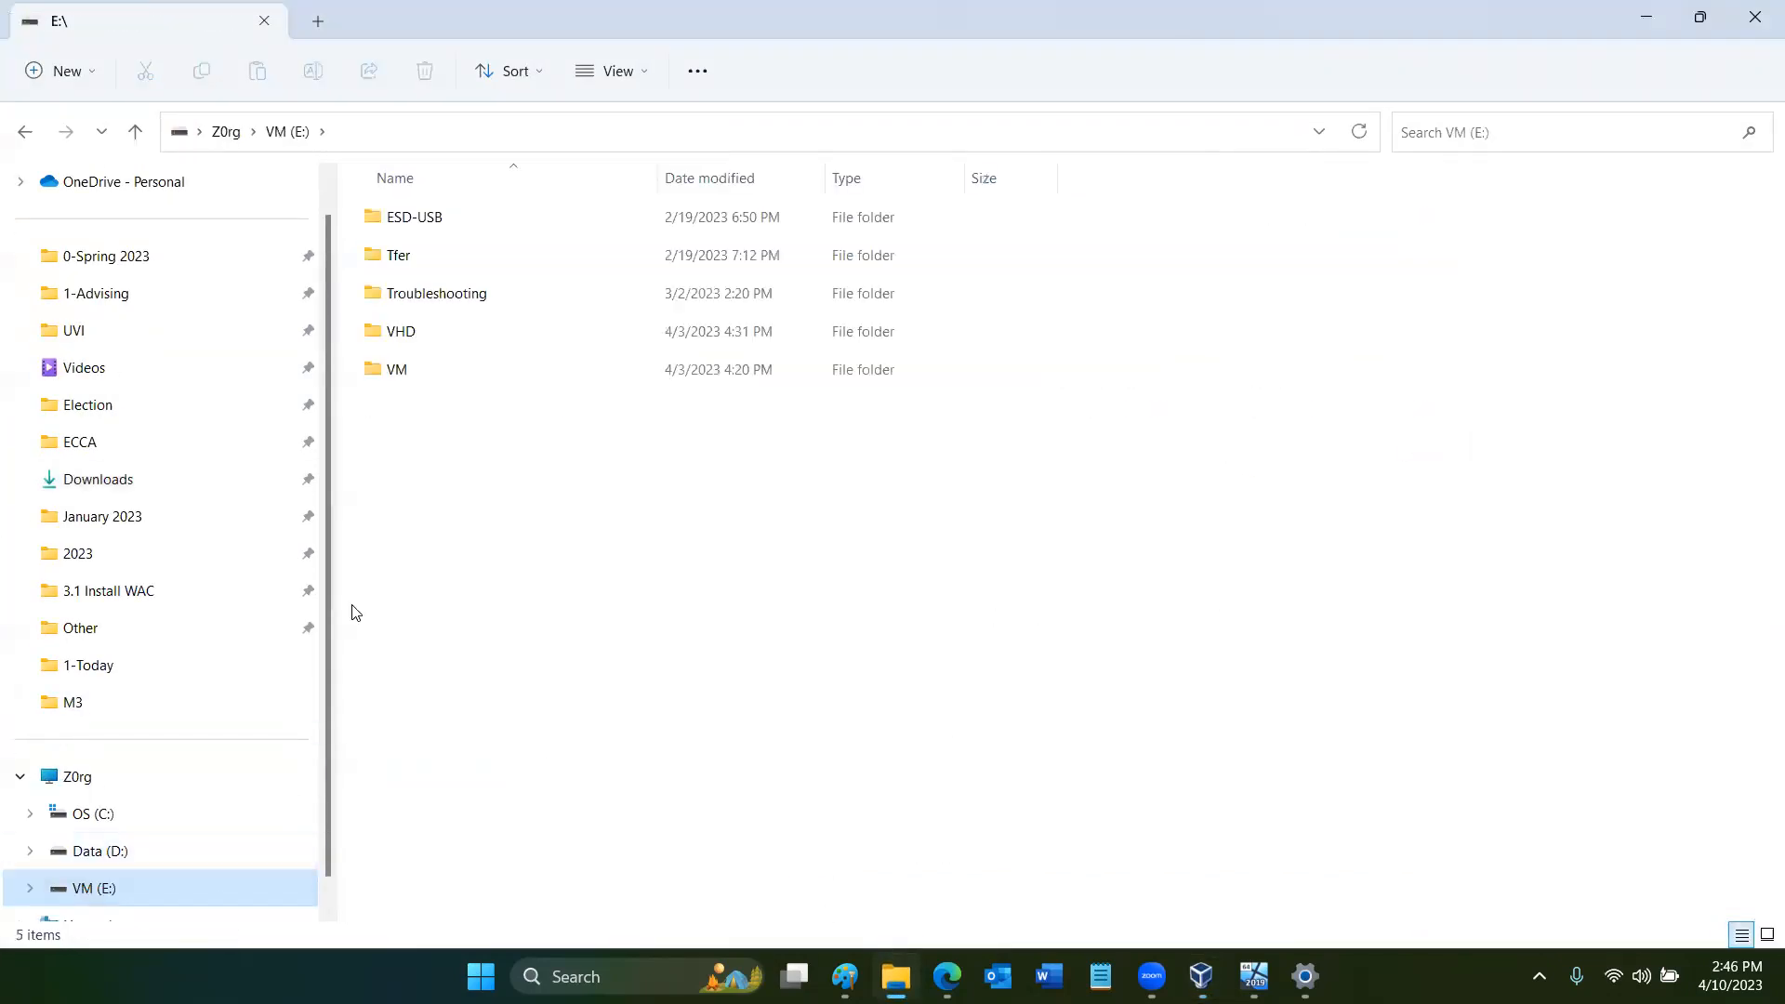
{"action": "left_click", "coordinate": [433, 387]}
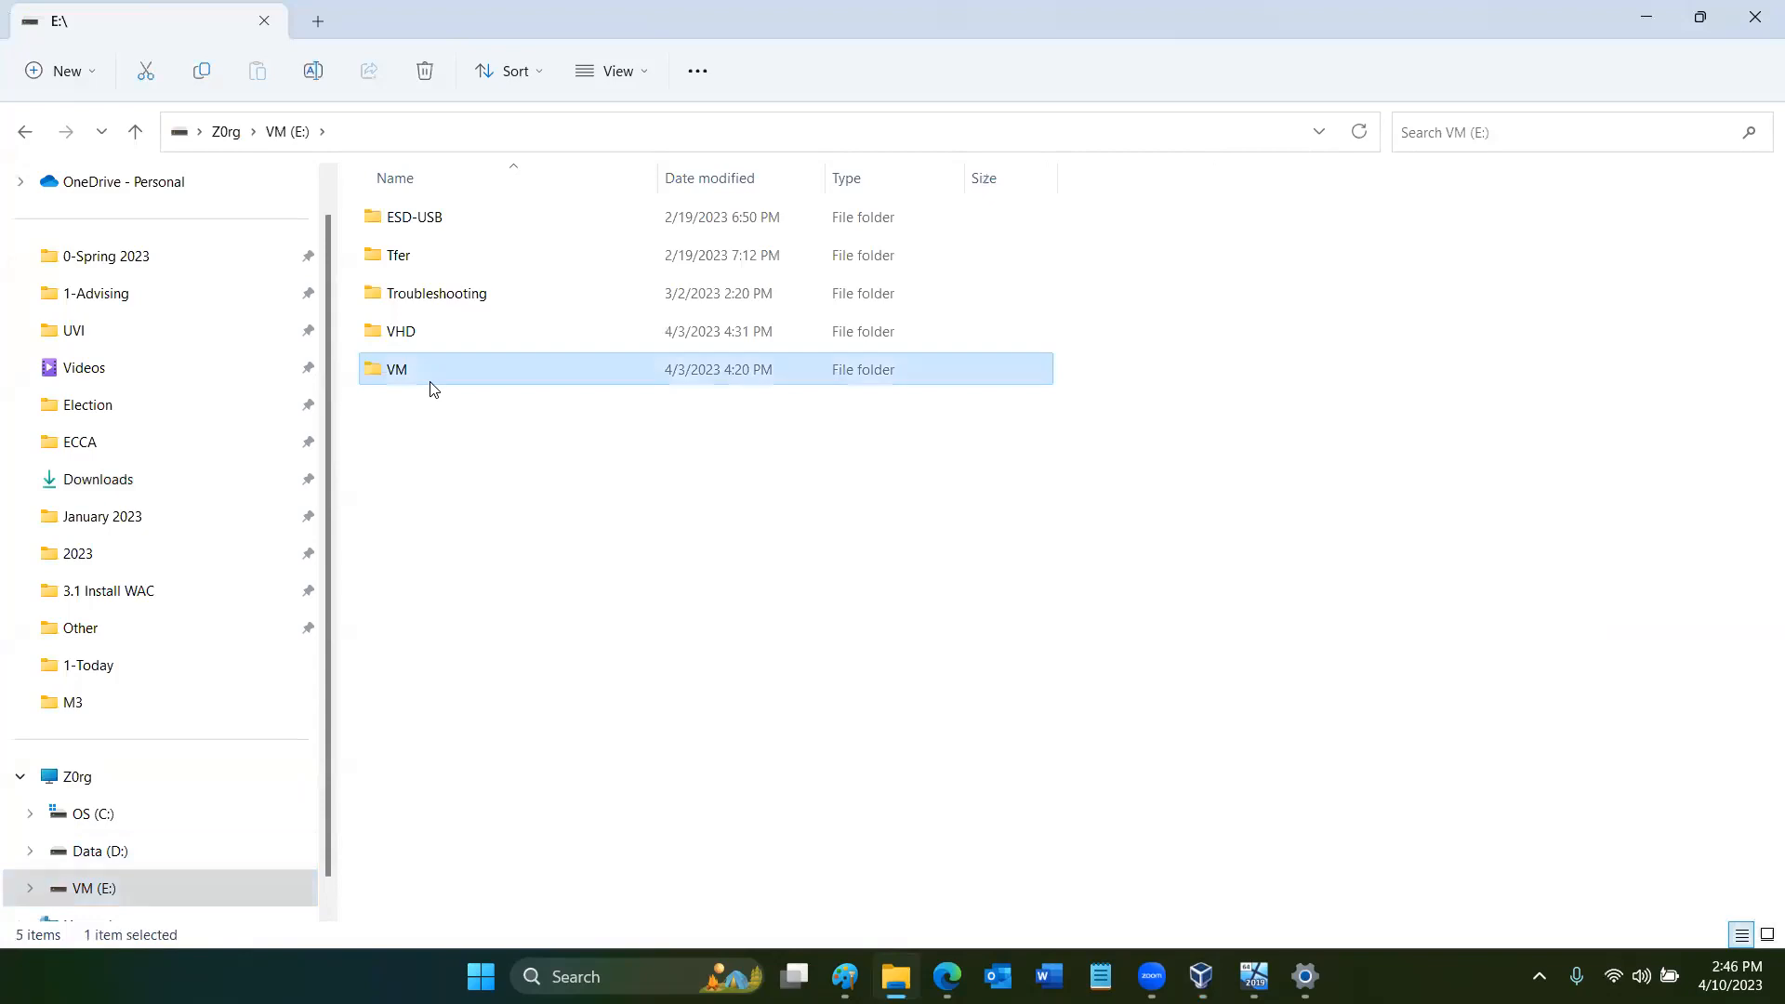
{"action": "double_click", "coordinate": [455, 340]}
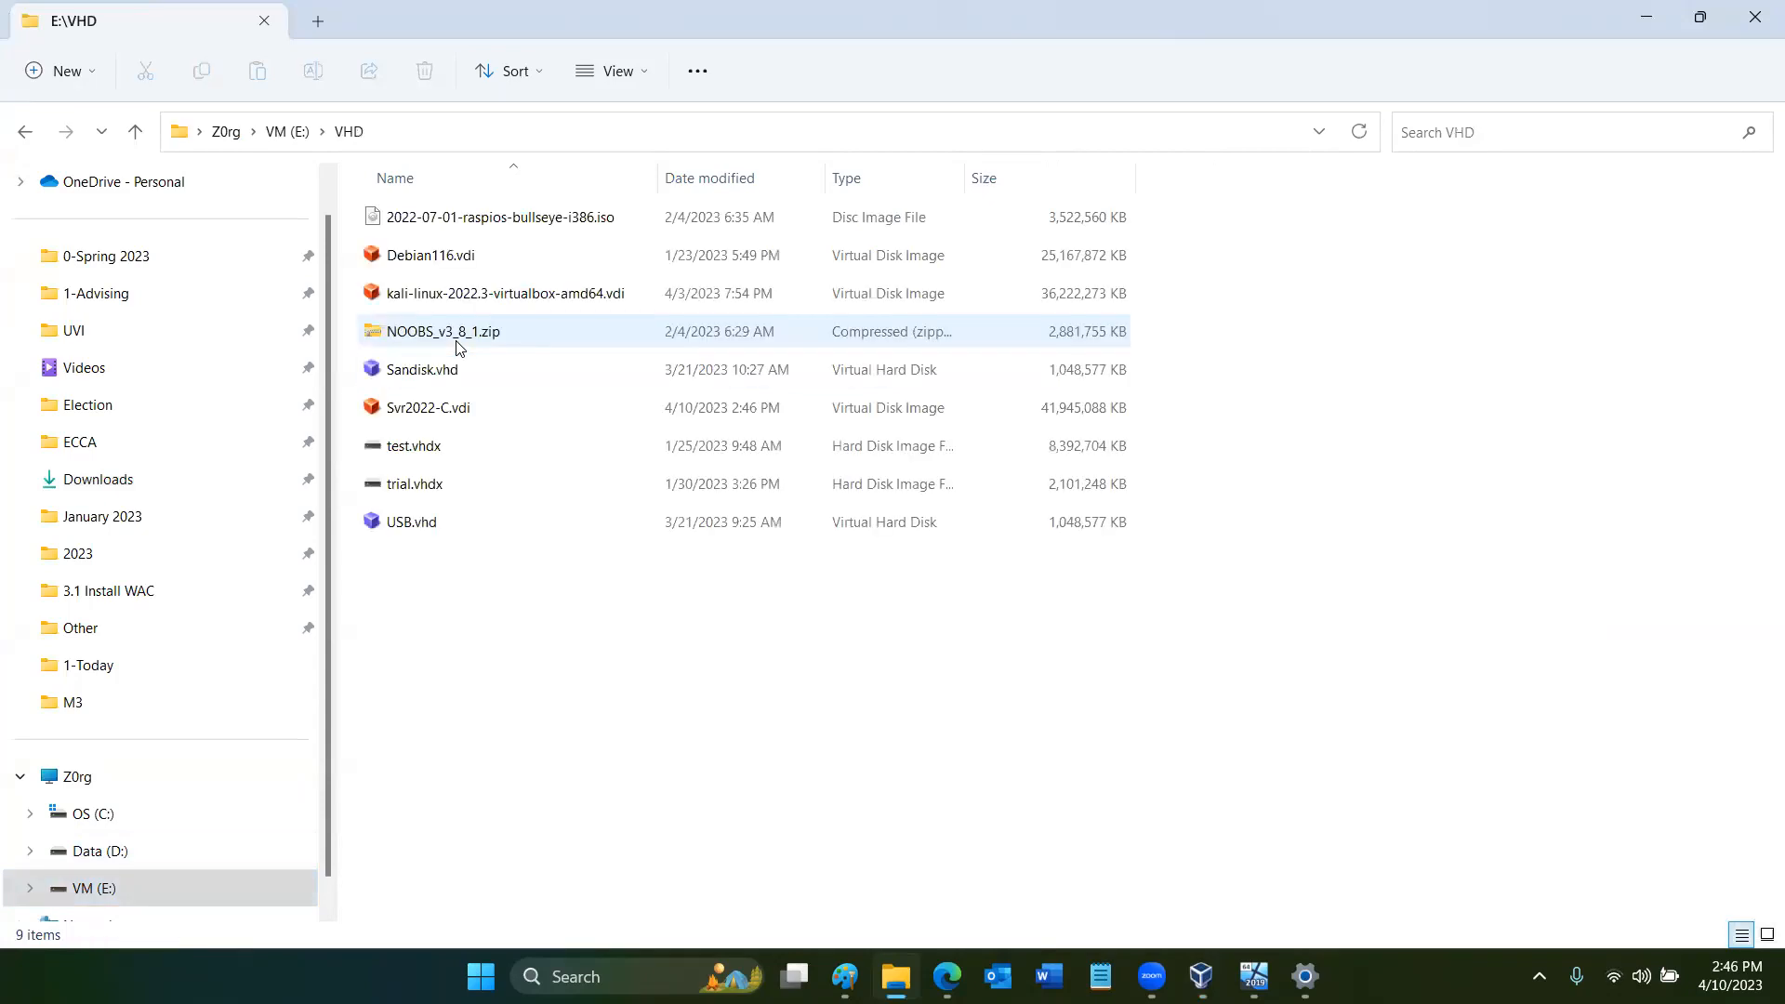
{"action": "left_click", "coordinate": [287, 131]}
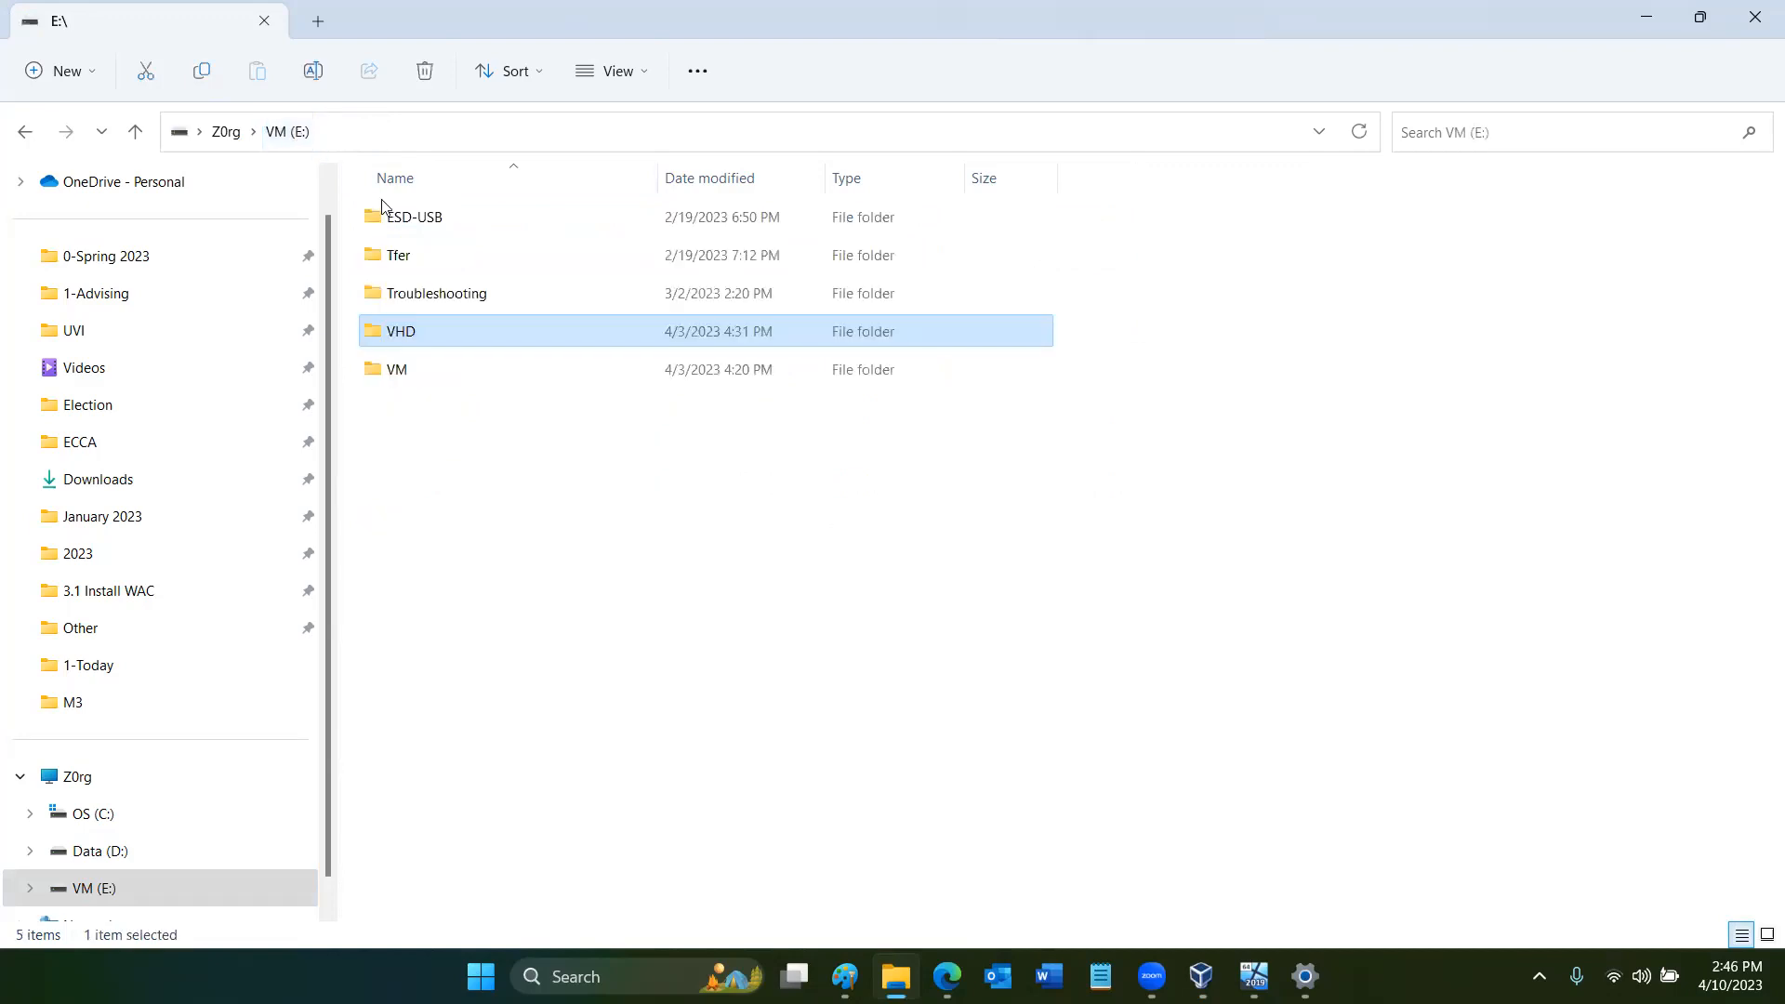
{"action": "double_click", "coordinate": [400, 384]}
{"action": "double_click", "coordinate": [427, 266]}
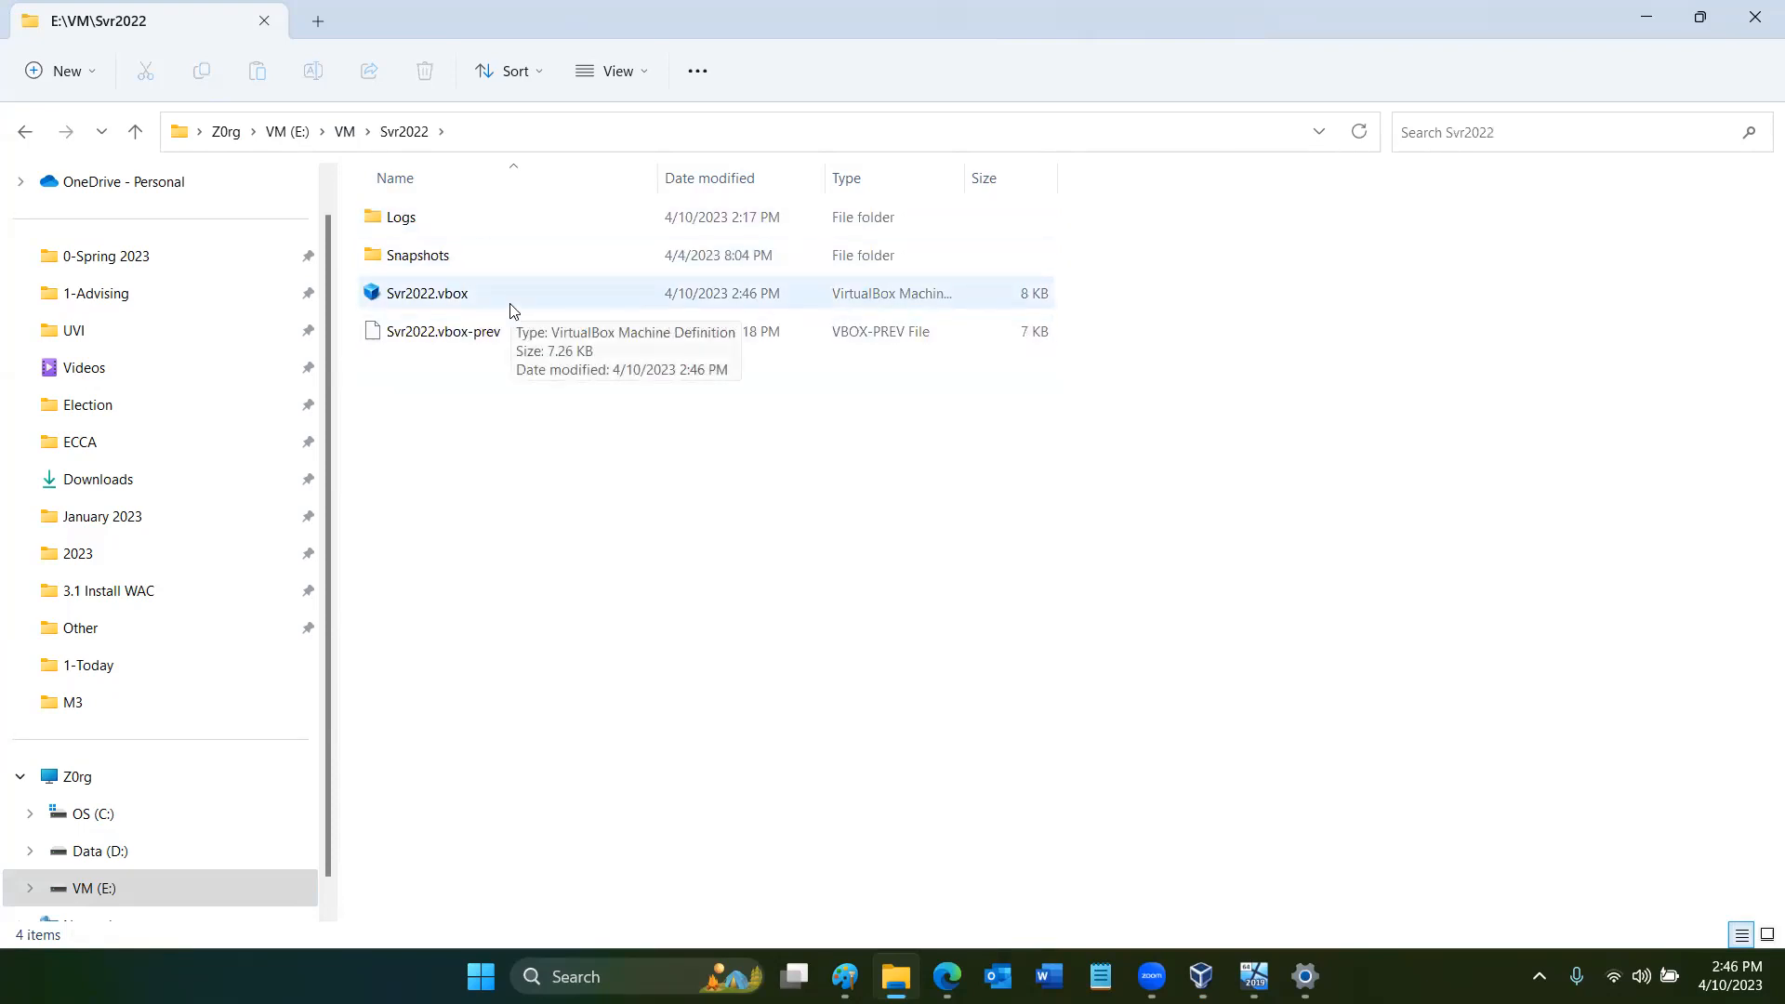
- Check the snapshot's progress in the Svr2022 window and in VirtualBox Manager
{"action": "mouse_move", "coordinate": [1254, 976]}
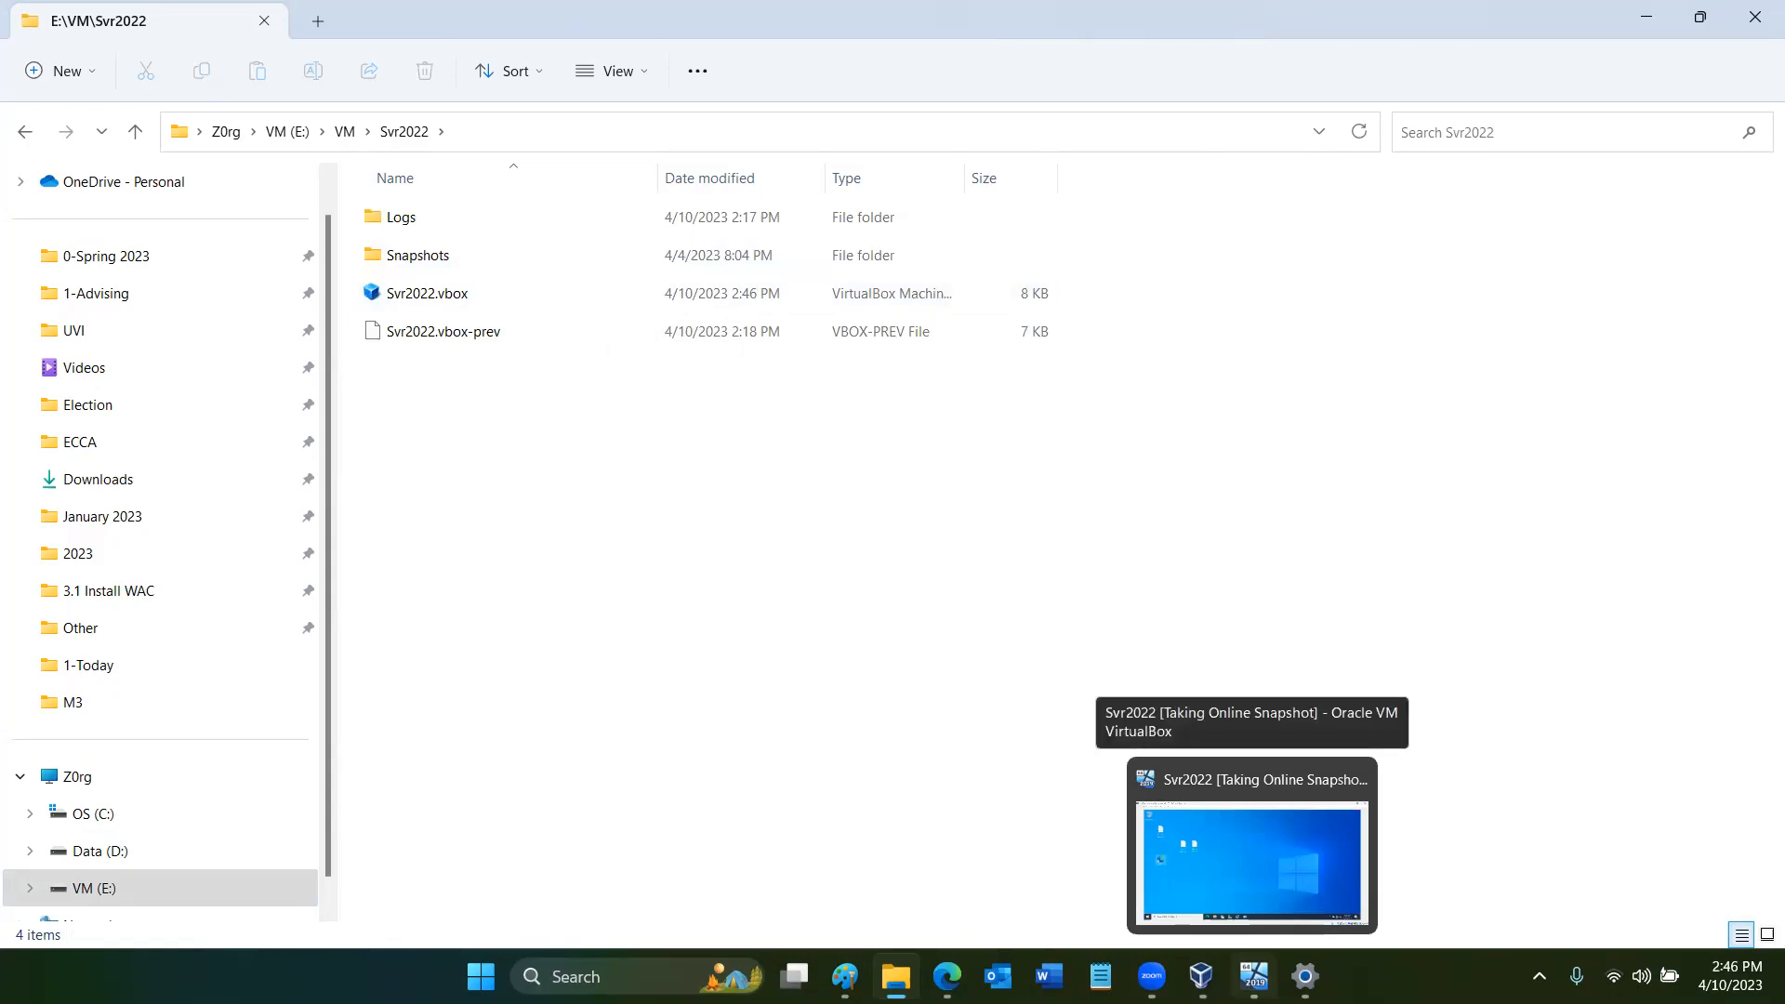
{"action": "left_click", "coordinate": [1262, 915]}
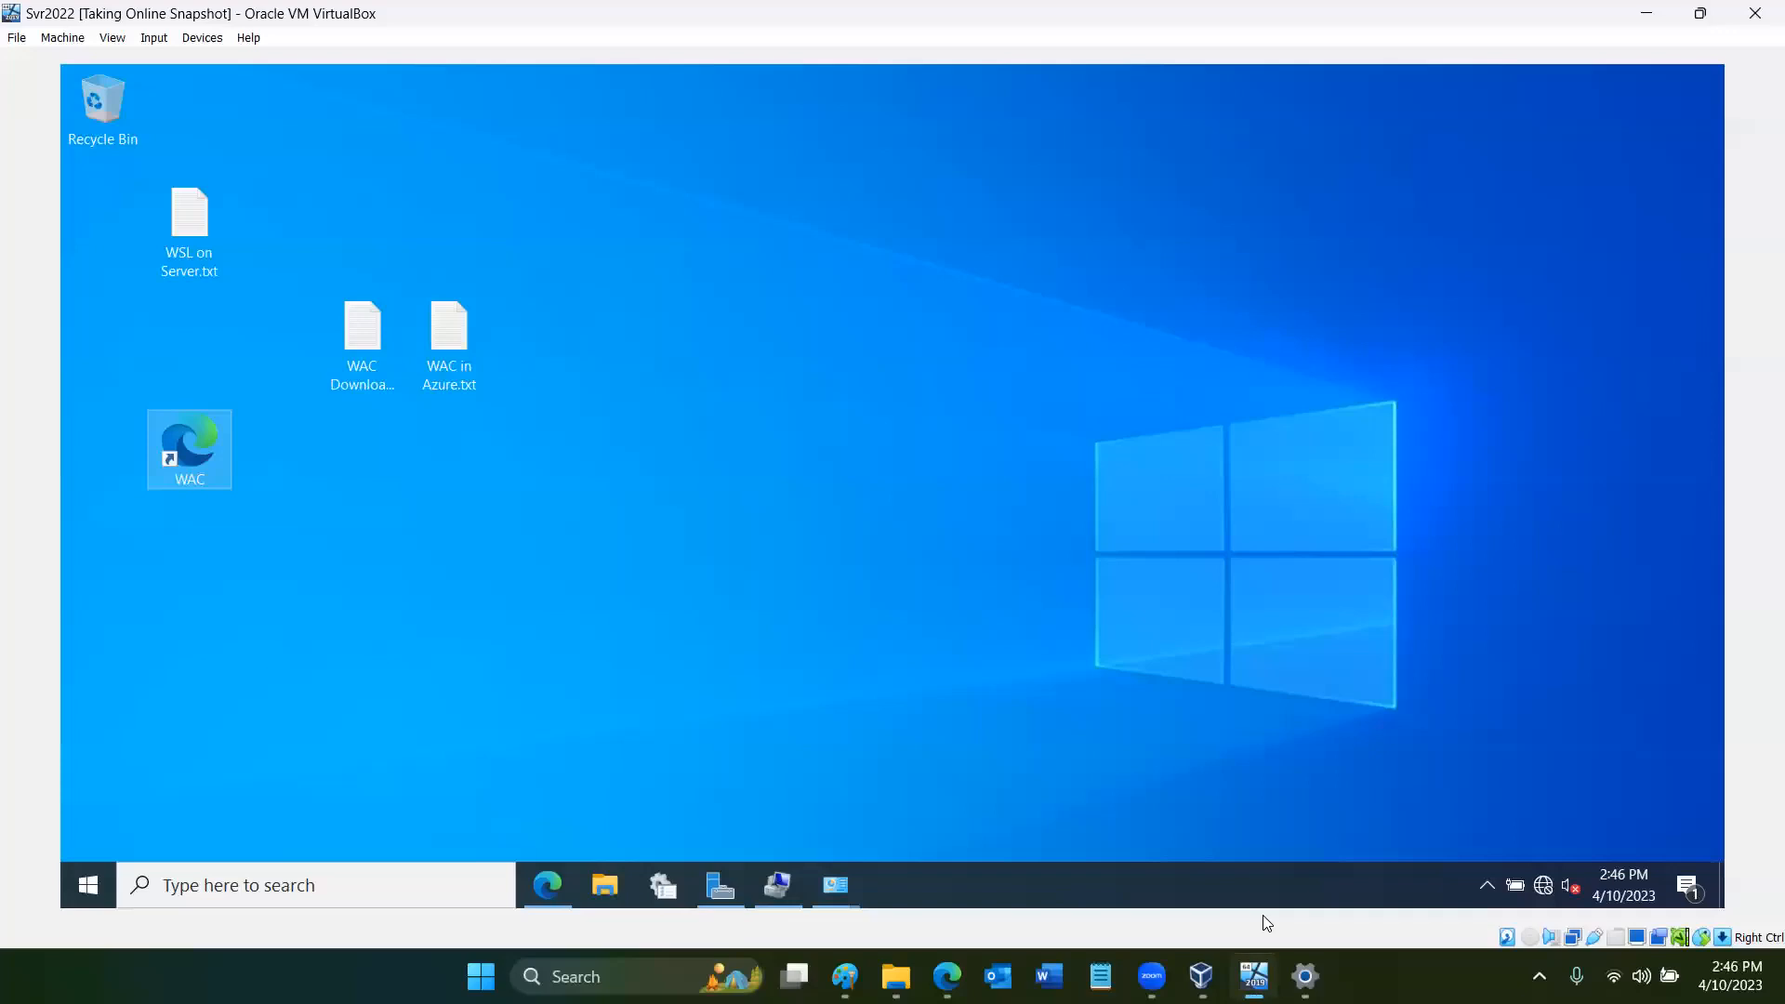
{"action": "mouse_move", "coordinate": [1305, 976]}
{"action": "left_click", "coordinate": [1236, 847]}
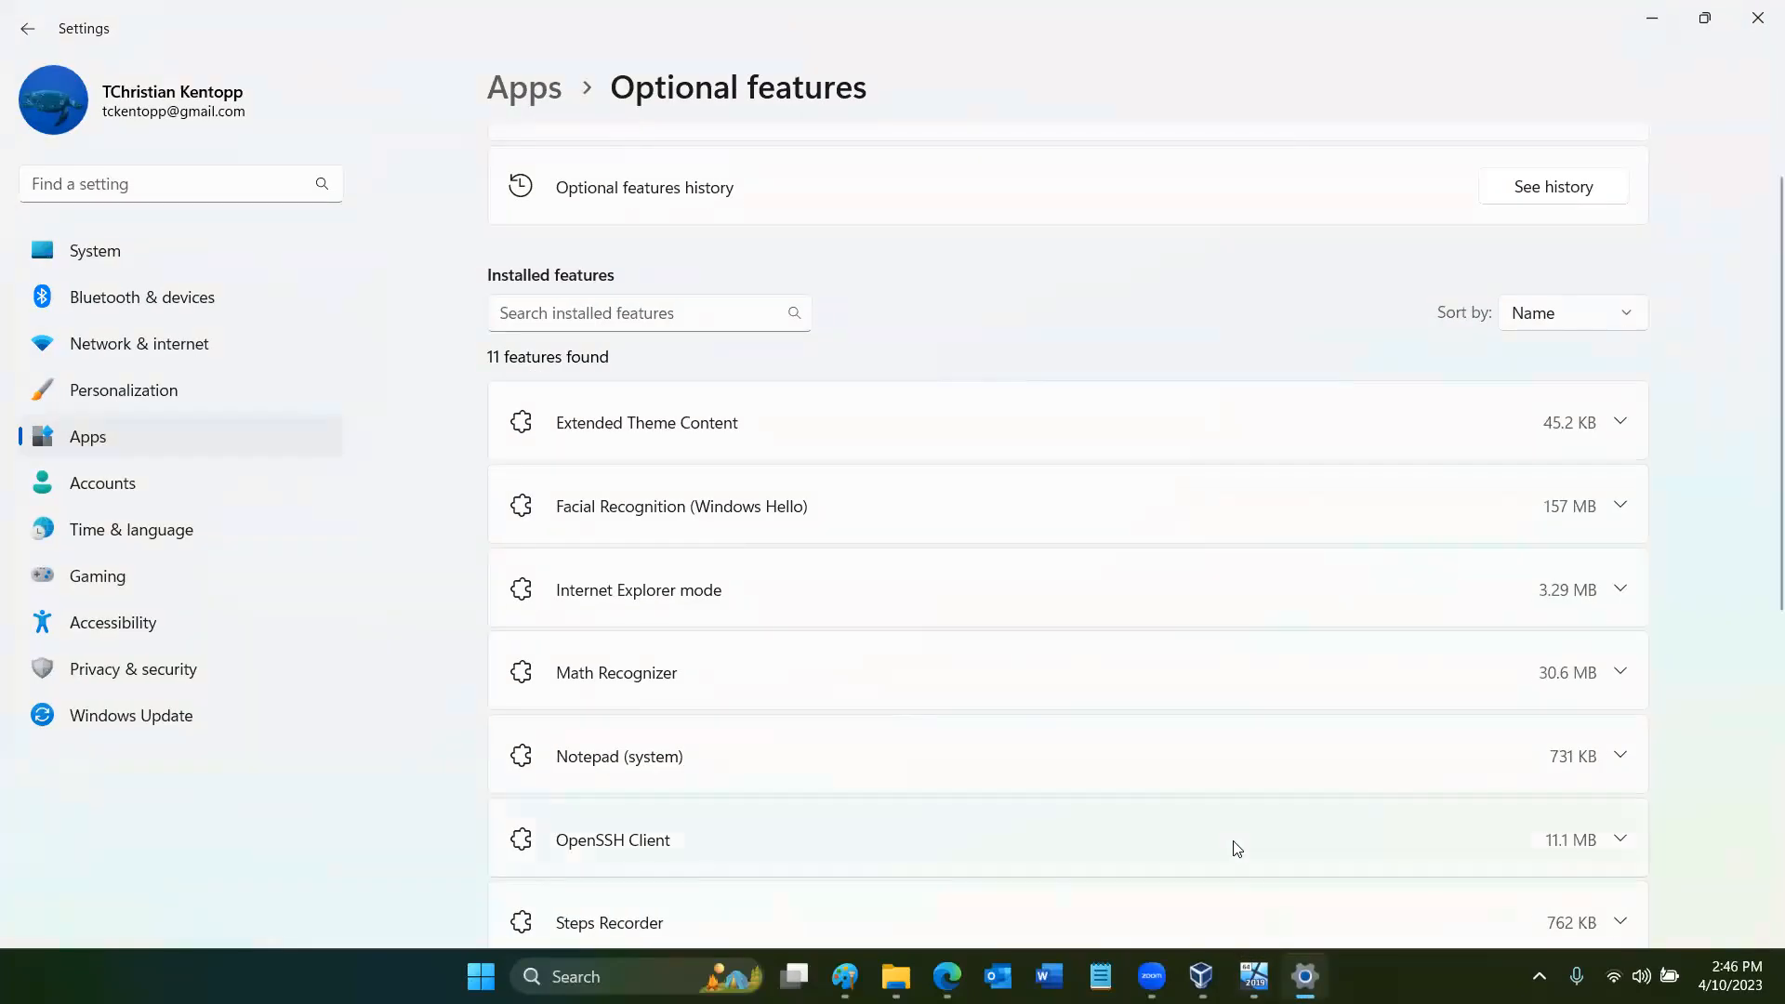
{"action": "left_click", "coordinate": [1201, 976]}
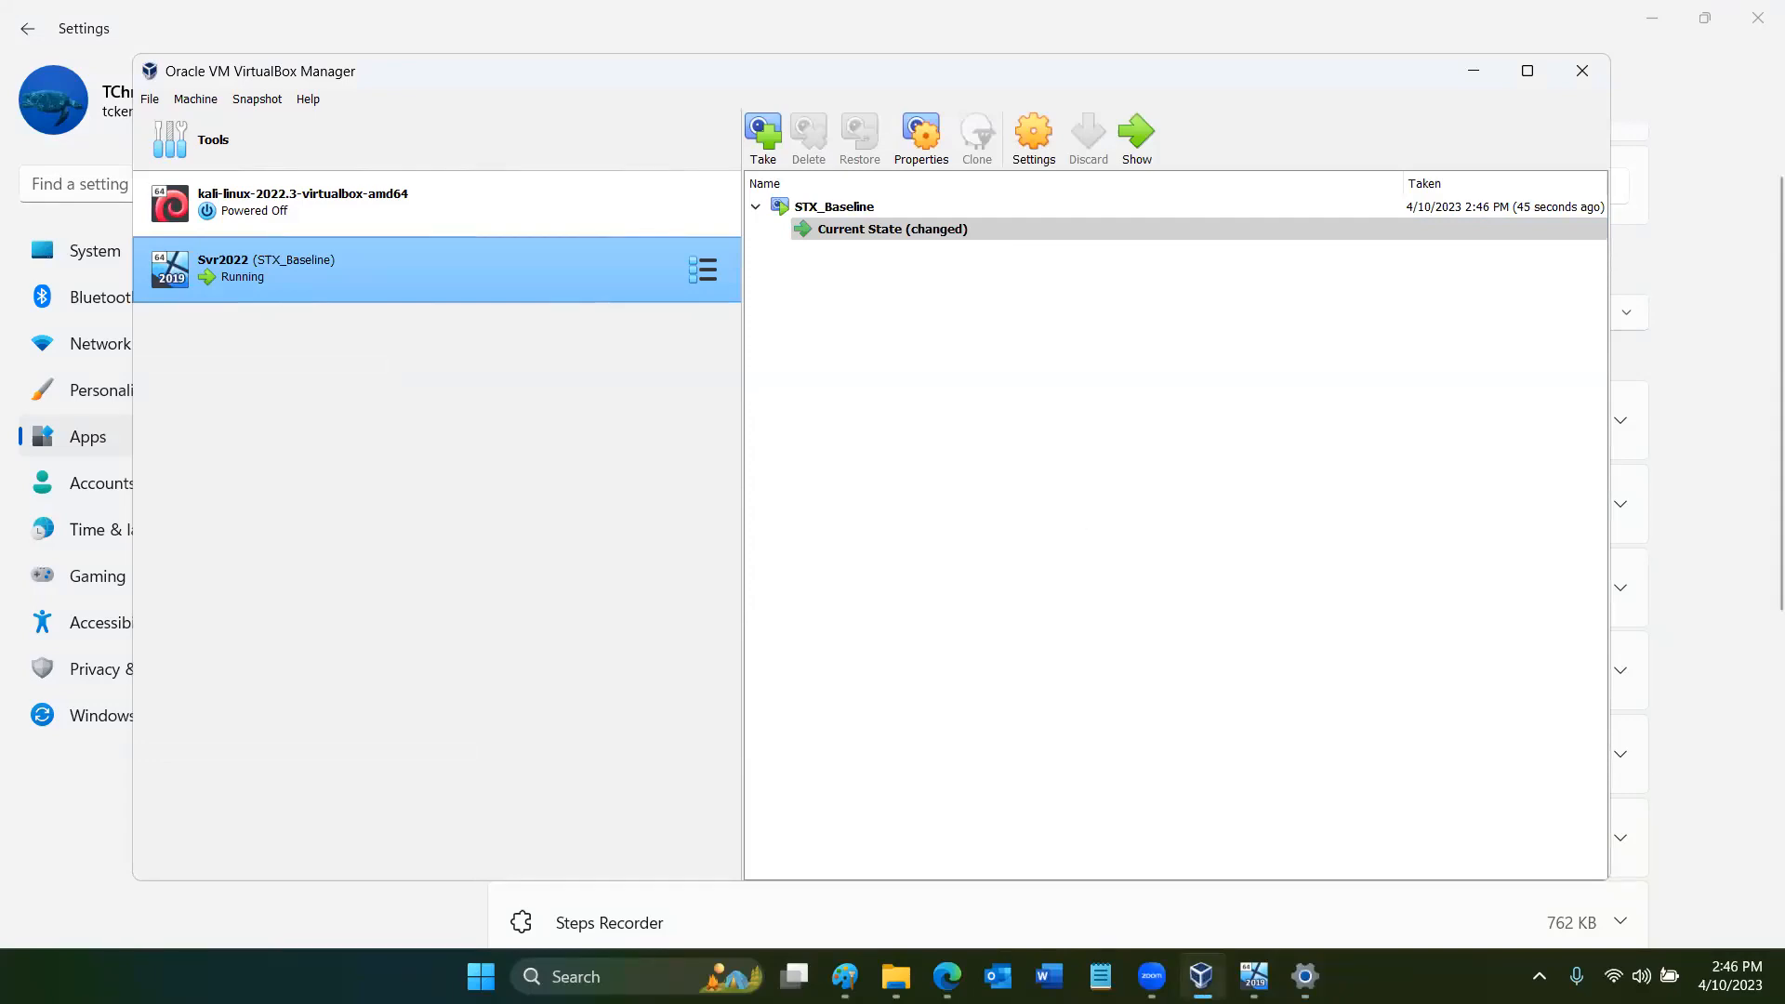
- Switch to the Svr2022 virtual machine, restore its browser, try to load google.com in a new tab, and close that tab
{"action": "left_click", "coordinate": [1254, 976]}
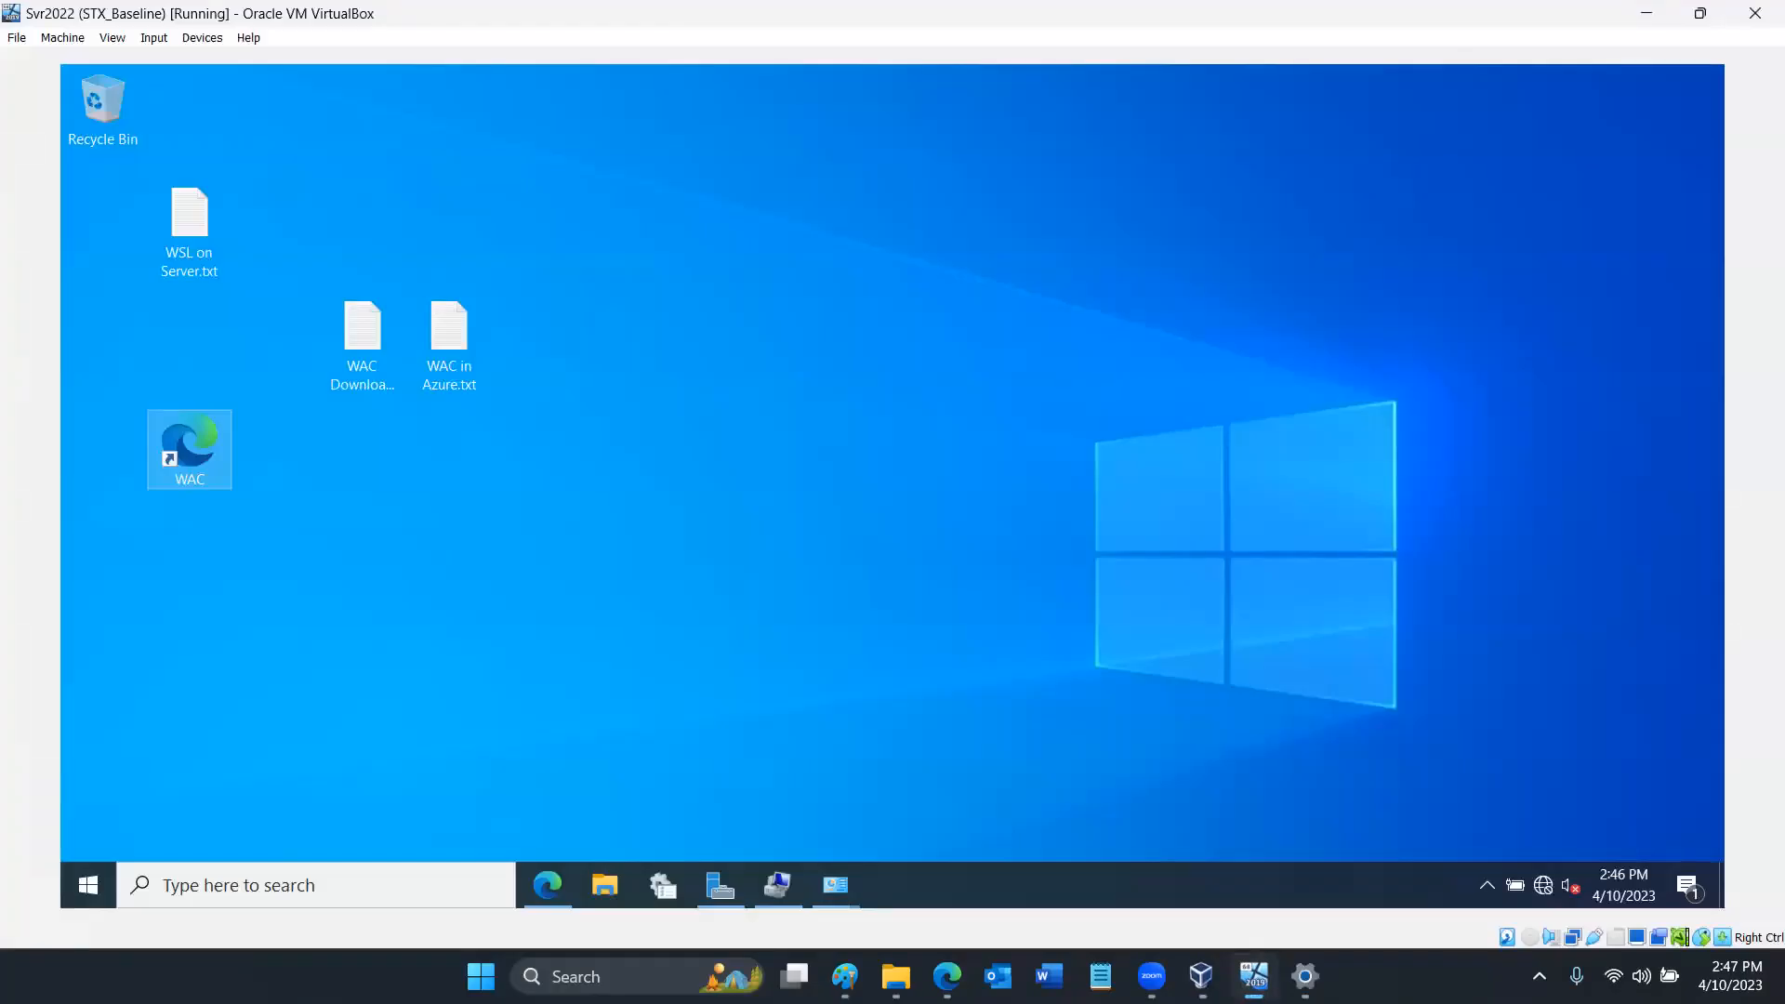
{"action": "left_click", "coordinate": [528, 896]}
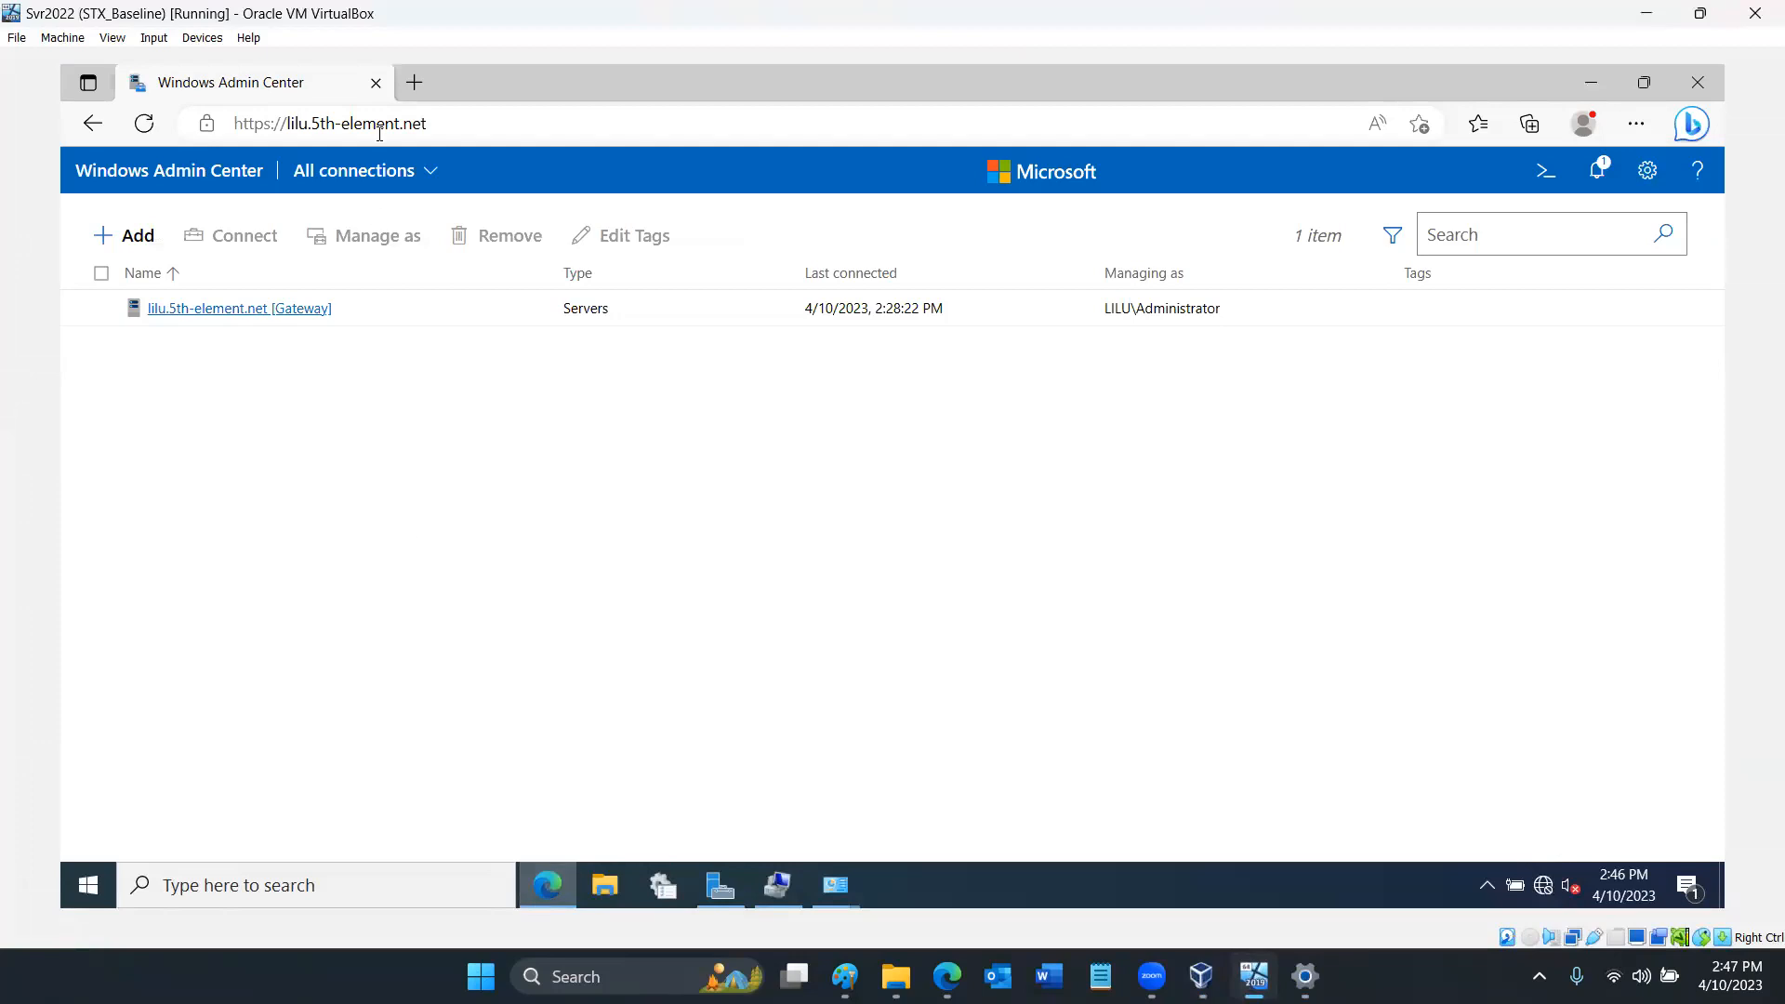
{"action": "left_click", "coordinate": [414, 84]}
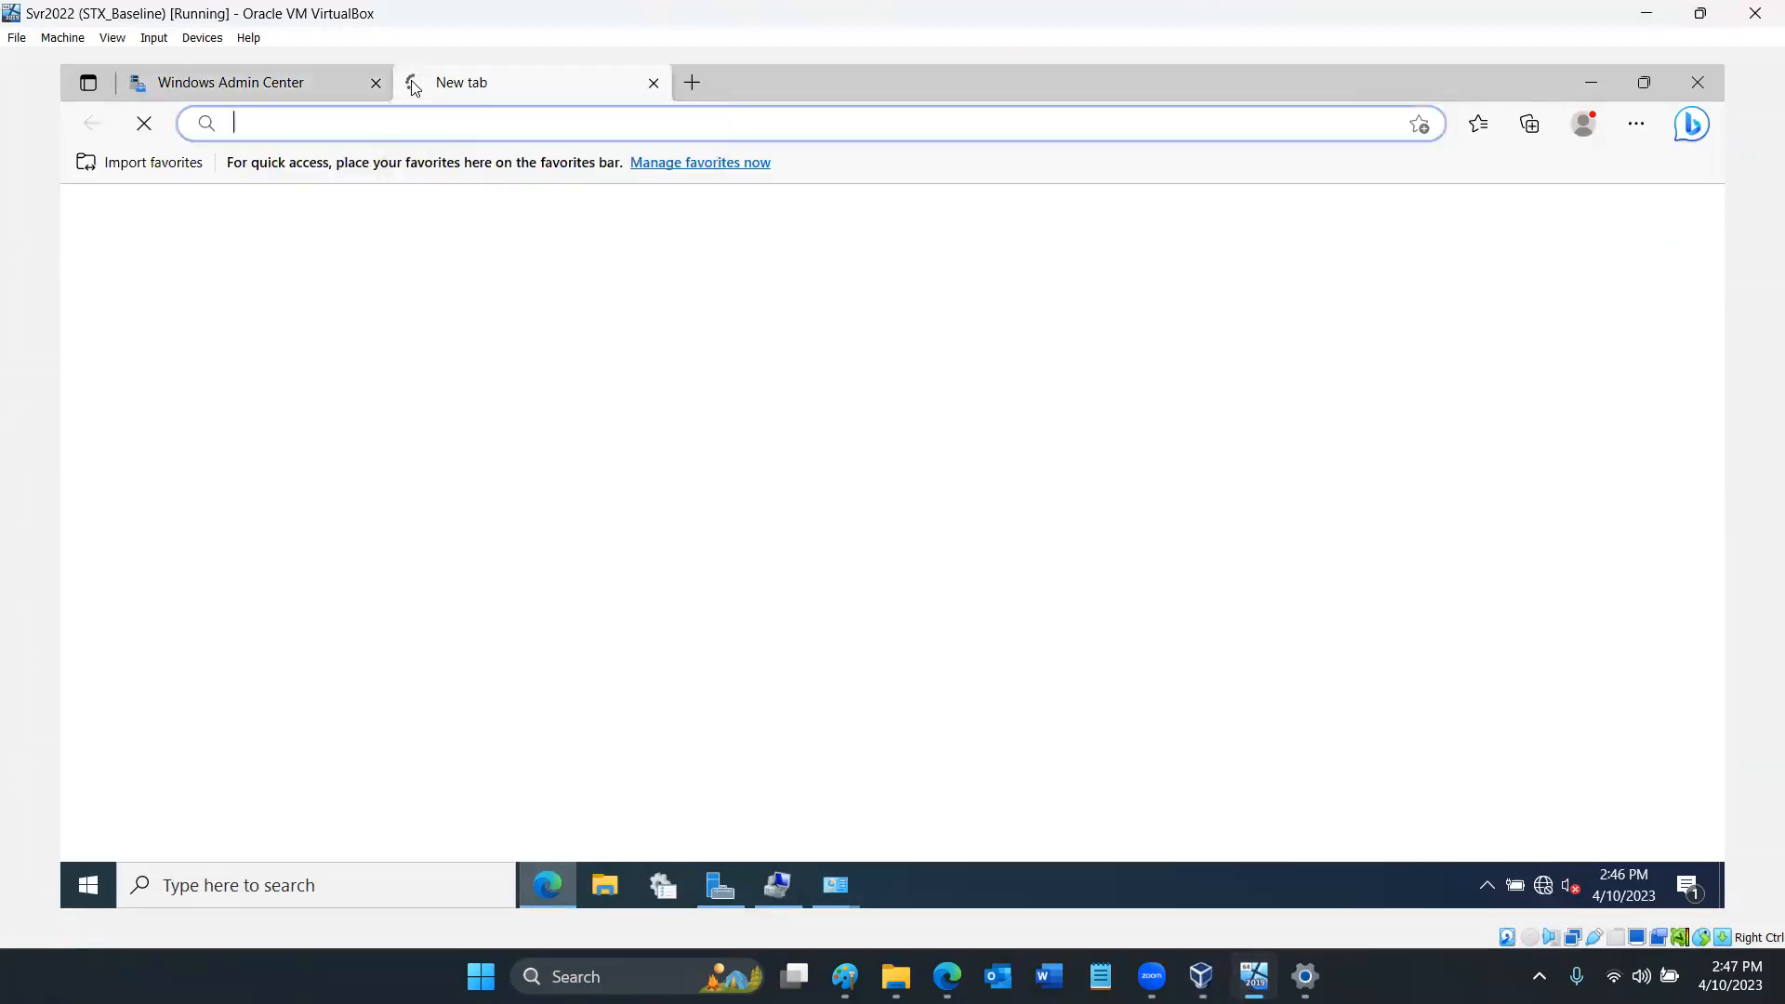
{"action": "type", "text": "google.com"}
{"action": "key", "text": "Return"}
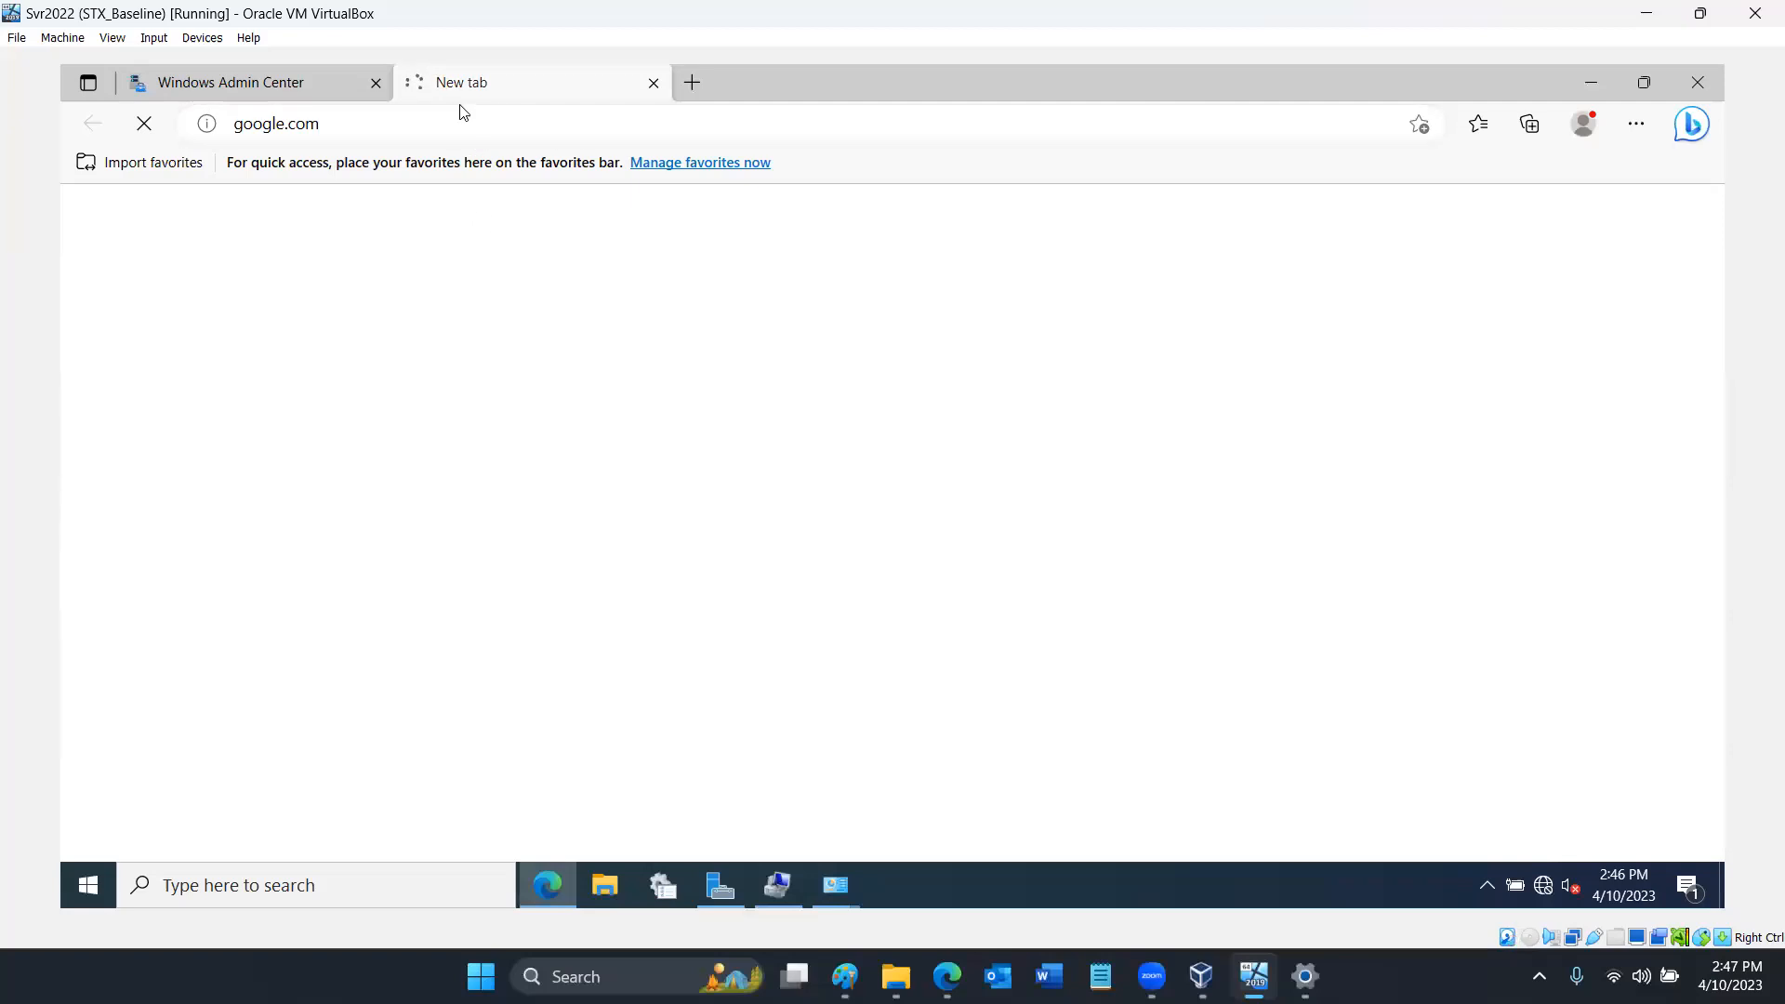
{"action": "left_click", "coordinate": [654, 83]}
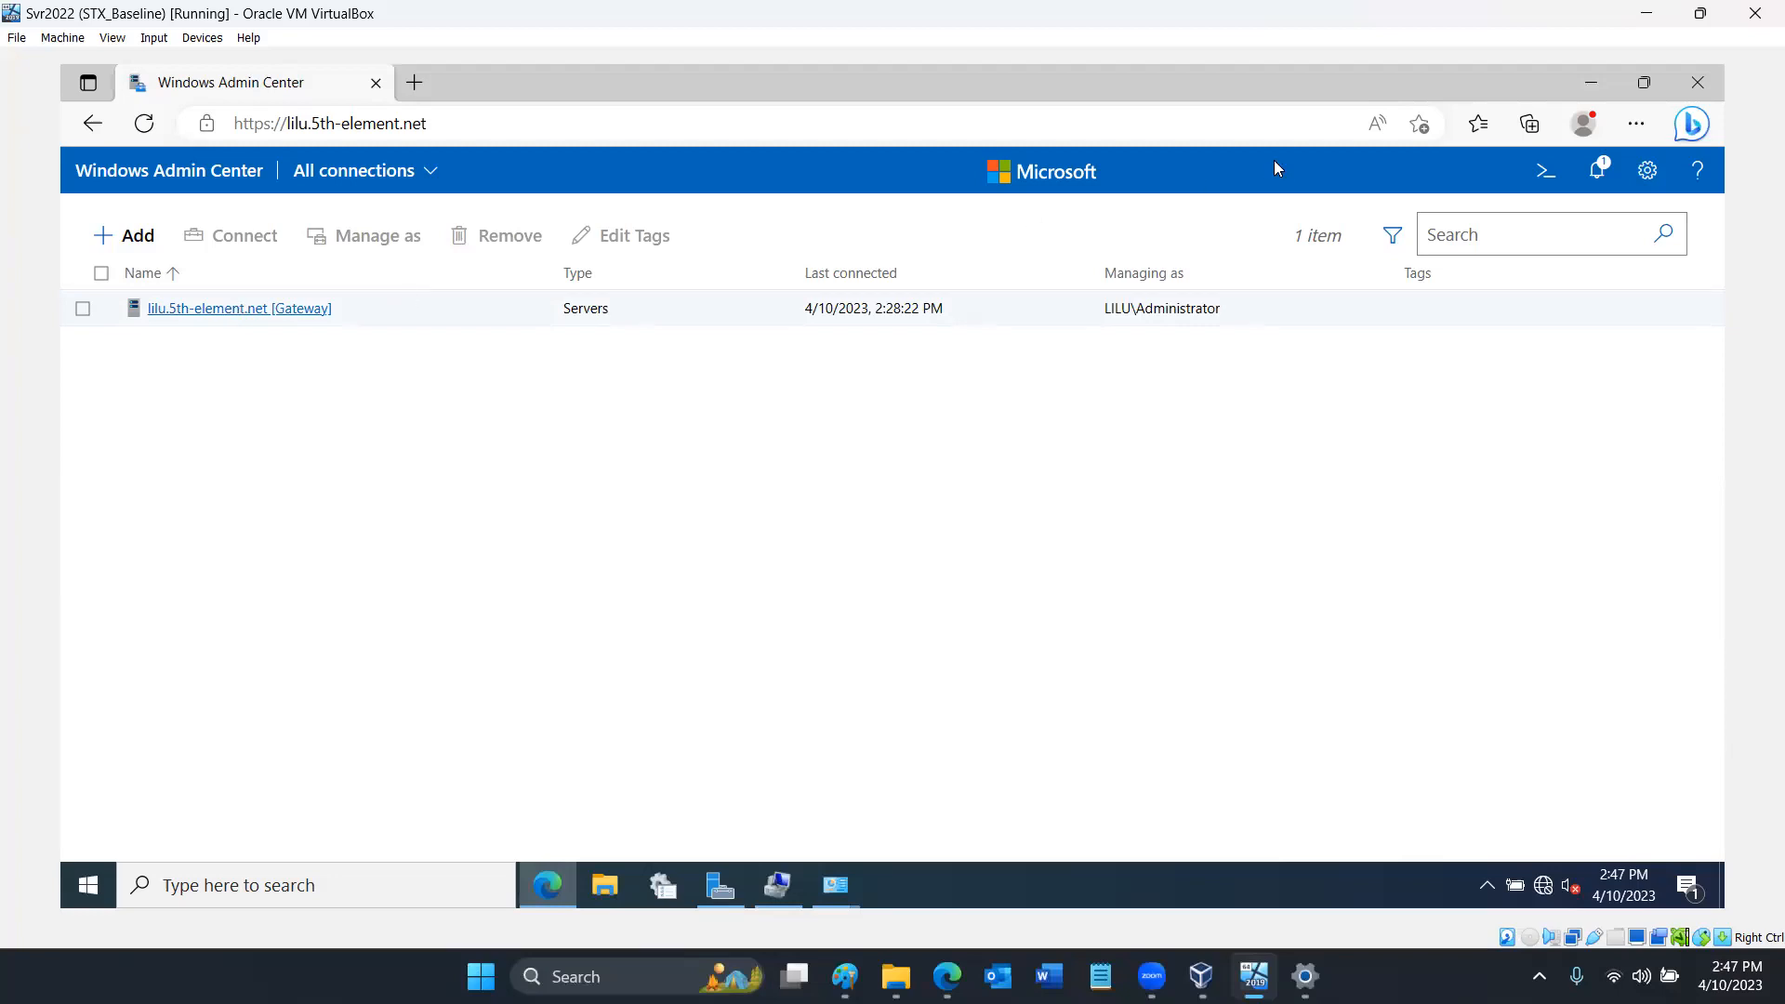
- Minimize the browser and open the Internet Protocol Version 4 (TCP/IPv4) properties of the Home_LAN_31 adapter from the network settings
{"action": "left_click", "coordinate": [1594, 87]}
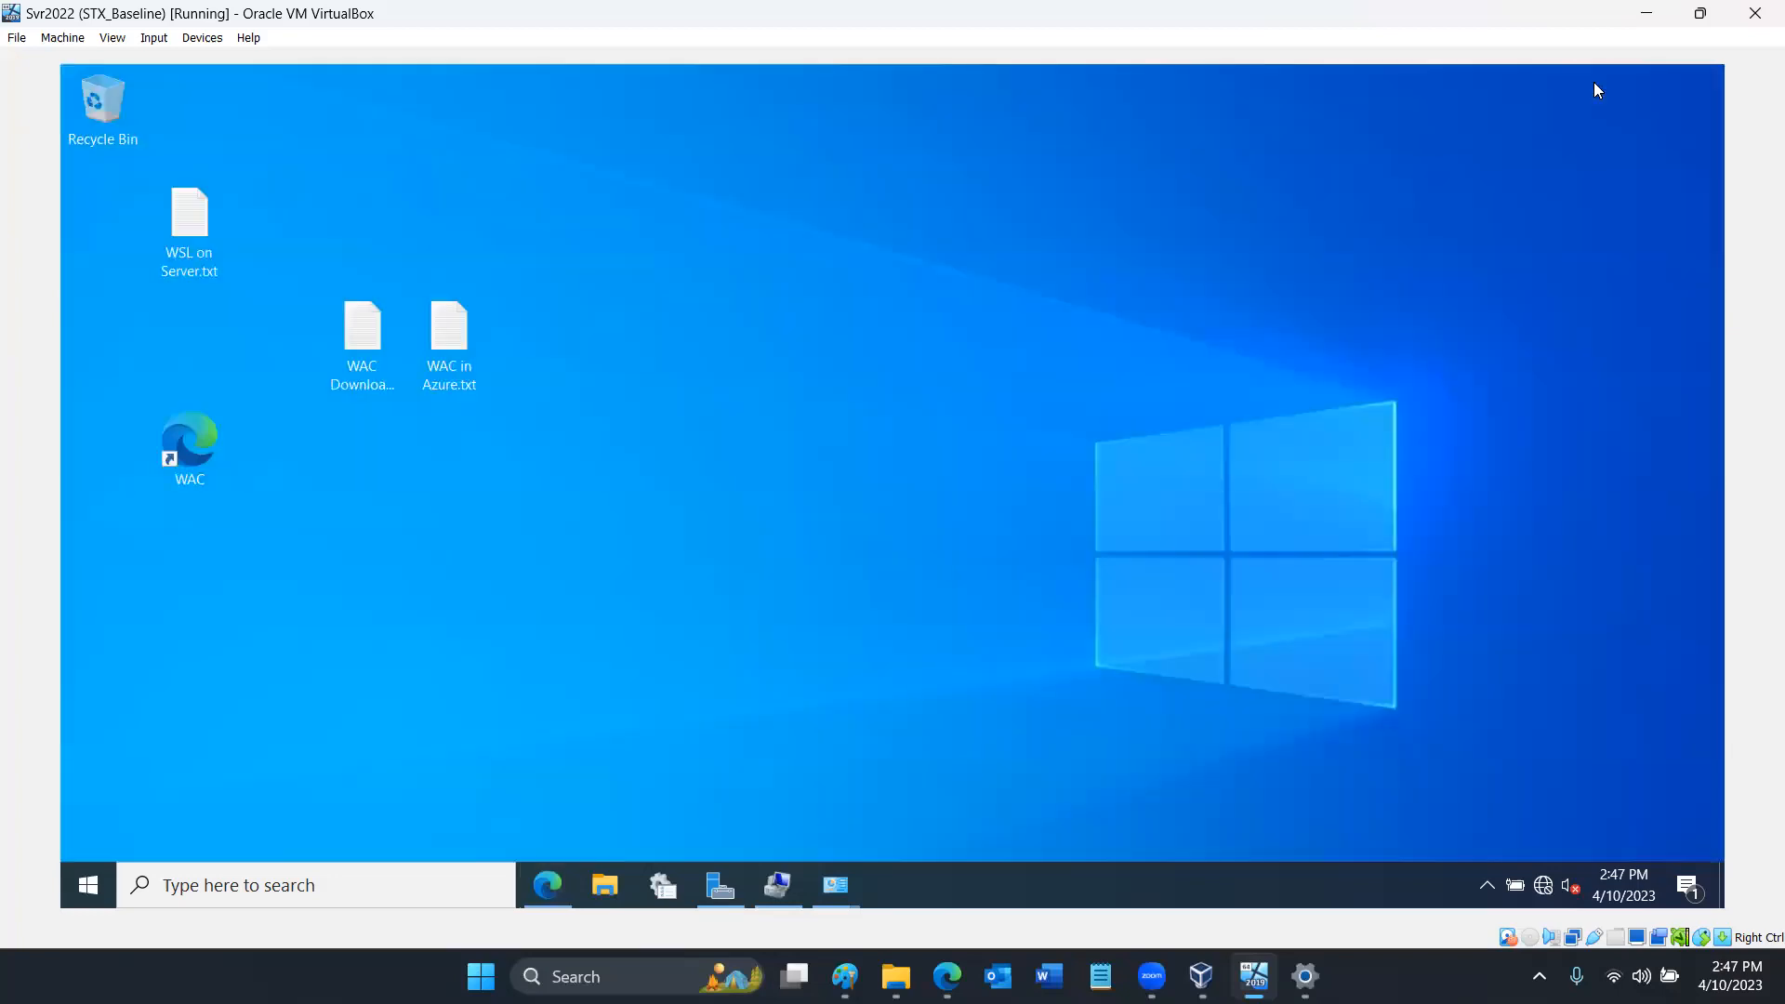
{"action": "left_click", "coordinate": [1545, 887]}
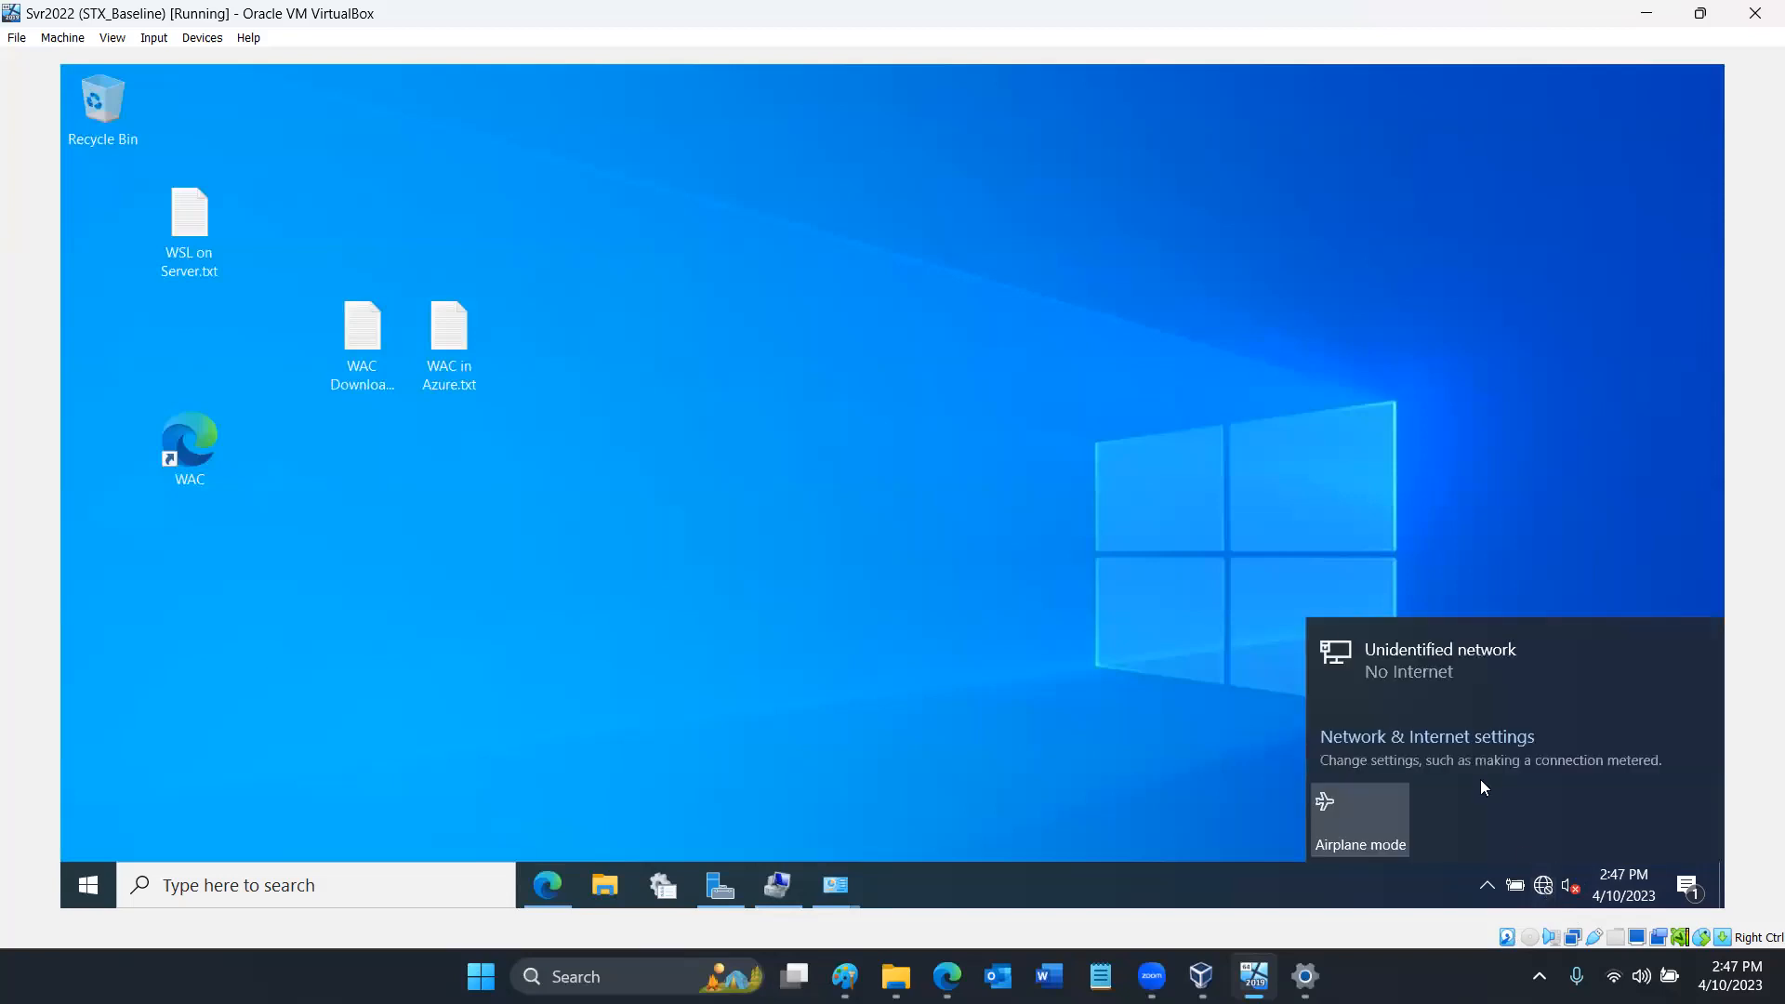
{"action": "left_click", "coordinate": [1469, 739]}
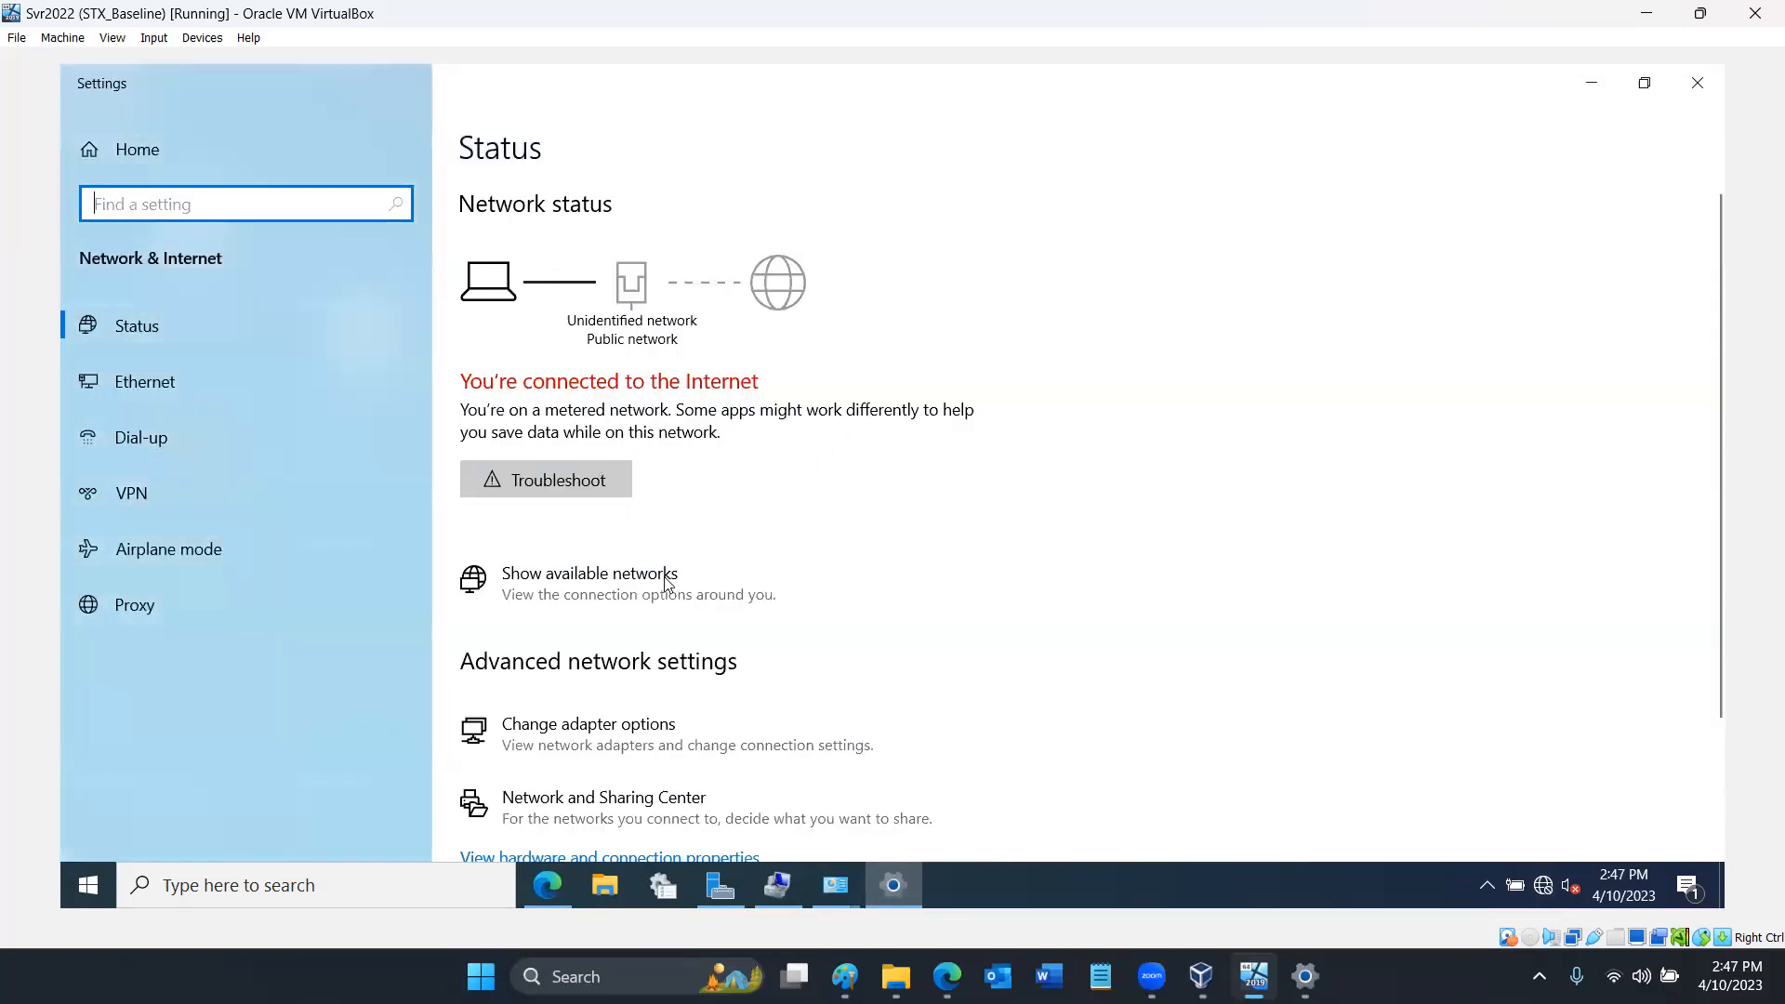
{"action": "left_click", "coordinate": [640, 723]}
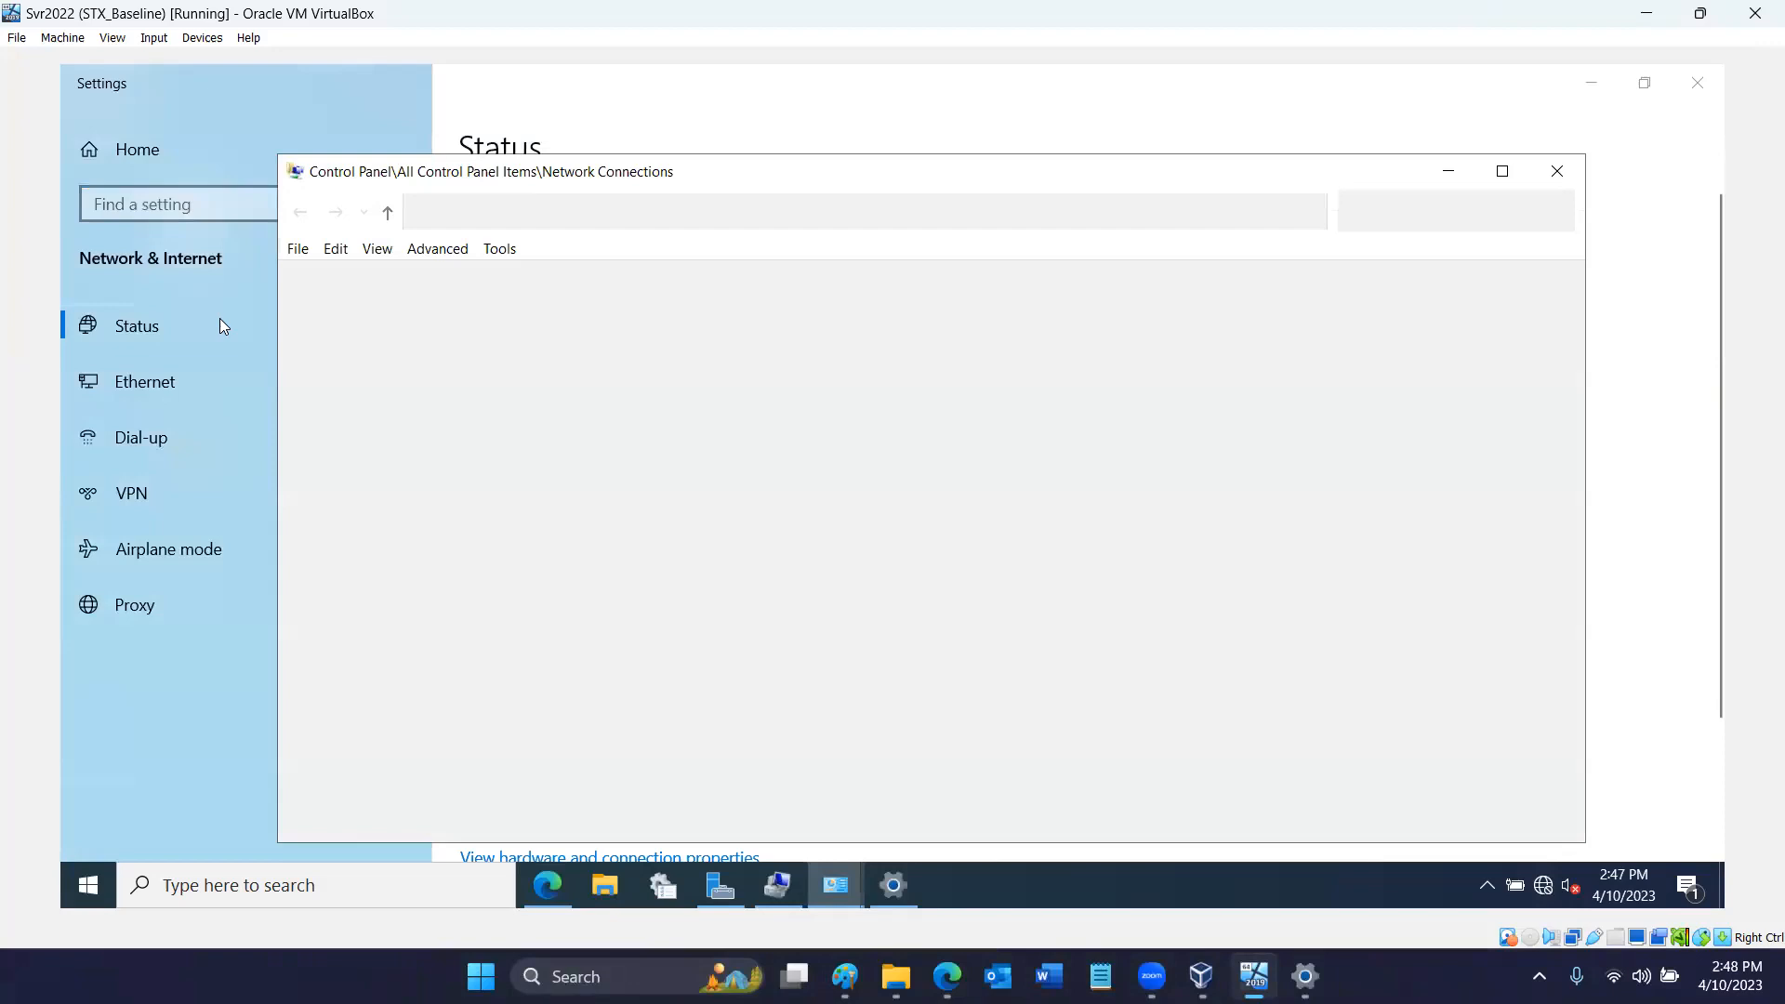
{"action": "double_click", "coordinate": [361, 333]}
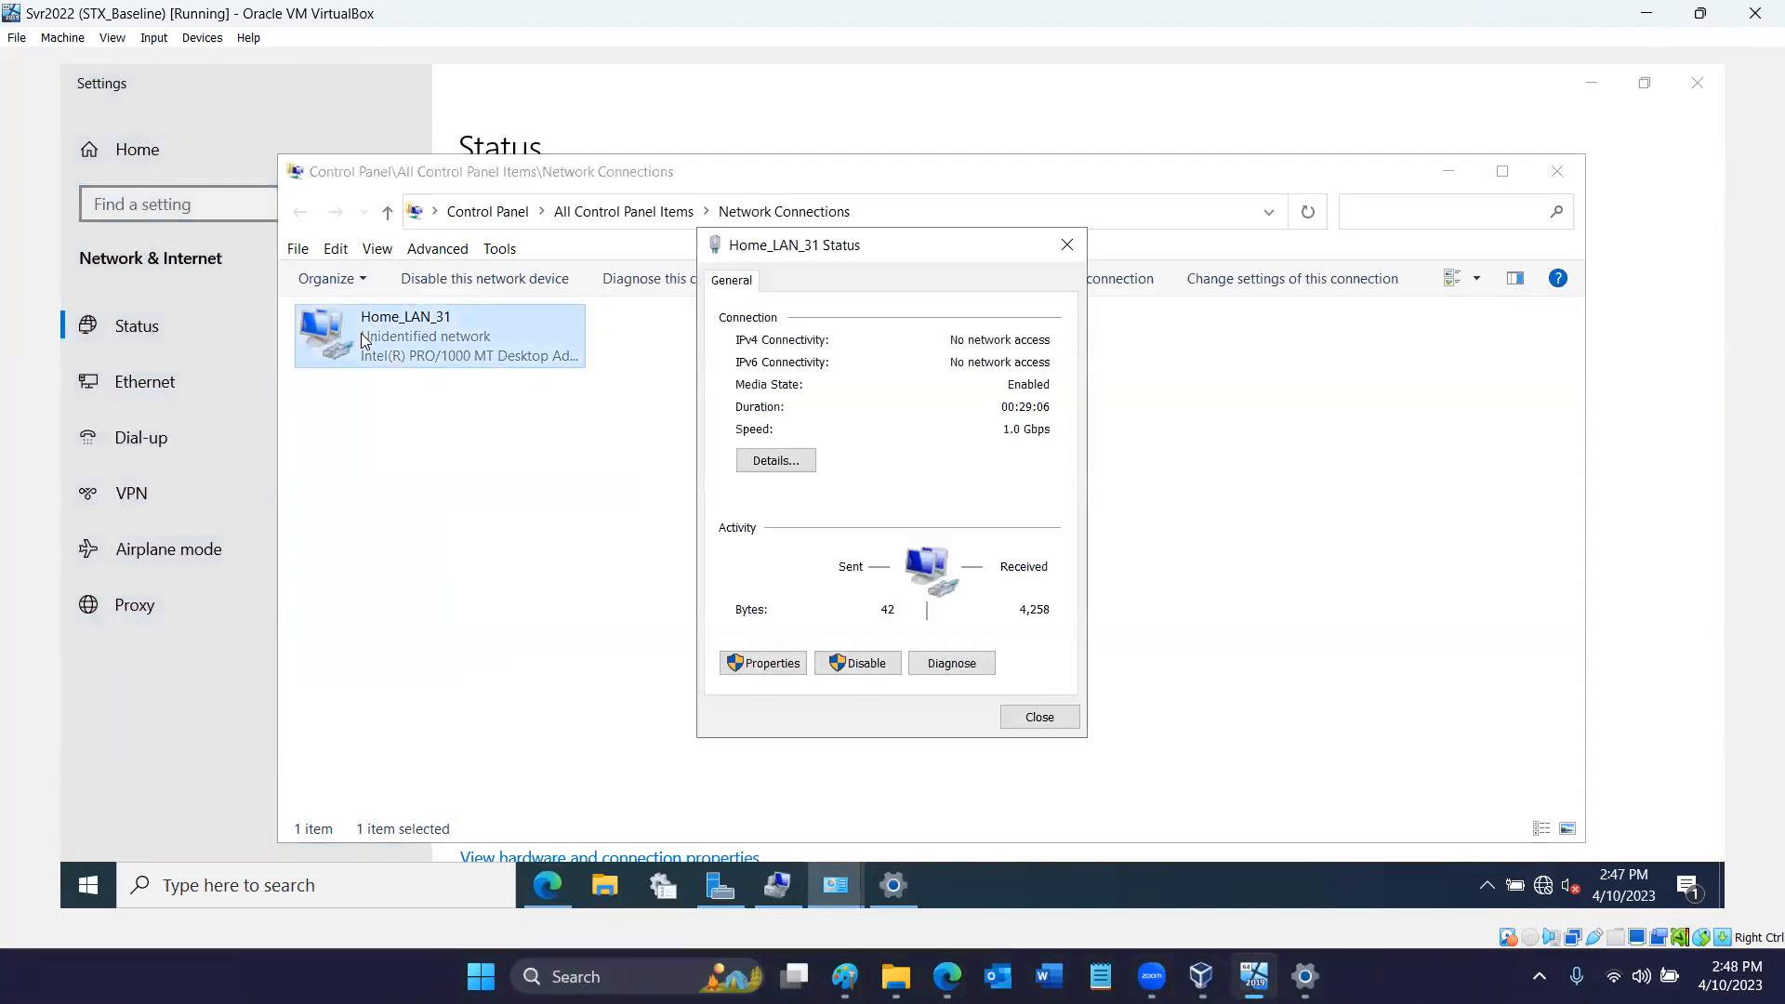
{"action": "left_click", "coordinate": [777, 664]}
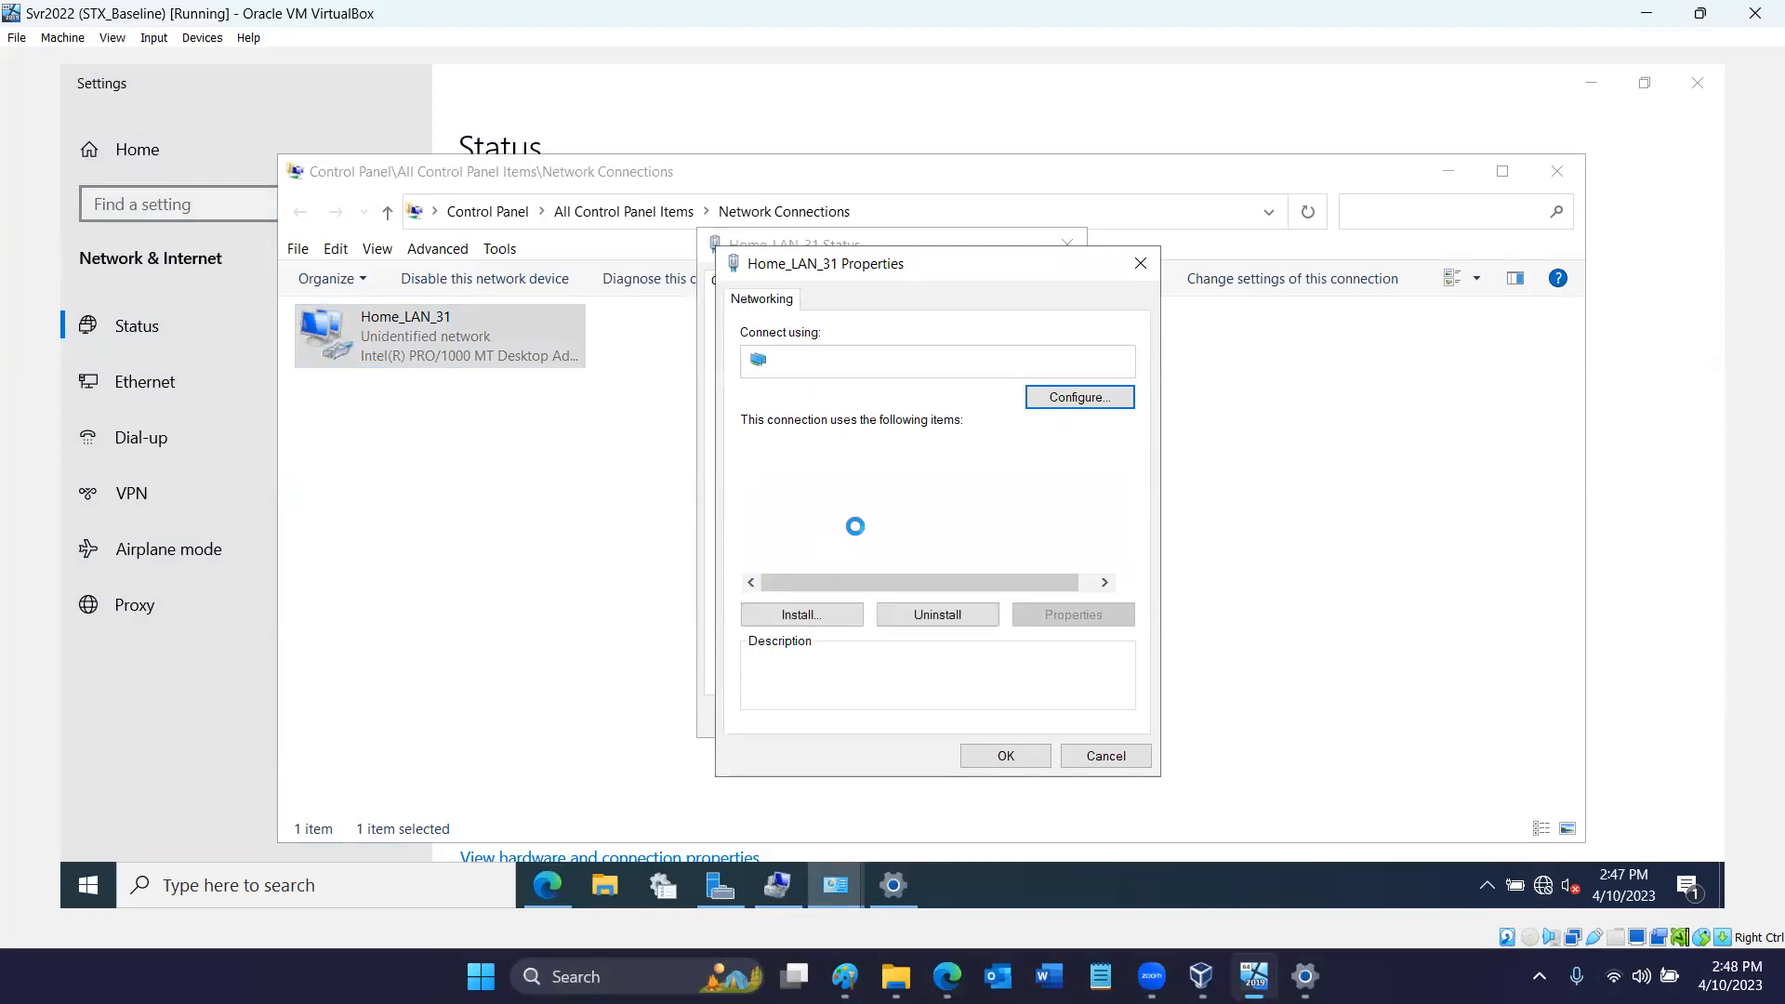
{"action": "double_click", "coordinate": [872, 506]}
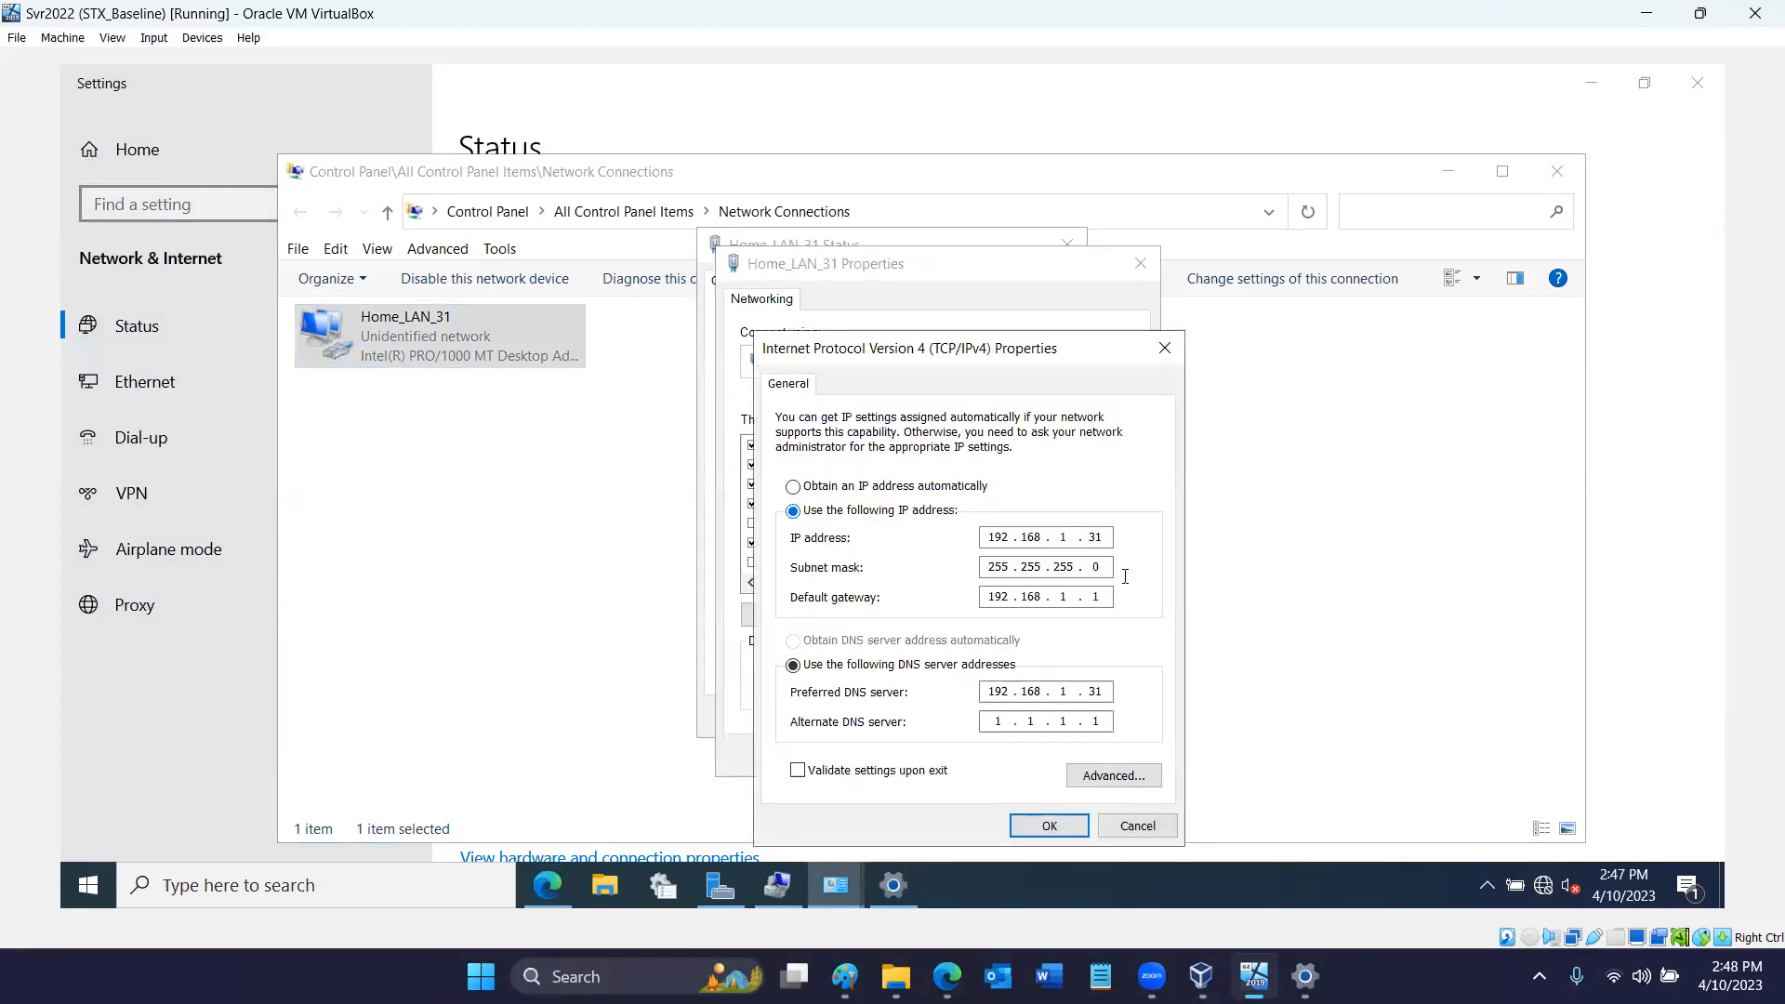
- Set Home_LAN_31 to obtain its IP address and DNS server address automatically, apply it, and decline making the PC discoverable on the network
{"action": "double_click", "coordinate": [1095, 692]}
{"action": "left_click", "coordinate": [960, 486]}
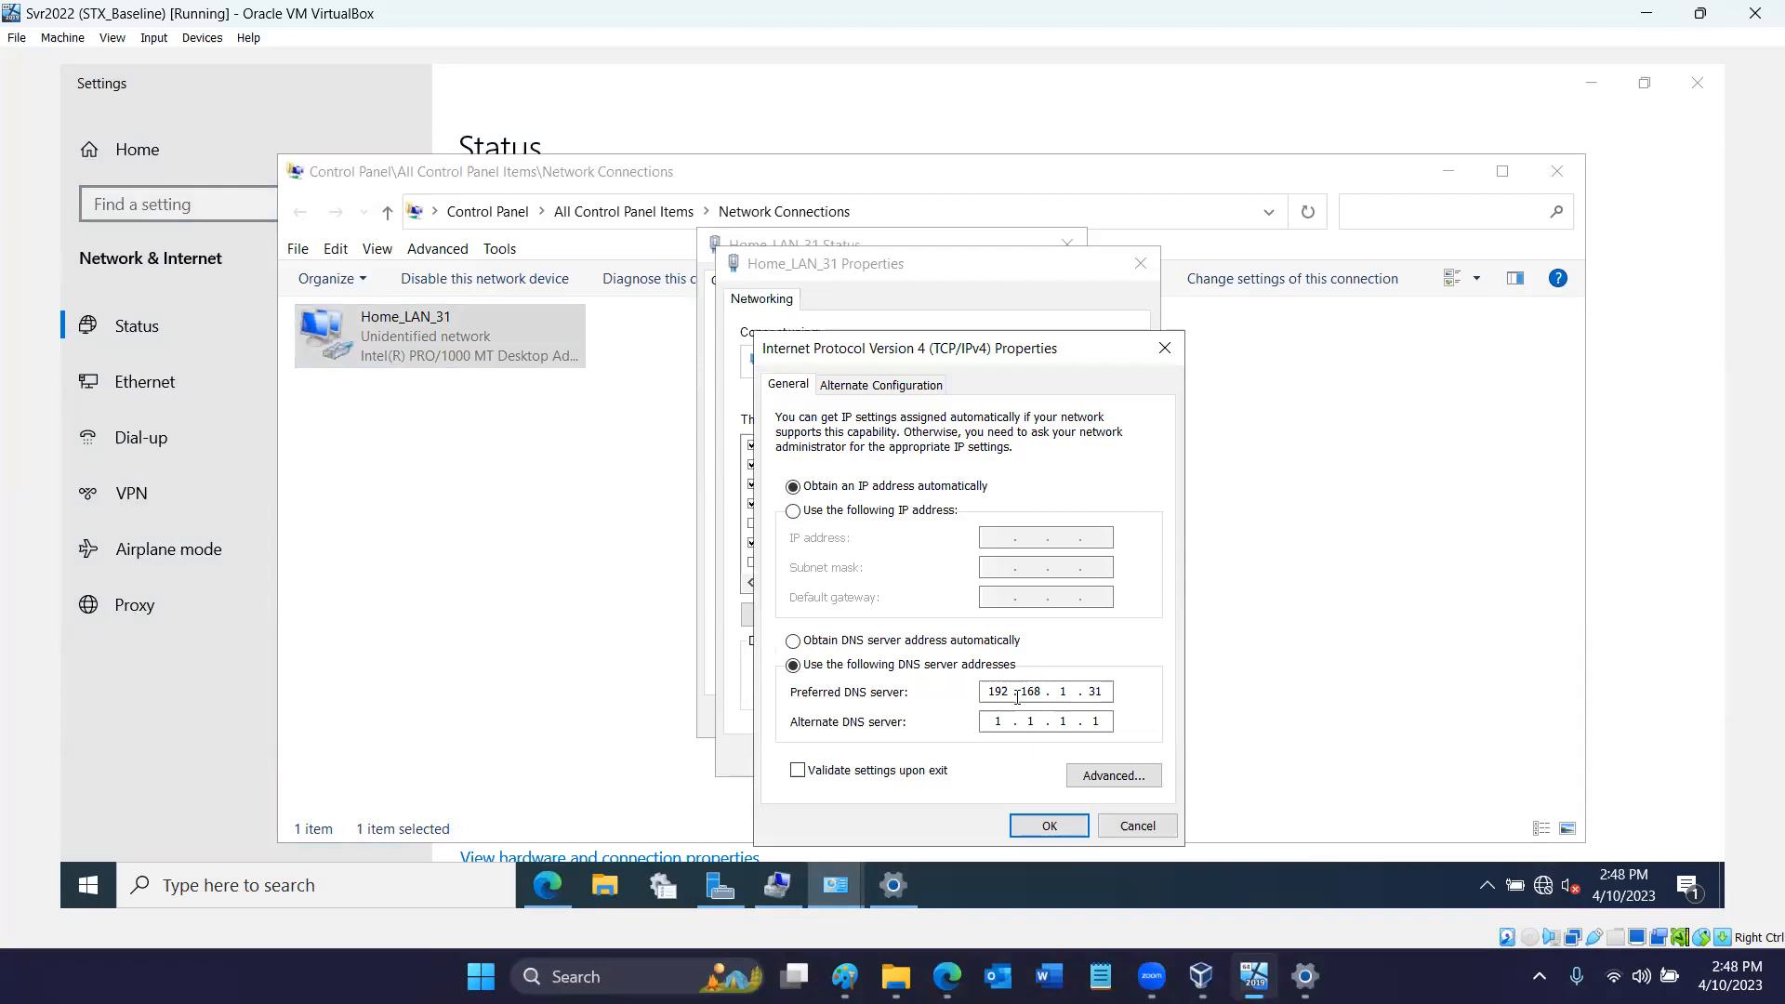
{"action": "left_click", "coordinate": [1003, 641]}
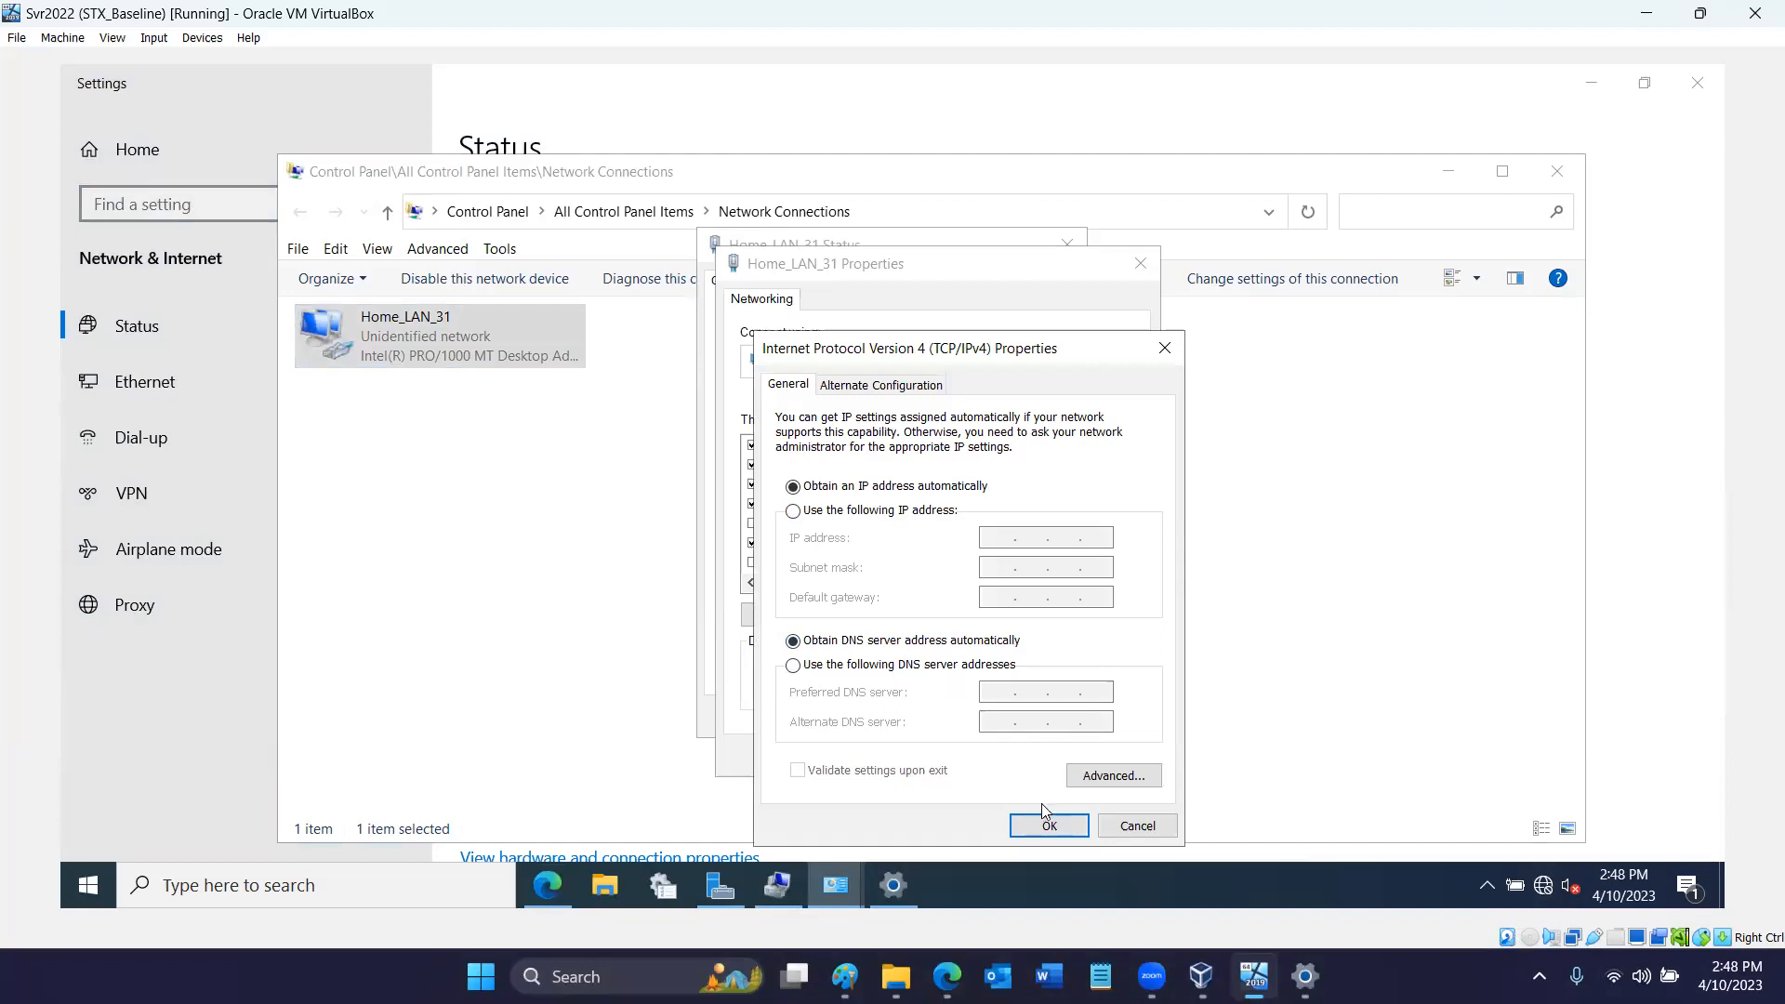
{"action": "left_click", "coordinate": [1078, 825]}
{"action": "left_click", "coordinate": [1040, 765]}
{"action": "left_click", "coordinate": [1041, 718]}
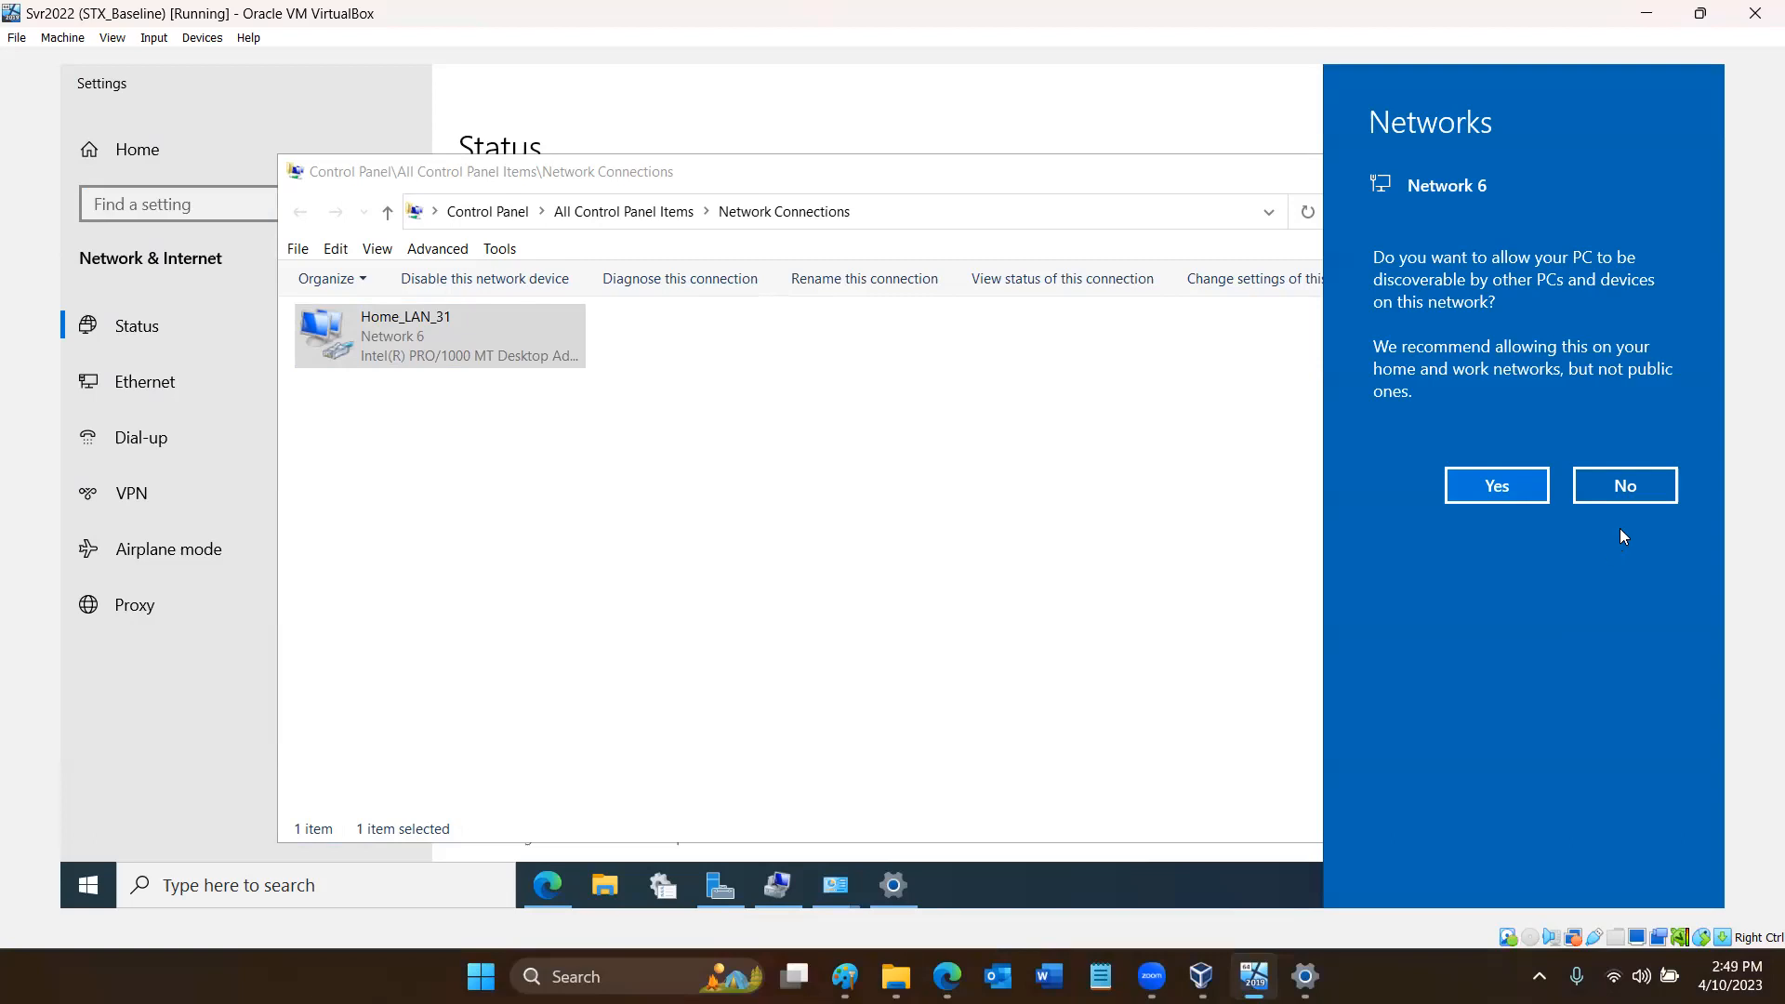
{"action": "left_click", "coordinate": [1637, 489]}
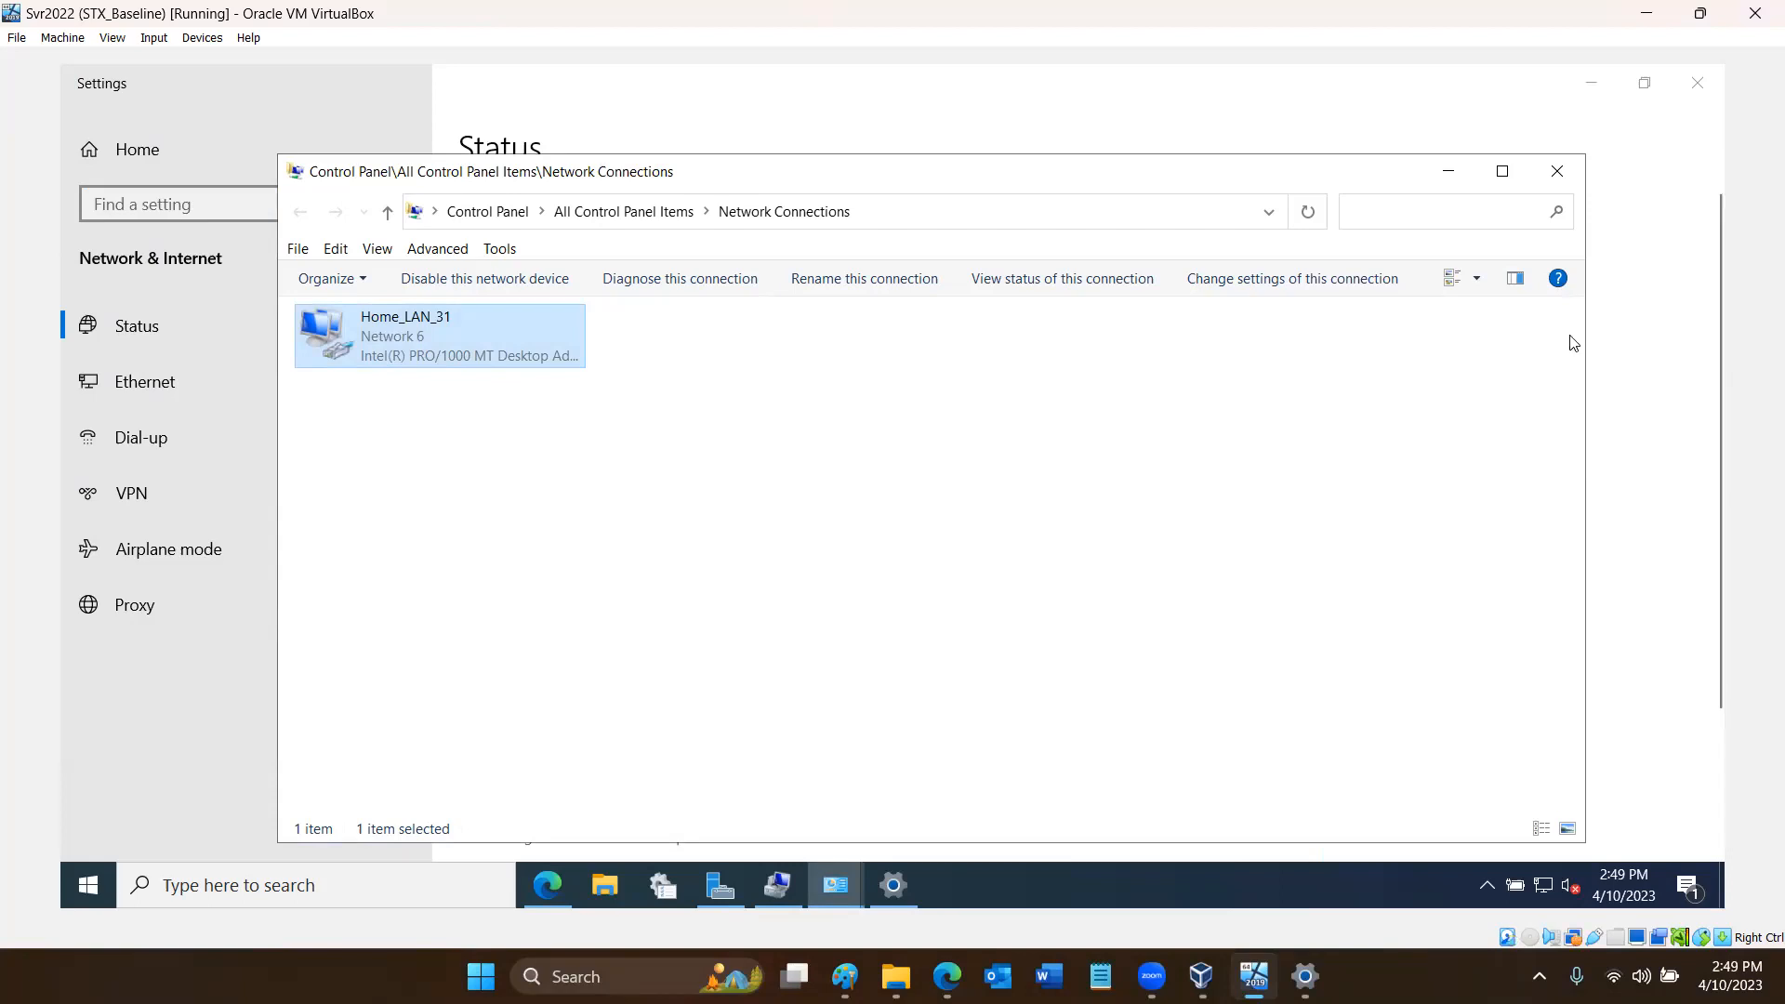
- Check the Home_LAN_31 connection status and the Local Server properties in Server Manager
{"action": "double_click", "coordinate": [535, 352]}
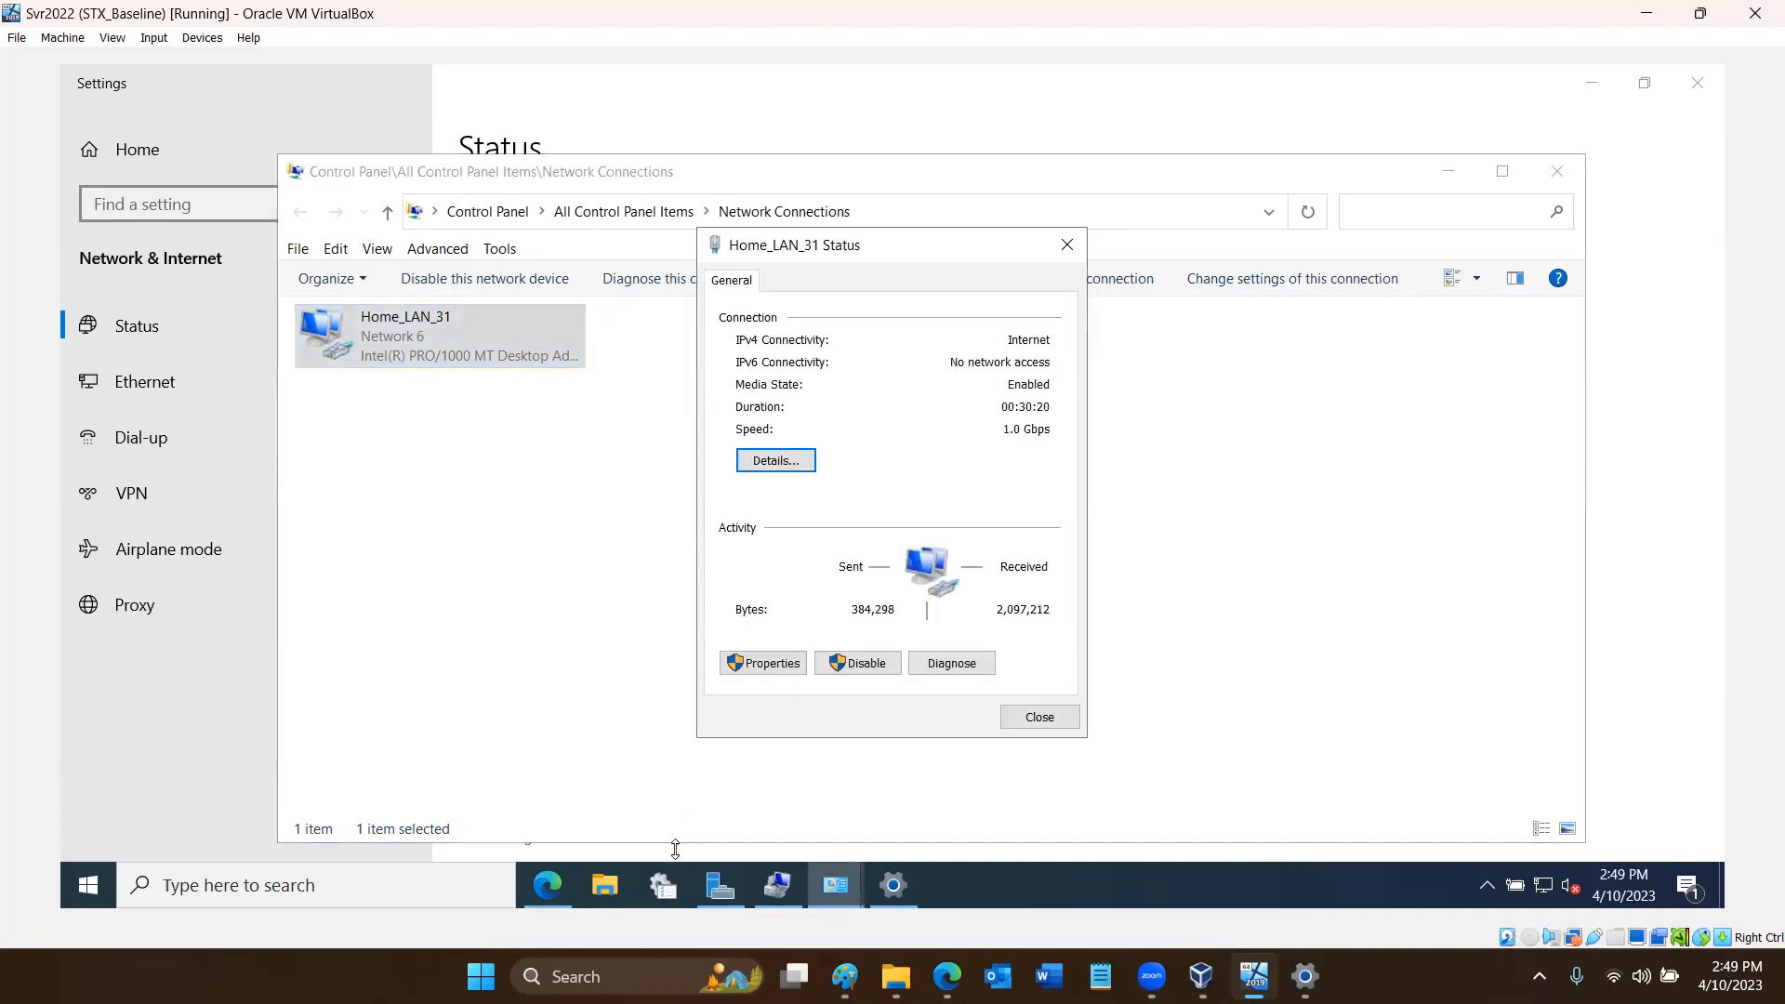
{"action": "left_click", "coordinate": [720, 884]}
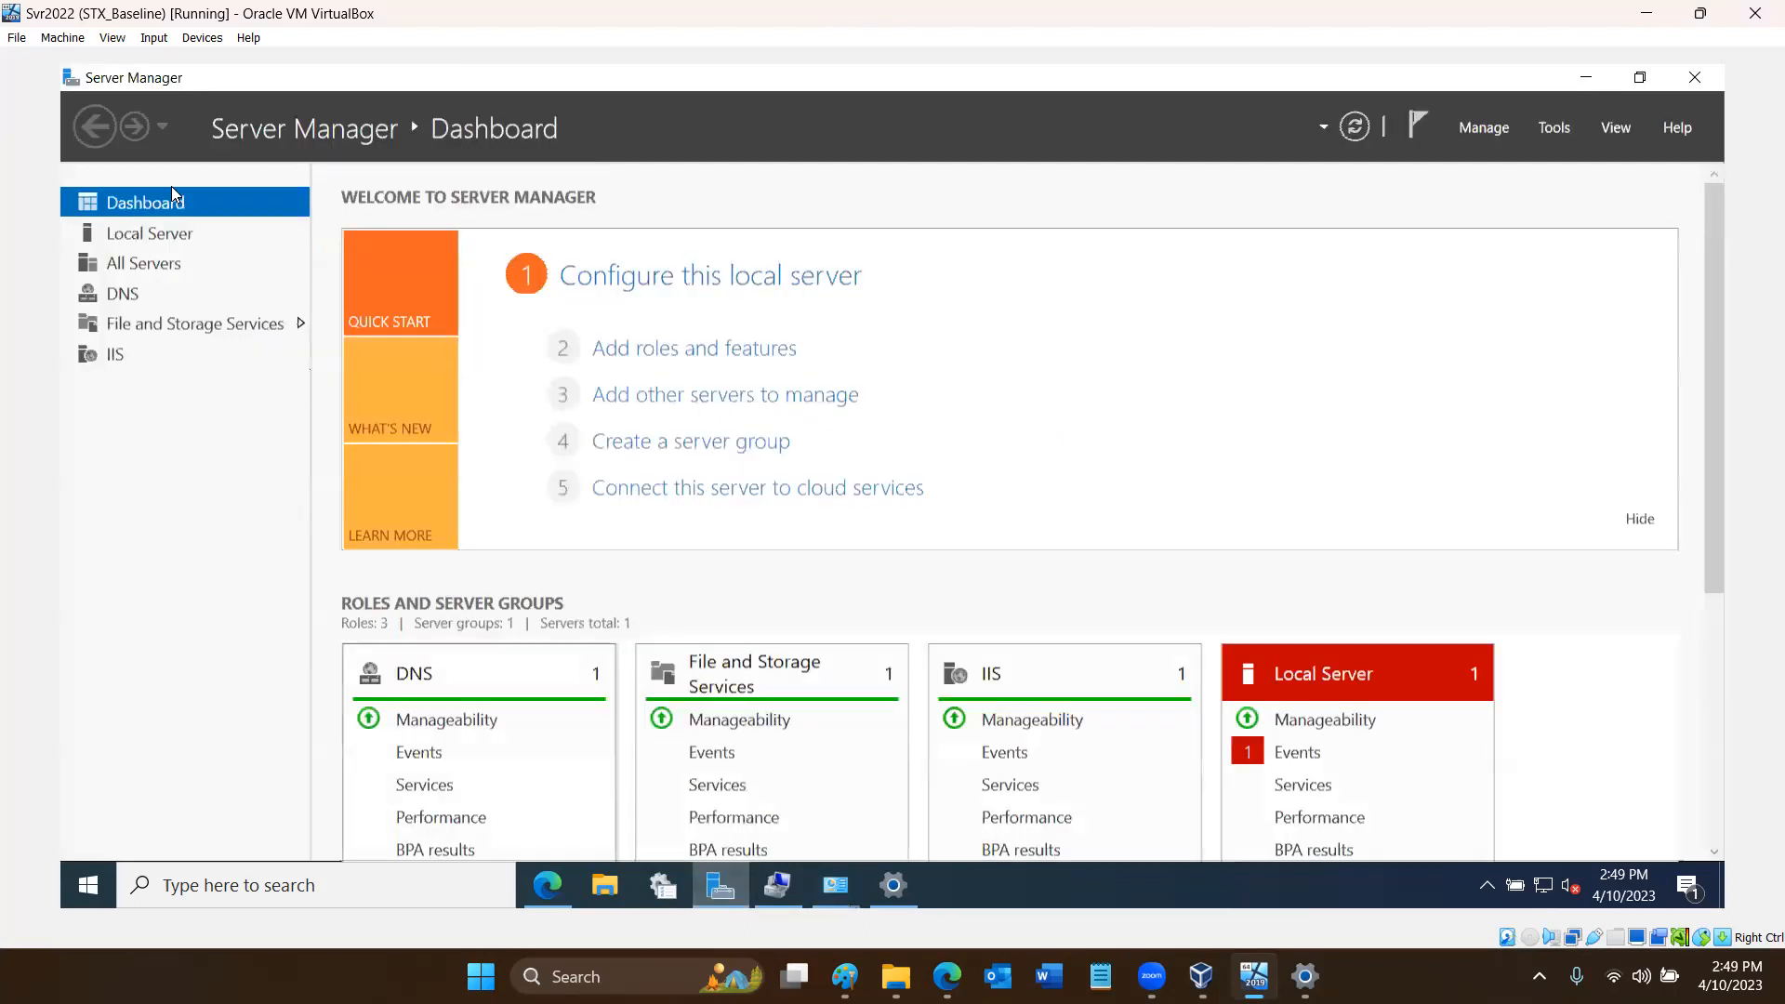
{"action": "left_click", "coordinate": [164, 232]}
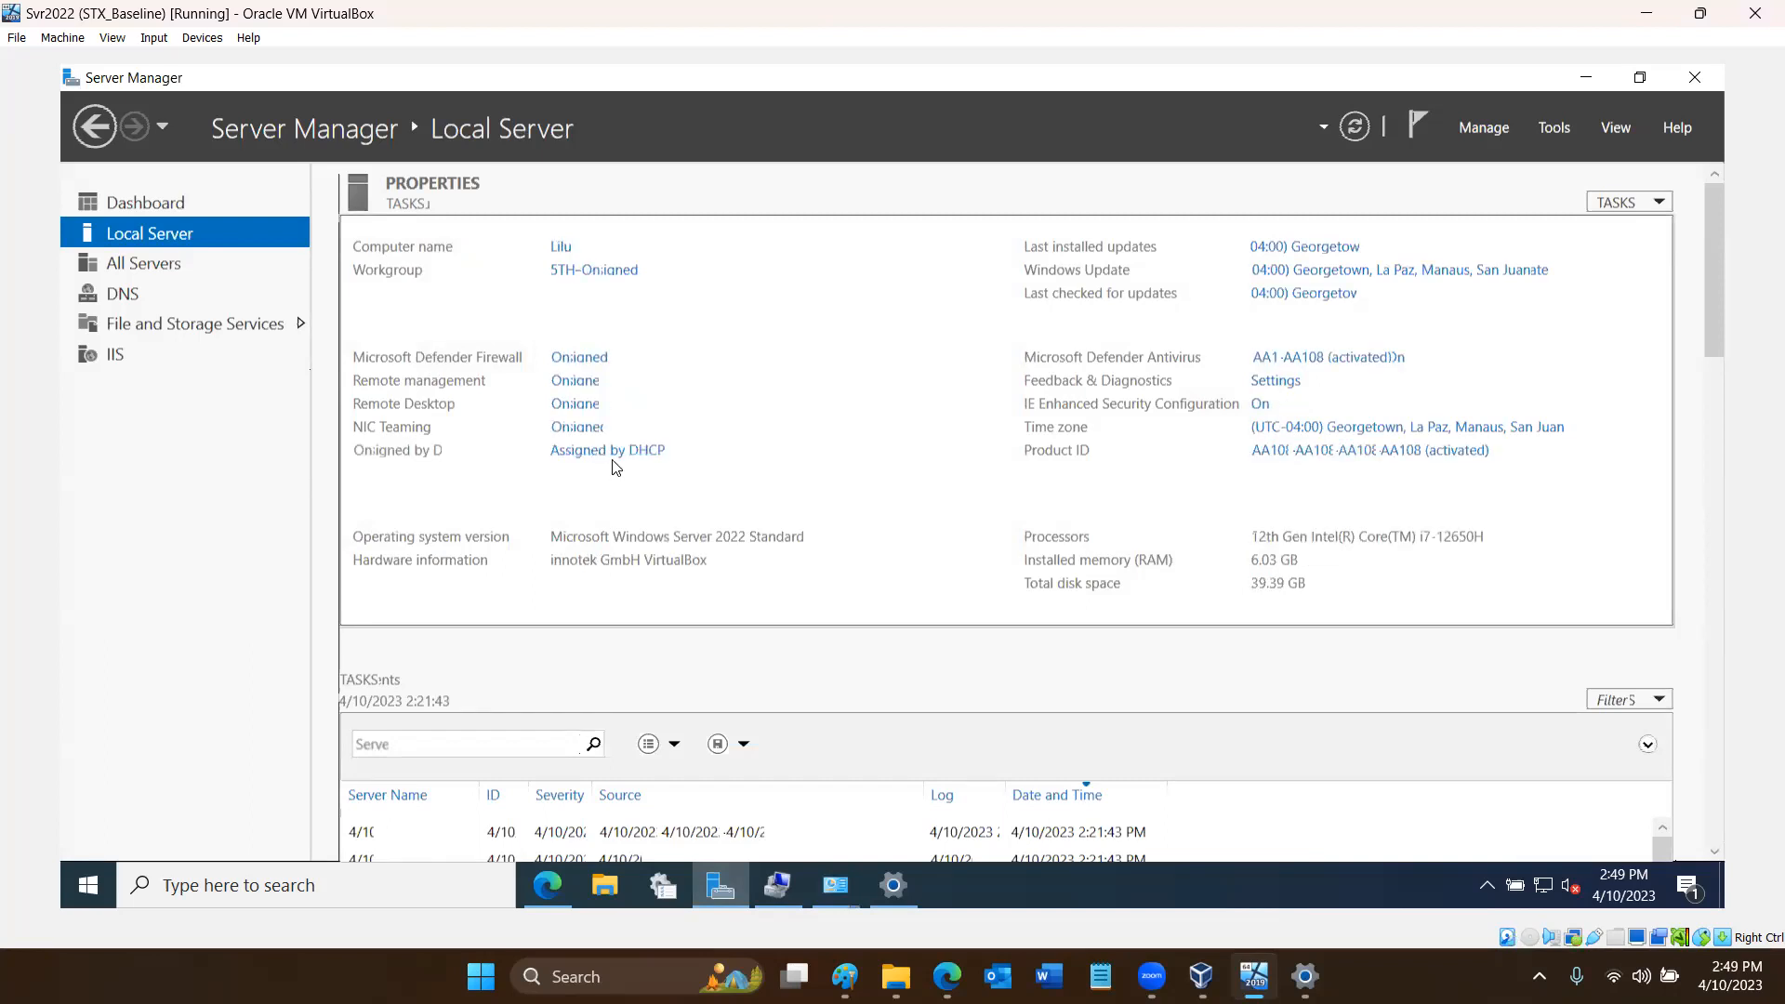
- Return to the network settings and view the connection details of Home_LAN_31, including its IPv4 address and DNS servers
{"action": "left_click", "coordinate": [892, 887]}
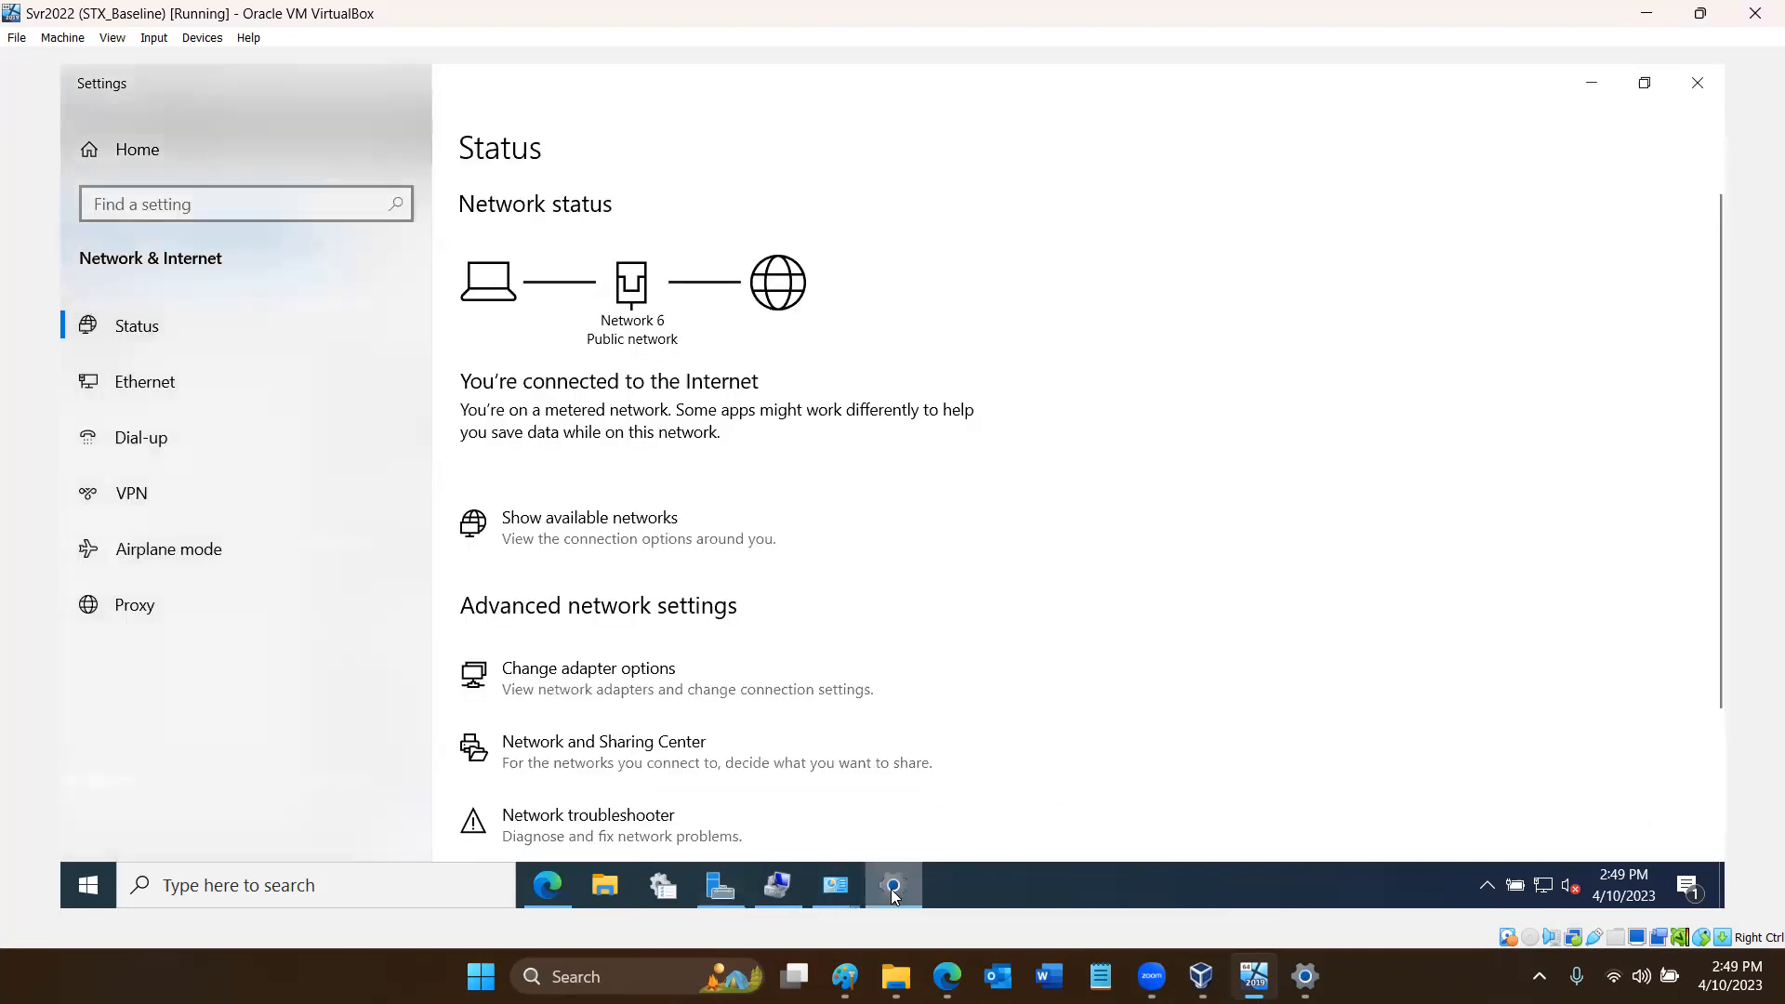
{"action": "left_click", "coordinate": [610, 671]}
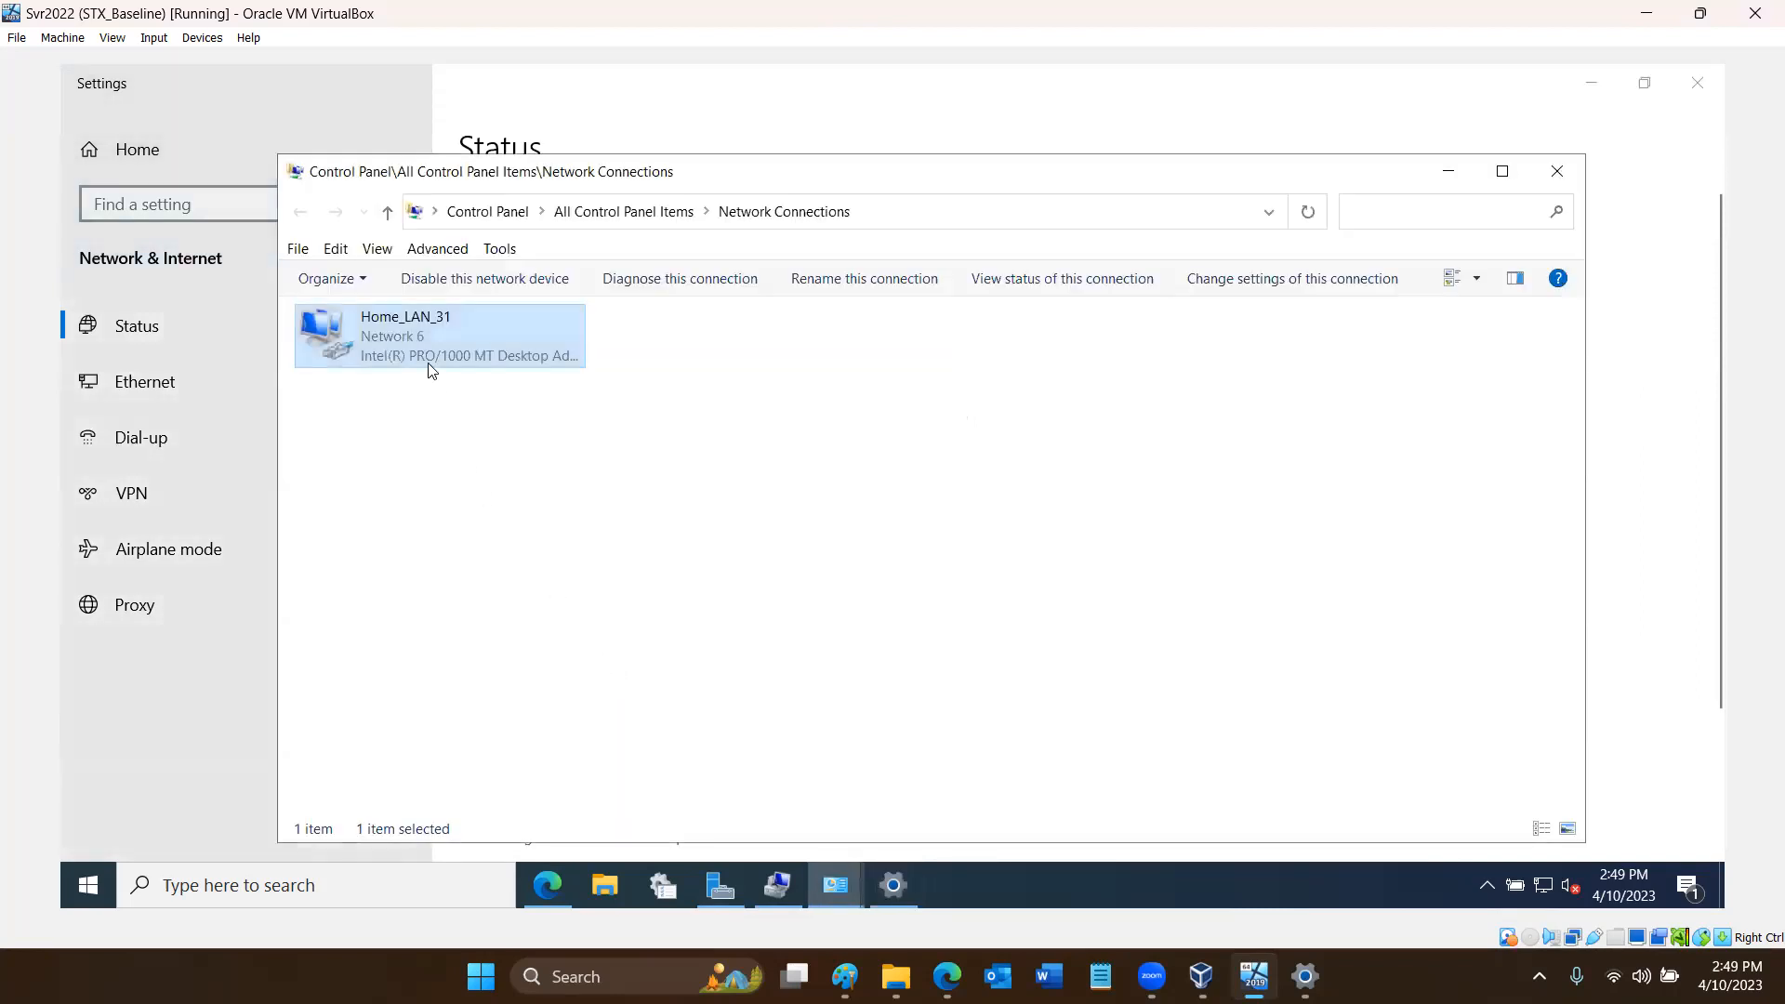
{"action": "double_click", "coordinate": [432, 370]}
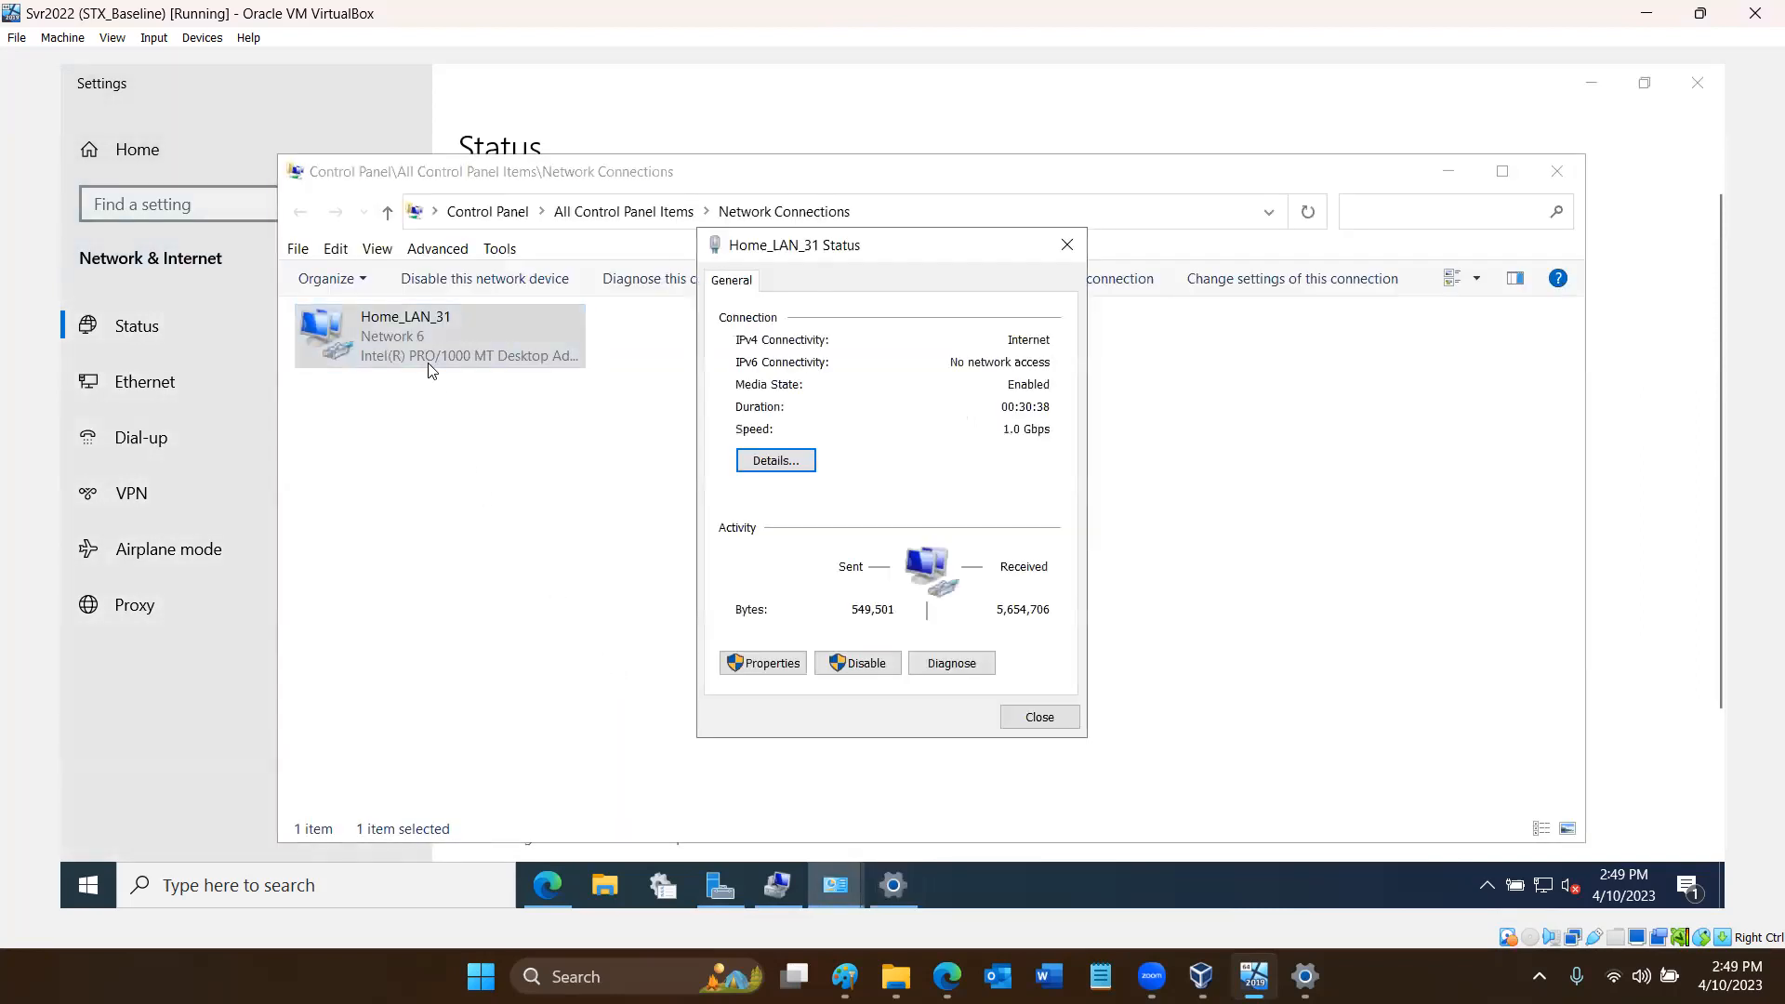
{"action": "left_click", "coordinate": [758, 461]}
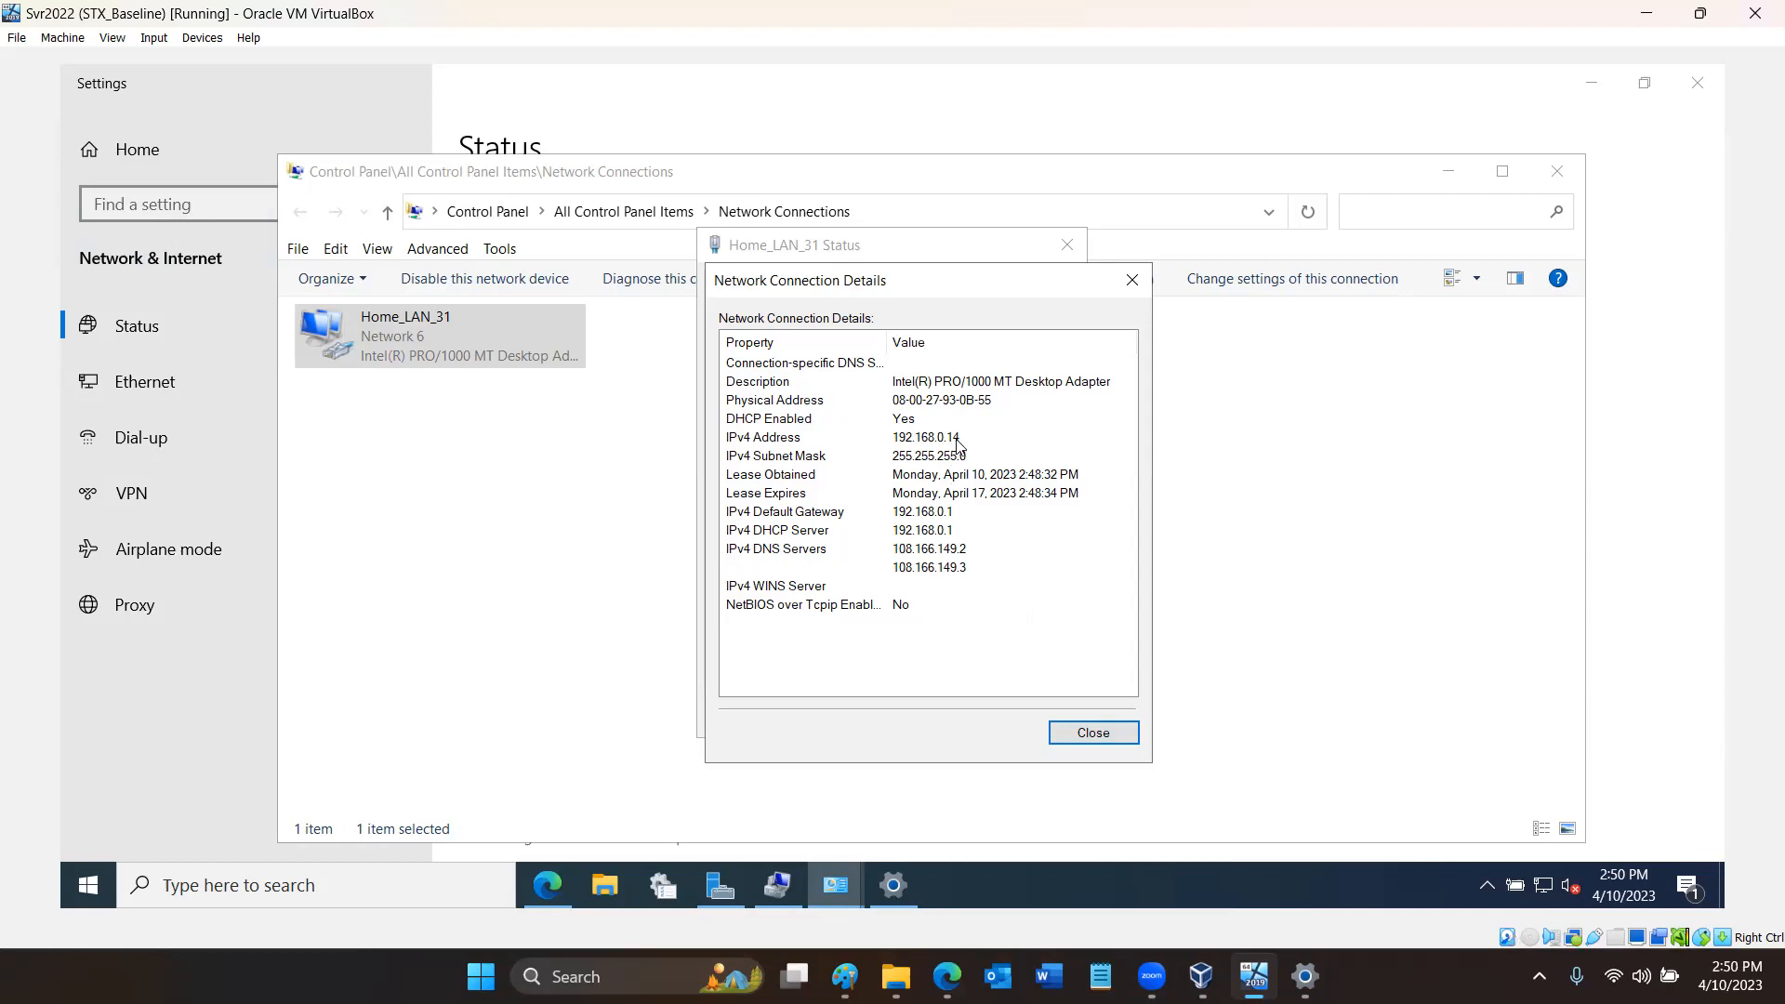
{"action": "left_click", "coordinate": [1074, 733]}
- Open the Home_LAN_31 properties and switch to the browser showing Windows Admin Center
{"action": "left_click", "coordinate": [789, 664]}
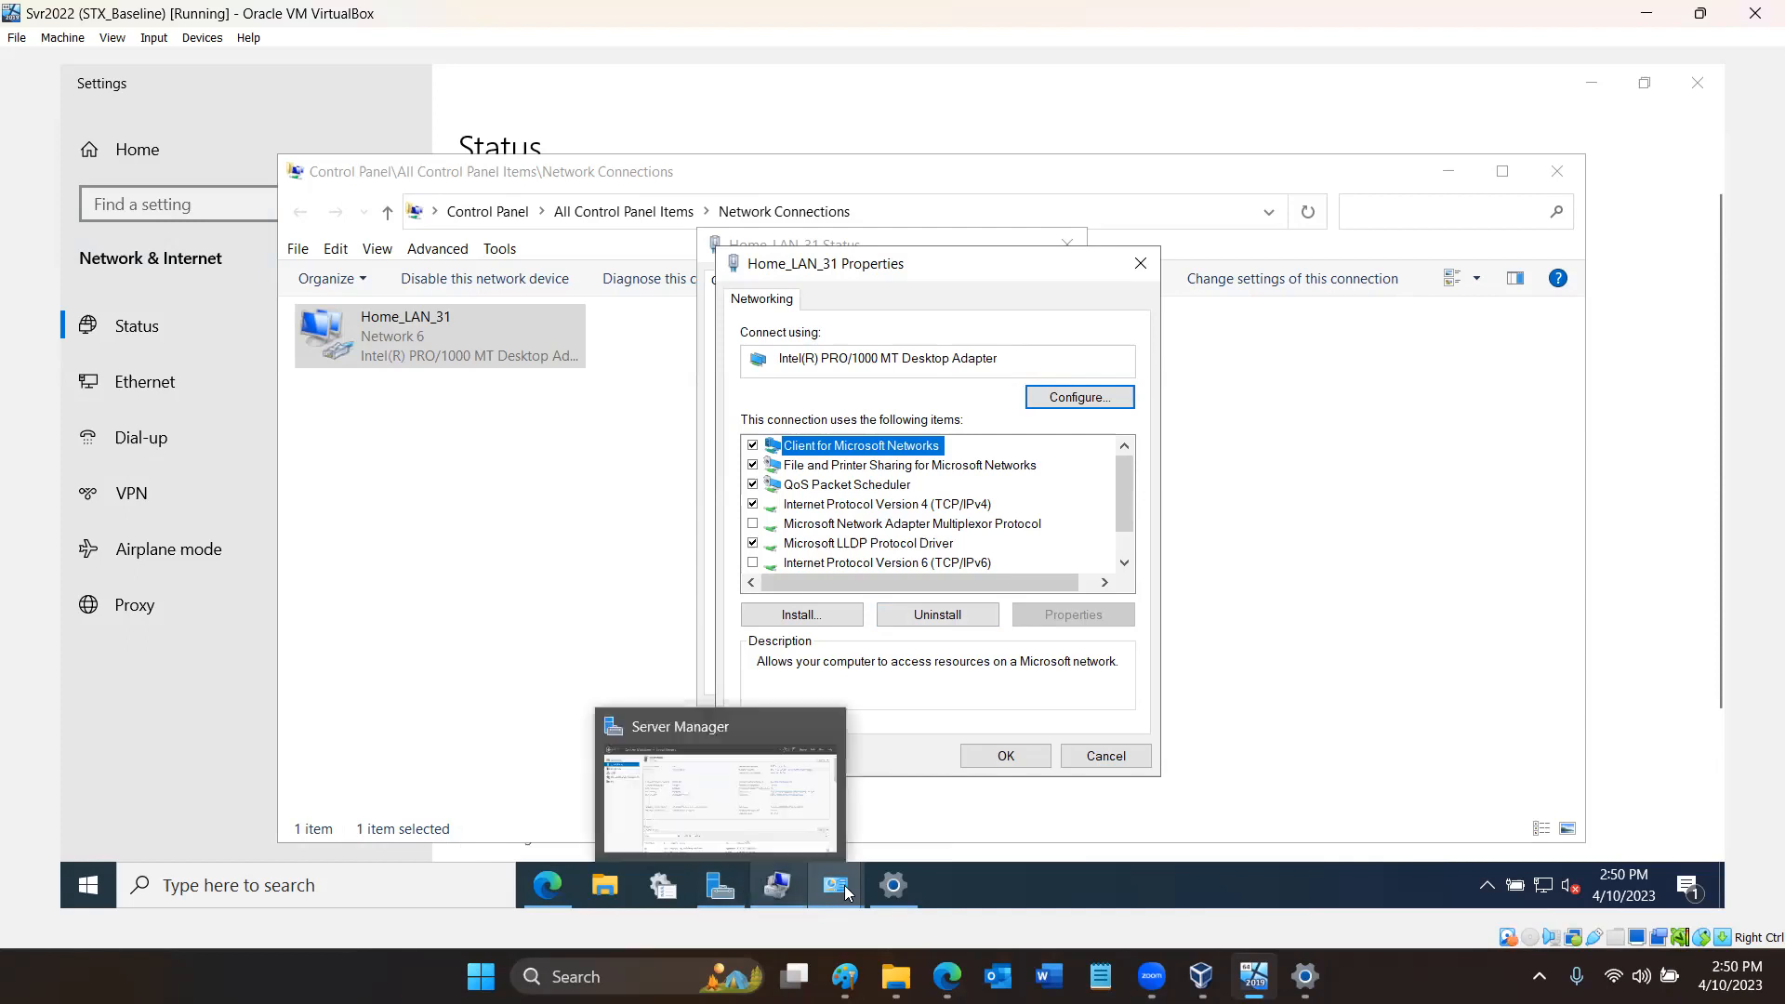
{"action": "left_click", "coordinate": [555, 887]}
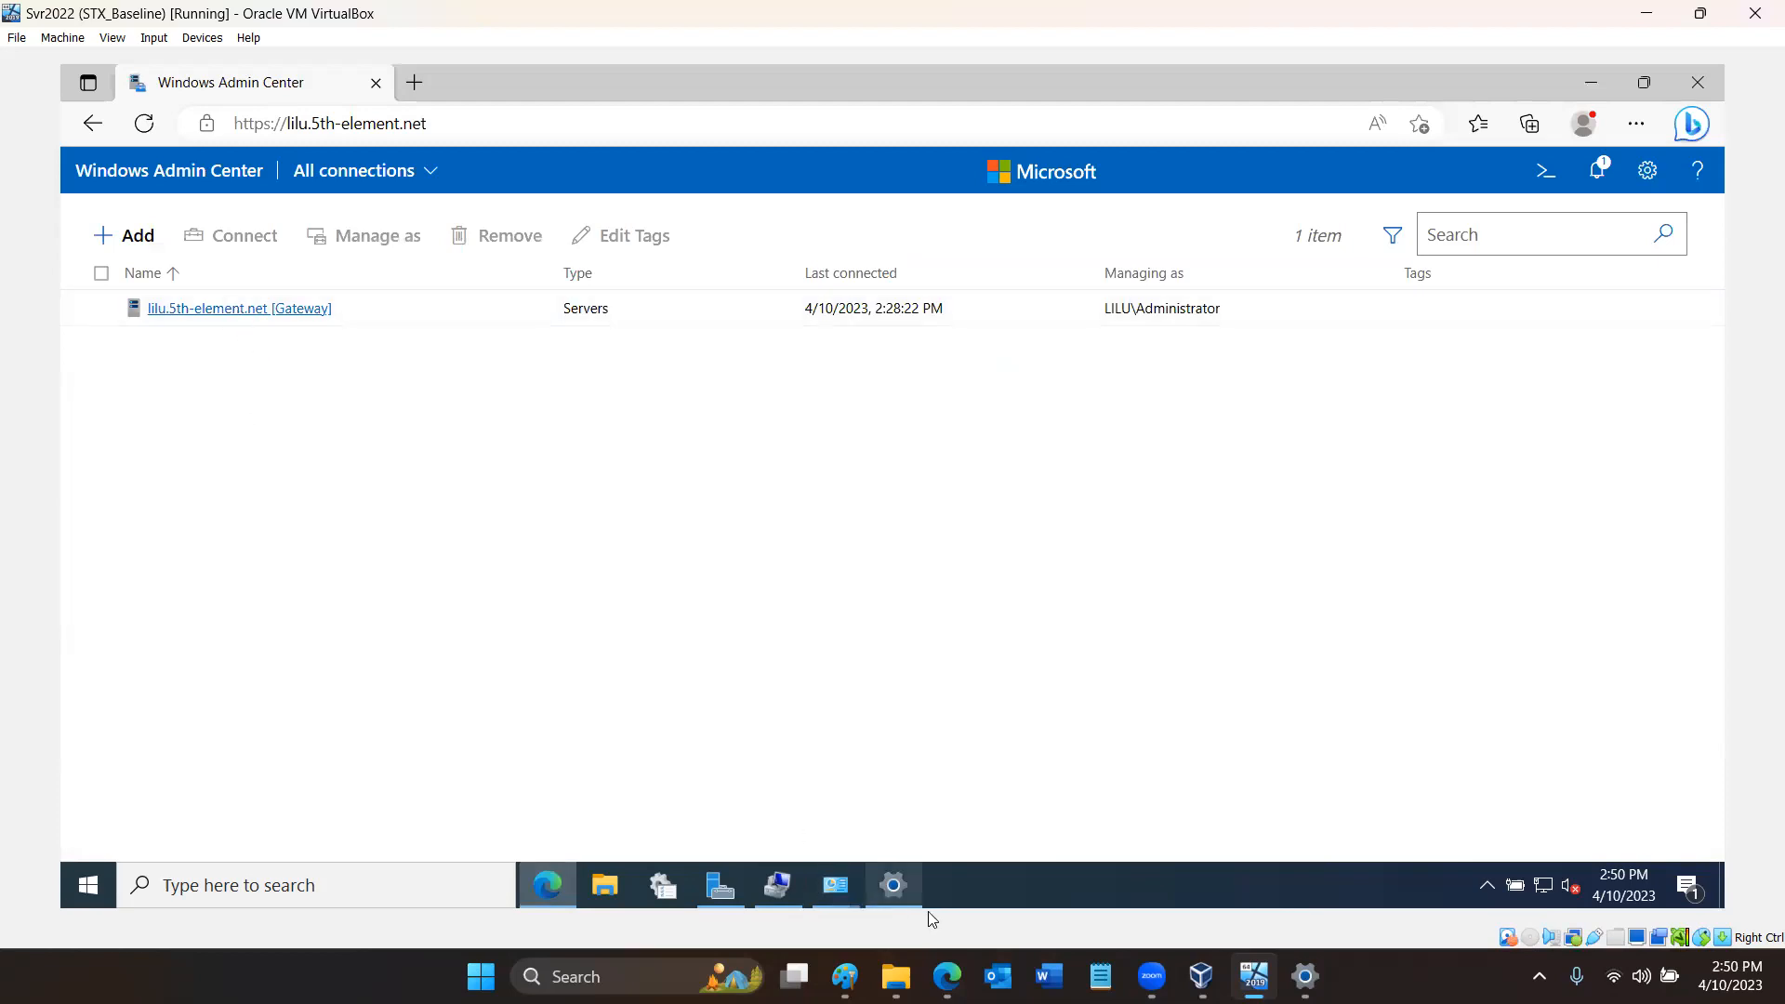
{"action": "mouse_move", "coordinate": [928, 911]}
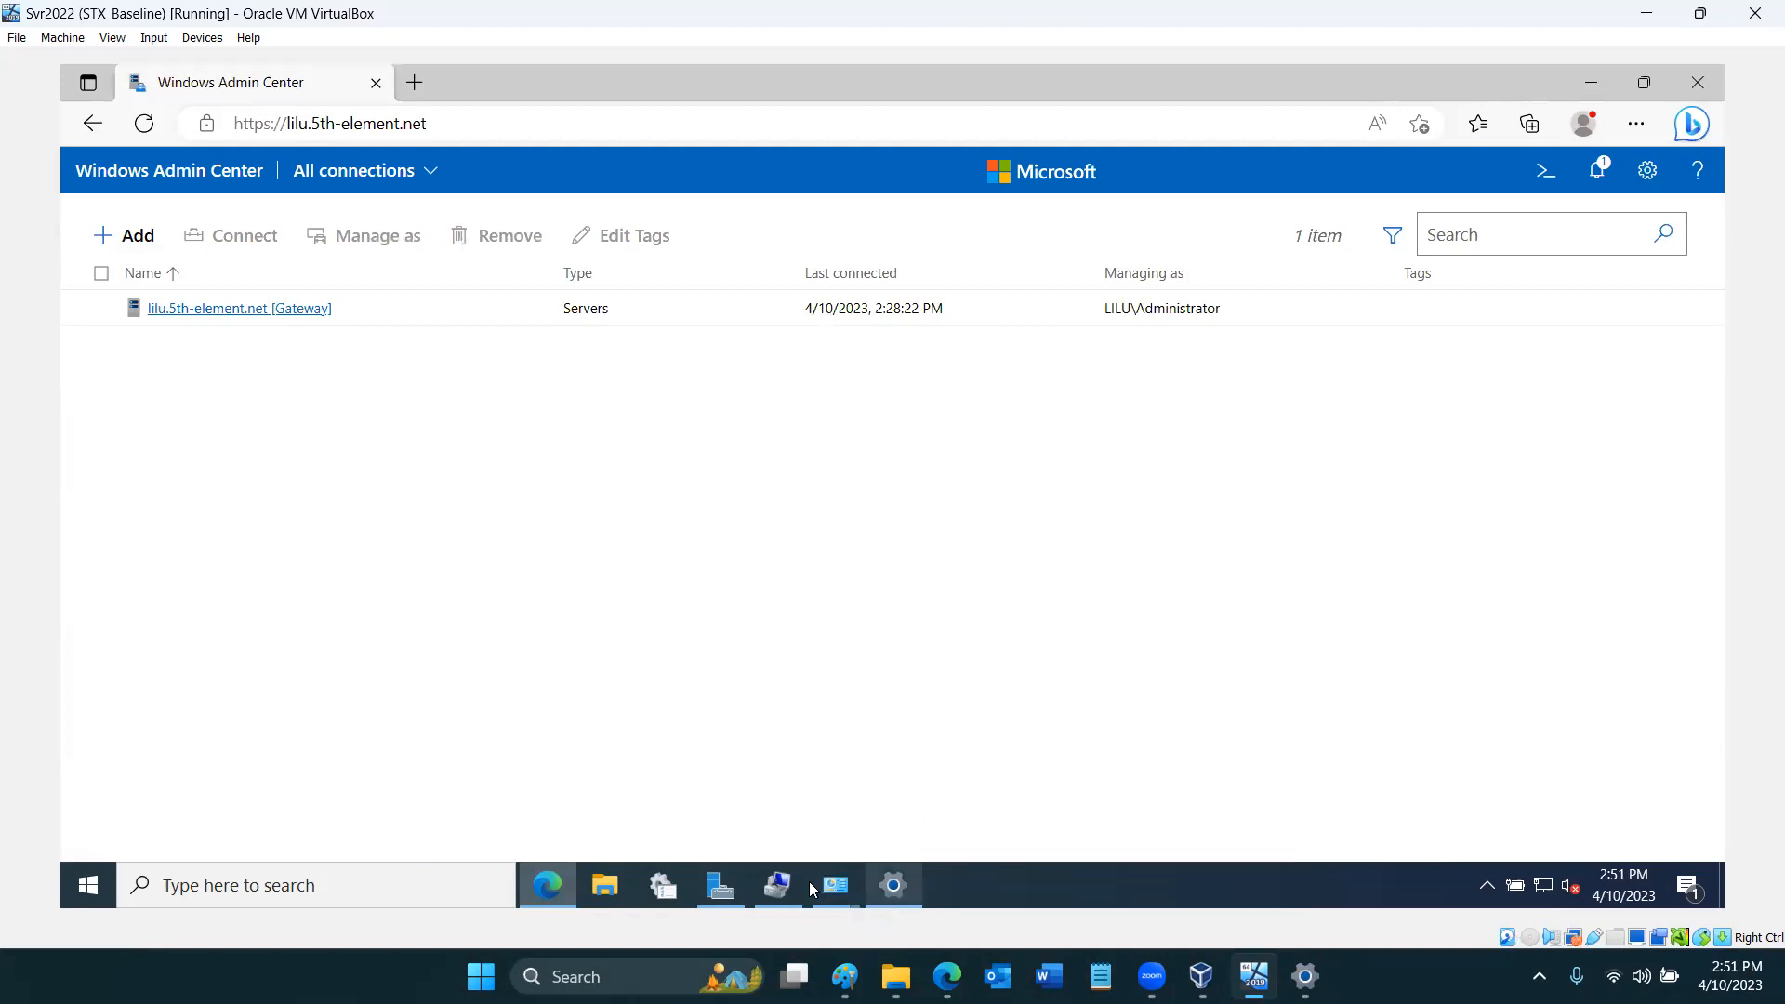
{"action": "mouse_move", "coordinate": [807, 891]}
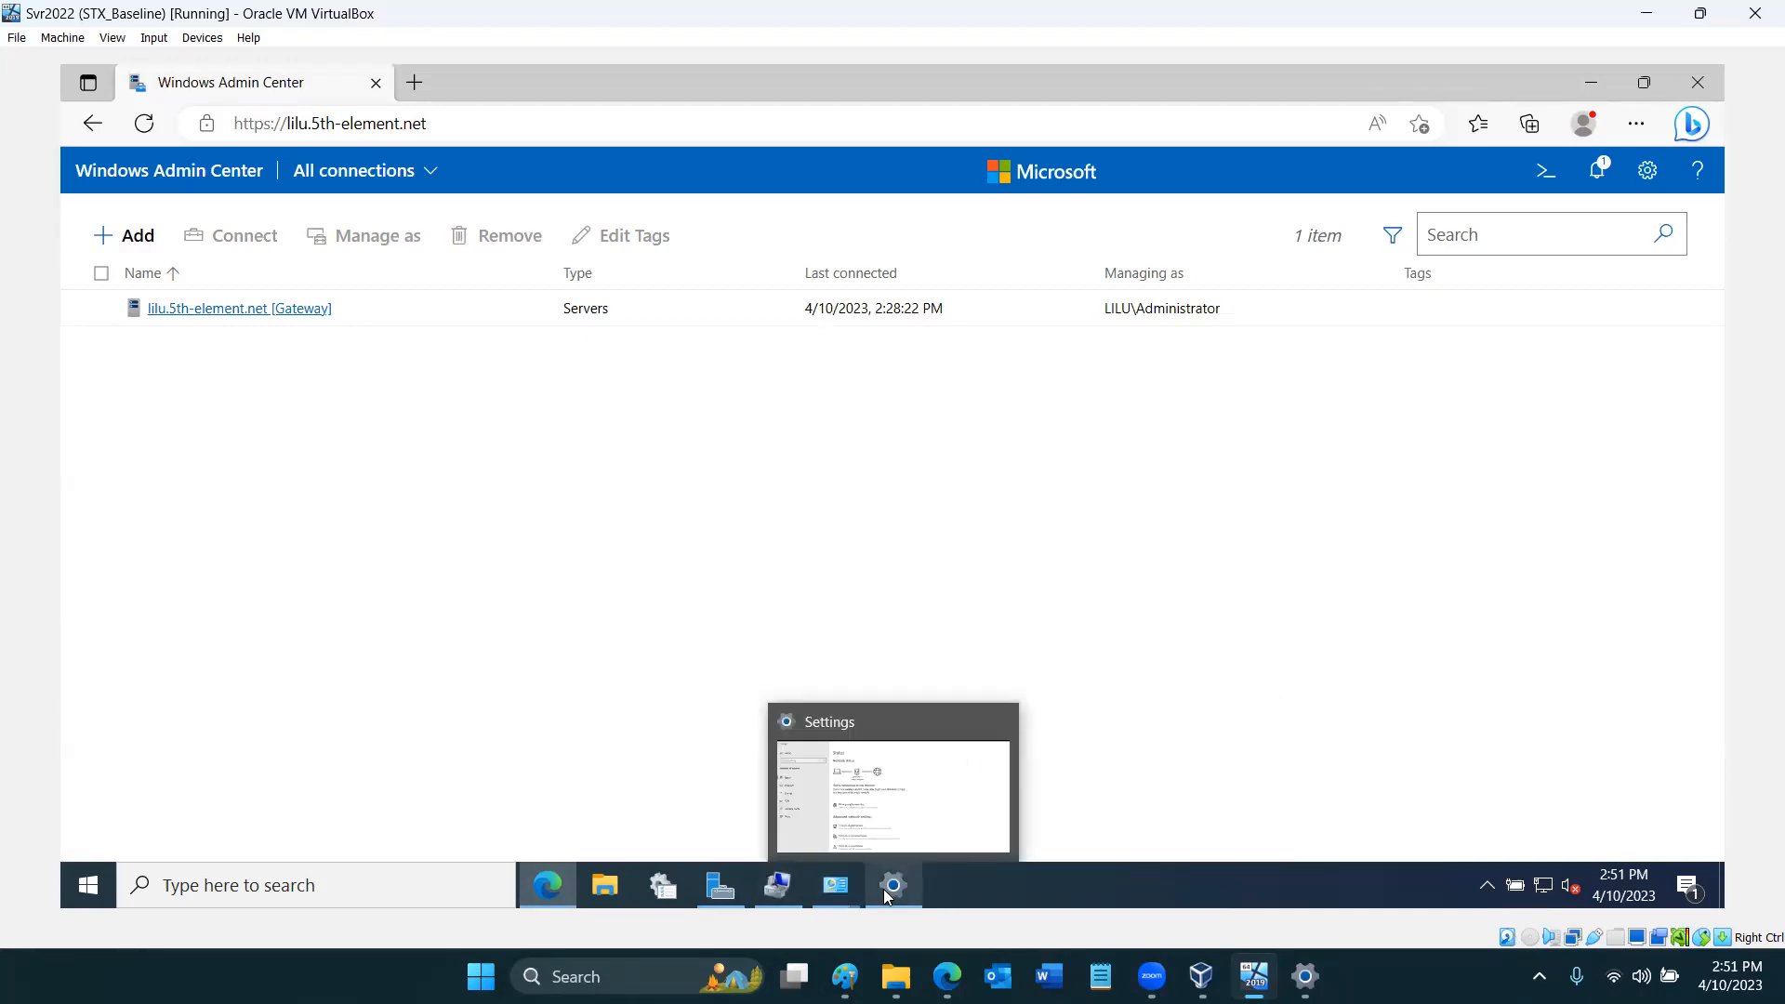
- Switch back to the Settings network page and reopen the TCP/IPv4 properties of the Home_LAN_31 adapter
{"action": "left_click", "coordinate": [884, 809]}
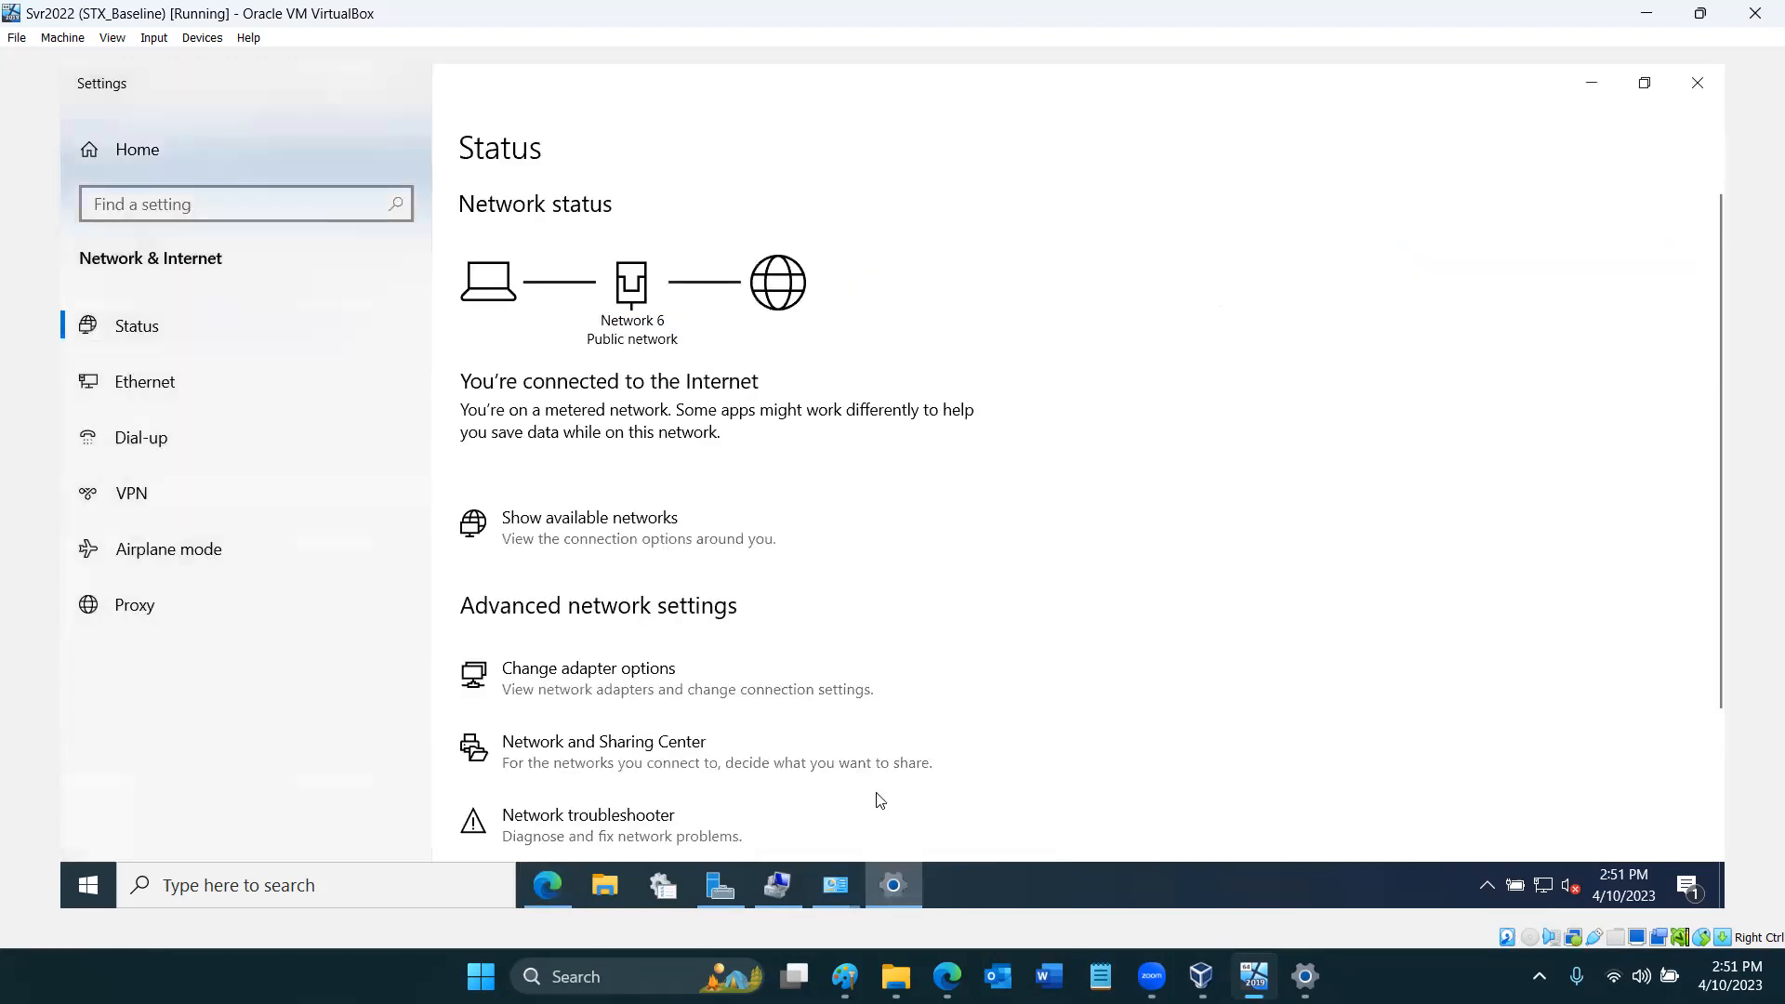
{"action": "left_click", "coordinate": [595, 677]}
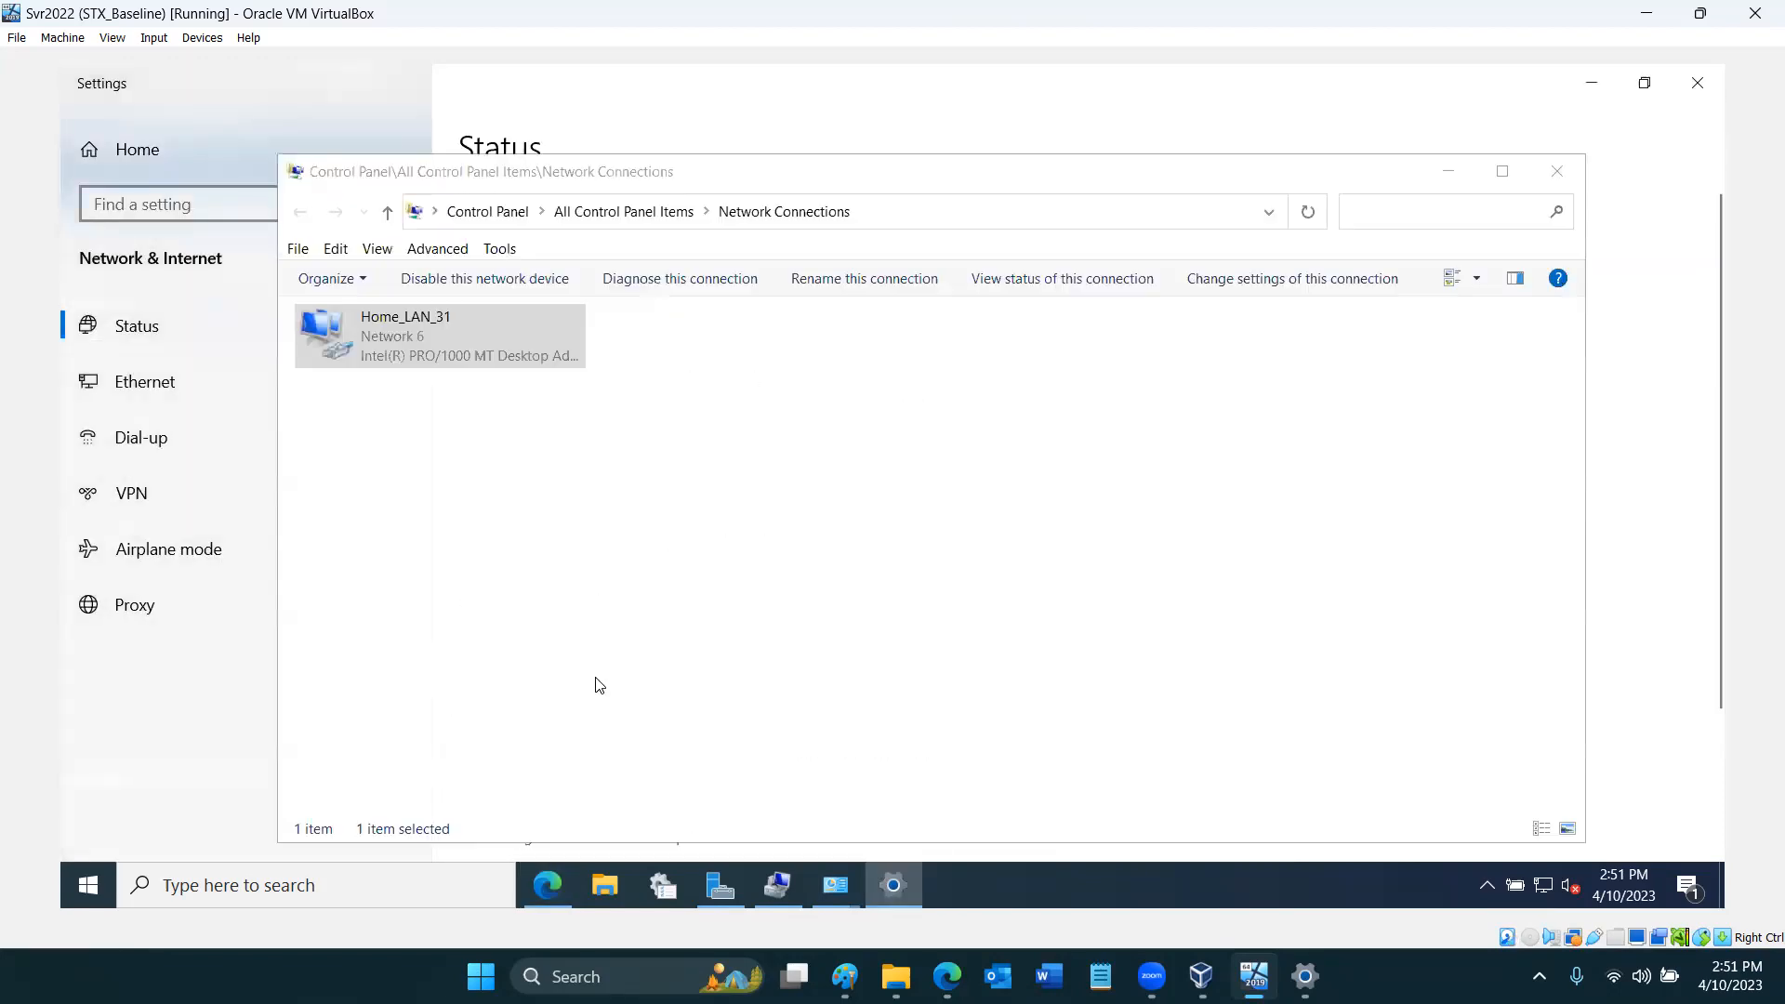
{"action": "double_click", "coordinate": [433, 349]}
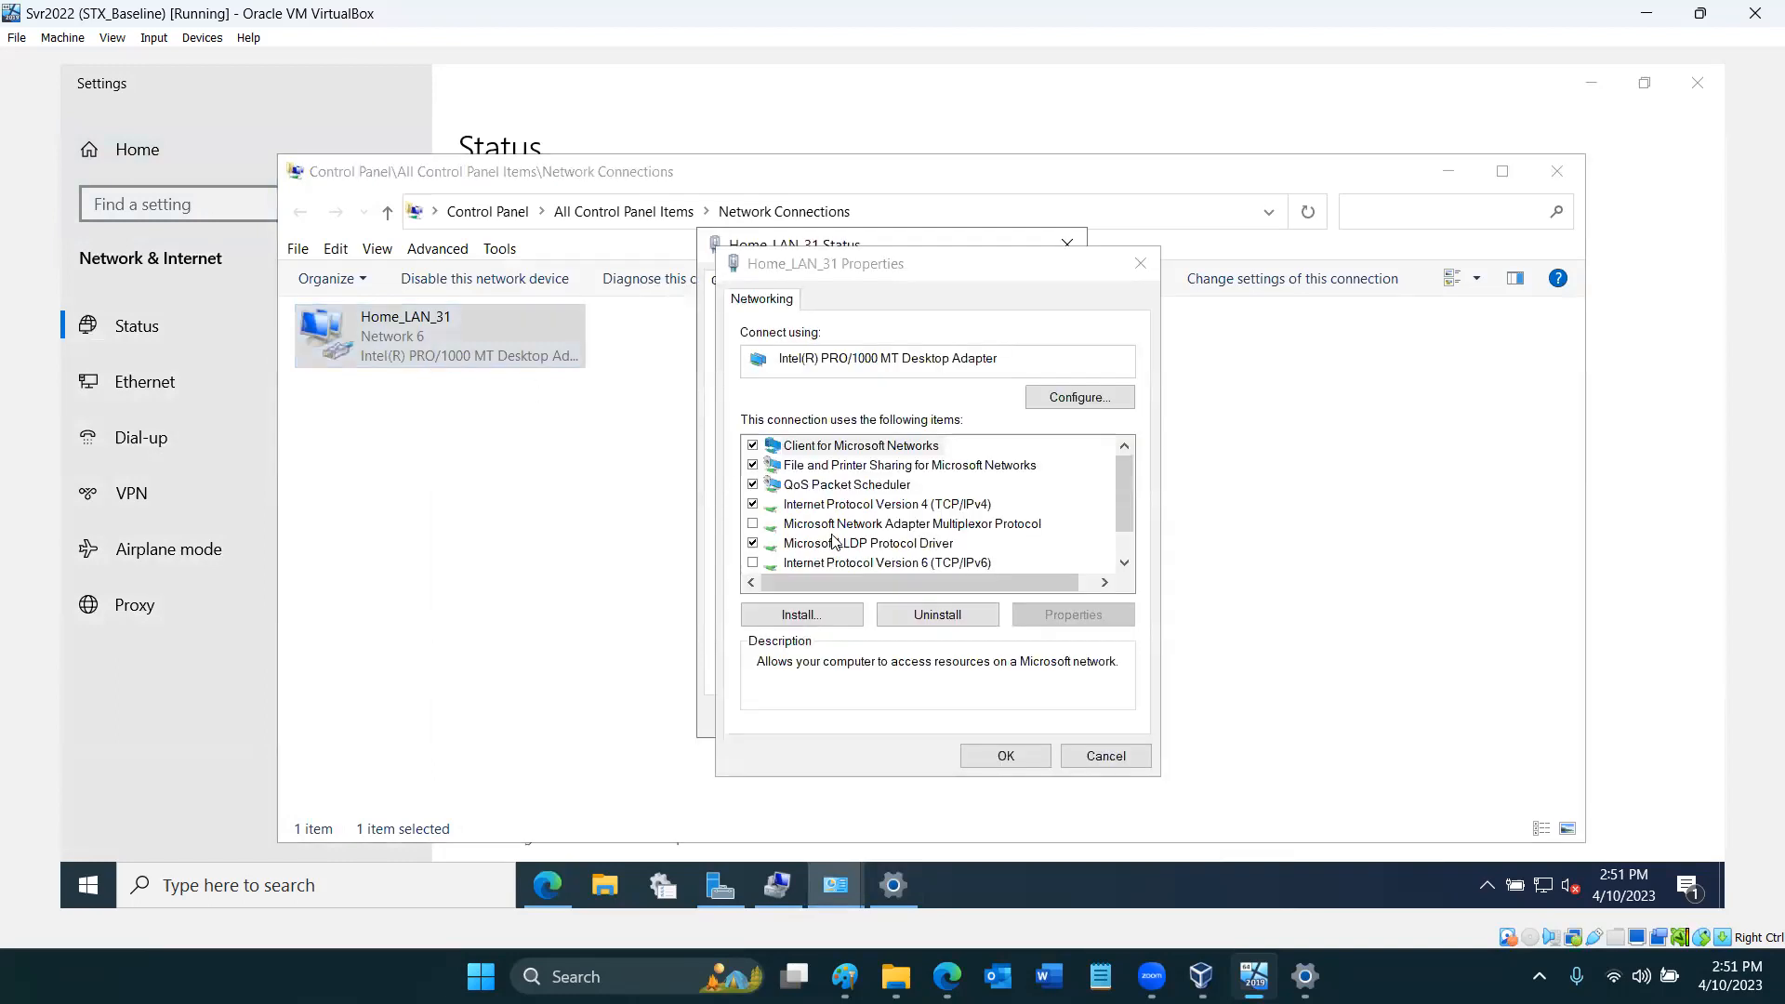
{"action": "left_click", "coordinate": [843, 504]}
{"action": "double_click", "coordinate": [843, 504]}
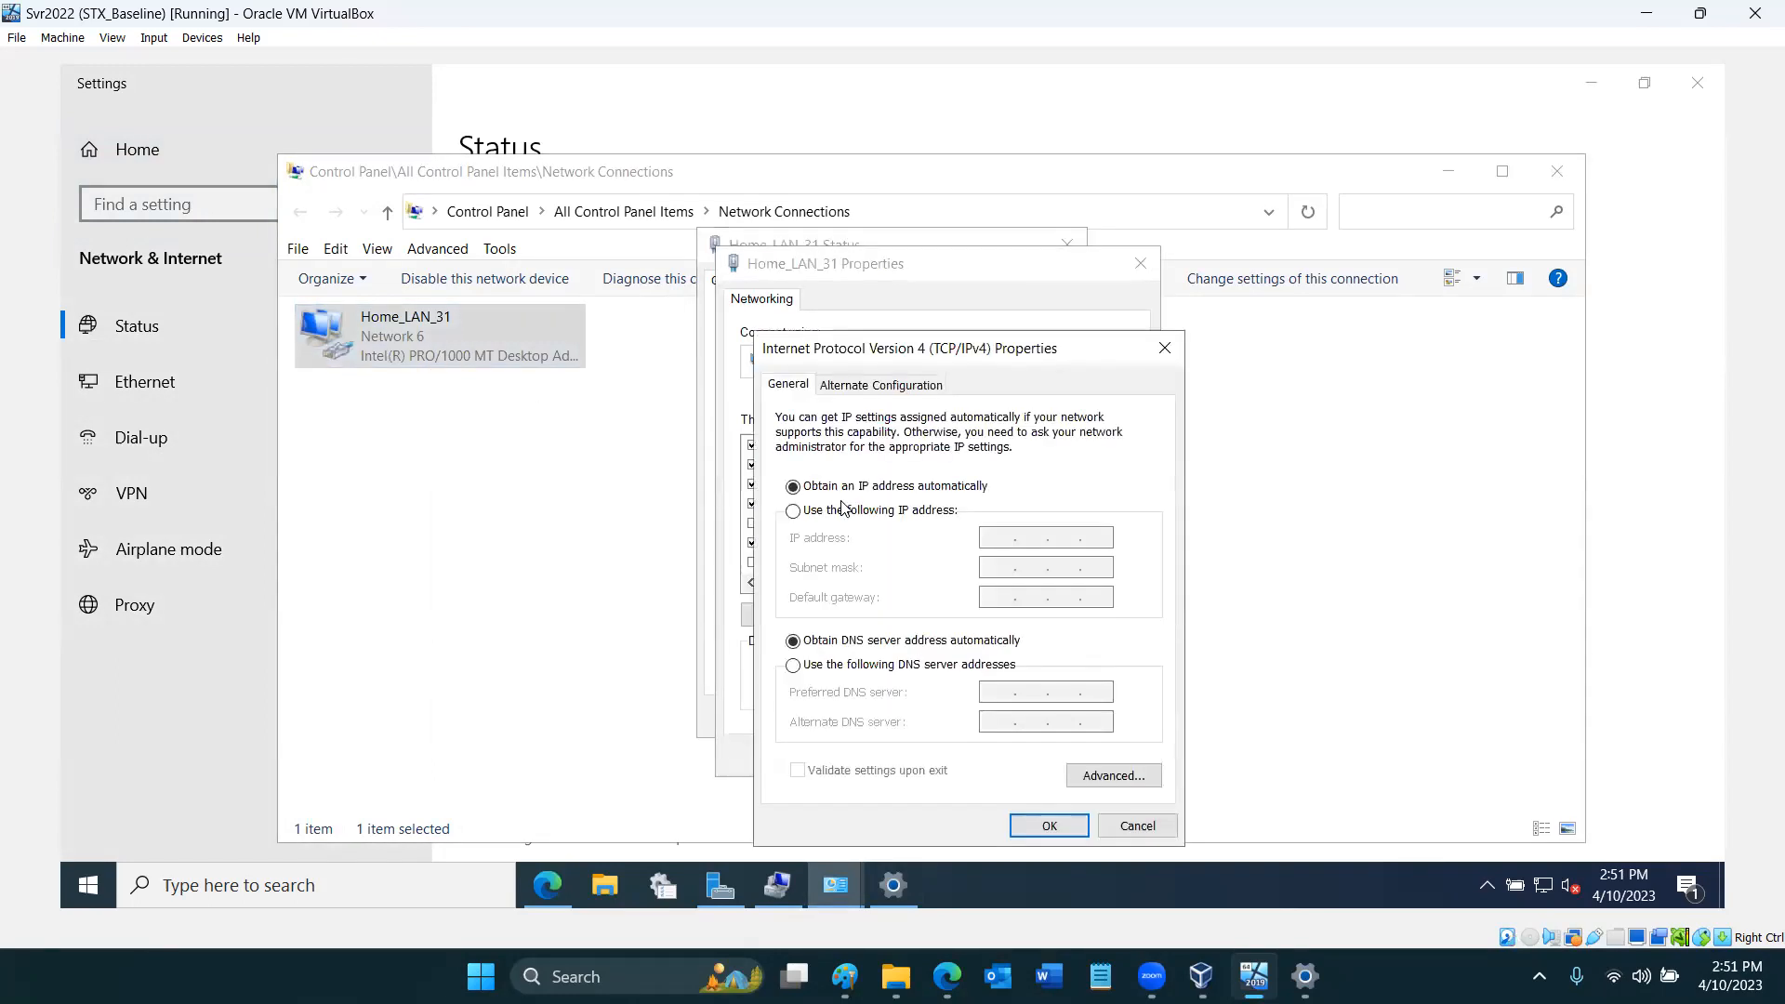
- Set the preferred DNS server to 192.168.0.14 and the alternate to 1.1.1.1, apply the settings, and put away the network windows
{"action": "left_click", "coordinate": [913, 665]}
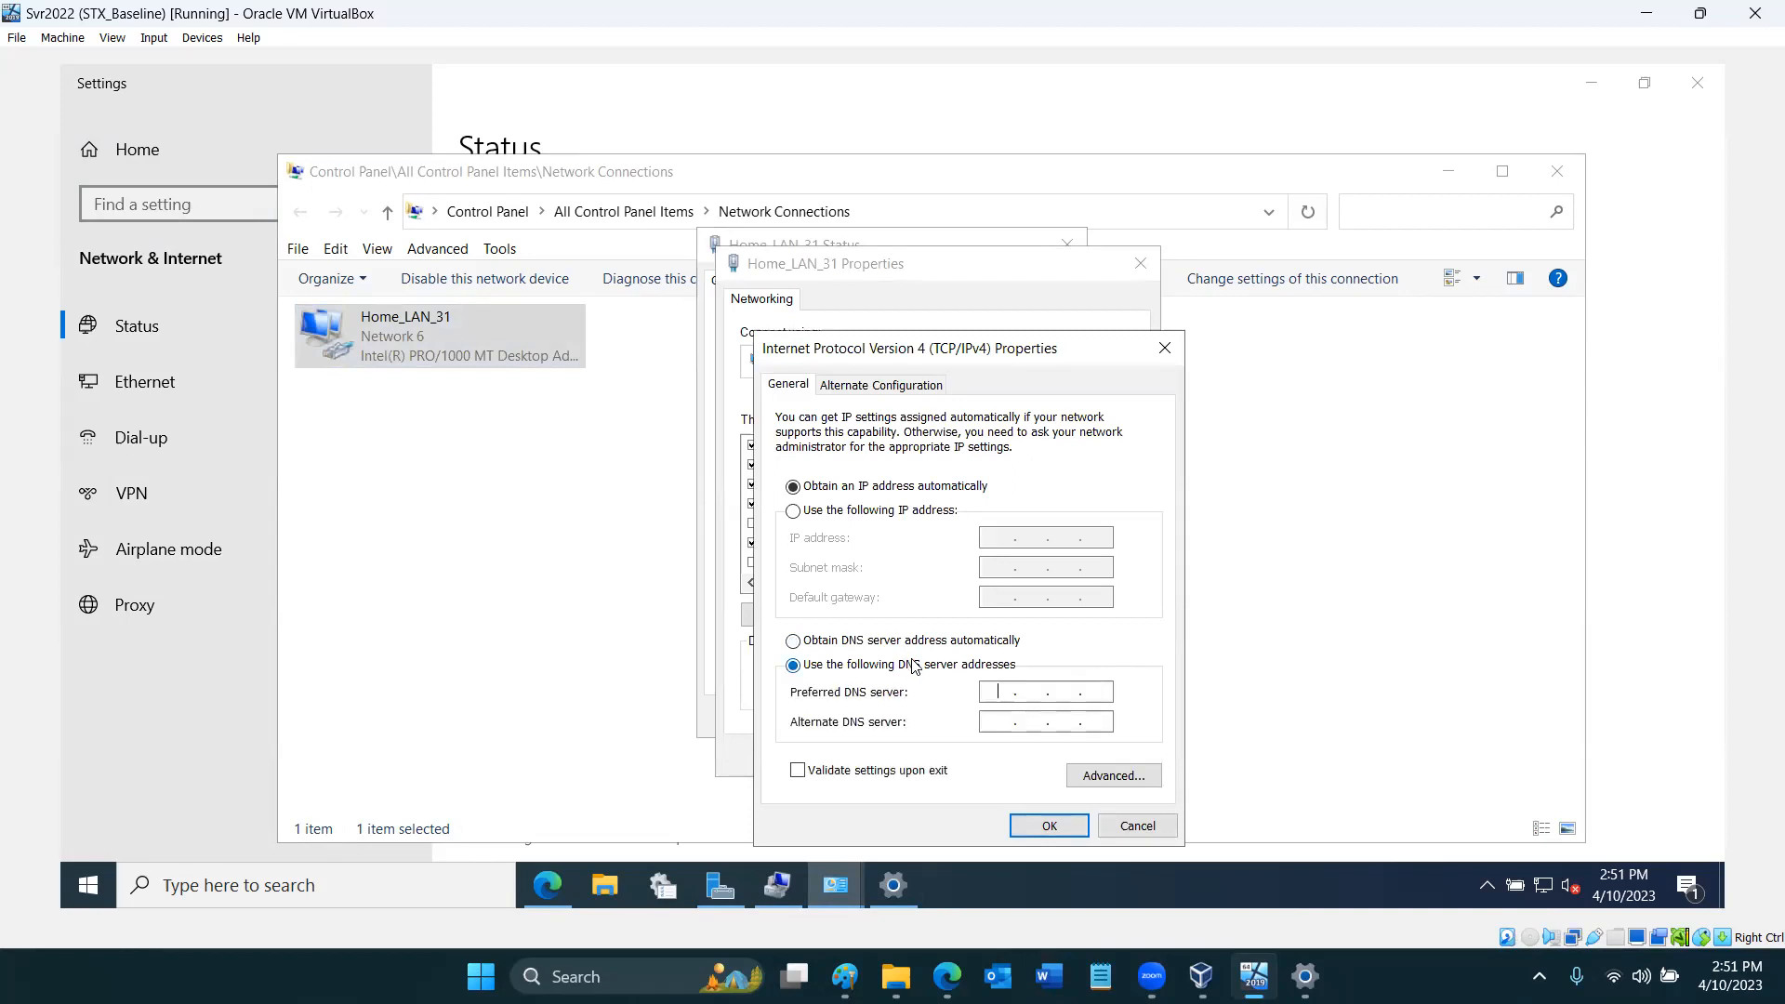
{"action": "type", "text": "192168."}
{"action": "type", "text": "0.14"}
{"action": "type", "text": "1.1.1."}
{"action": "type", "text": "1"}
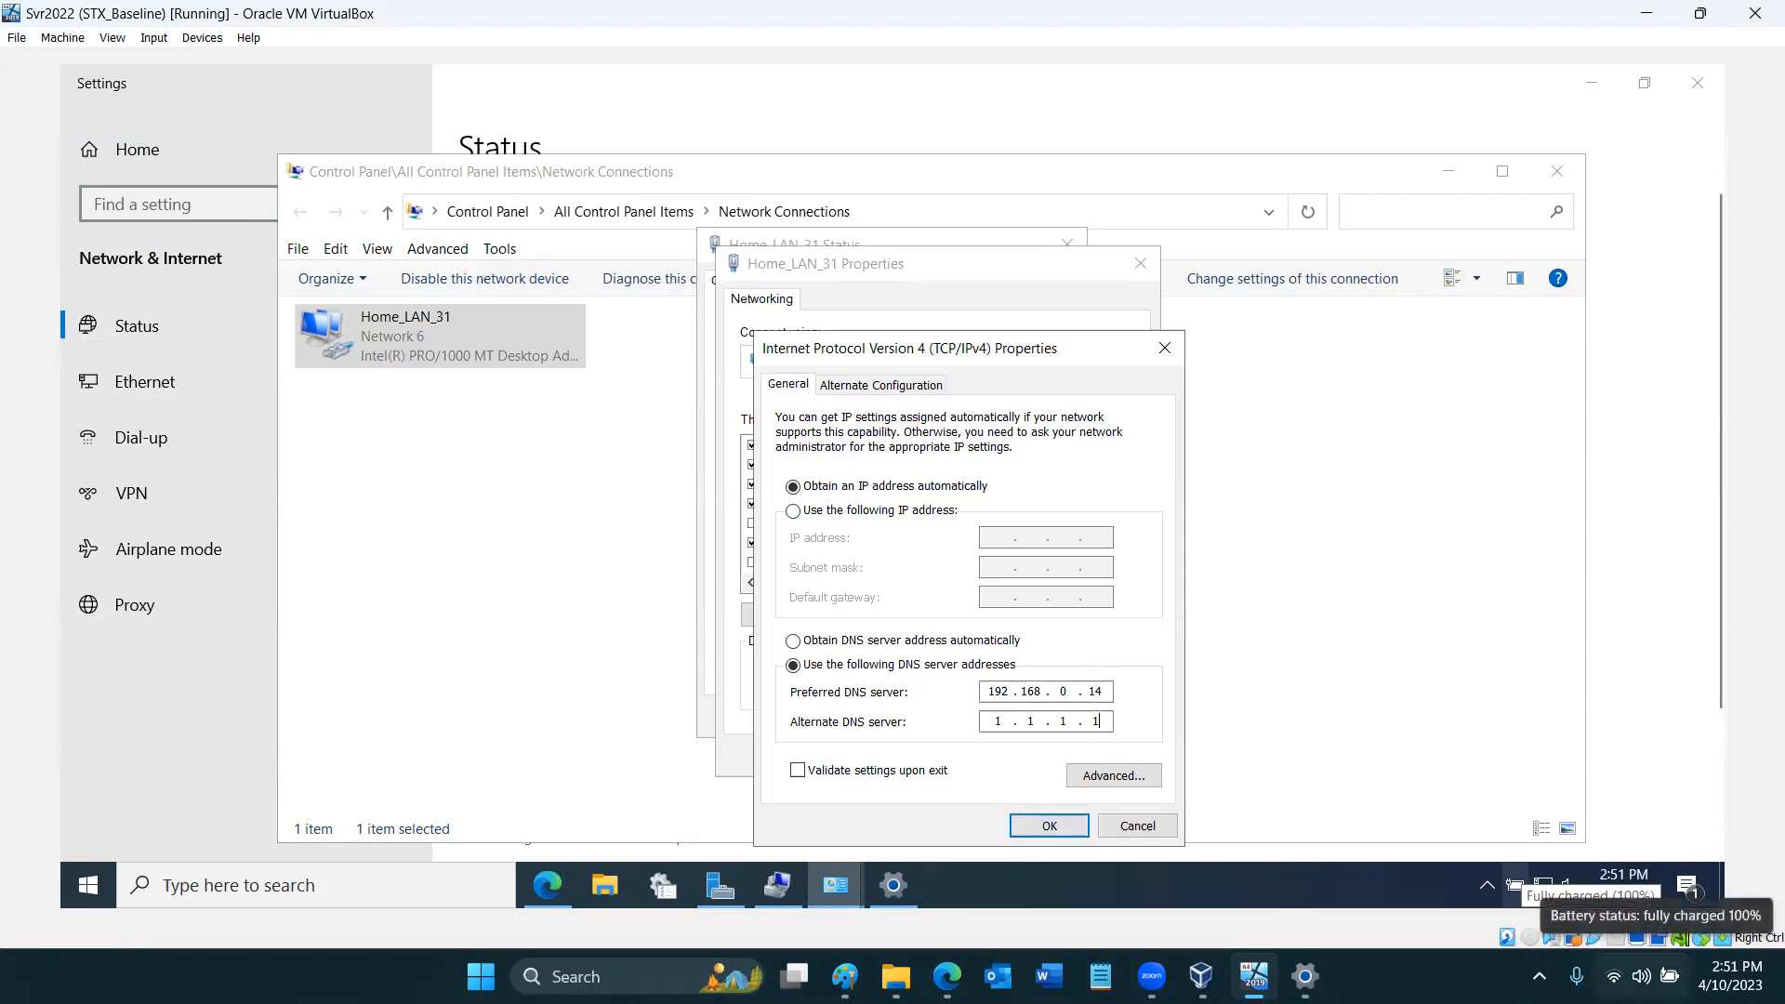
{"action": "left_click", "coordinate": [1066, 829]}
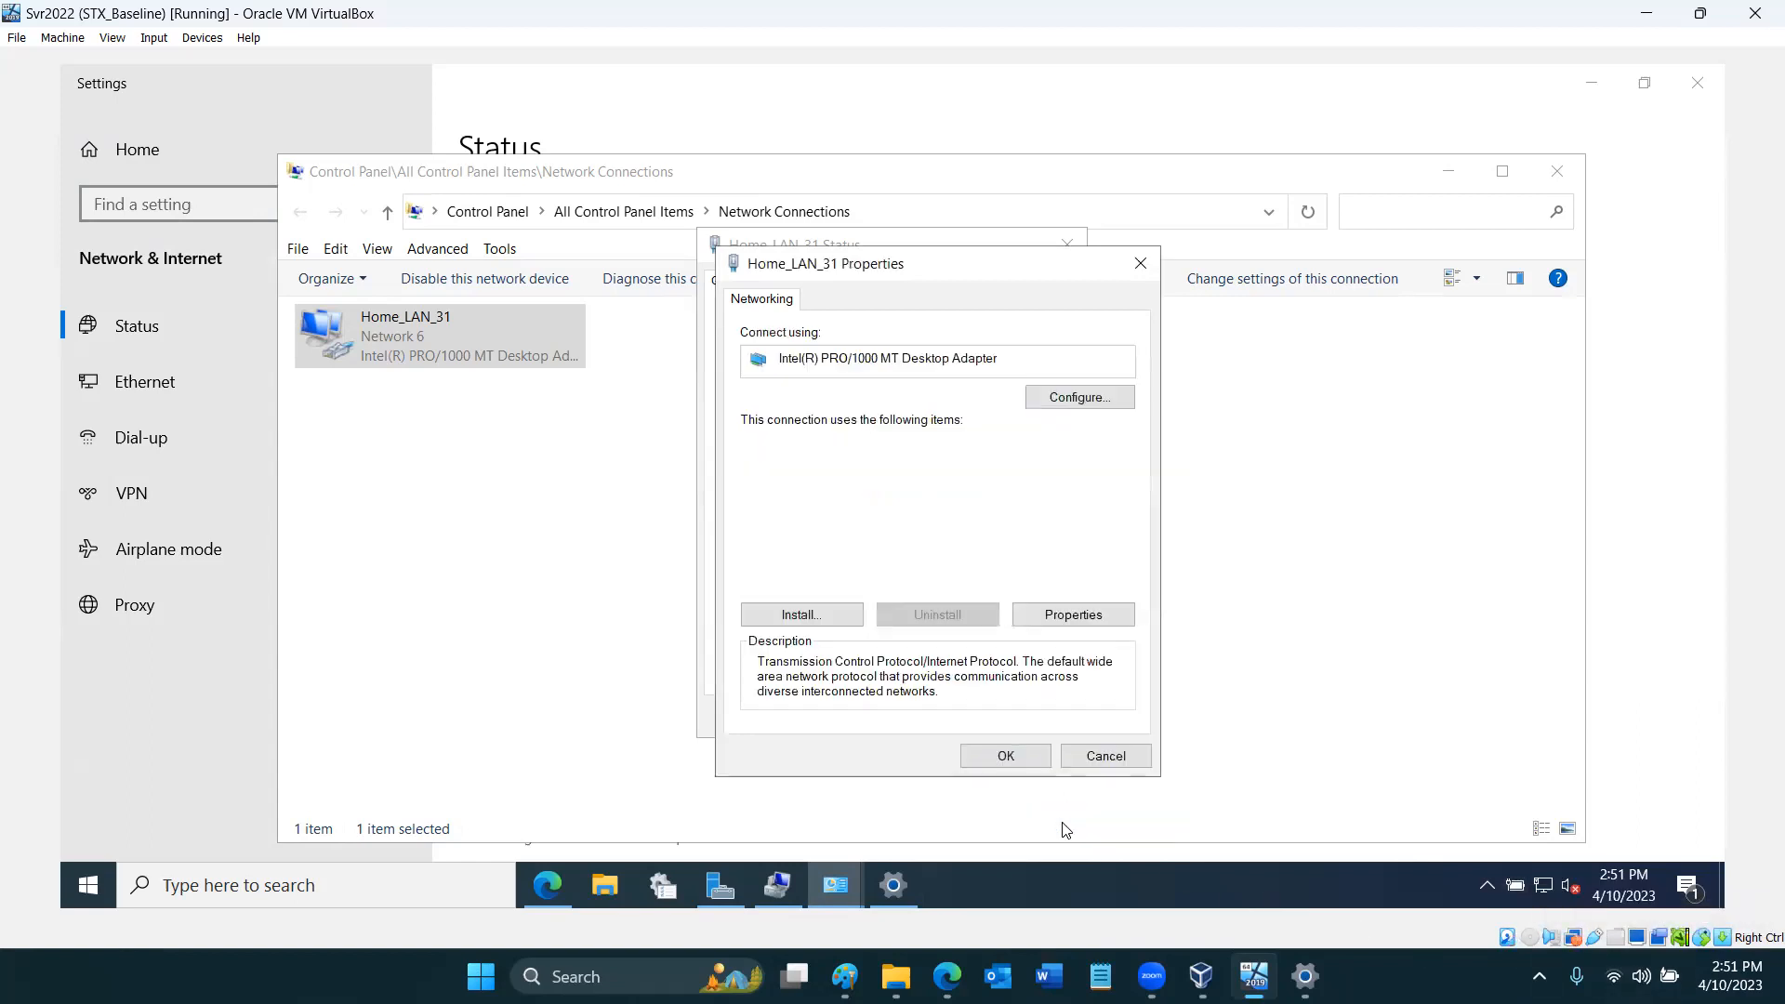
{"action": "left_click", "coordinate": [1017, 757]}
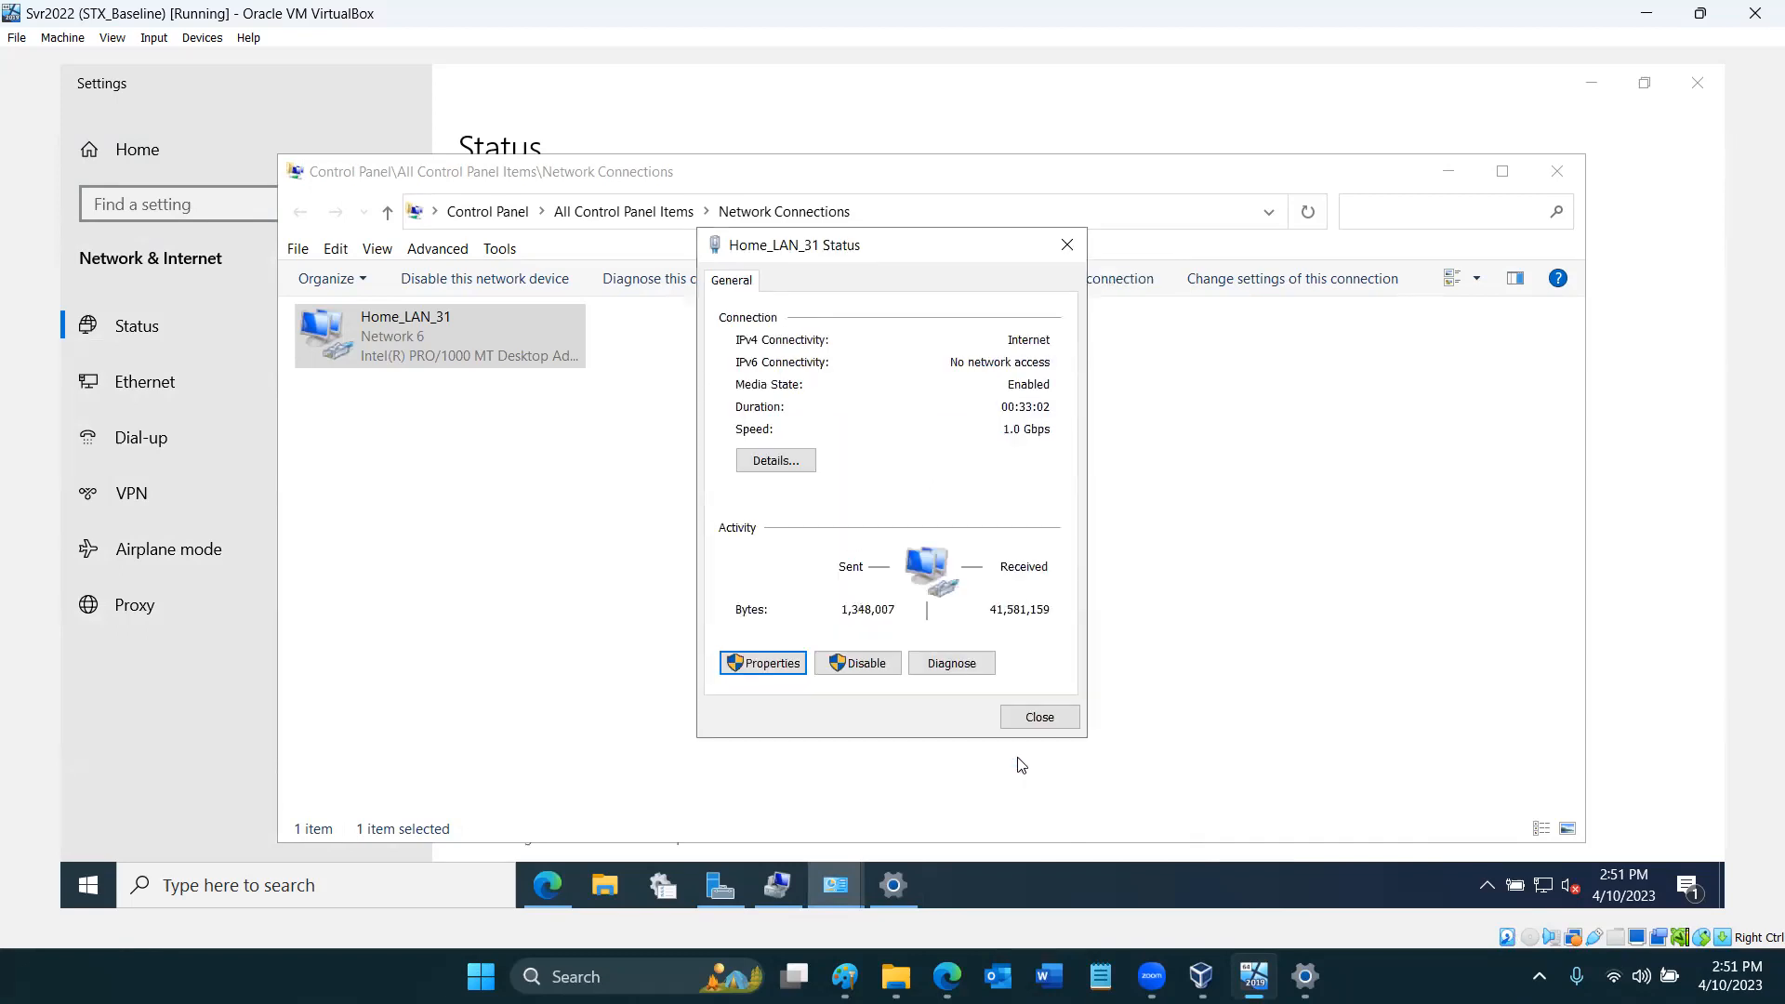
{"action": "left_click", "coordinate": [1036, 716]}
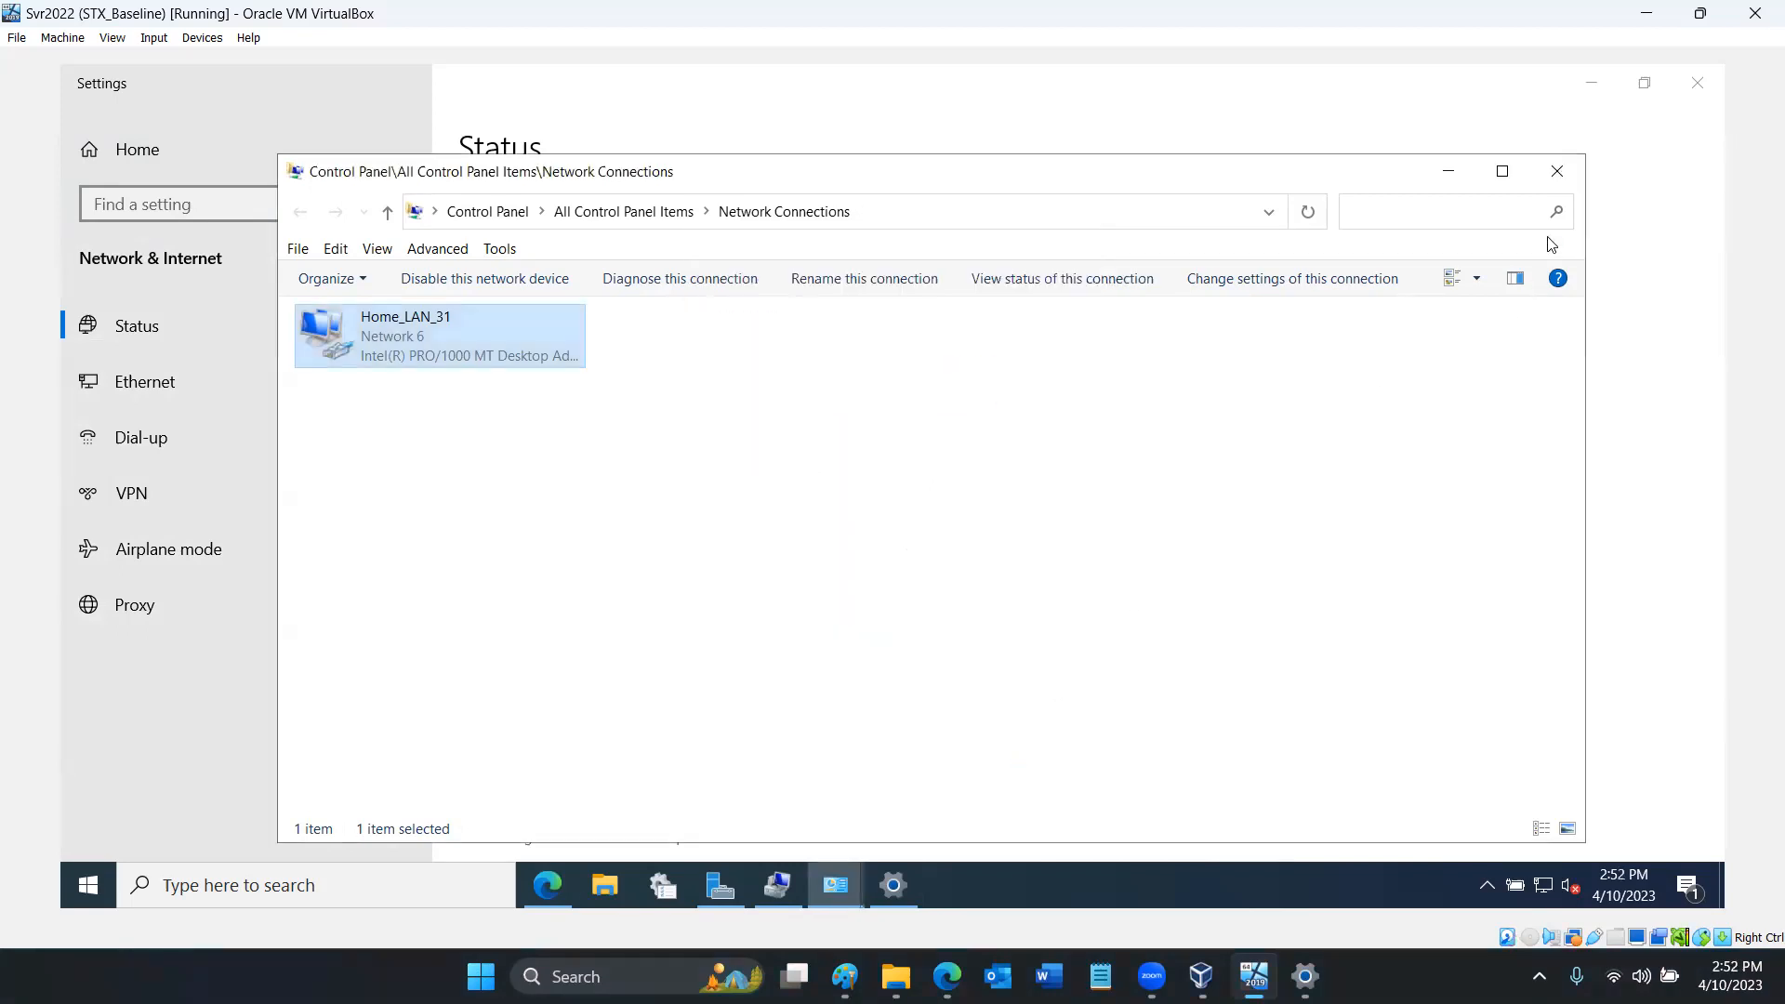
{"action": "left_click", "coordinate": [1556, 173]}
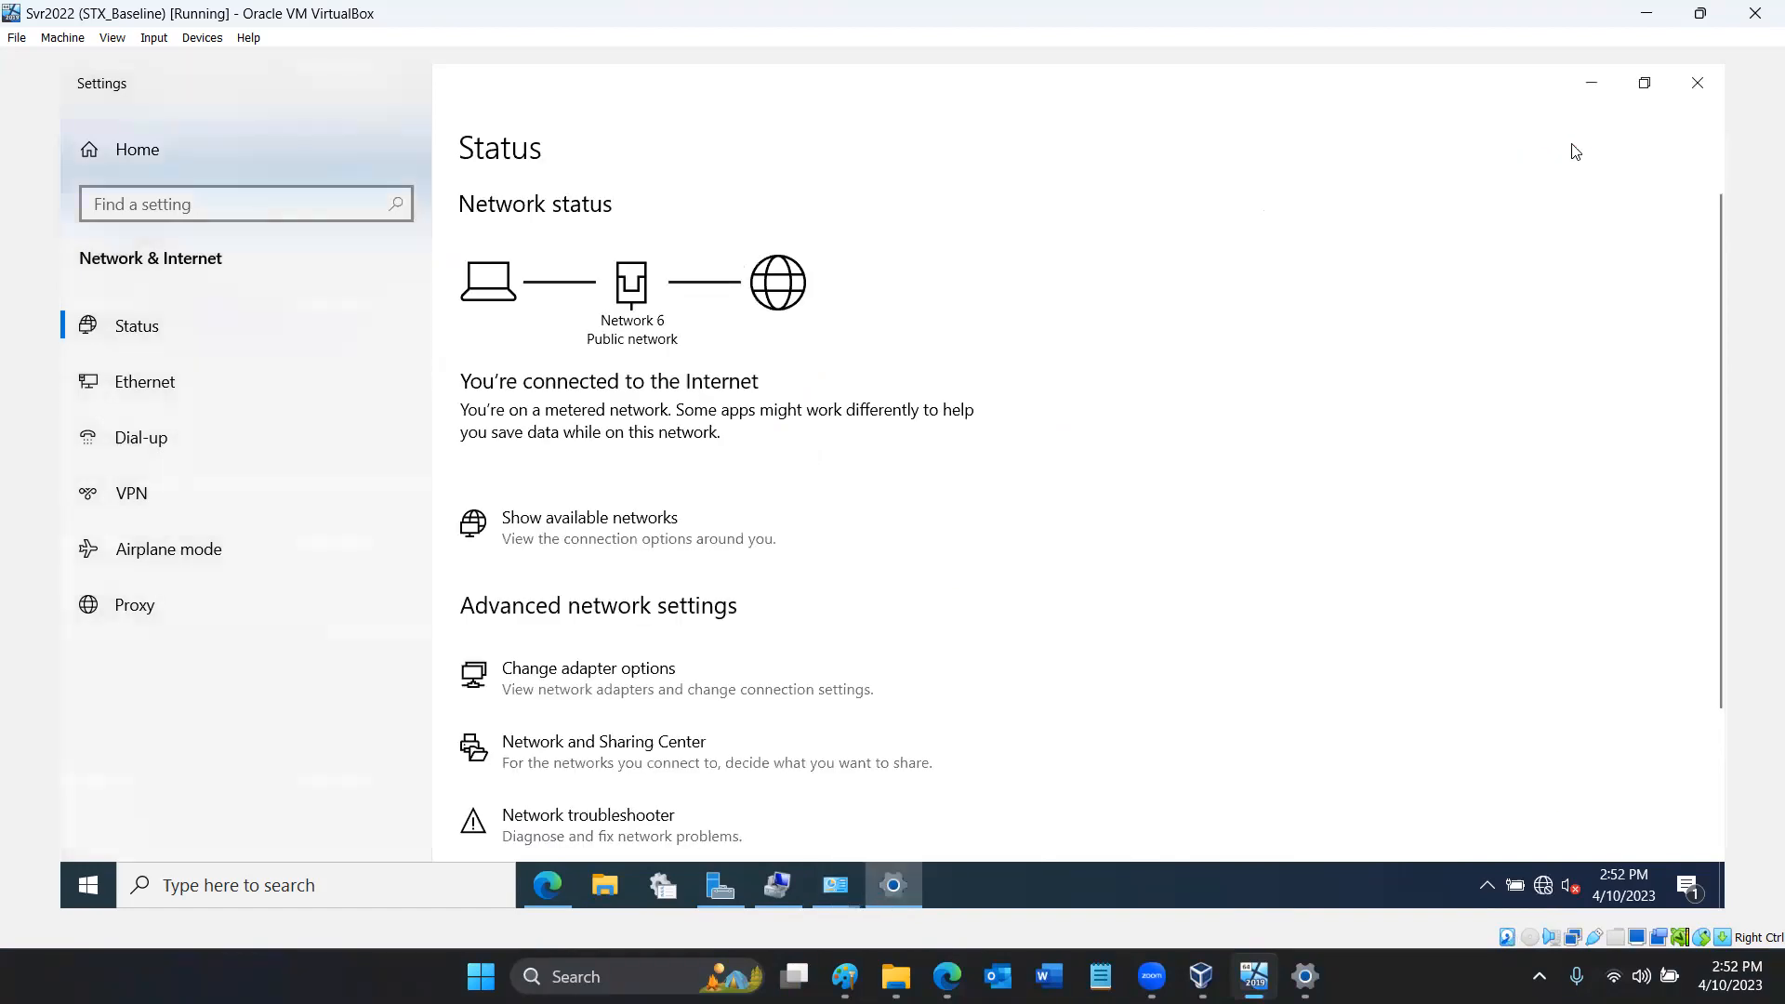
{"action": "left_click", "coordinate": [1587, 88]}
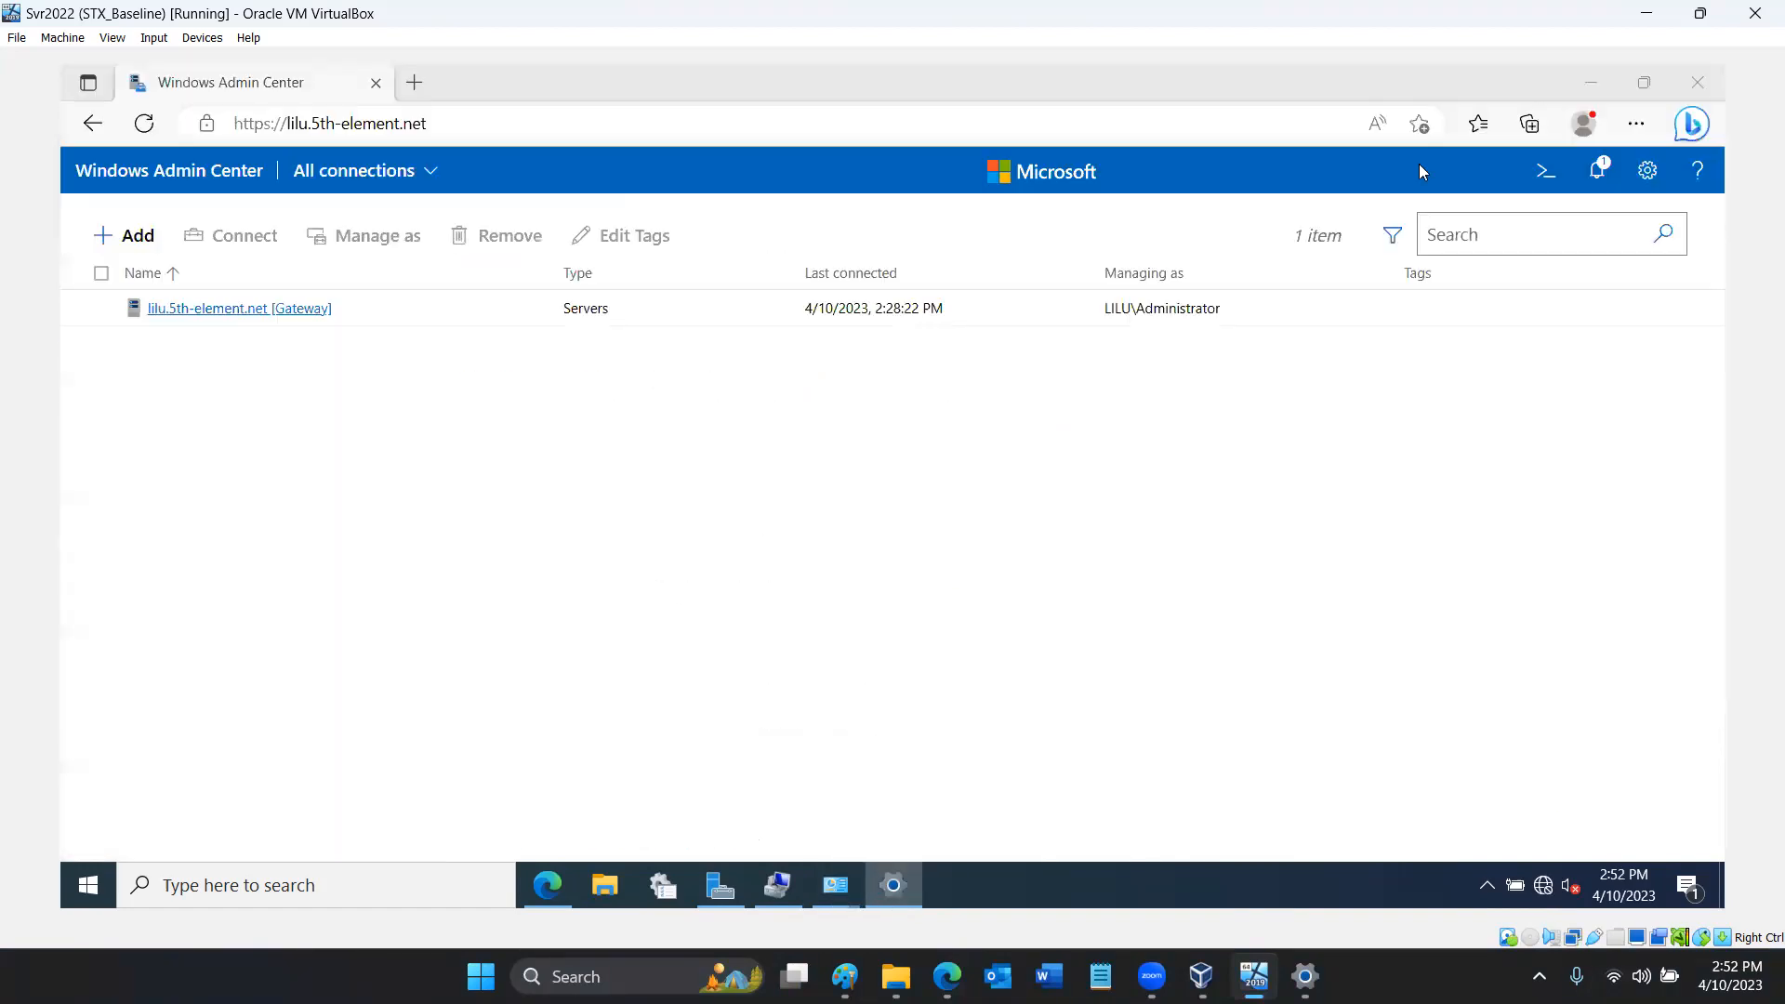
- Open DNS Manager and display the reverse lookup zones of server LILU
{"action": "left_click", "coordinate": [90, 881]}
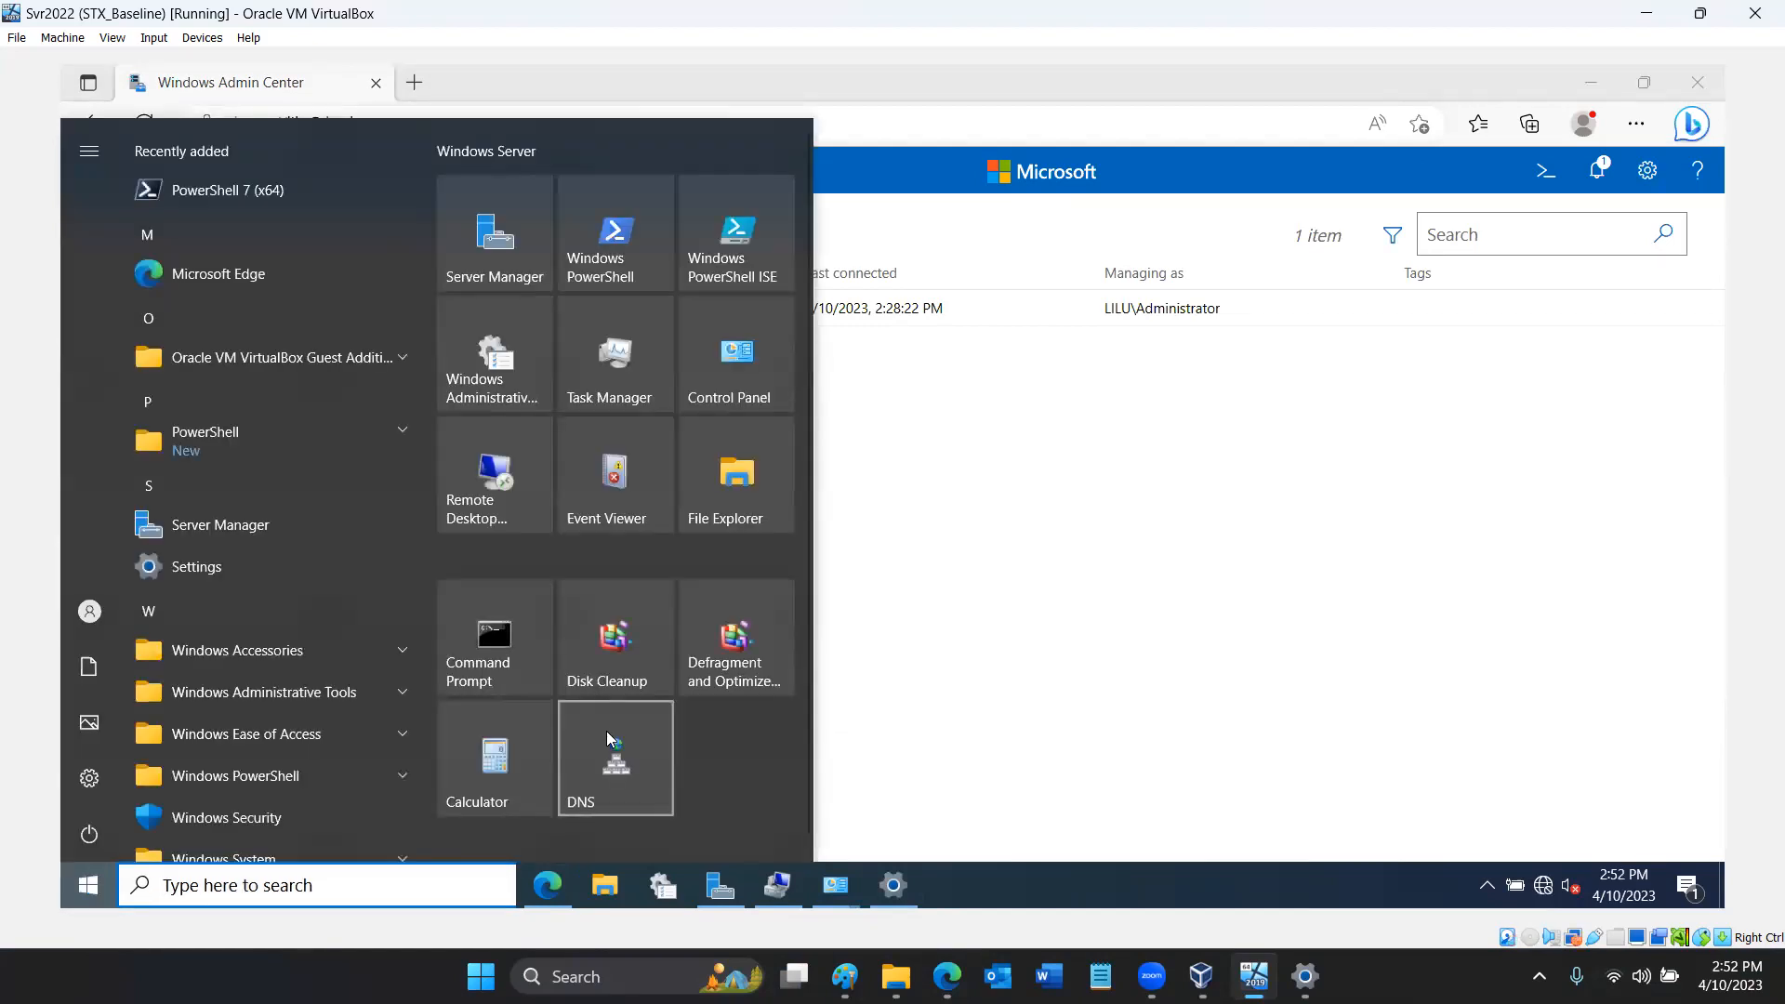
{"action": "left_click", "coordinate": [607, 732]}
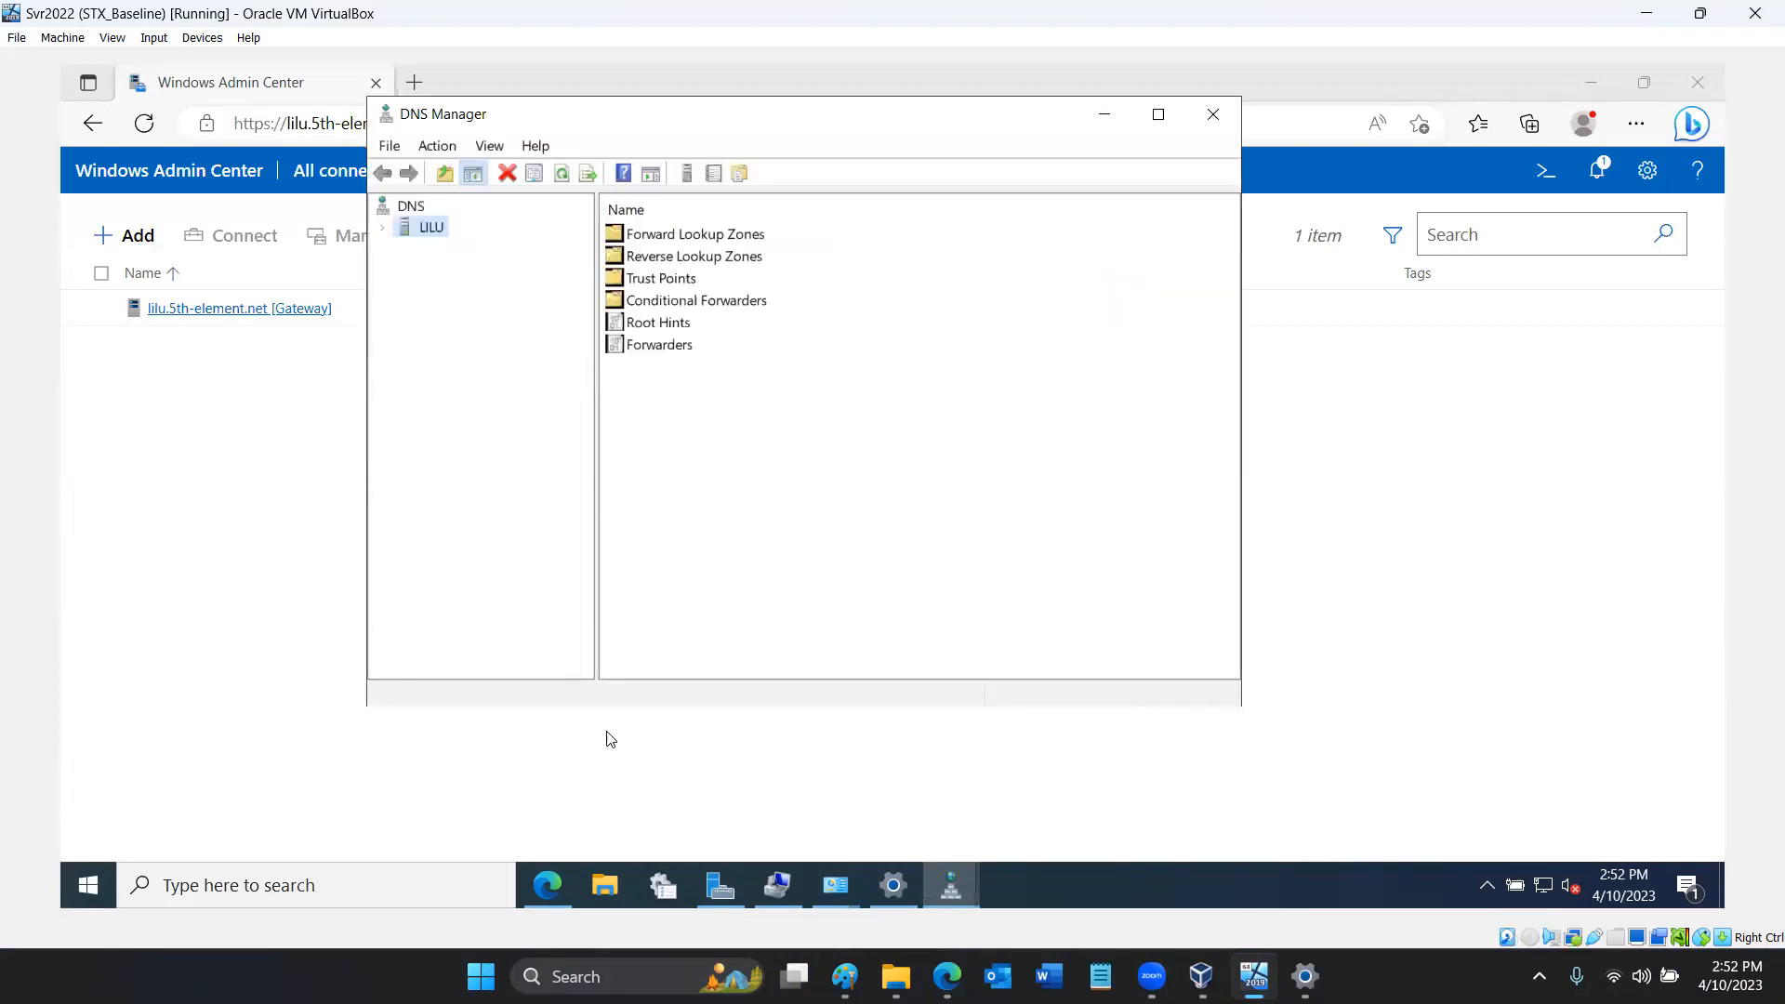
{"action": "left_click", "coordinate": [381, 226]}
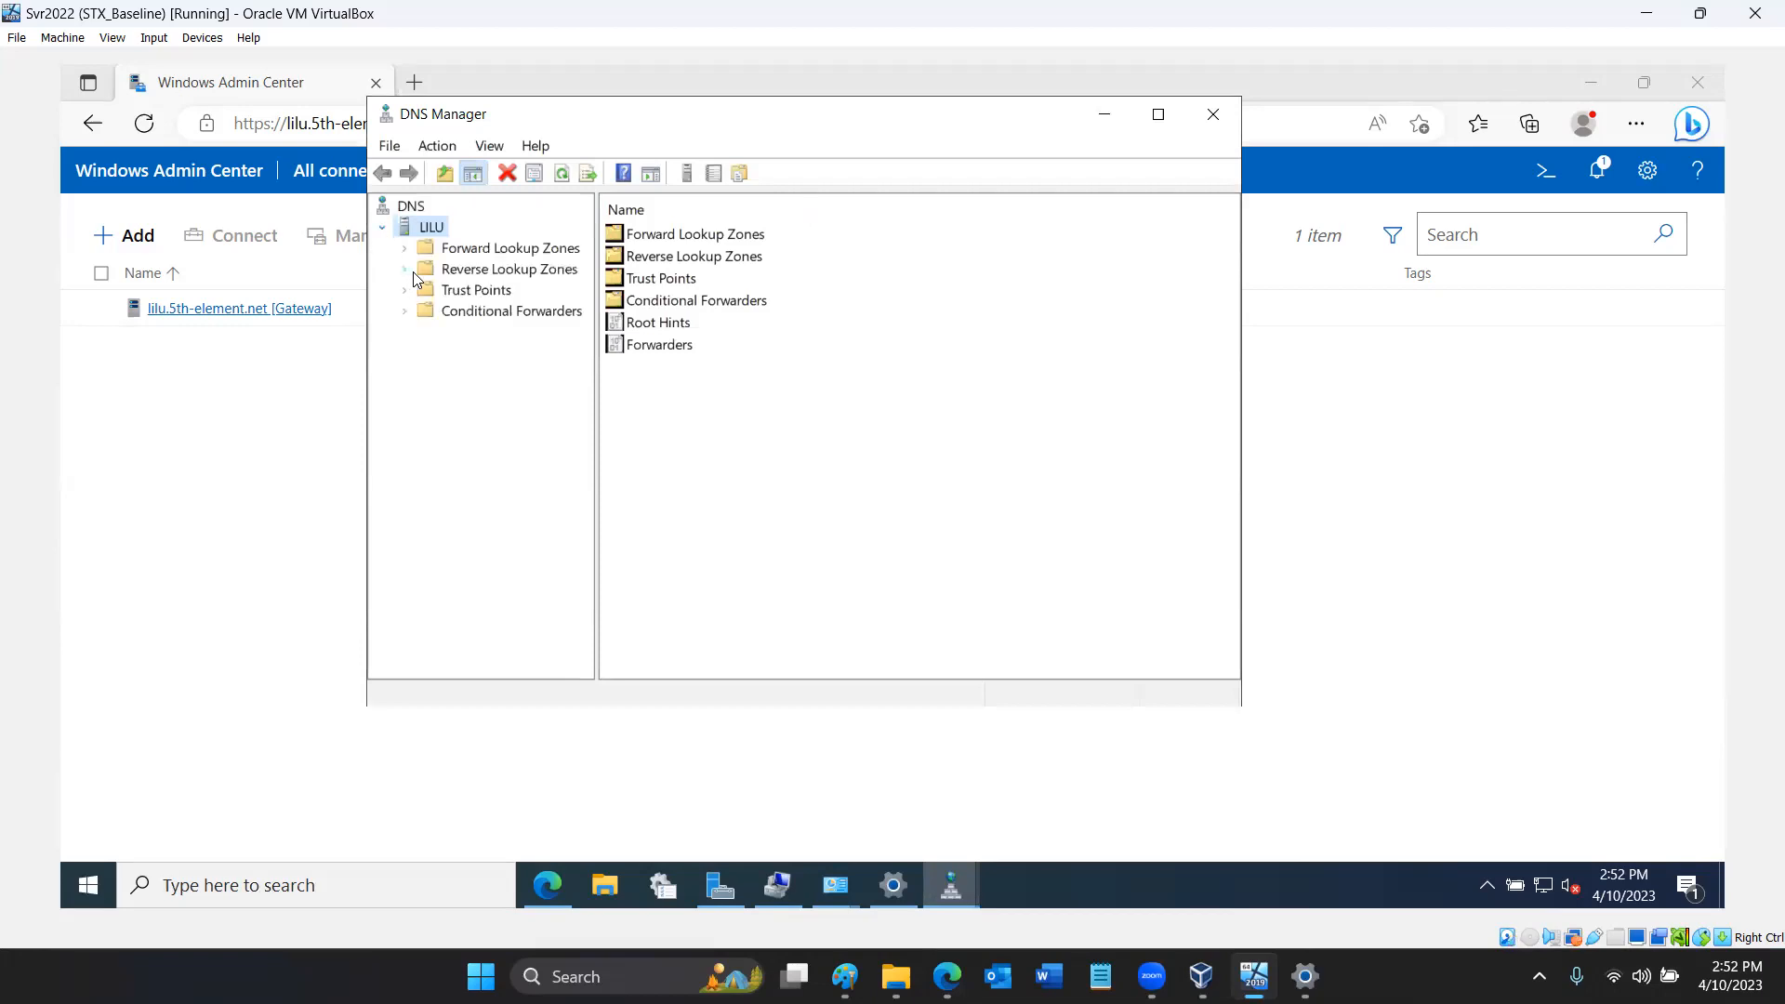
{"action": "left_click", "coordinate": [455, 271]}
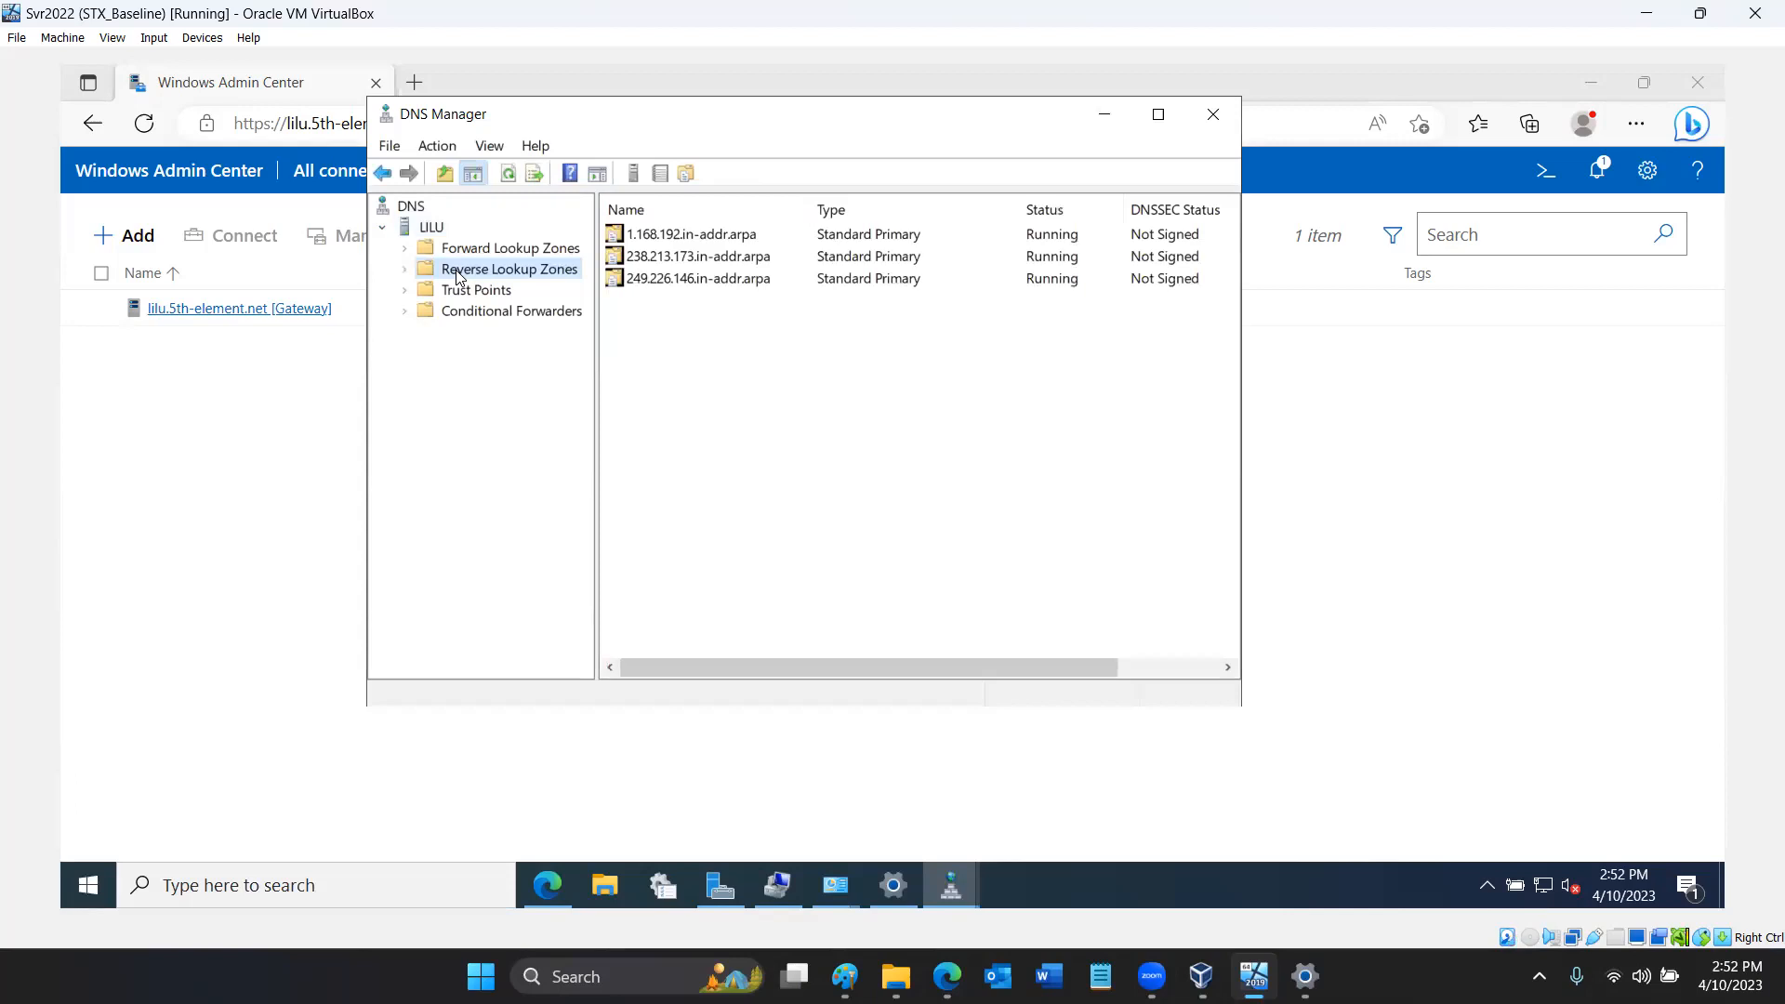
{"action": "right_click", "coordinate": [722, 350]}
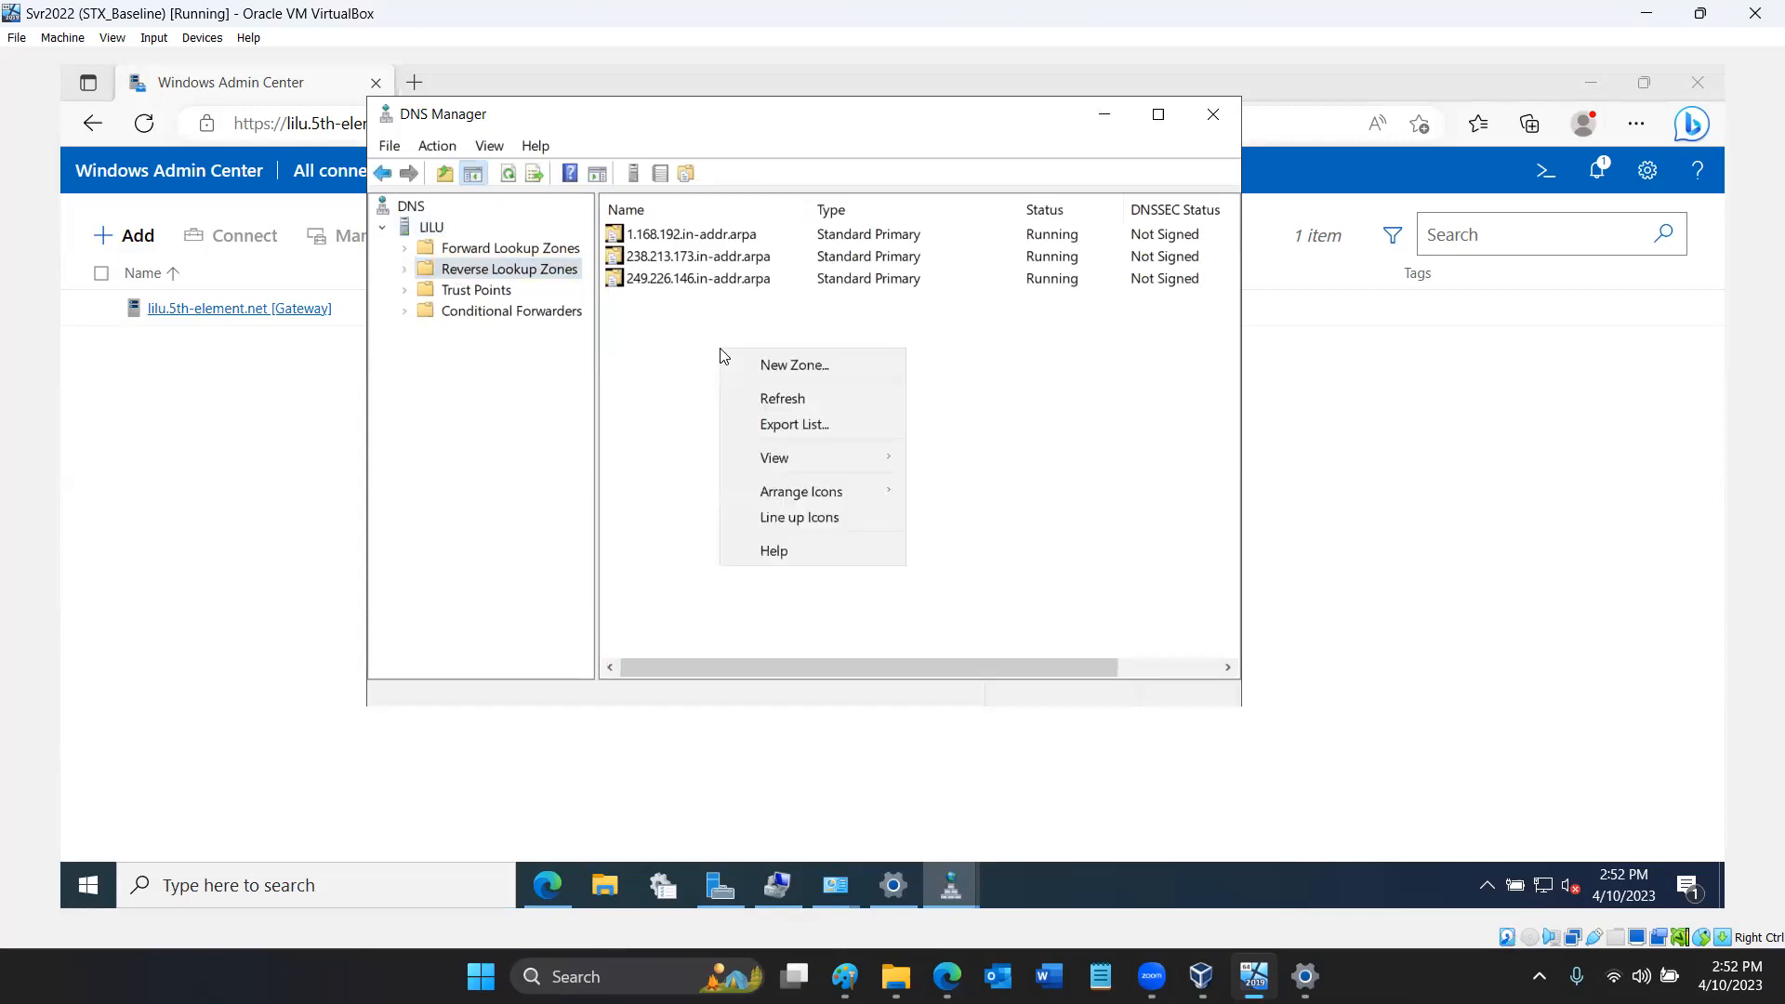
{"action": "left_click", "coordinate": [765, 370]}
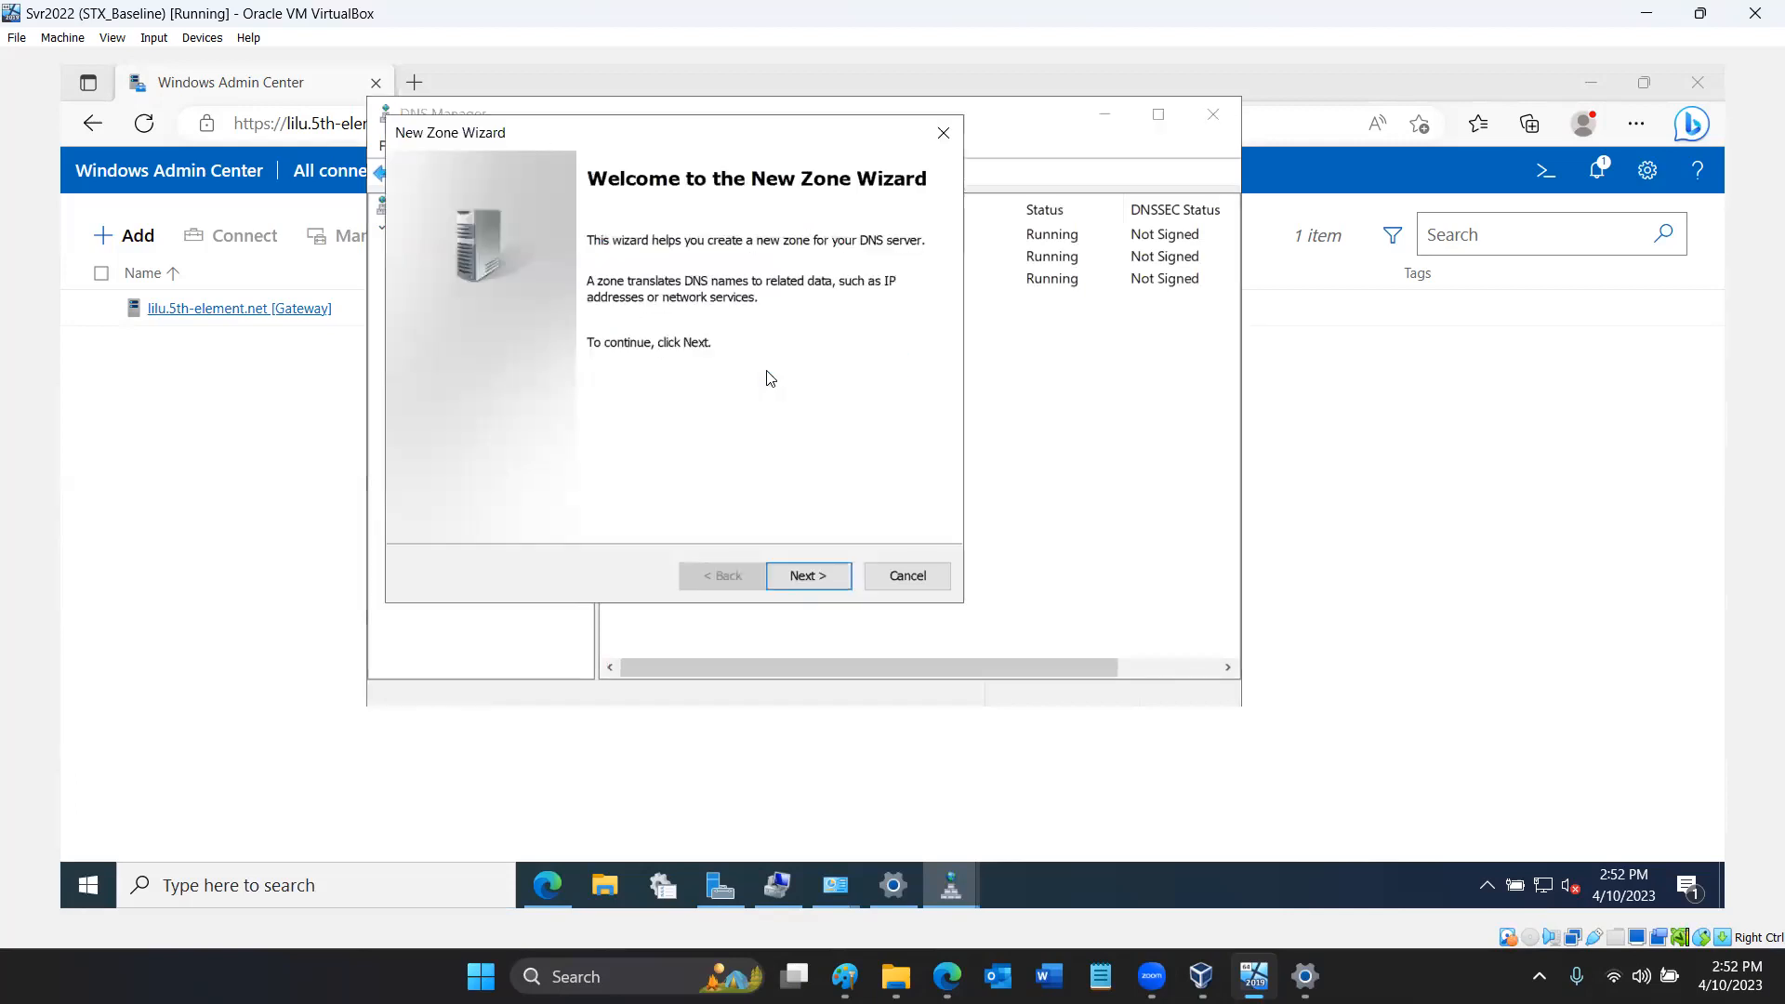
{"action": "left_click", "coordinate": [809, 576]}
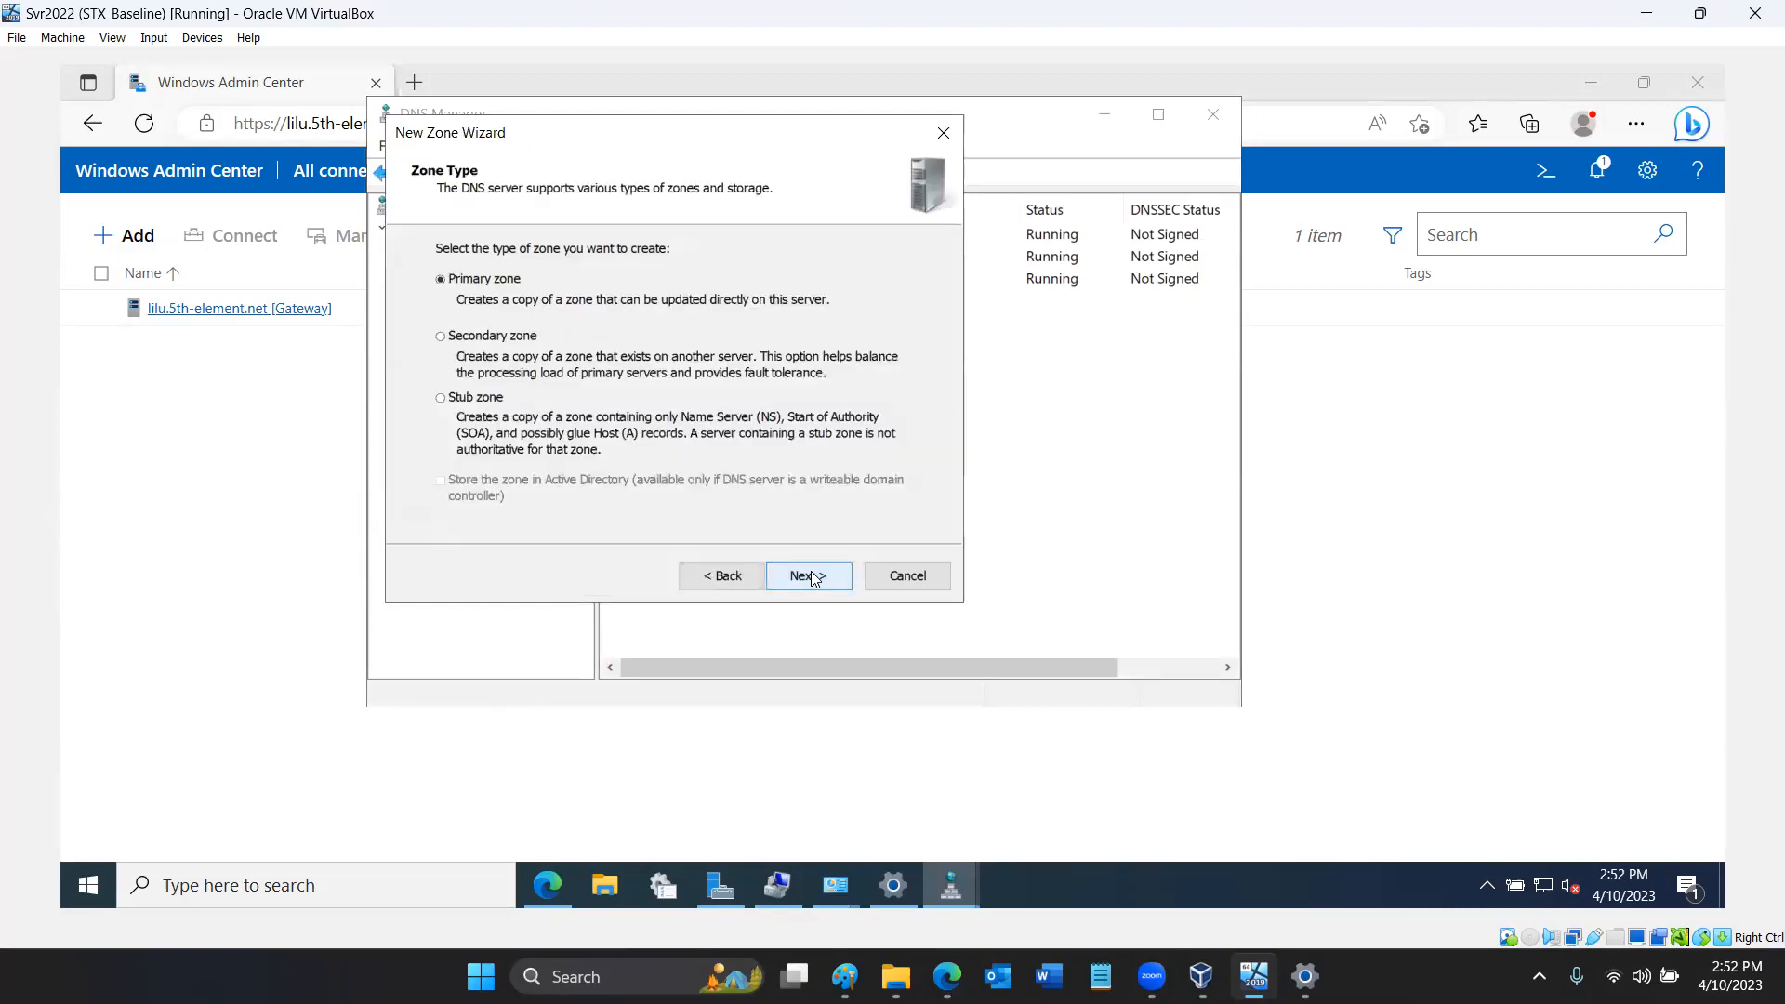
{"action": "left_click", "coordinate": [811, 573]}
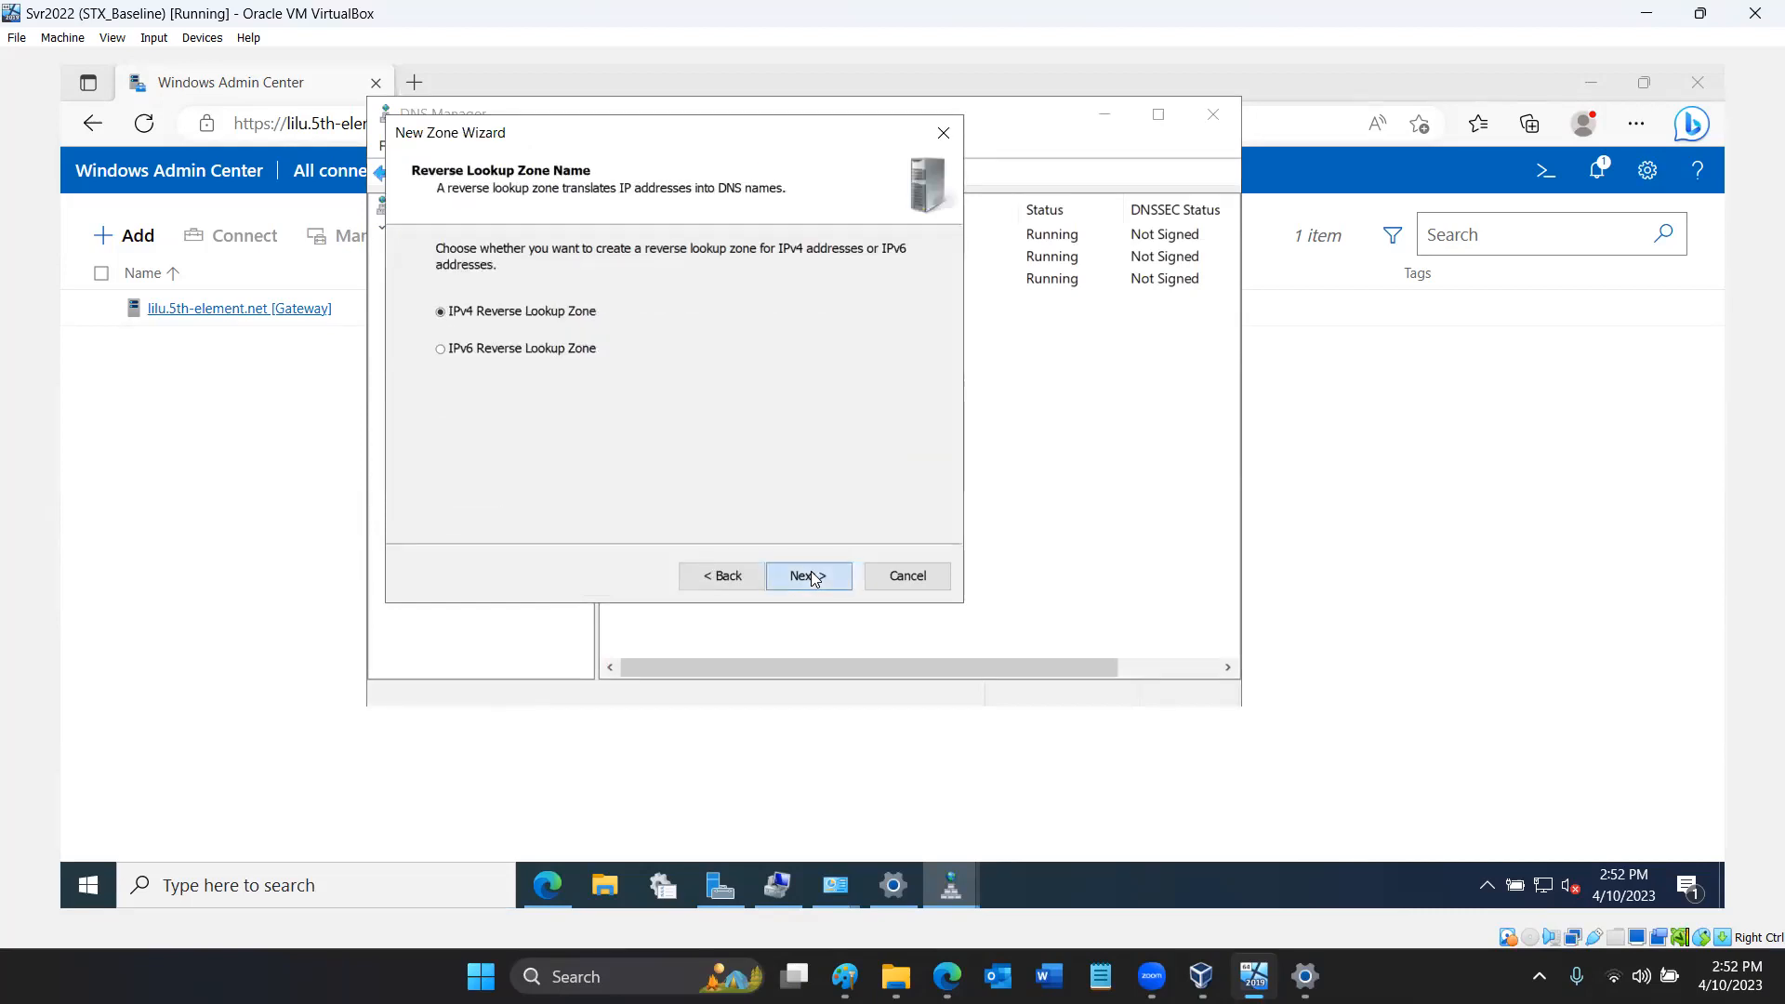
{"action": "left_click", "coordinate": [811, 576]}
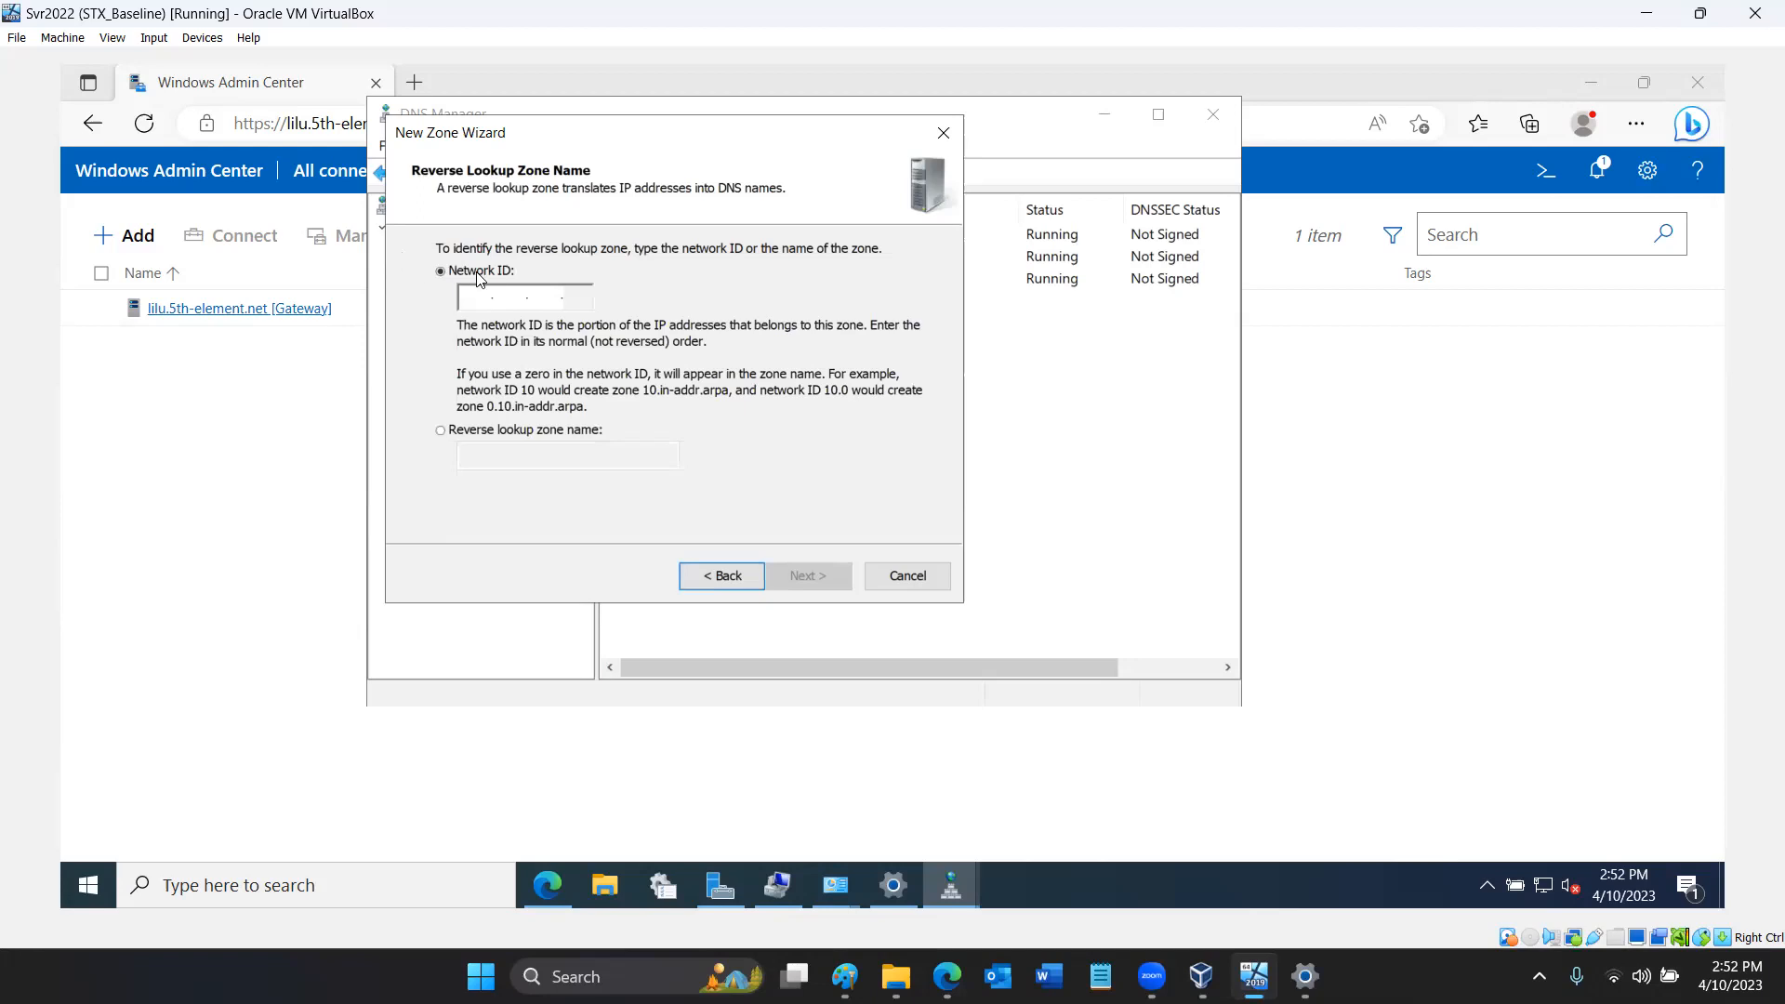
{"action": "key", "text": "Escape"}
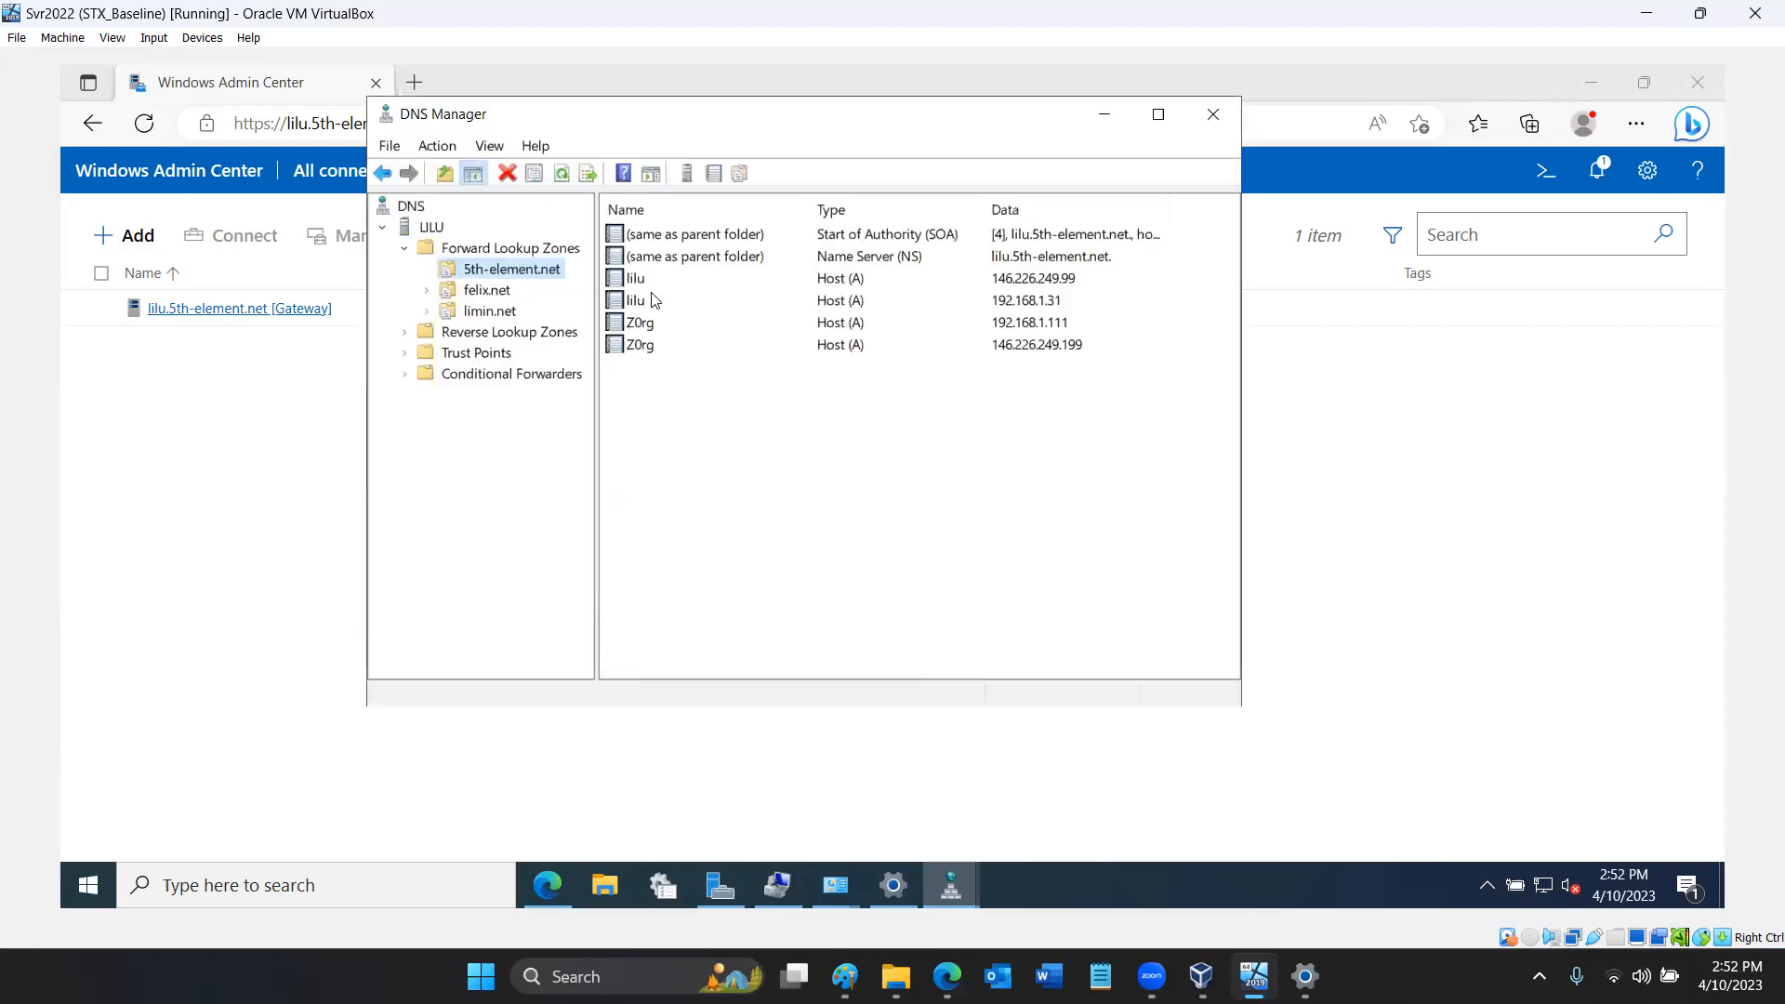
- Start a new host (A) record named lilu in the 5th-element.net forward lookup zone
{"action": "left_click", "coordinate": [656, 301]}
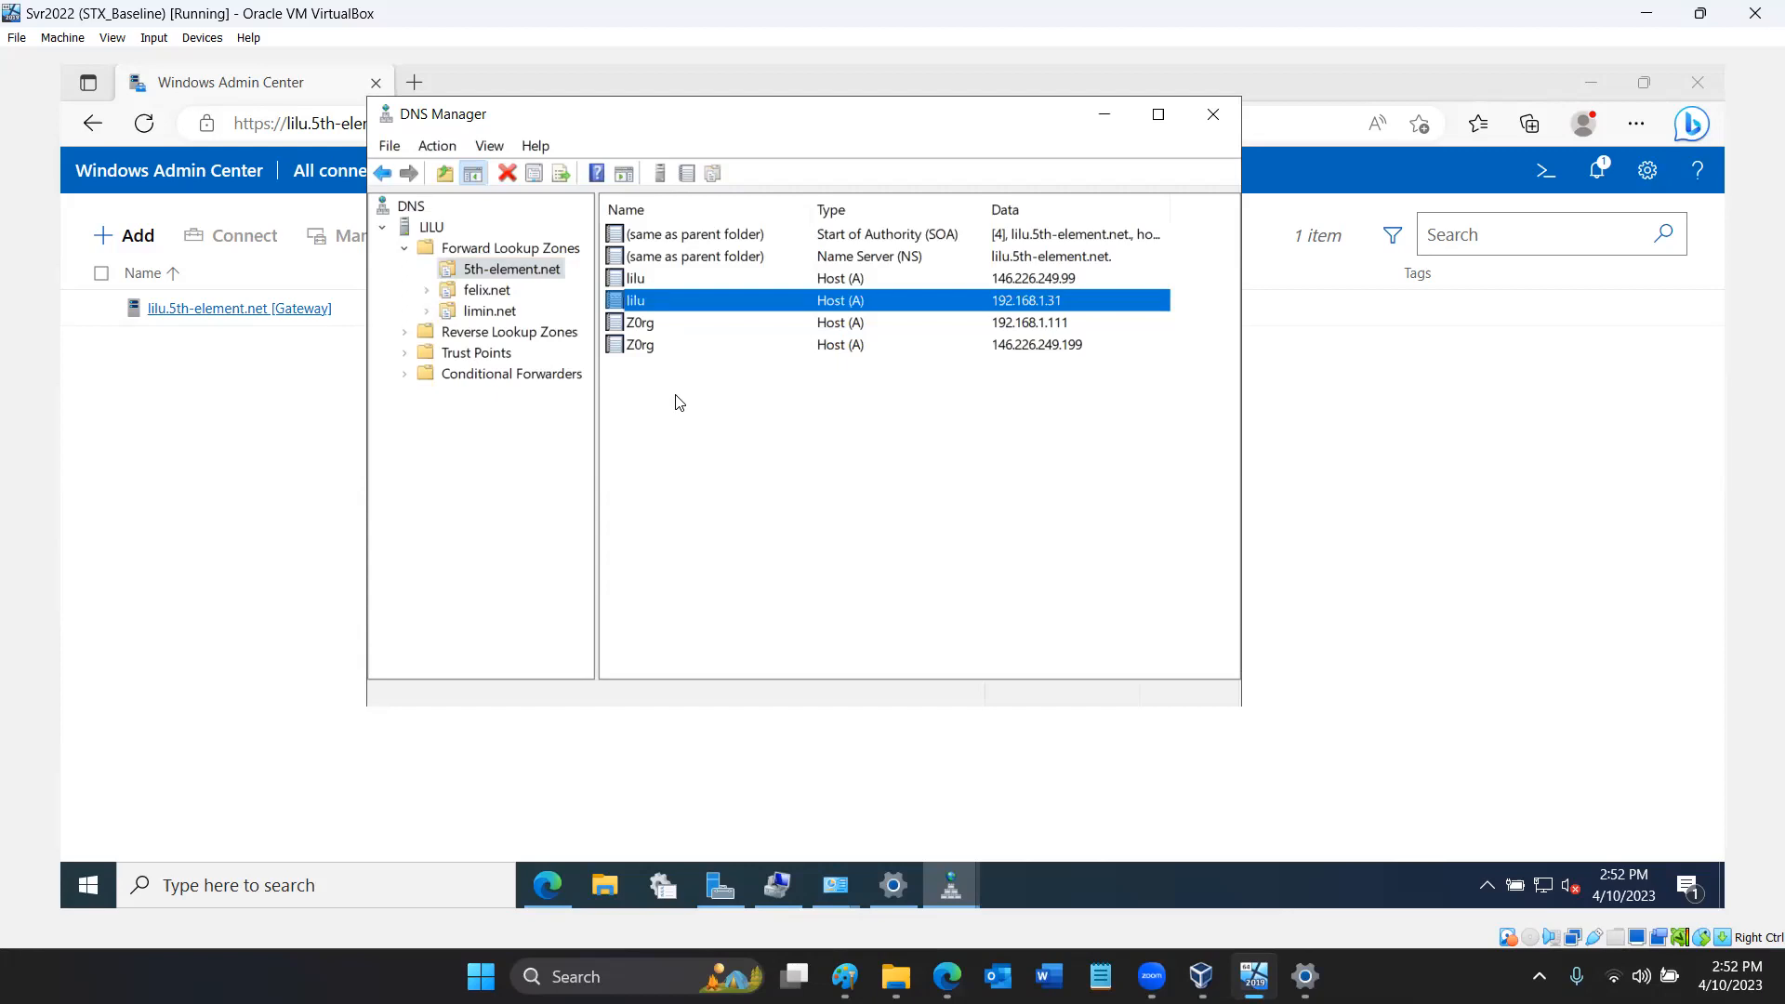
{"action": "left_click", "coordinate": [679, 402]}
{"action": "right_click", "coordinate": [677, 382]}
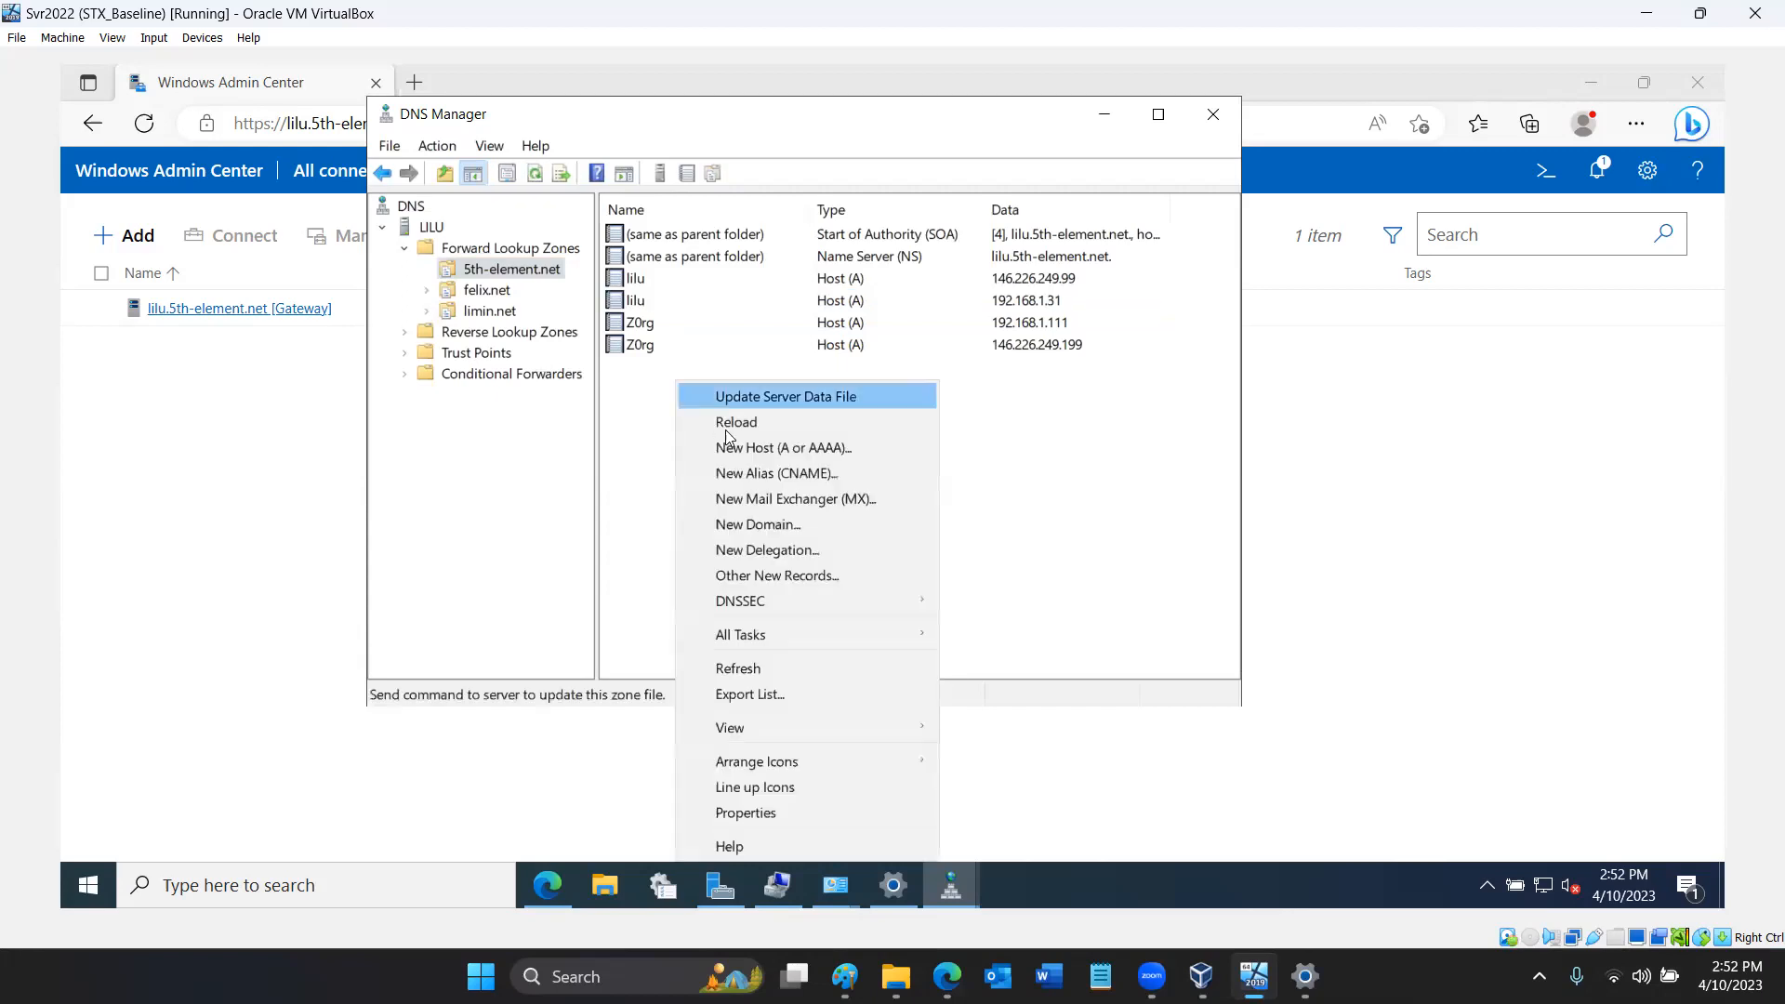
{"action": "left_click", "coordinate": [740, 450]}
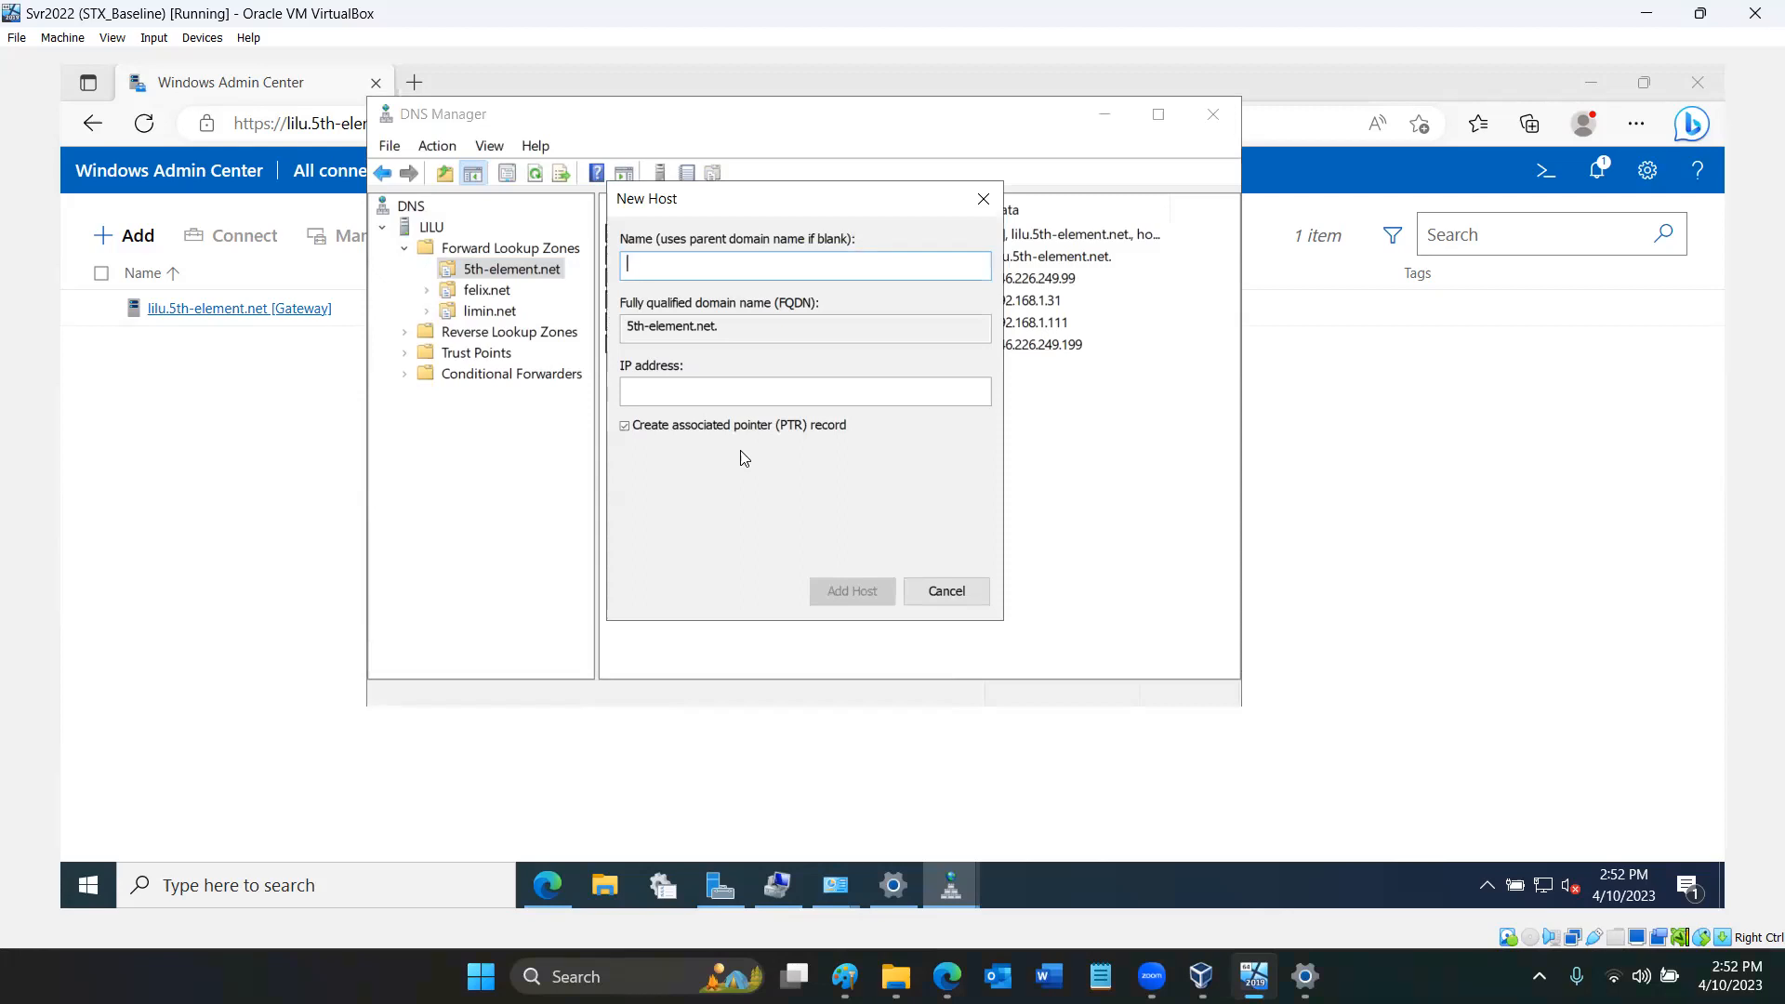
{"action": "type", "text": "lilu"}
- Set the new lilu host's IP address to 192.168.0.14, add the record, and finish adding hosts
{"action": "left_click", "coordinate": [797, 390]}
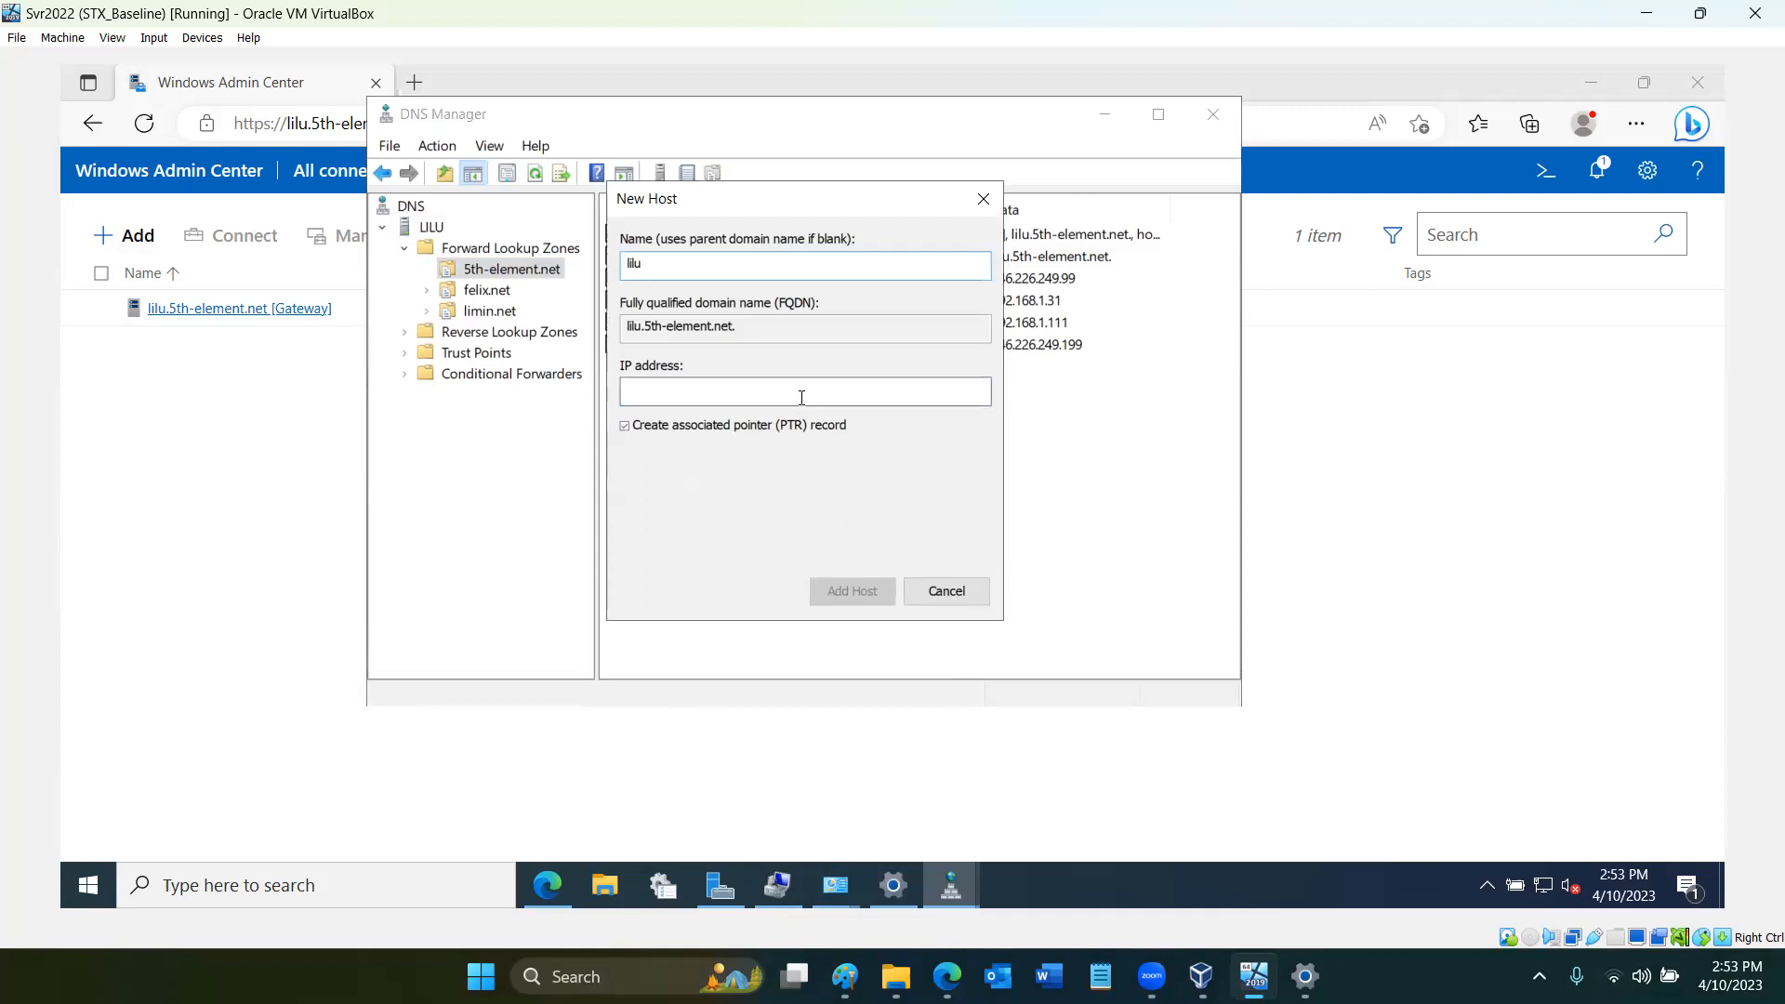
{"action": "type", "text": "19"}
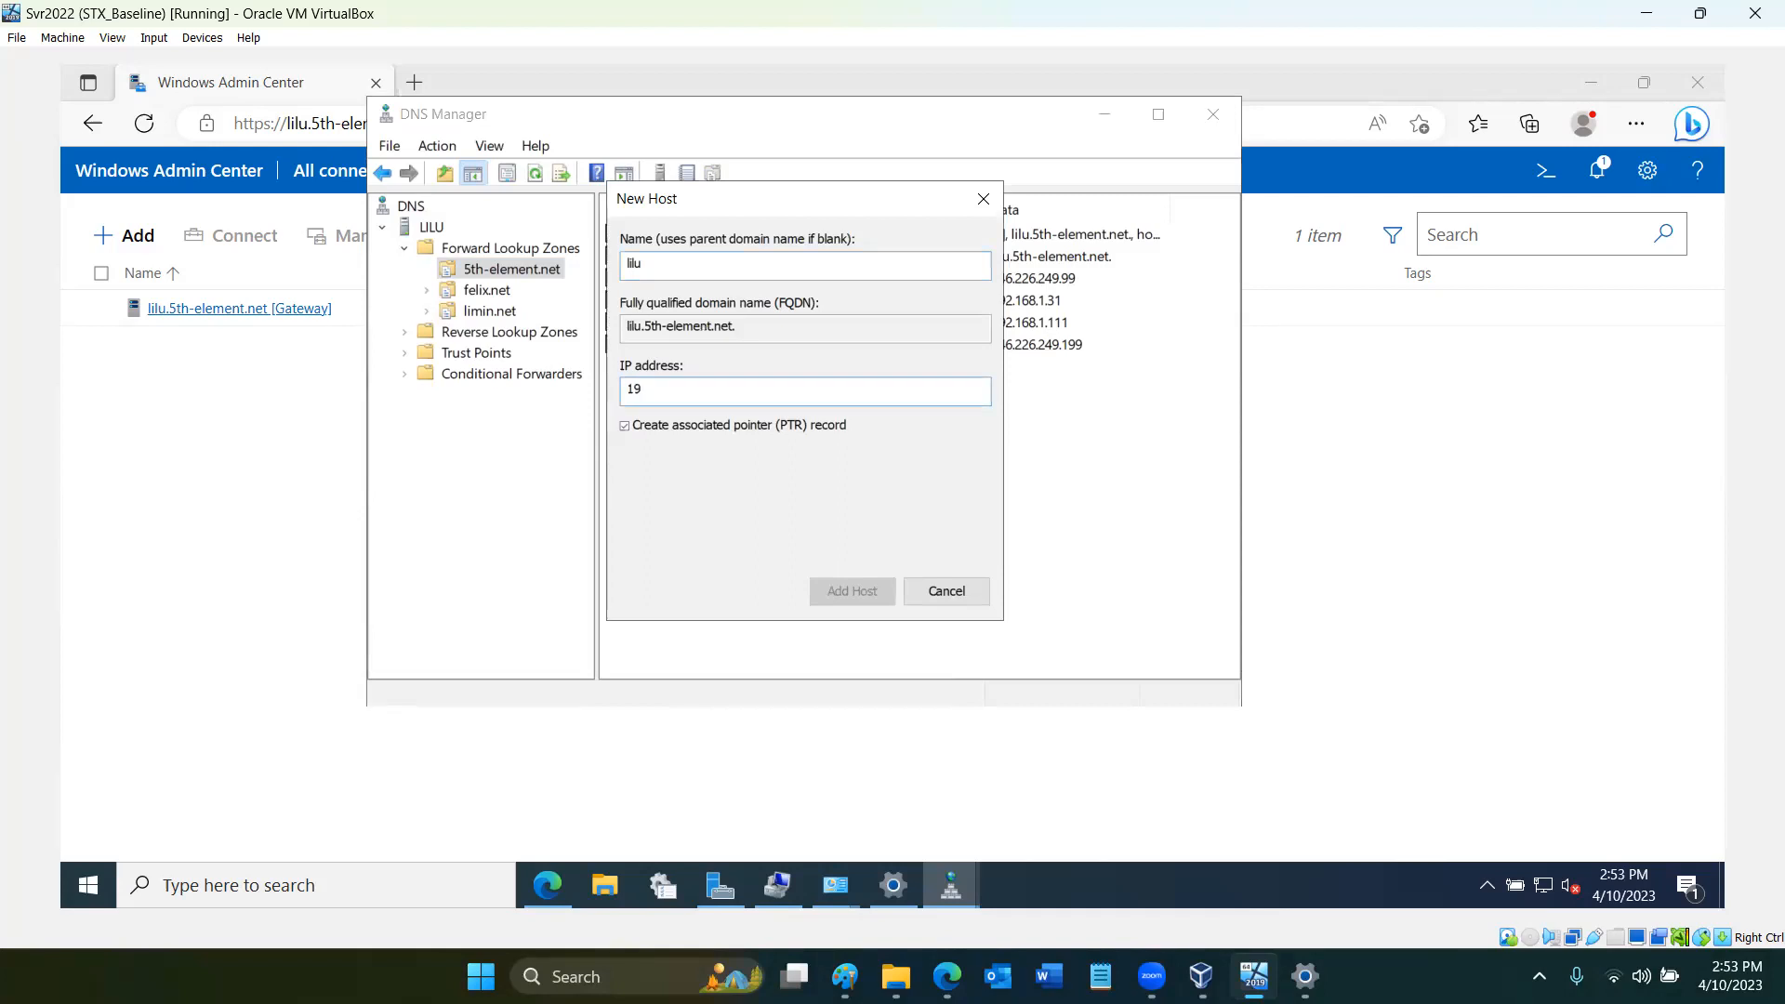
{"action": "key", "text": "BackSpace"}
{"action": "type", "text": ".14"}
{"action": "key", "text": "Home"}
{"action": "type", "text": "192.168.0"}
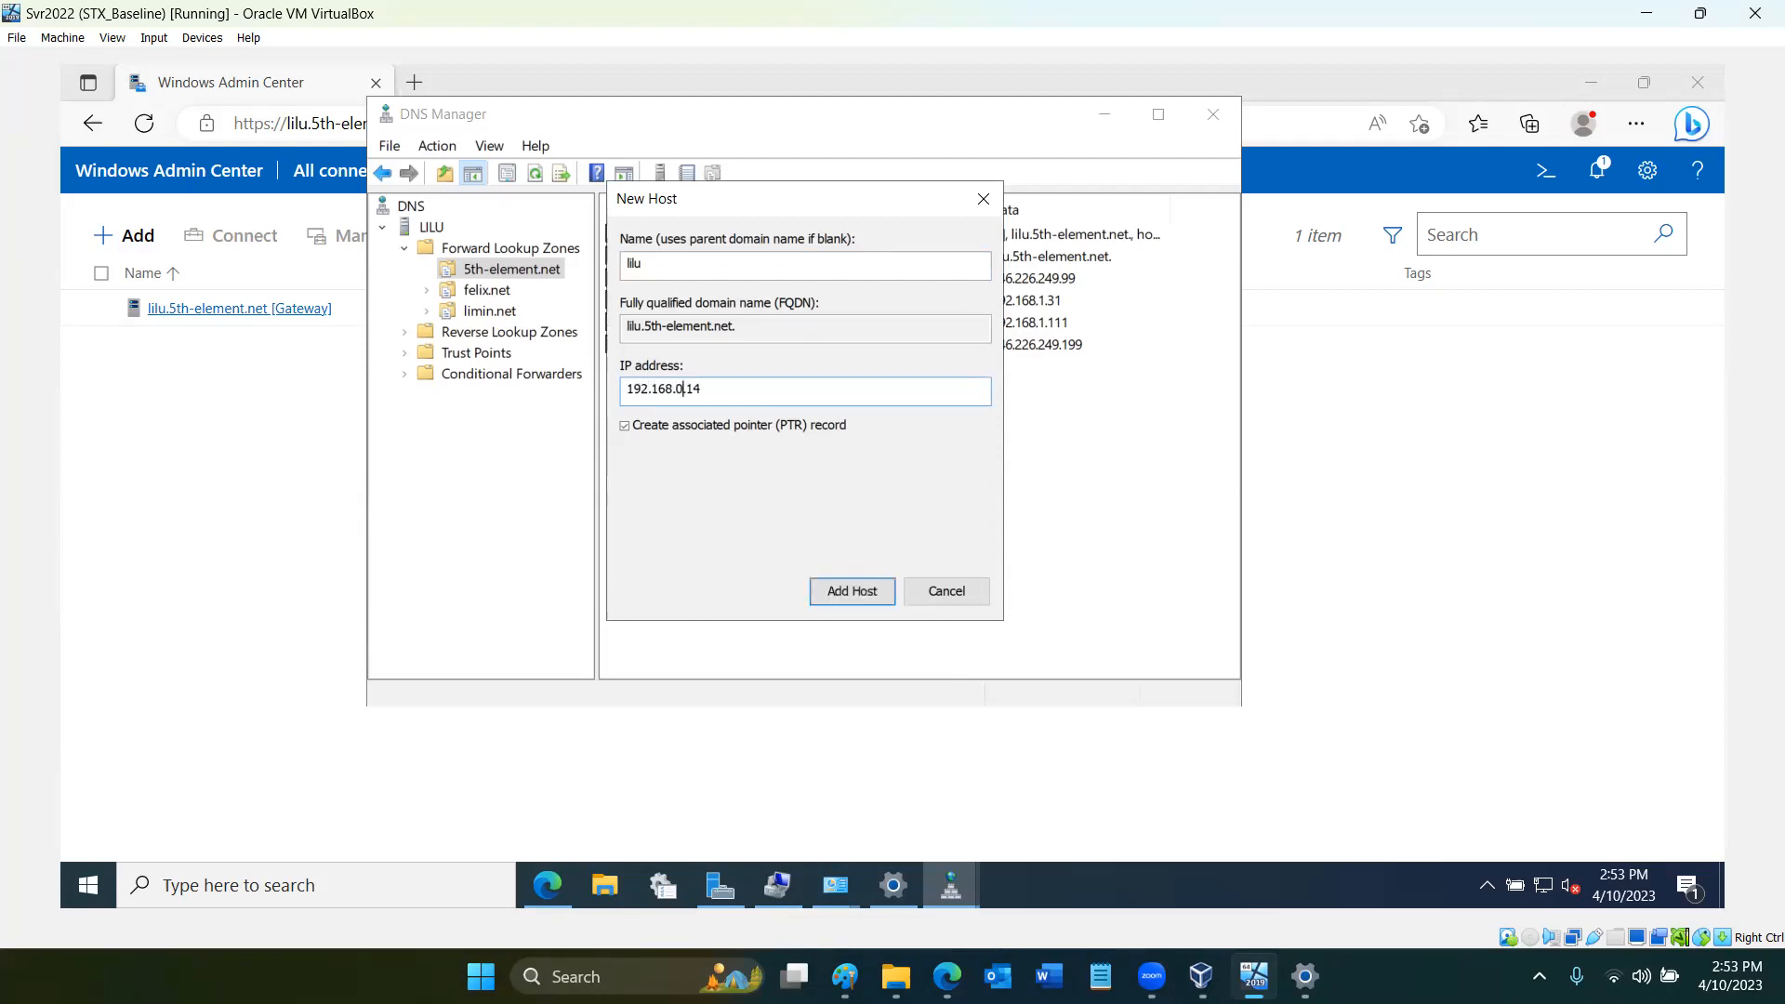
{"action": "left_click", "coordinate": [859, 591]}
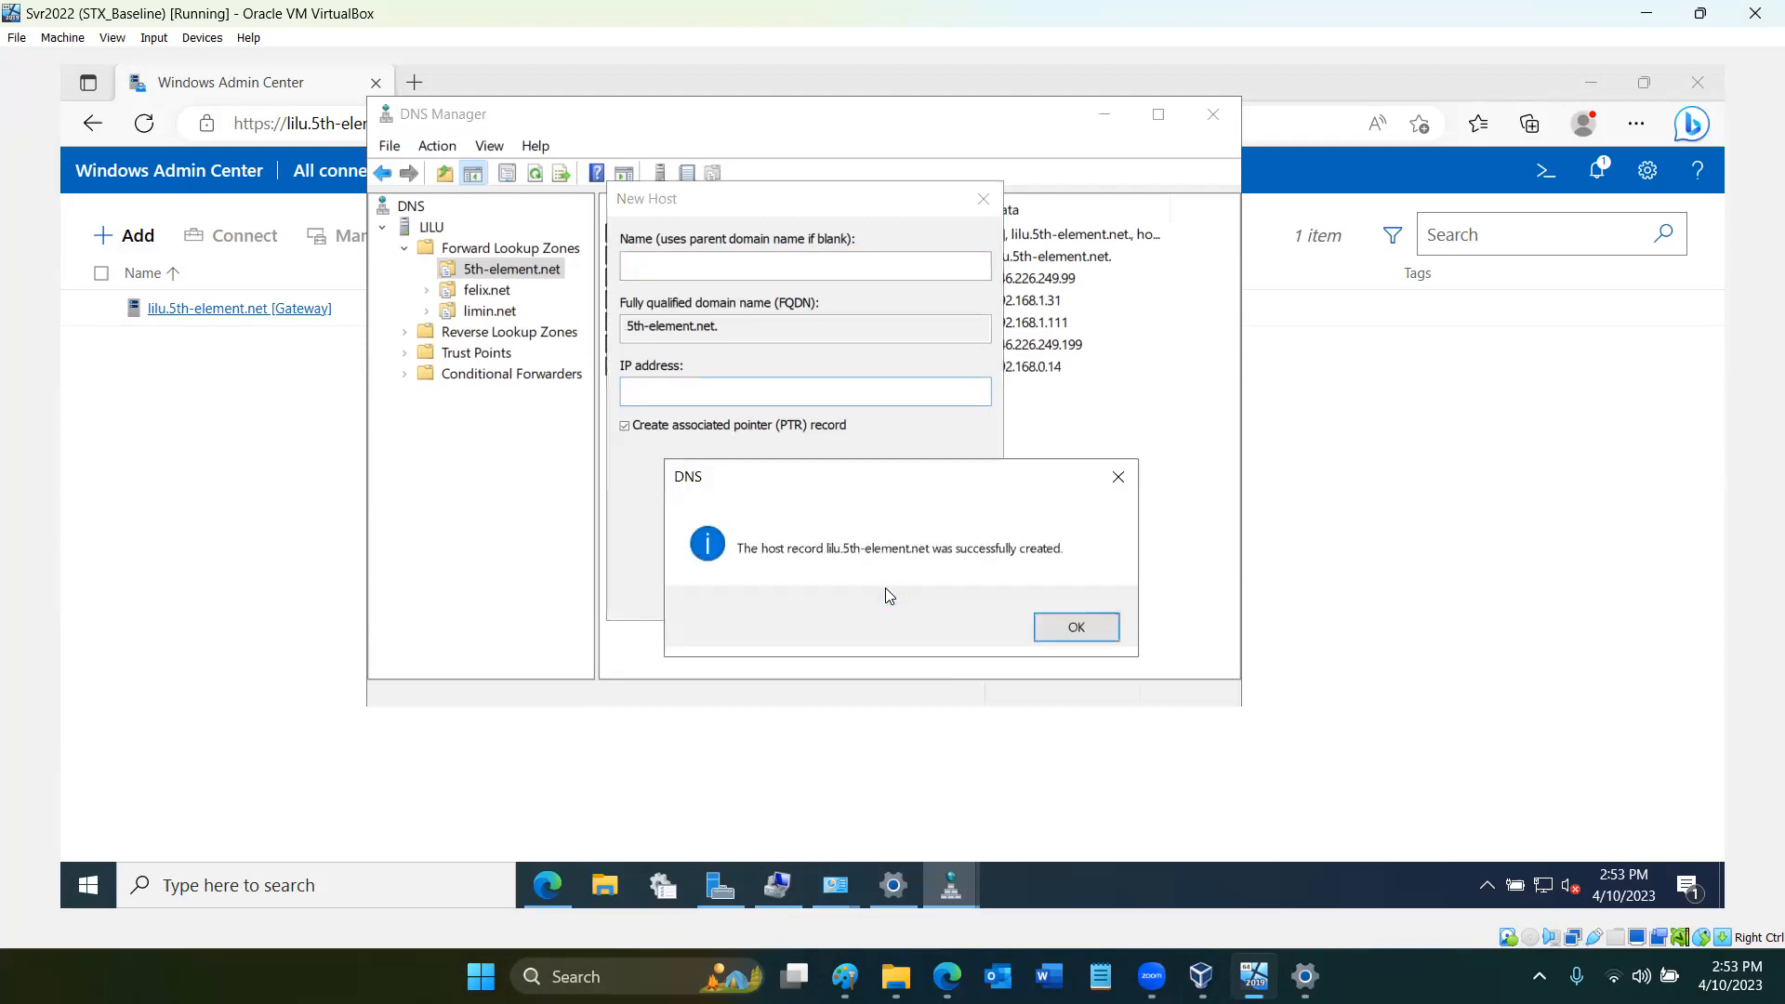
{"action": "left_click", "coordinate": [1050, 625]}
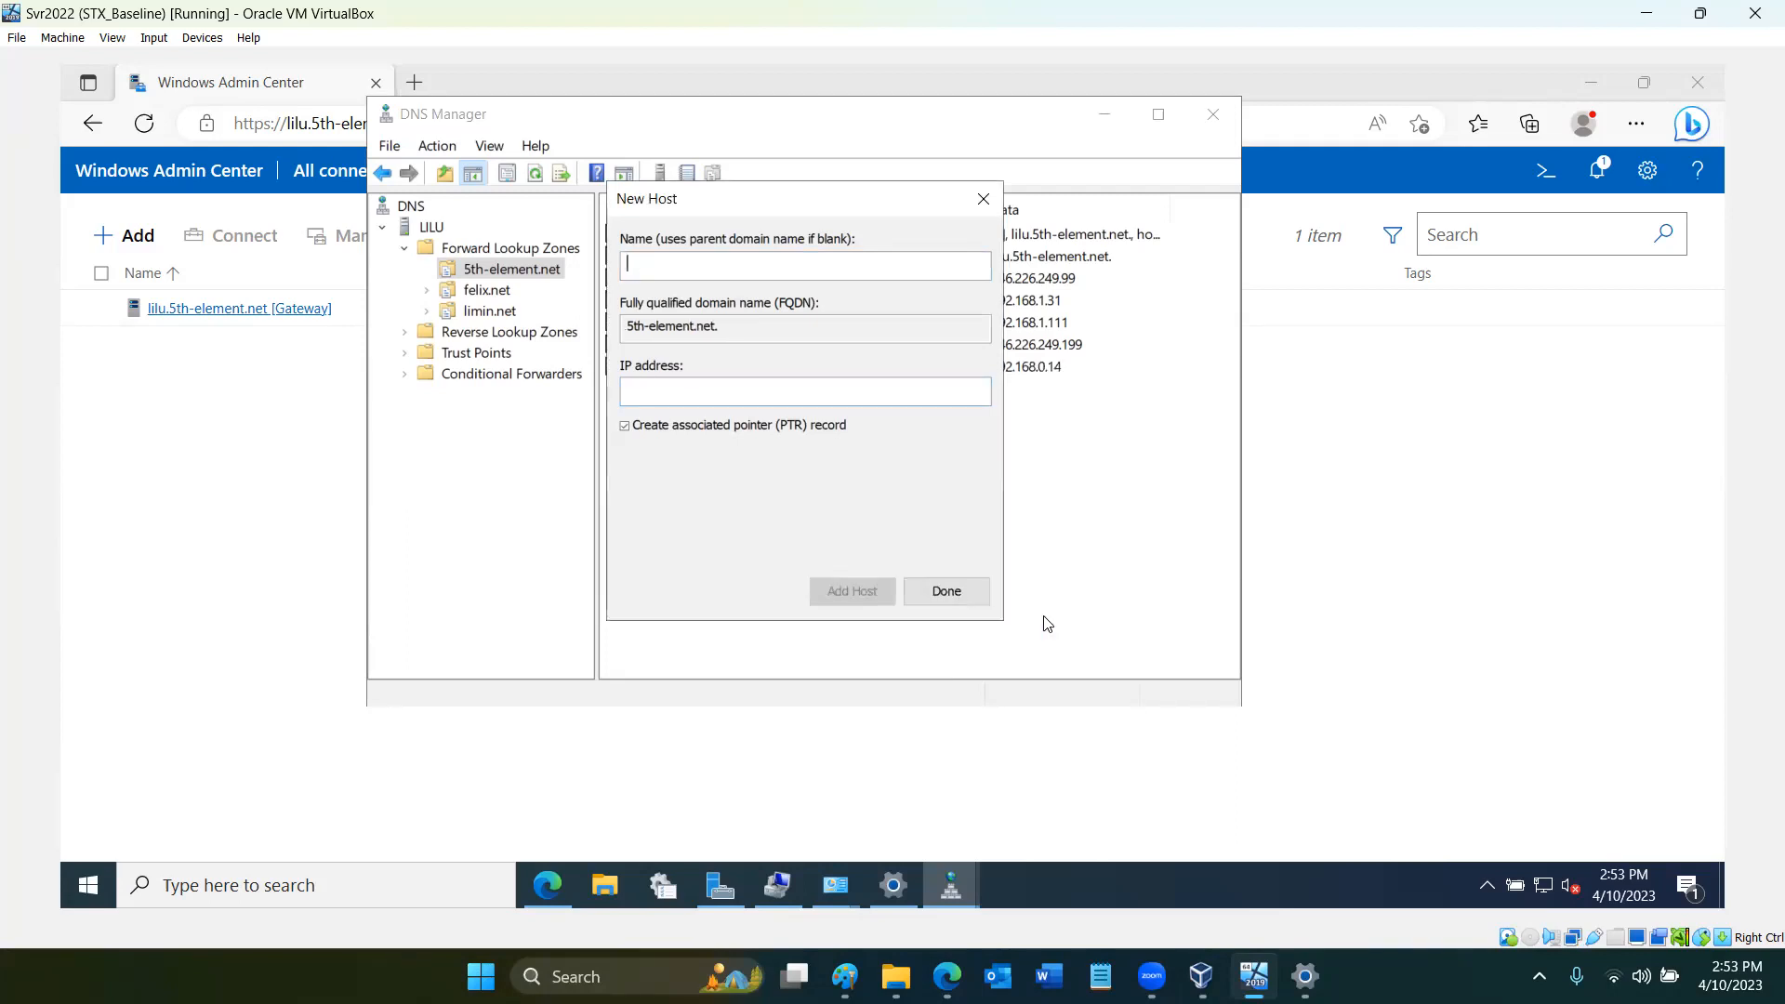
{"action": "left_click", "coordinate": [980, 595]}
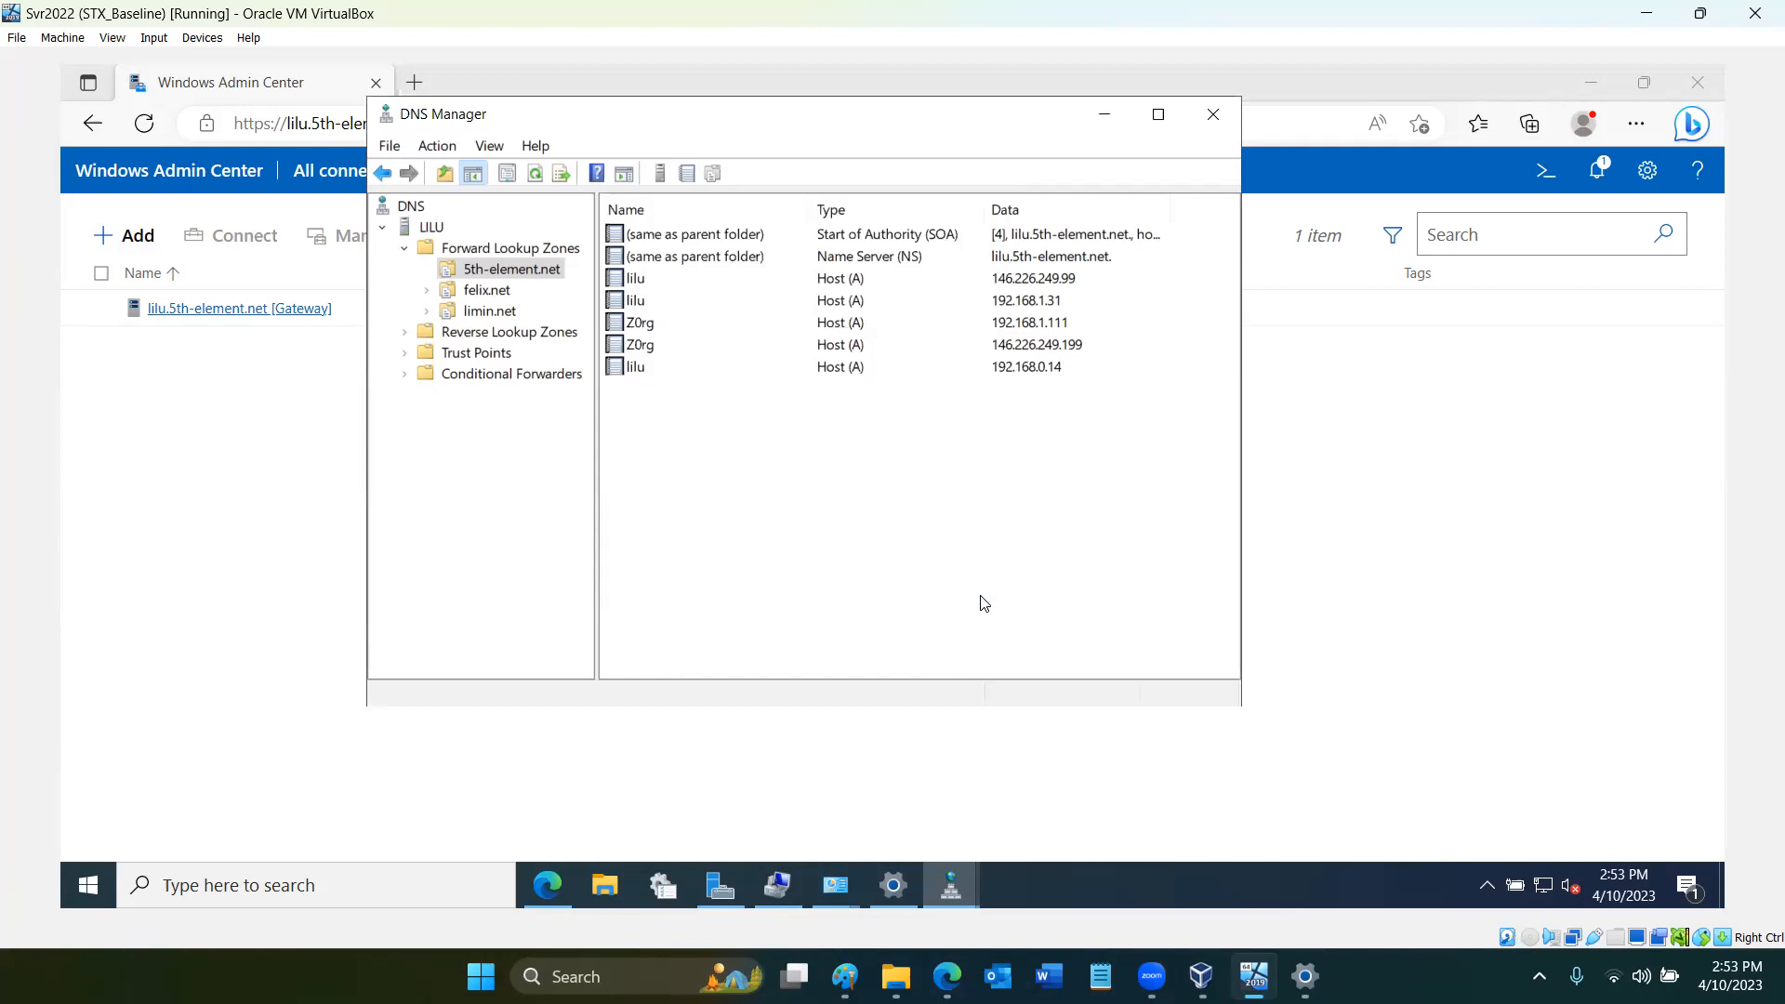
- Clear the DNS cache of server LILU and restart its DNS service, leaving DNS Manager closed
{"action": "left_click", "coordinate": [432, 228]}
{"action": "right_click", "coordinate": [433, 231]}
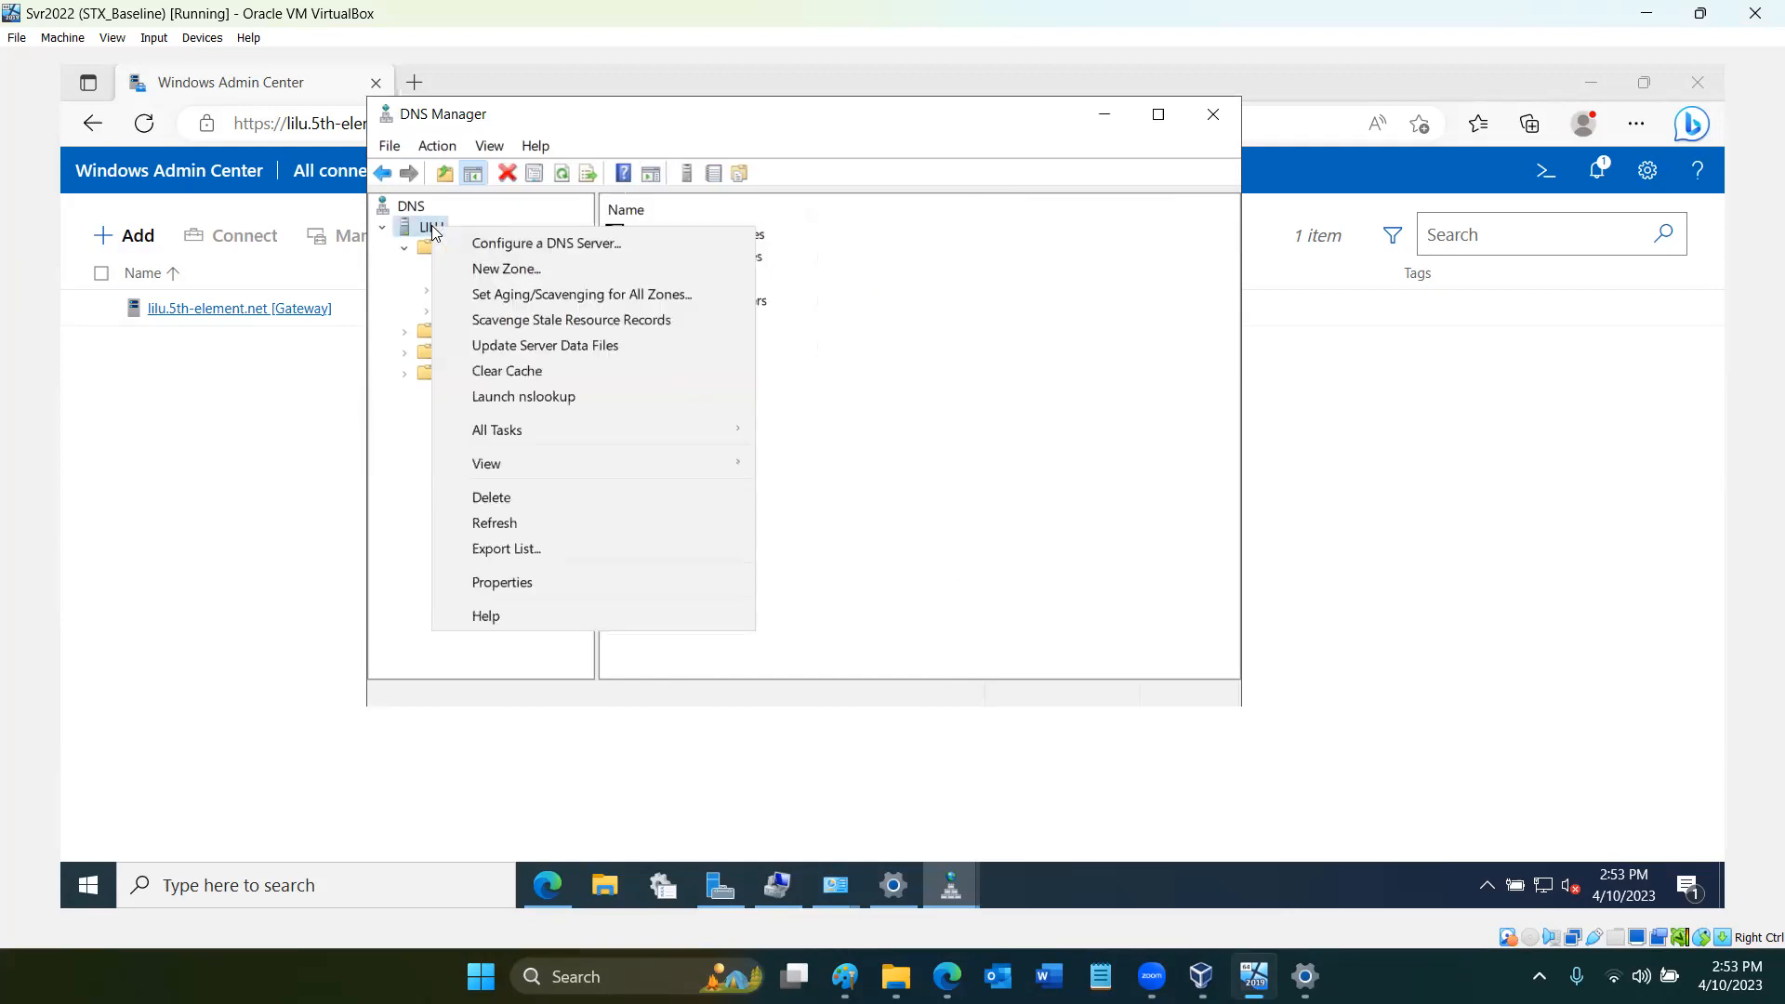
{"action": "left_click", "coordinate": [506, 372]}
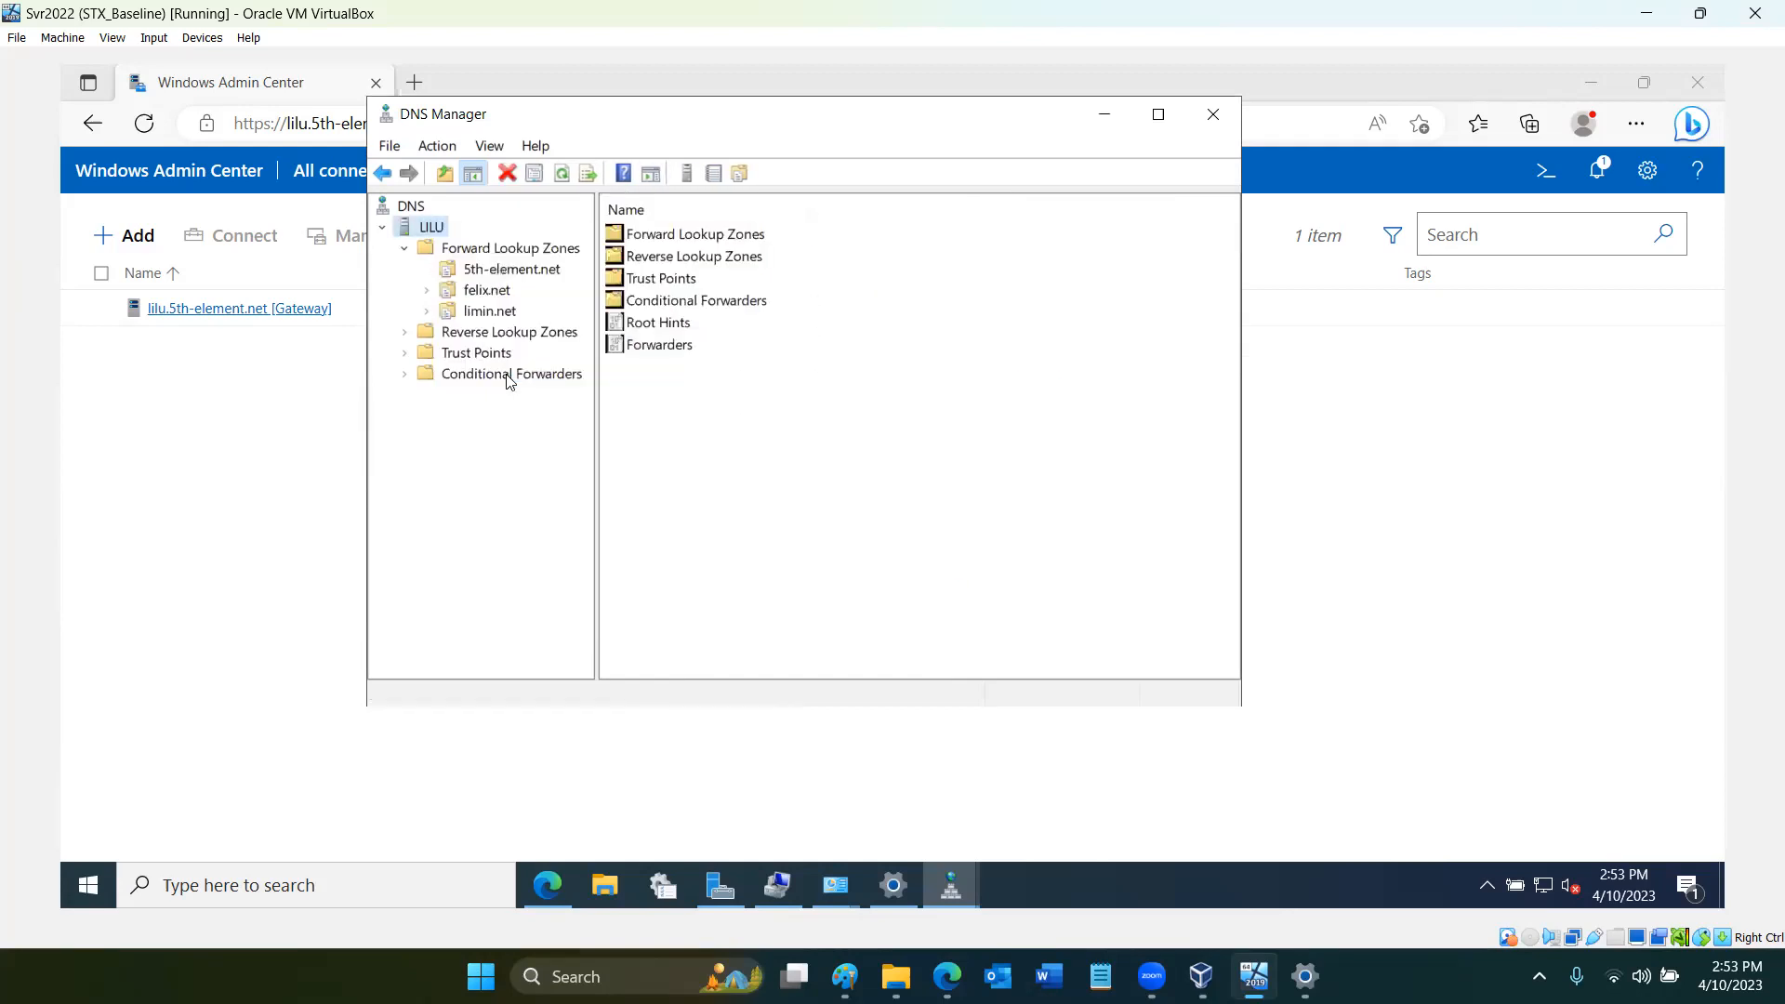
{"action": "right_click", "coordinate": [433, 221]}
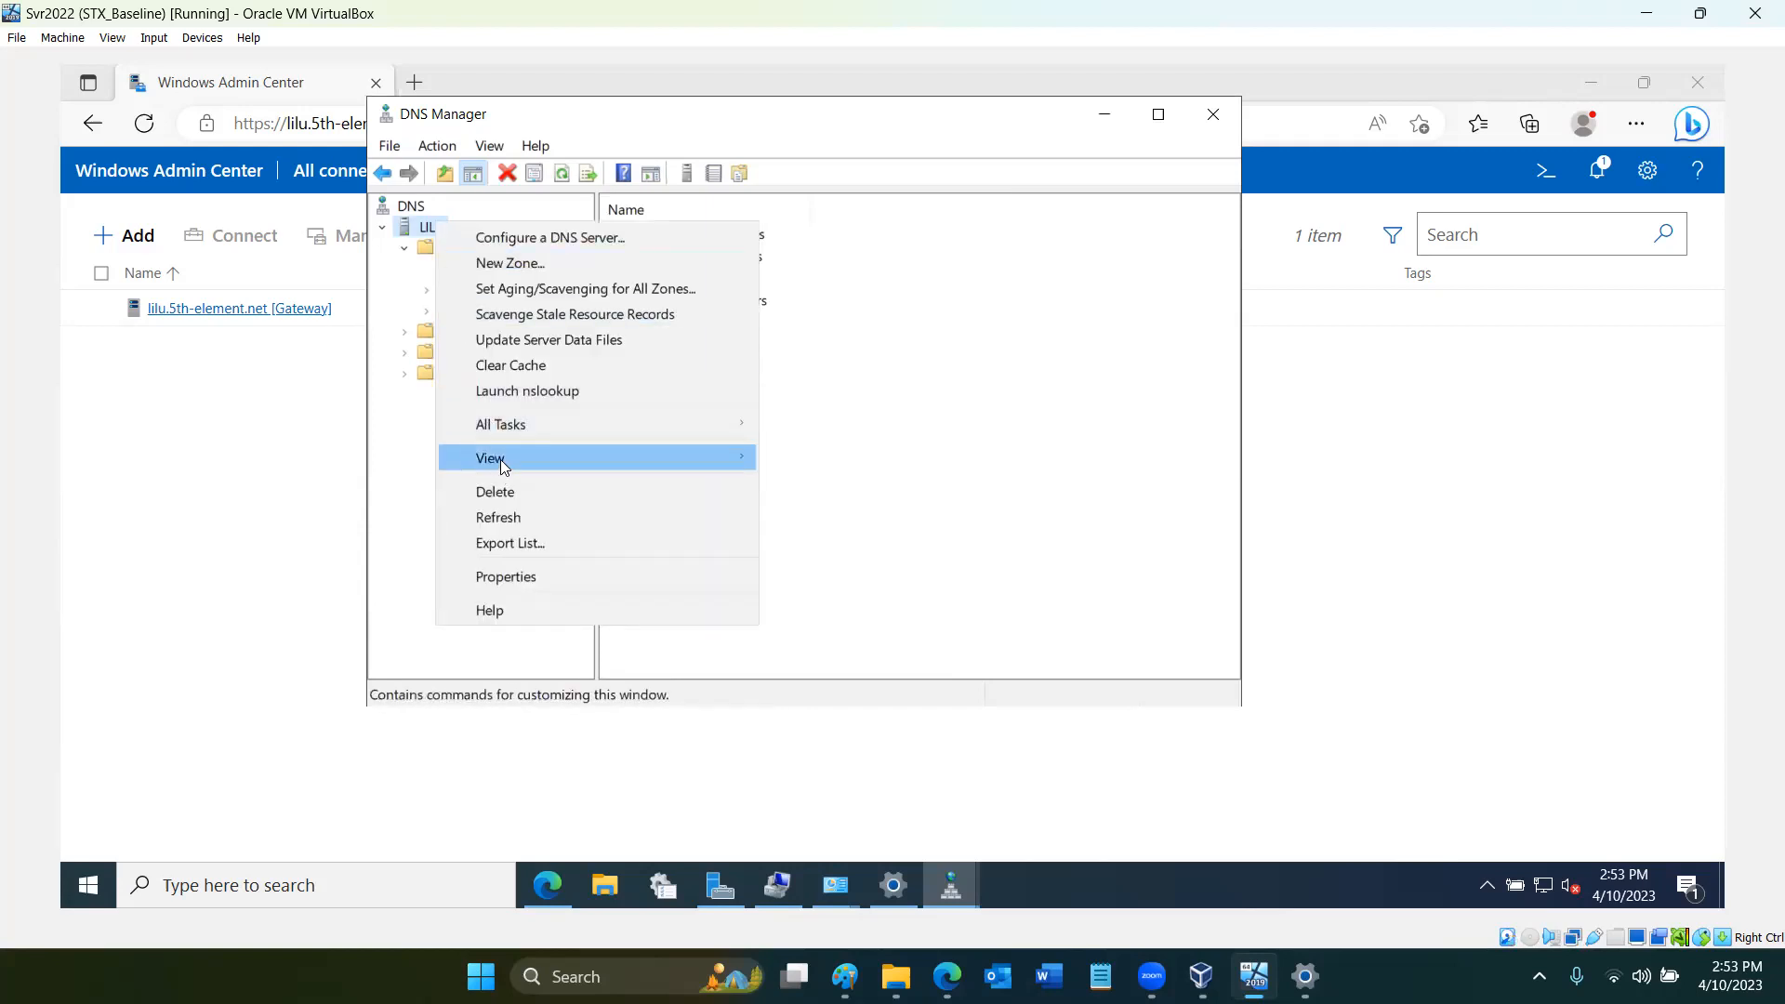
{"action": "mouse_move", "coordinate": [502, 424]}
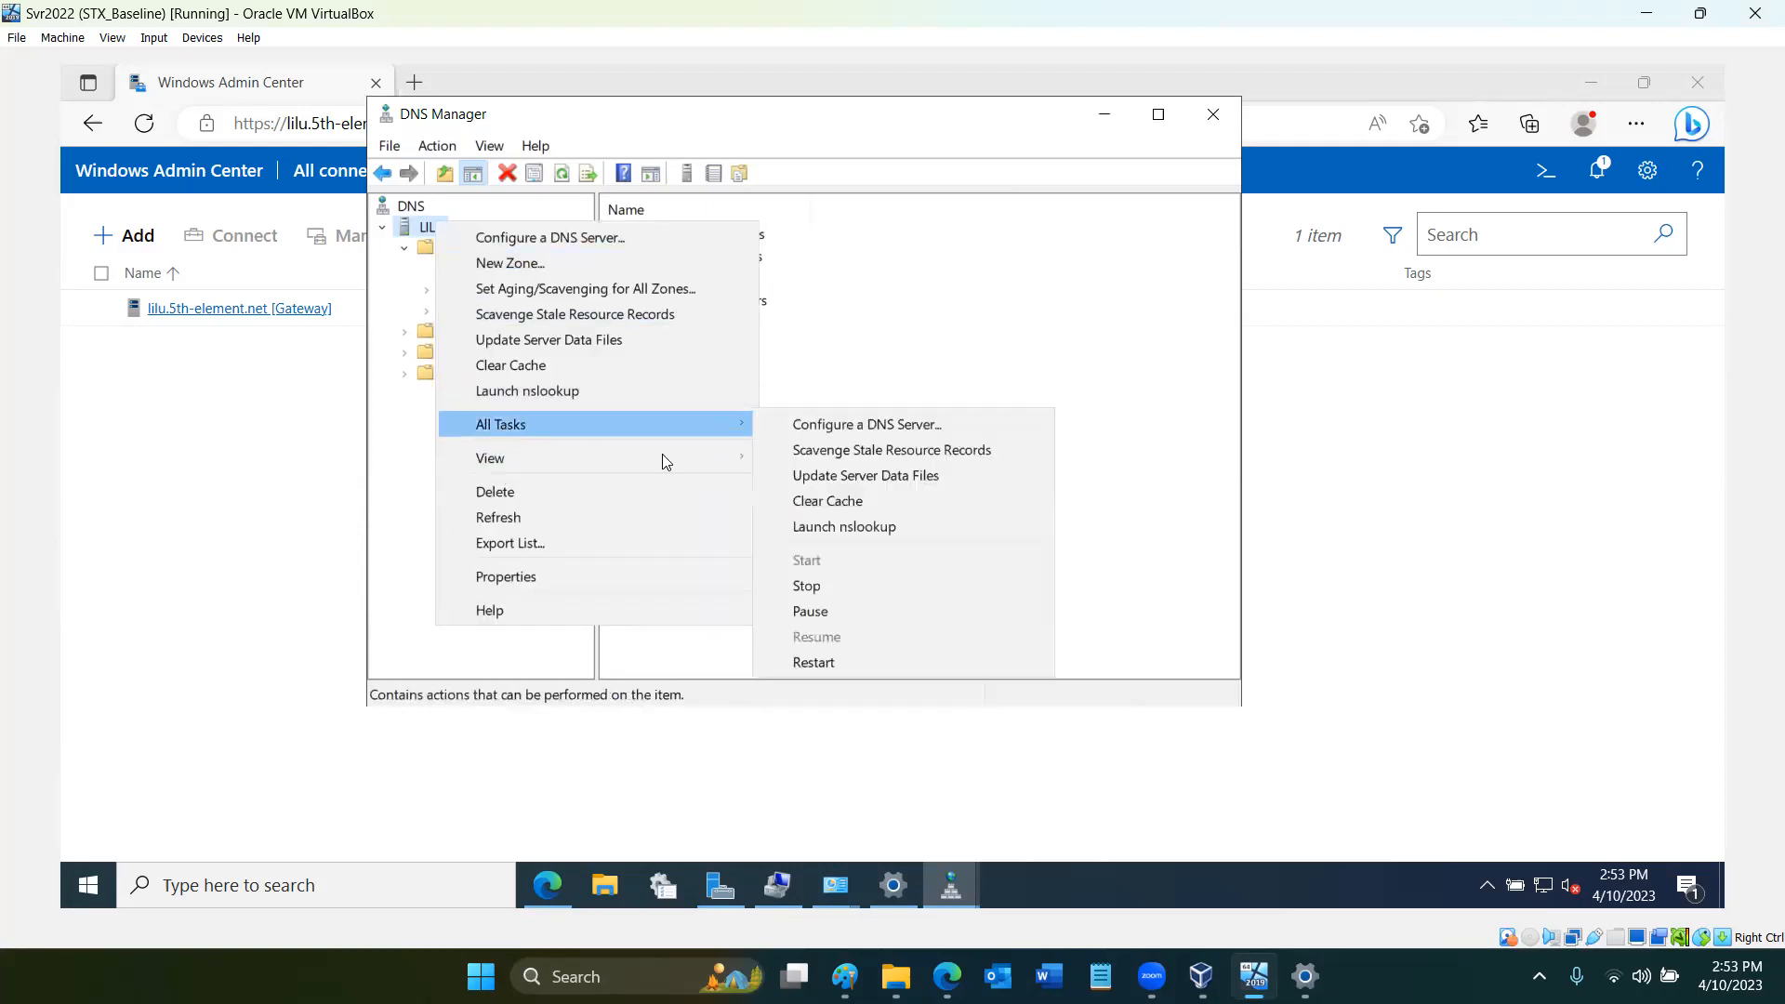
{"action": "left_click", "coordinate": [816, 664]}
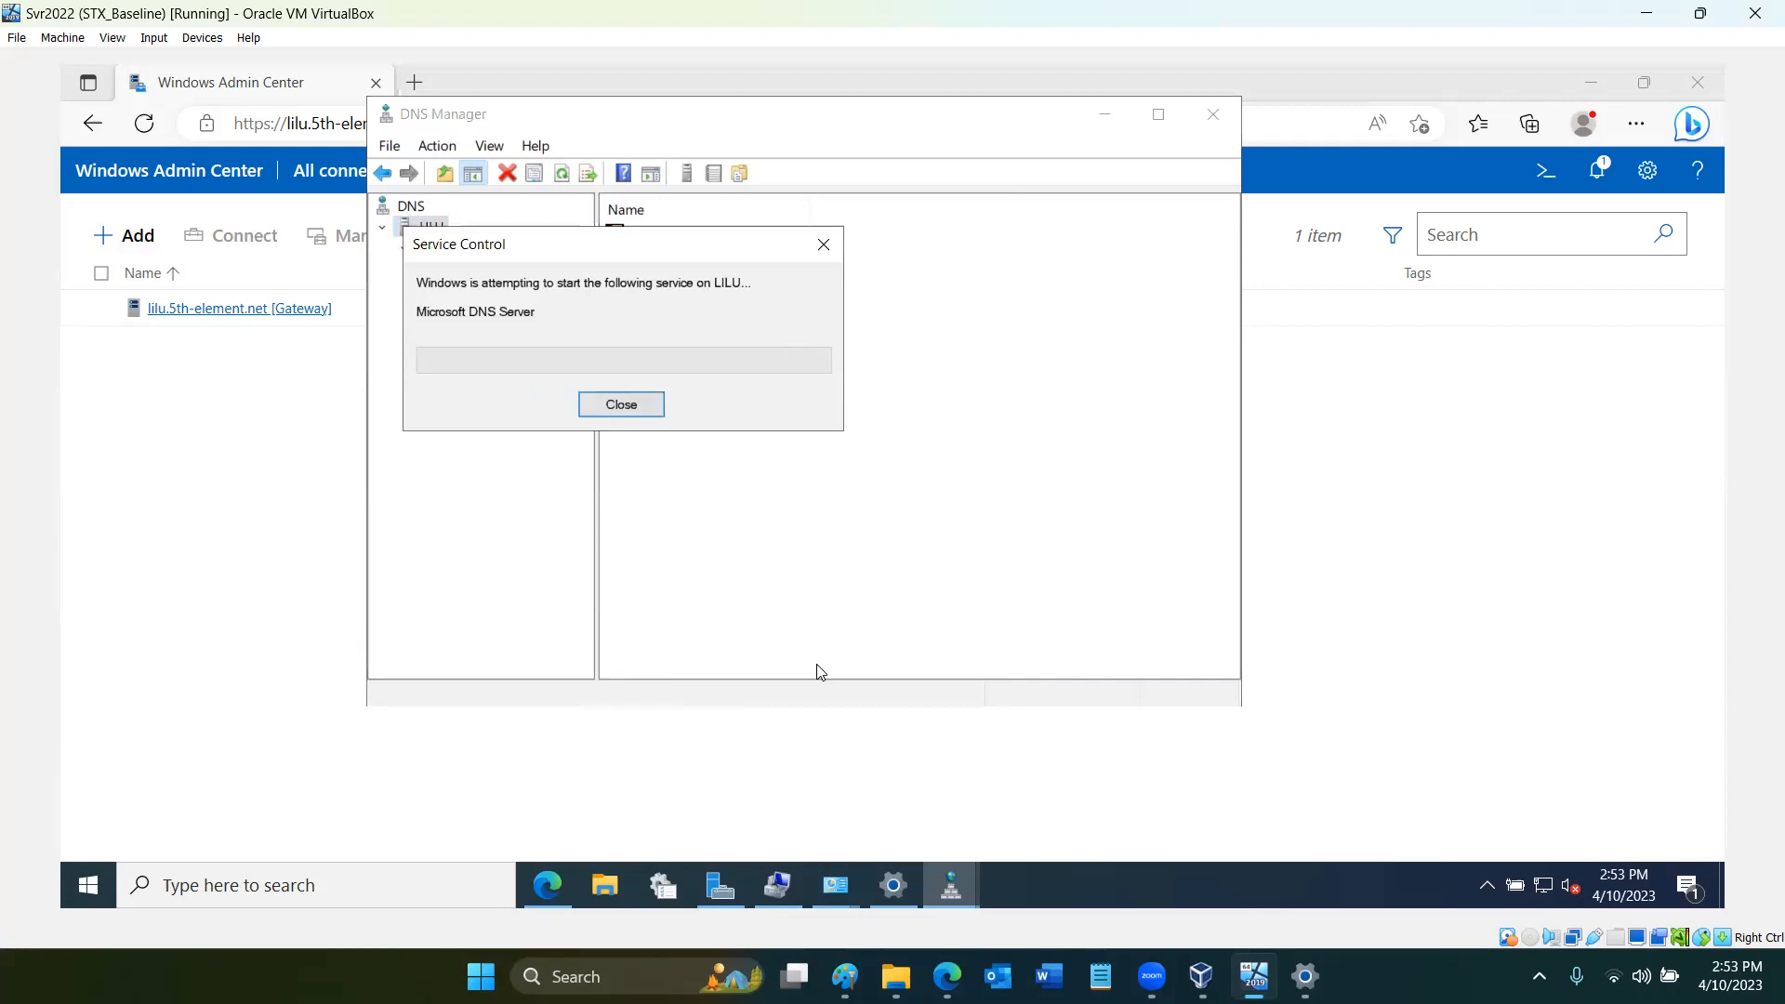
{"action": "left_click", "coordinate": [1230, 121]}
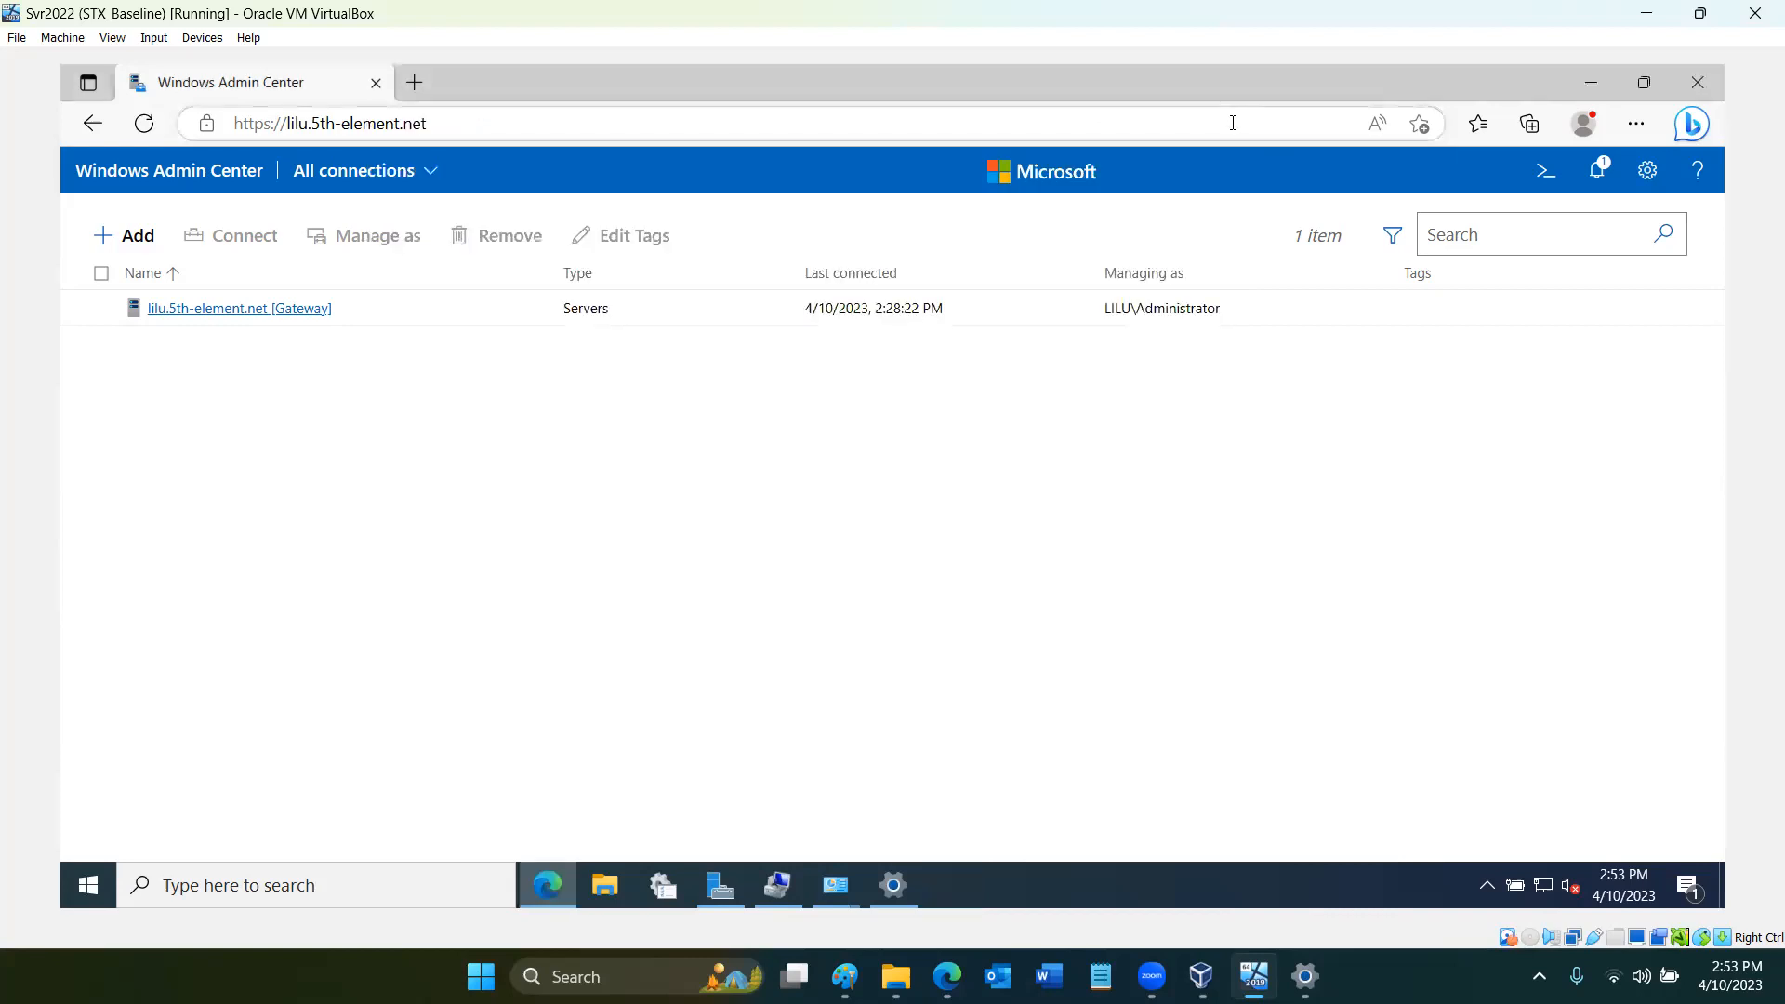
- Open Command Prompt from the server and flush the DNS resolver cache with ipconfig /flushdns
{"action": "left_click", "coordinate": [1595, 82]}
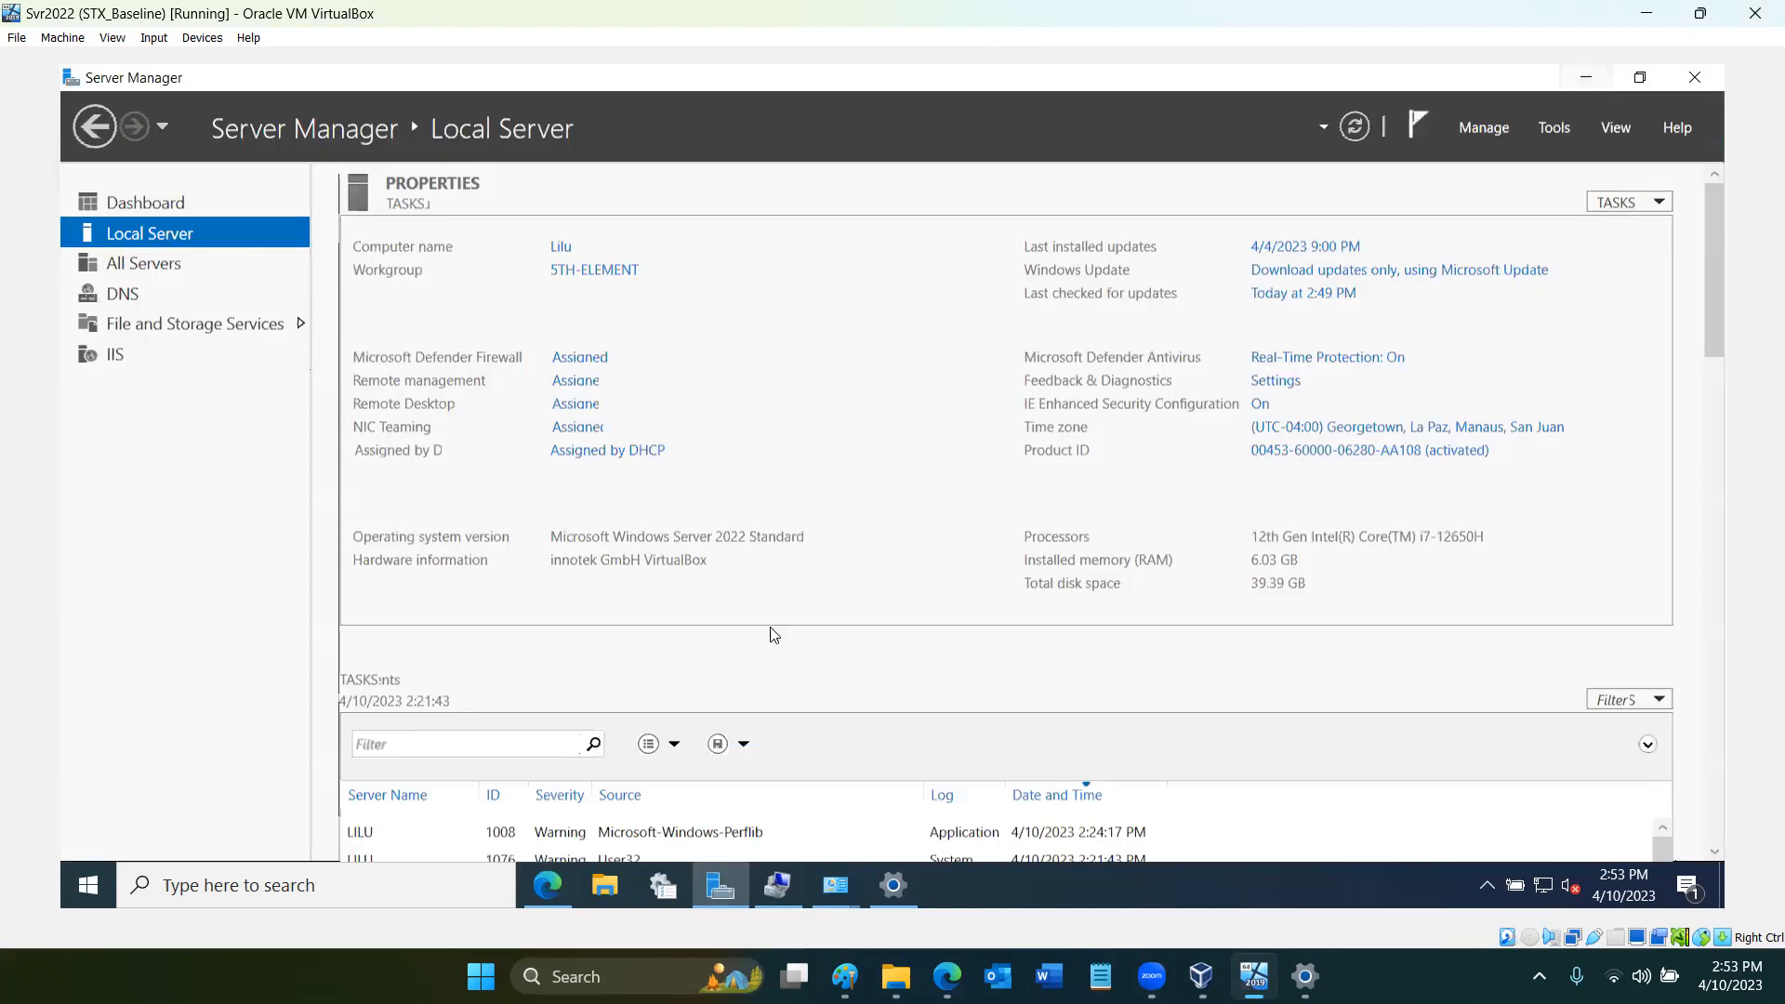
{"action": "left_click", "coordinate": [72, 887]}
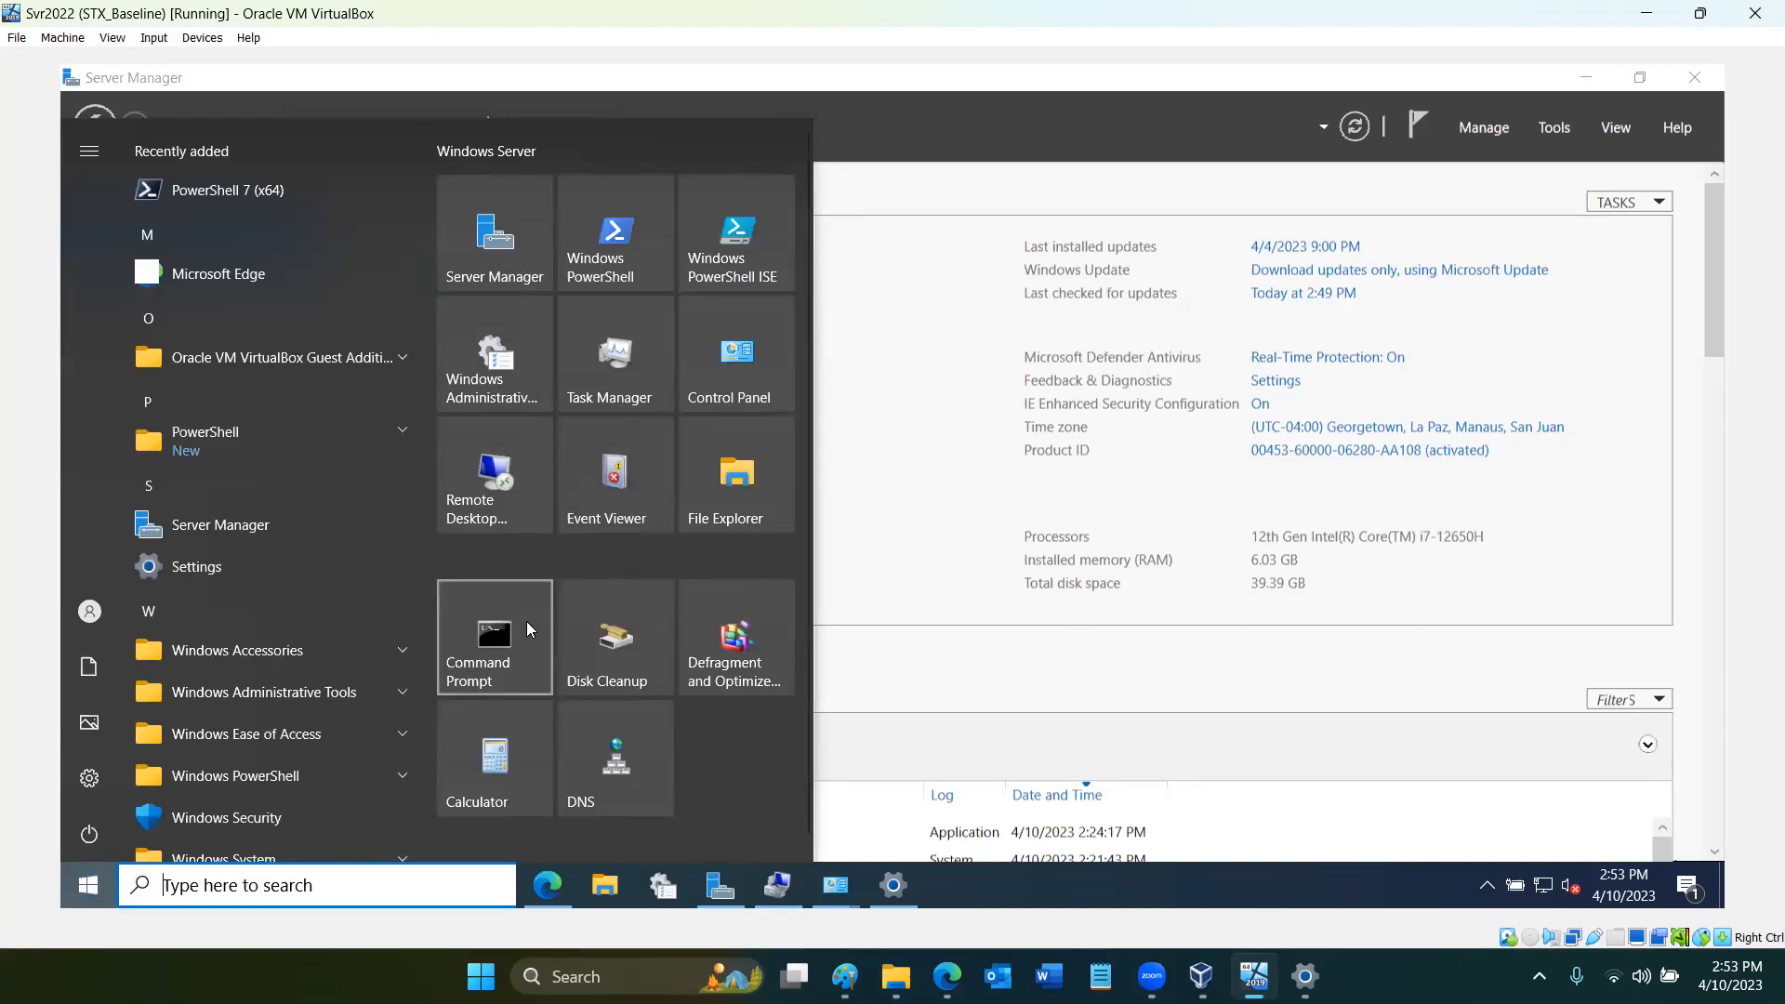
{"action": "left_click", "coordinate": [527, 623]}
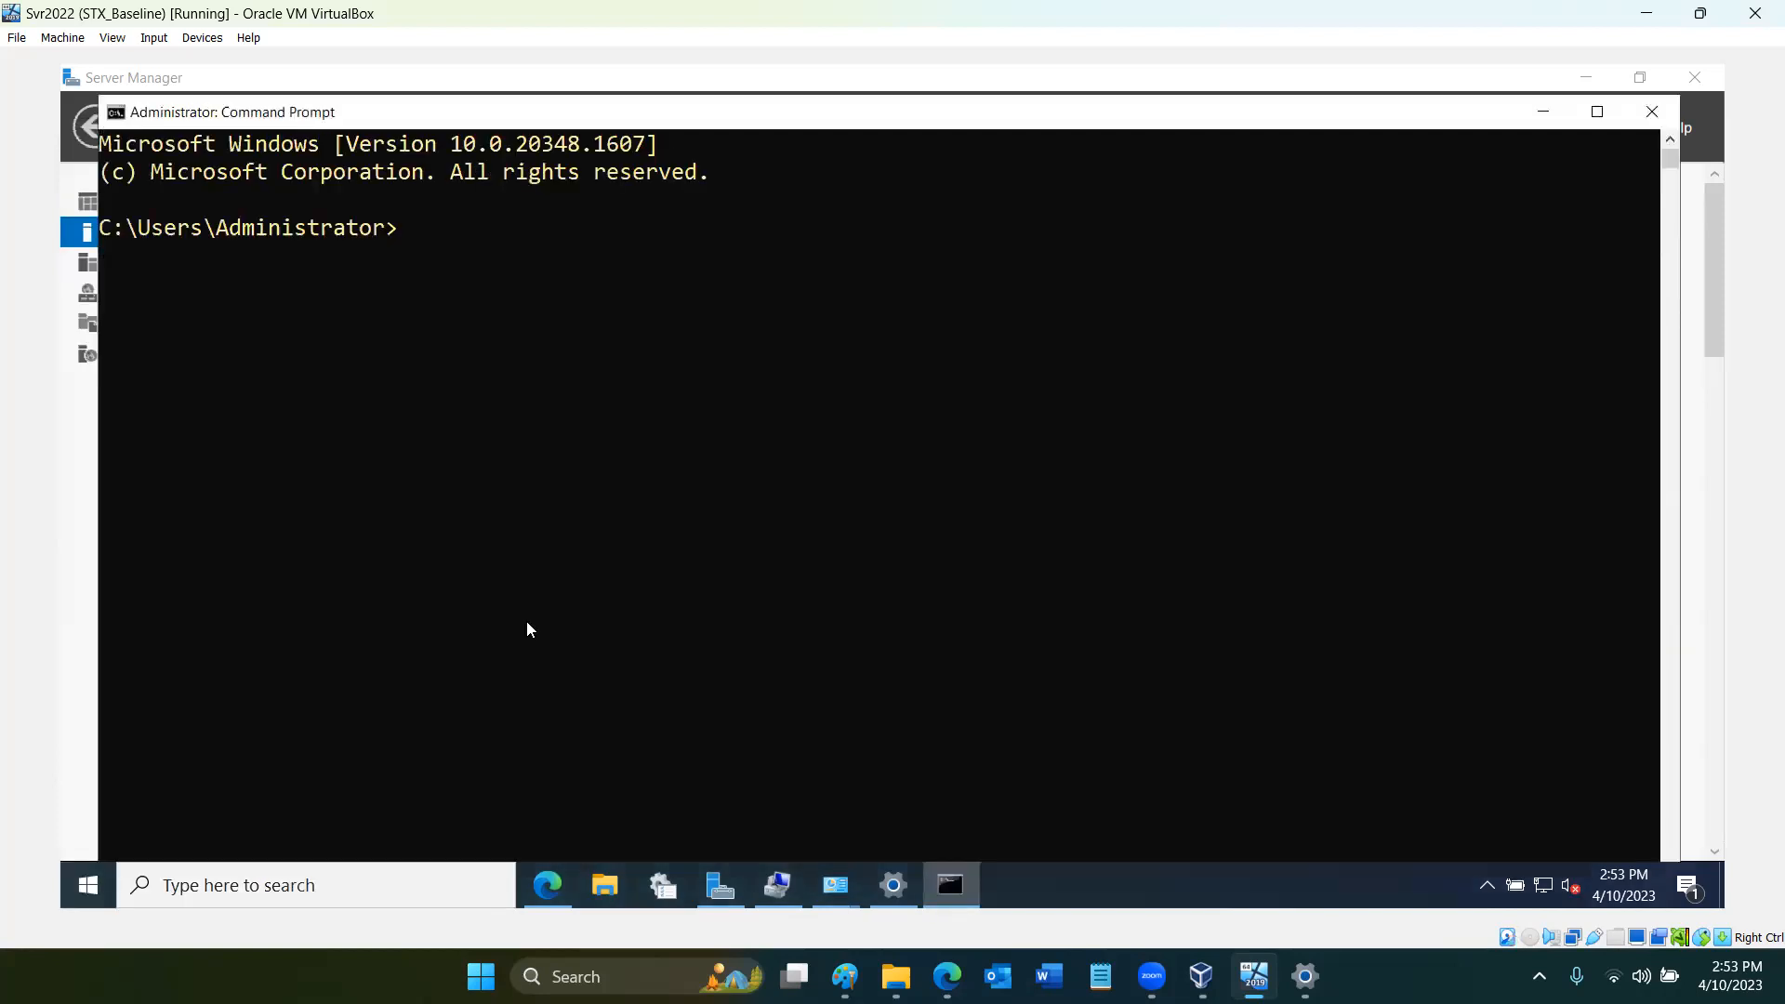
{"action": "type", "text": "ipconfig /flush"}
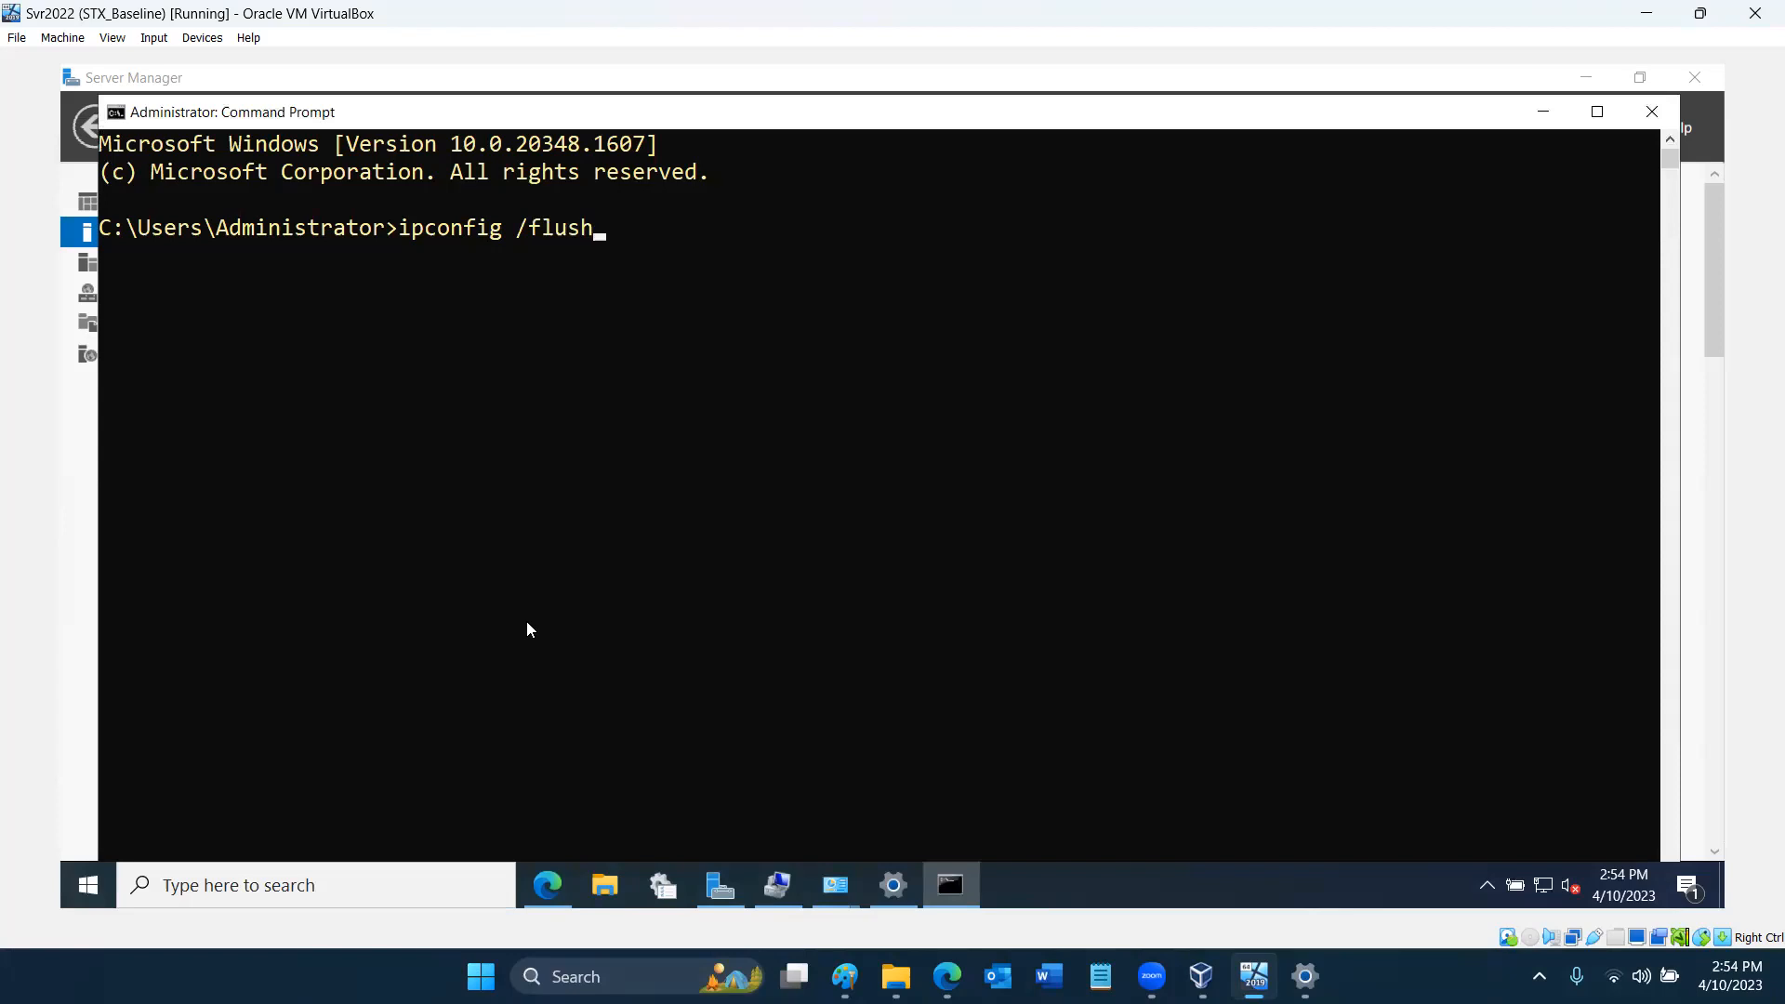
{"action": "type", "text": "dns"}
{"action": "key", "text": "Return"}
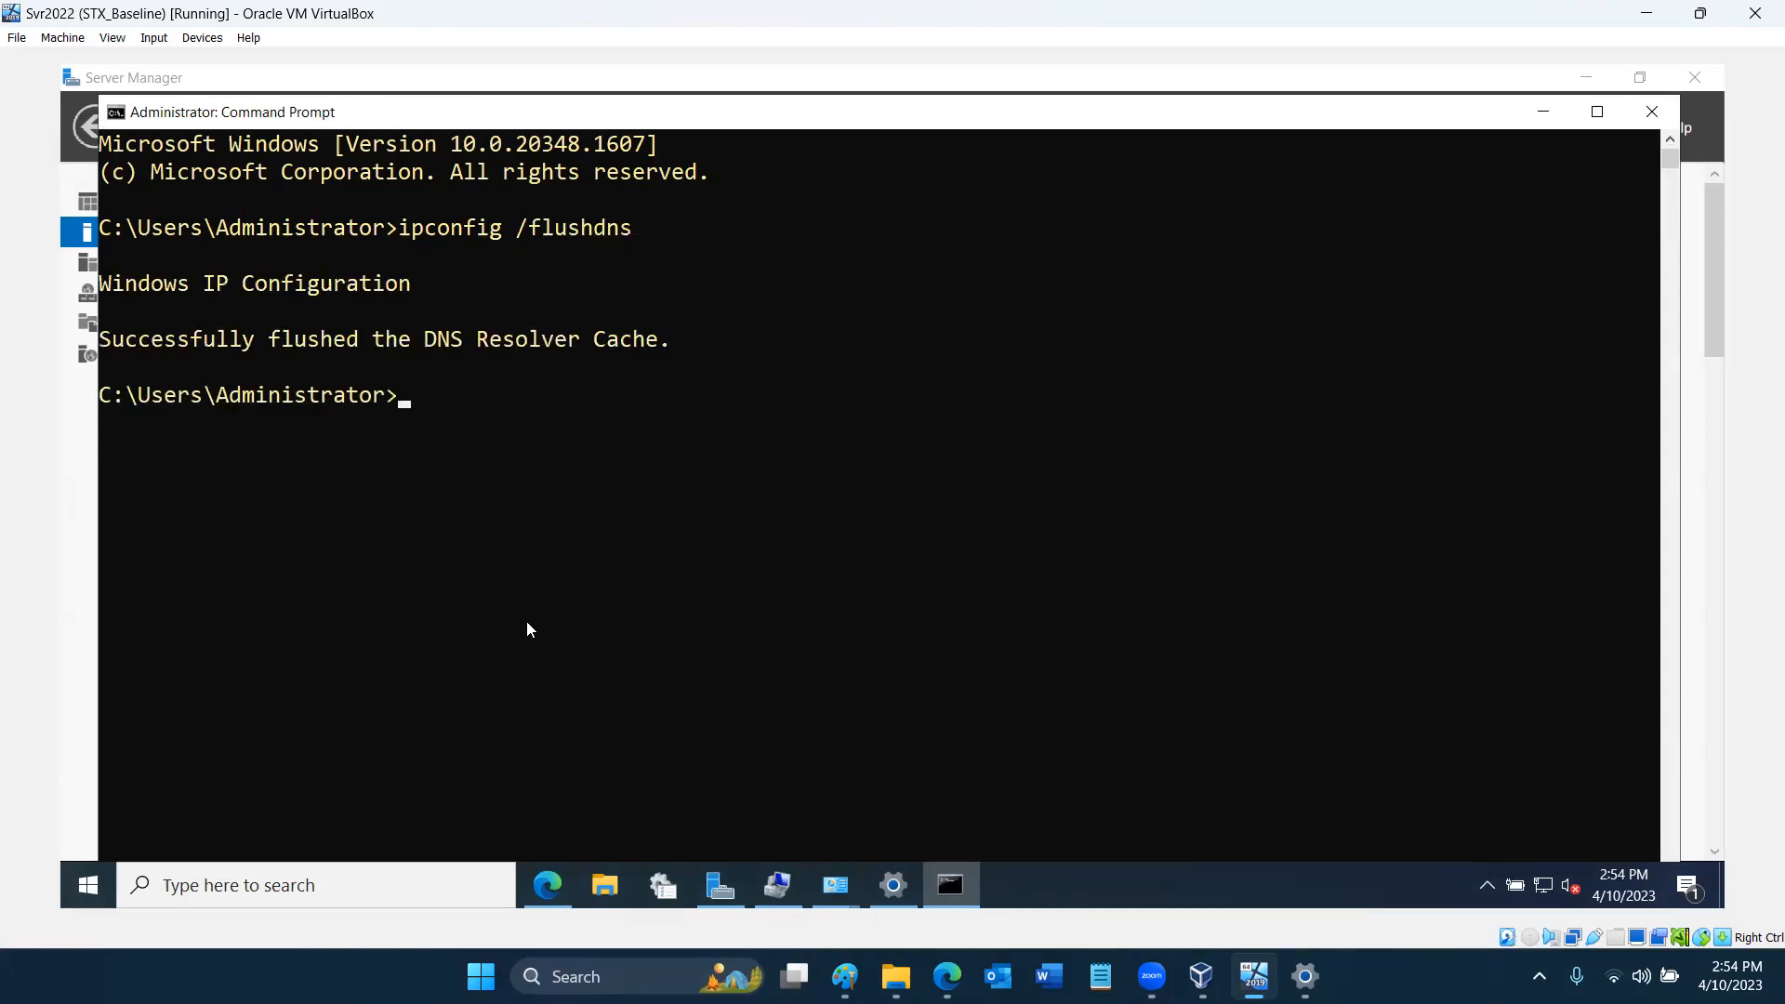
- Minimize Command Prompt and Server Manager, switch to Edge, and load google.com in the new tab to test internet access
{"action": "left_click", "coordinate": [1552, 110]}
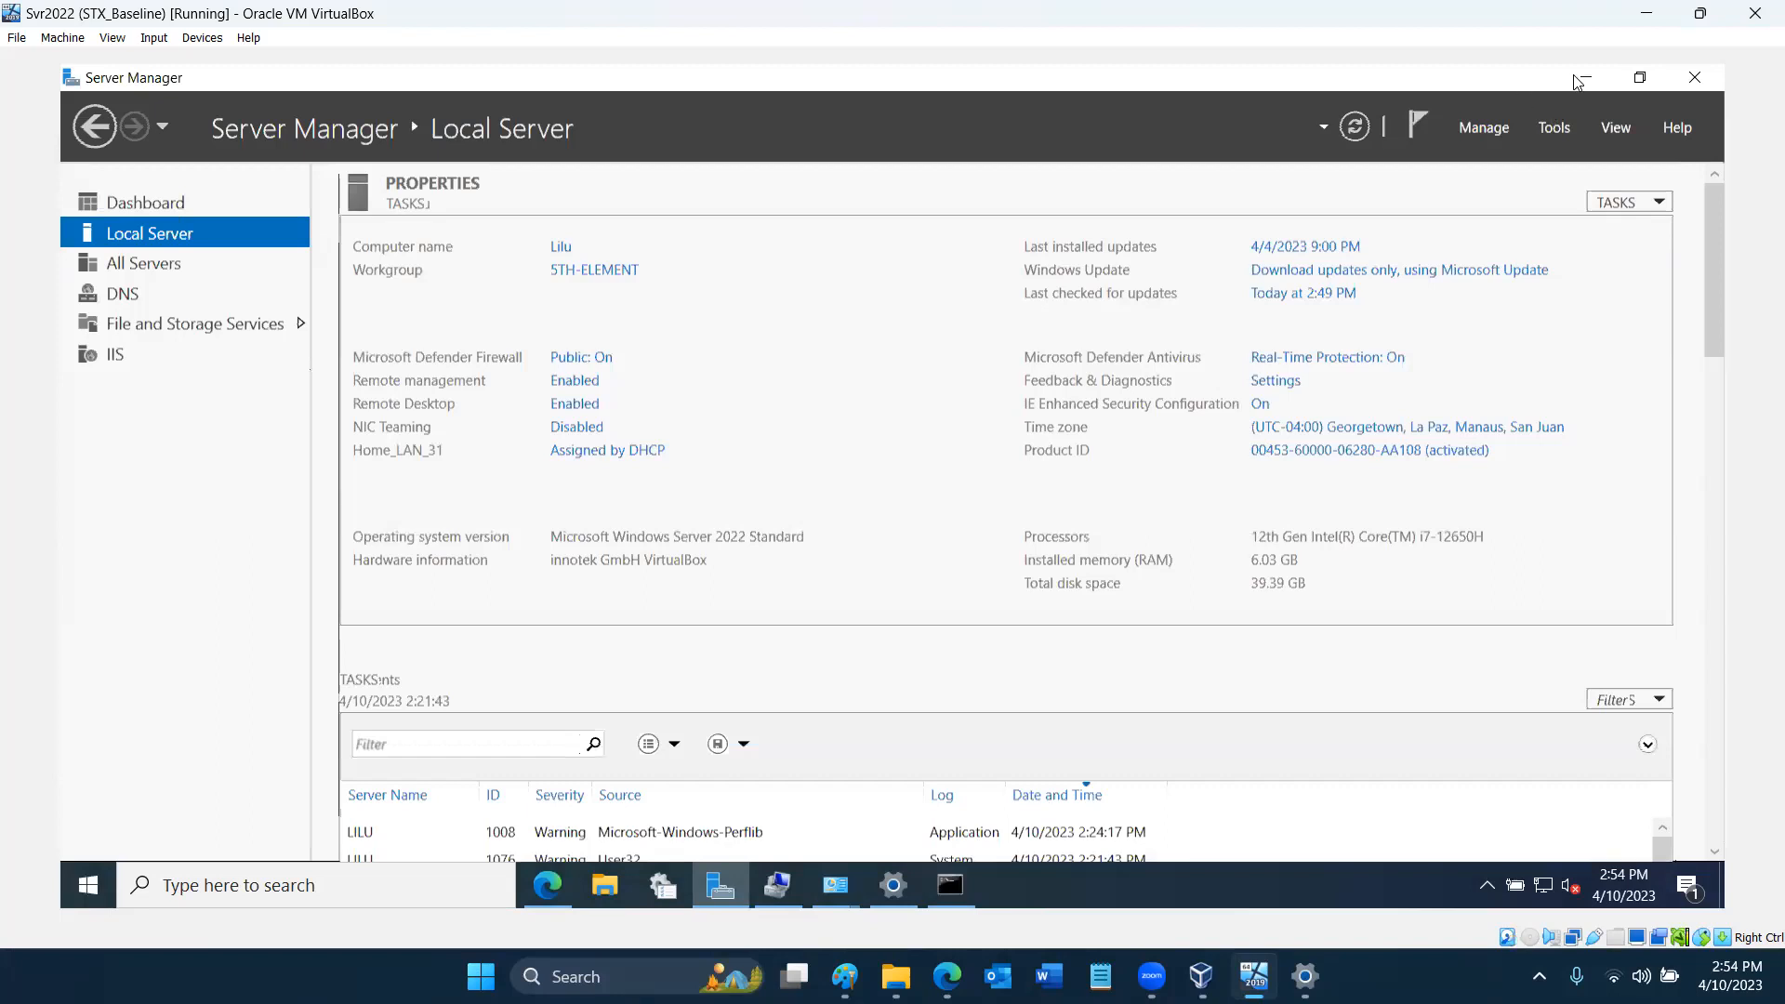
{"action": "left_click", "coordinate": [1586, 80]}
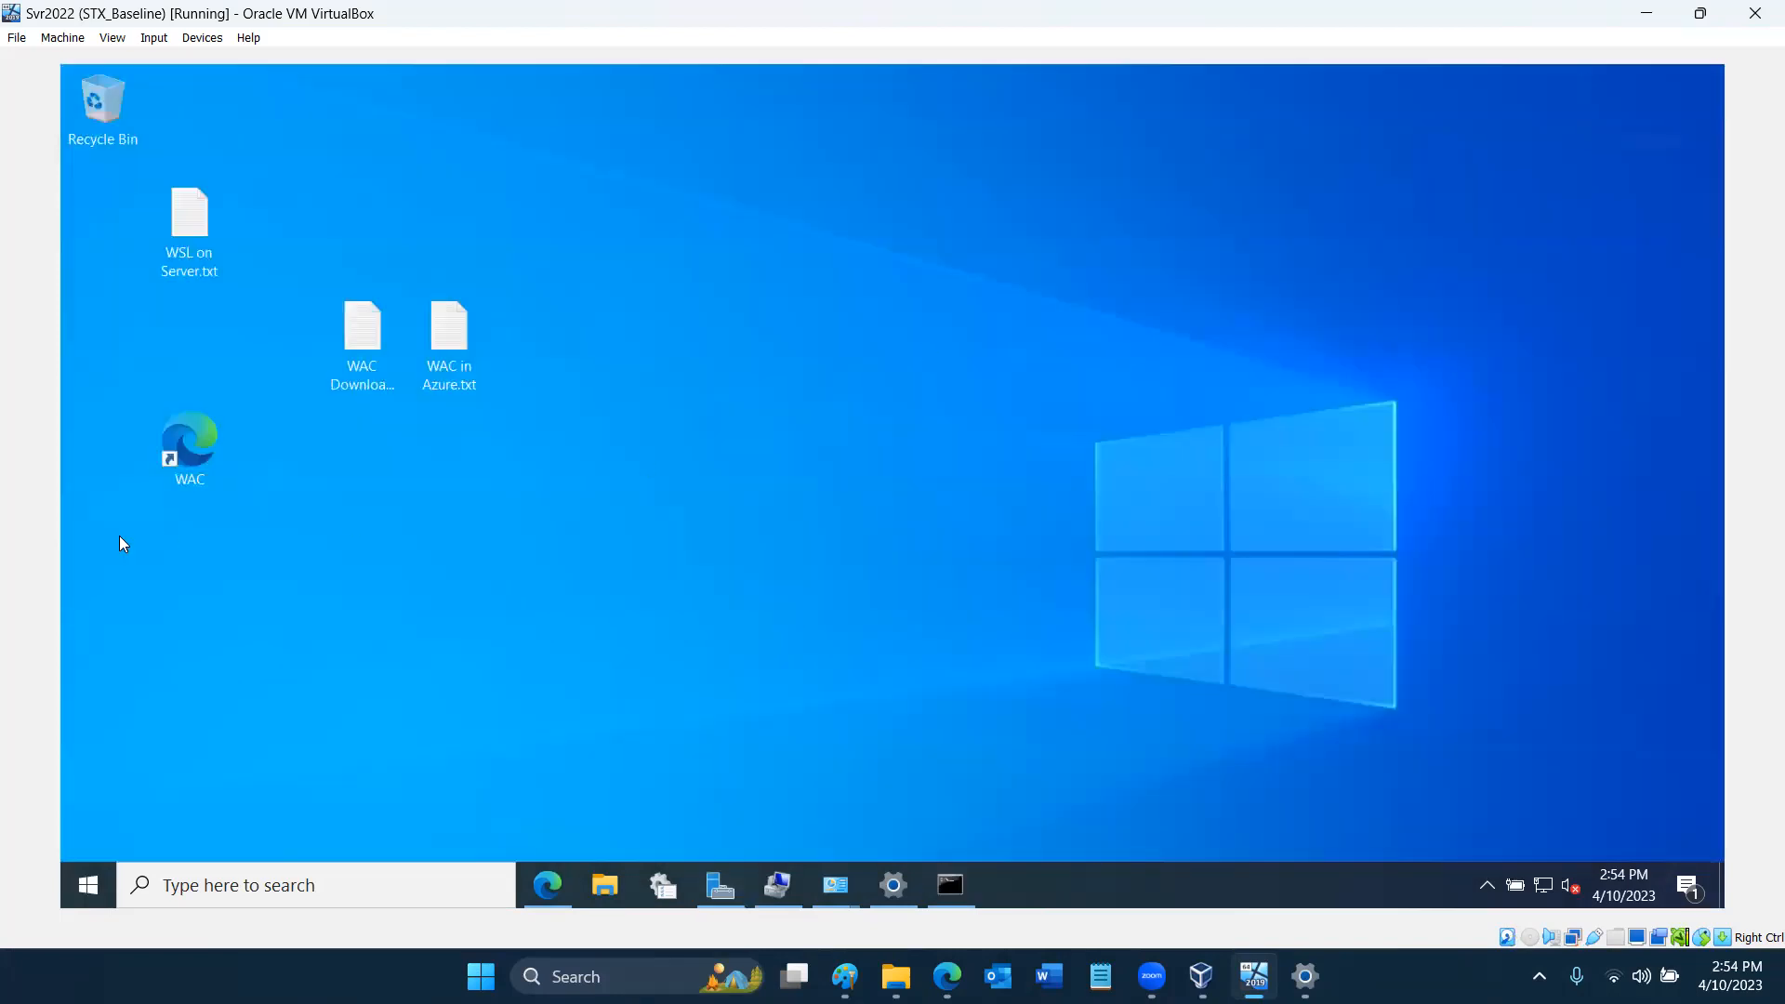
{"action": "left_click", "coordinate": [549, 883]}
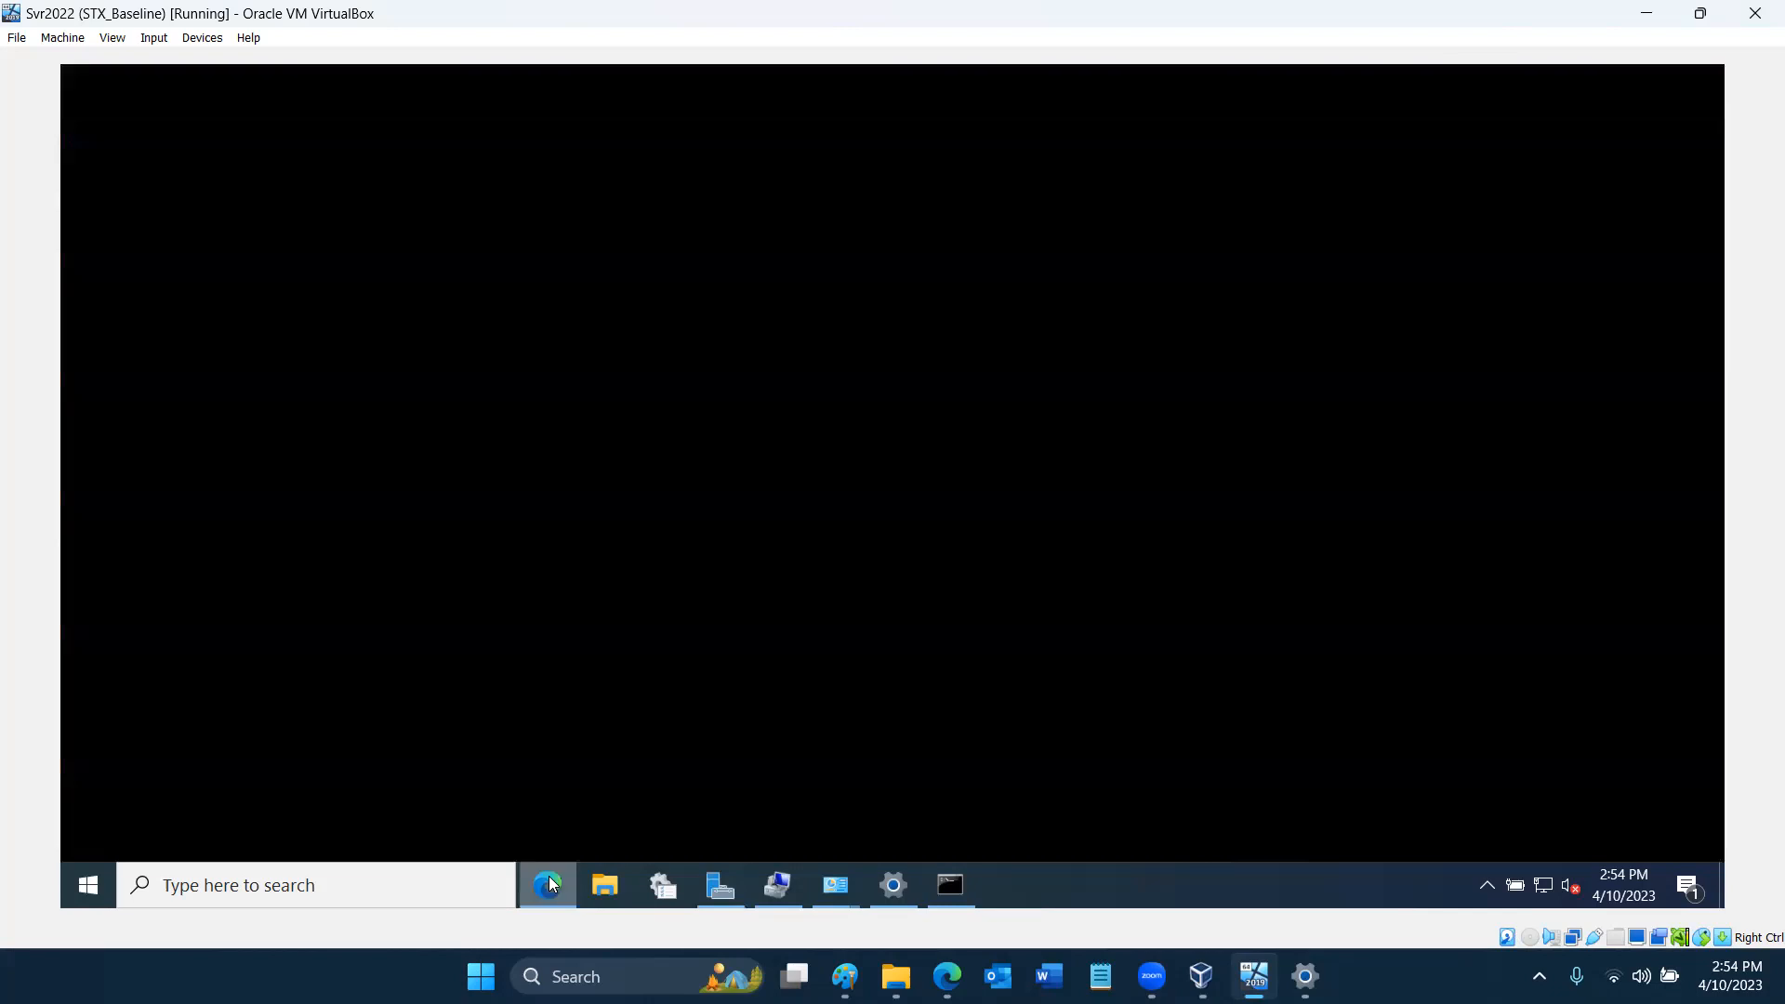
{"action": "left_click", "coordinate": [415, 84]}
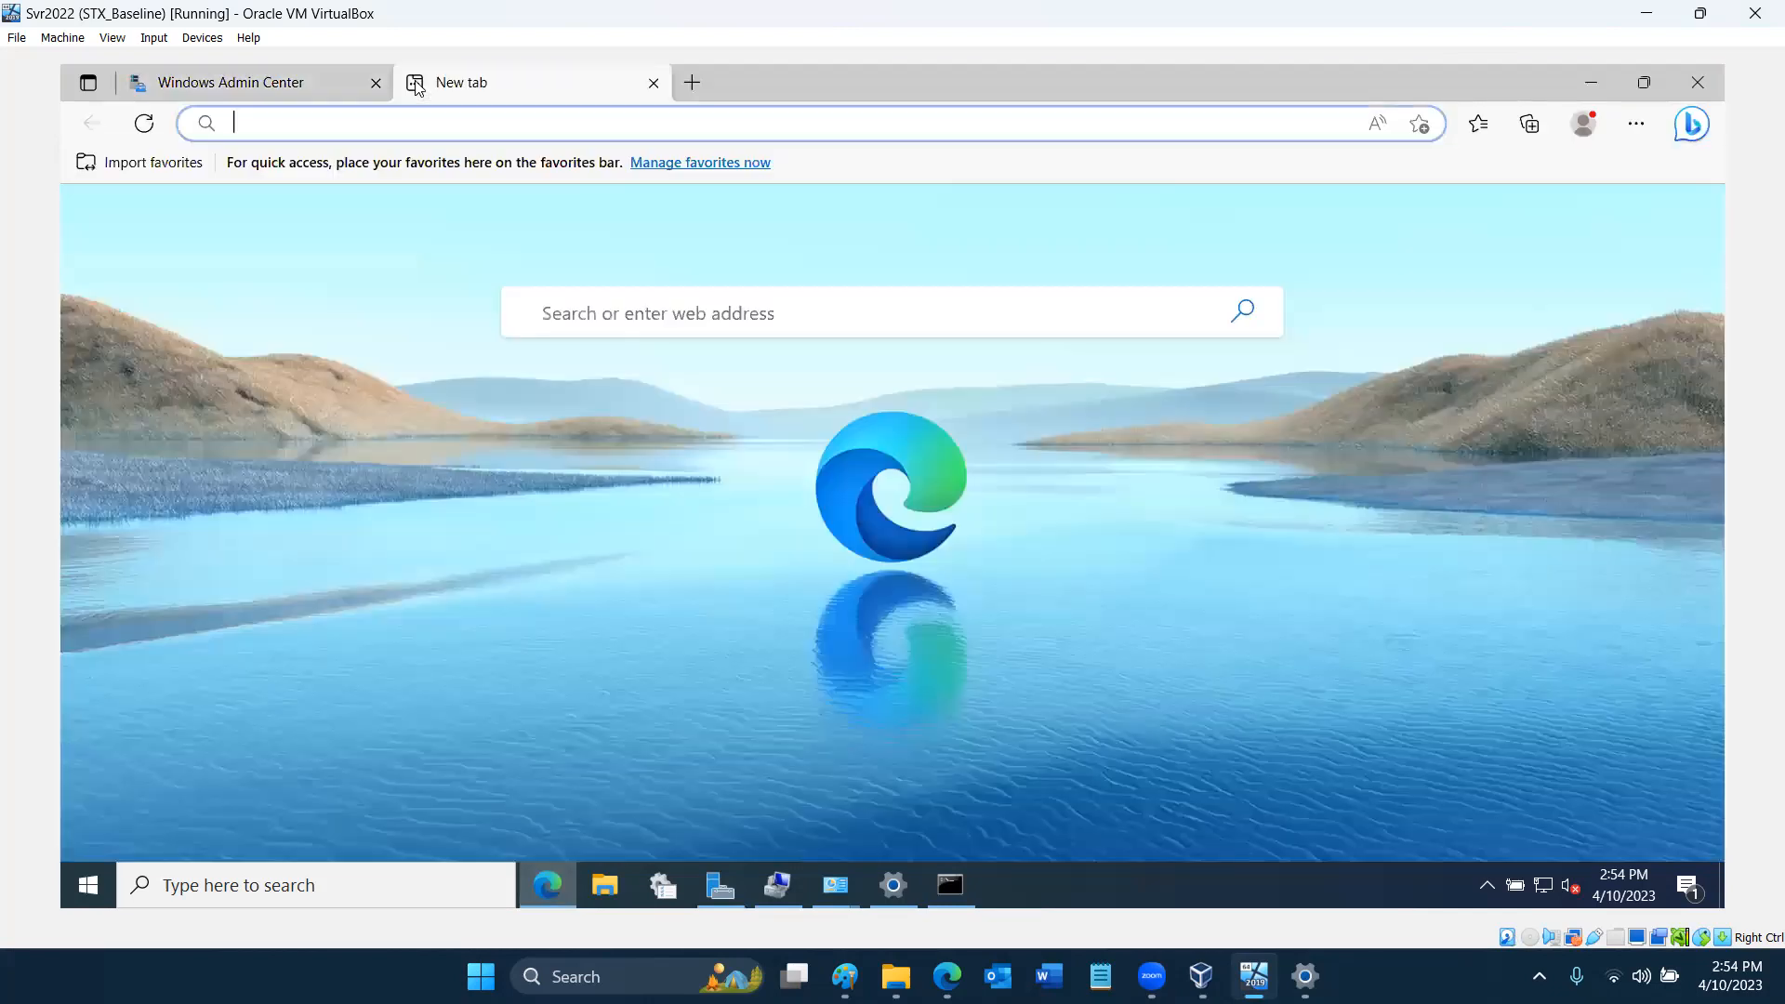
{"action": "type", "text": "goo"}
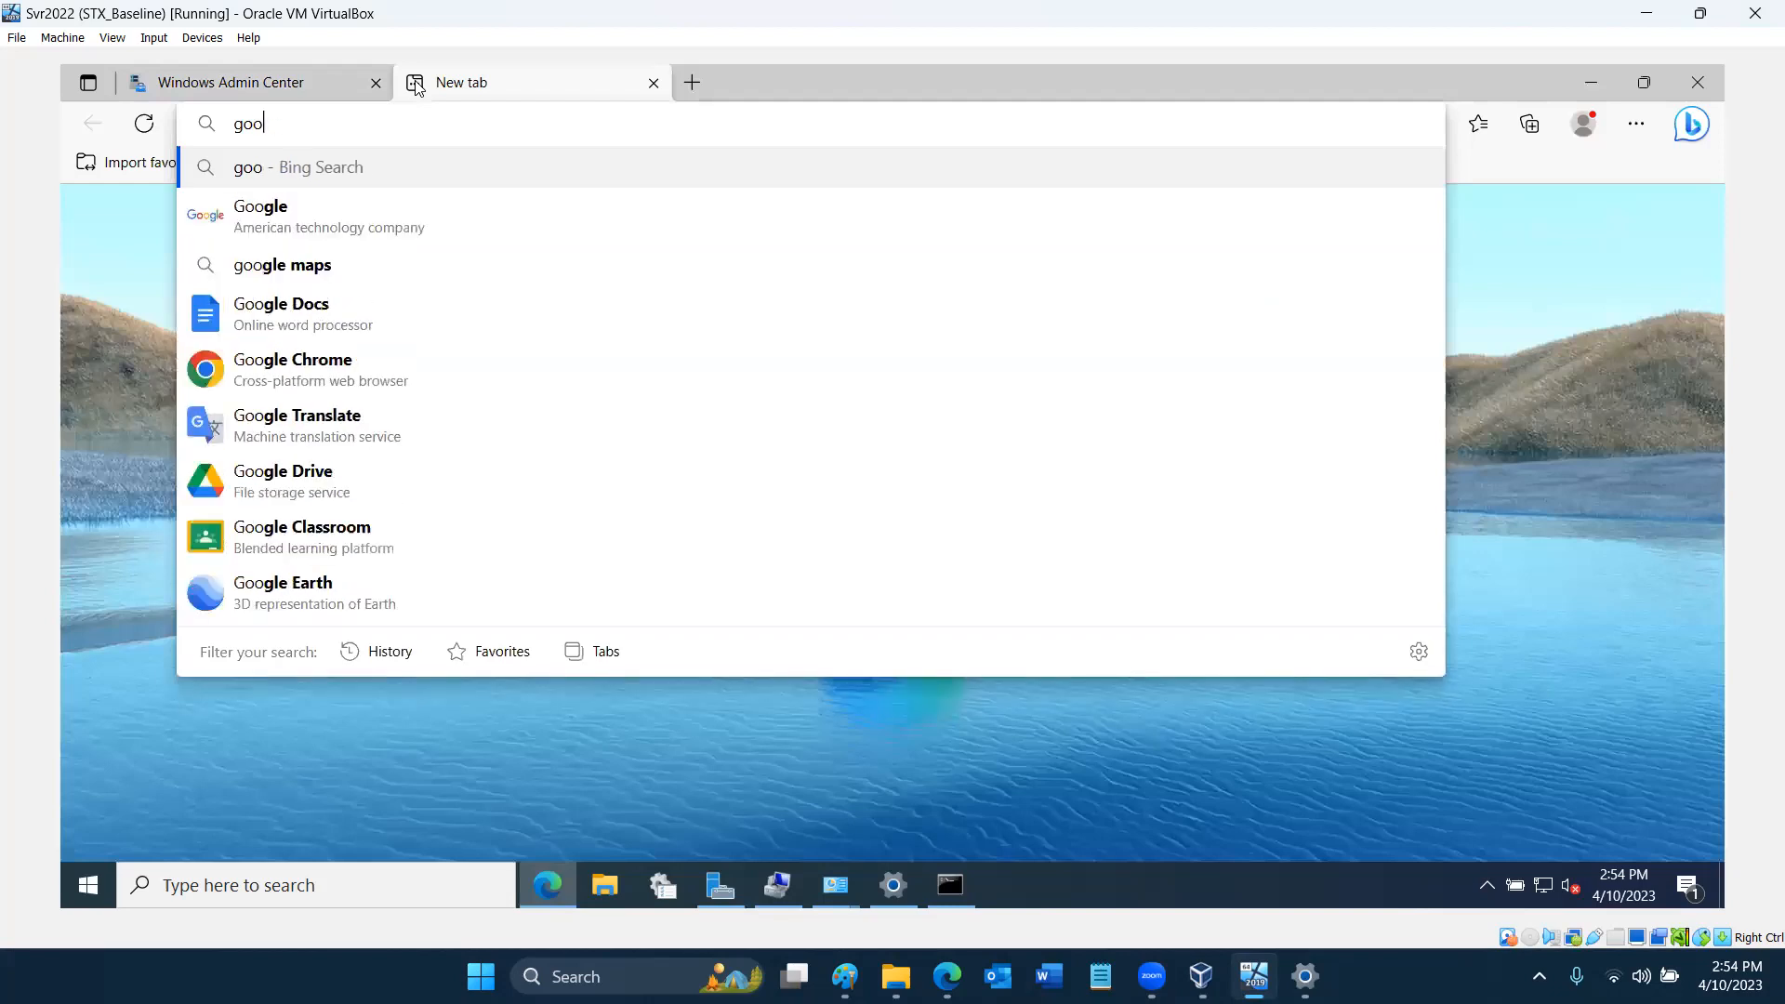
{"action": "type", "text": "gle.com"}
{"action": "key", "text": "Return"}
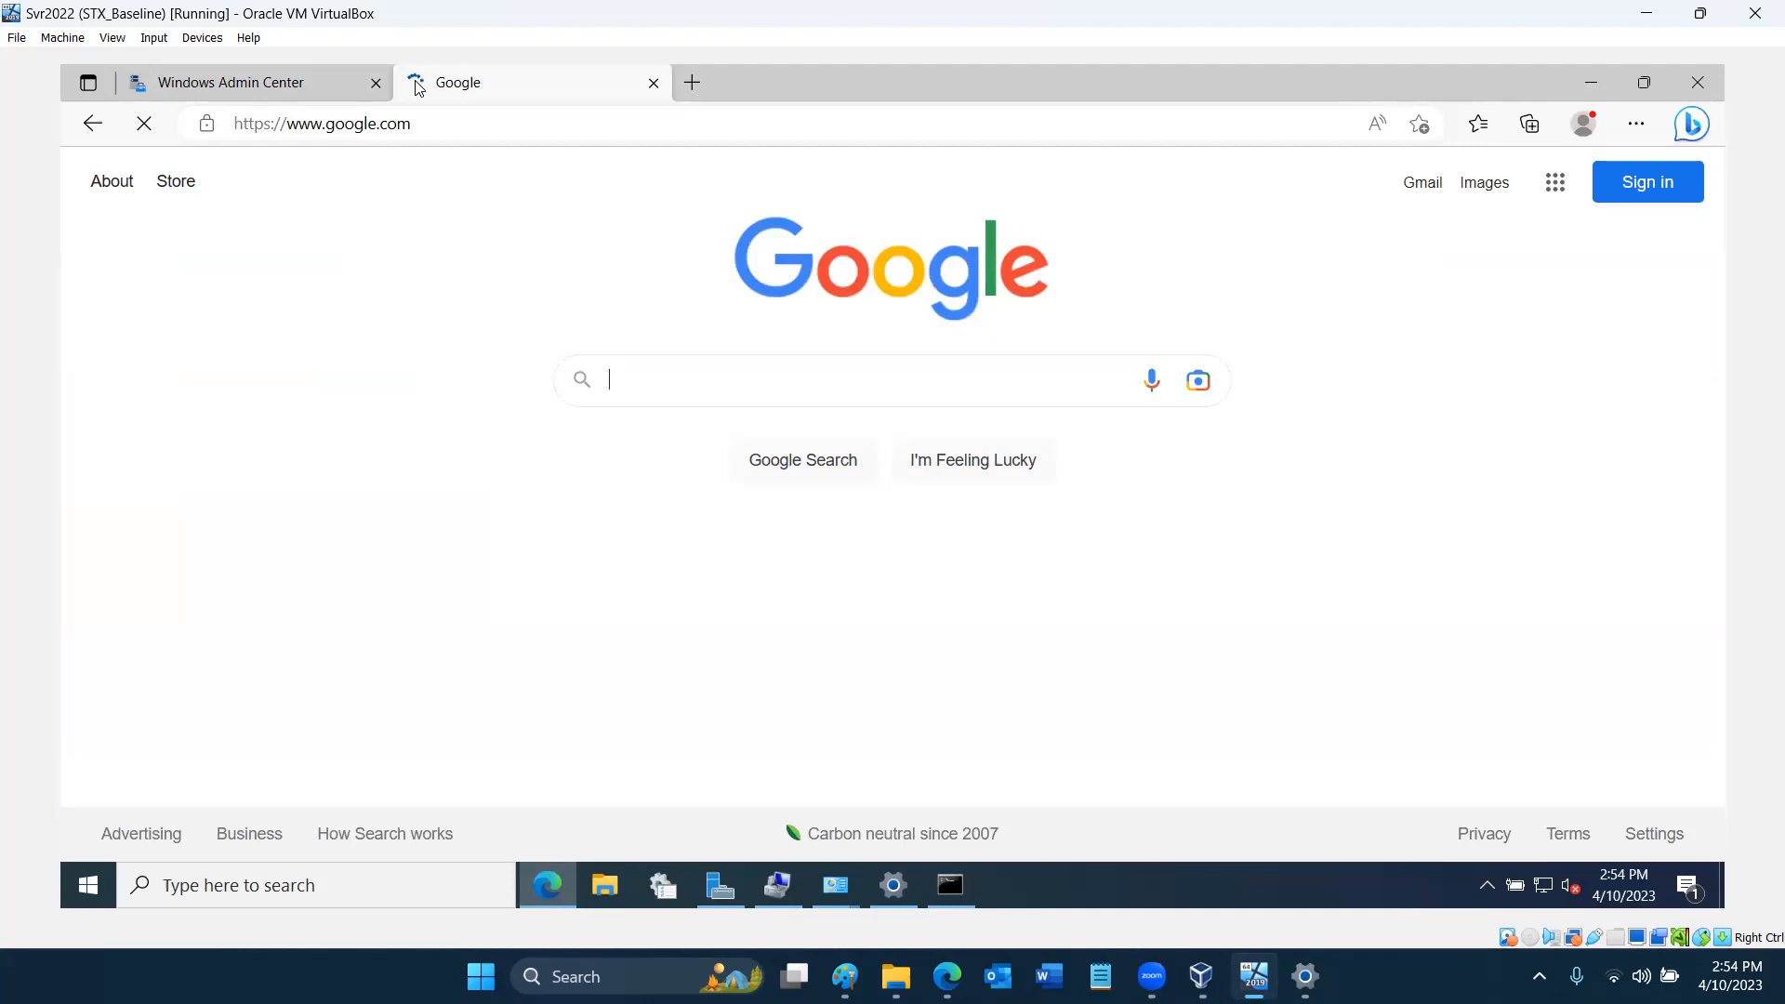
- Try to connect to the lilu.5th-element.net gateway in Windows Admin Center and dismiss the resulting dialog
{"action": "left_click", "coordinate": [318, 84]}
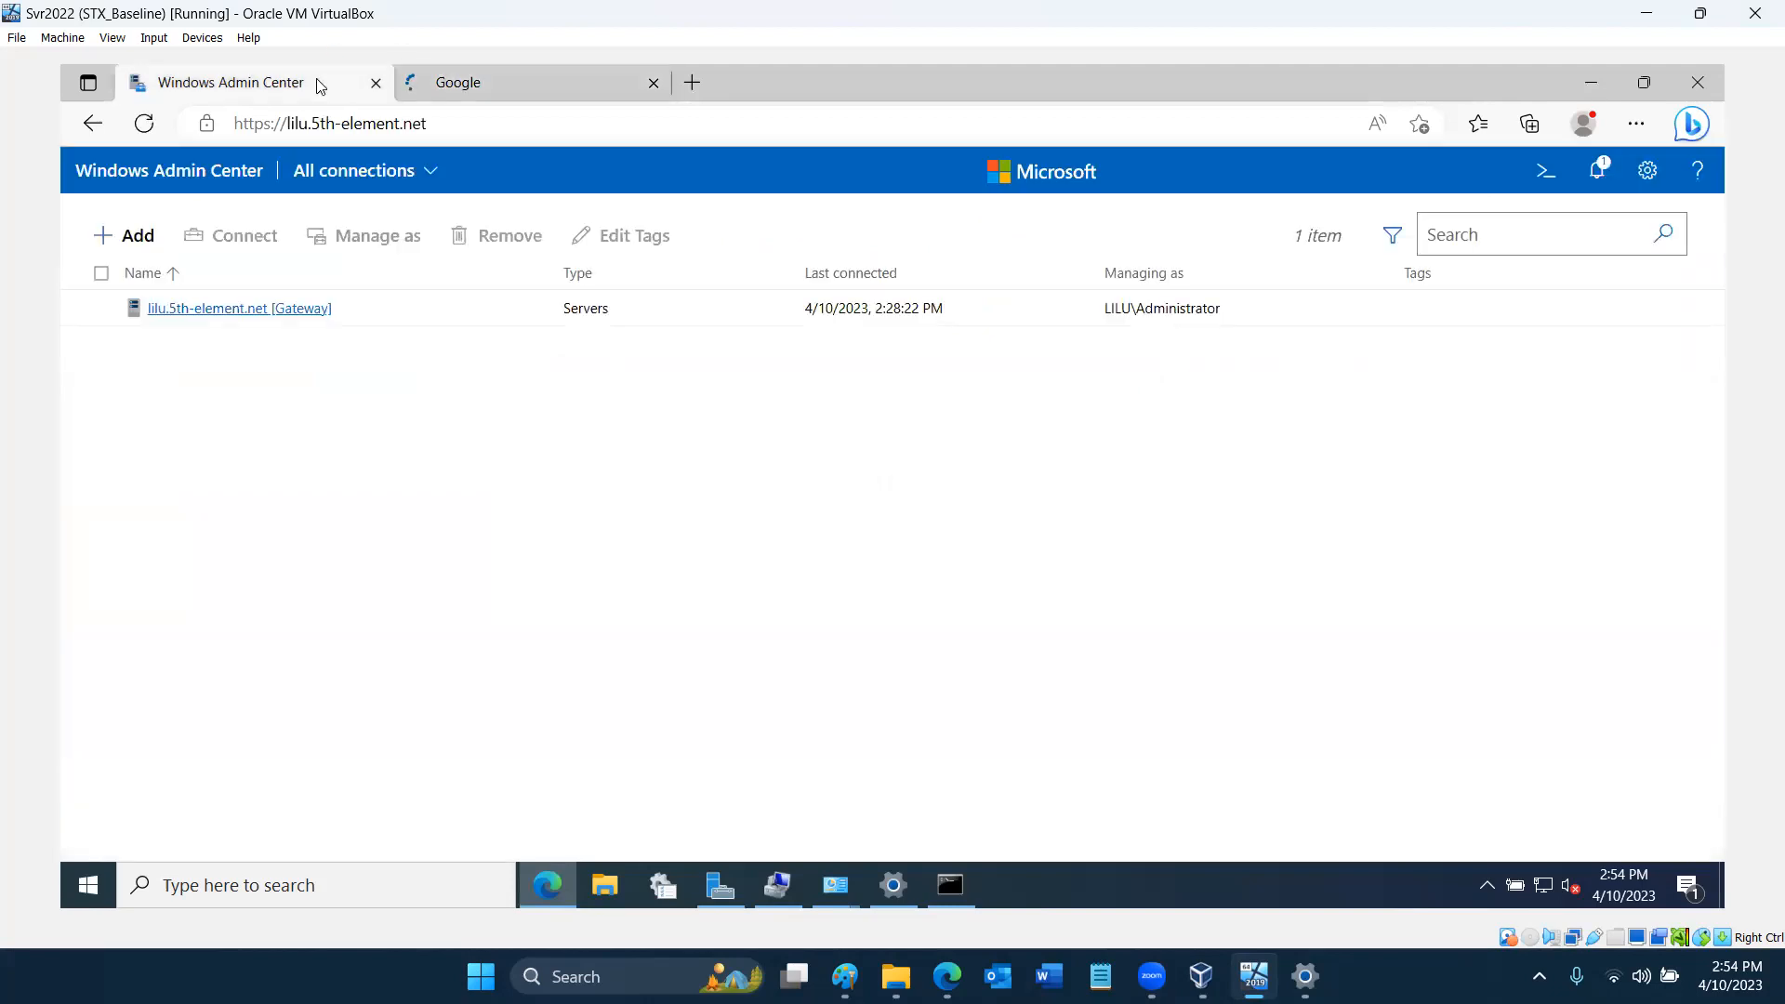
{"action": "left_click", "coordinate": [266, 313]}
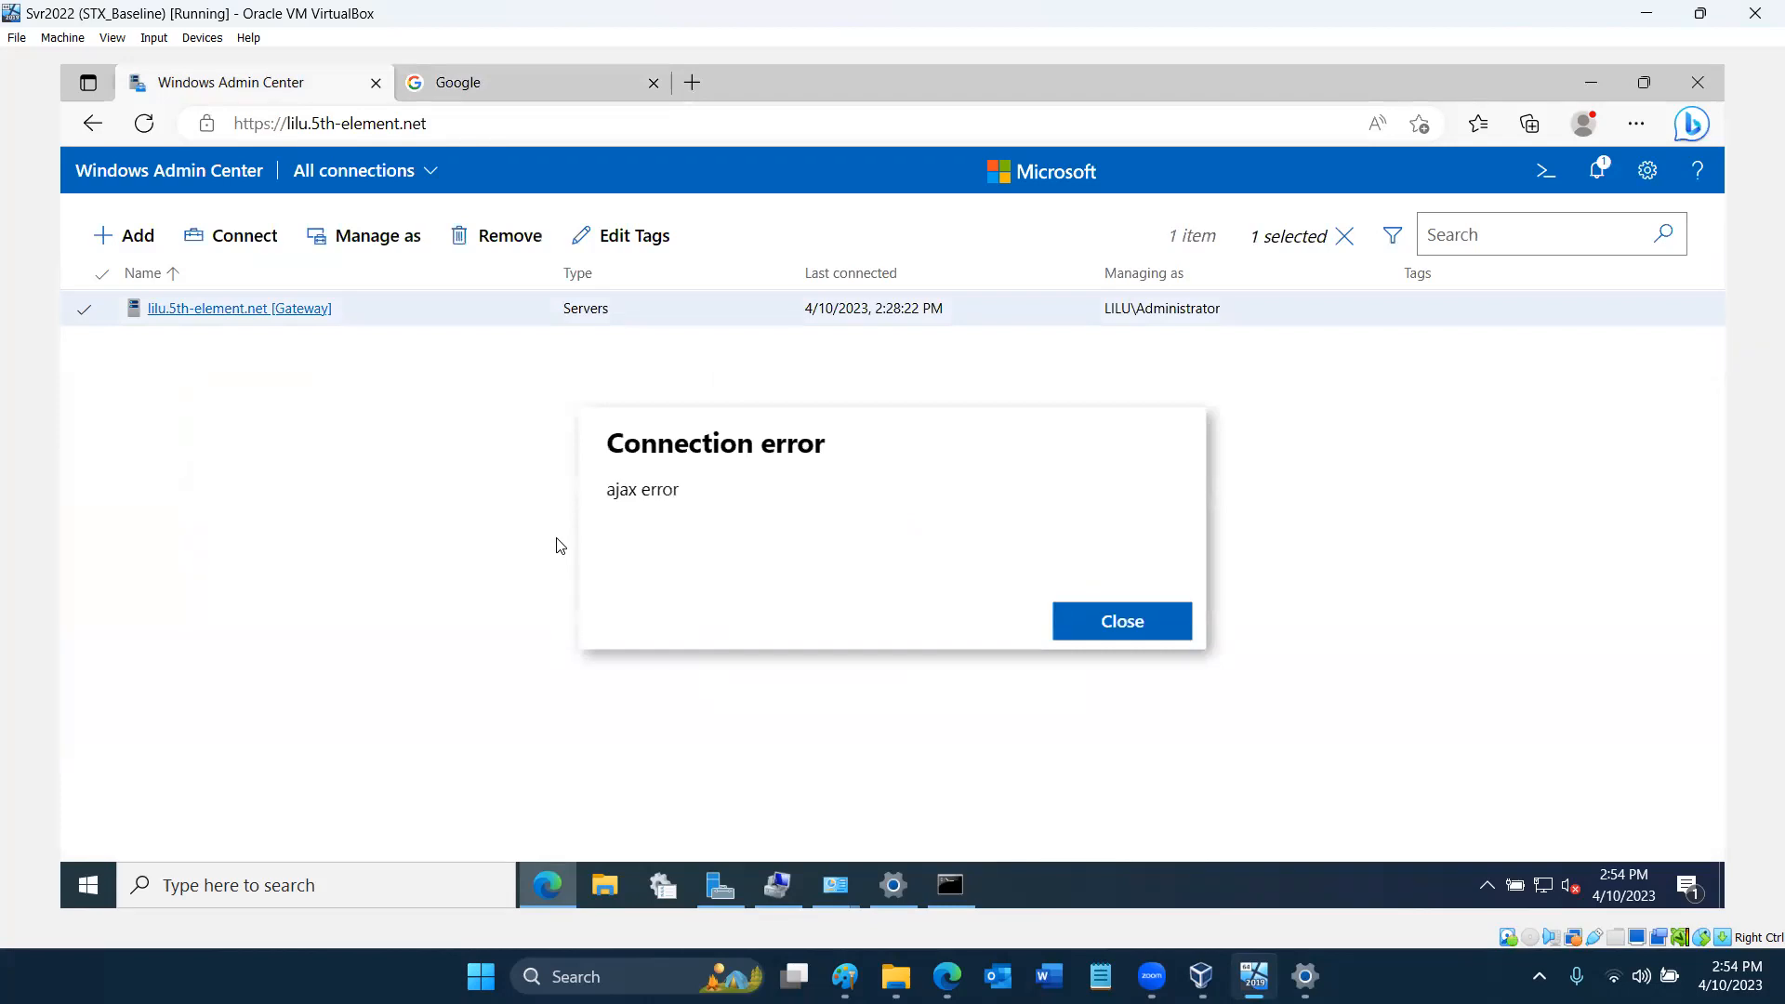
{"action": "left_click", "coordinate": [1122, 621]}
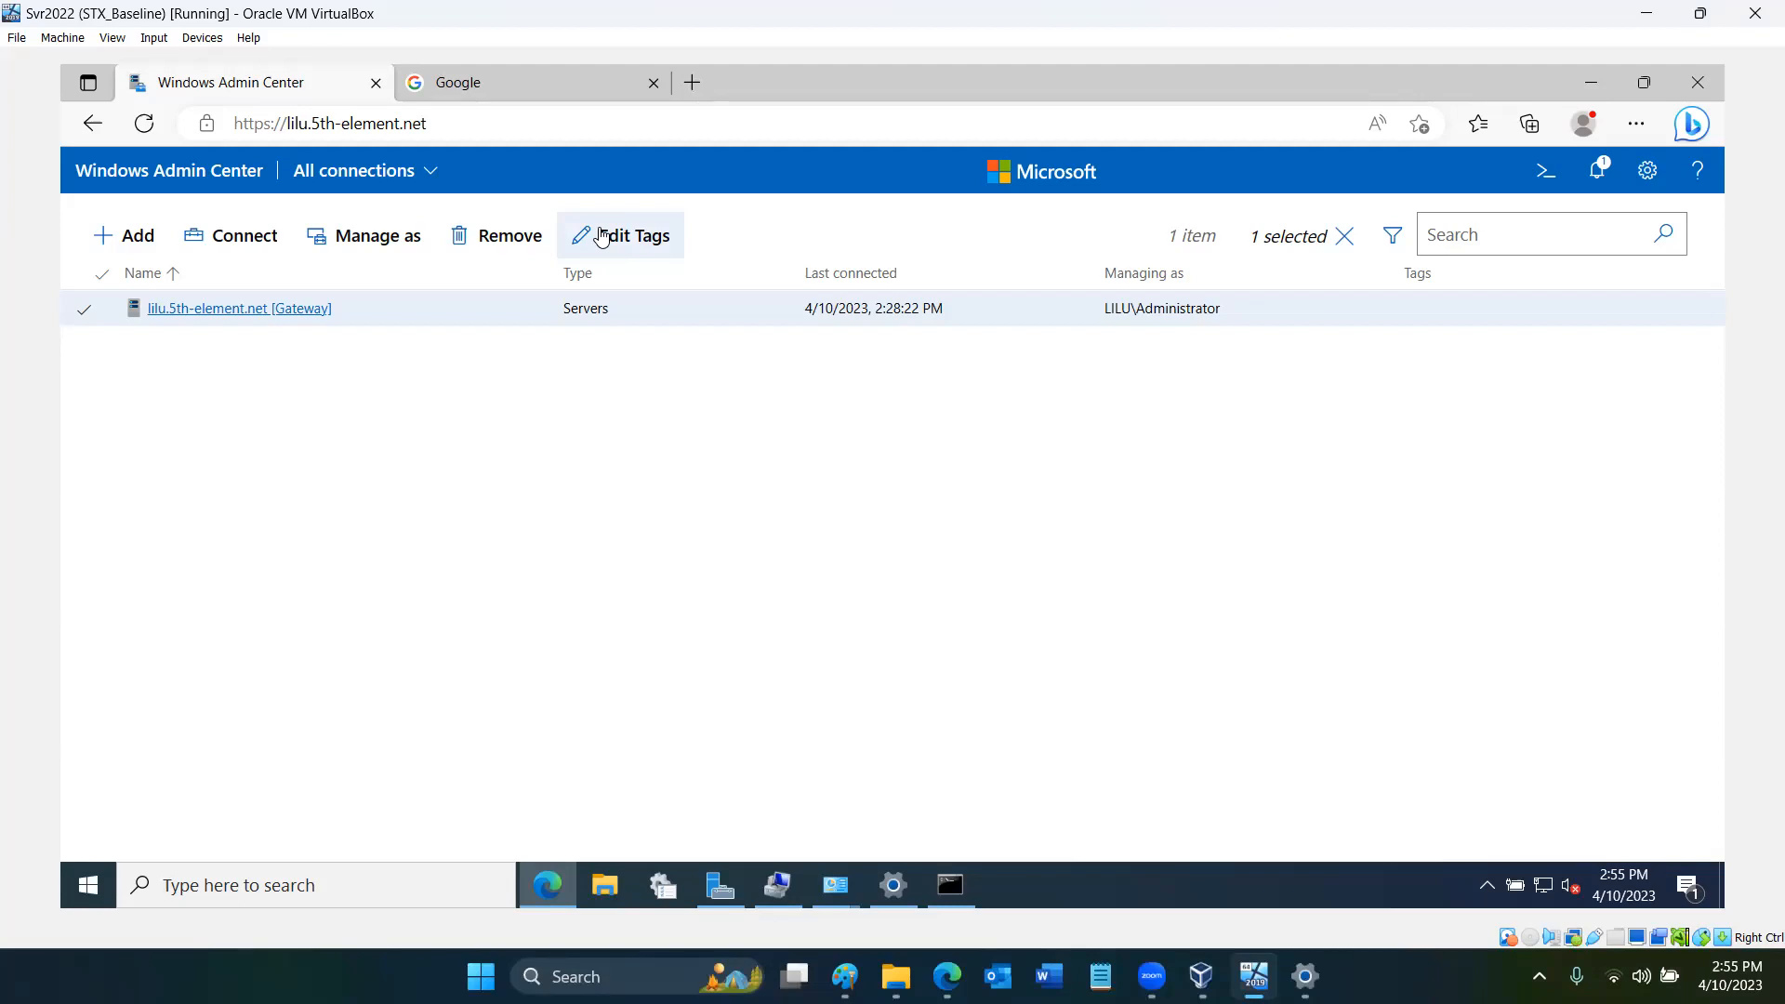
- Find Notepad on the server by searching for notepad.exe and run it as administrator
{"action": "left_click", "coordinate": [91, 902]}
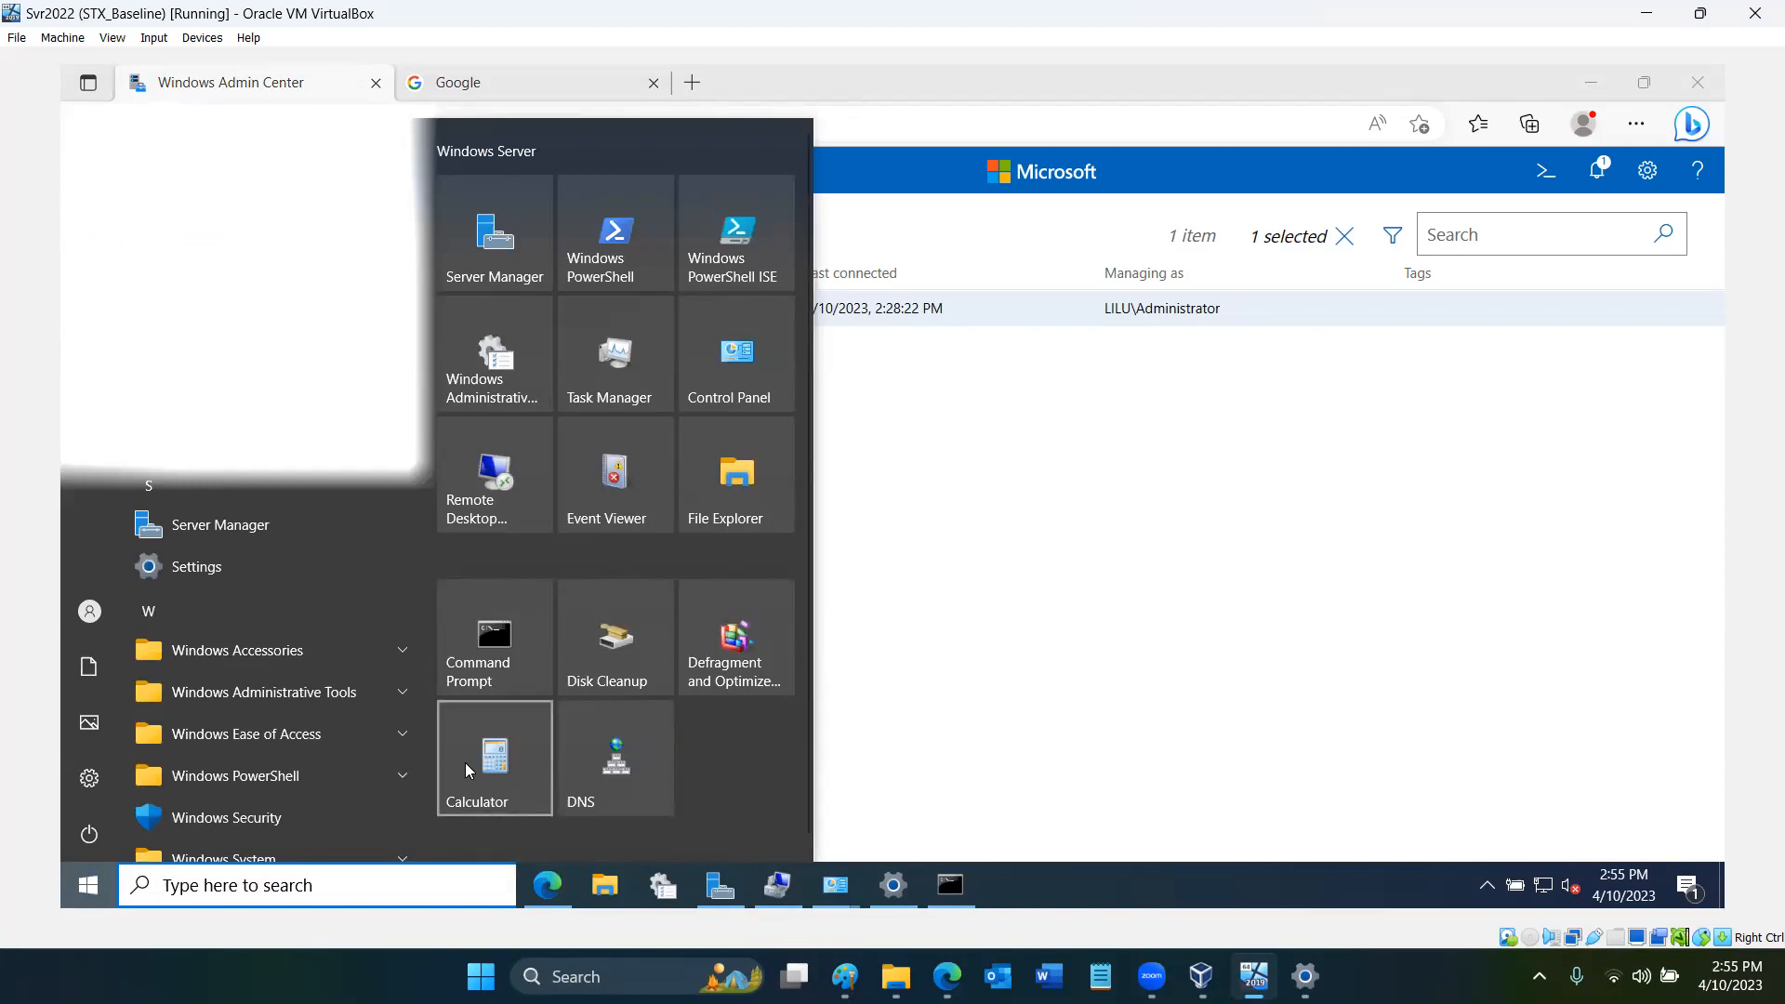
{"action": "type", "text": "n"}
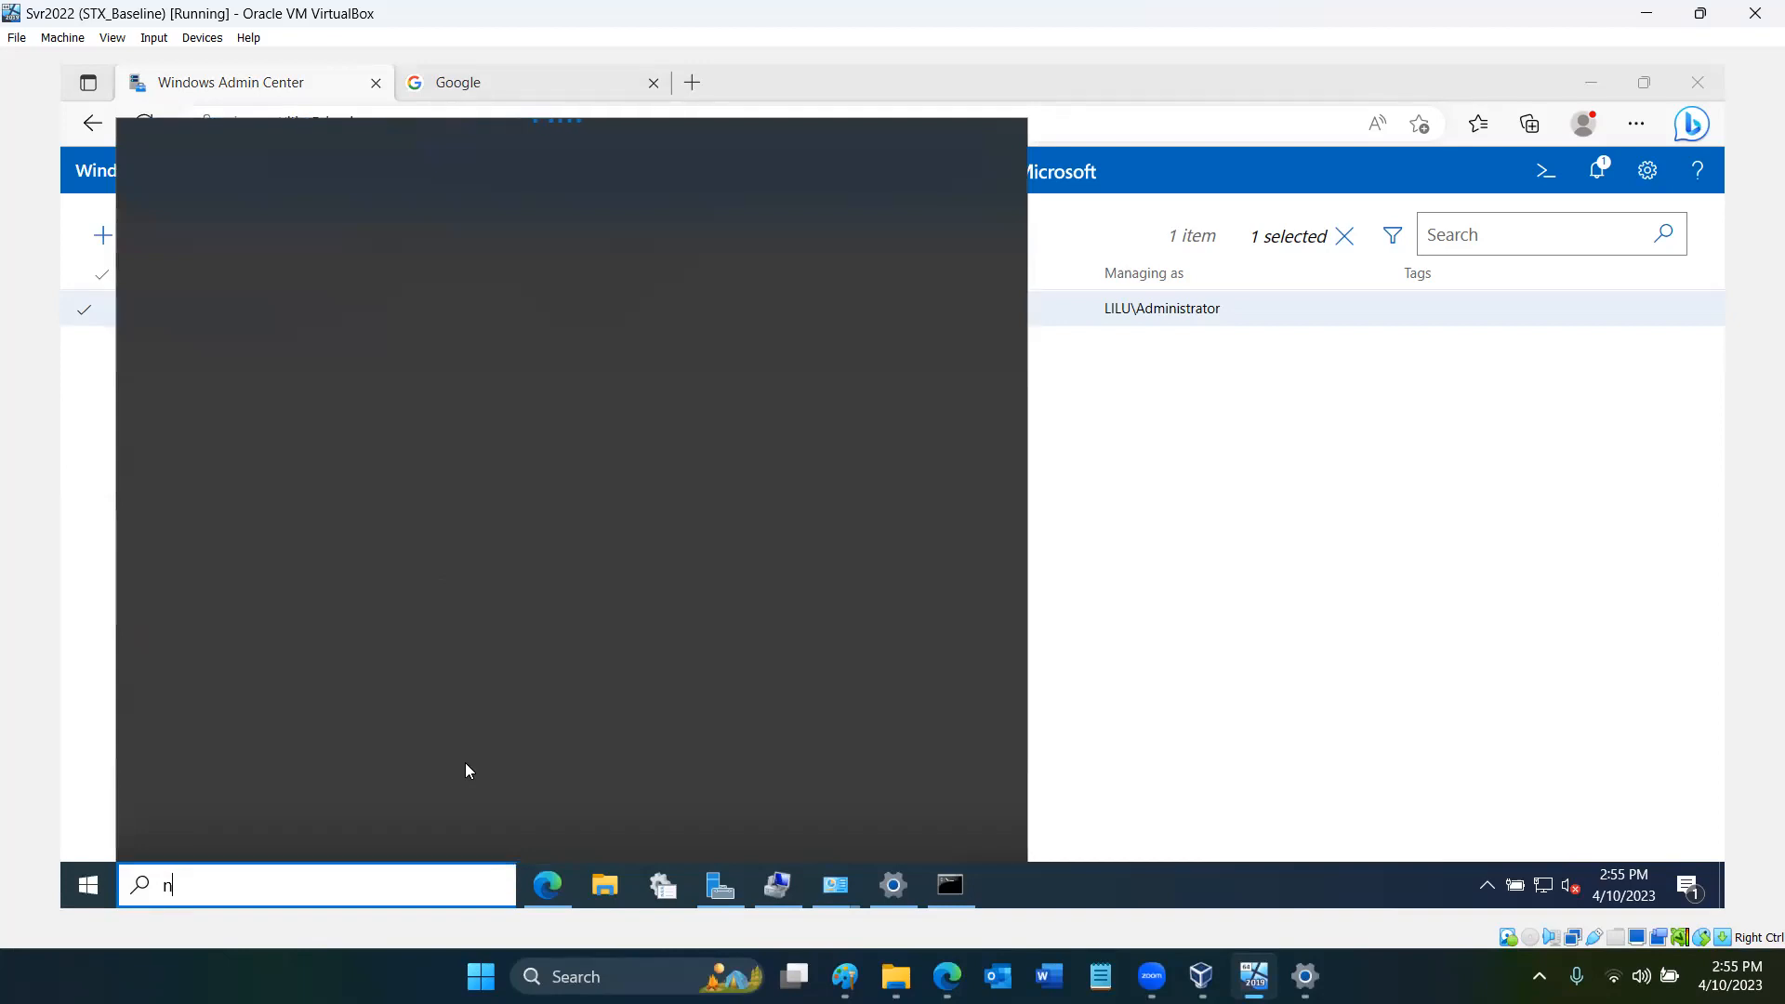
{"action": "type", "text": "otepad"}
{"action": "type", "text": ".exe"}
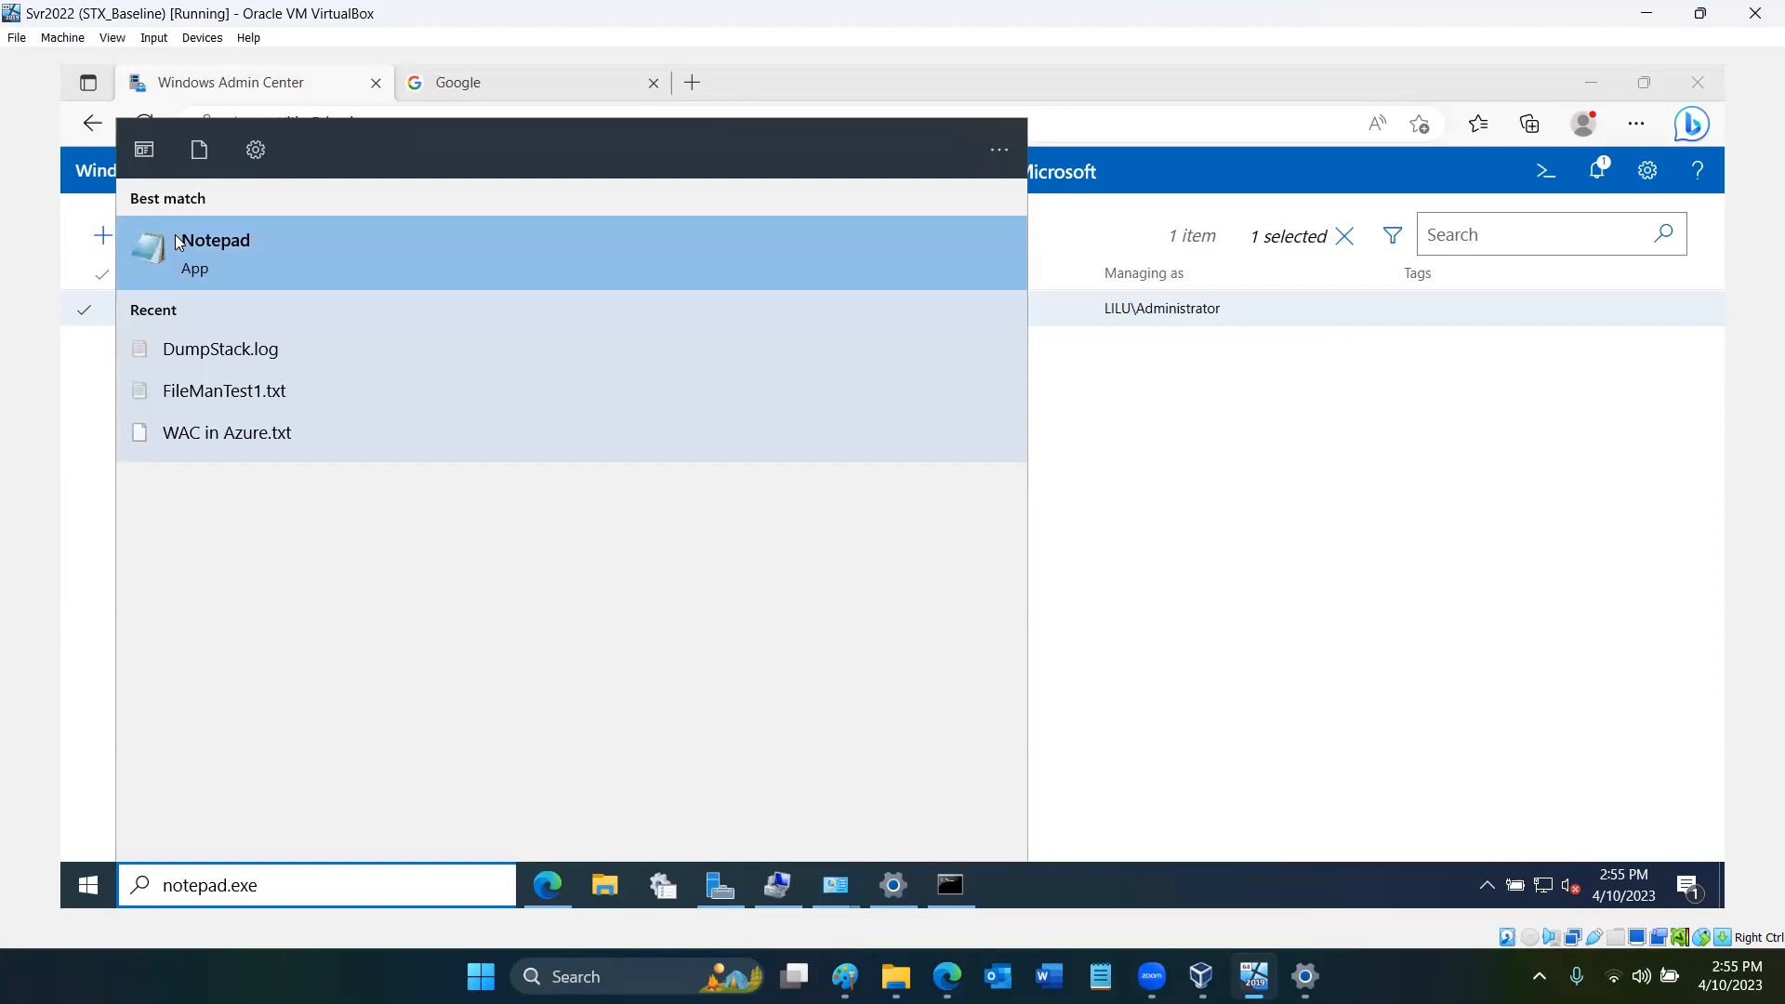
{"action": "right_click", "coordinate": [174, 240]}
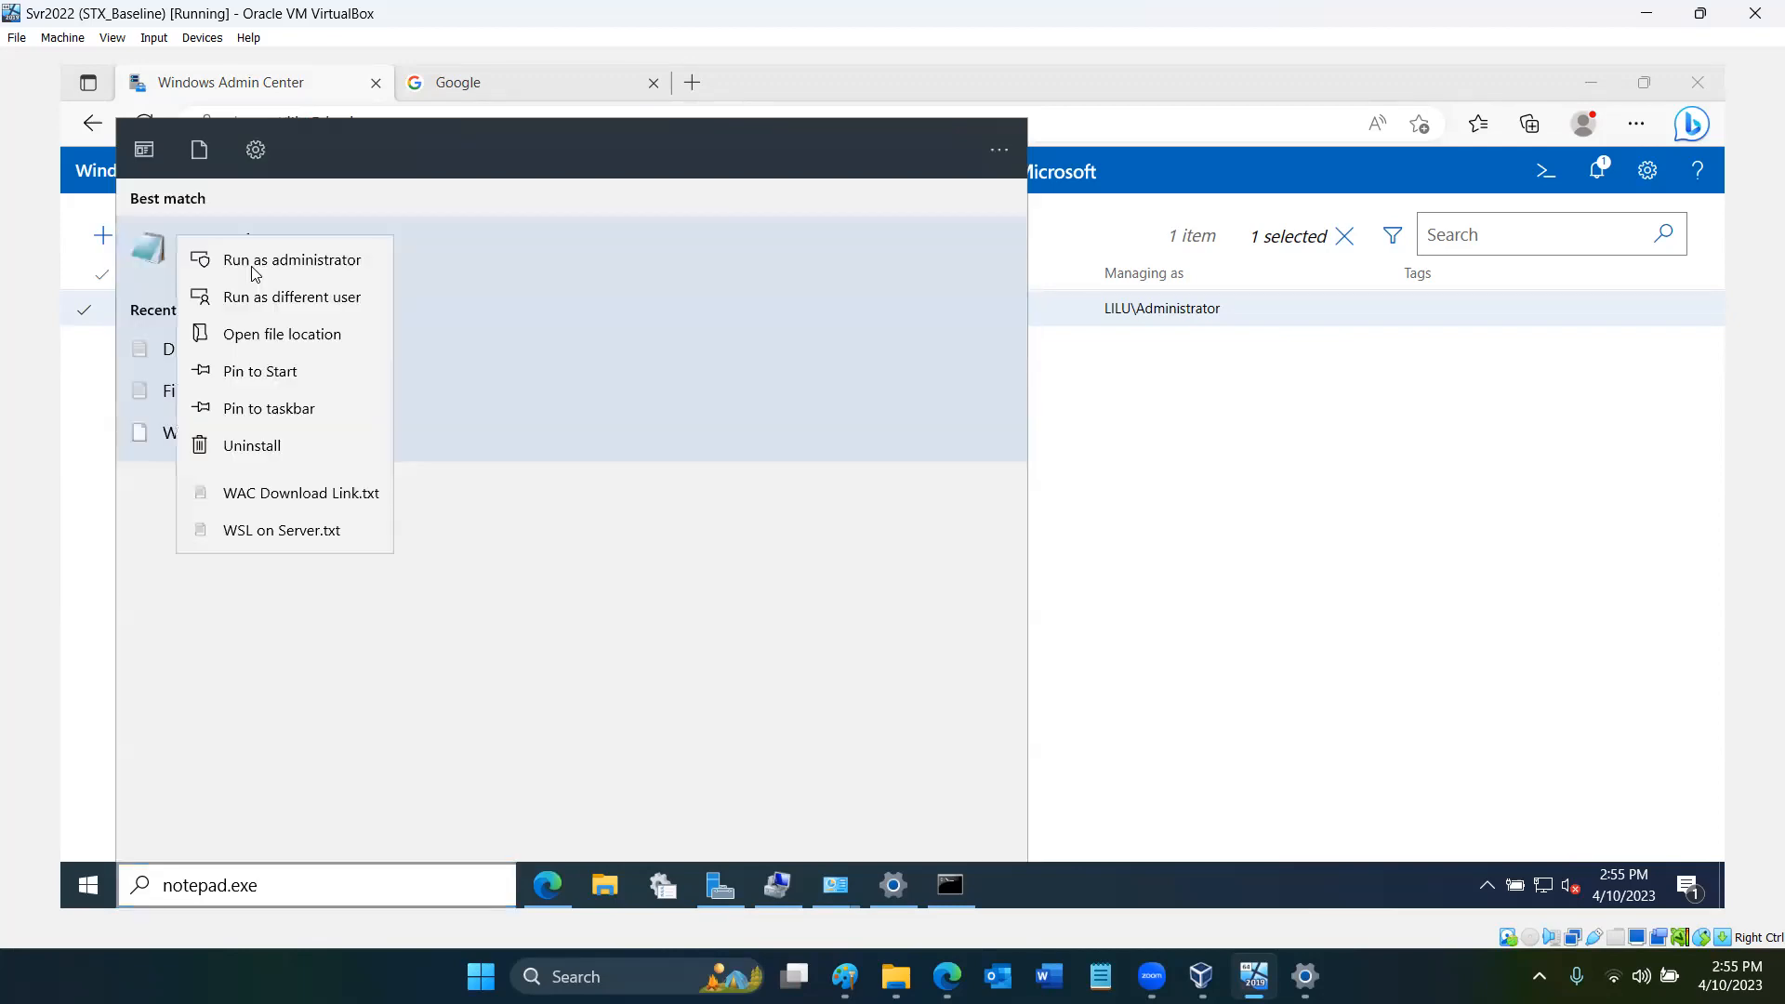
{"action": "left_click", "coordinate": [251, 266]}
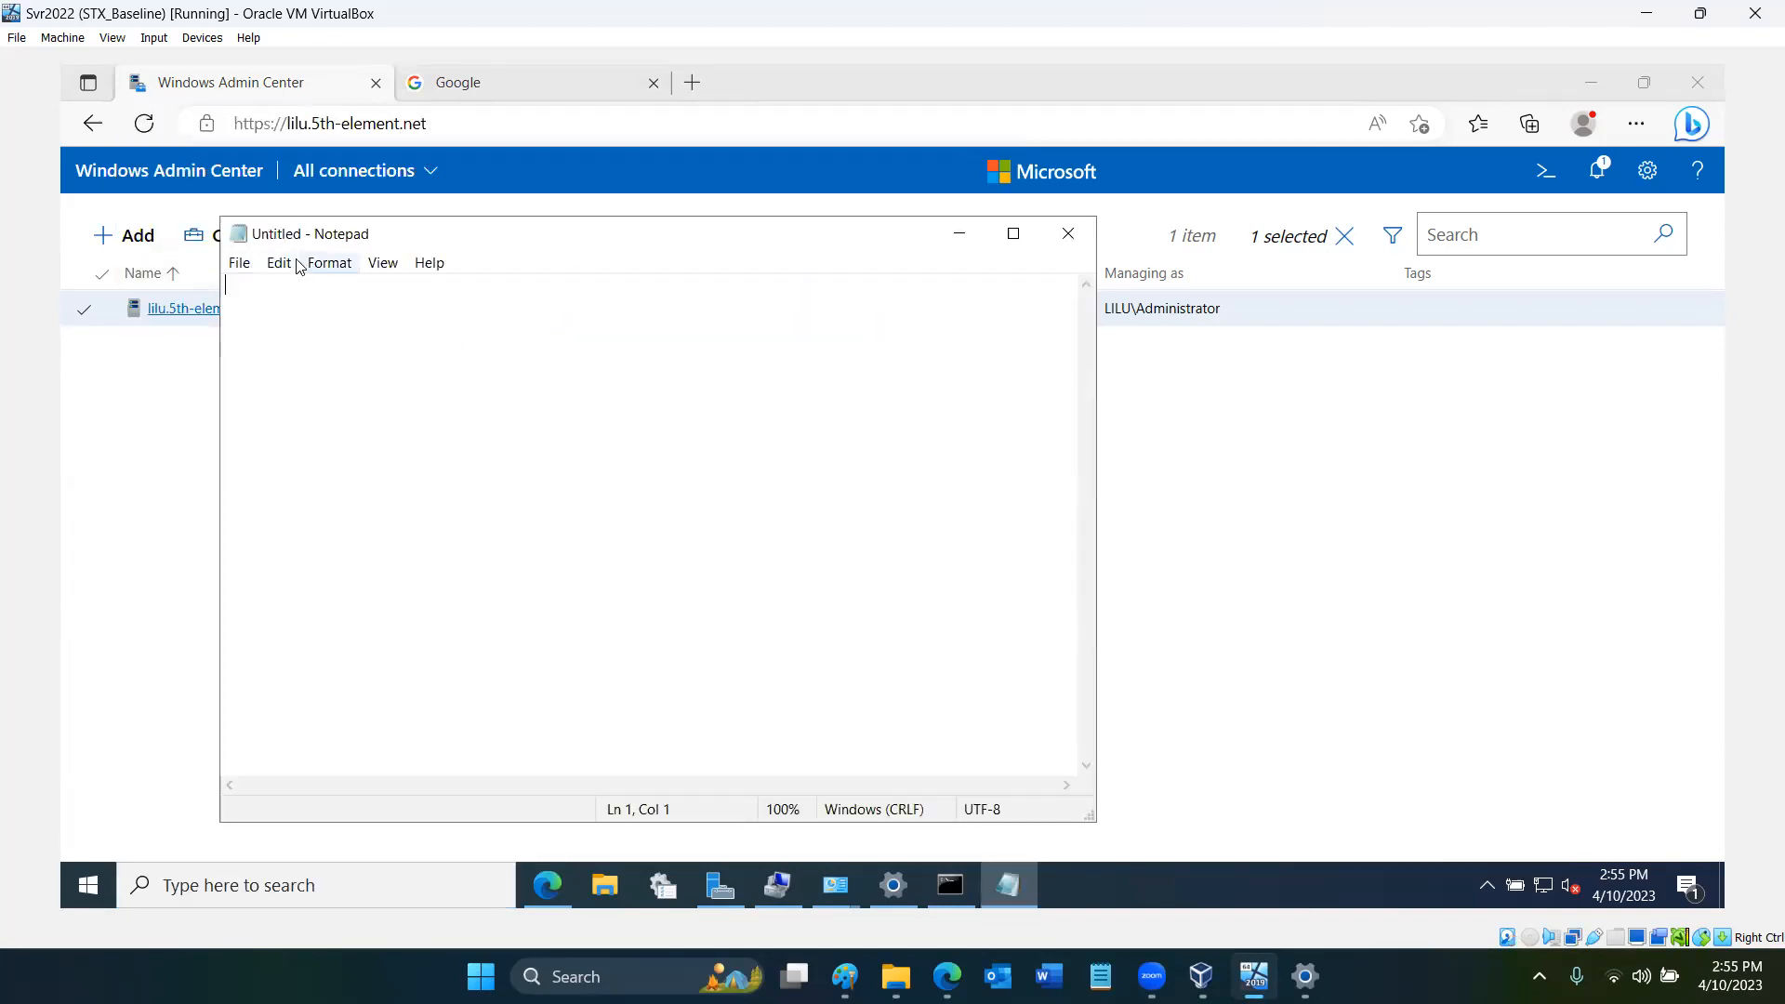
- Open the hosts file from System32\drivers\etc in Notepad, with the file filter set to All Files
{"action": "left_click", "coordinate": [249, 264]}
{"action": "left_click", "coordinate": [286, 335]}
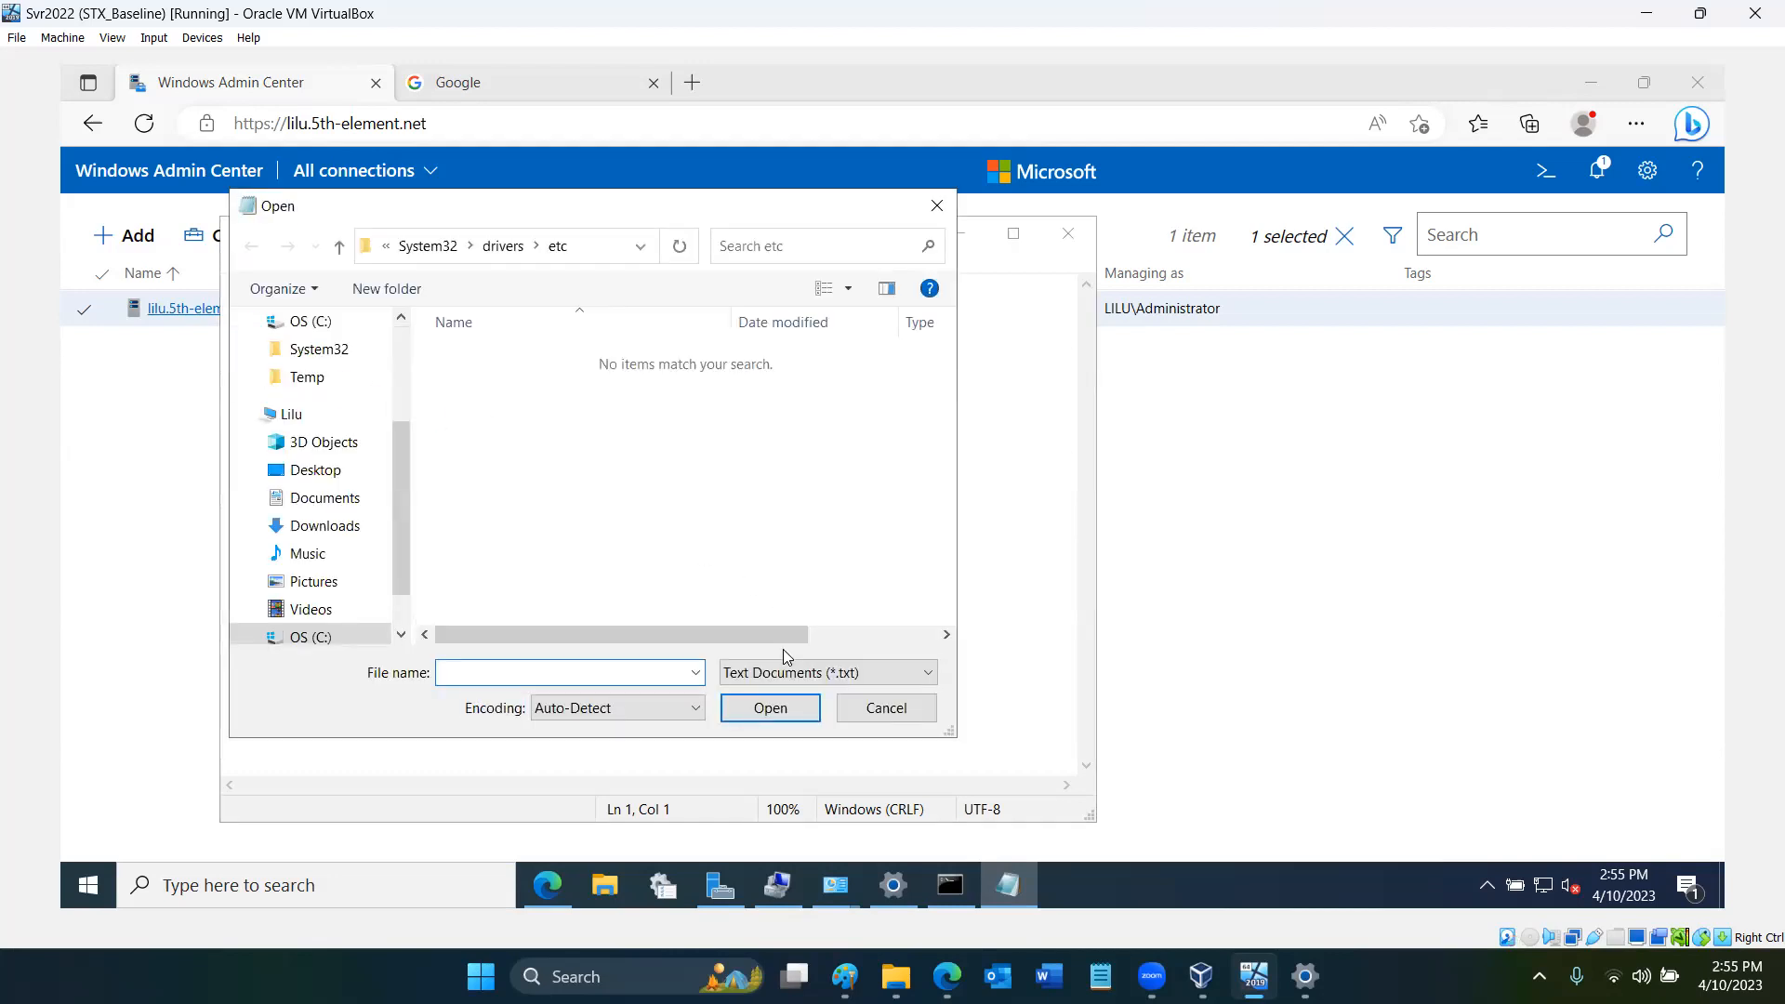
{"action": "left_click", "coordinate": [790, 672]}
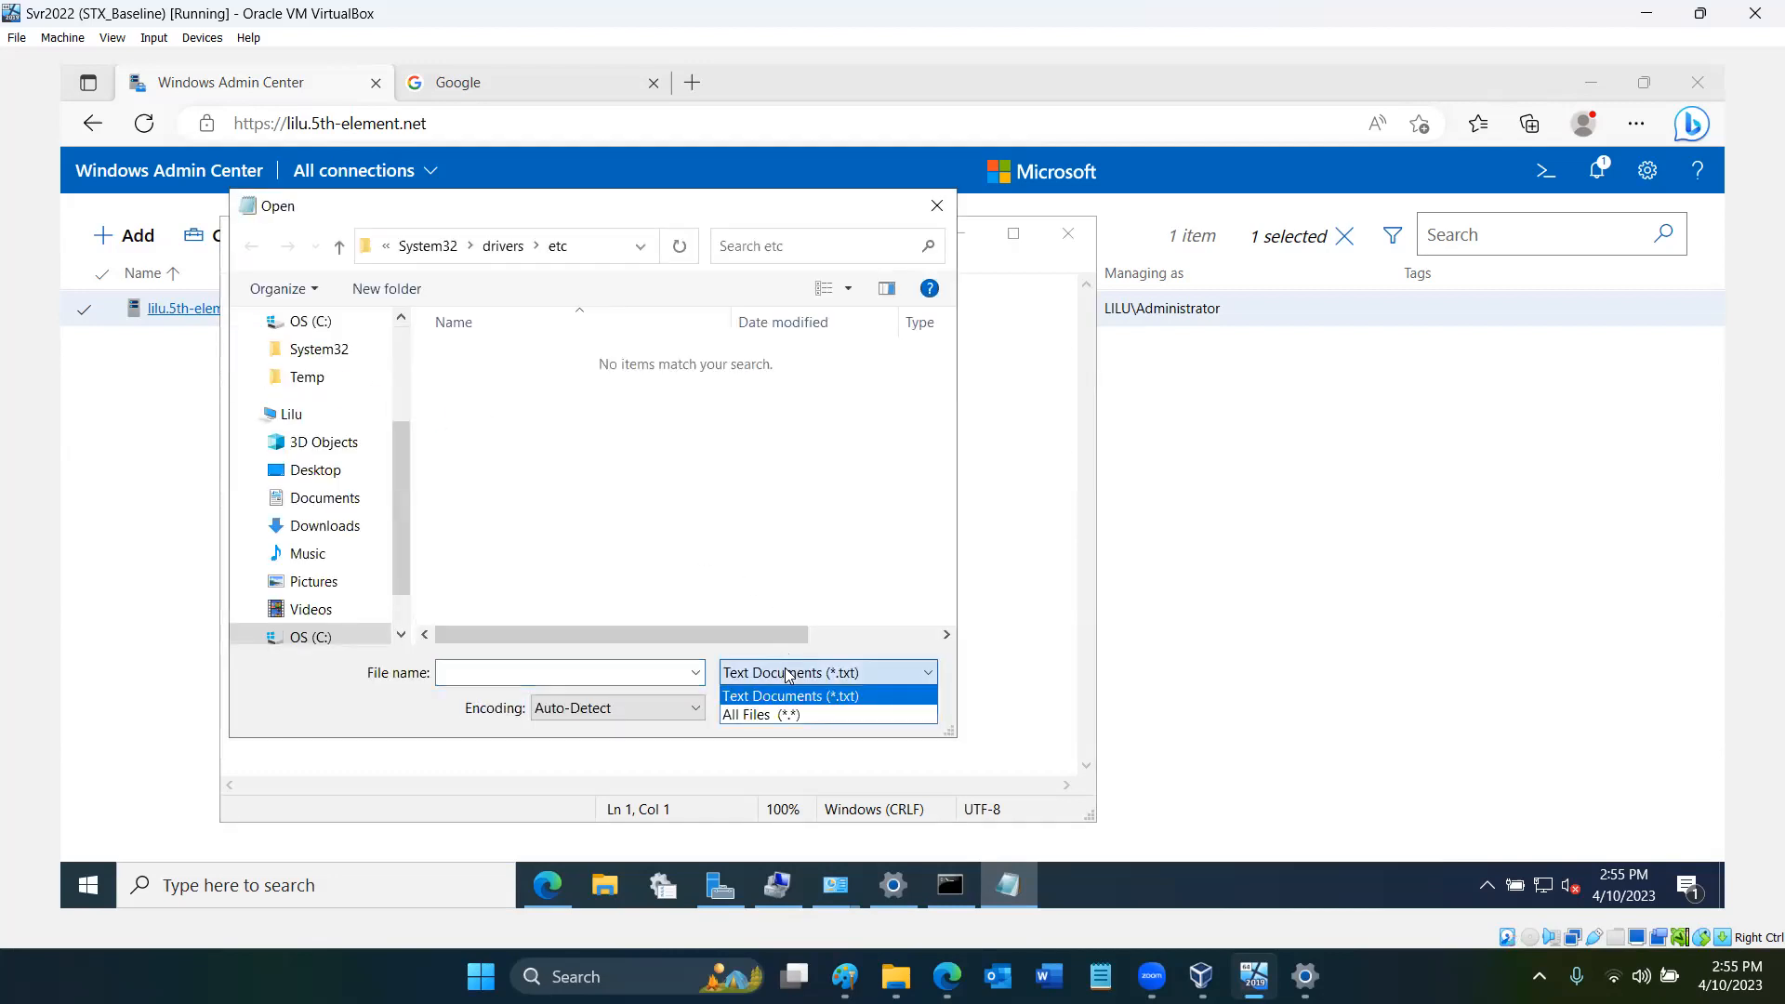
{"action": "left_click", "coordinate": [793, 715]}
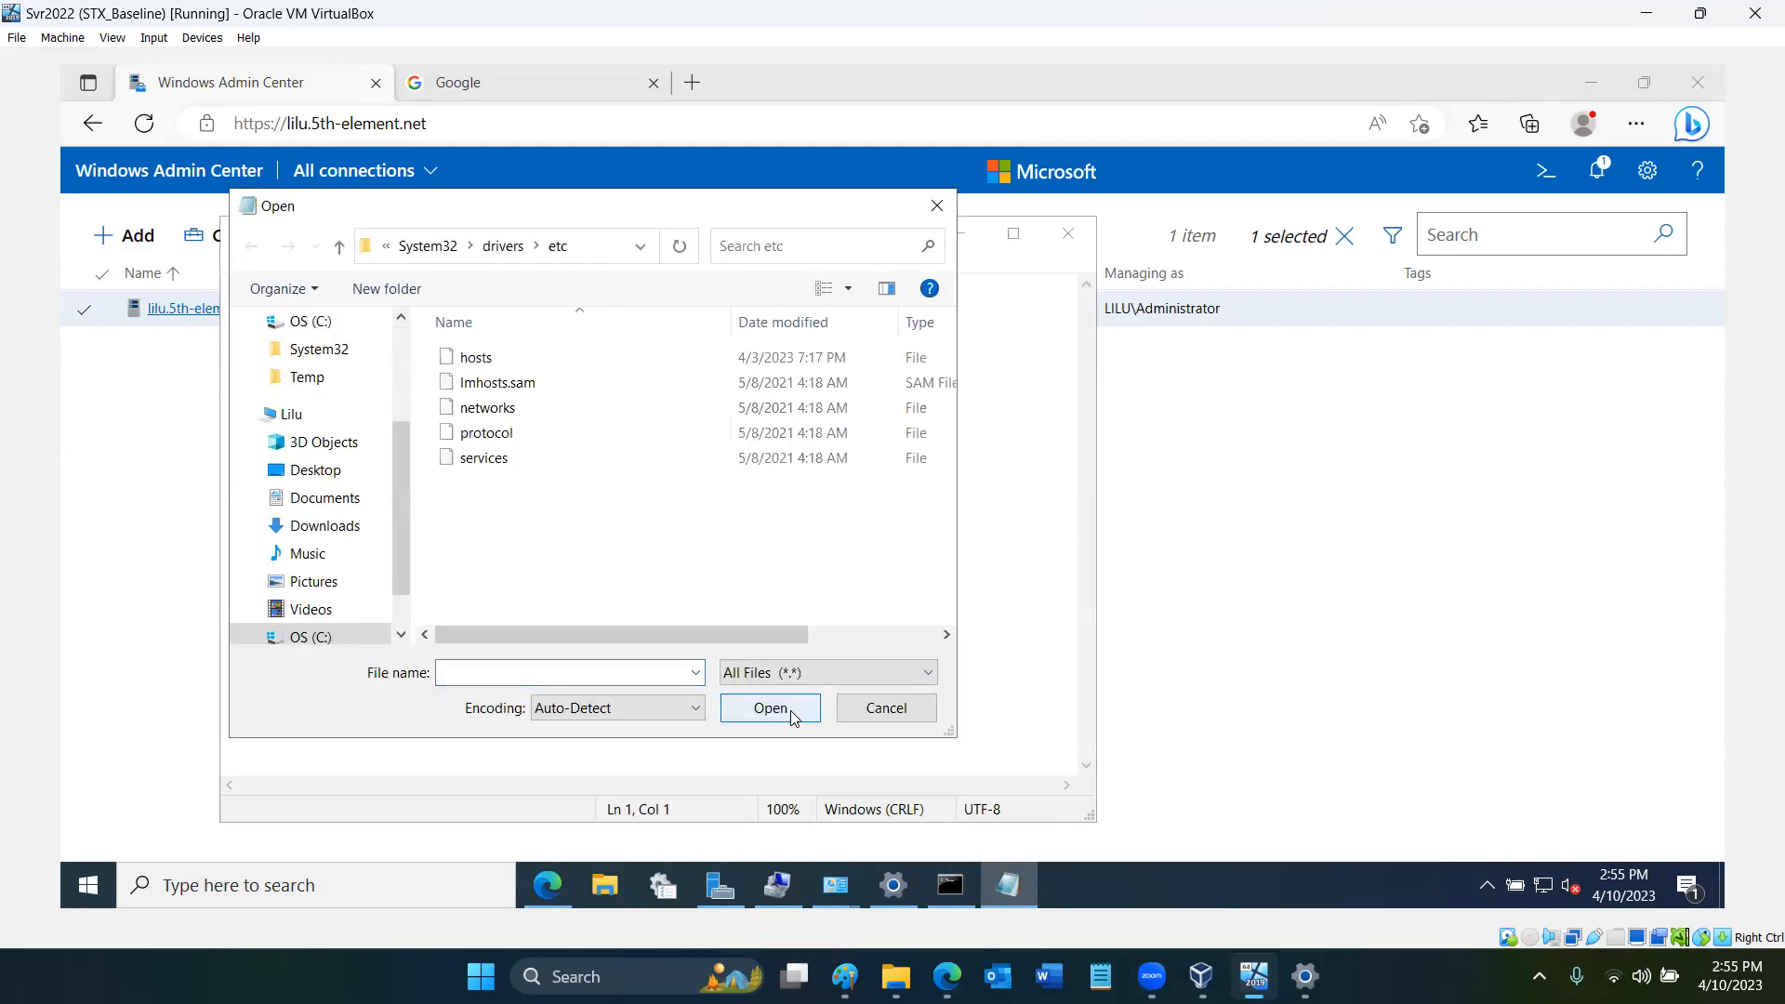
{"action": "double_click", "coordinate": [476, 357]}
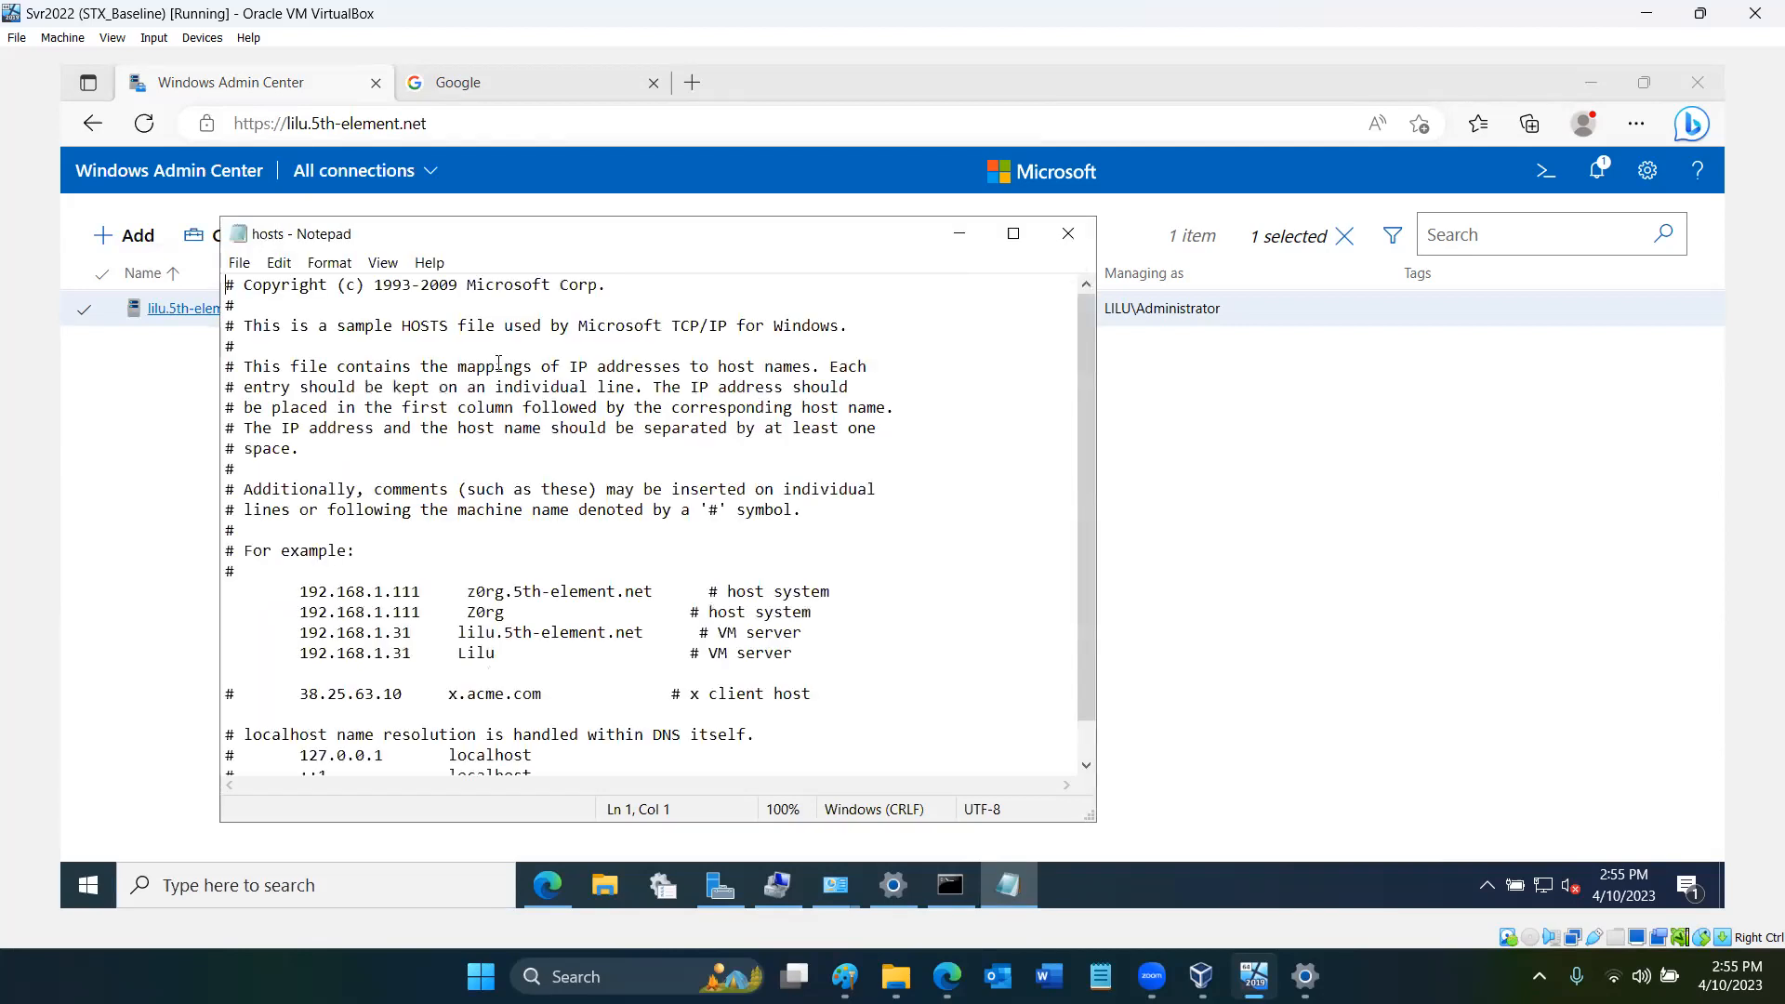
- Add a hosts entry mapping 192.168.0.14 to Lilu.5th-element.net below the existing VM server lines
{"action": "left_click", "coordinate": [833, 655]}
{"action": "key", "text": "Return"}
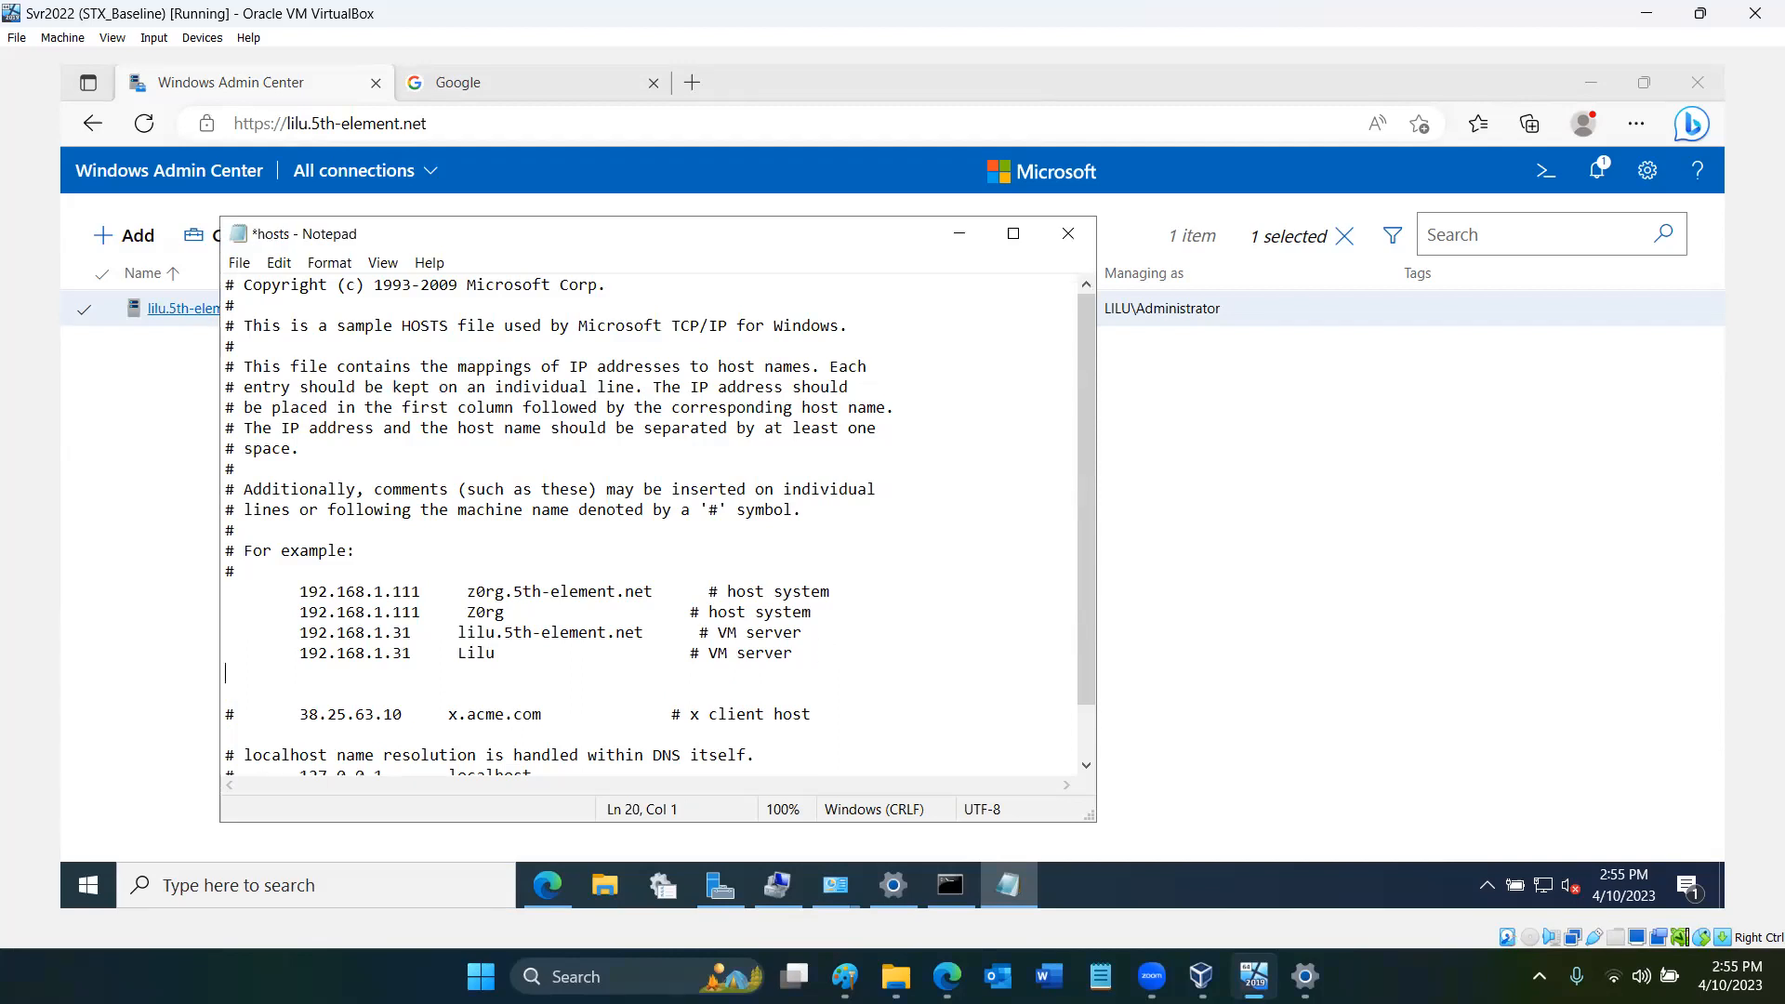
{"action": "key", "text": "Tab"}
{"action": "type", "text": "192.168.0.14     Lilu.5"}
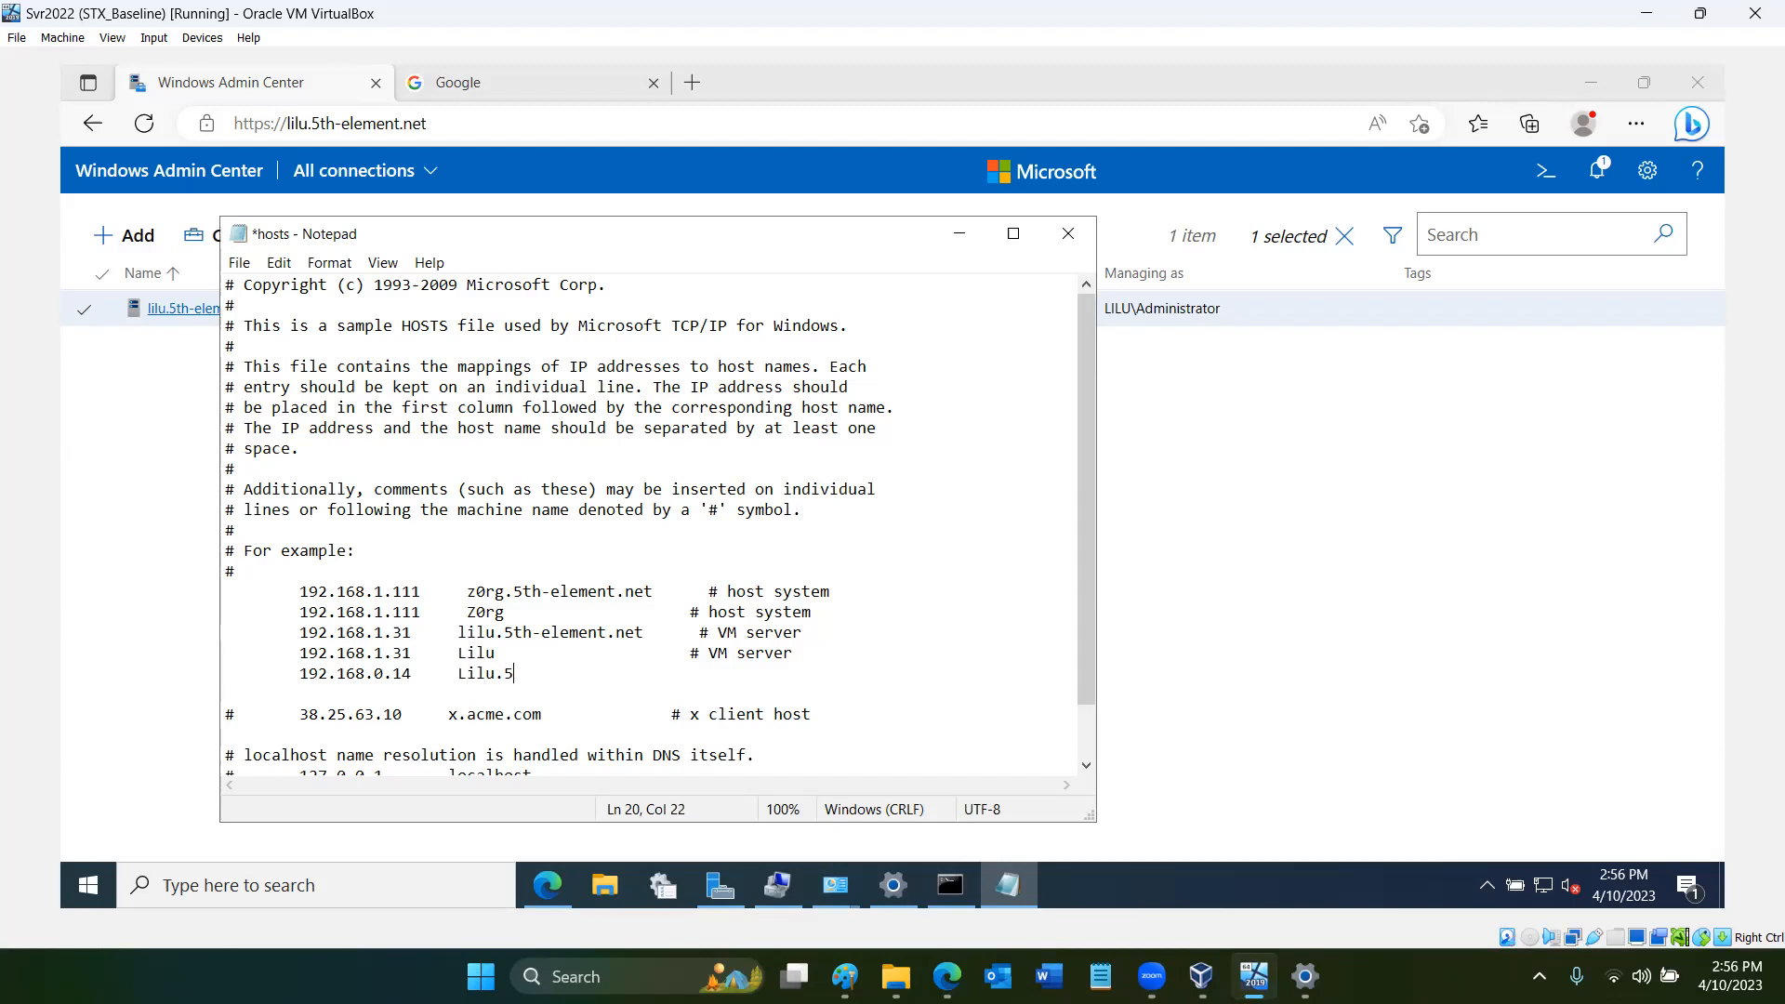
{"action": "type", "text": "th-element.net"}
{"action": "key", "text": "Return"}
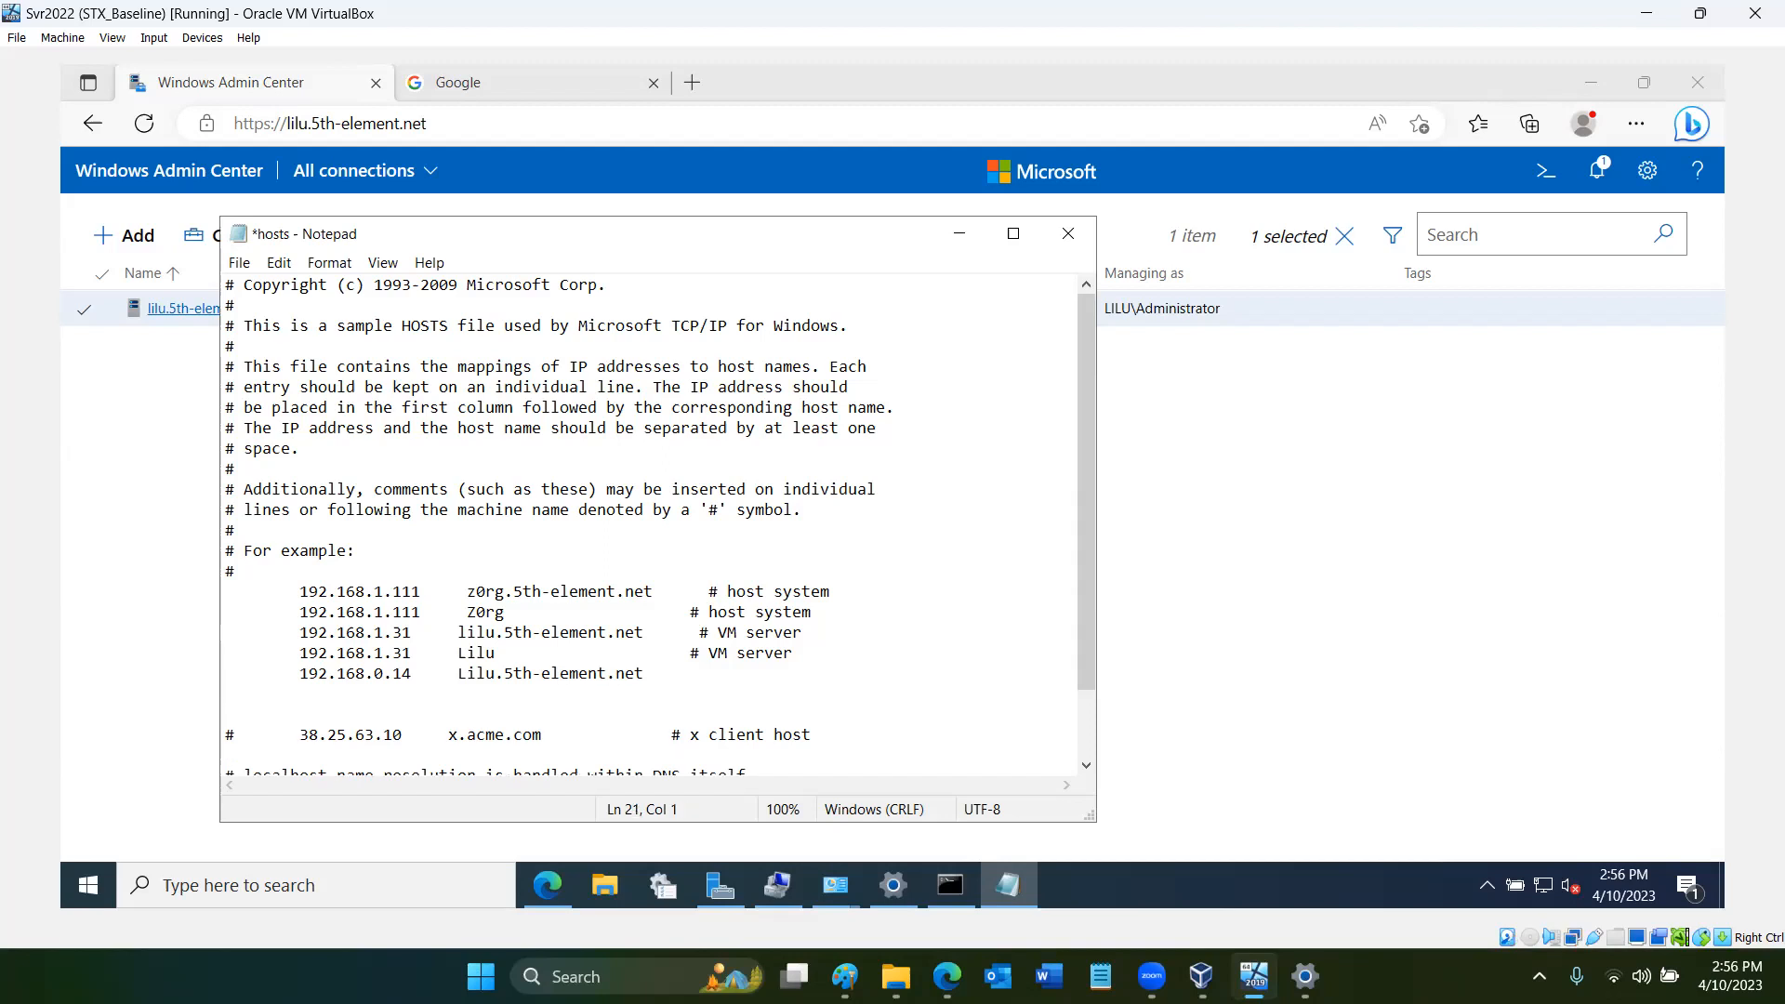
{"action": "type", "text": "192.168."}
{"action": "type", "text": "0.14"}
{"action": "type", "text": "\t  L"}
{"action": "type", "text": "Lilu"}
- Add a second hosts entry mapping 192.168.0.14 to Lilu and save the hosts file
{"action": "left_click", "coordinate": [239, 263]}
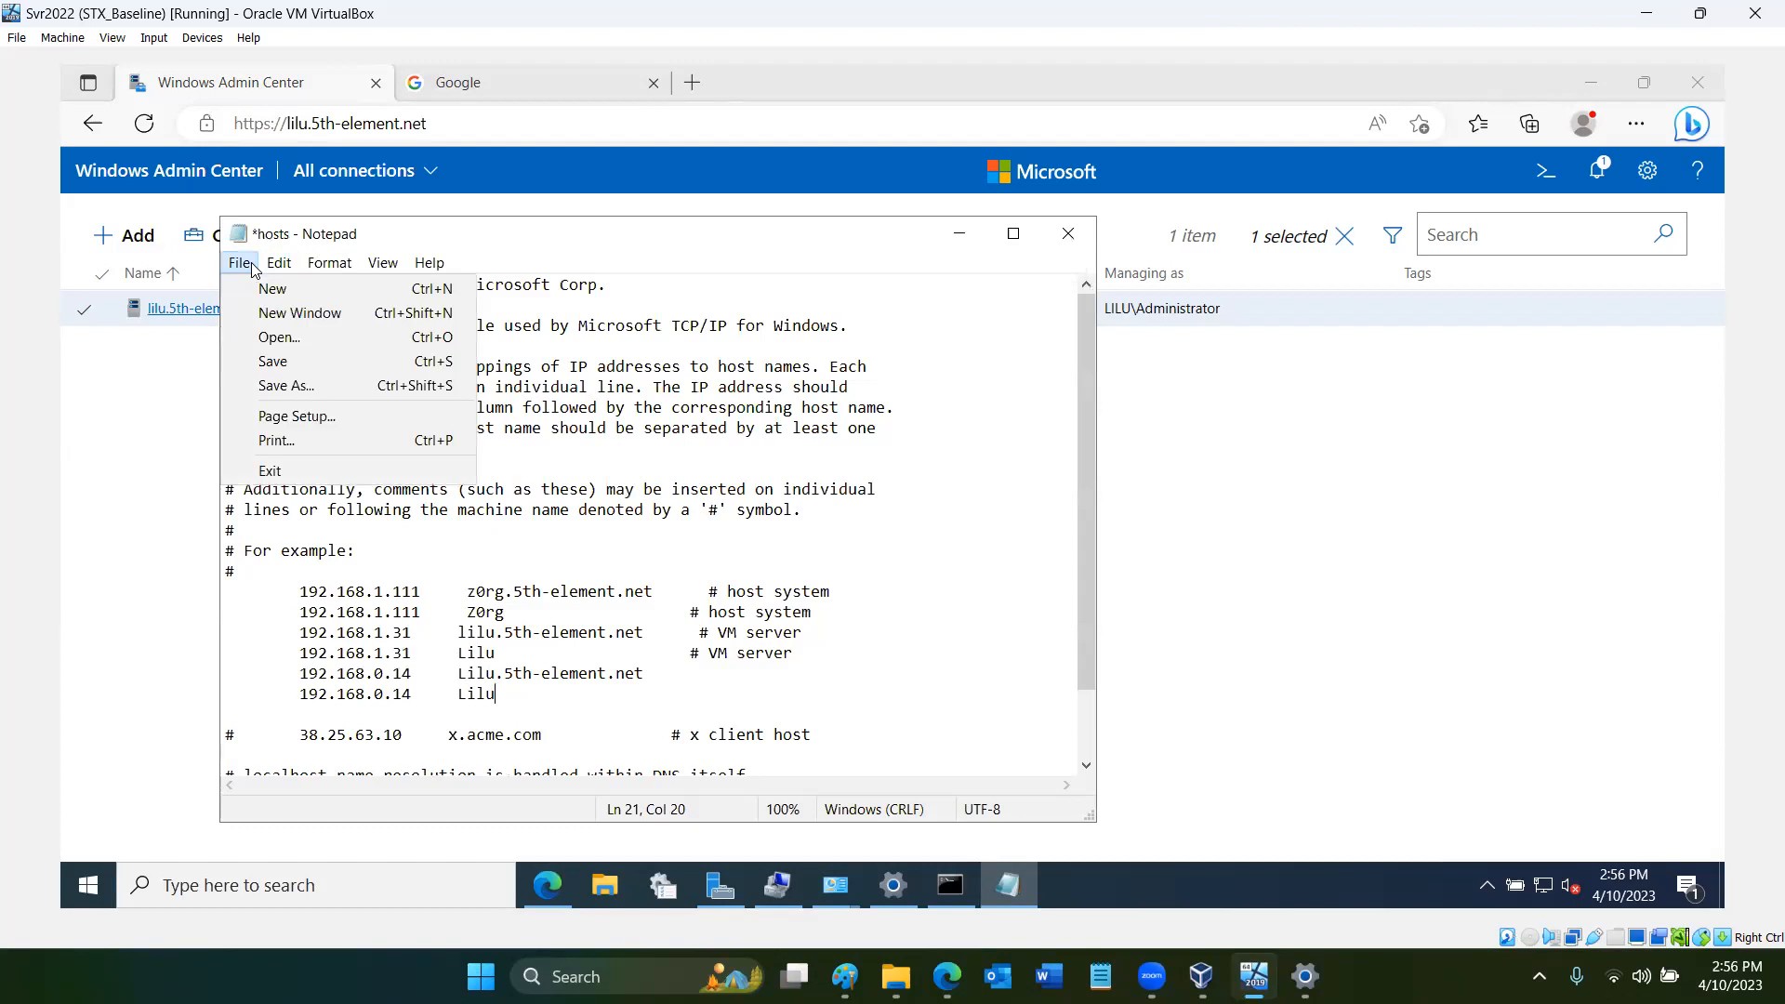
{"action": "left_click", "coordinate": [300, 363]}
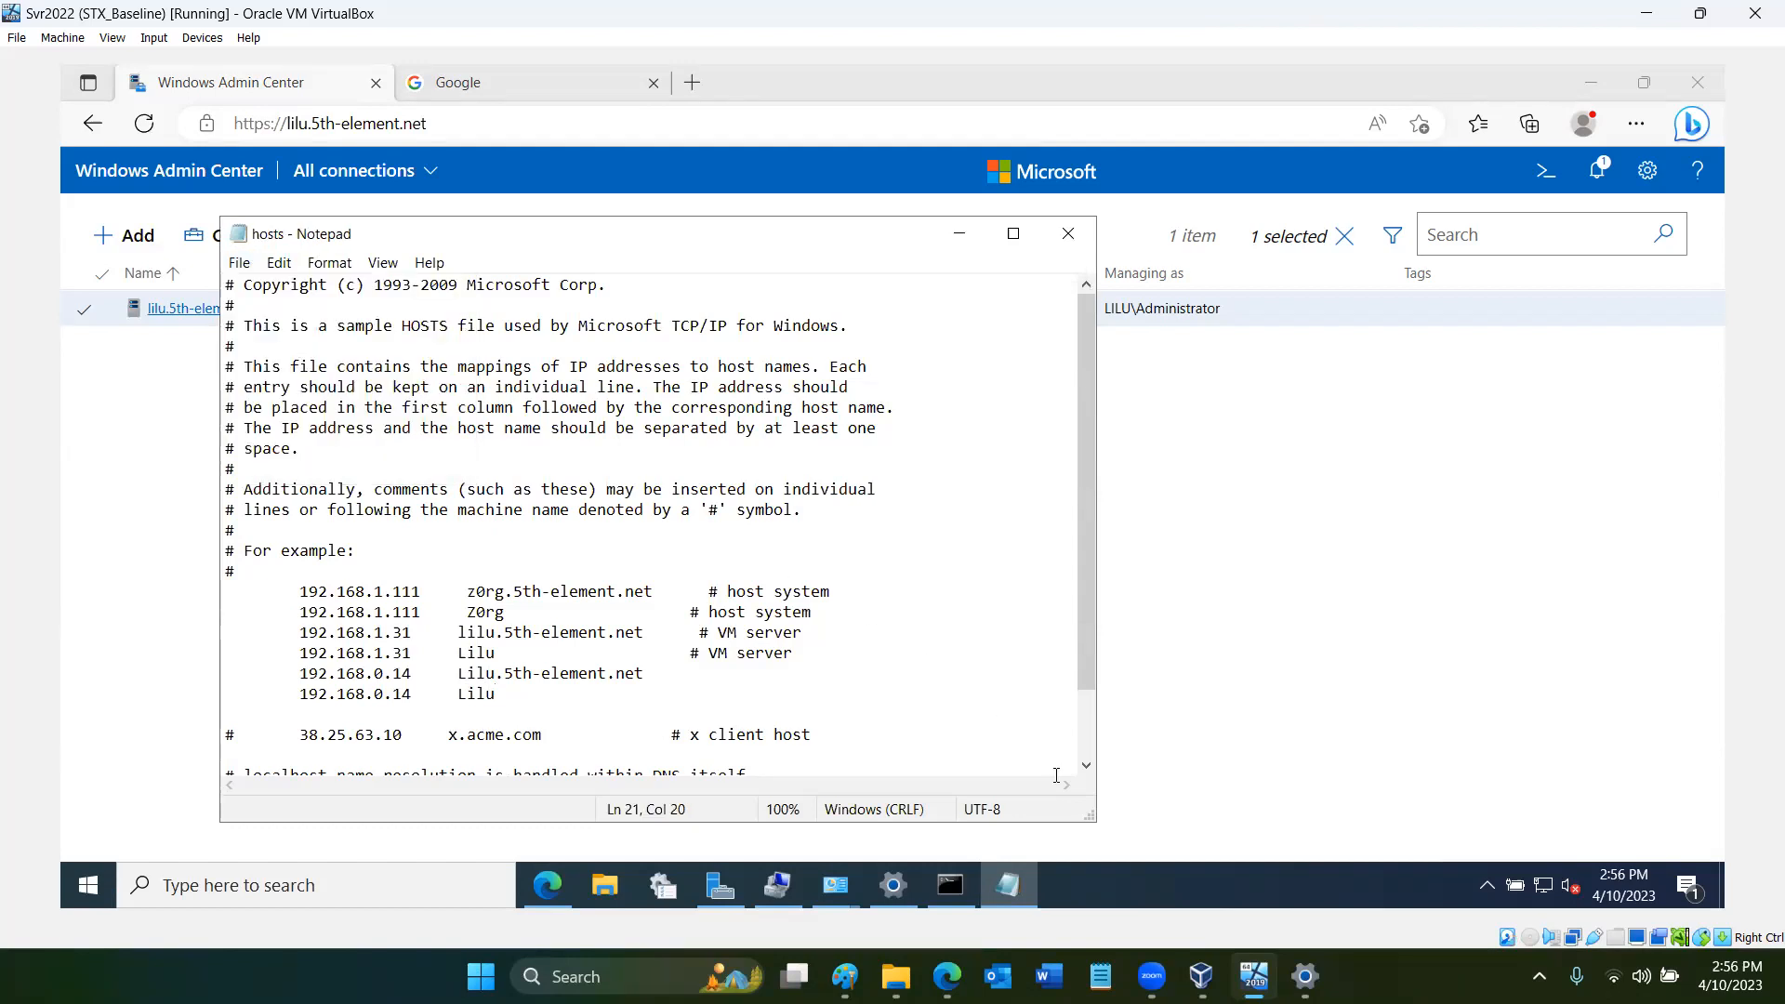
- Rerun ipconfig /flushdns in Command Prompt and close the saved hosts file
{"action": "left_click", "coordinate": [965, 893]}
{"action": "key", "text": "Up"}
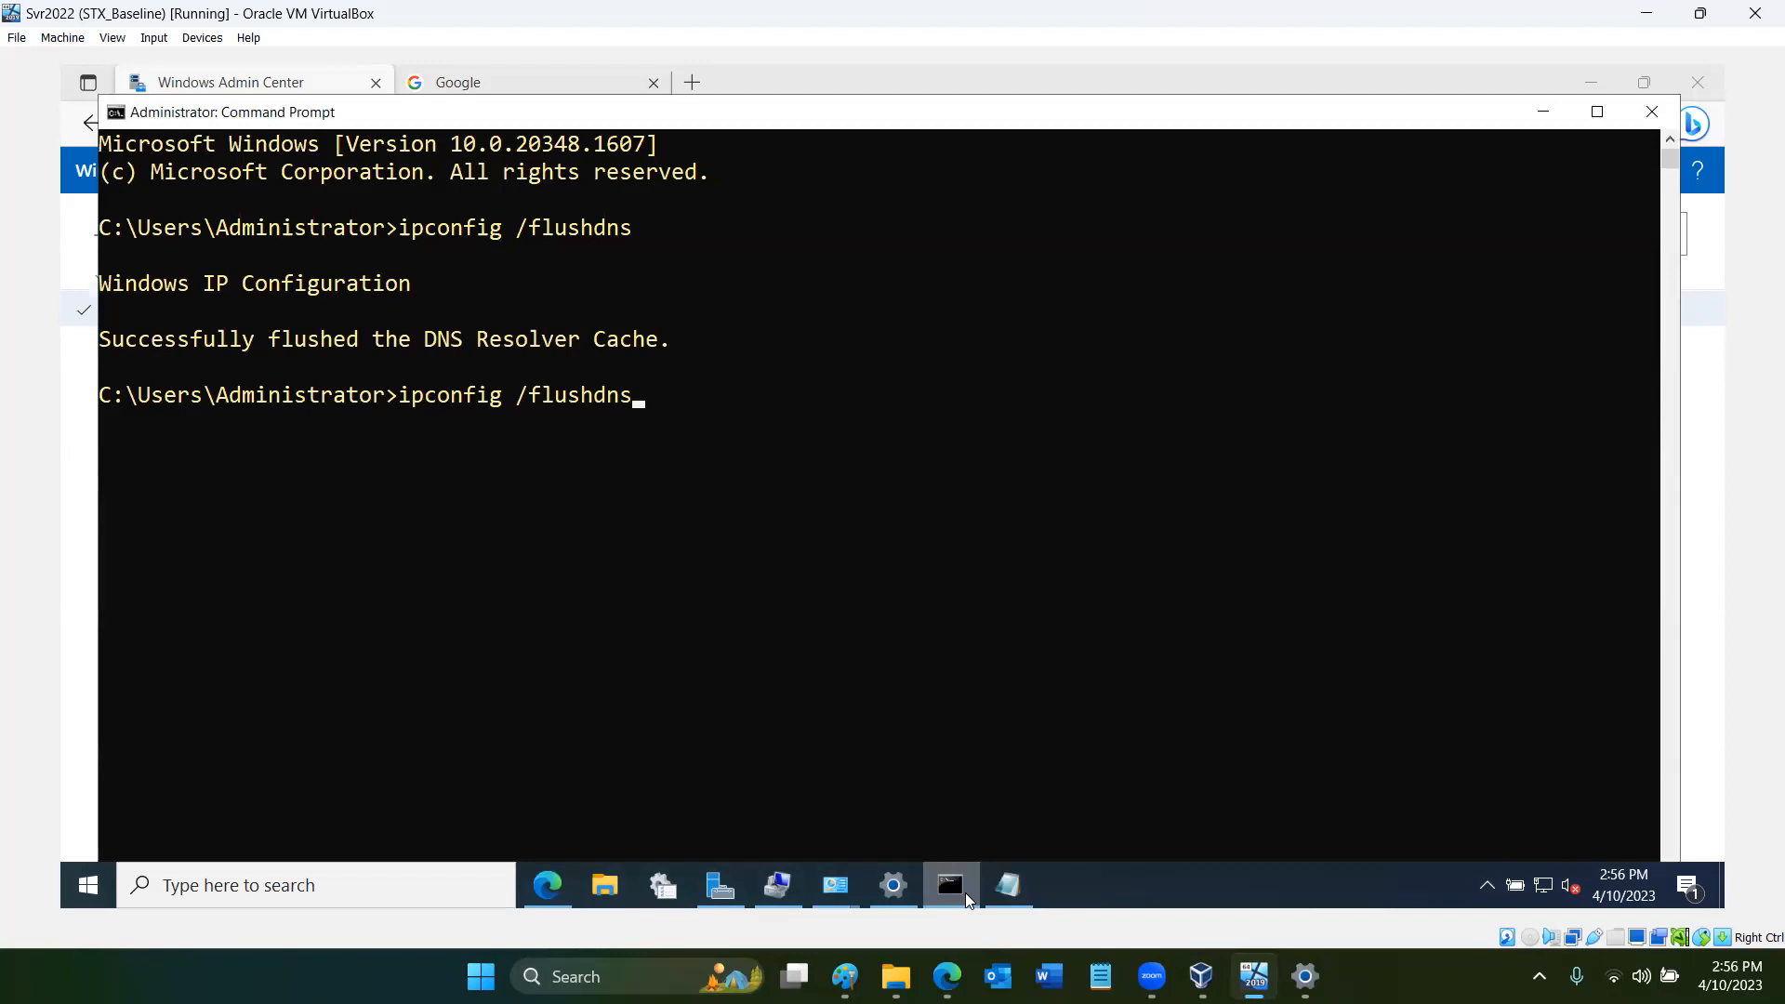
{"action": "key", "text": "Return"}
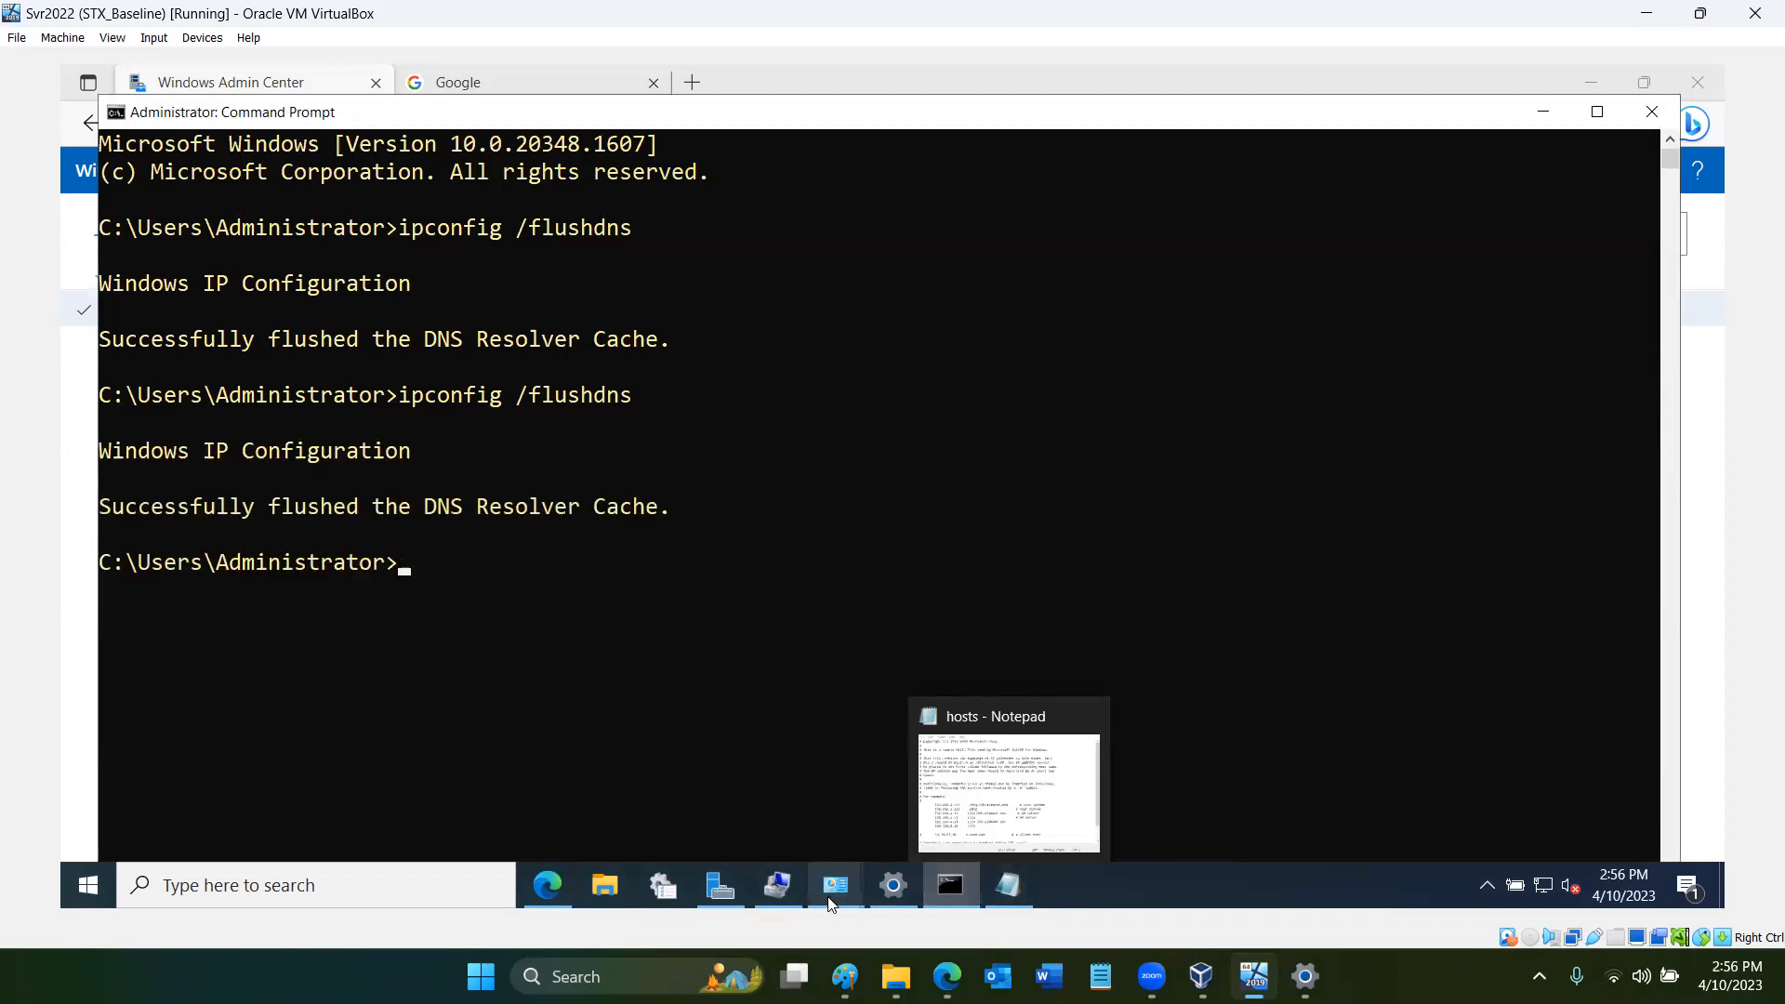
{"action": "left_click", "coordinate": [1011, 886]}
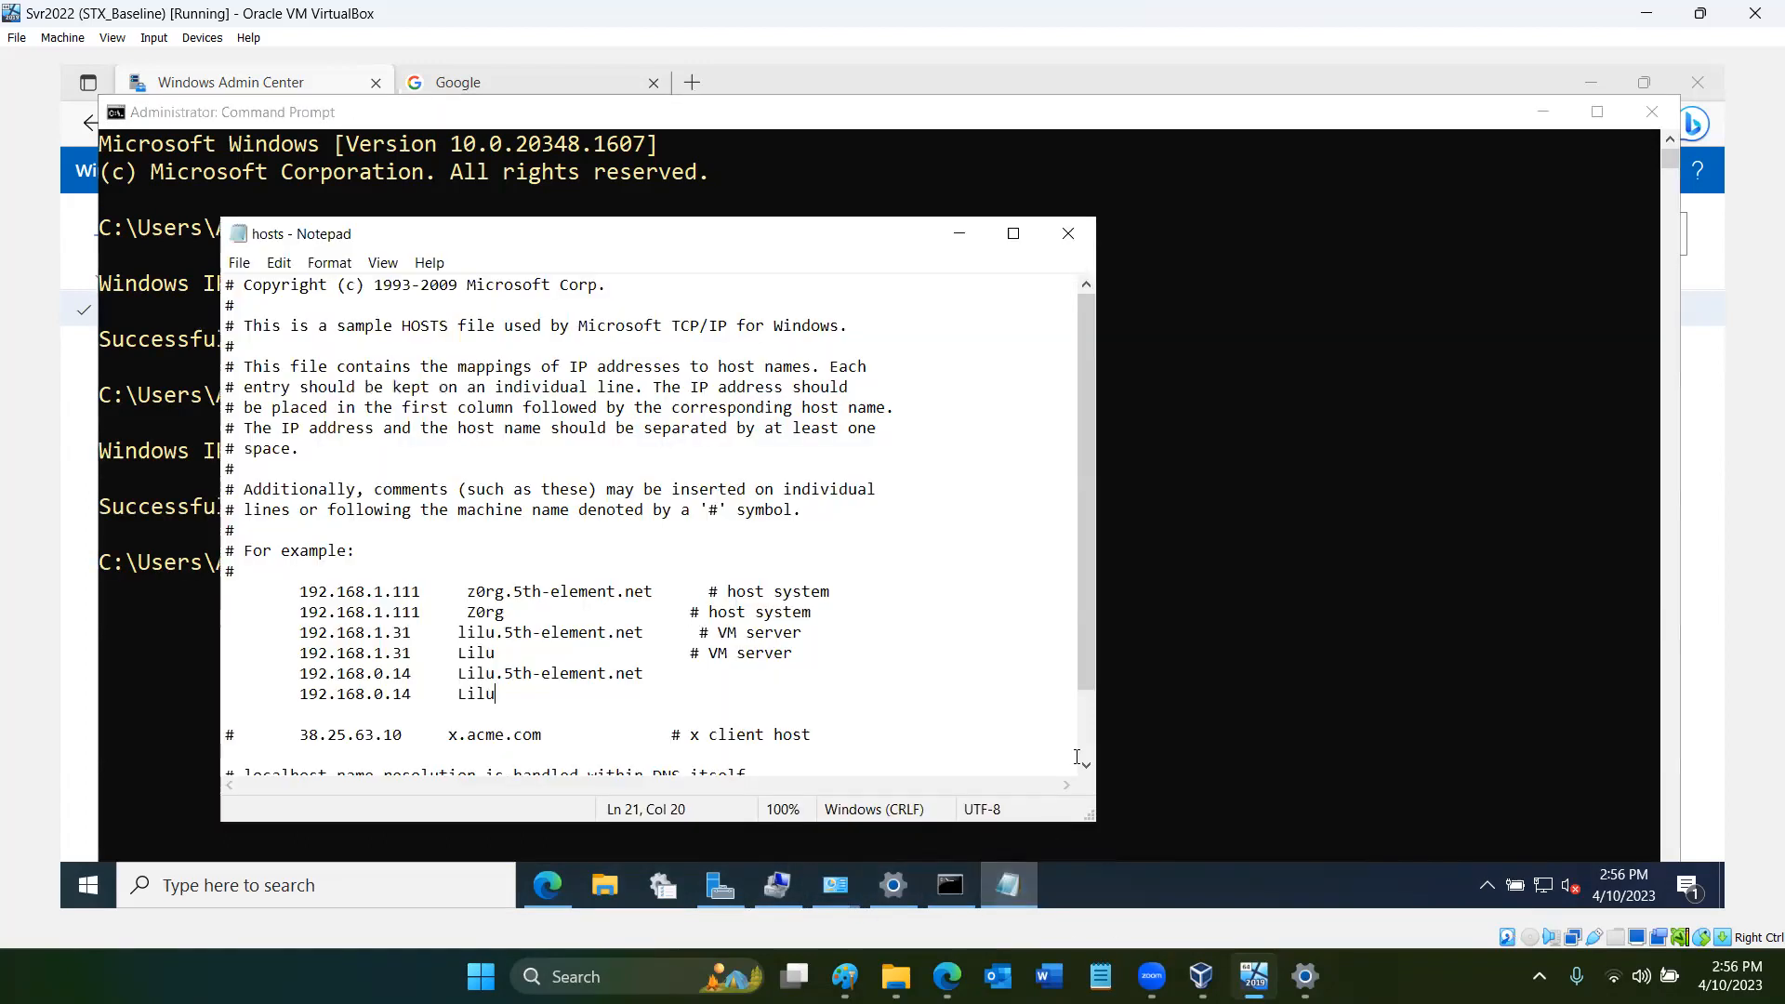
{"action": "left_click", "coordinate": [1077, 233]}
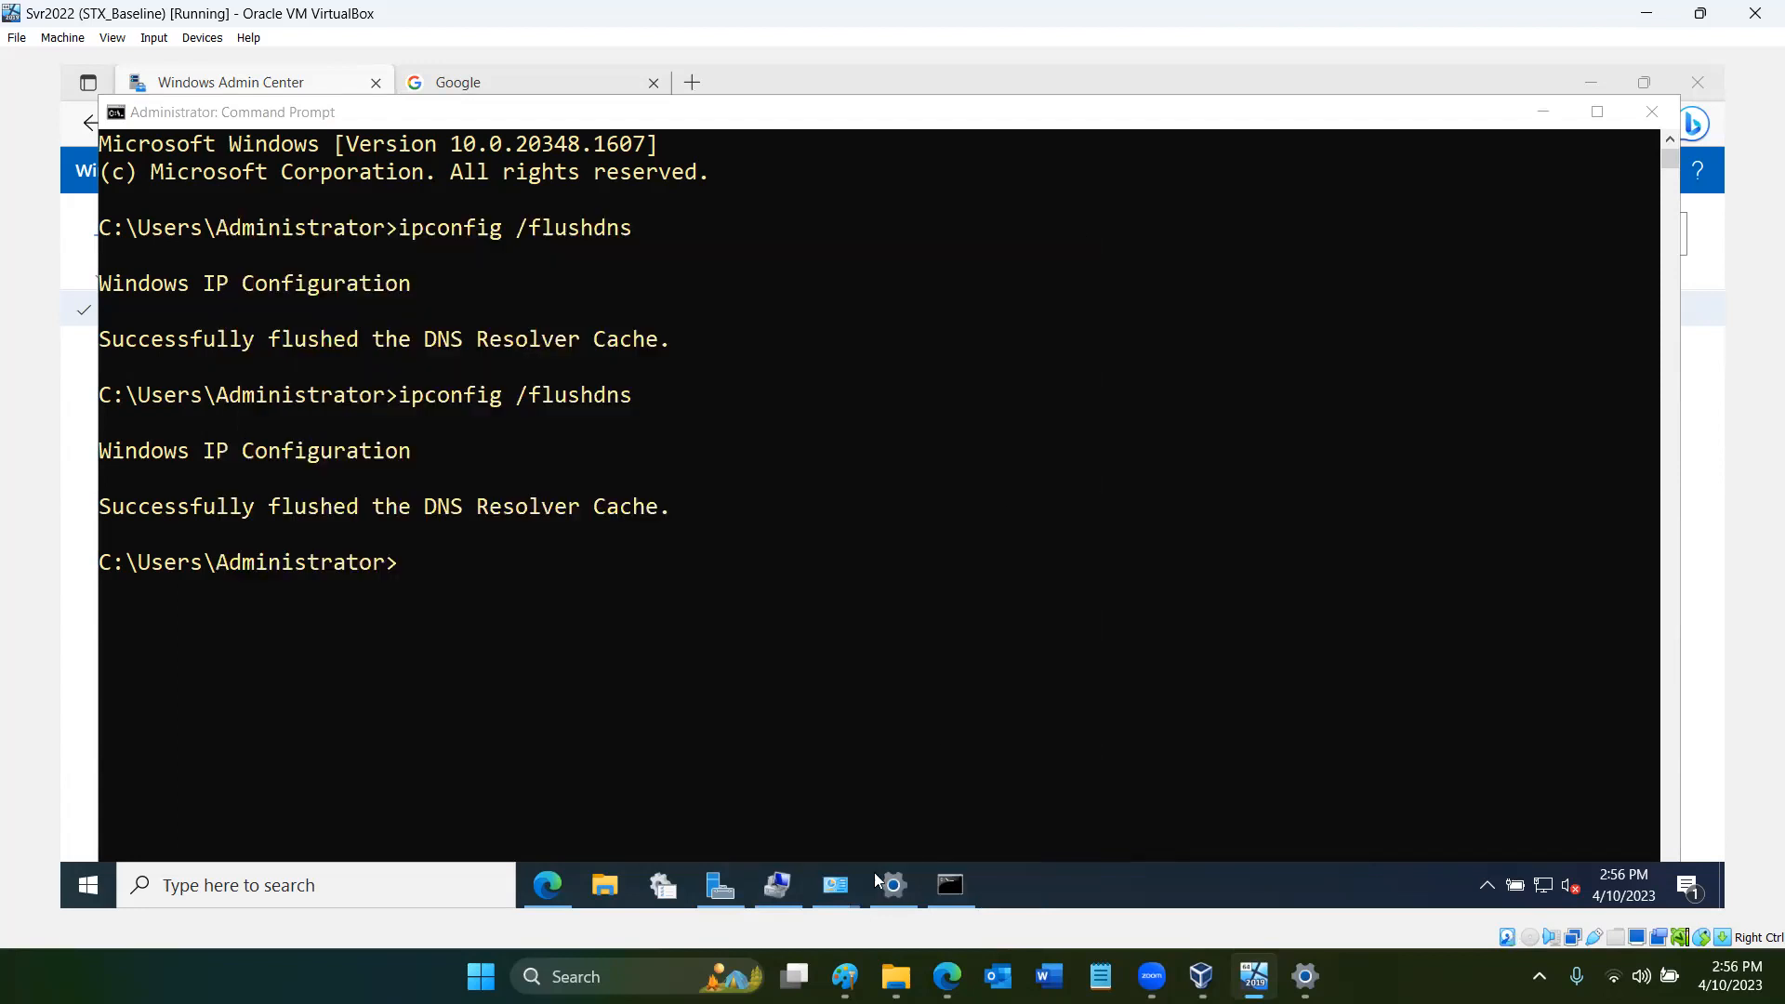
- Return to Windows Admin Center in Edge, try connecting to the selected lilu.5th-element.net gateway again, and cancel the attempt
{"action": "left_click", "coordinate": [551, 886]}
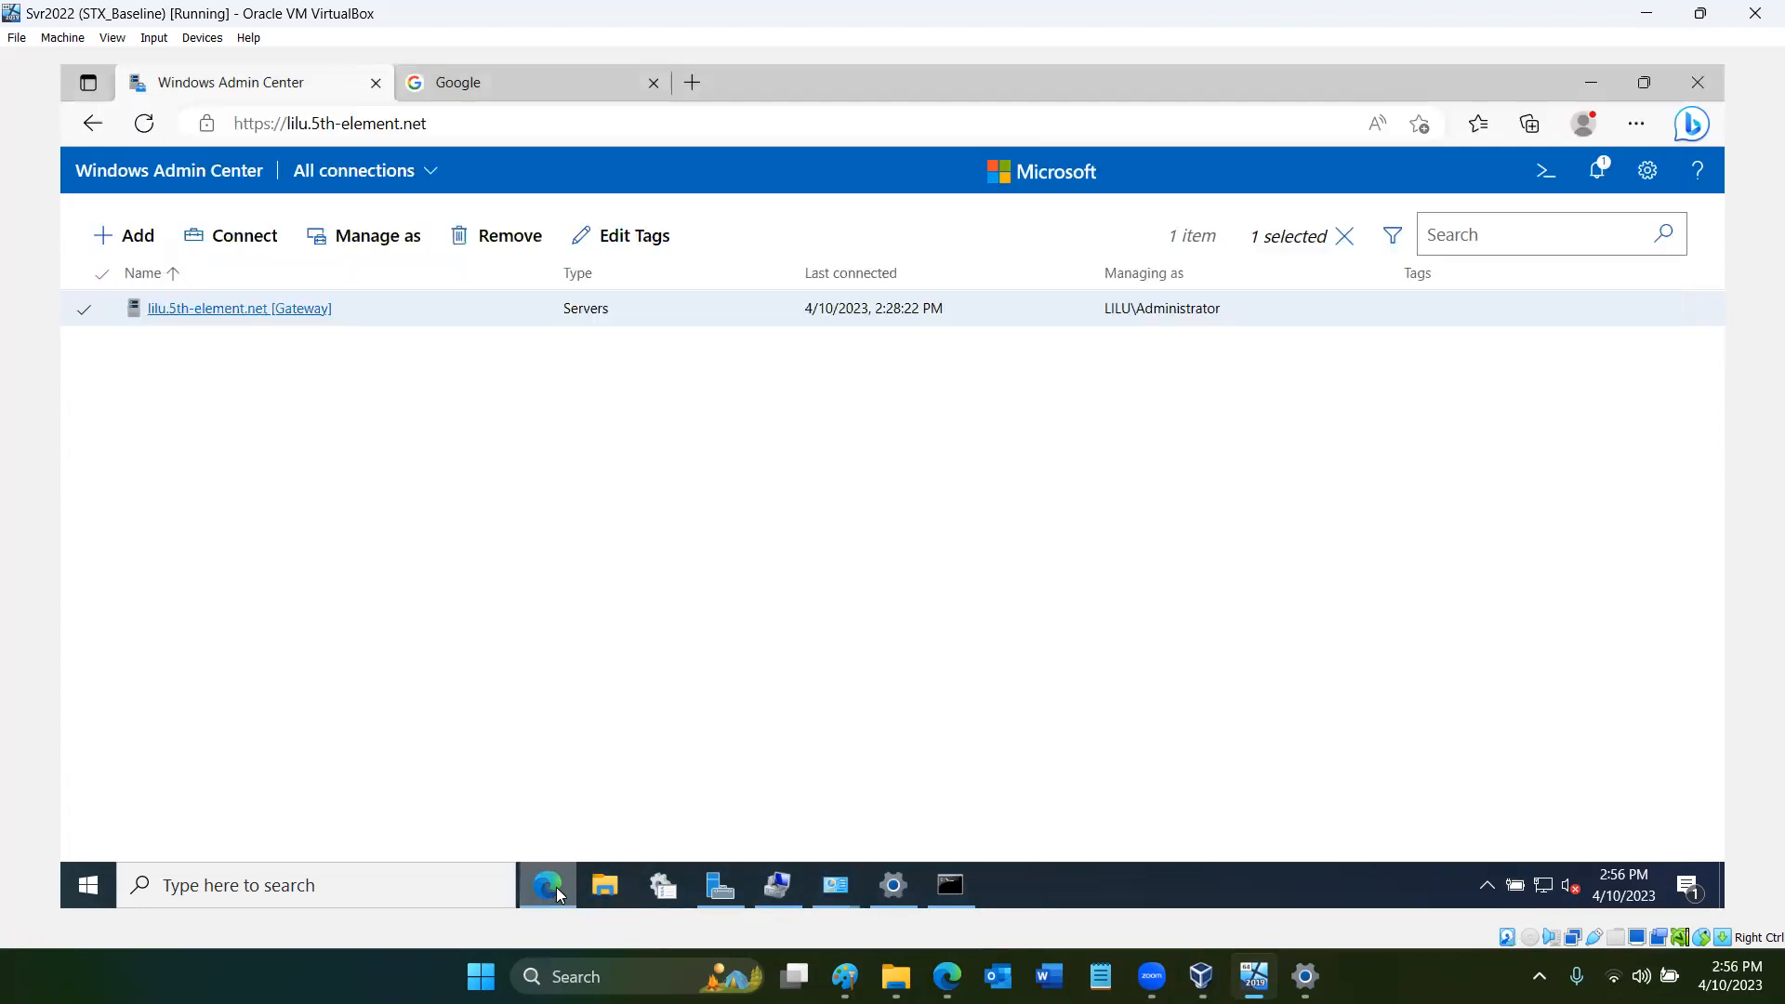
{"action": "left_click", "coordinate": [1639, 130]}
{"action": "scroll", "coordinate": [1350, 753], "scroll_direction": "down", "scroll_amount": 2}
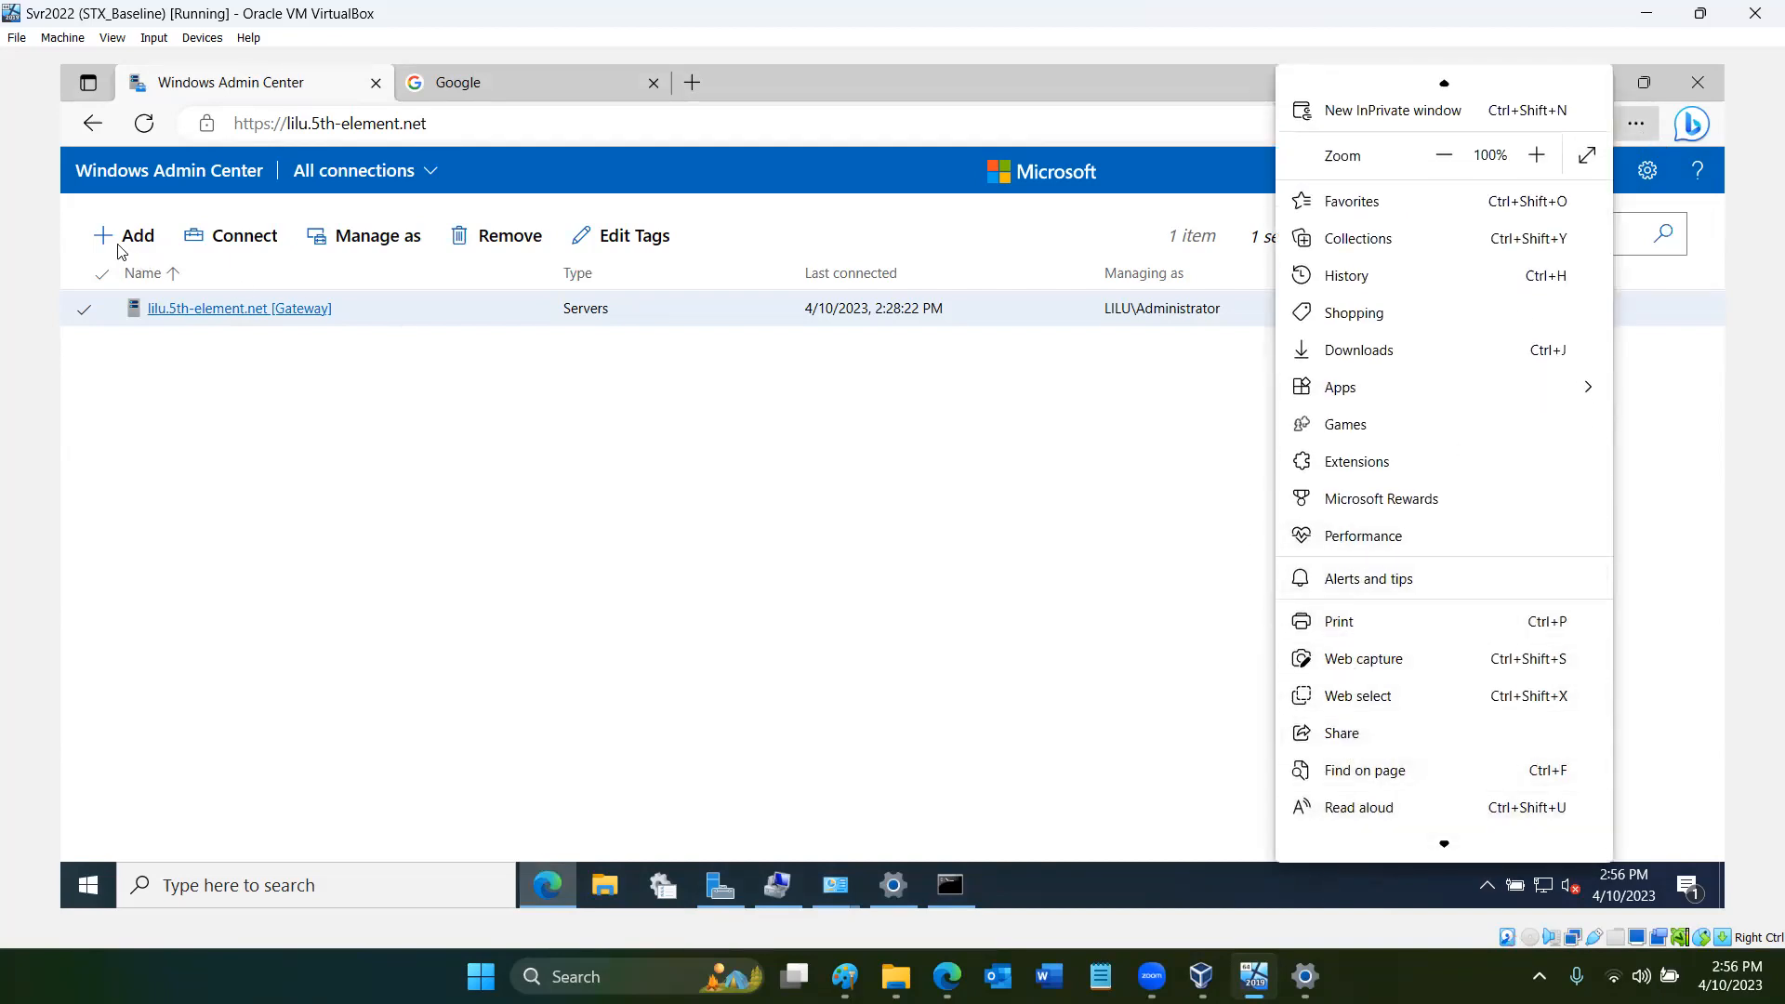
{"action": "left_click", "coordinate": [239, 237]}
{"action": "left_click", "coordinate": [239, 237]}
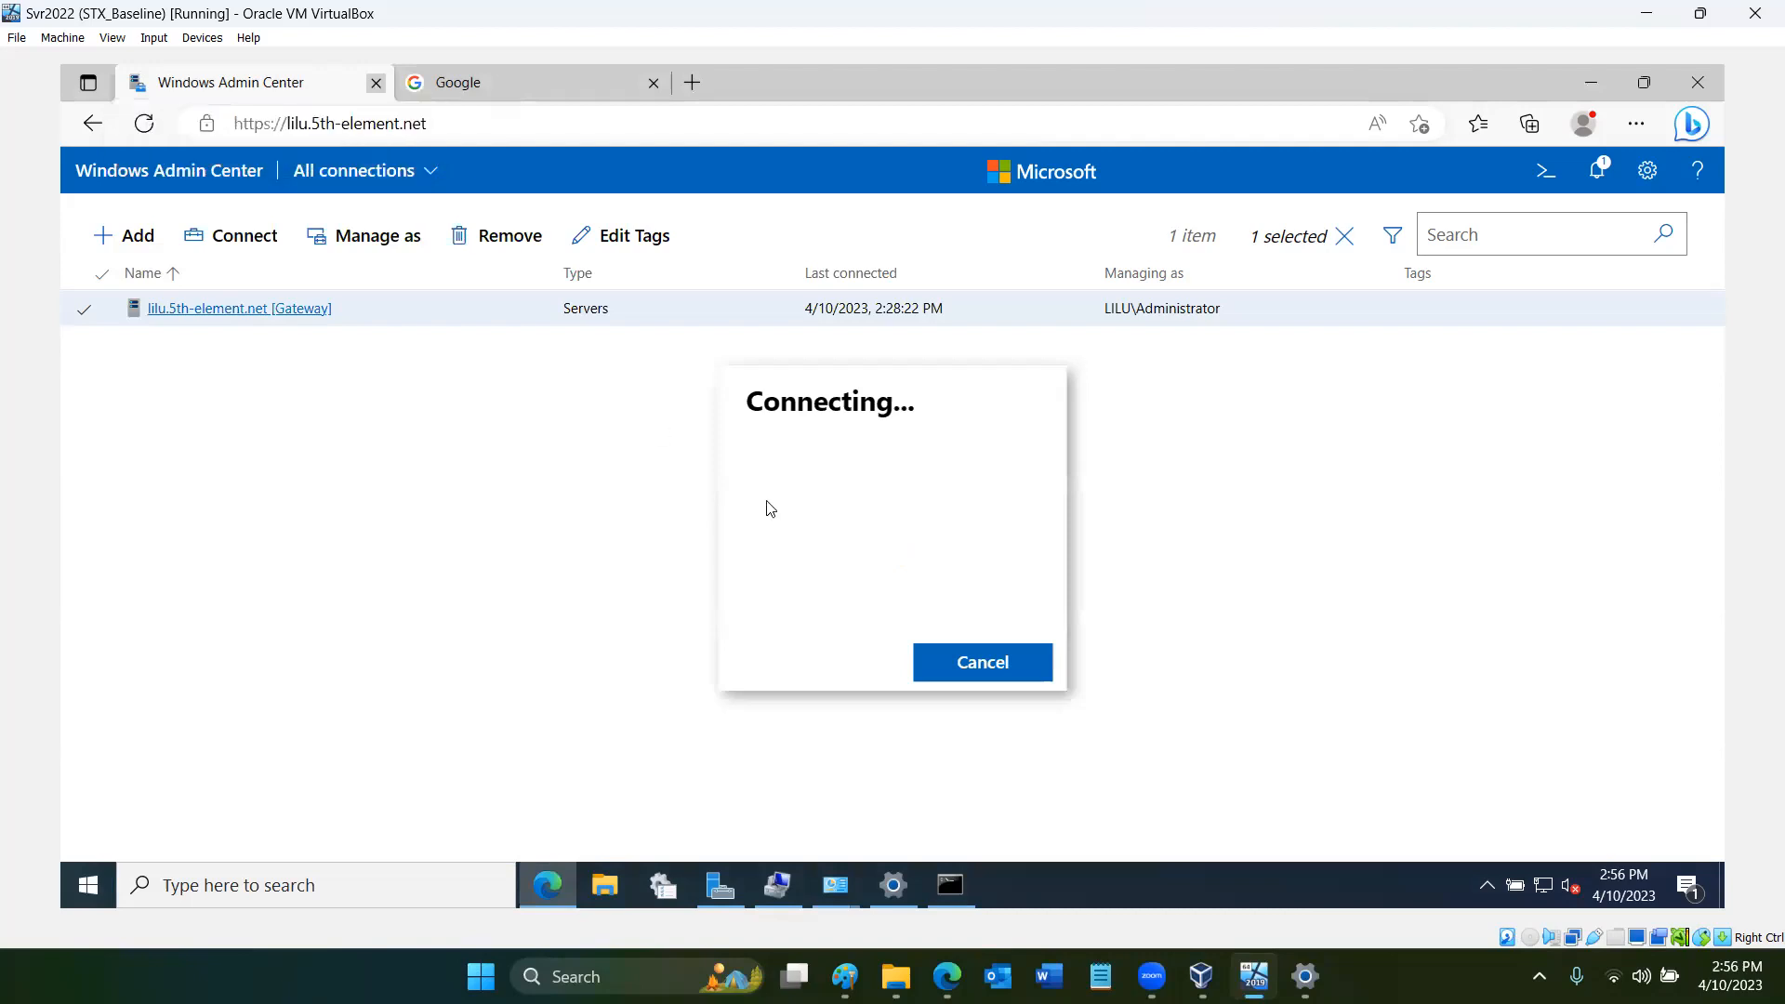
{"action": "left_click", "coordinate": [963, 666]}
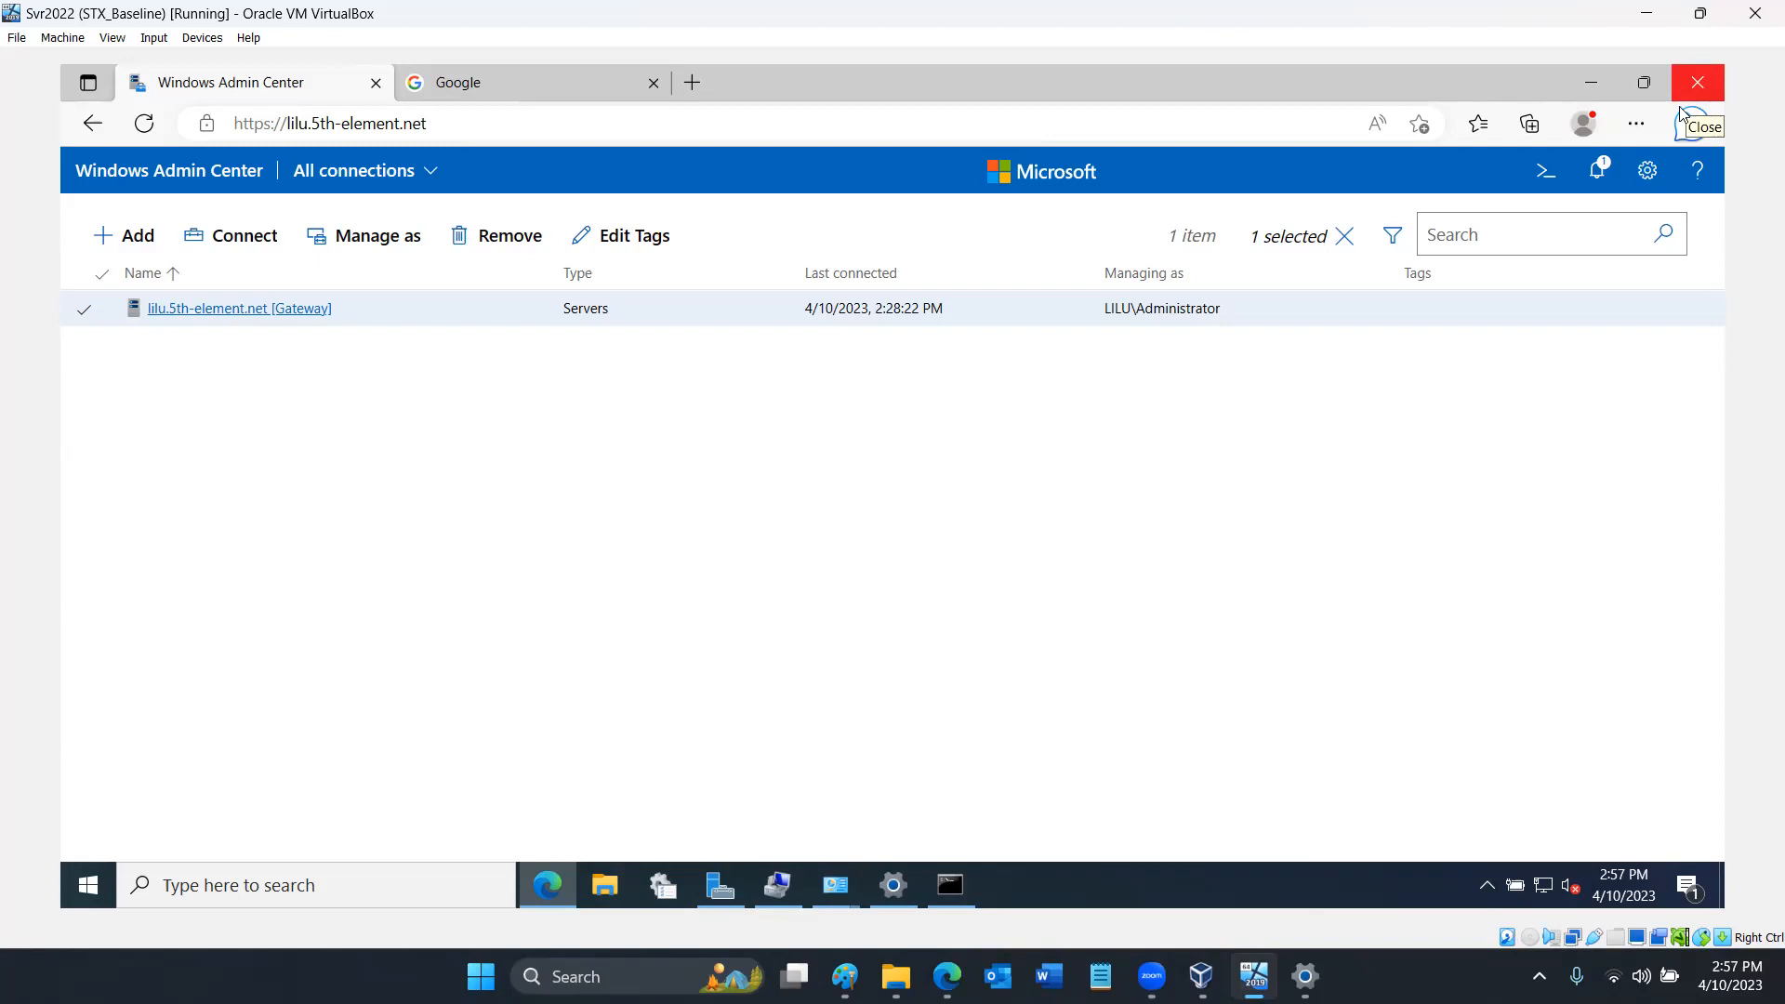
- Open Edge's settings and examine the cookies and site permissions, including the options for cookies and site data
{"action": "left_click", "coordinate": [1644, 132]}
{"action": "scroll", "coordinate": [1478, 715], "scroll_direction": "down", "scroll_amount": 3}
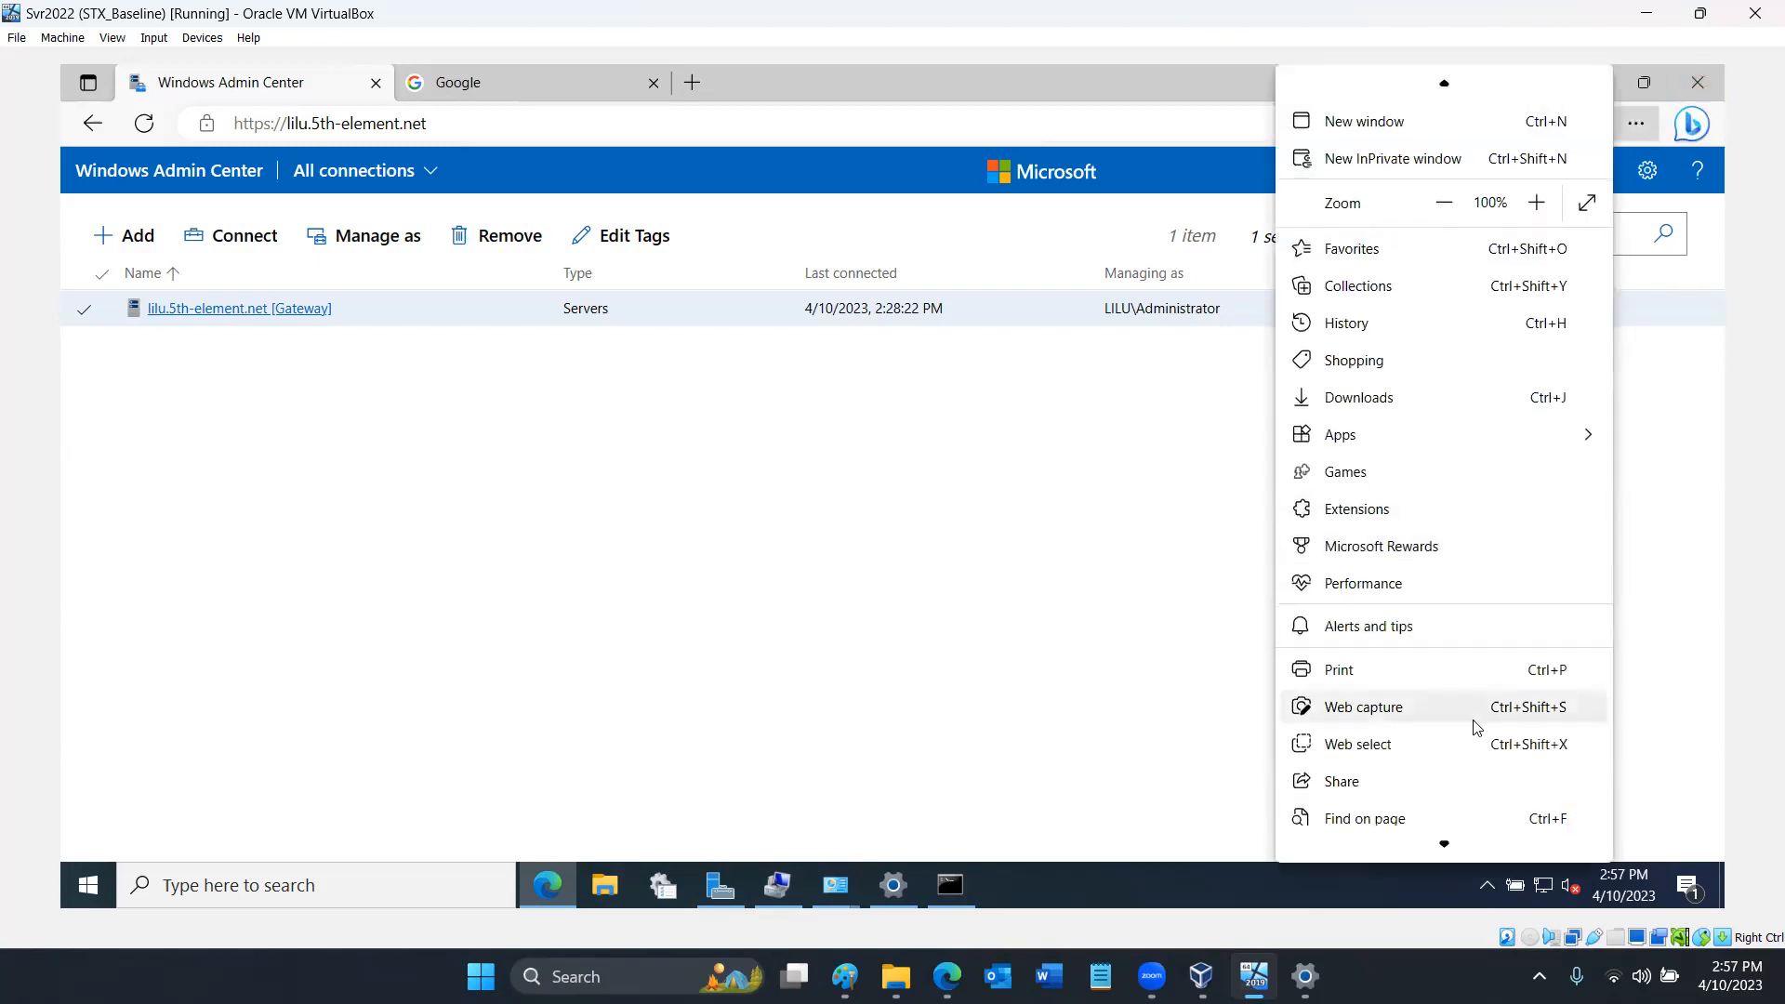
{"action": "left_click", "coordinate": [1360, 772]}
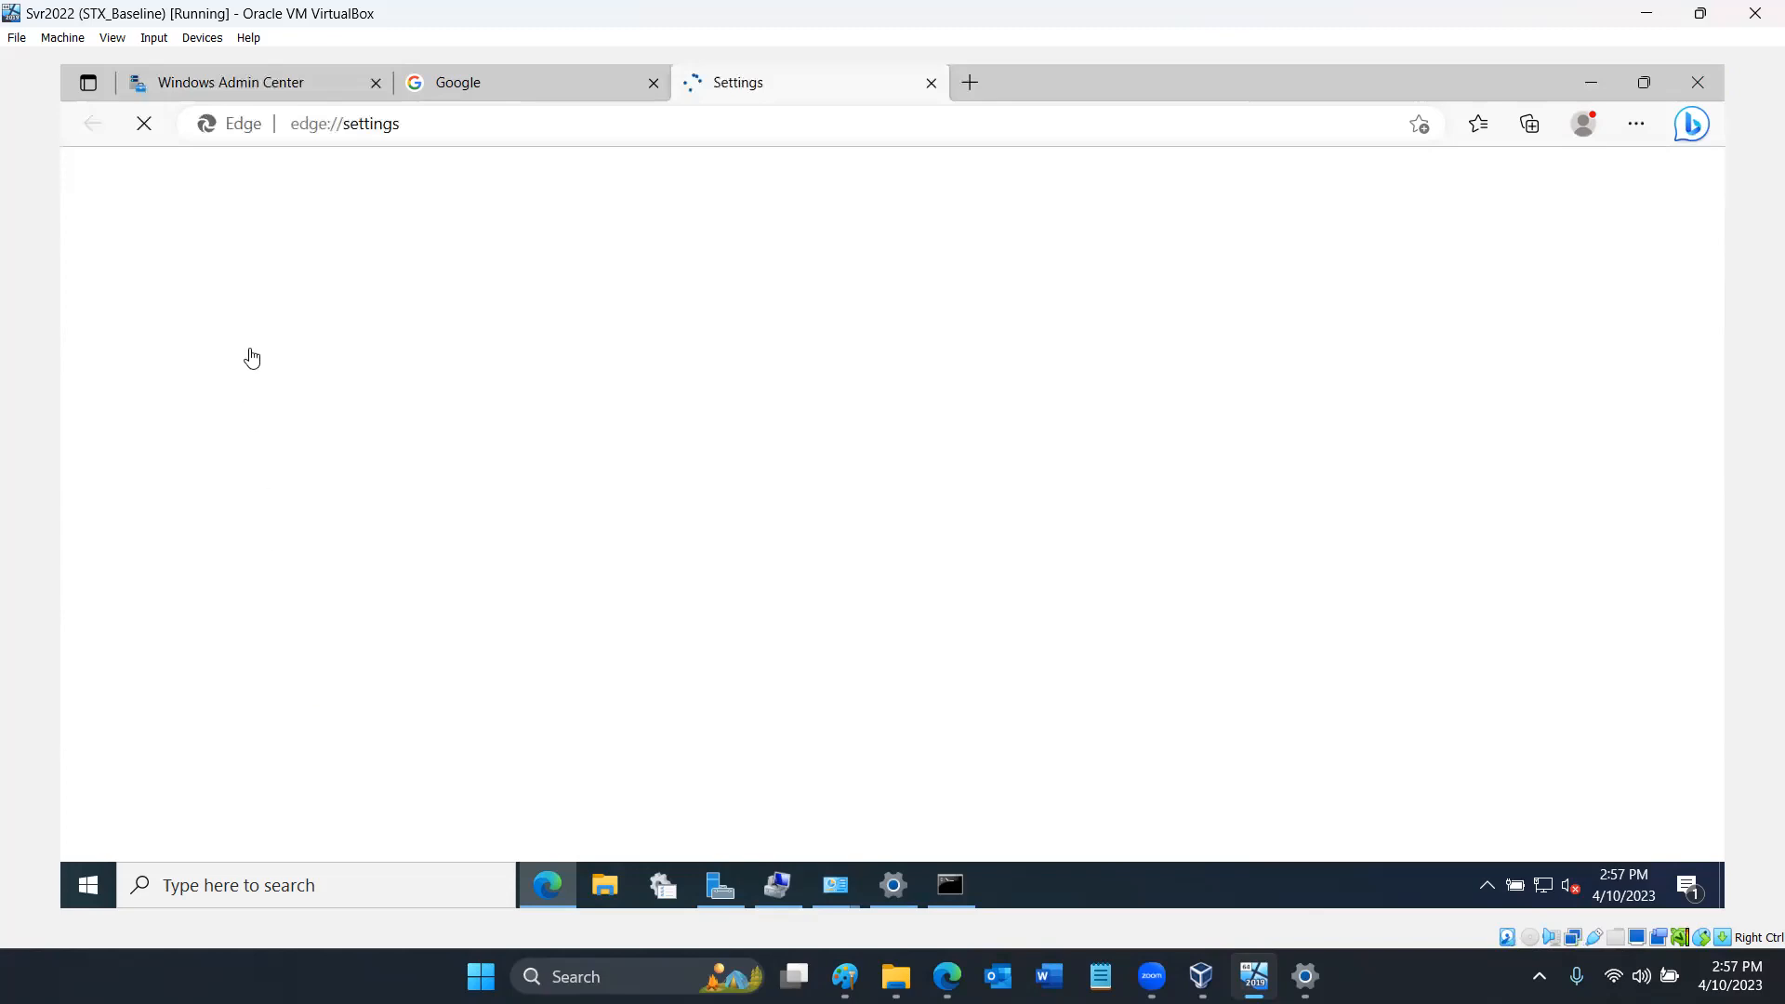
{"action": "left_click", "coordinate": [259, 545]}
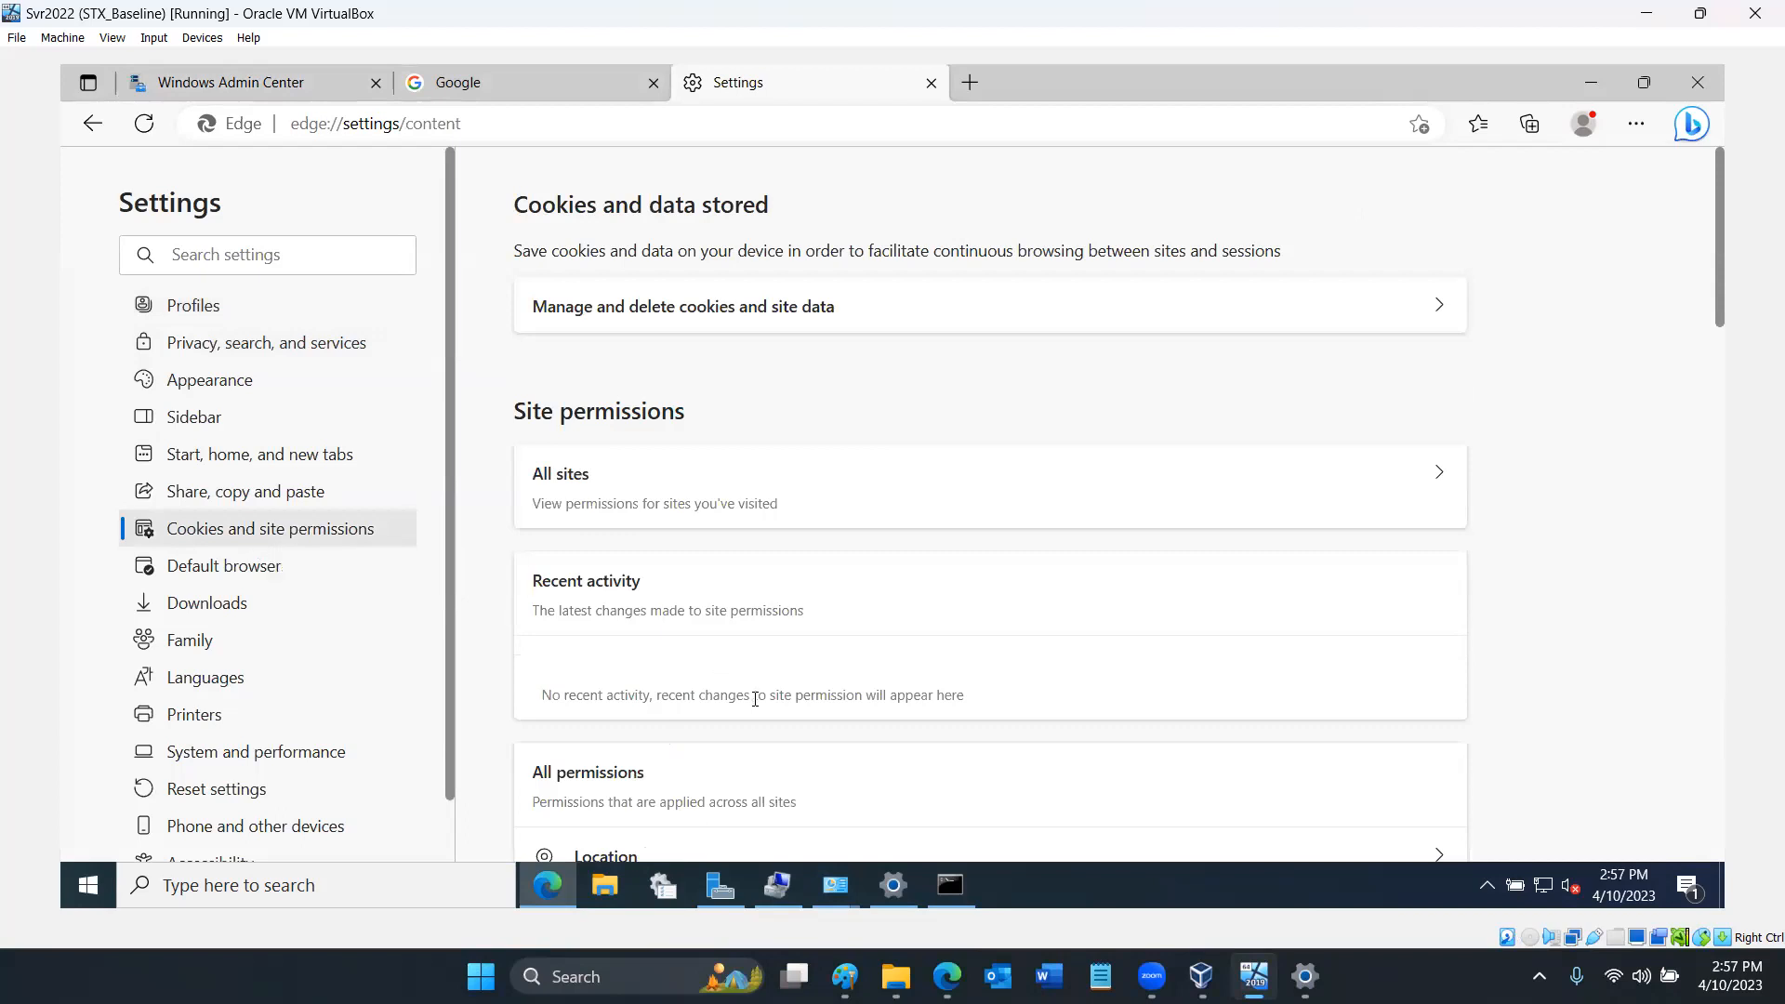
{"action": "scroll", "coordinate": [756, 714], "scroll_direction": "down", "scroll_amount": 6}
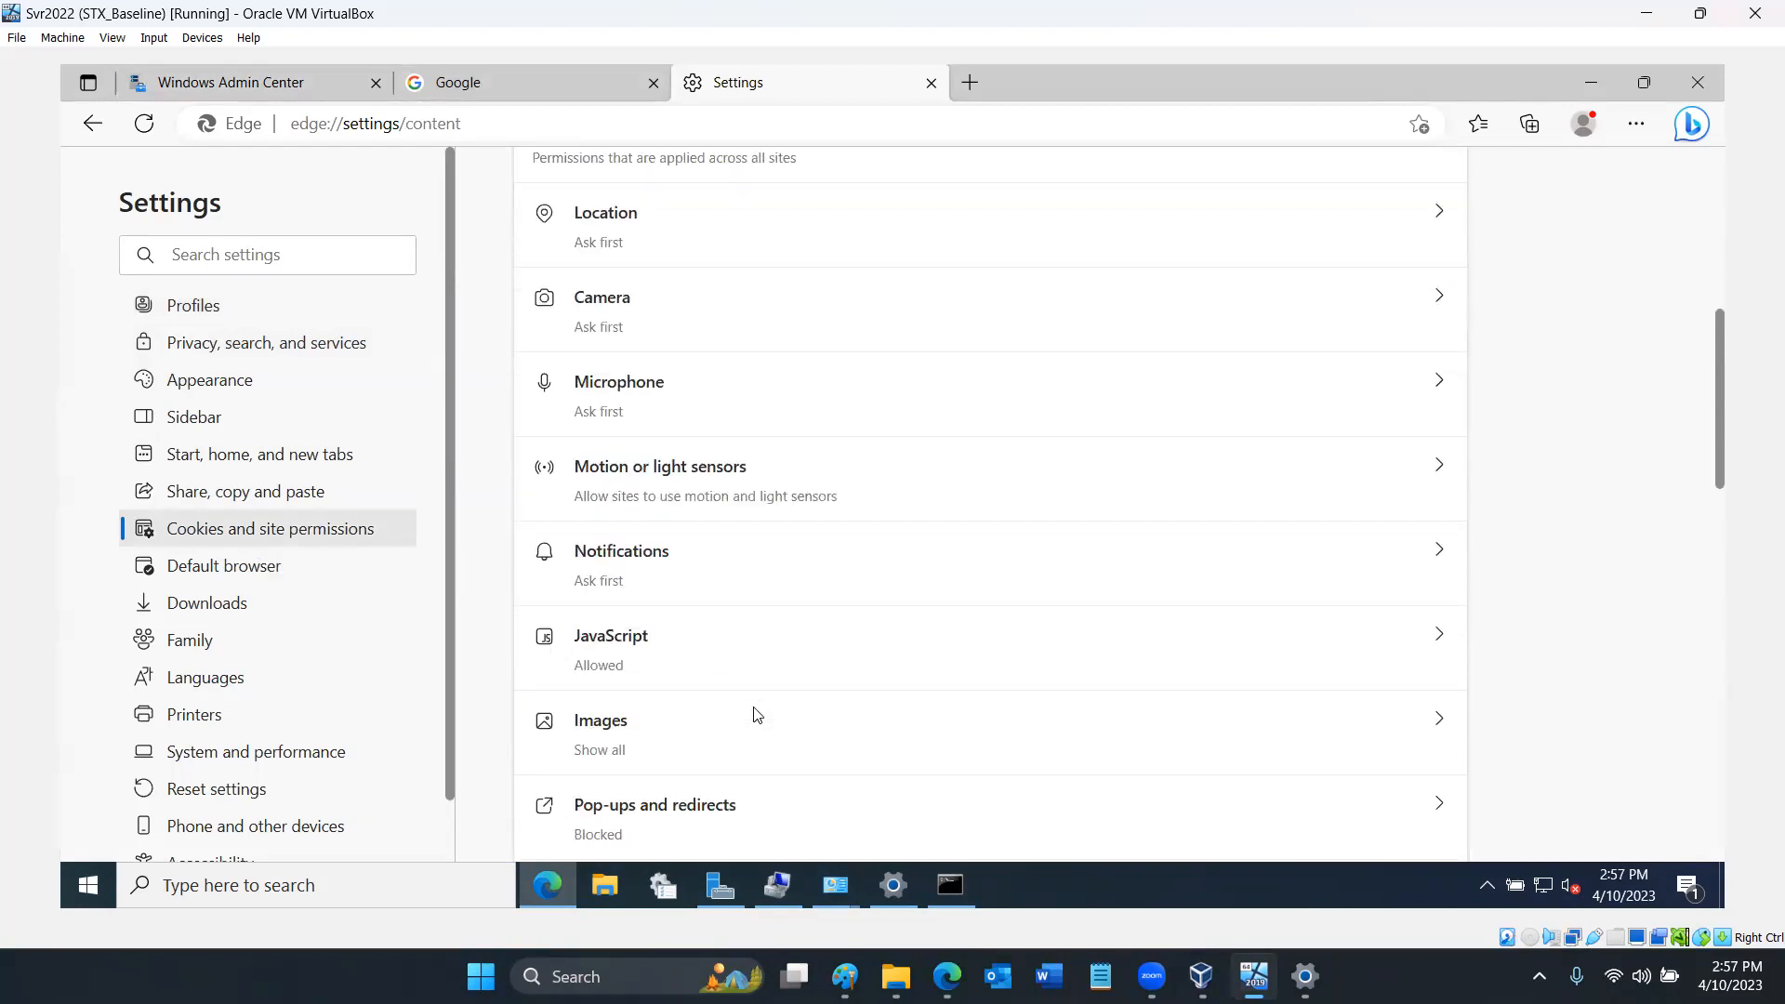
{"action": "scroll", "coordinate": [757, 714], "scroll_direction": "up", "scroll_amount": 6}
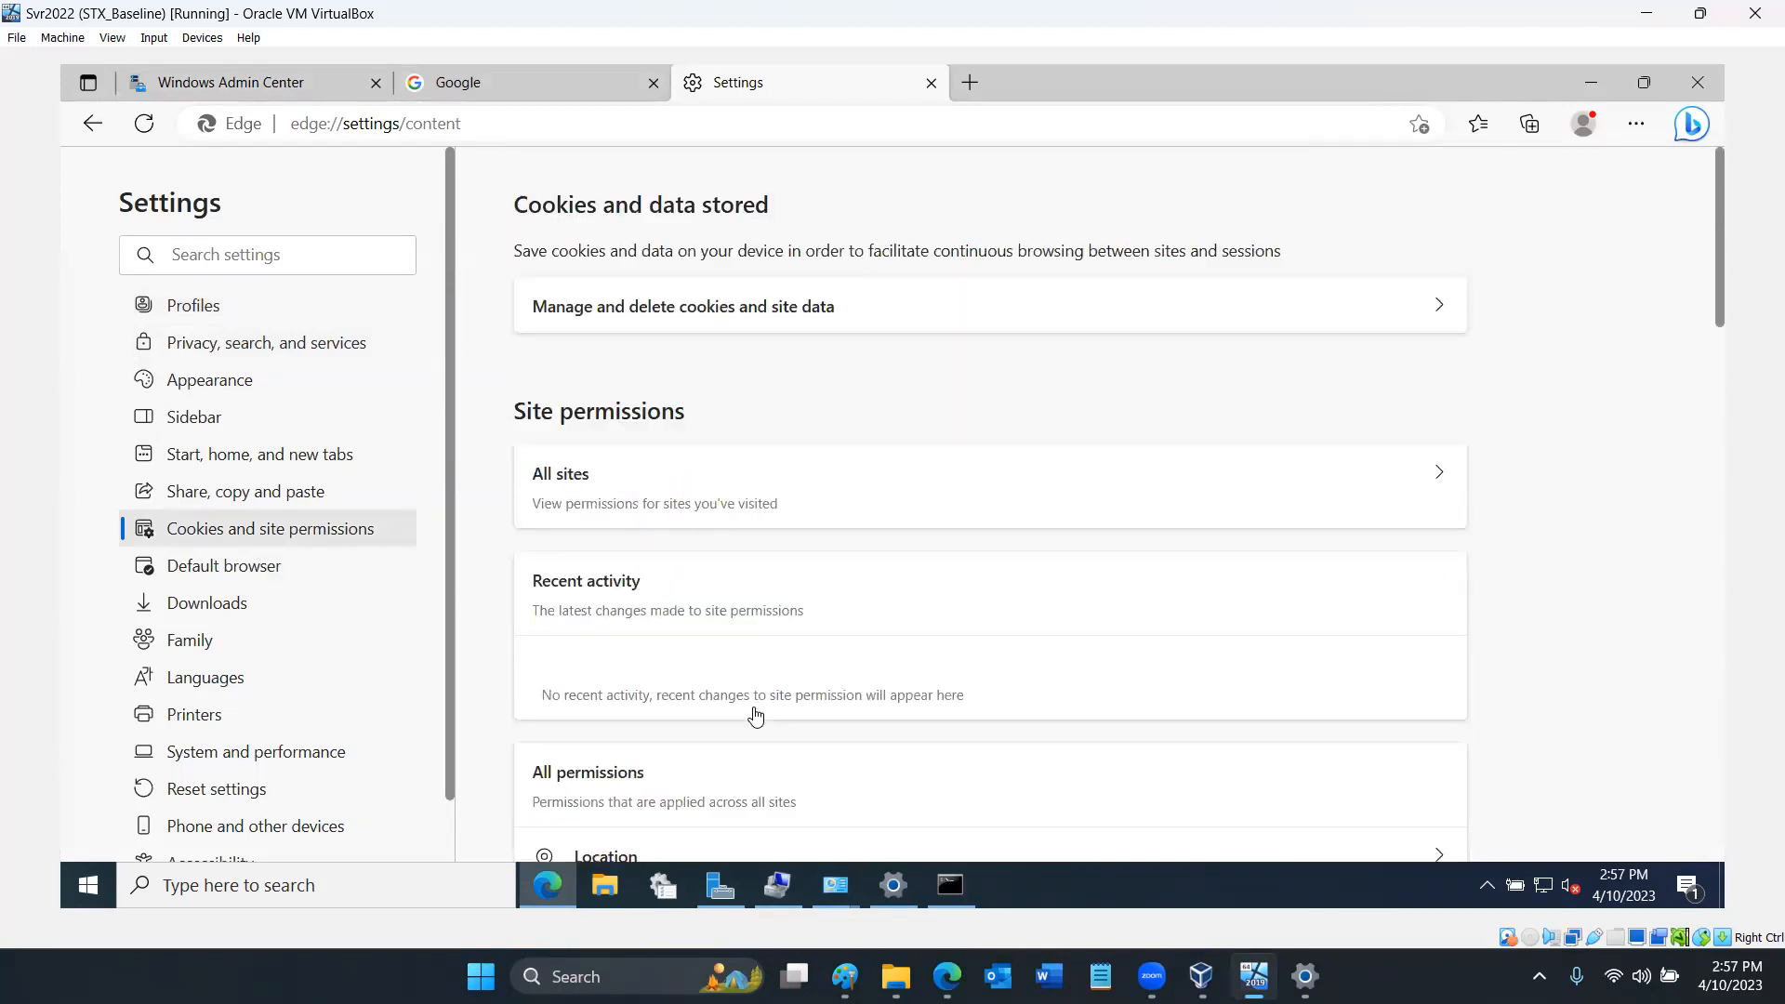
{"action": "left_click", "coordinate": [778, 307]}
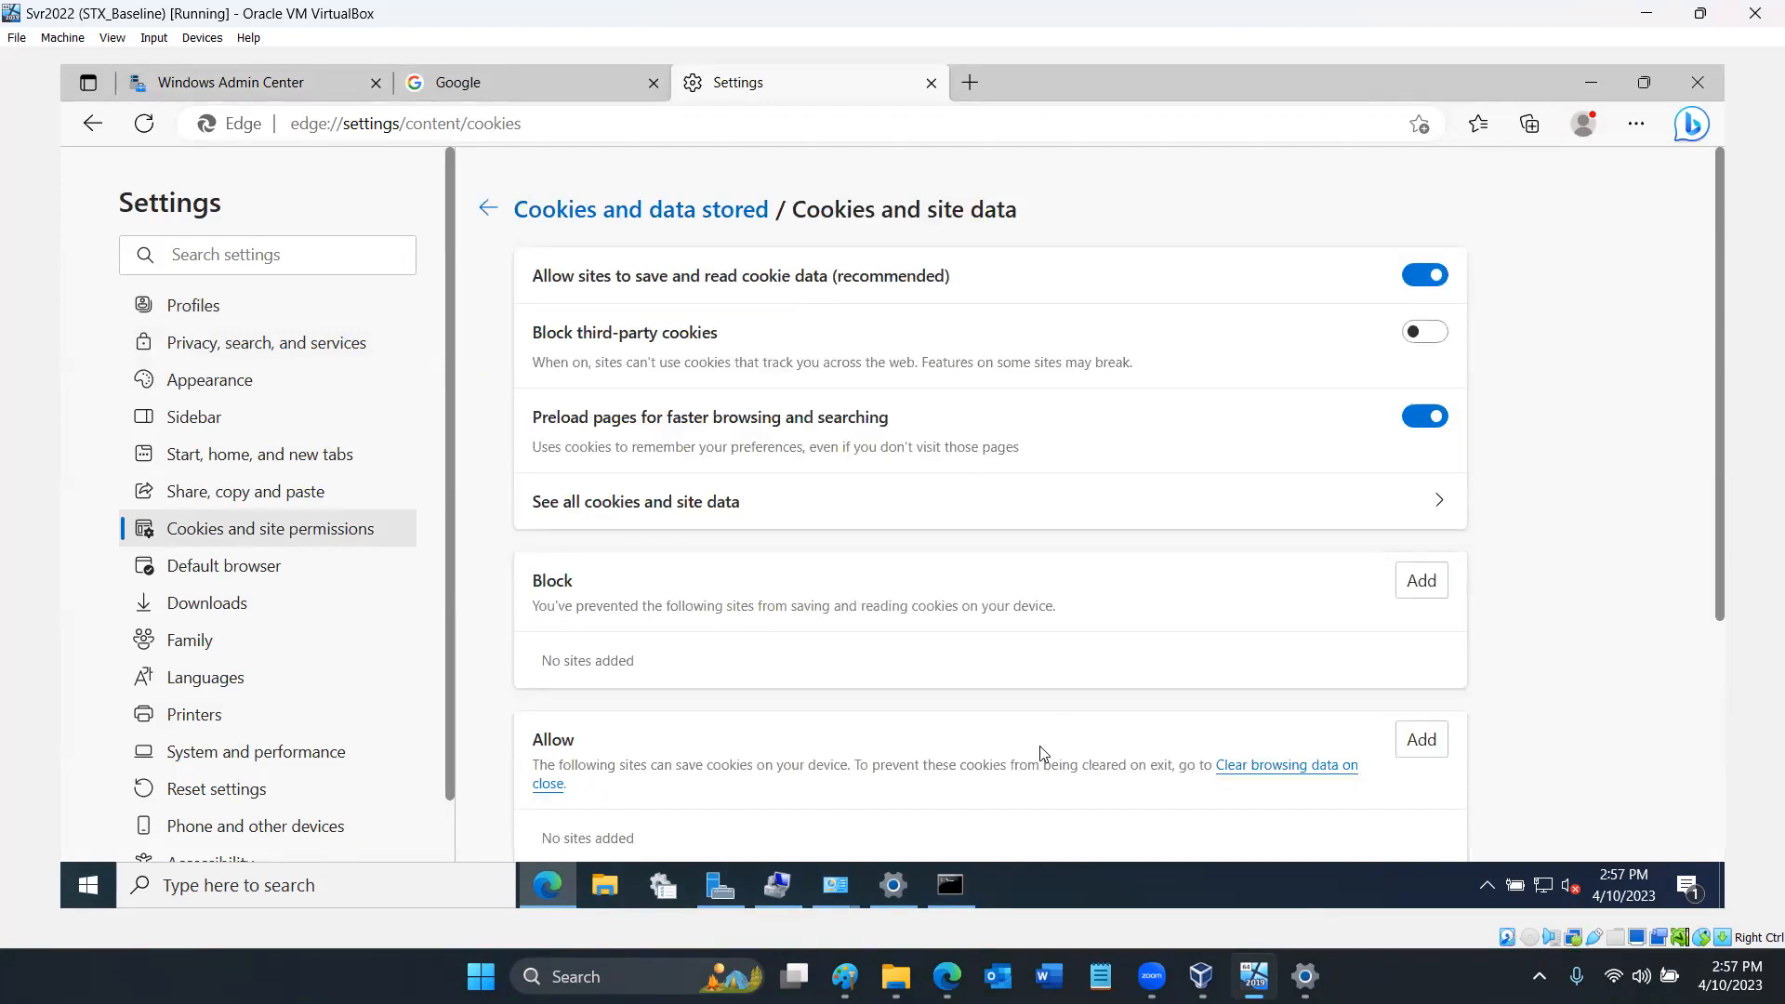
{"action": "scroll", "coordinate": [1043, 753], "scroll_direction": "down", "scroll_amount": 4}
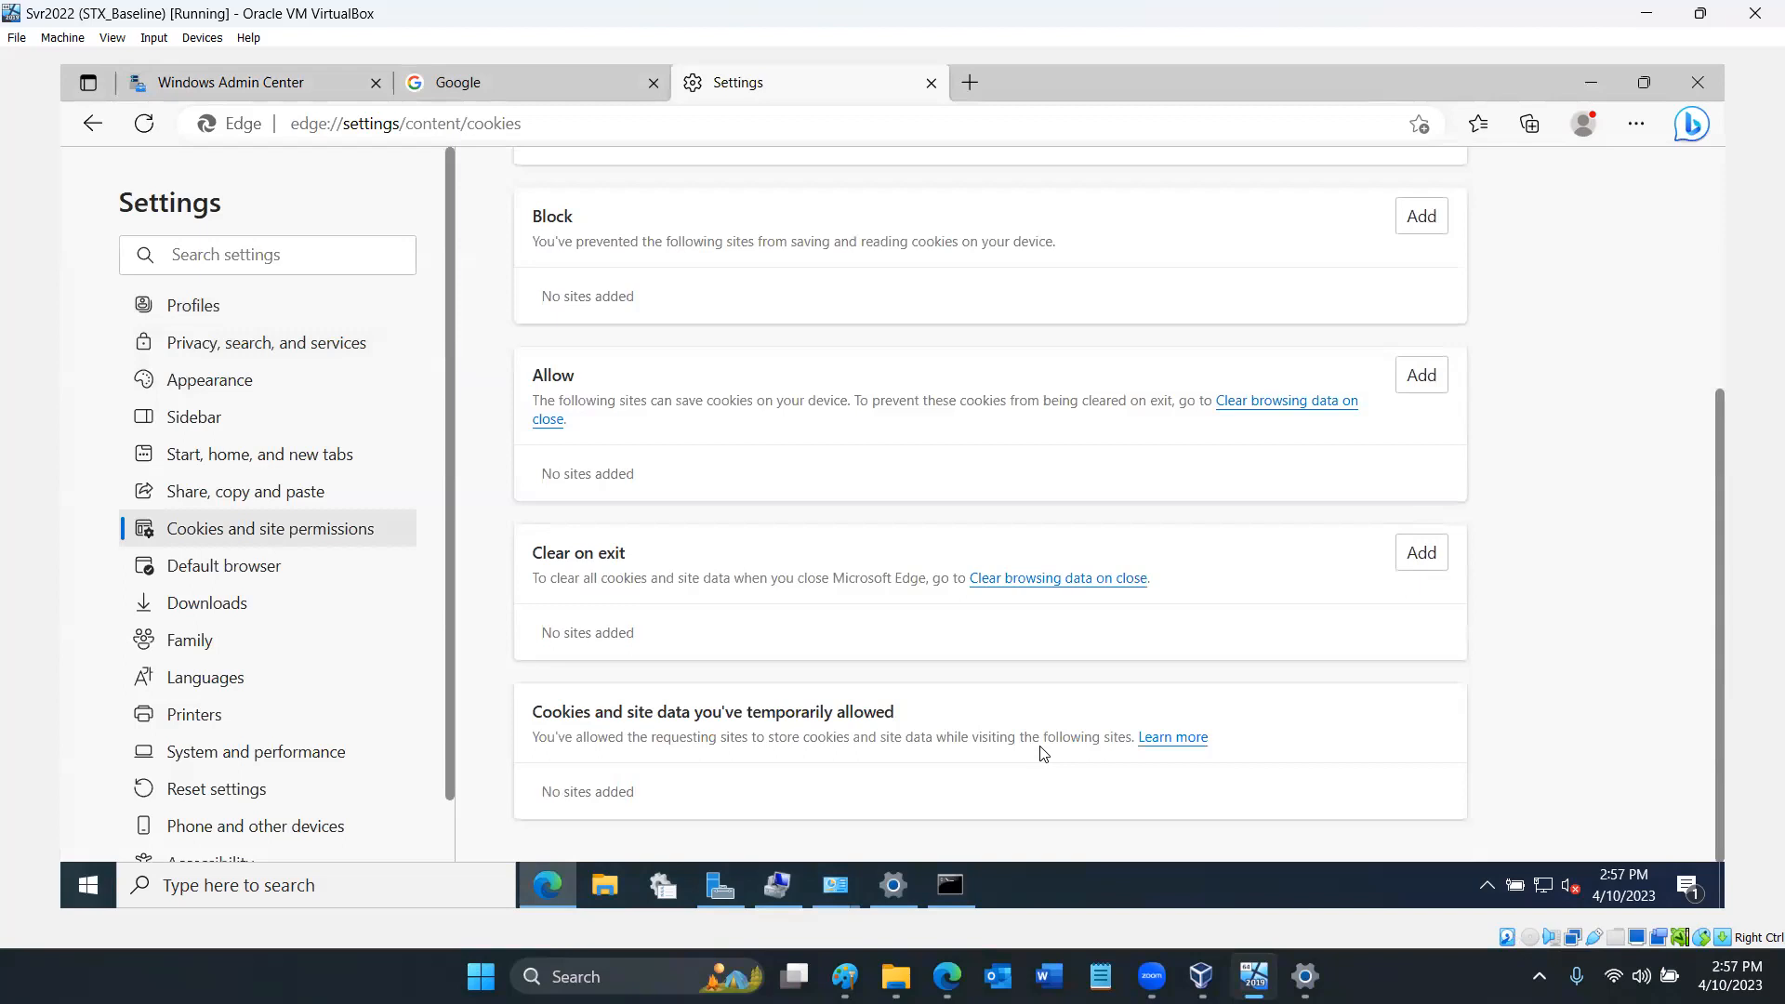
{"action": "scroll", "coordinate": [1043, 753], "scroll_direction": "up", "scroll_amount": 4}
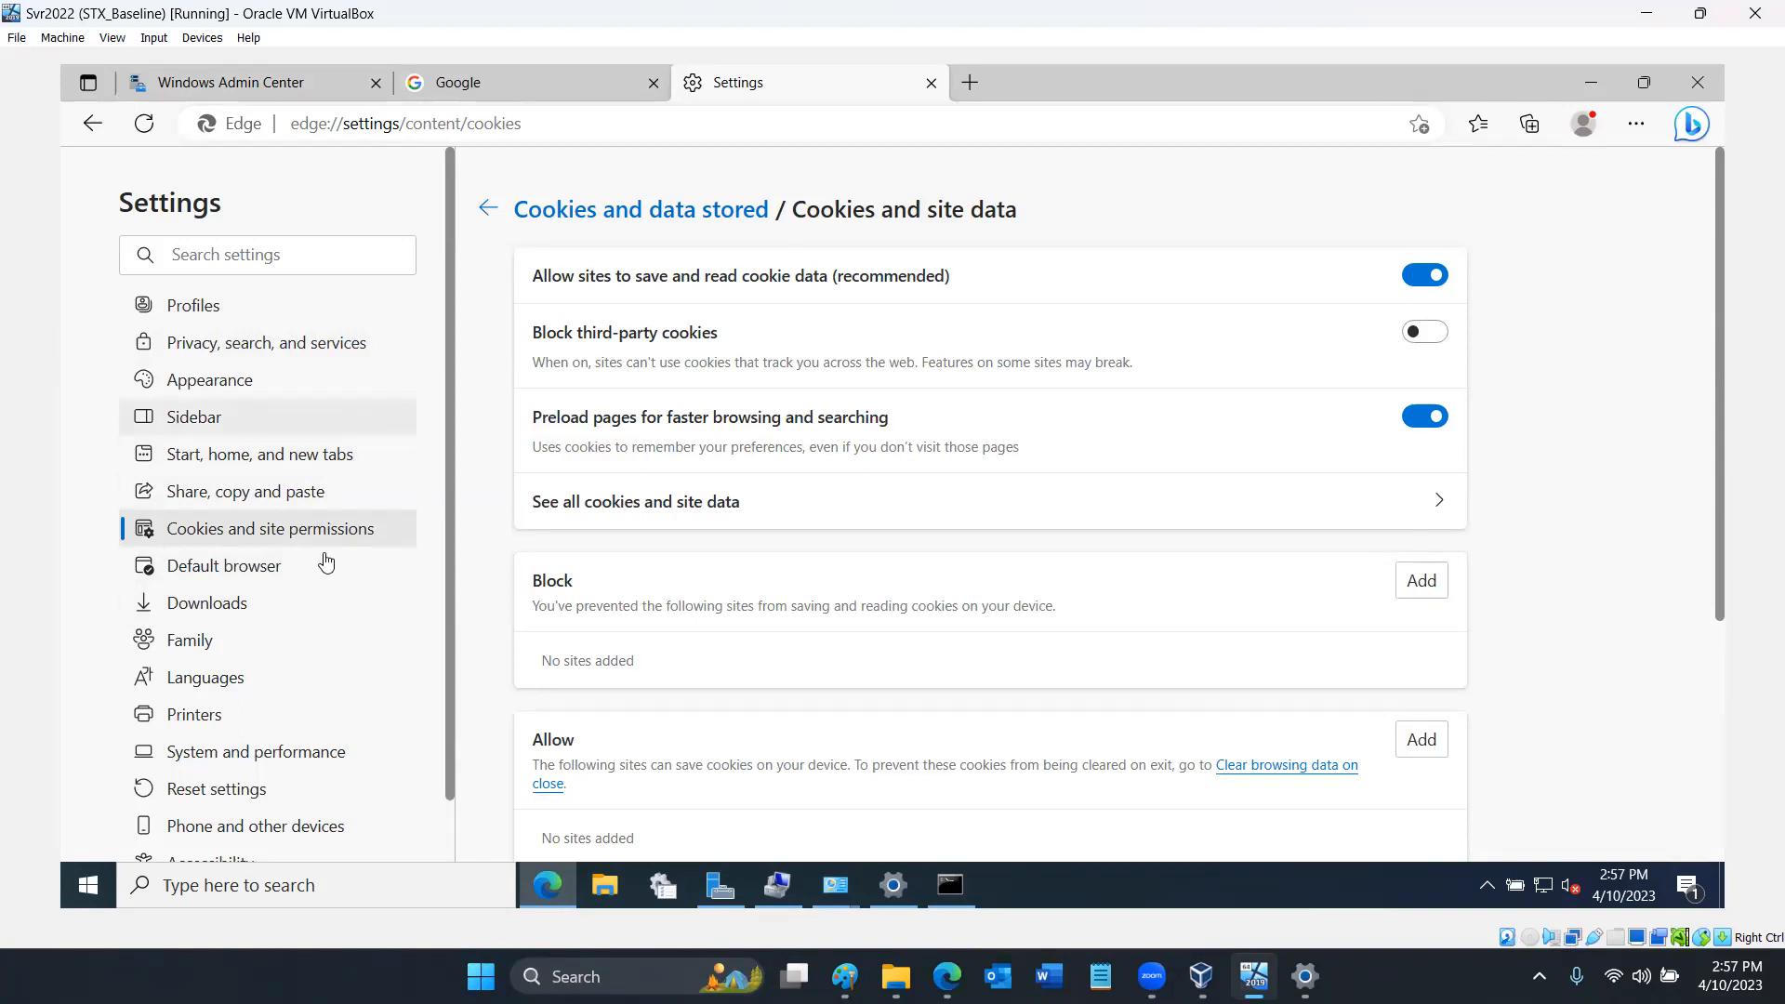
{"action": "scroll", "coordinate": [309, 604], "scroll_direction": "down", "scroll_amount": 1}
{"action": "scroll", "coordinate": [309, 605], "scroll_direction": "up", "scroll_amount": 1}
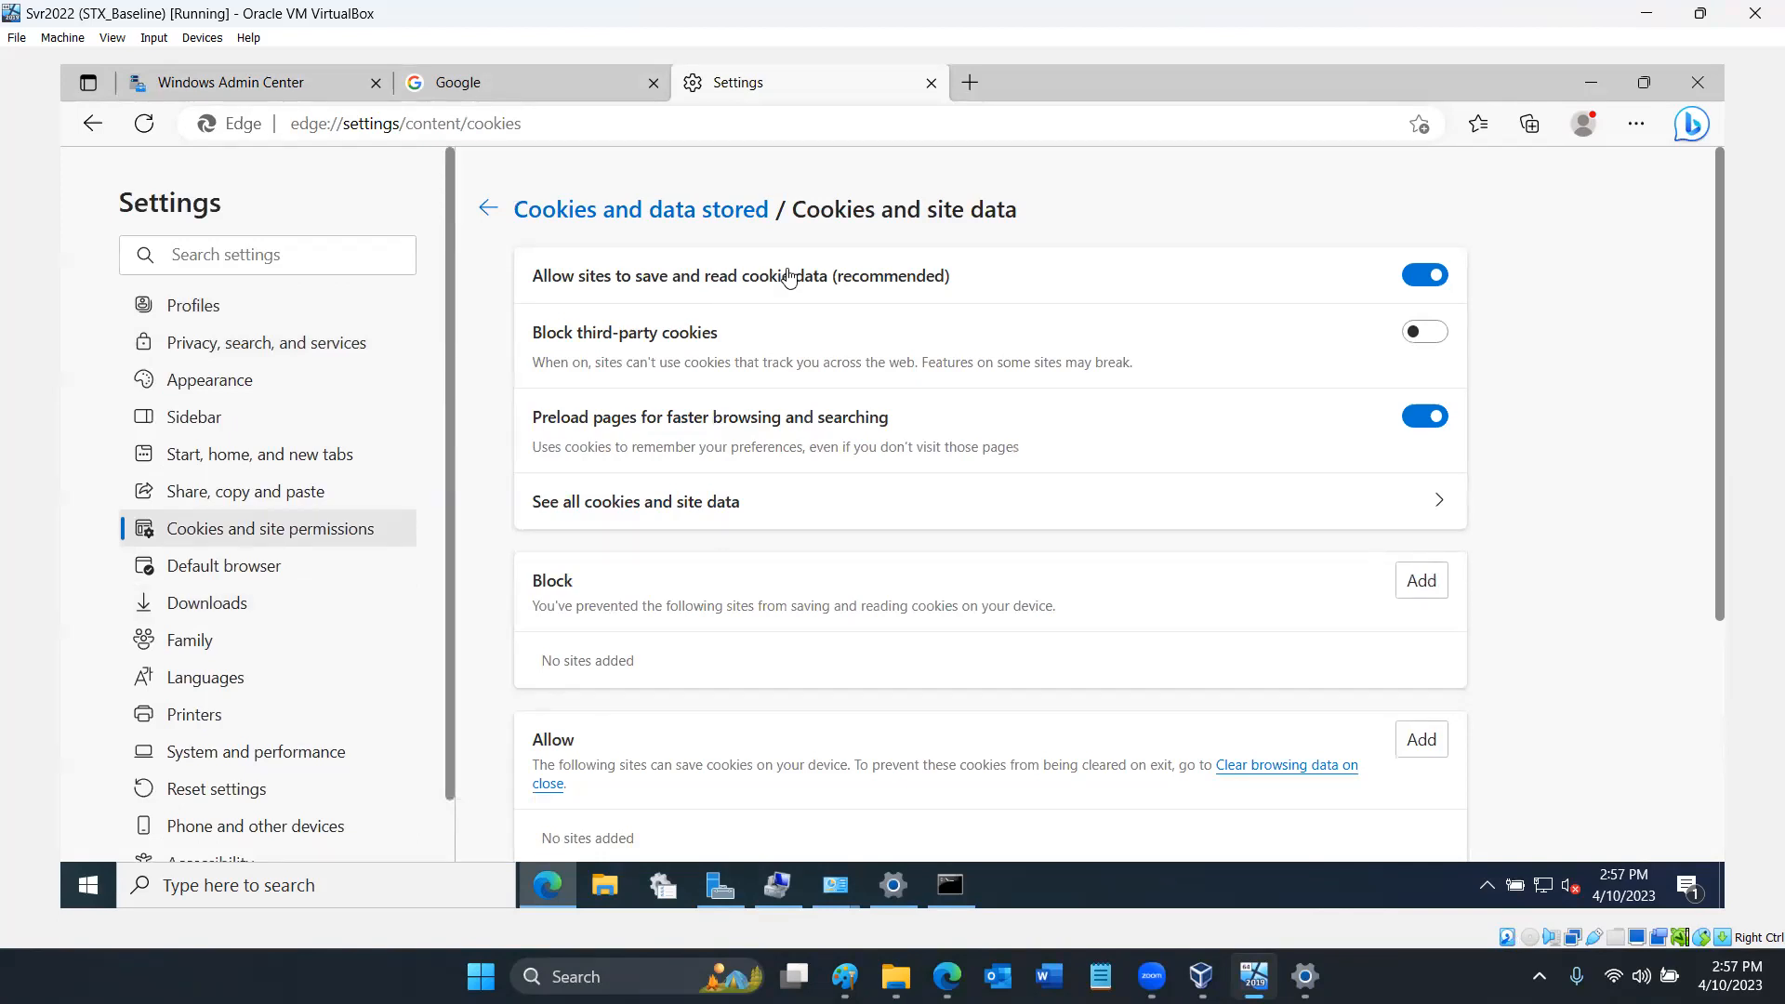
{"action": "scroll", "coordinate": [904, 673], "scroll_direction": "down", "scroll_amount": 2}
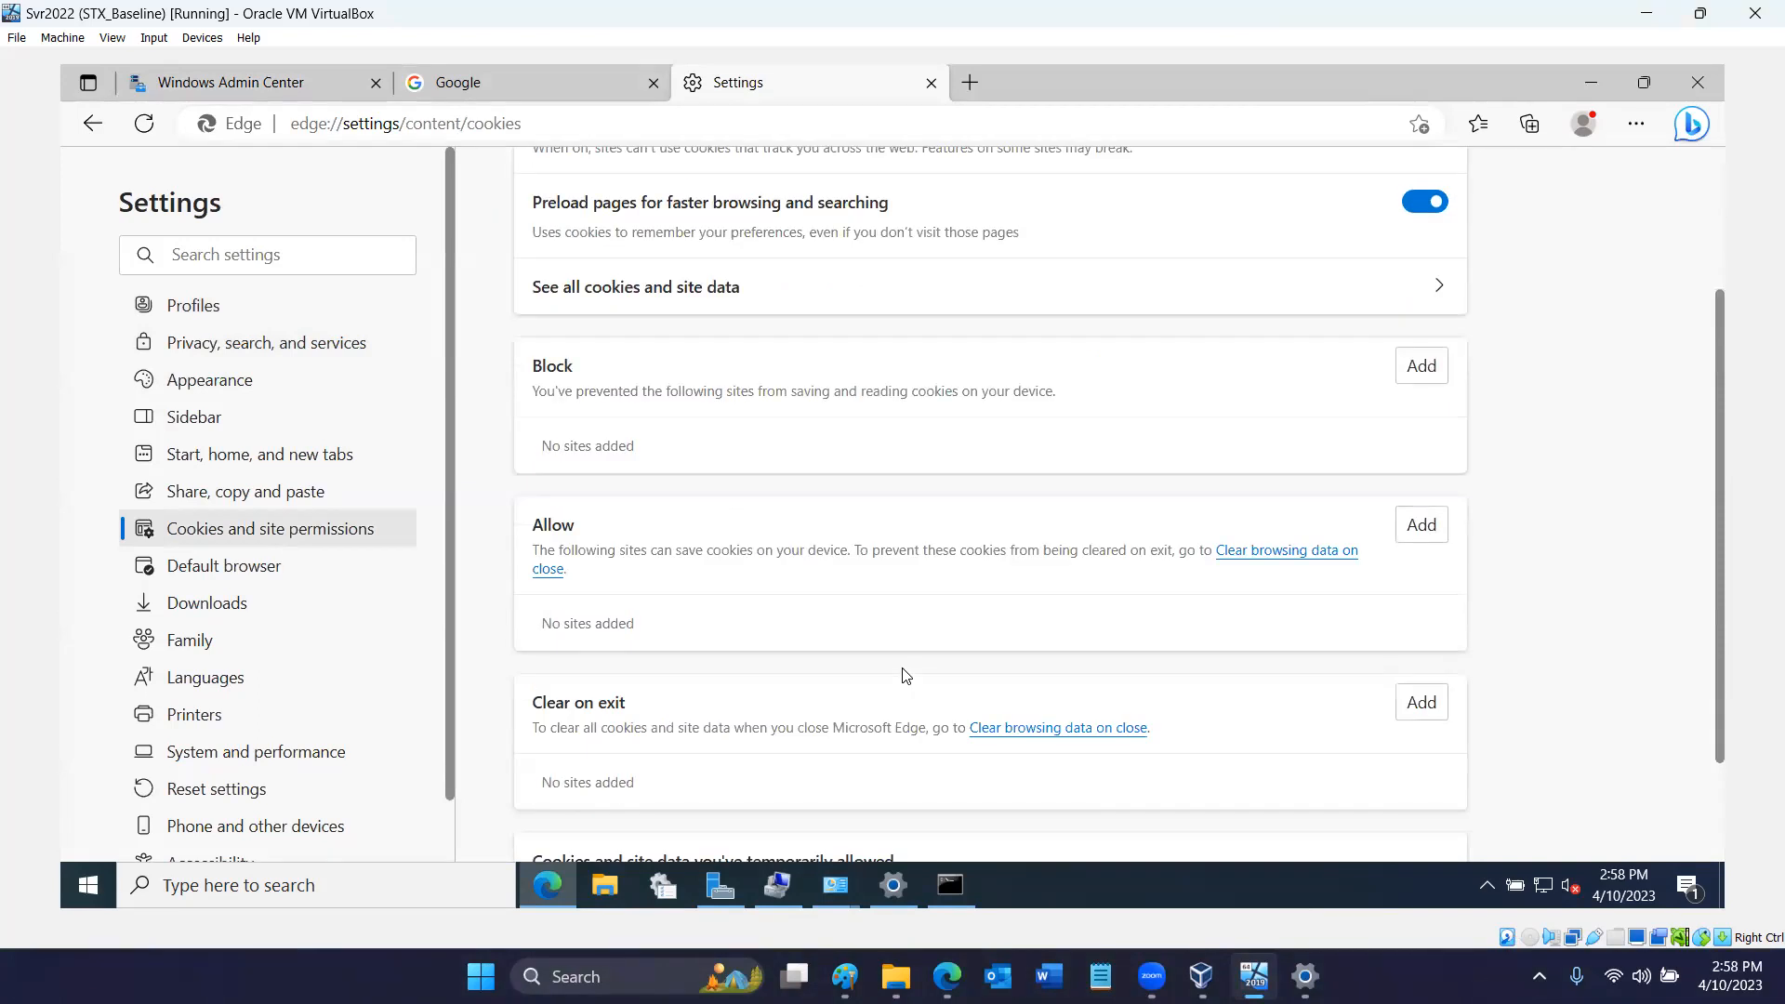
{"action": "scroll", "coordinate": [907, 675], "scroll_direction": "down", "scroll_amount": 2}
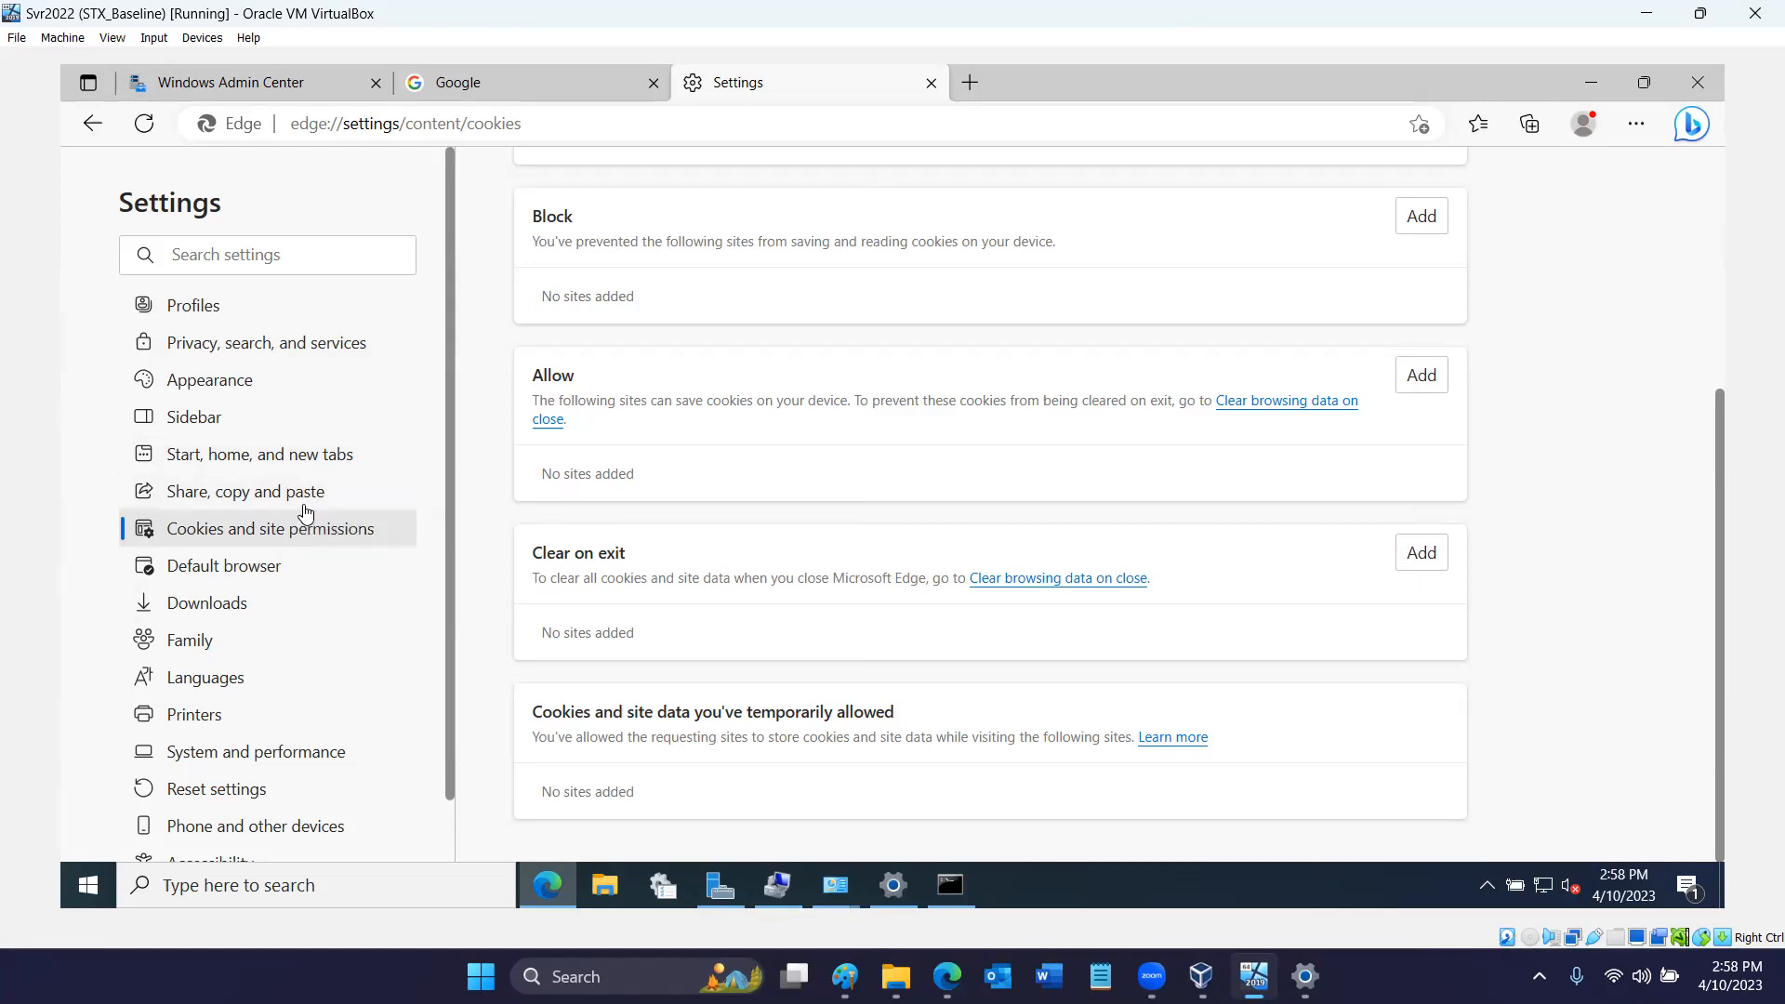
- Clear Edge's browsing data for all time from the privacy settings, with every listed data type included
{"action": "left_click", "coordinate": [311, 353]}
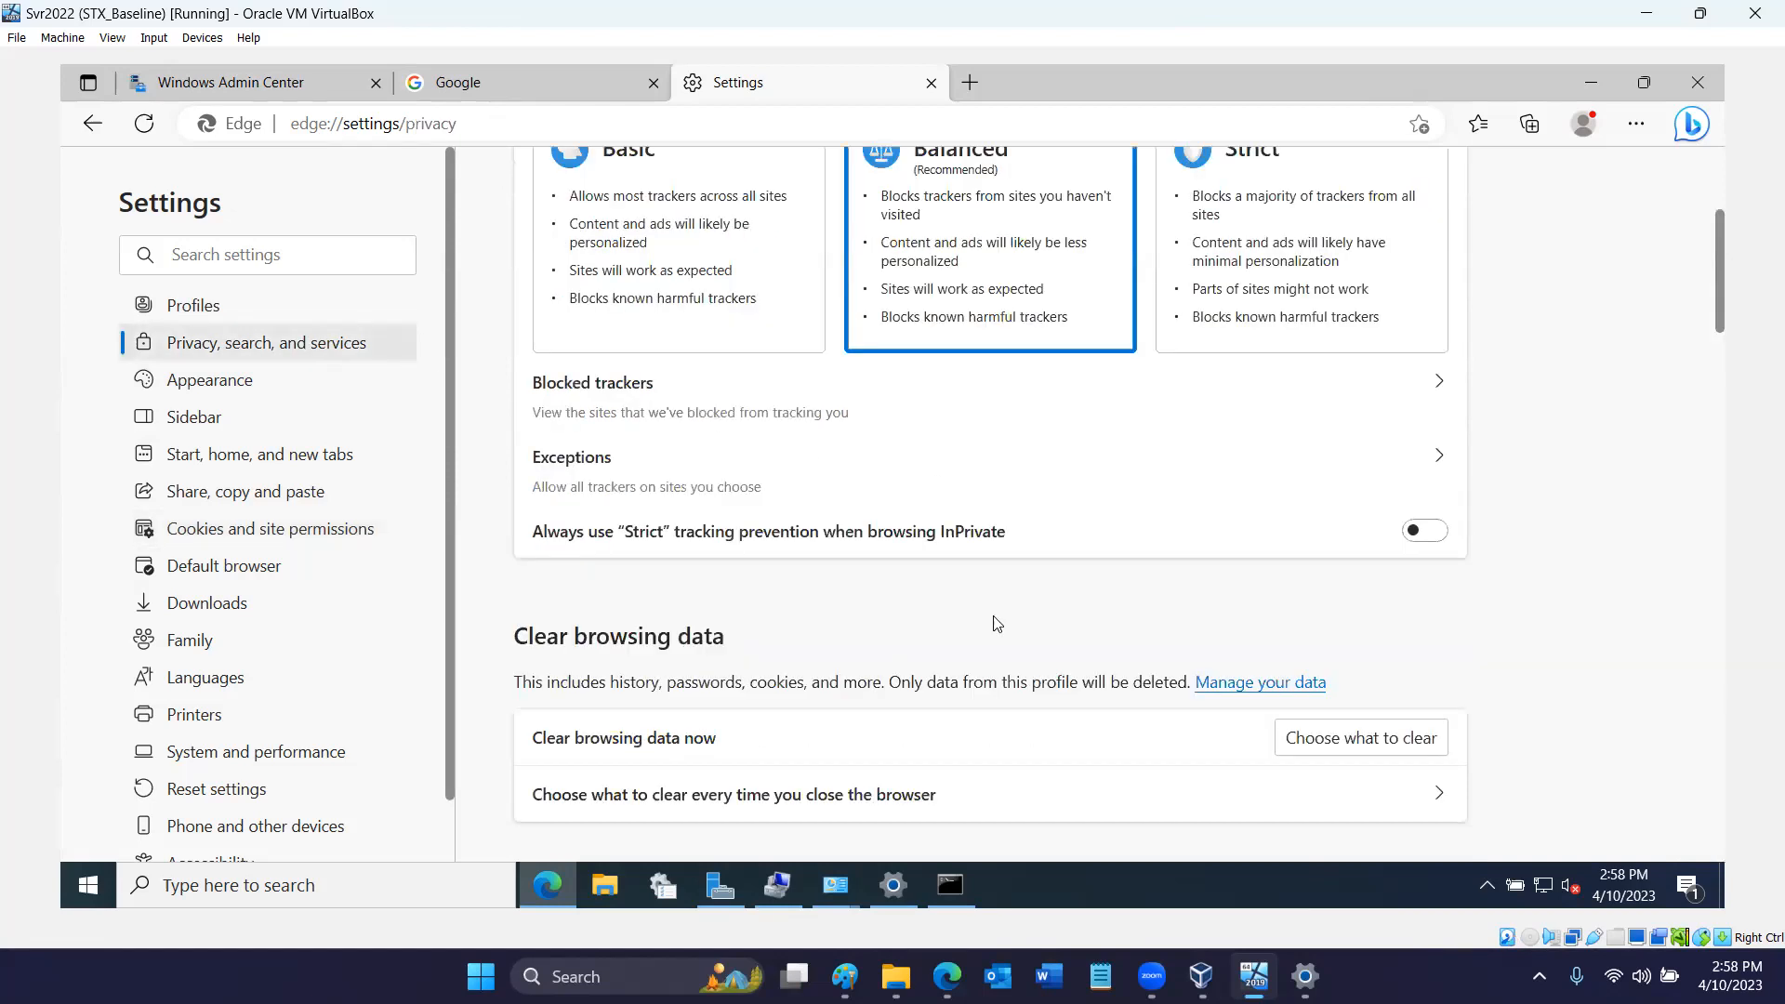
{"action": "left_click", "coordinate": [1299, 744]}
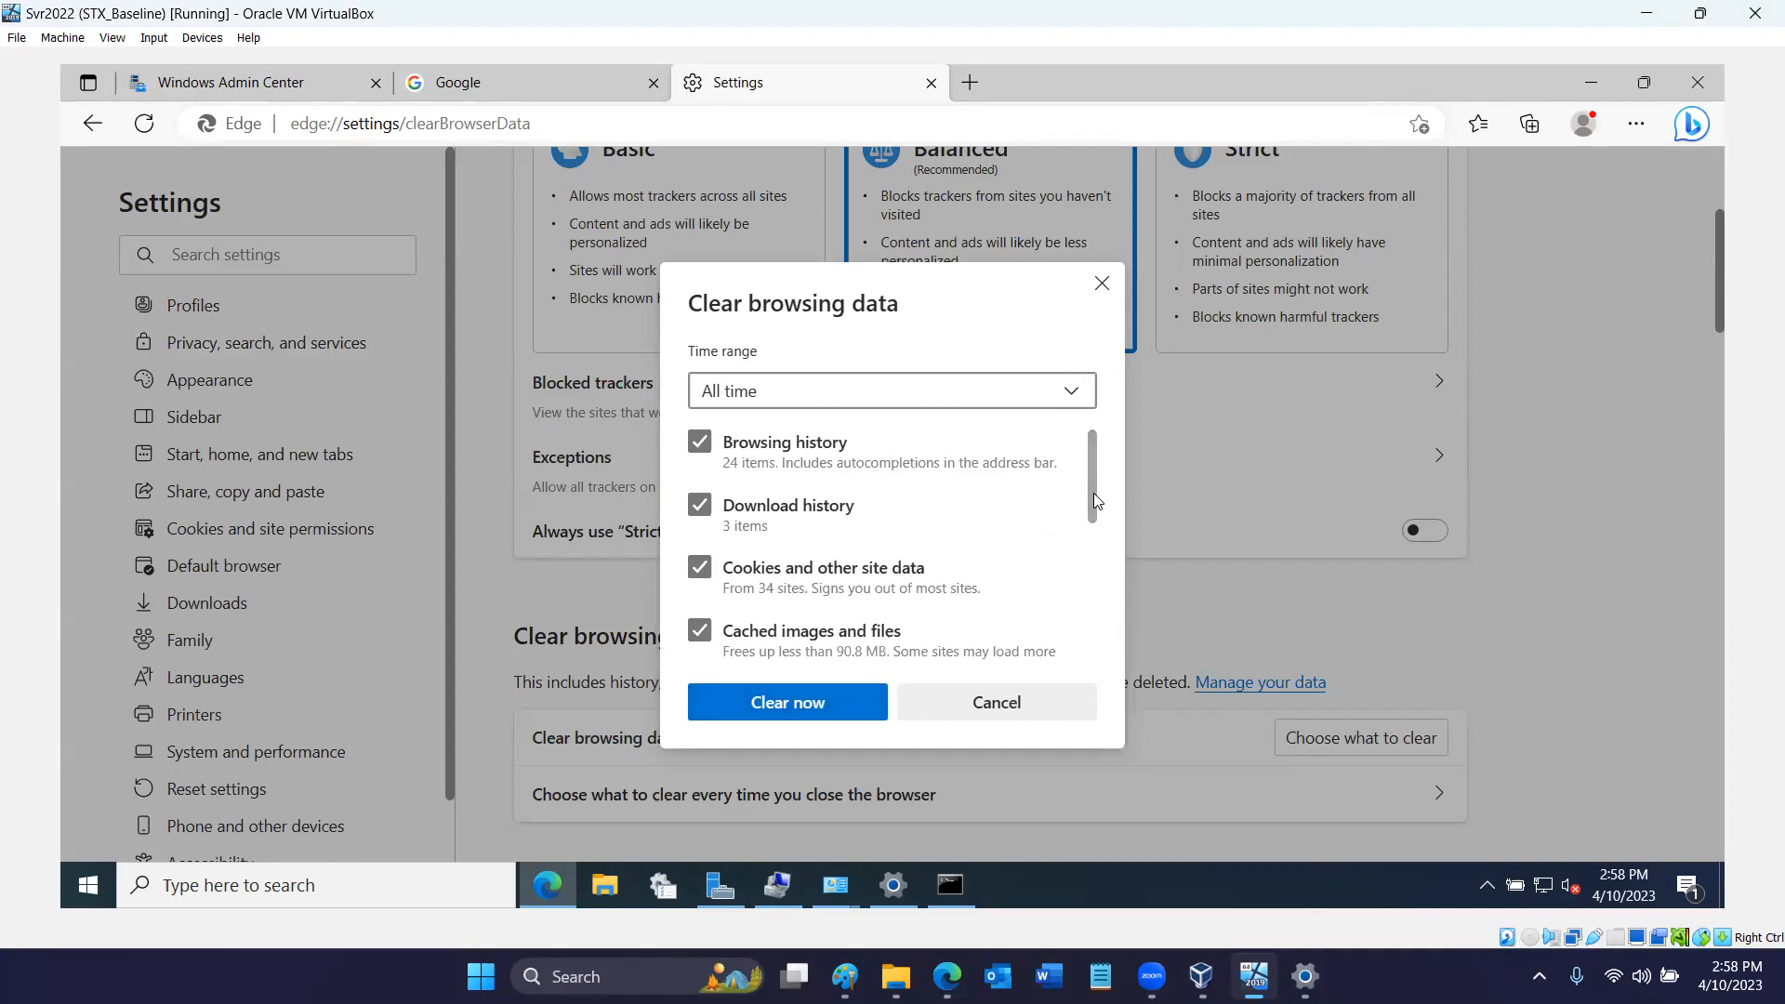
{"action": "left_click_drag", "start_coordinate": [1097, 502], "coordinate": [1138, 804]}
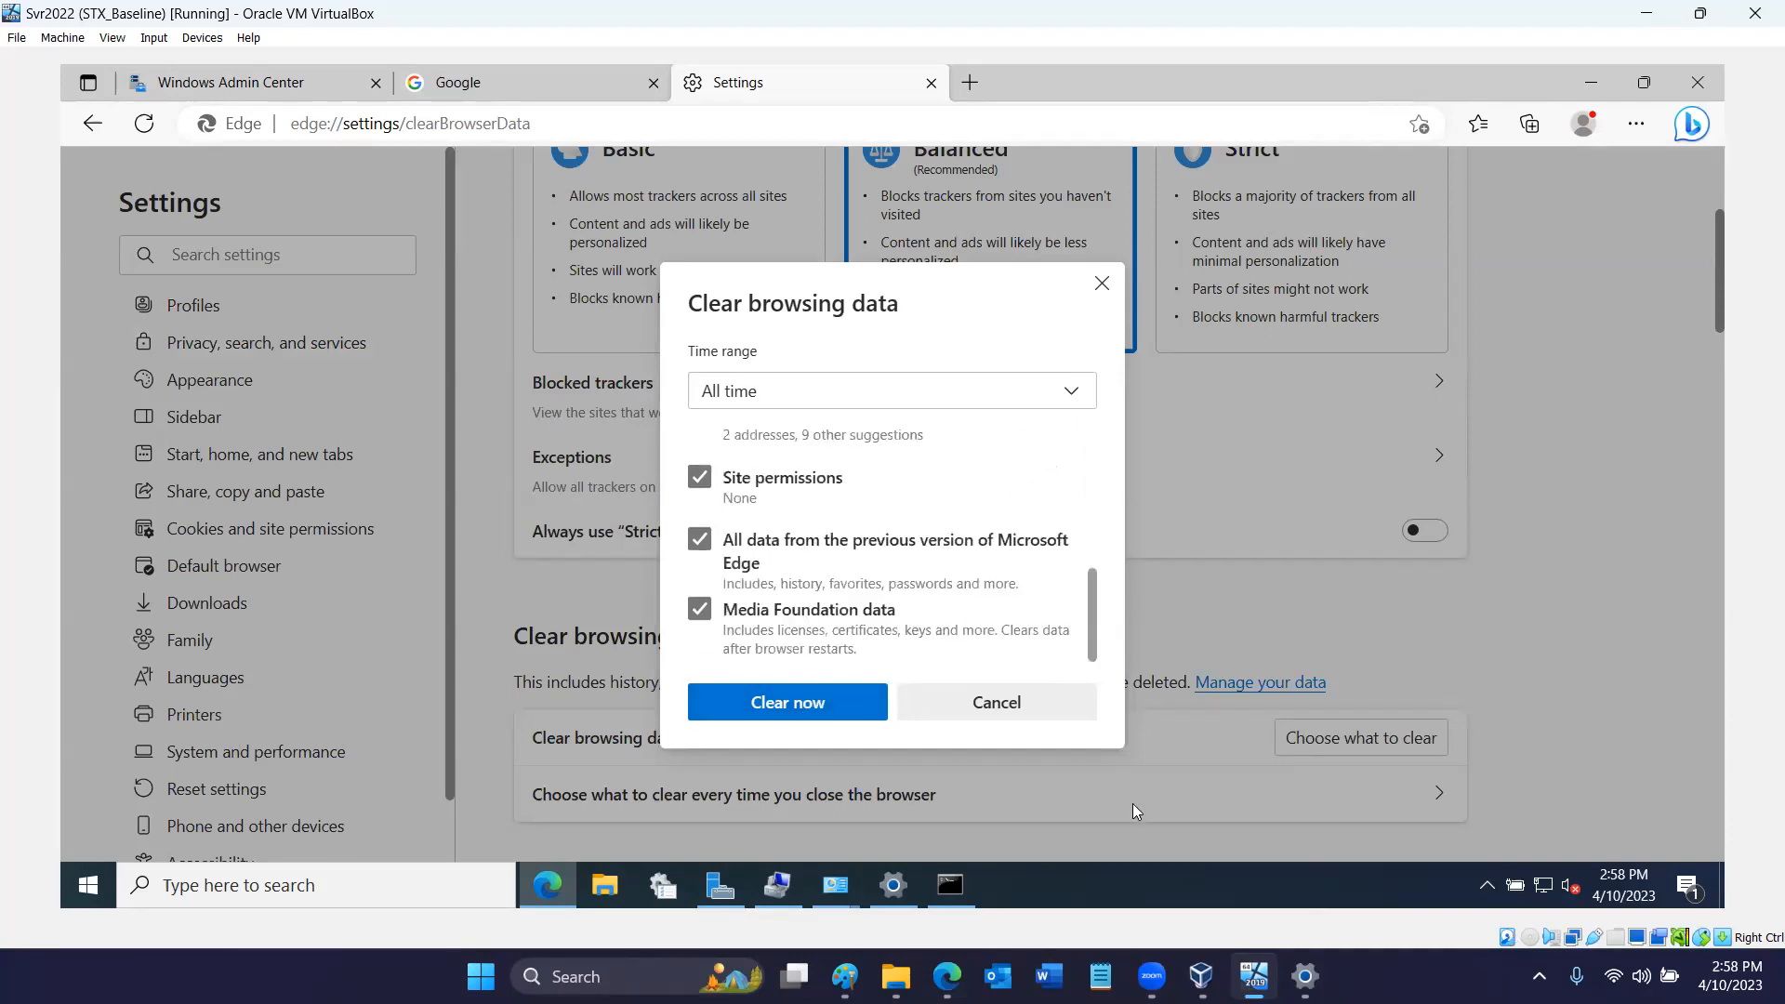
{"action": "left_click", "coordinate": [816, 704]}
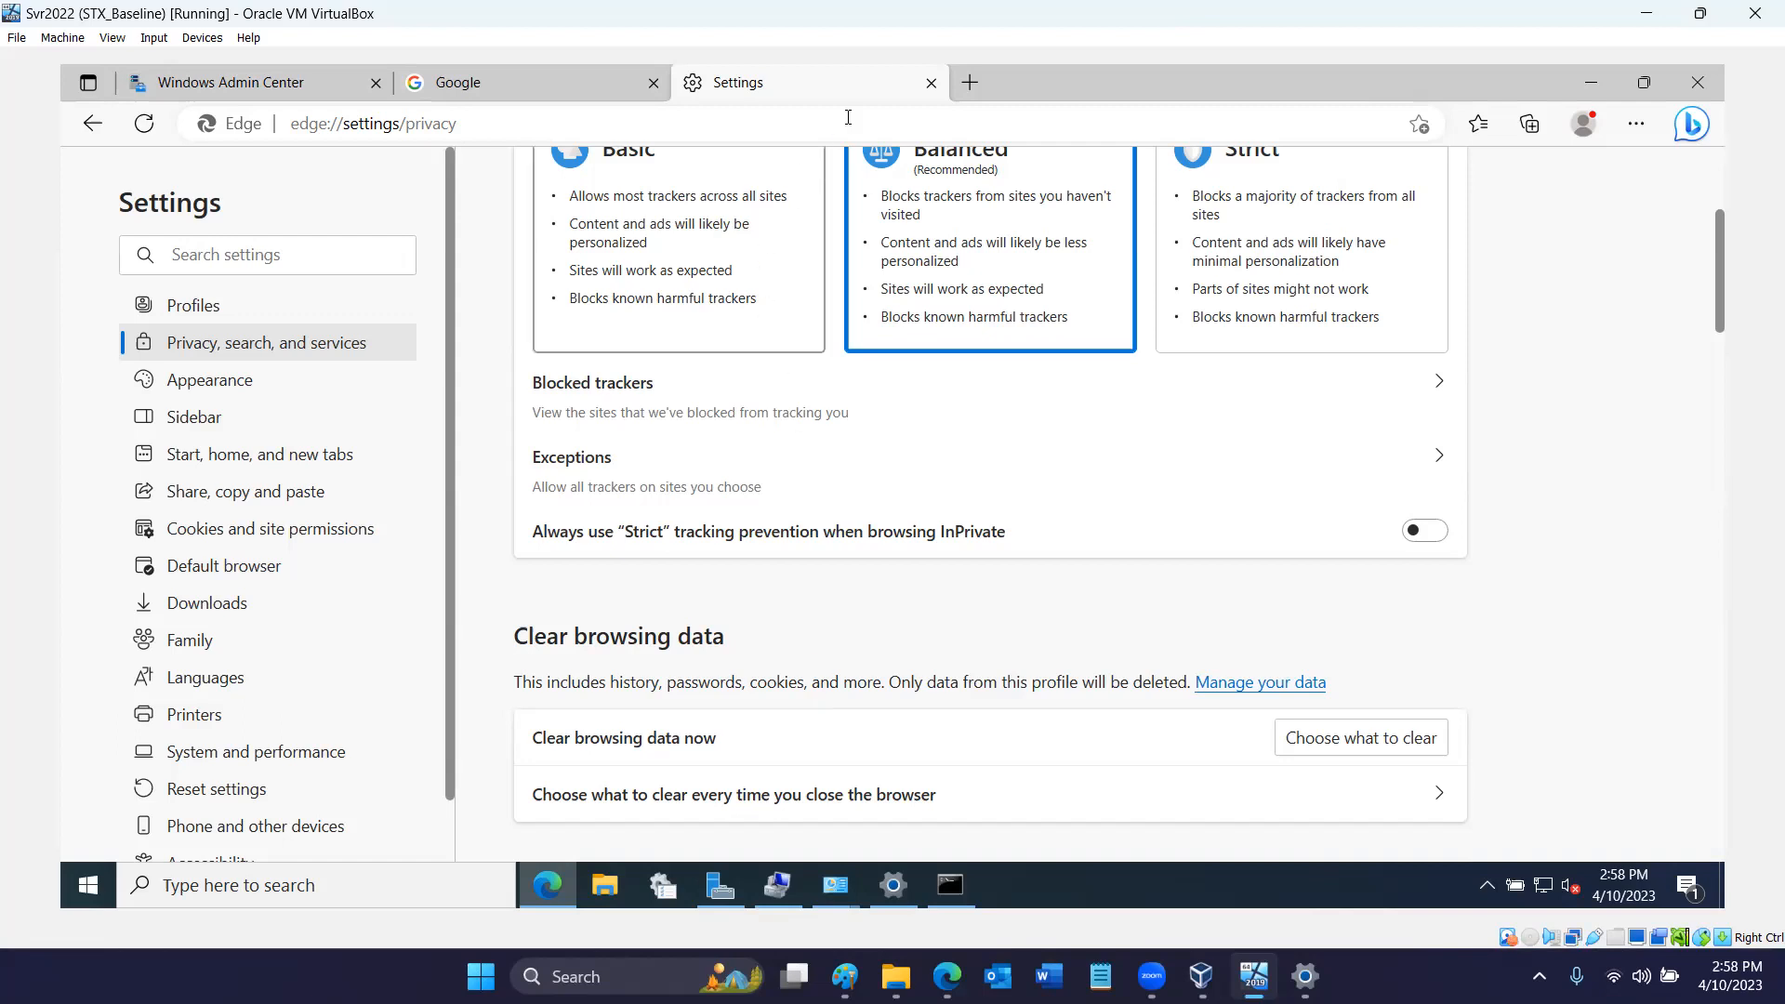
- Close all Edge tabs and try reopening Windows Admin Center from the WAC desktop shortcut
{"action": "left_click", "coordinate": [933, 84]}
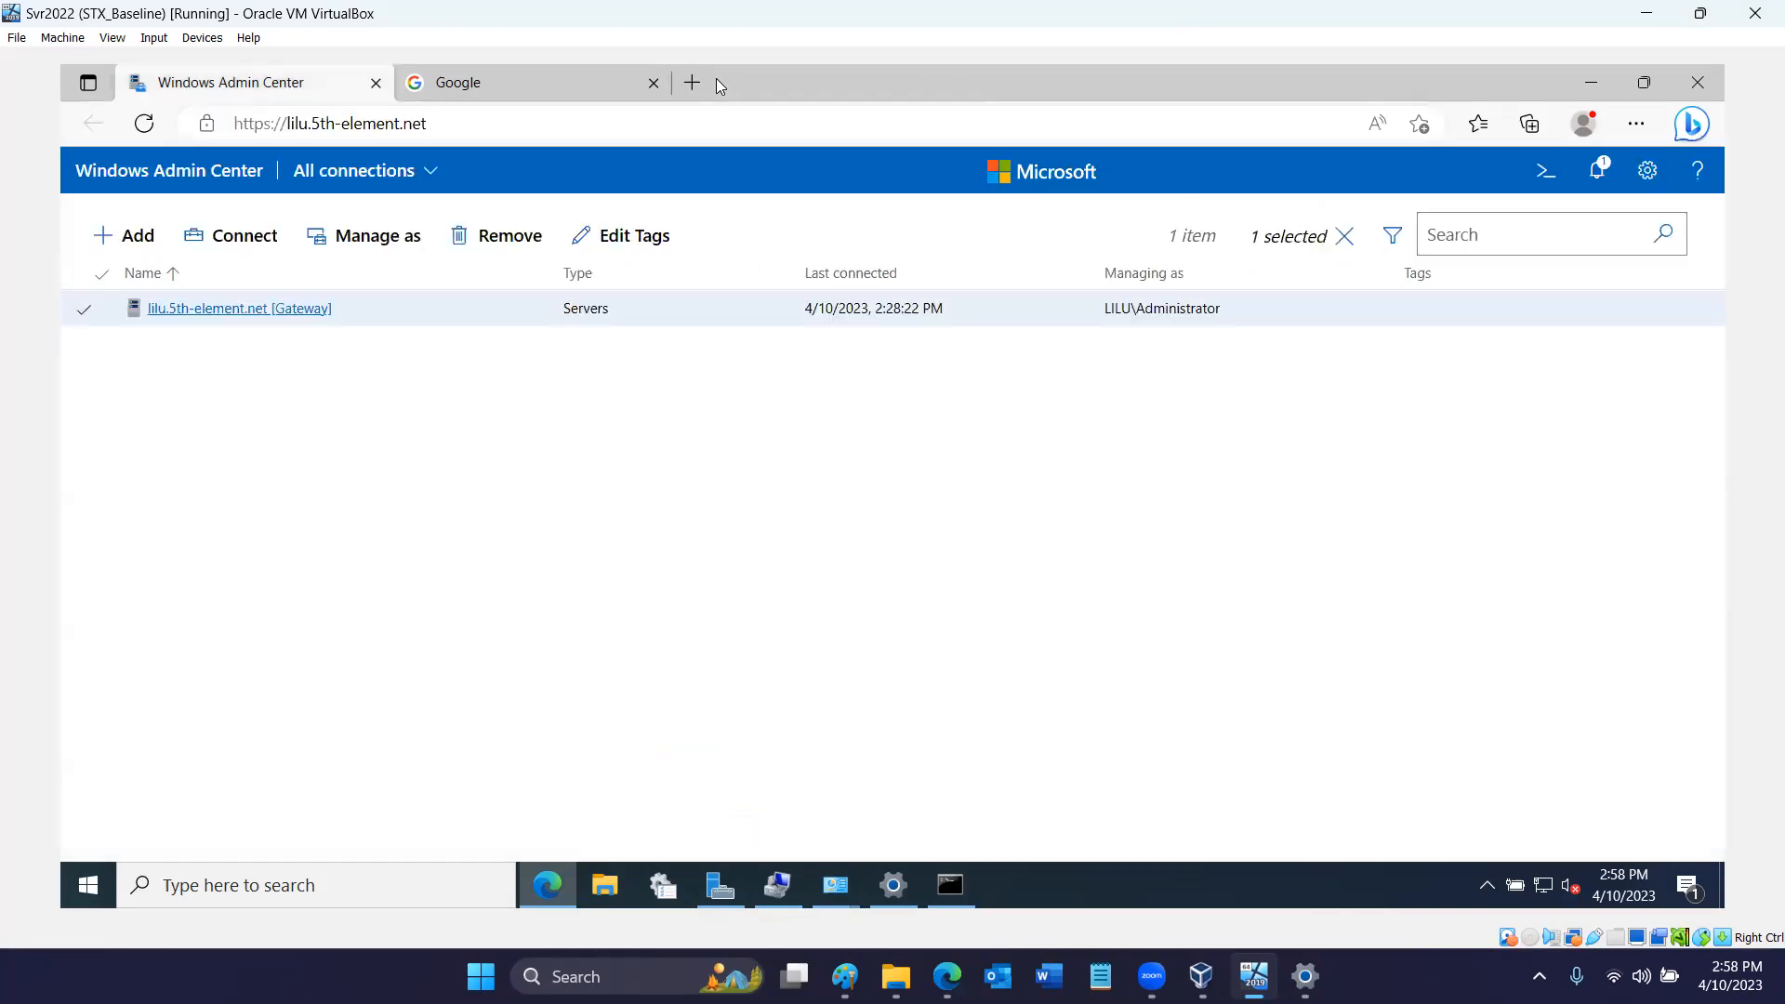
{"action": "left_click", "coordinate": [654, 83]}
{"action": "left_click", "coordinate": [376, 83]}
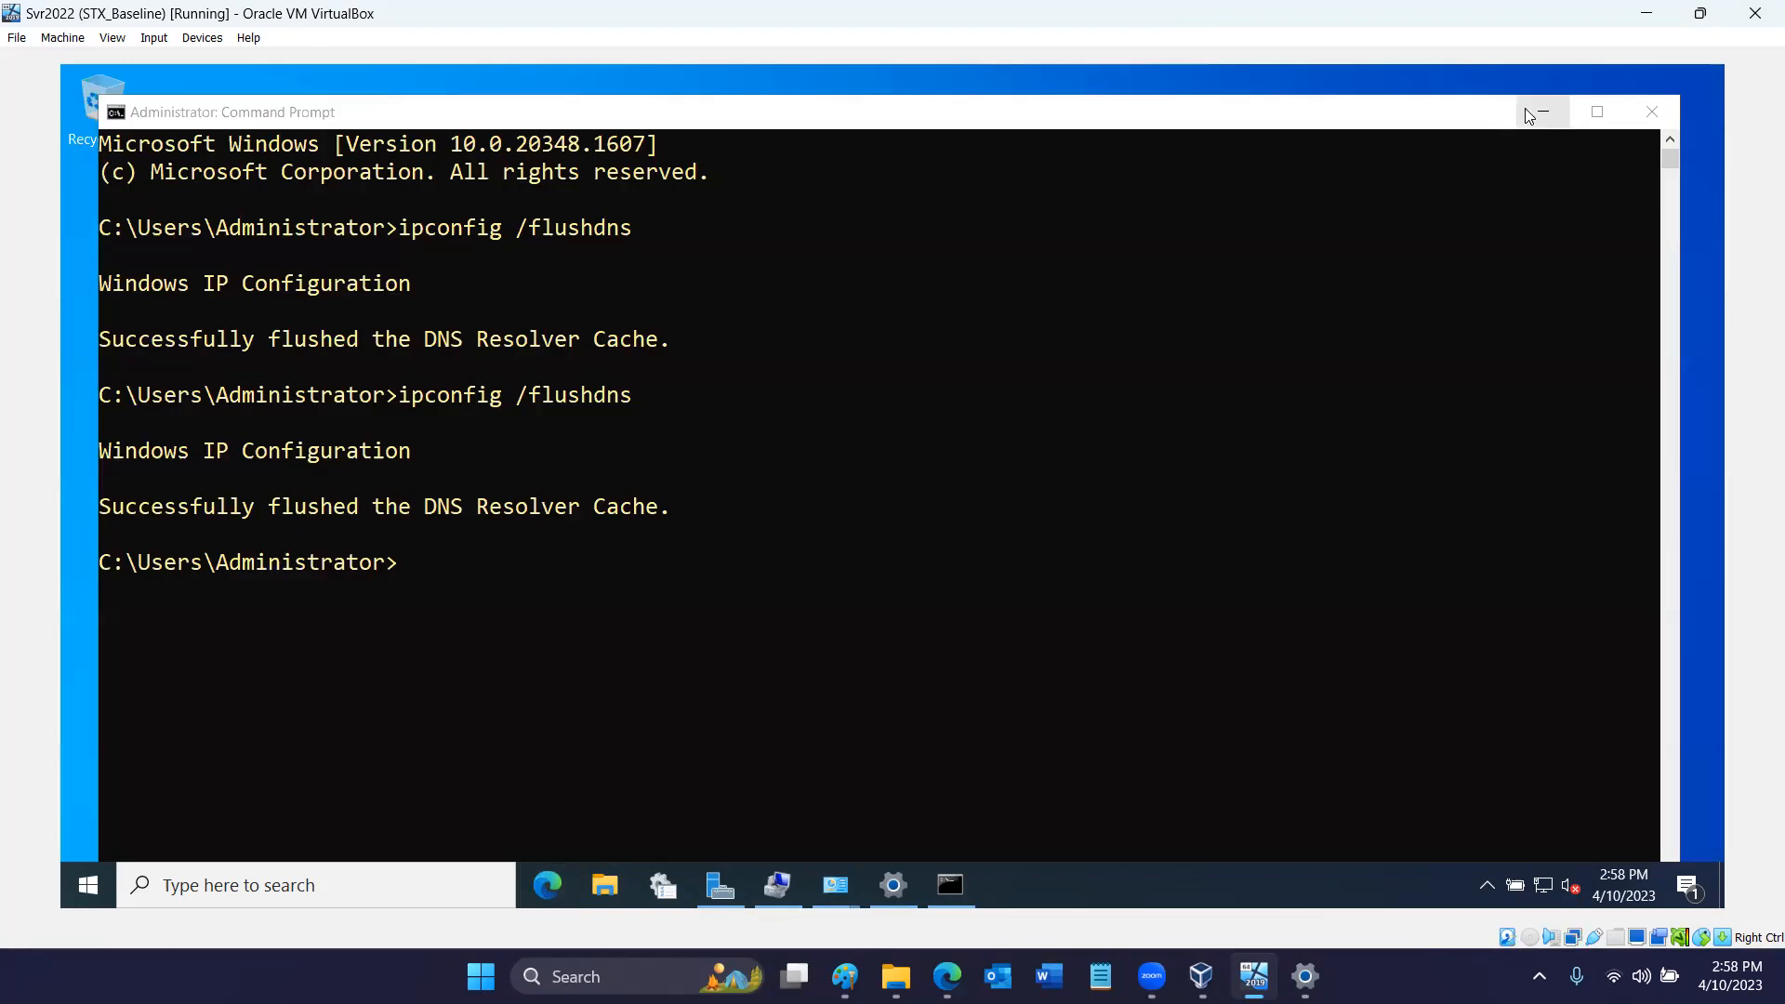
{"action": "left_click", "coordinate": [1525, 110]}
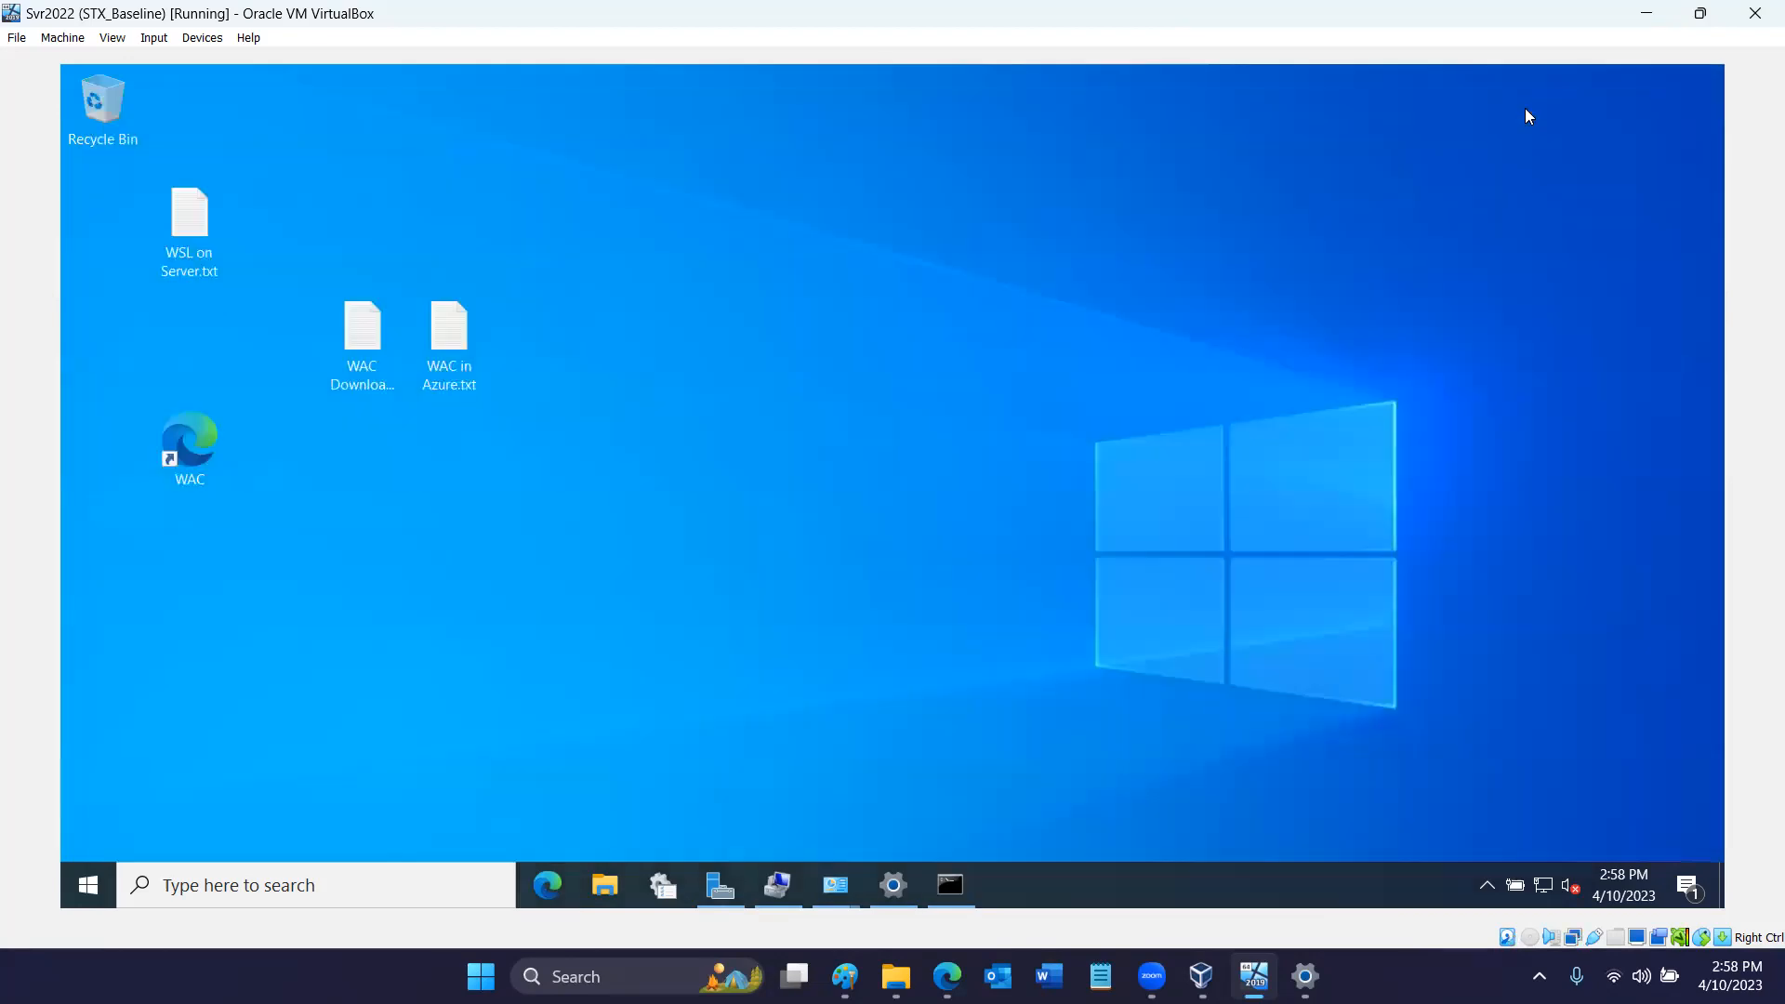
{"action": "double_click", "coordinate": [183, 455]}
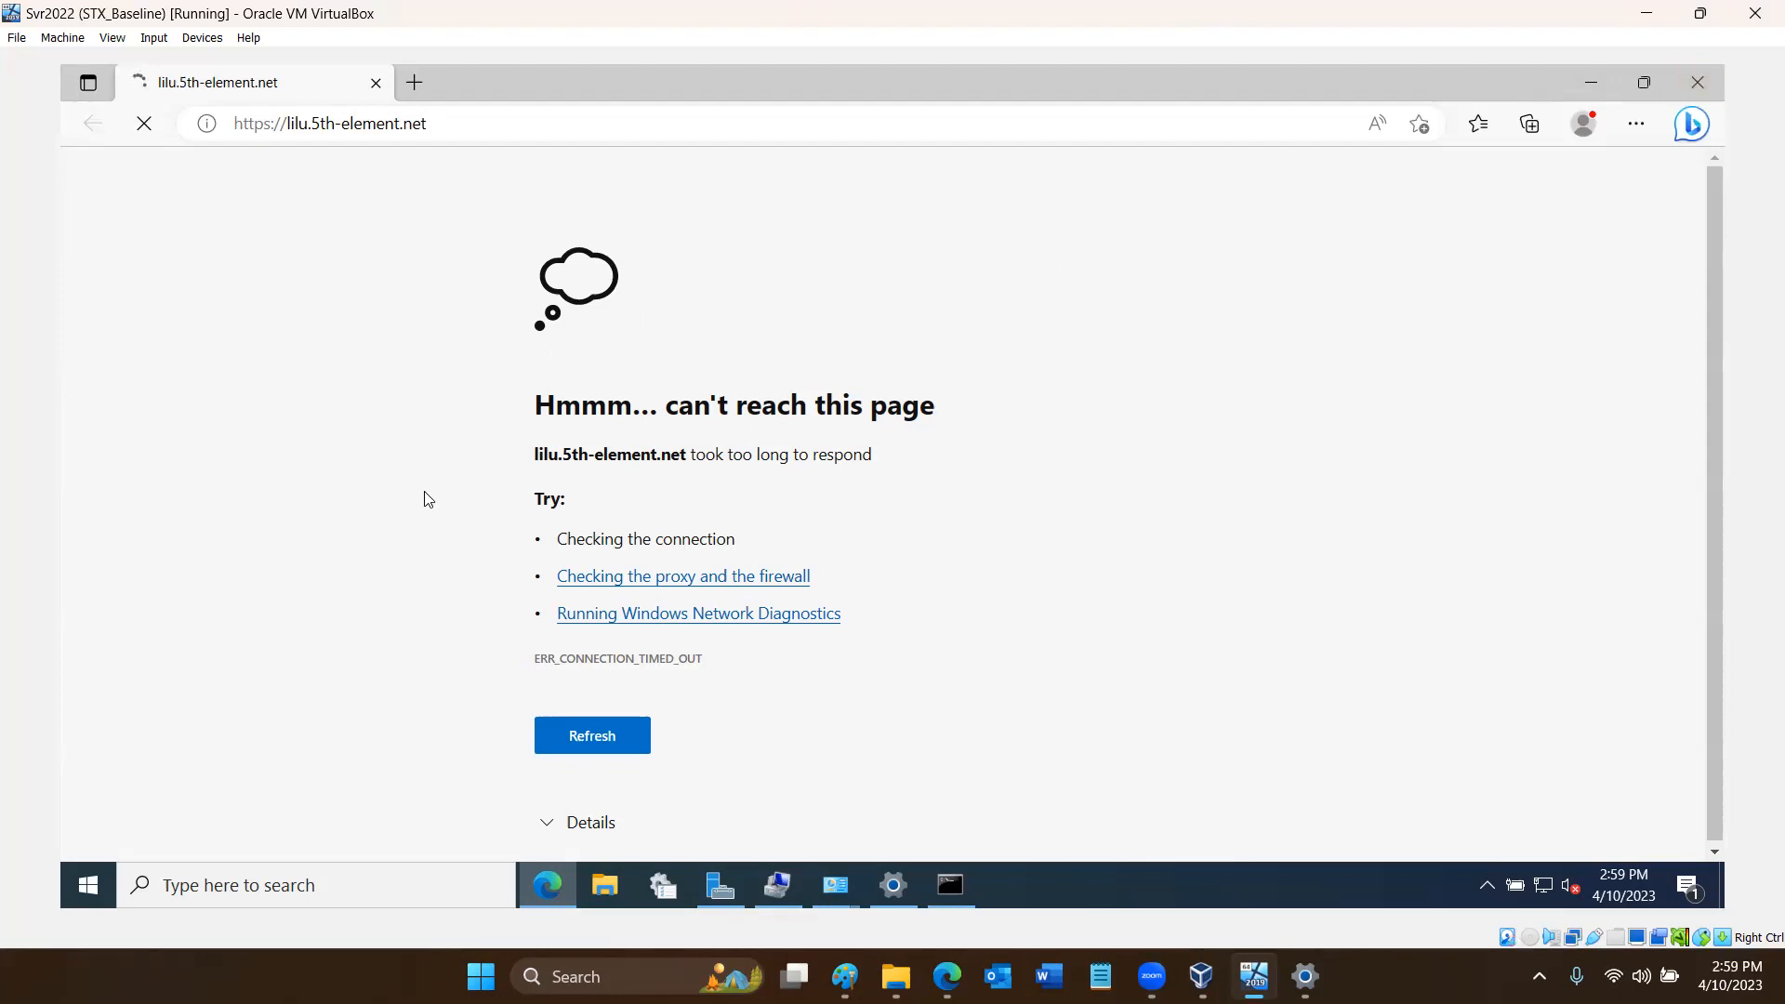
{"action": "left_click", "coordinate": [1590, 82]}
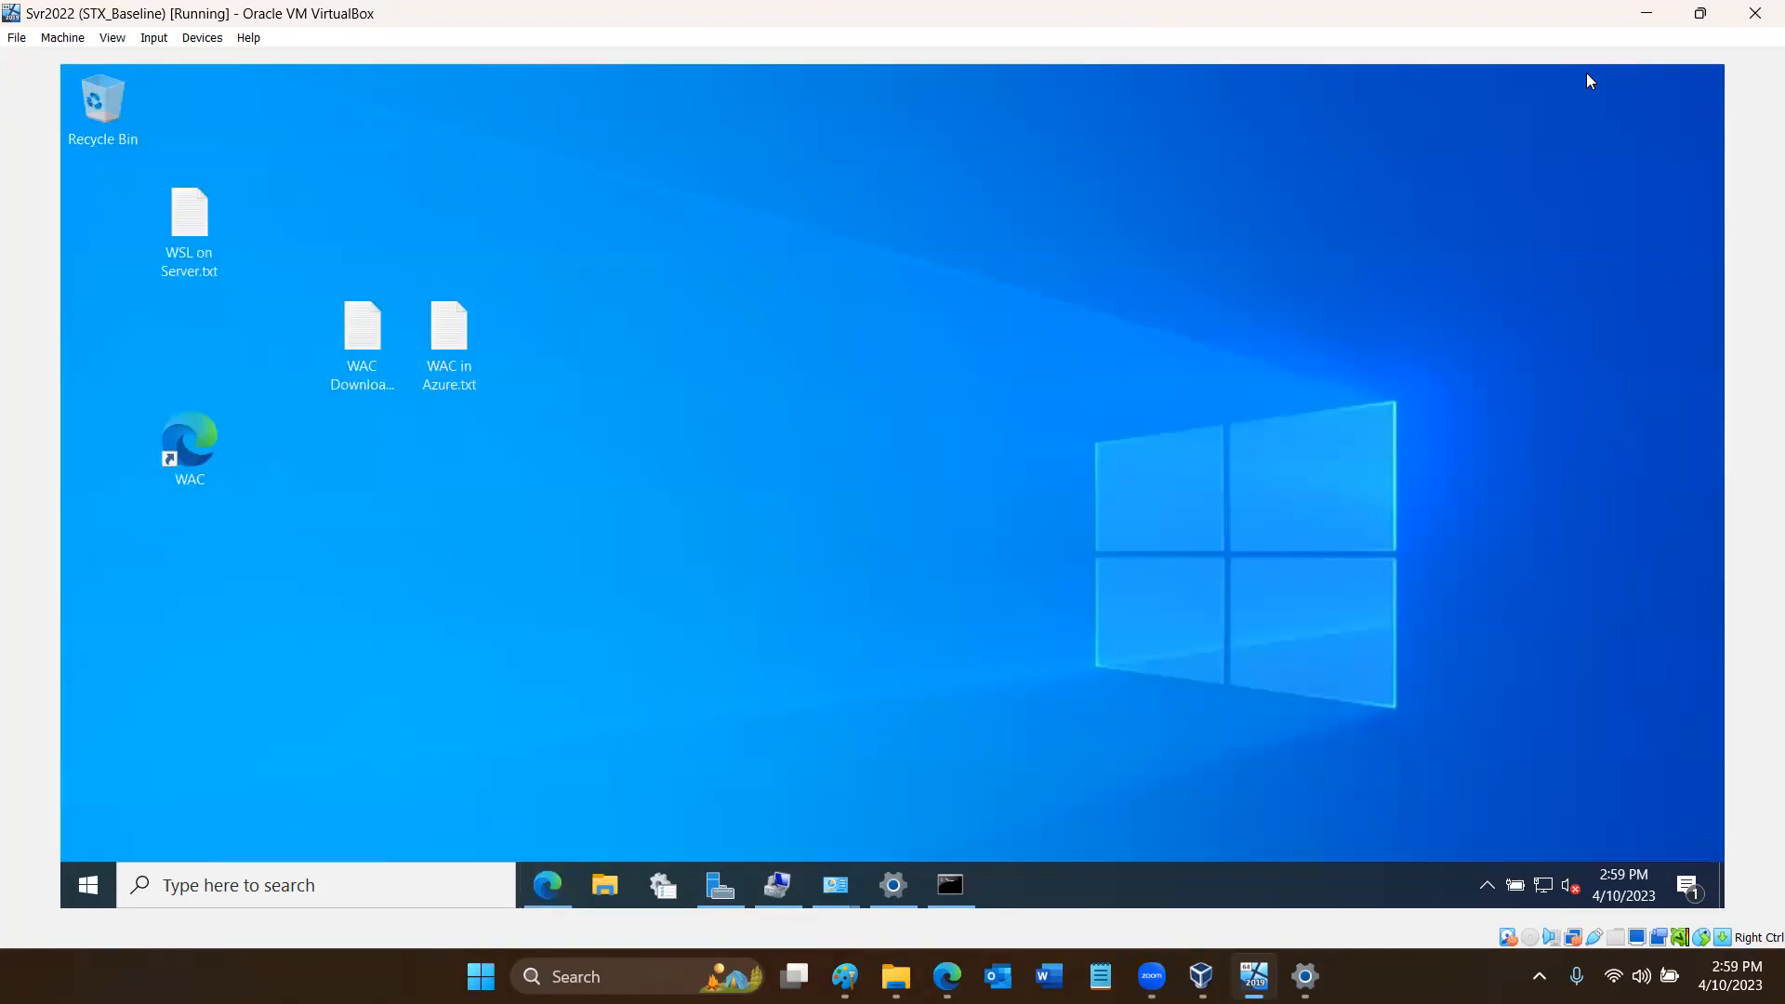
- Switch to VirtualBox Manager and start a snapshot of the Svr2022 current state, naming it IowaNet
{"action": "left_click", "coordinate": [1644, 12]}
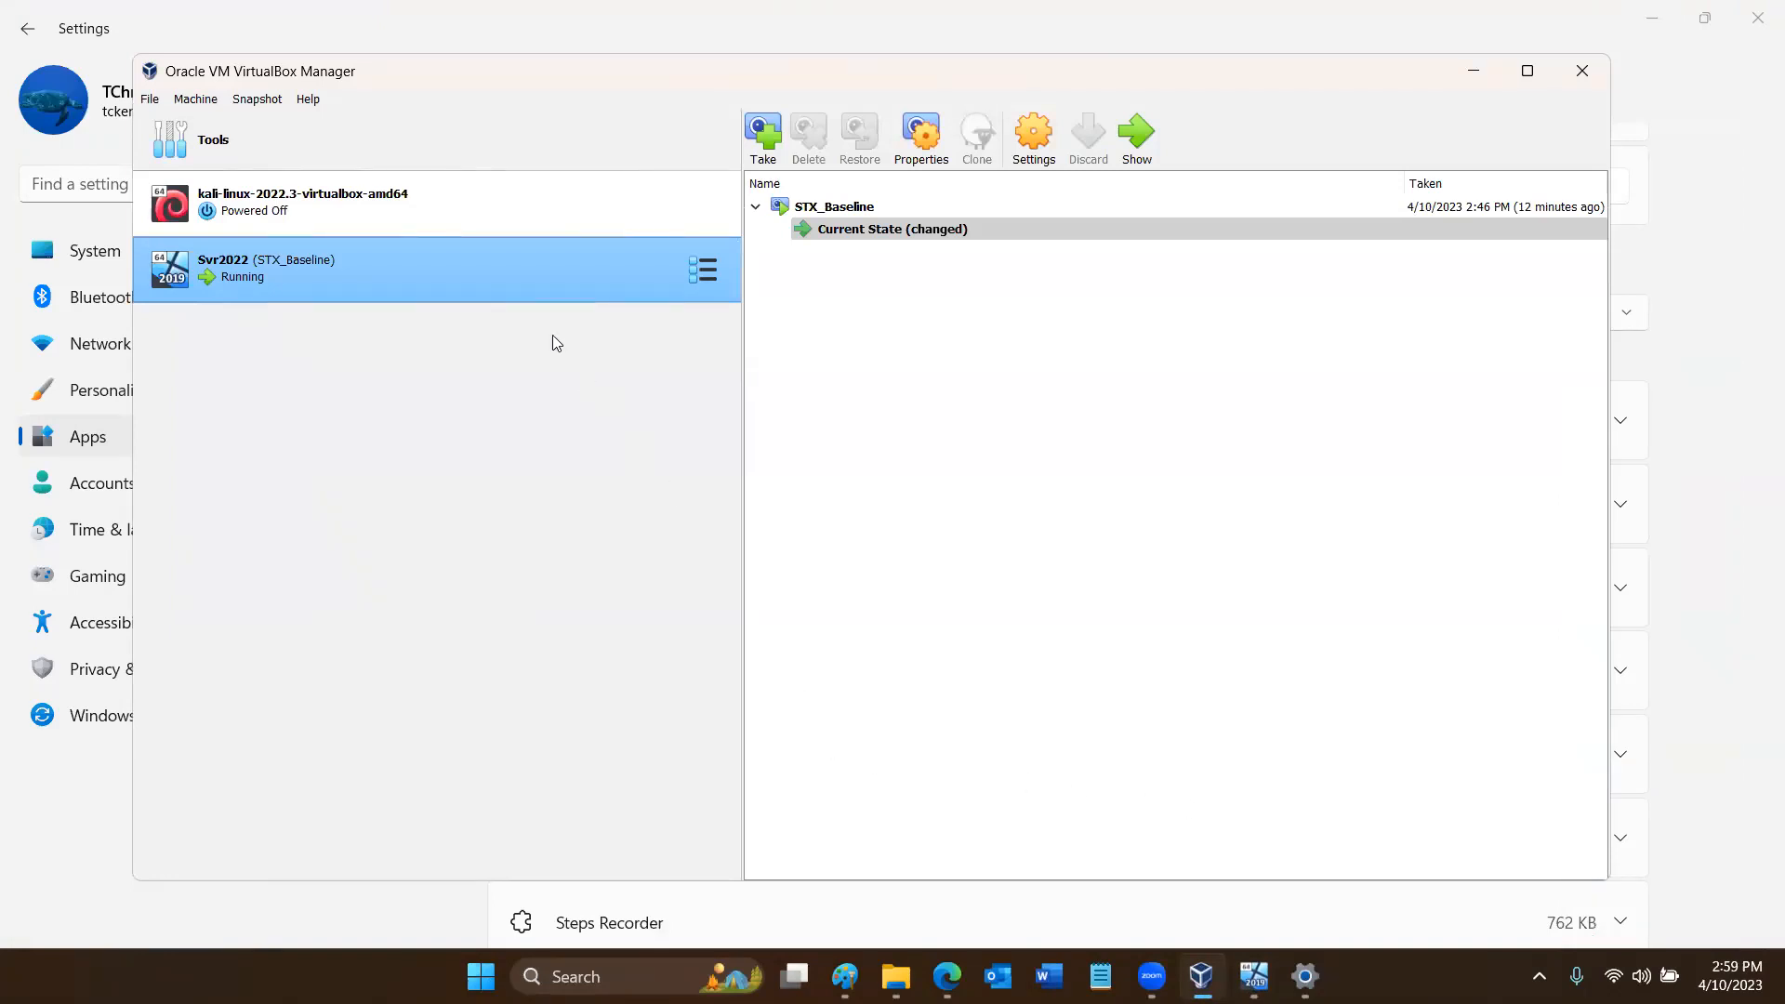
{"action": "left_click", "coordinate": [843, 231]}
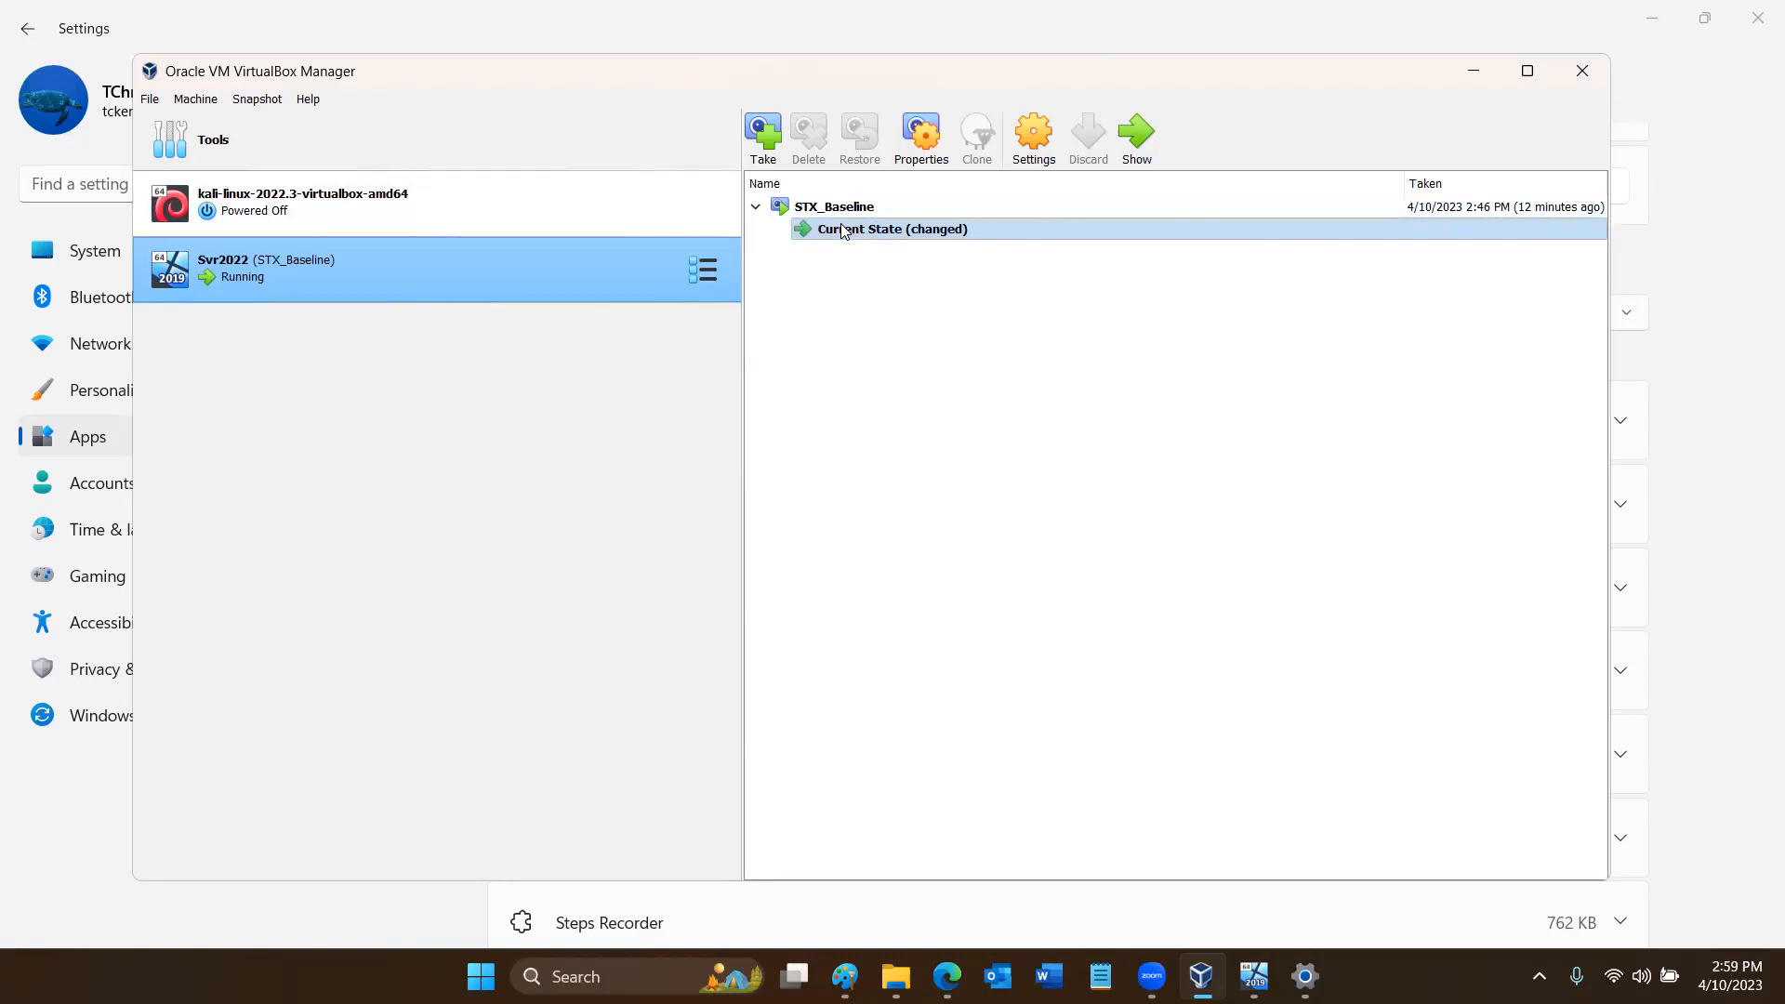
{"action": "left_click", "coordinate": [761, 130]}
{"action": "key", "text": "BackSpace"}
{"action": "key", "text": "BackSpace"}
{"action": "key", "text": "BackSpace"}
{"action": "key", "text": "BackSpace"}
{"action": "key", "text": "BackSpace"}
{"action": "key", "text": "BackSpace"}
{"action": "key", "text": "BackSpace"}
{"action": "key", "text": "BackSpace"}
{"action": "key", "text": "BackSpace"}
{"action": "key", "text": "BackSpace"}
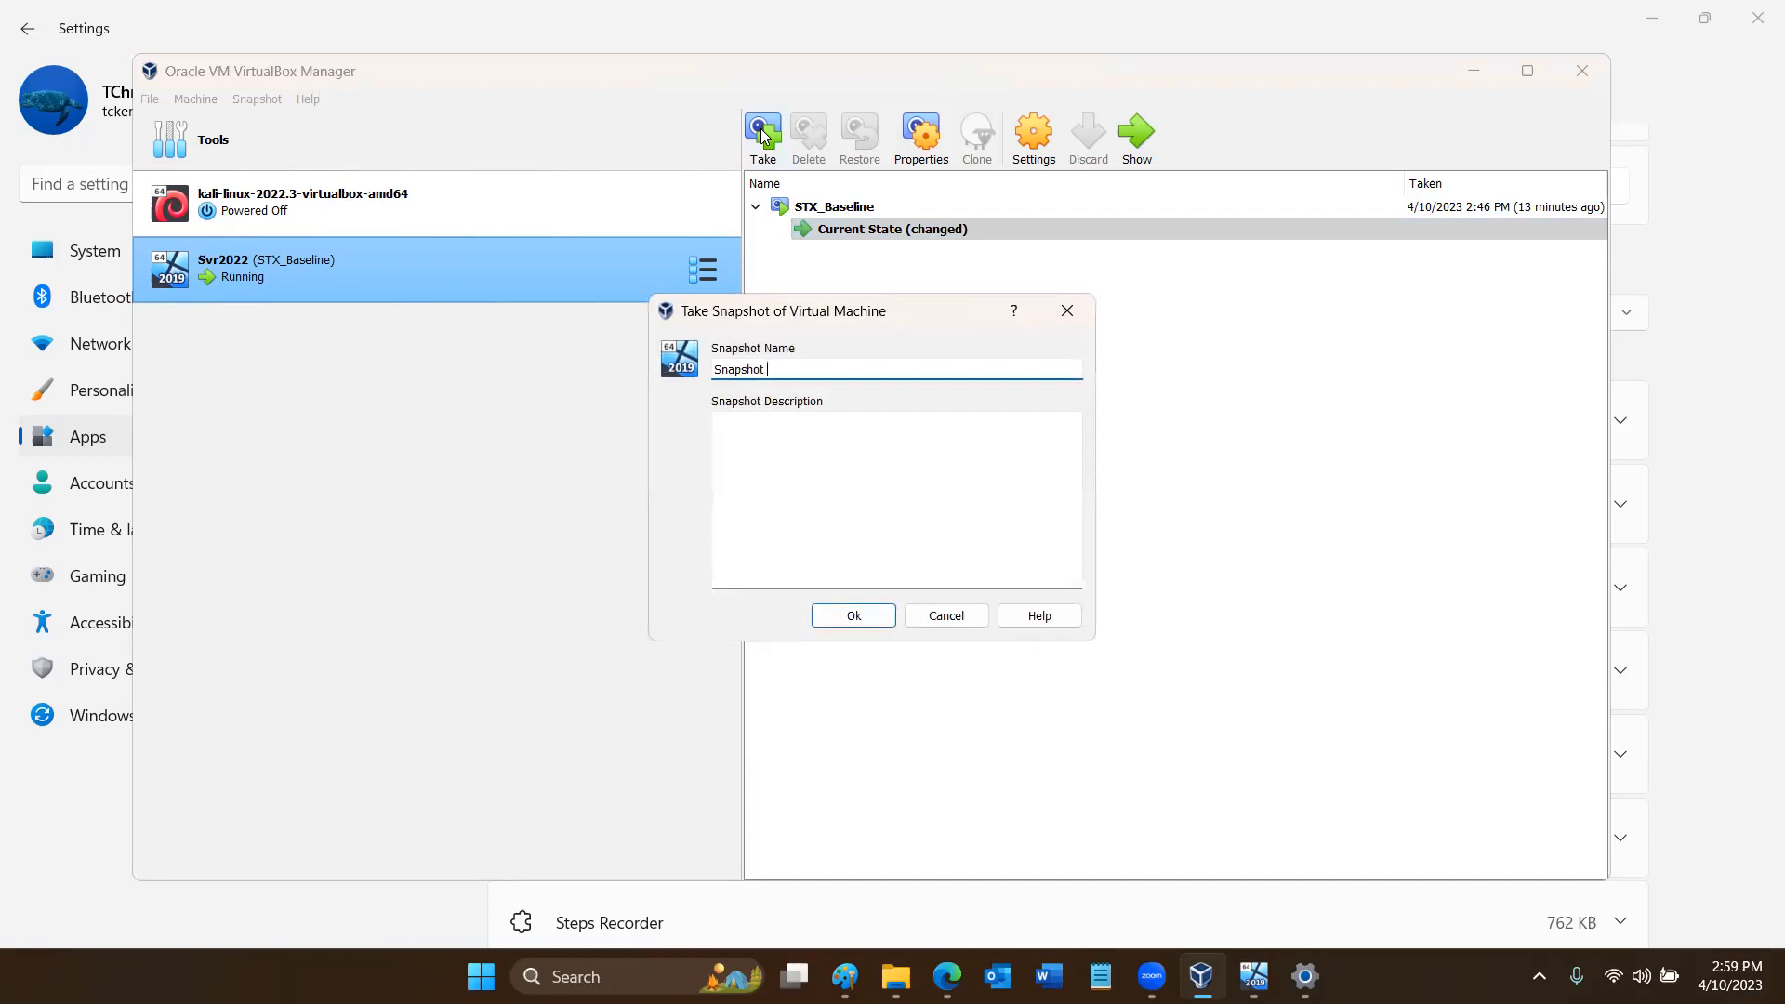
{"action": "type", "text": "New_"}
{"action": "key", "text": "BackSpace"}
{"action": "key", "text": "BackSpace"}
{"action": "key", "text": "BackSpace"}
{"action": "key", "text": "BackSpace"}
{"action": "type", "text": "IowaNet"}
- Describe the snapshot as "Temporary network, partial solution, a fix or two needed yet." and create it
{"action": "left_click", "coordinate": [867, 426]}
{"action": "type", "text": "Tempo"}
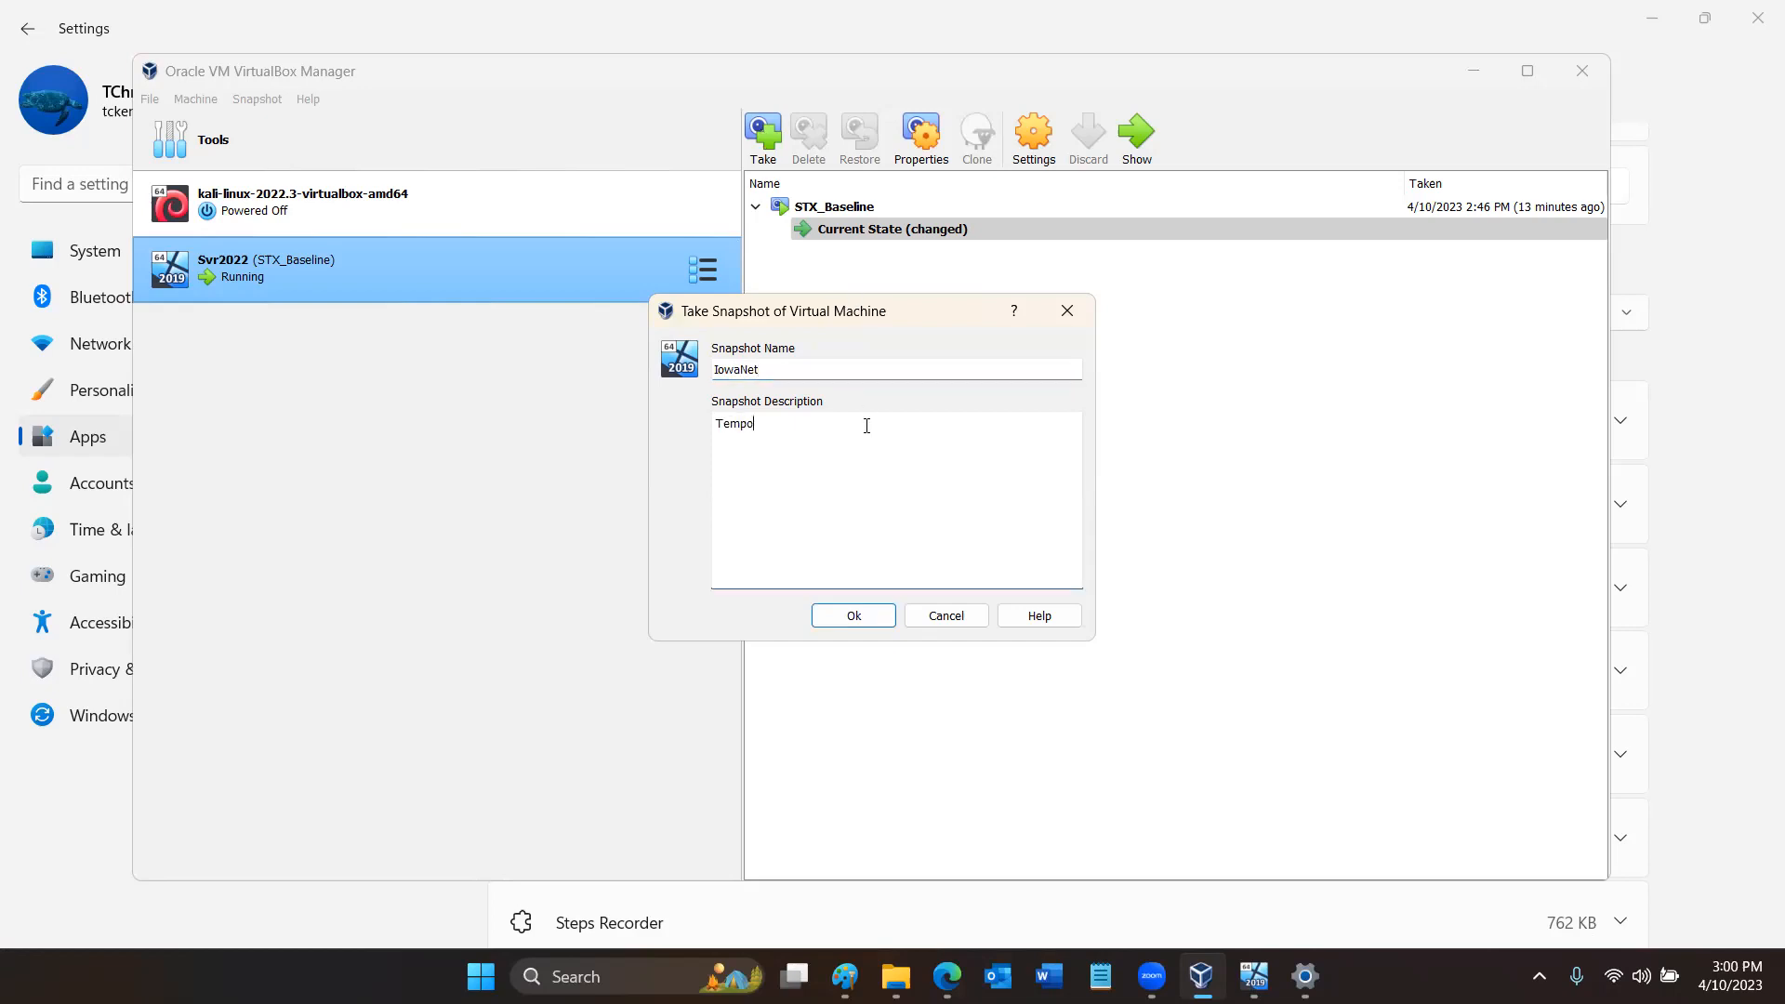
{"action": "type", "text": "rary network "}
{"action": "type", "text": " partial solution, a fie"}
{"action": "key", "text": "BackSpace"}
{"action": "type", "text": "x or two needed yet."}
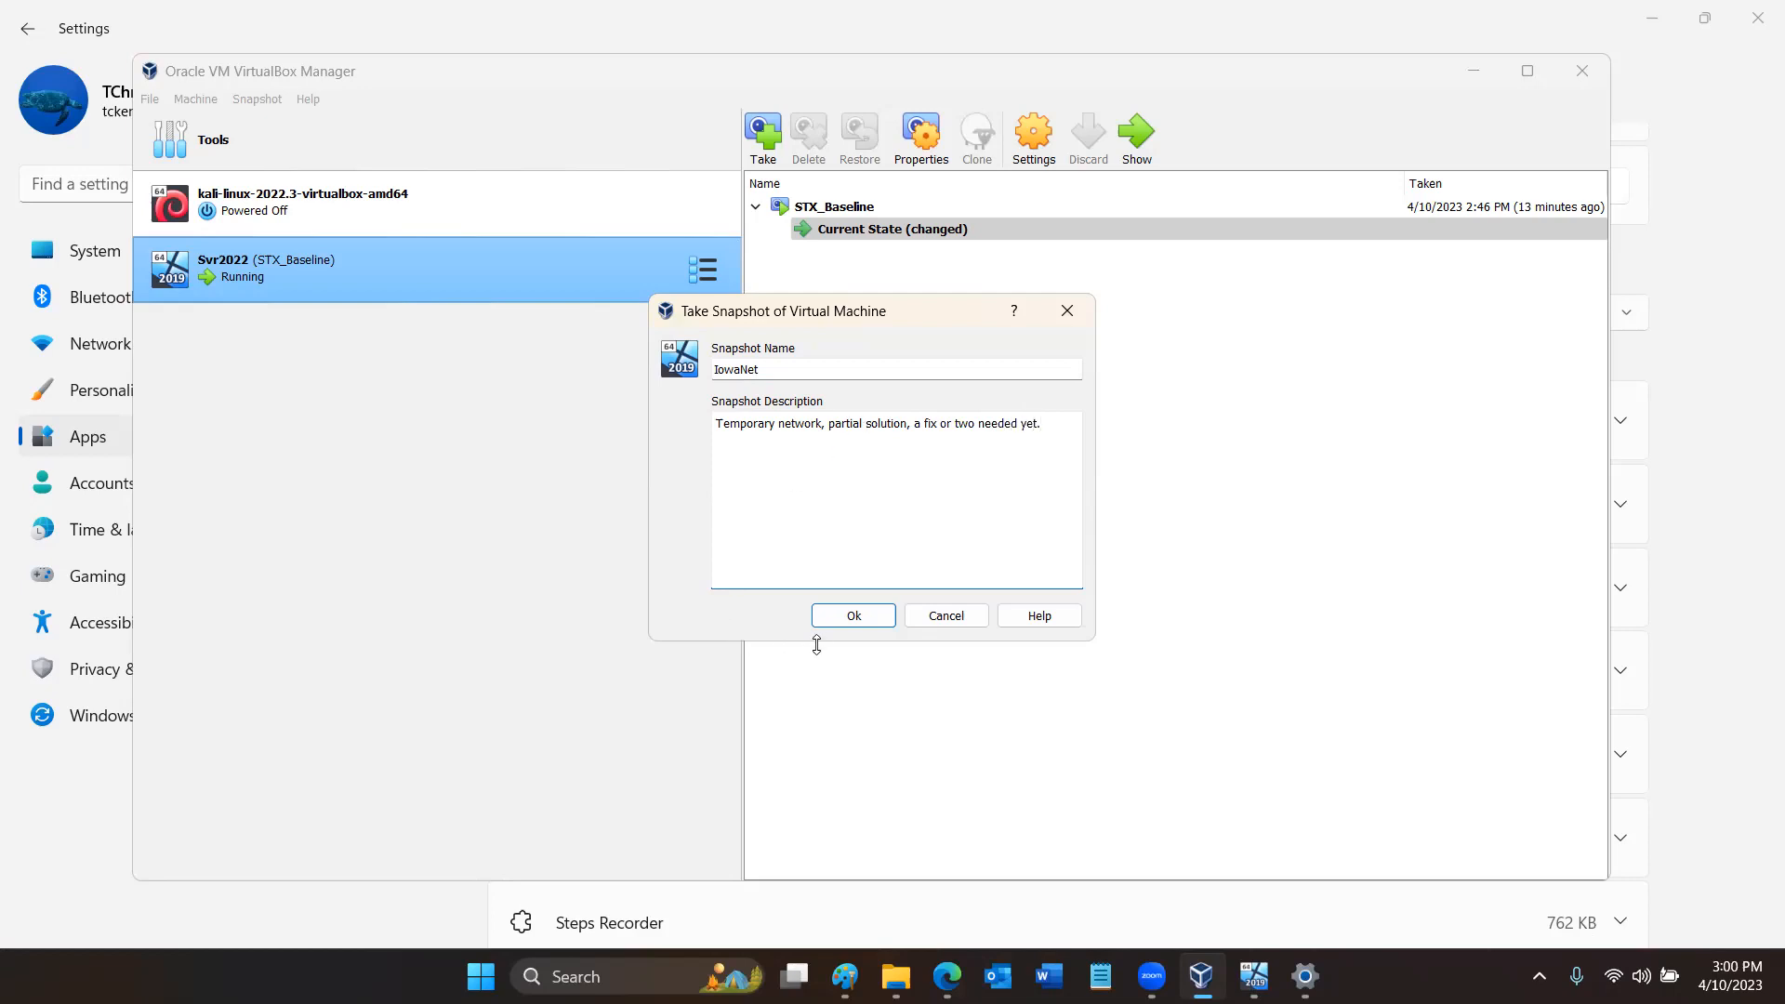
{"action": "left_click", "coordinate": [848, 617]}
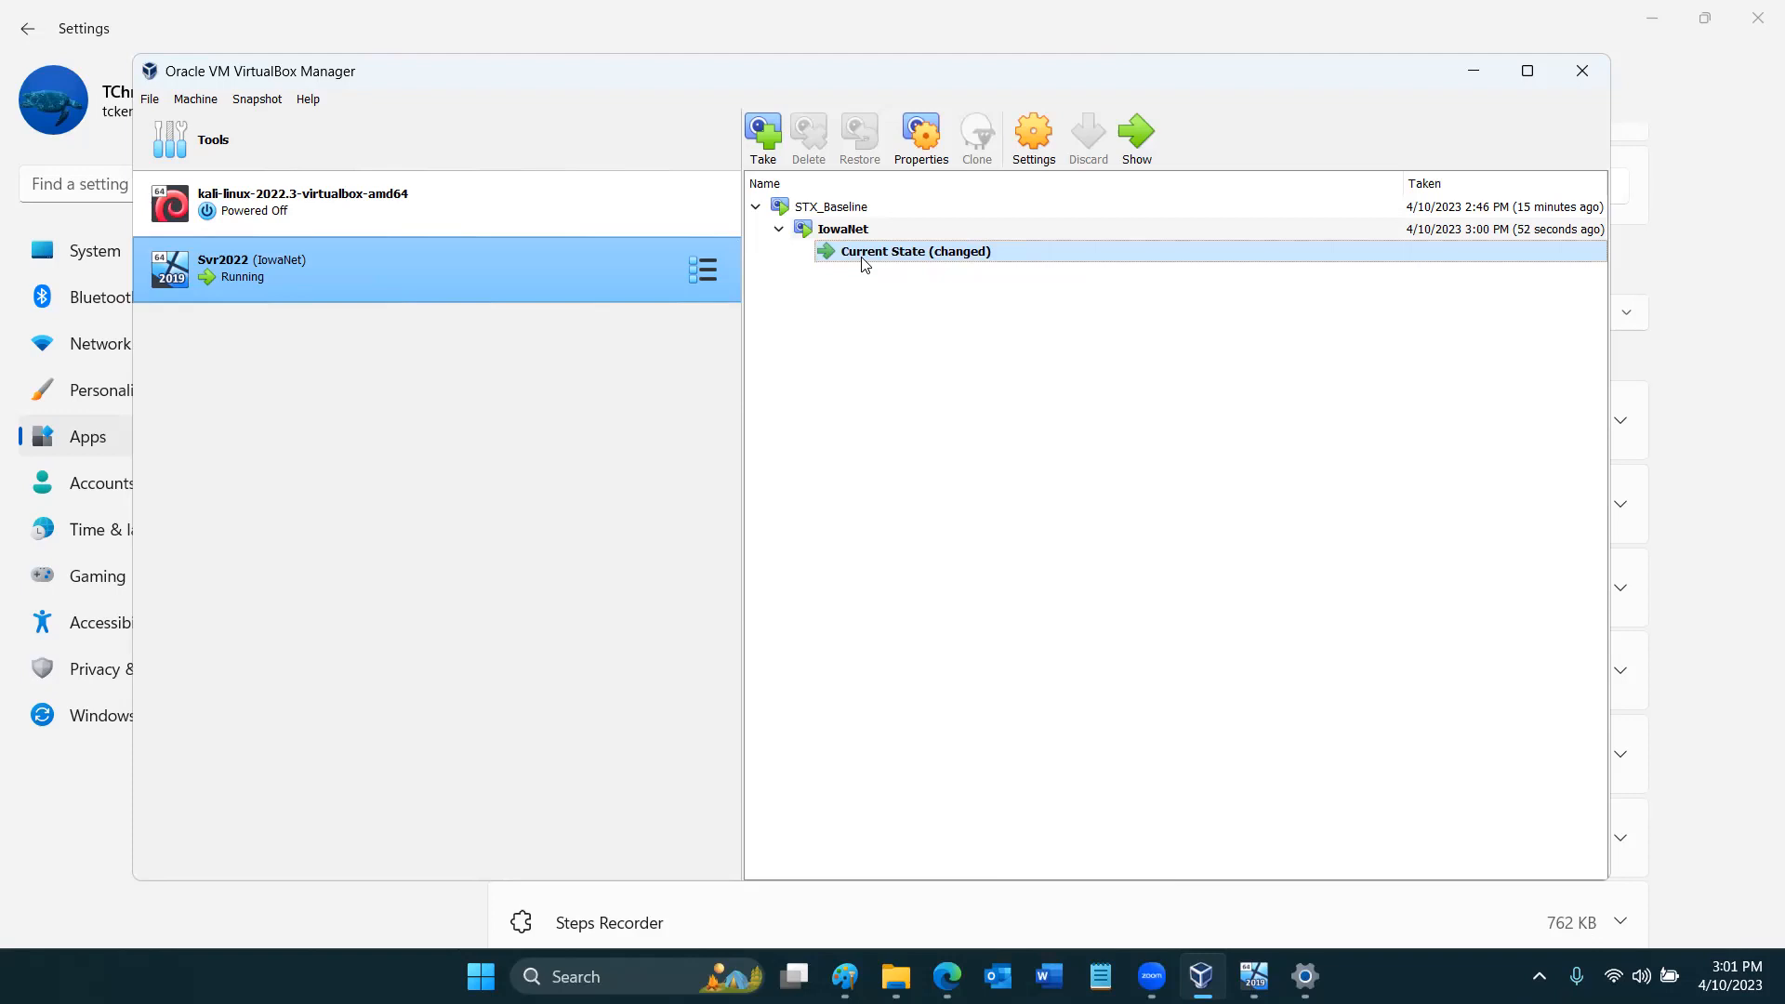
- Return to the Svr2022 VM, check the lilu.5th-element.net page in Edge, and close the browser
{"action": "mouse_move", "coordinate": [864, 265]}
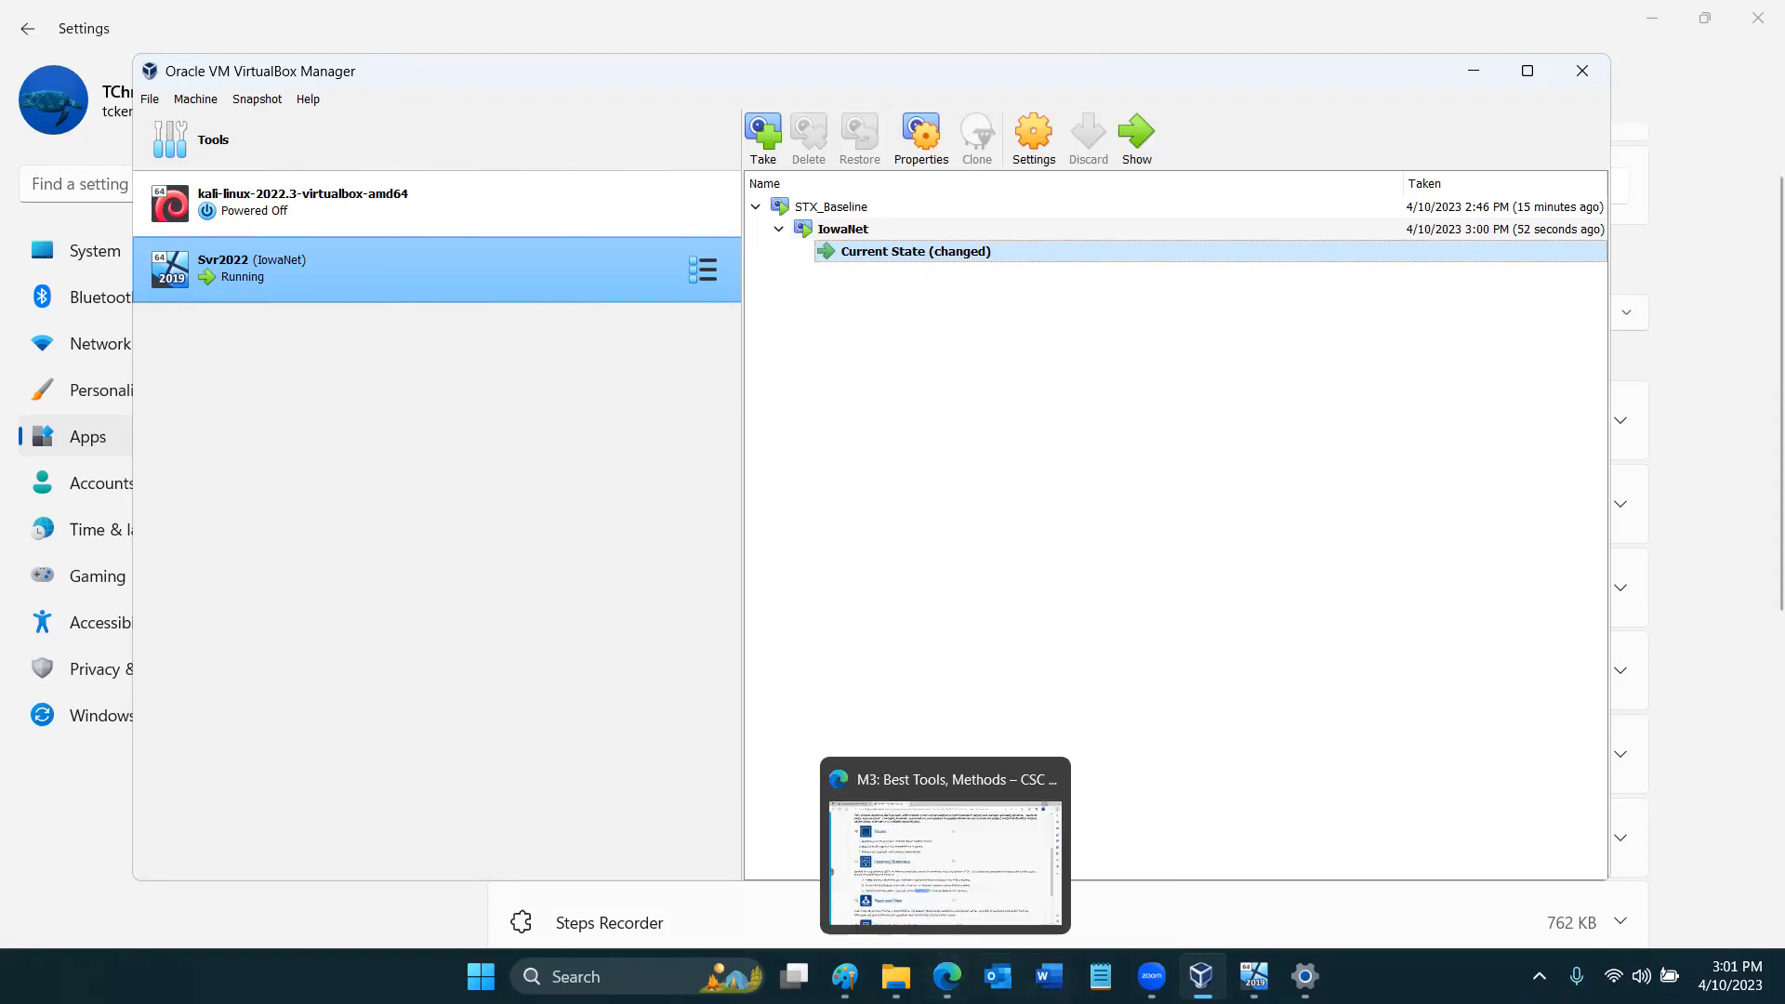
{"action": "left_click", "coordinate": [1254, 976]}
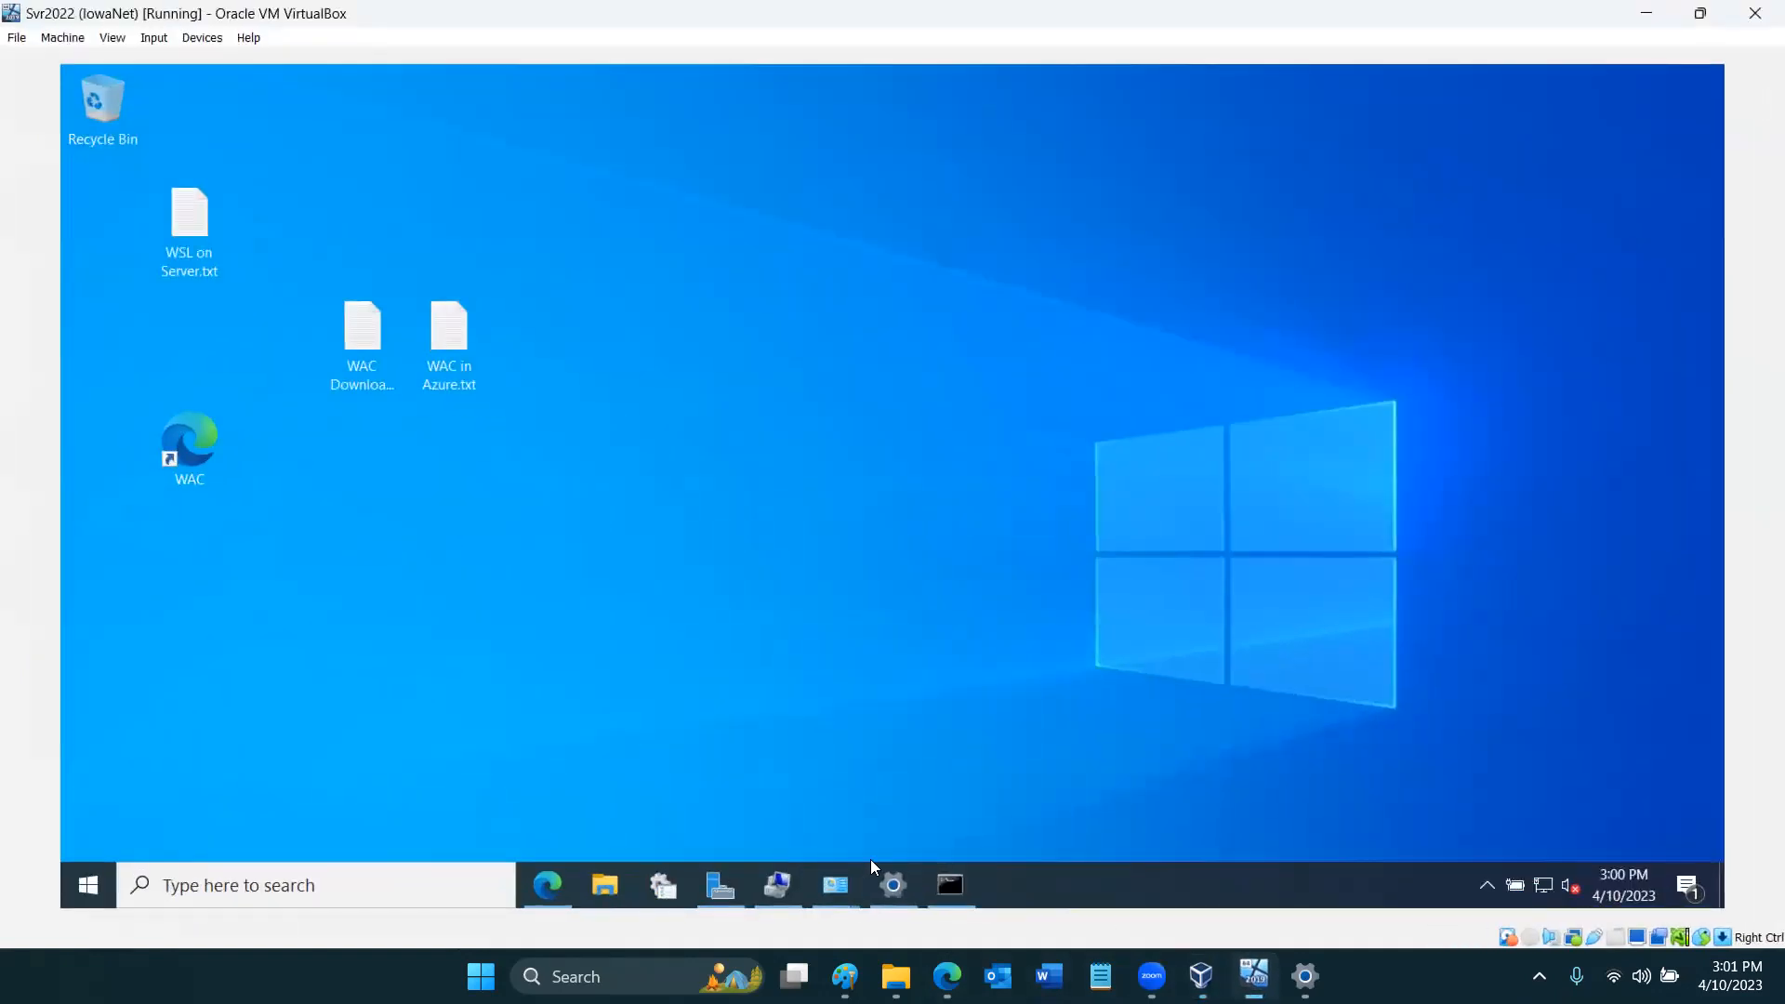
{"action": "left_click", "coordinate": [563, 877]}
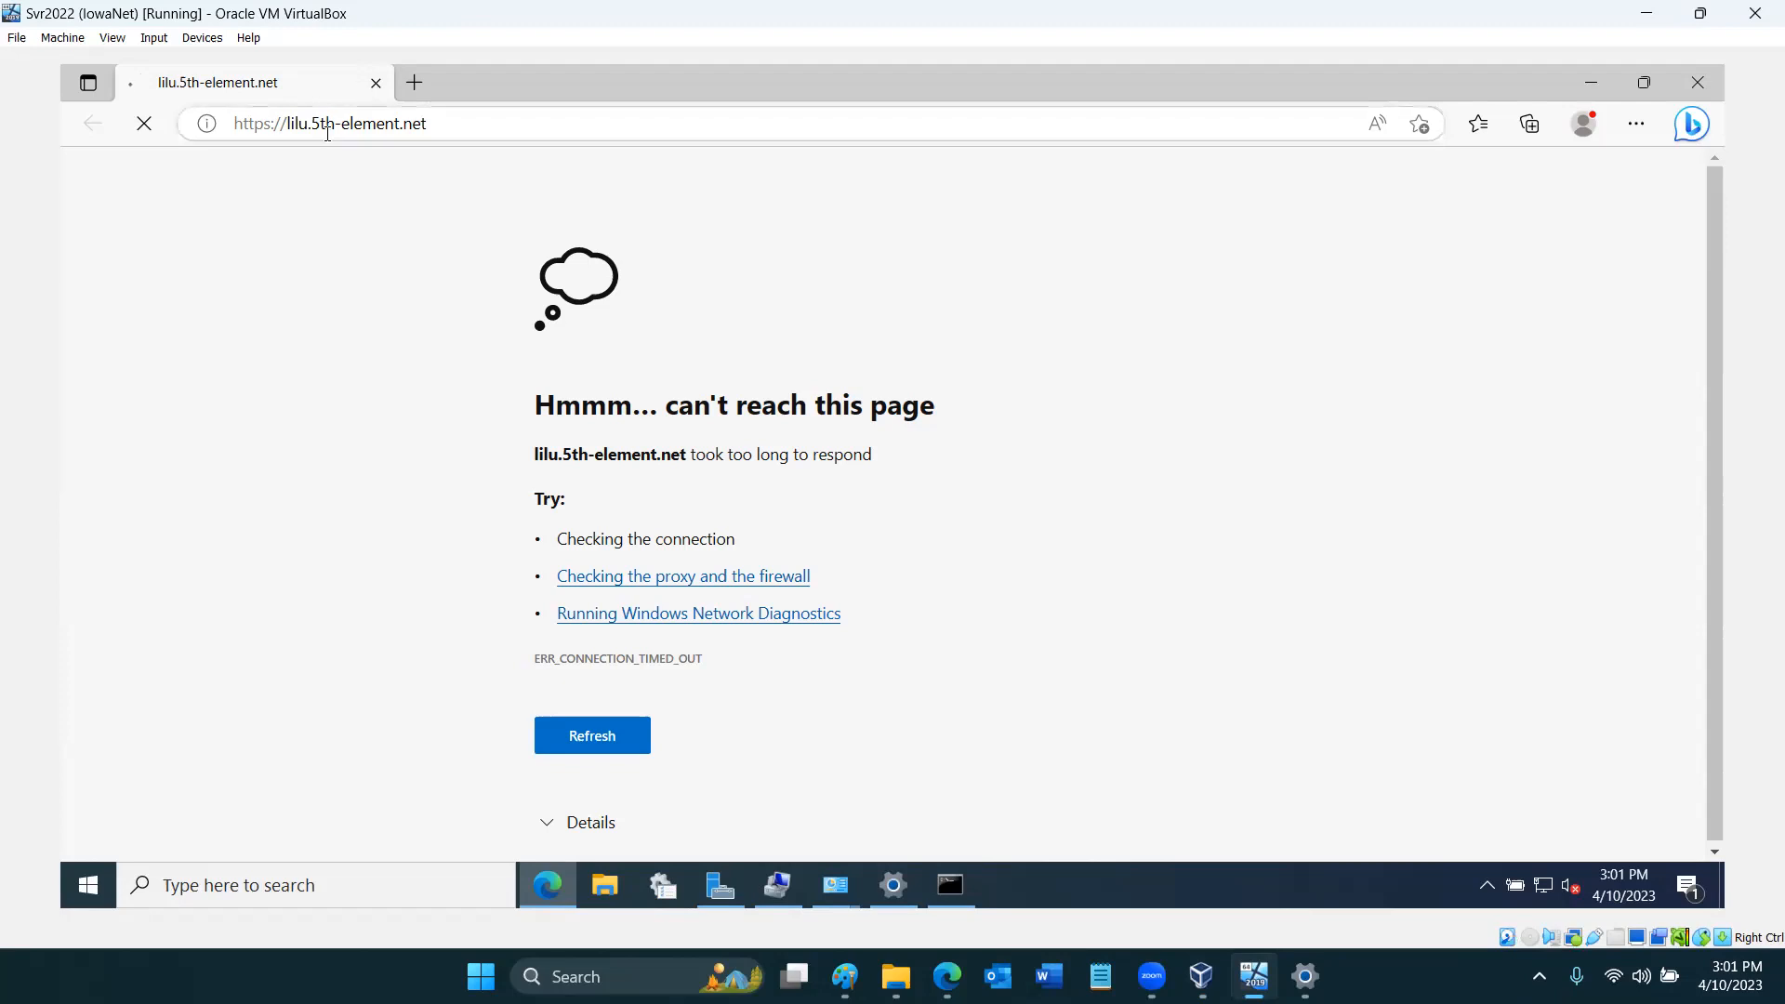
{"action": "left_click", "coordinate": [1714, 80]}
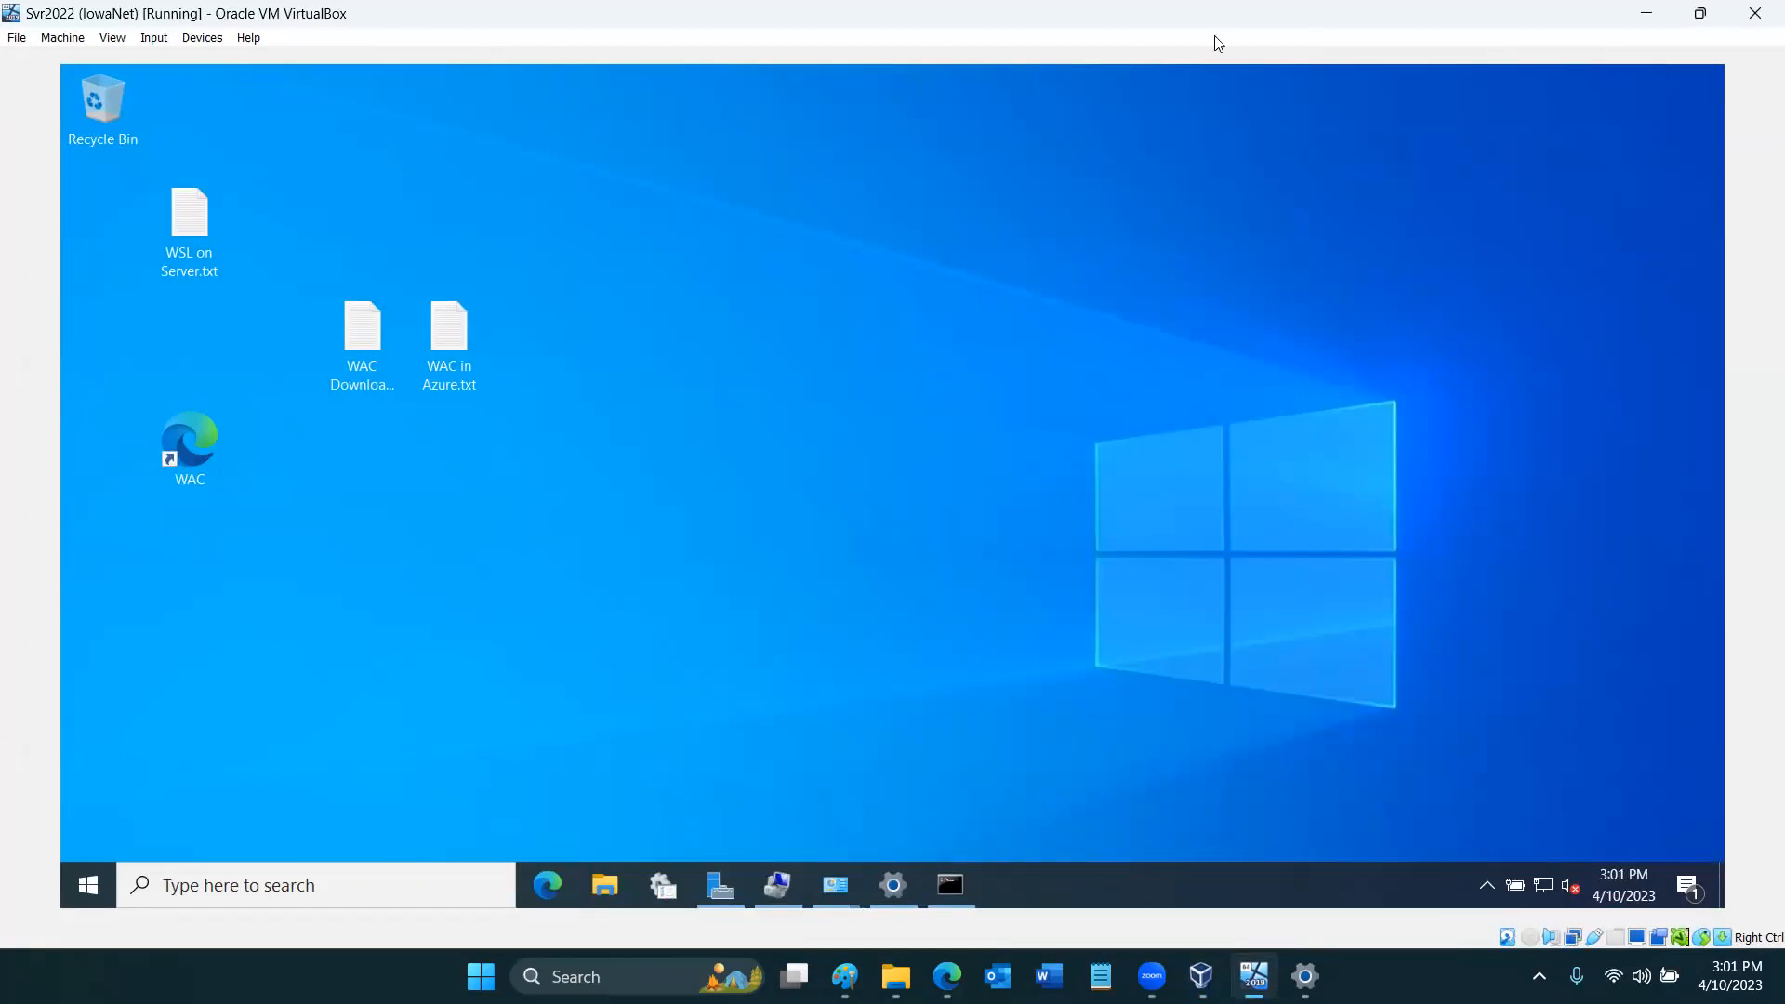
{"action": "mouse_move", "coordinate": [1264, 971]}
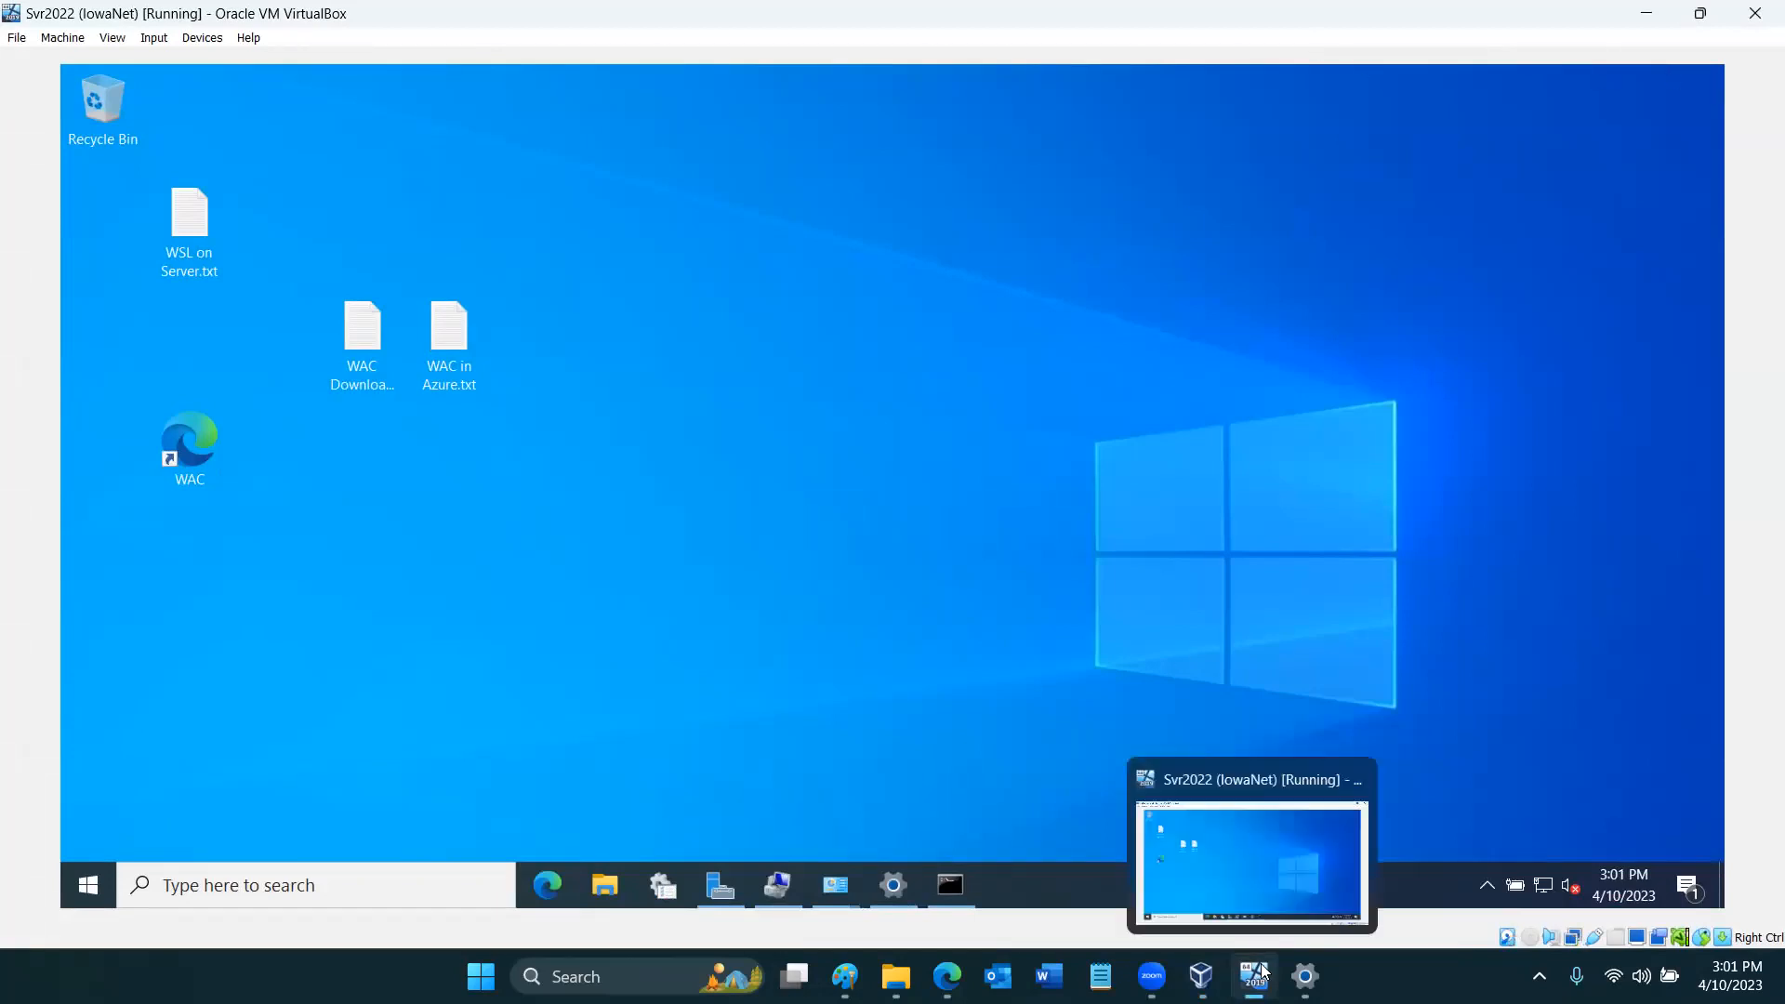
{"action": "left_click", "coordinate": [1268, 864]}
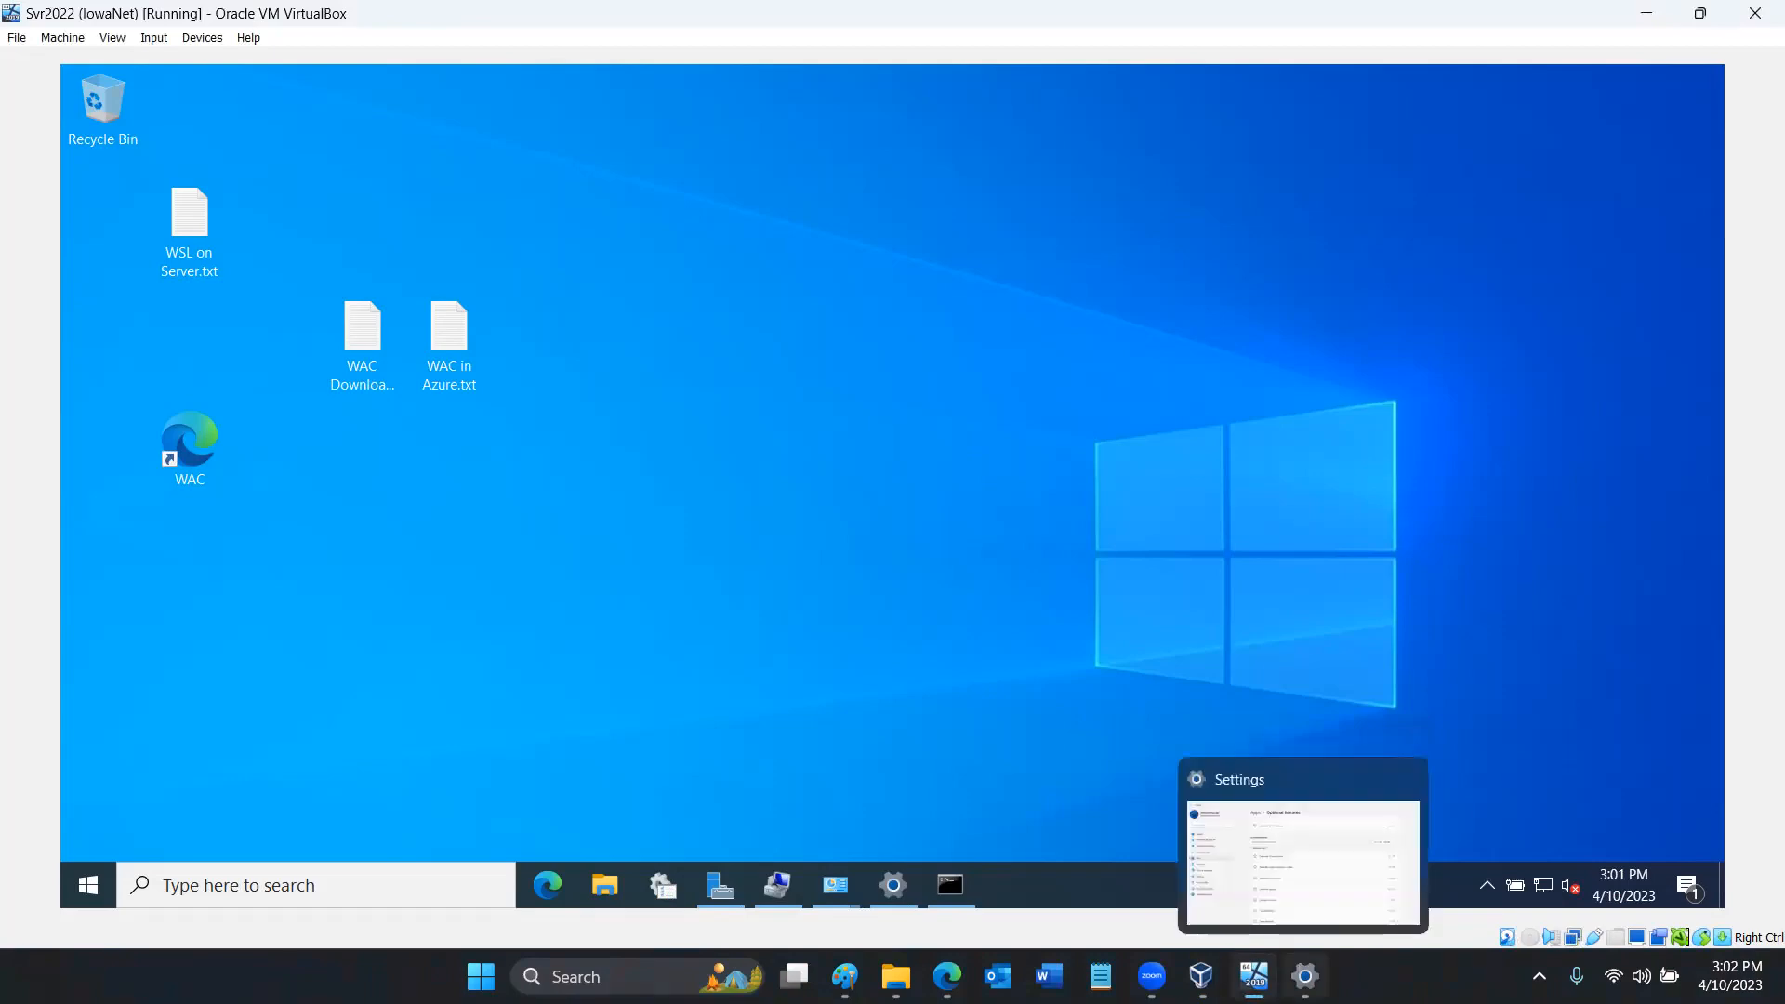
{"action": "left_click", "coordinate": [1305, 976]}
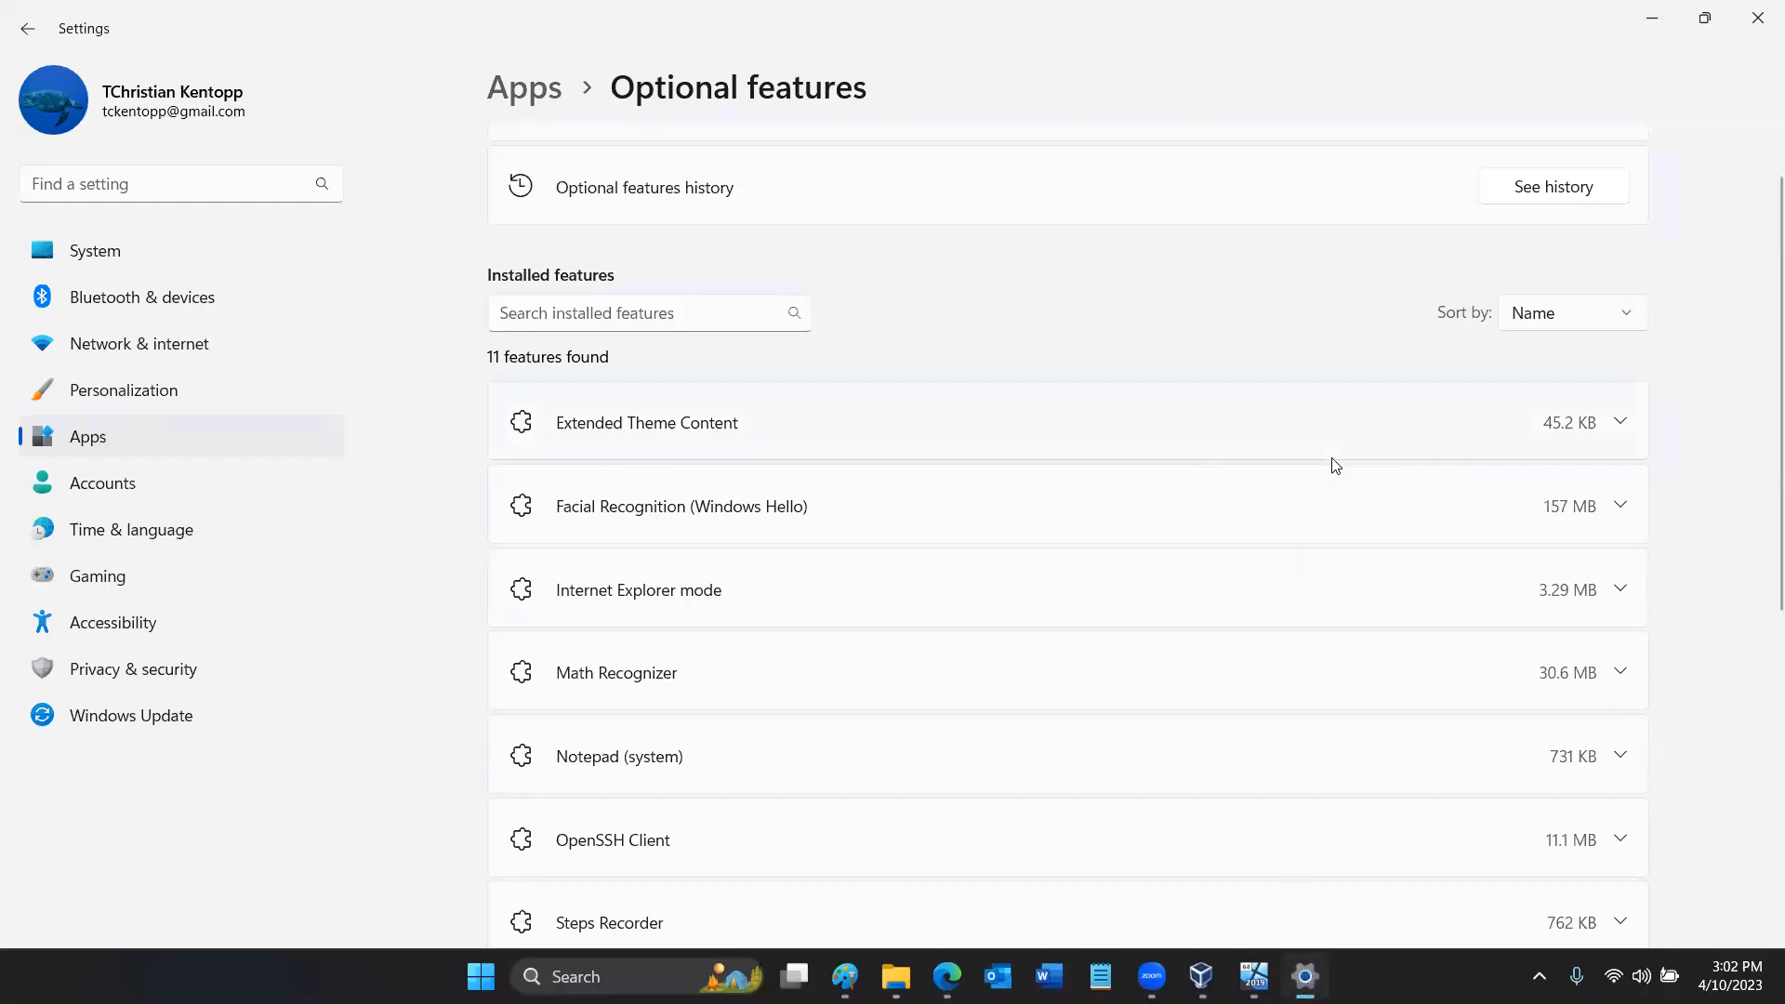
{"action": "left_click", "coordinate": [1253, 976]}
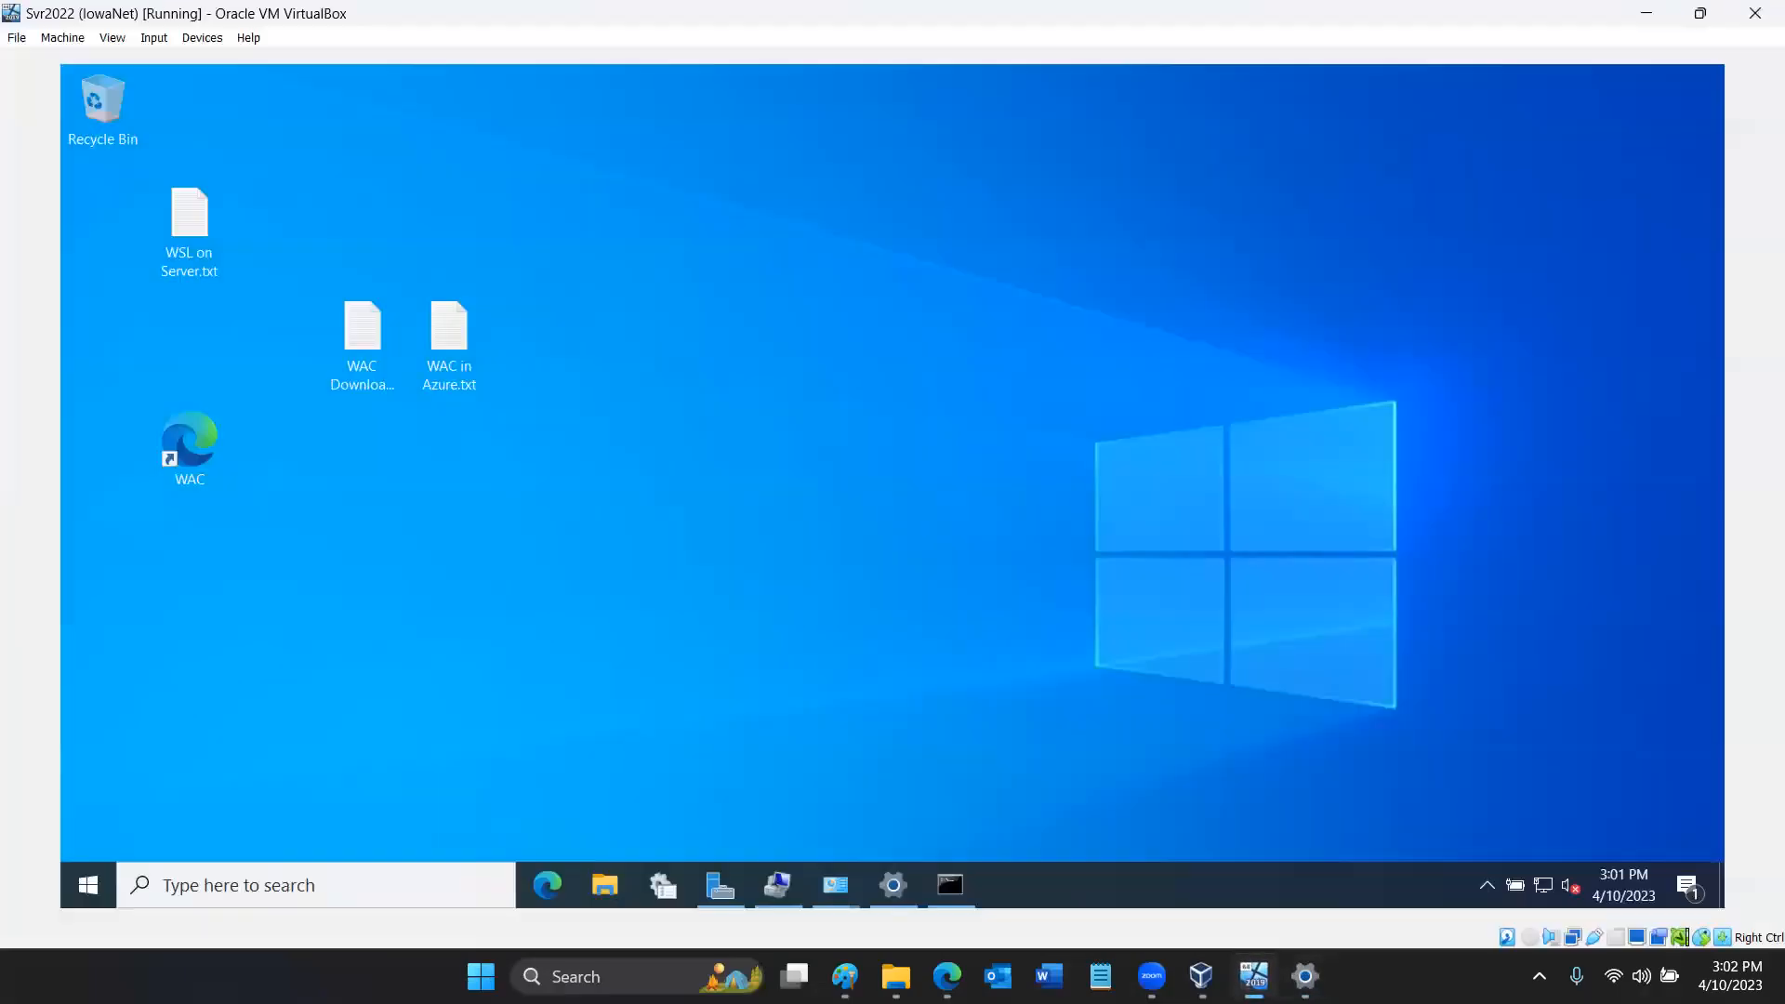
- Return to VirtualBox Manager and review the STX_Baseline and IowaNet snapshots of Svr2022 against its current state
{"action": "left_click", "coordinate": [1201, 976]}
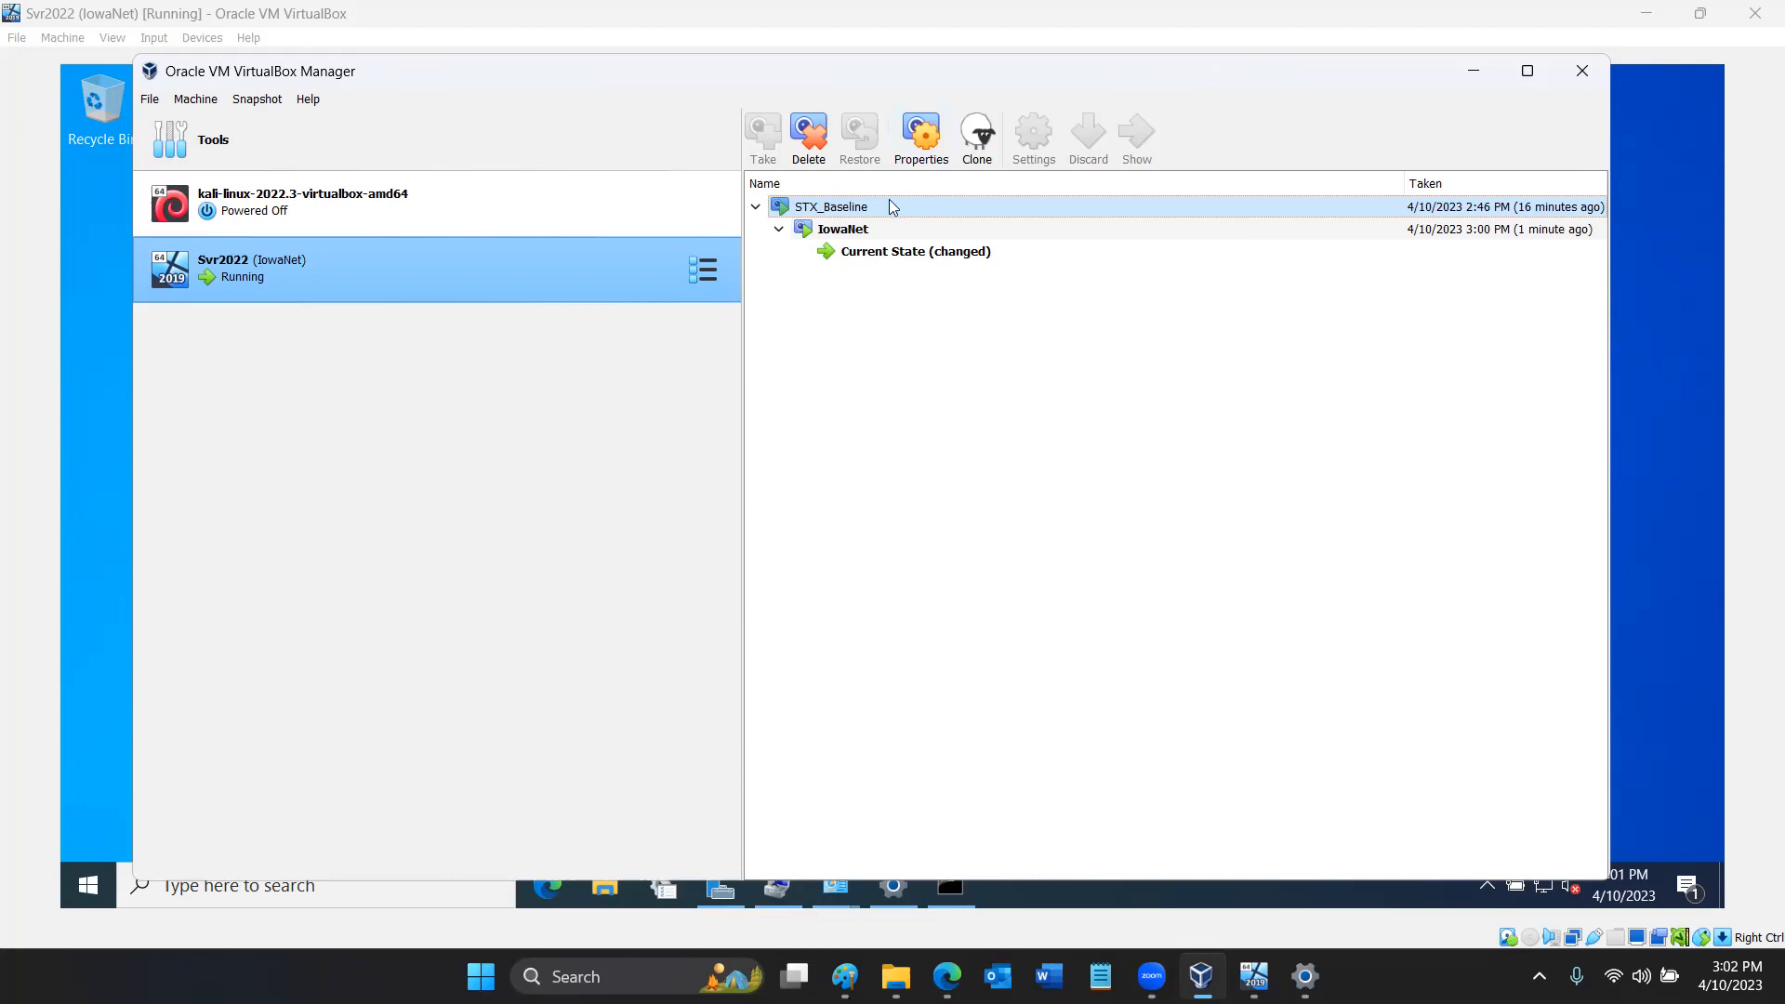
{"action": "mouse_move", "coordinate": [846, 213]}
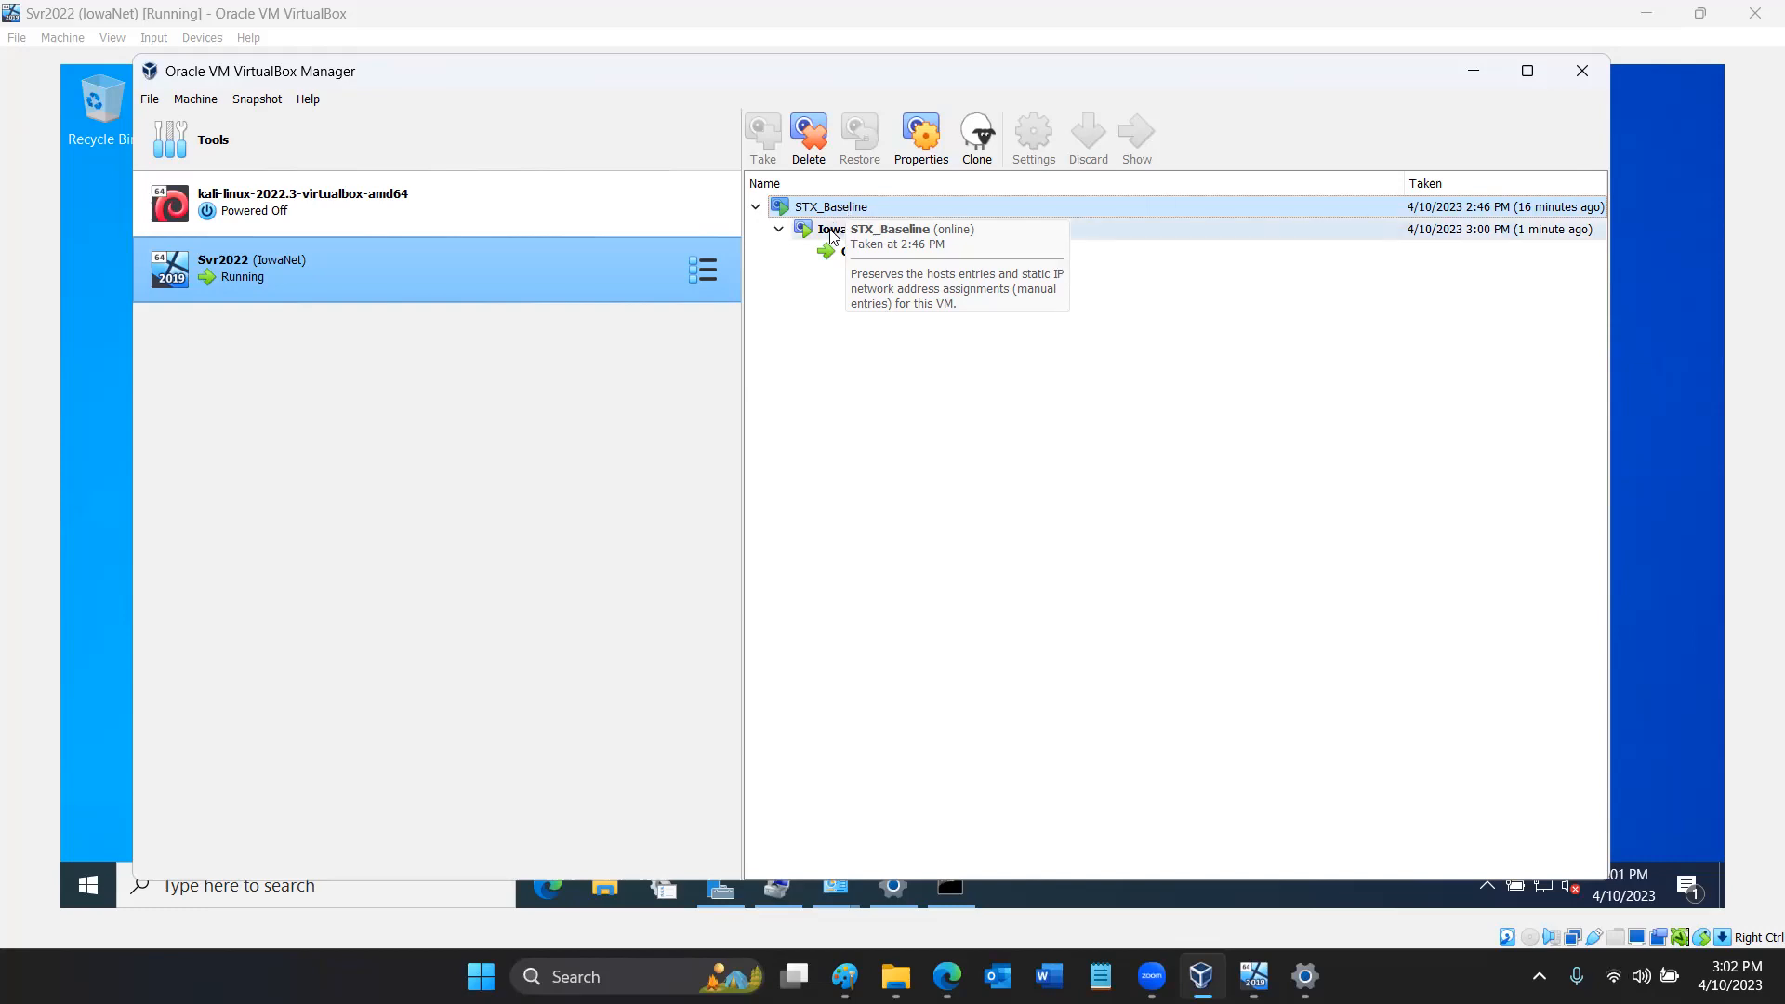
{"action": "left_click", "coordinate": [831, 232]}
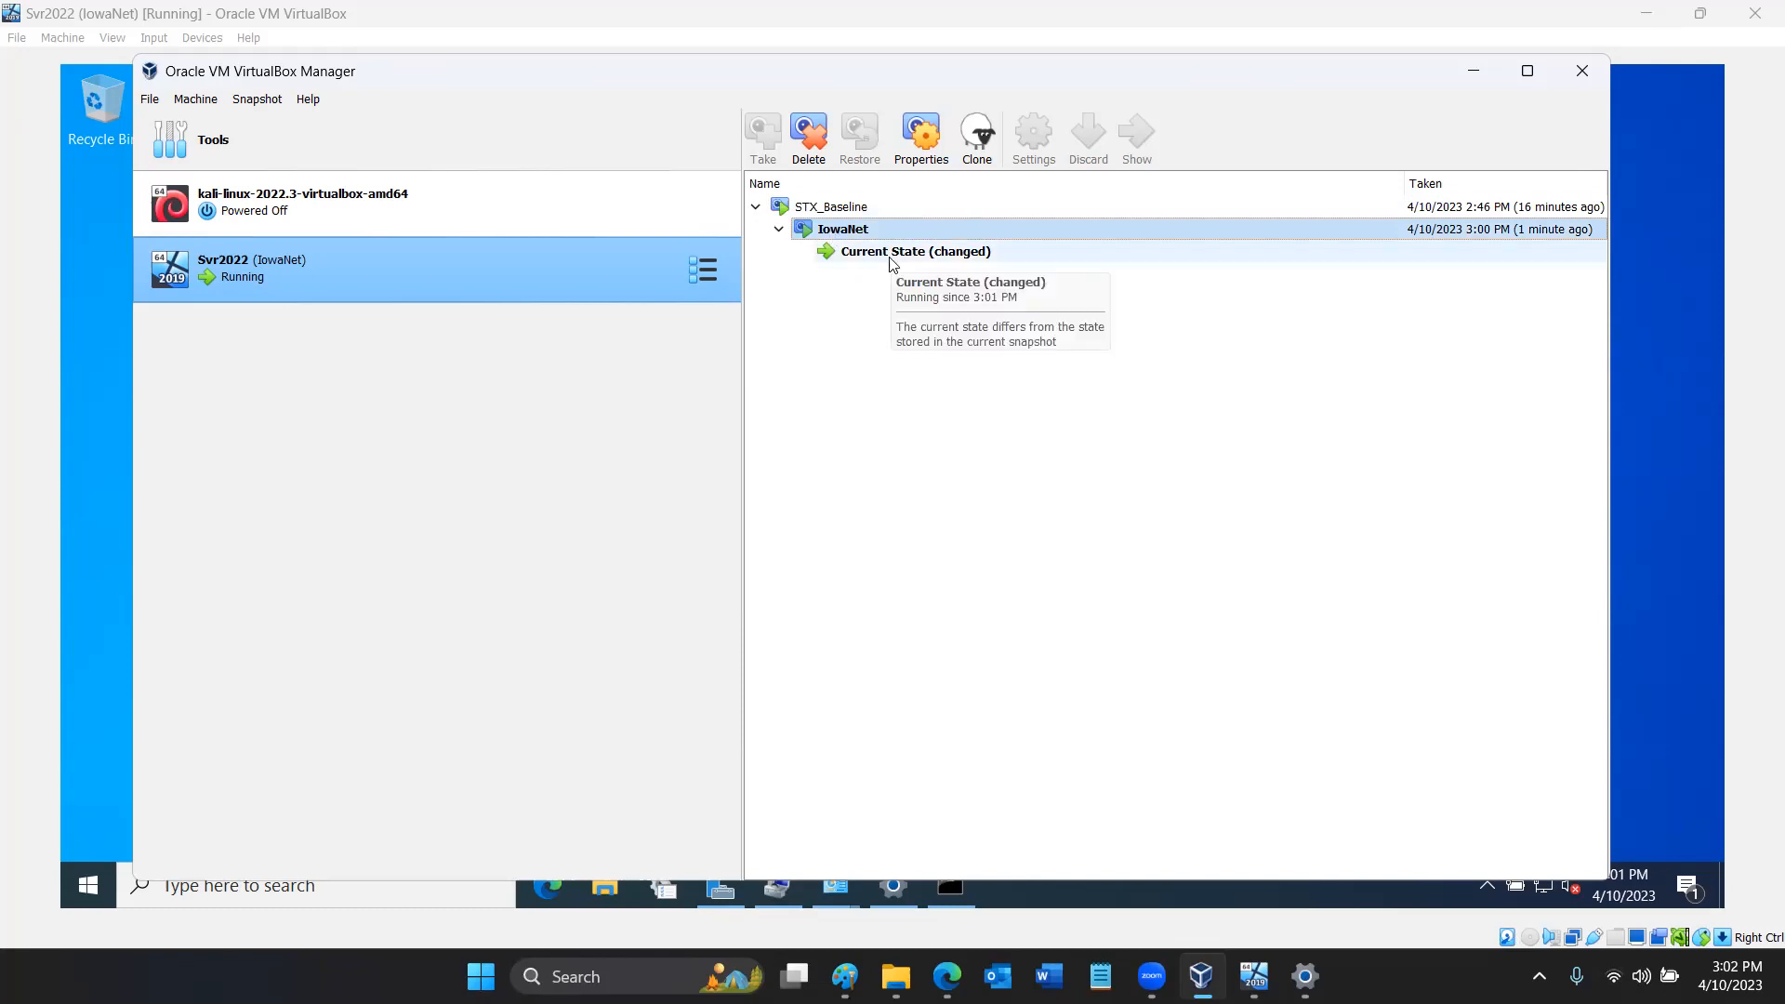
{"action": "left_click", "coordinate": [849, 212]}
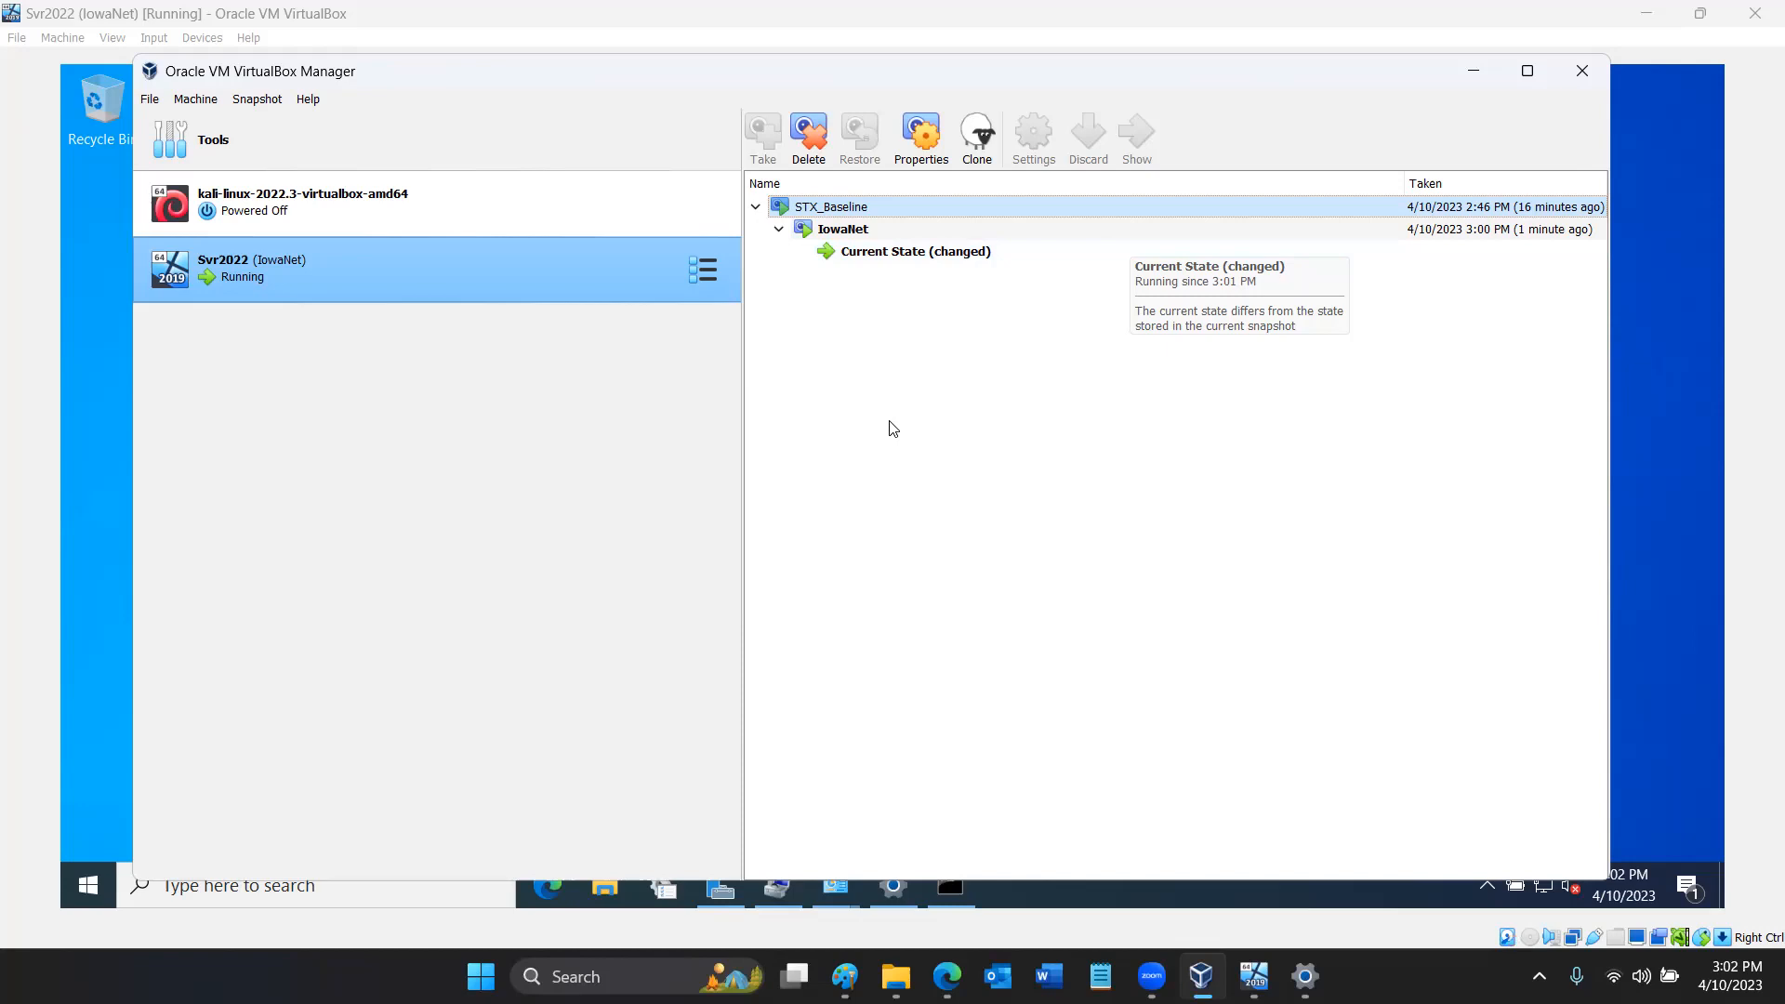
{"action": "left_click", "coordinate": [883, 233]}
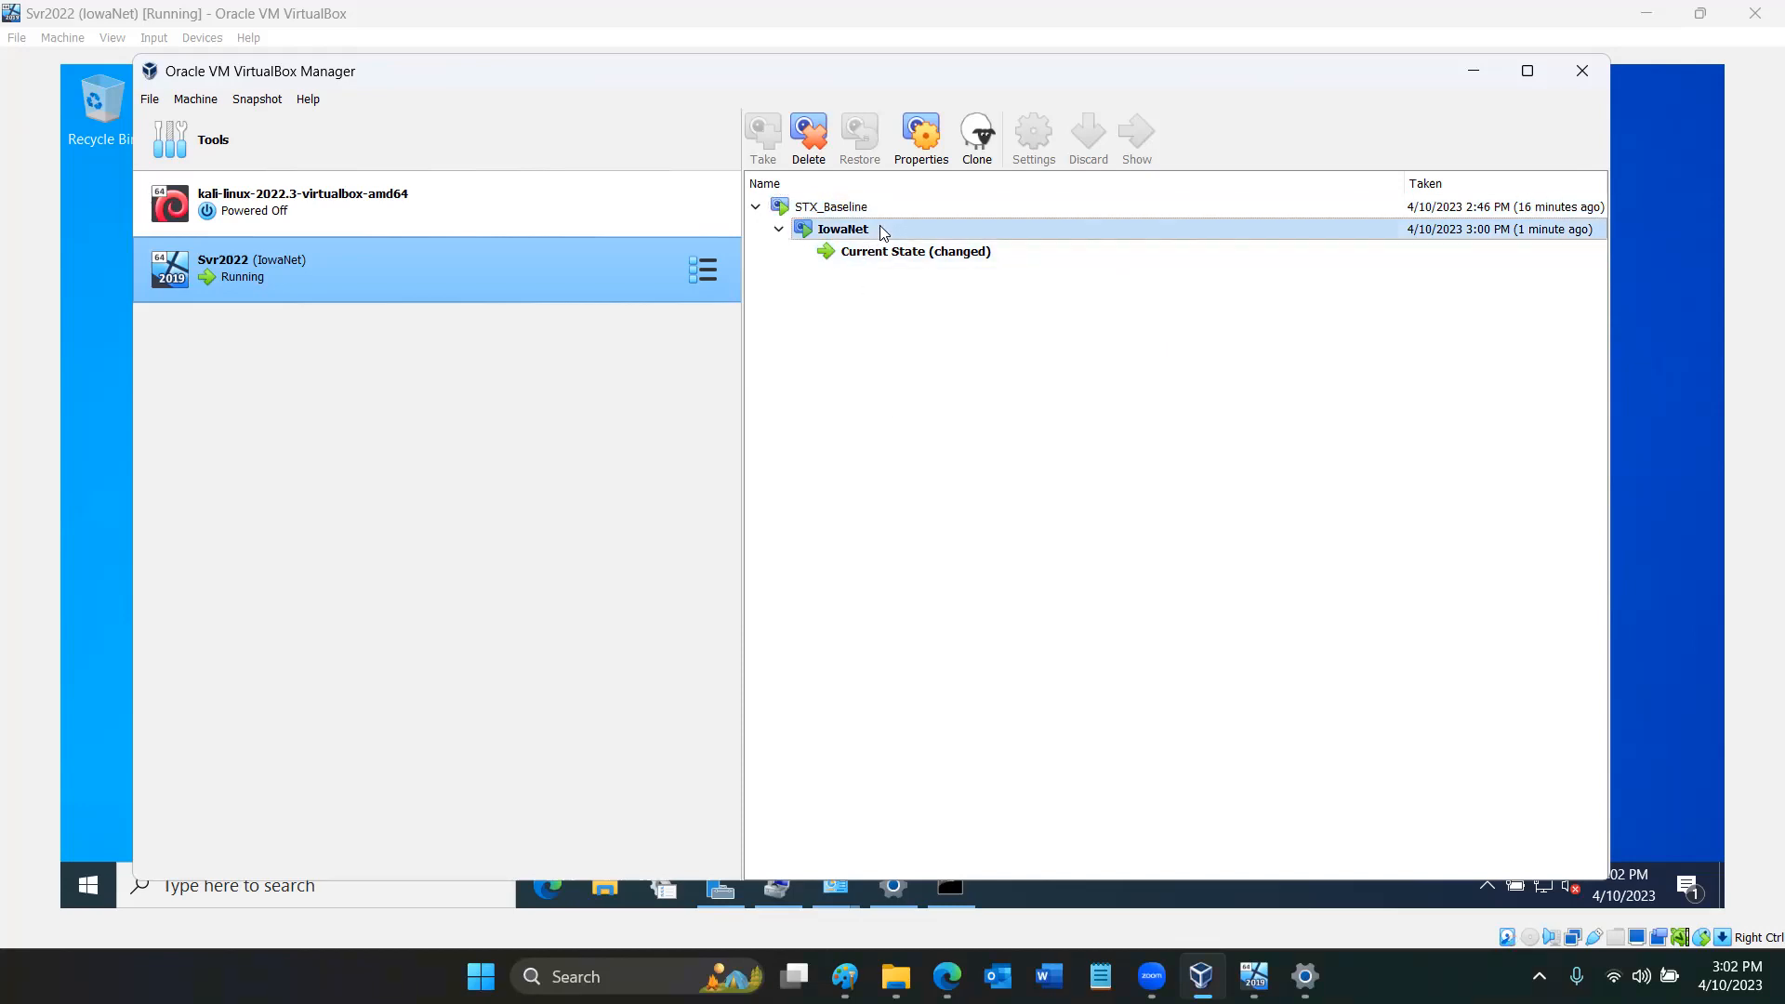